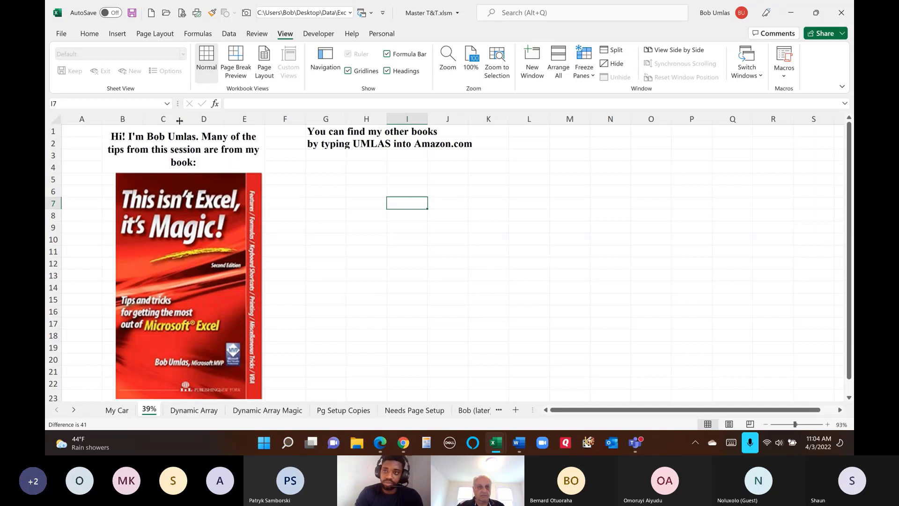
- Jump to the Welcome named range and set the zoom to 100%, then custom 50%
{"action": "left_click", "coordinate": [167, 103]}
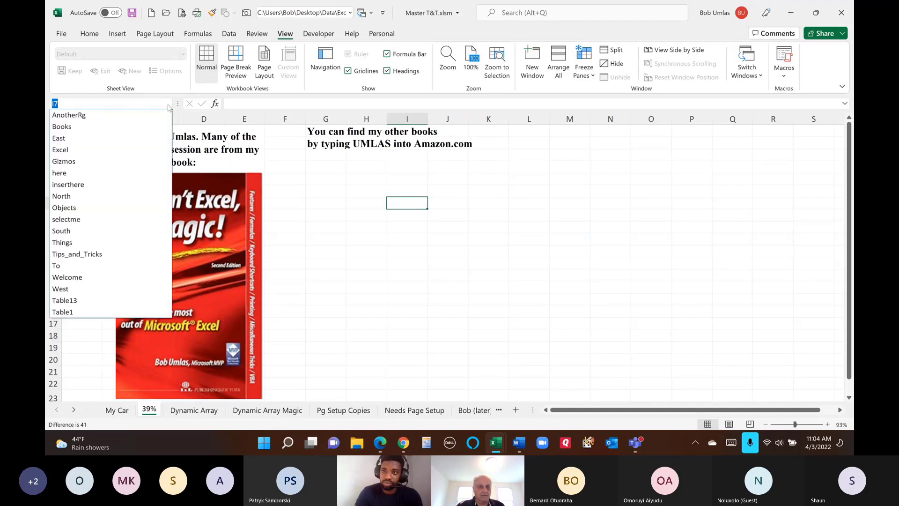
{"action": "left_click", "coordinate": [85, 277]}
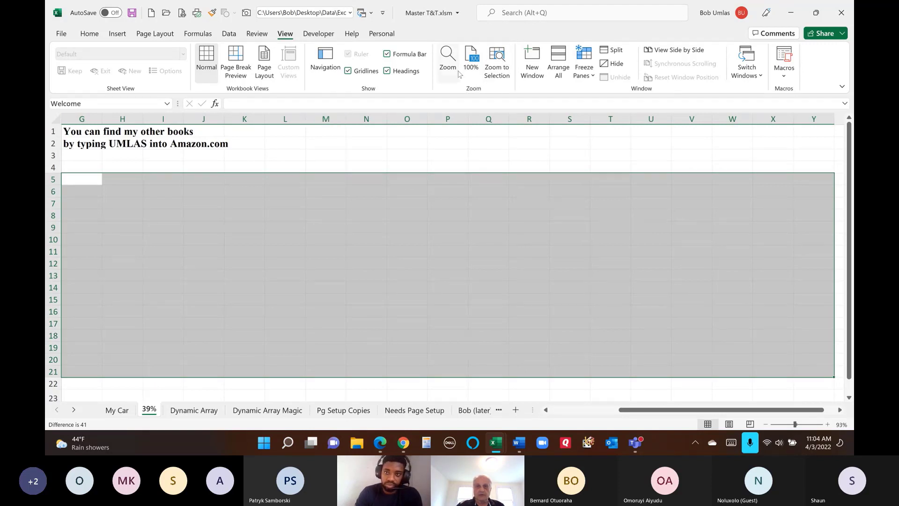
{"action": "left_click", "coordinate": [471, 58]}
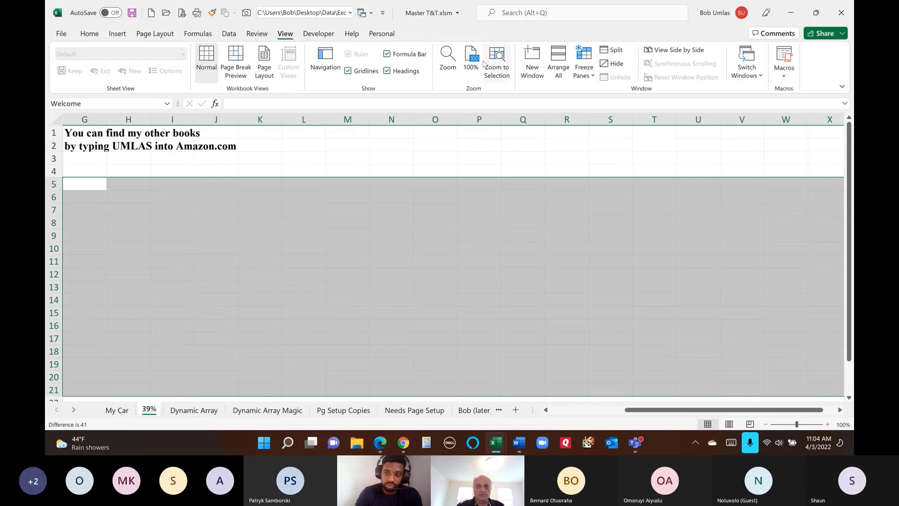
{"action": "left_click", "coordinate": [448, 59]}
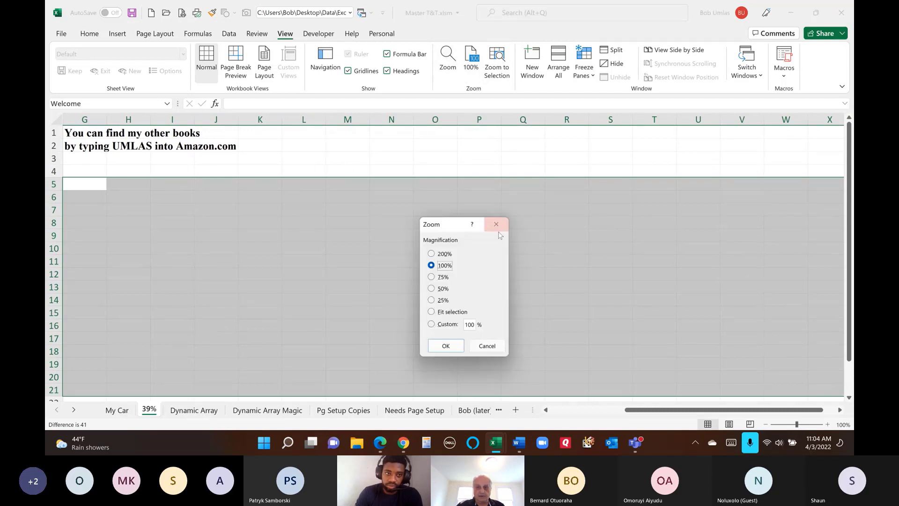
{"action": "double_click", "coordinate": [465, 325]}
{"action": "type", "text": "5"}
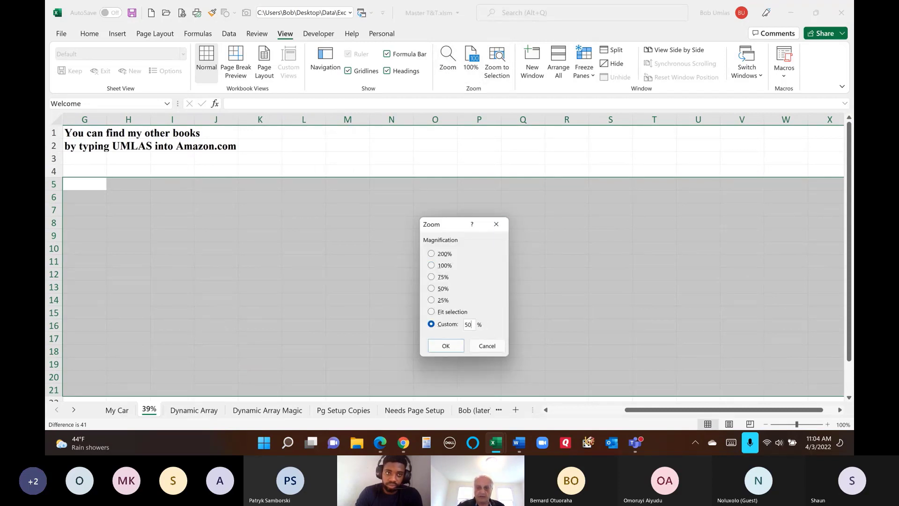
{"action": "type", "text": "0"}
{"action": "key", "text": "Return"}
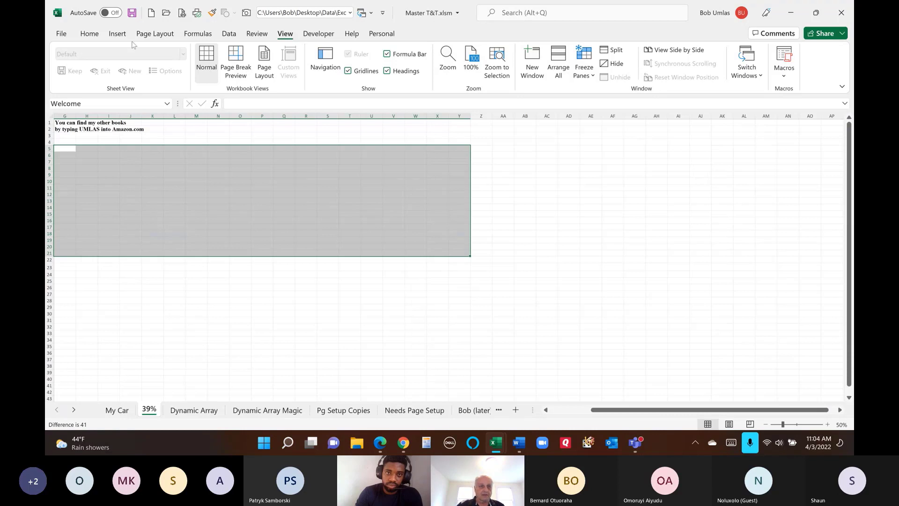
- Jump in turn to the To, Excel and Tips_and_Tricks named ranges from the Name Box
{"action": "left_click", "coordinate": [167, 103]}
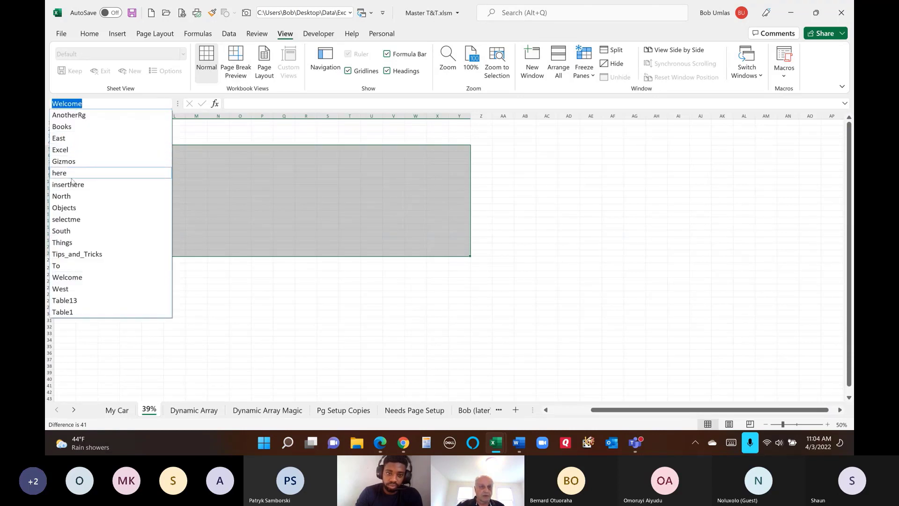
{"action": "left_click", "coordinate": [72, 267]}
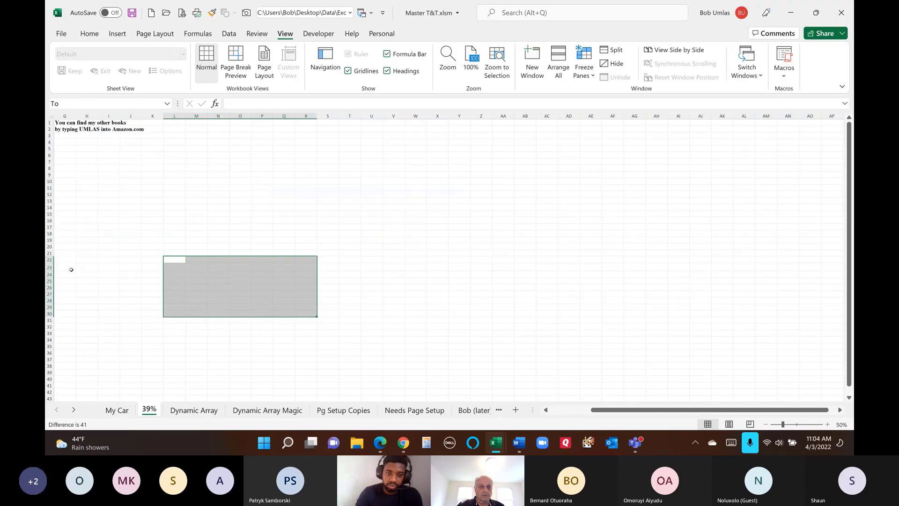
{"action": "left_click", "coordinate": [166, 103]}
{"action": "left_click", "coordinate": [80, 150]}
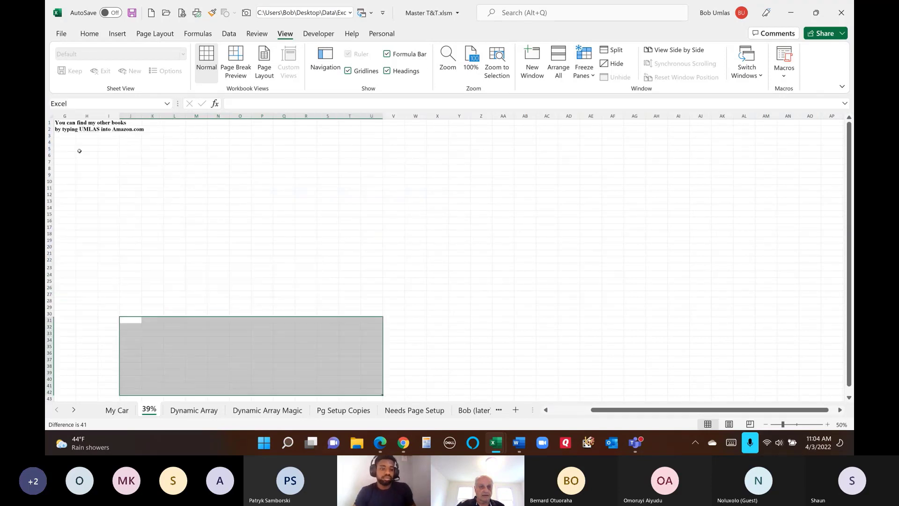
{"action": "left_click", "coordinate": [167, 104]}
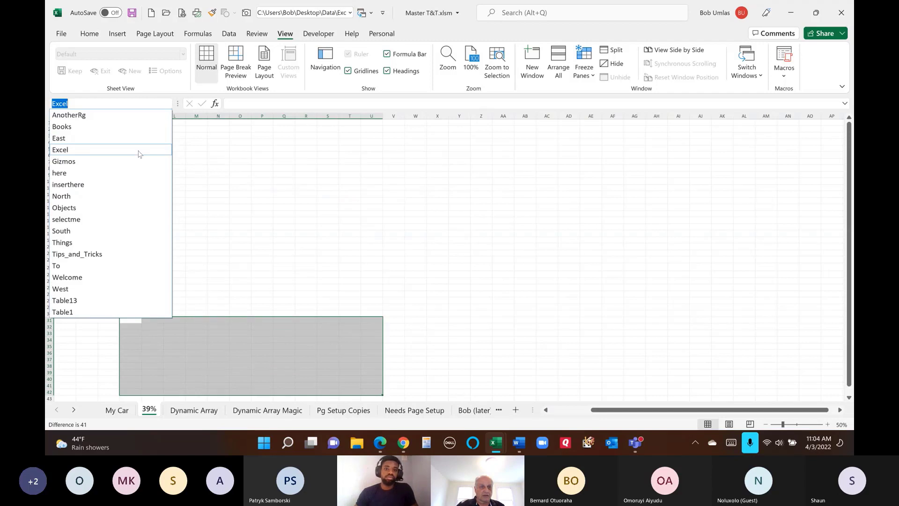
{"action": "left_click", "coordinate": [98, 256]}
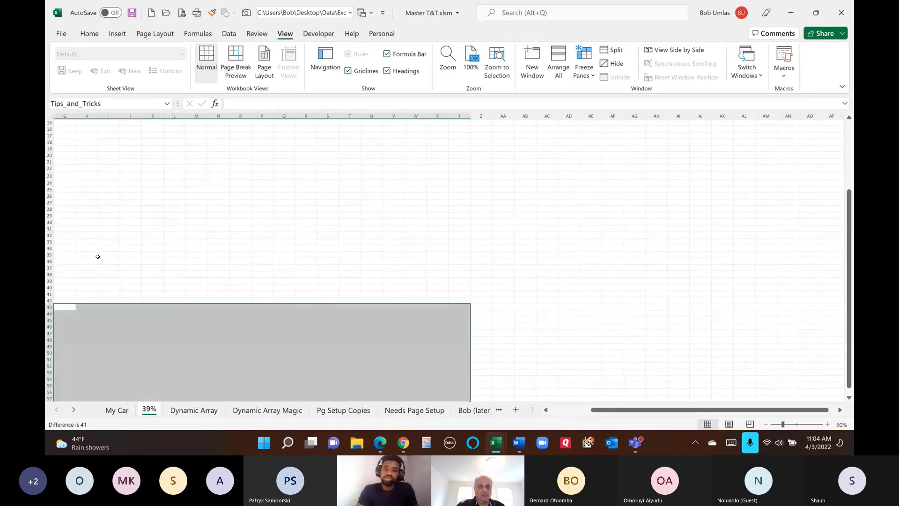
{"action": "scroll", "coordinate": [96, 220], "scroll_direction": "up", "scroll_amount": 5}
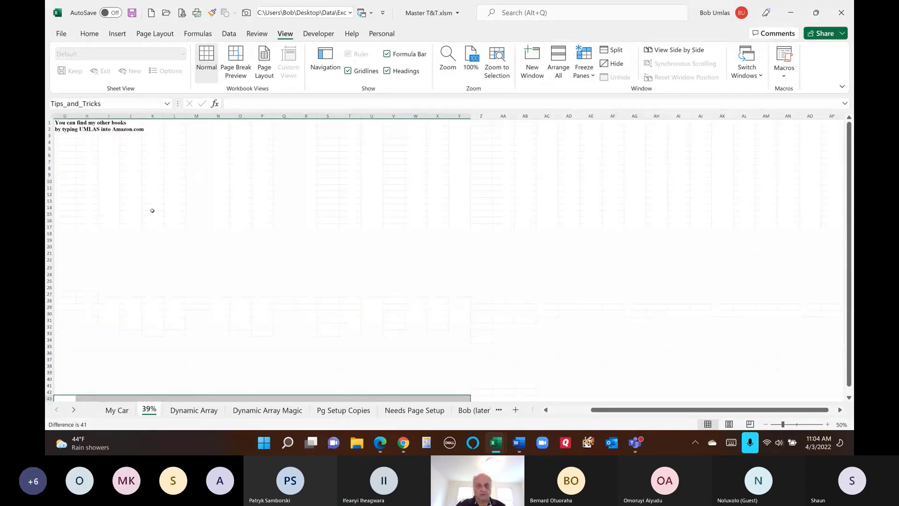
- Set a custom zoom of 39% so the range names display
{"action": "left_click", "coordinate": [447, 59]}
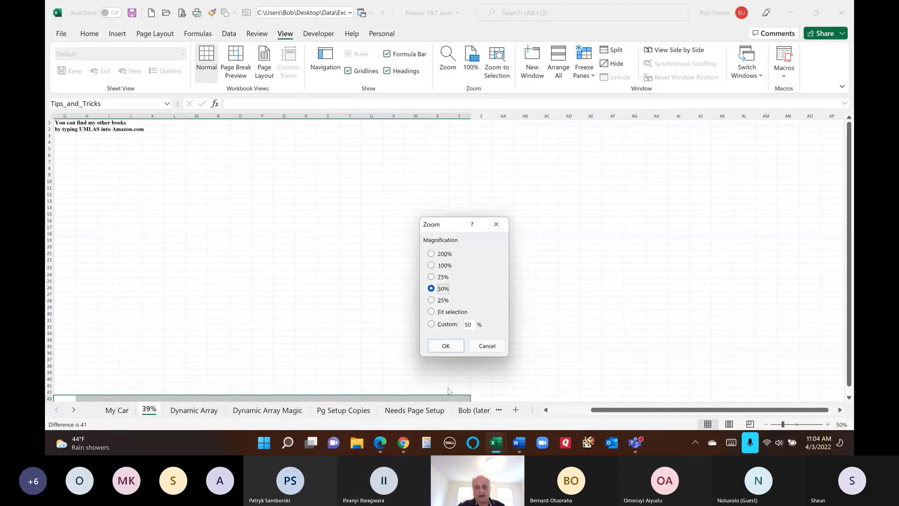
{"action": "double_click", "coordinate": [467, 324]}
{"action": "type", "text": "39"}
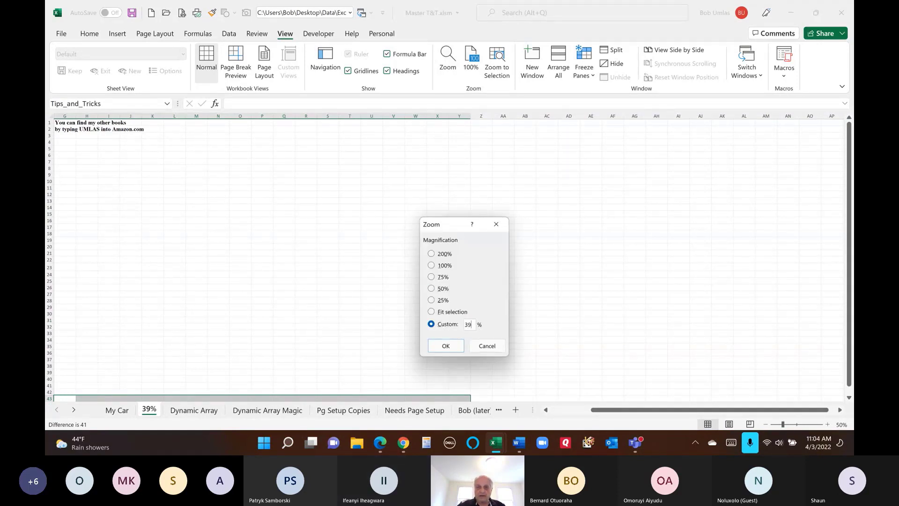
{"action": "left_click", "coordinate": [445, 346]}
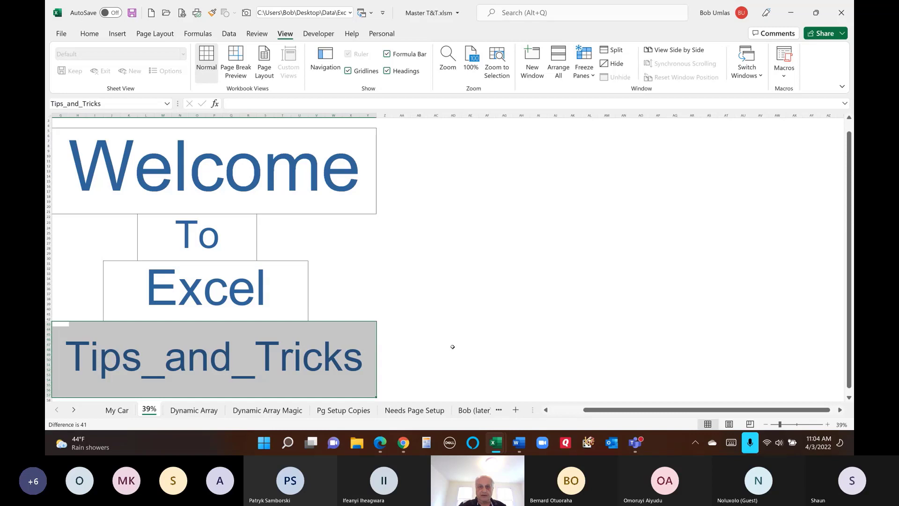
- Name the block starting at AB8 'Hello' and move it over the Welcome, To and Excel ranges
{"action": "left_click_drag", "start_coordinate": [420, 151], "coordinate": [513, 301]}
{"action": "left_click", "coordinate": [106, 102]}
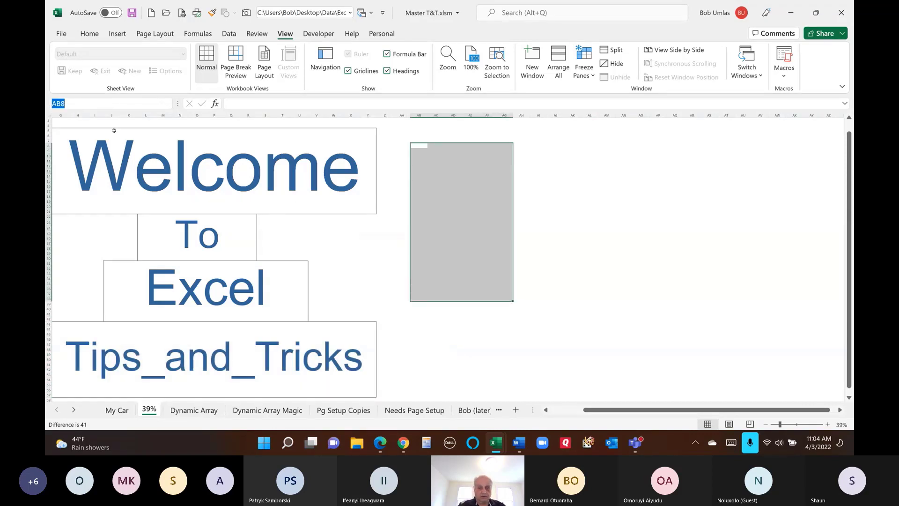
{"action": "type", "text": "Hello"}
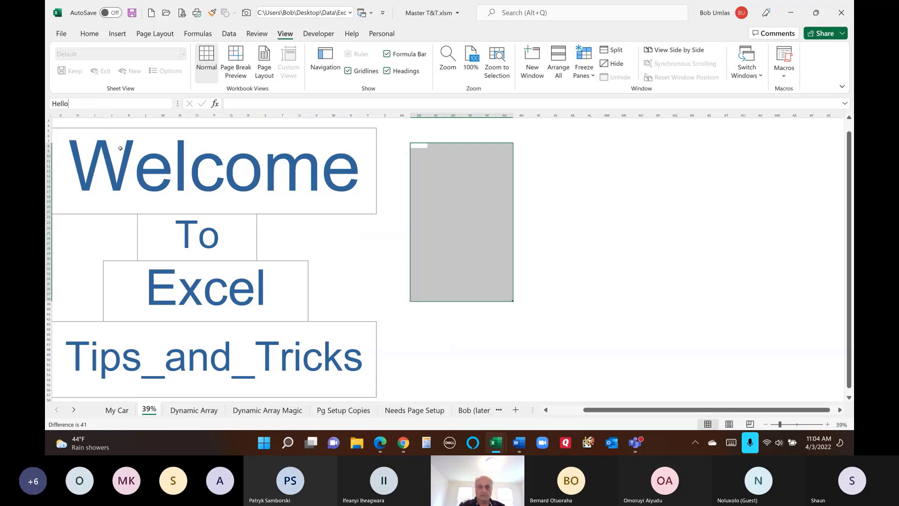
{"action": "key", "text": "Return"}
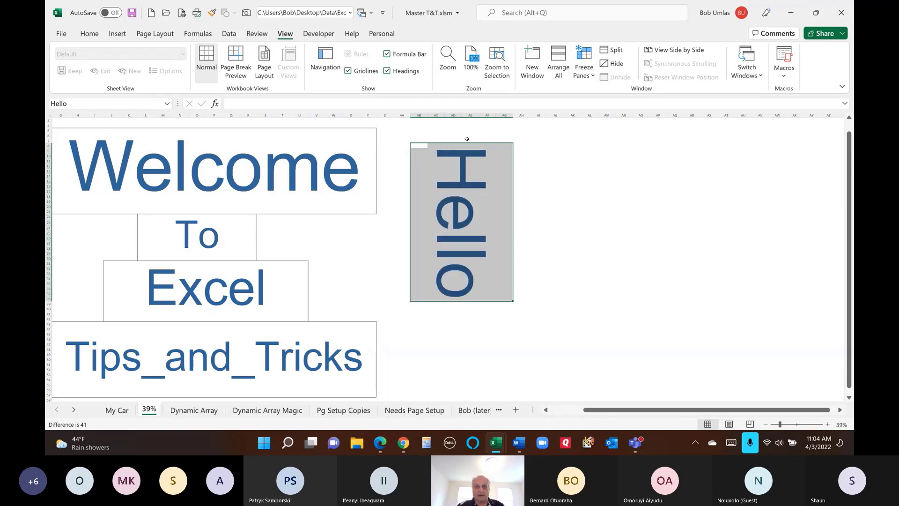
{"action": "left_click_drag", "start_coordinate": [464, 143], "coordinate": [277, 168]}
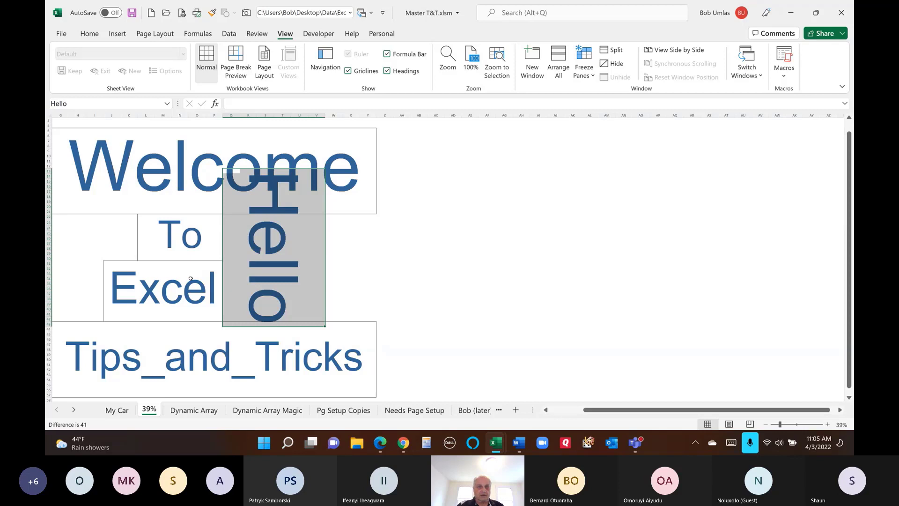
{"action": "scroll", "coordinate": [252, 303], "scroll_direction": "up", "scroll_amount": 1}
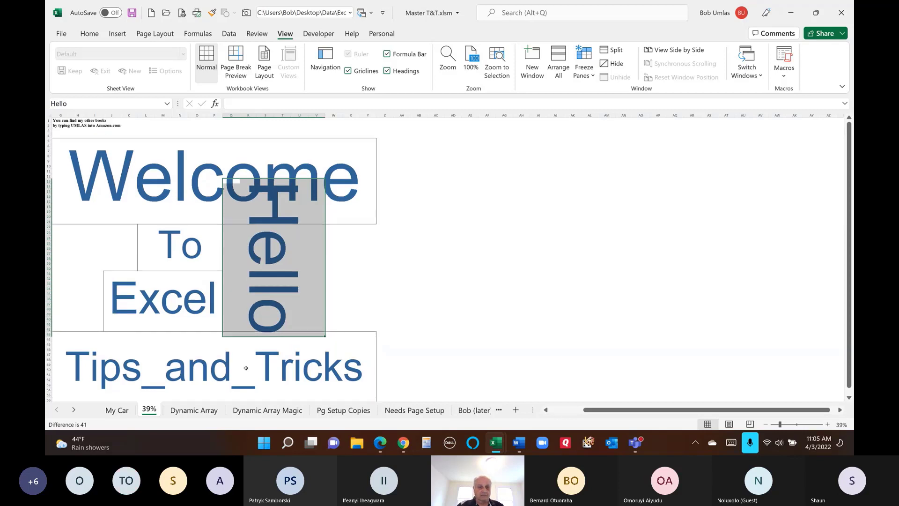
- Switch to the Dynamic Array sheet, inspect =SEQUENCE(9) in F1, and select F1:G9
{"action": "left_click", "coordinate": [195, 410]}
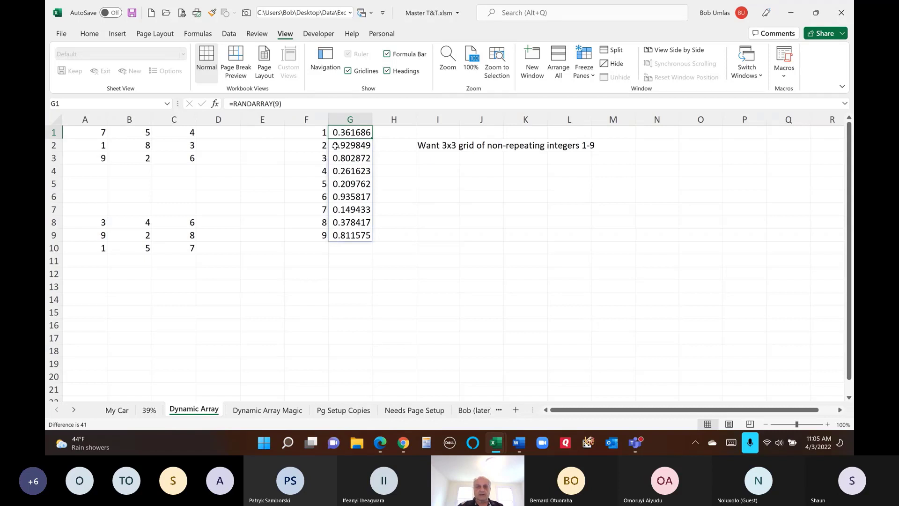
{"action": "left_click", "coordinate": [304, 133]}
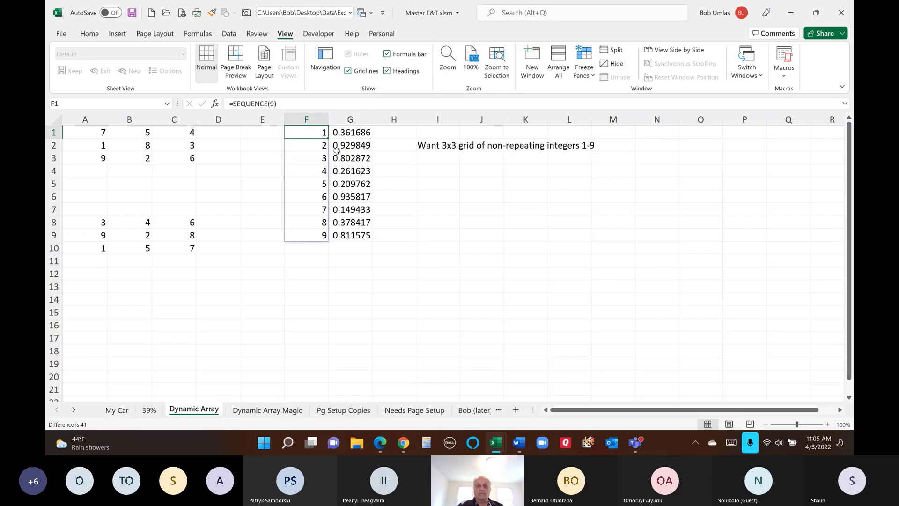
{"action": "left_click_drag", "start_coordinate": [309, 130], "coordinate": [344, 235]}
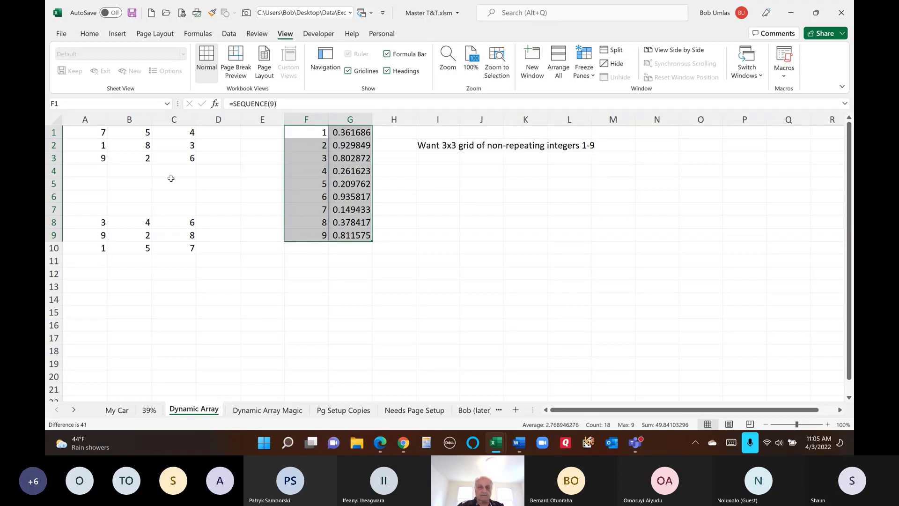
- Recalculate the F1 SEQUENCE formula and inspect the RANDARRAY values and the 3x3 grid formula
{"action": "left_click", "coordinate": [291, 104]}
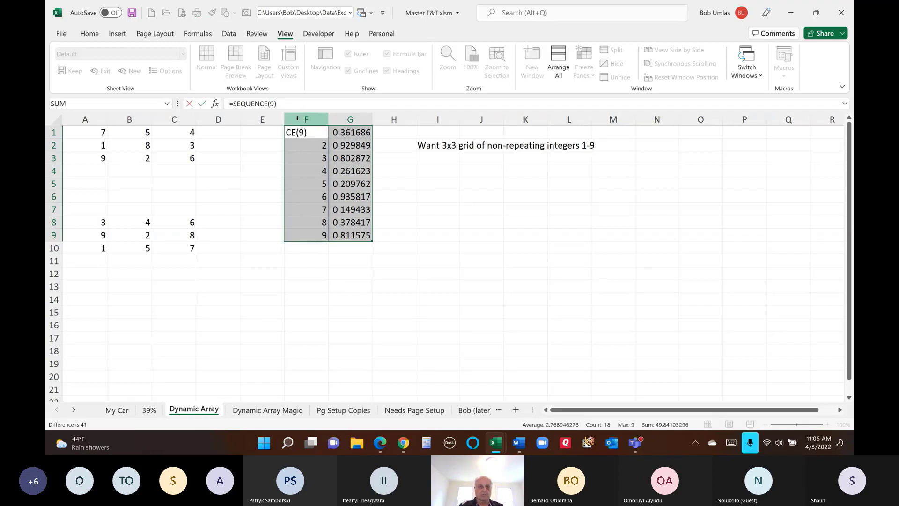
{"action": "key", "text": "Return"}
{"action": "left_click", "coordinate": [362, 145]}
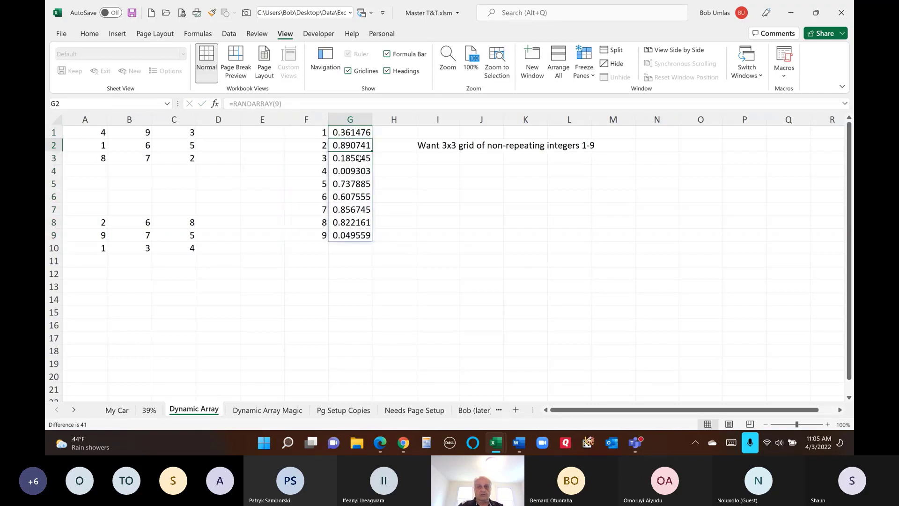
{"action": "left_click", "coordinate": [354, 170]}
{"action": "left_click", "coordinate": [332, 206]}
{"action": "left_click", "coordinate": [309, 142]}
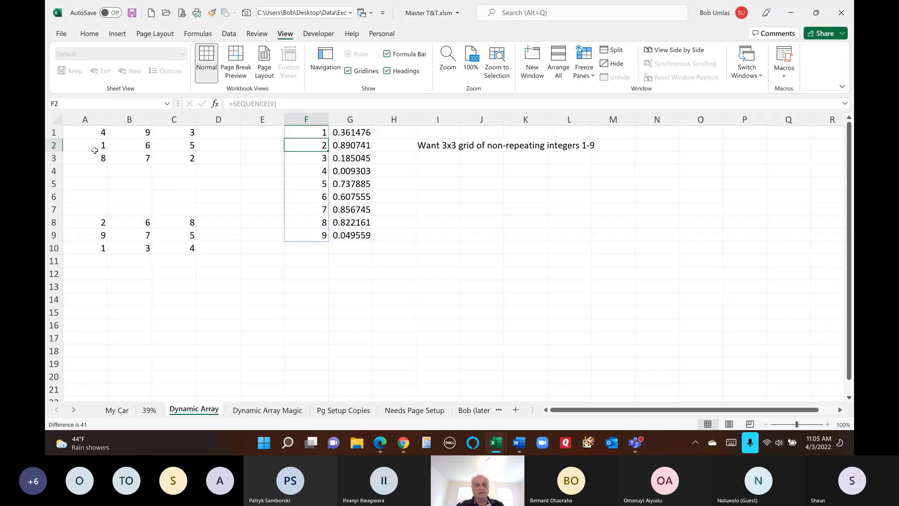
{"action": "left_click", "coordinate": [89, 132]}
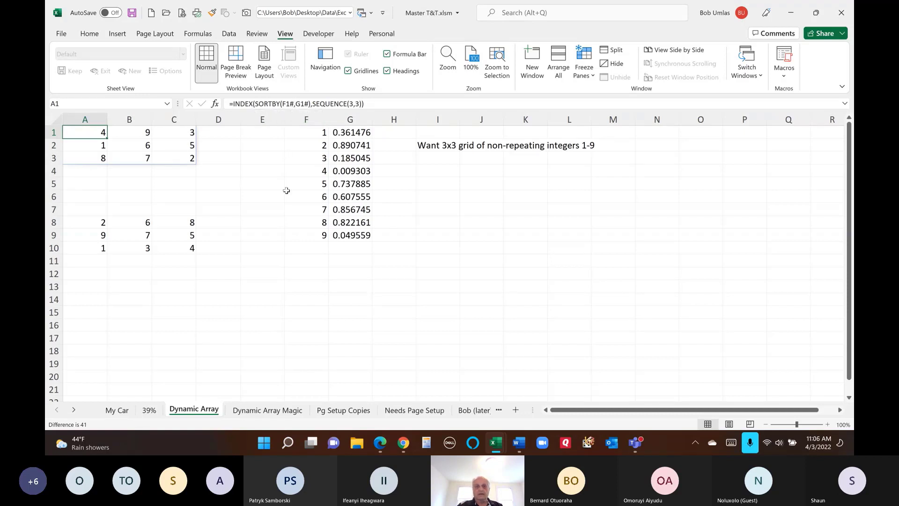
{"action": "left_click", "coordinate": [304, 133]}
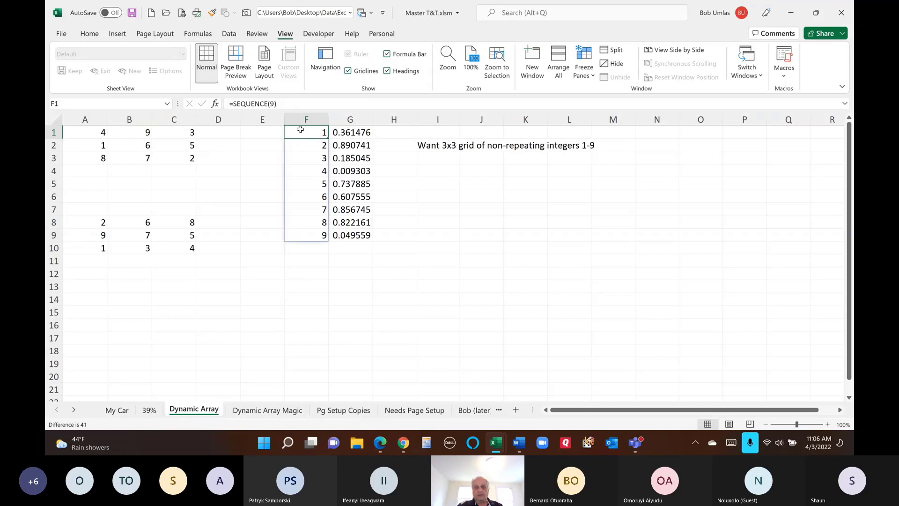
- Test SEQUENCE(19) in F1, undo back to 9, then open Go To from an empty cell
{"action": "left_click", "coordinate": [275, 103]}
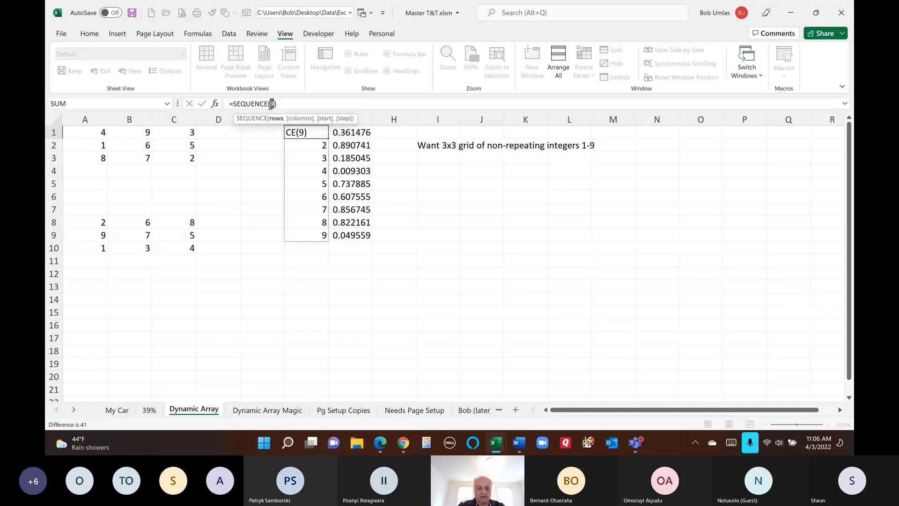
{"action": "type", "text": "1"}
{"action": "key", "text": "Return"}
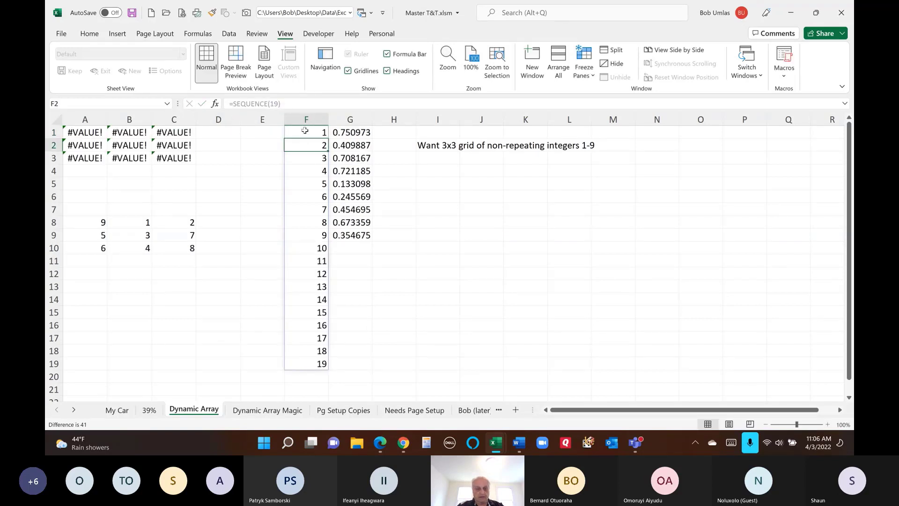
{"action": "key", "text": "ctrl+z"}
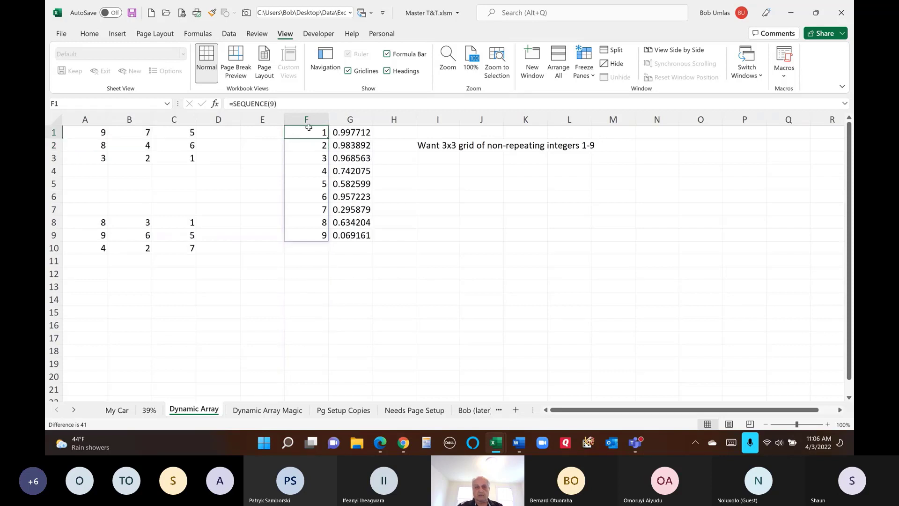
{"action": "left_click", "coordinate": [330, 281]}
{"action": "key", "text": "F5"}
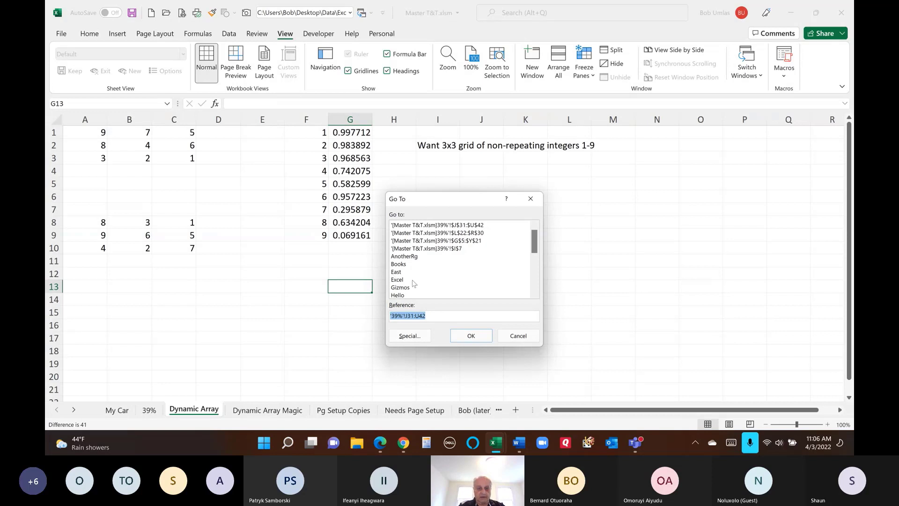
- Go to the F1# spill range, then inspect how A1's INDEX(SORTBY(F1#,G1#)) formula uses column G
{"action": "type", "text": "f1#"}
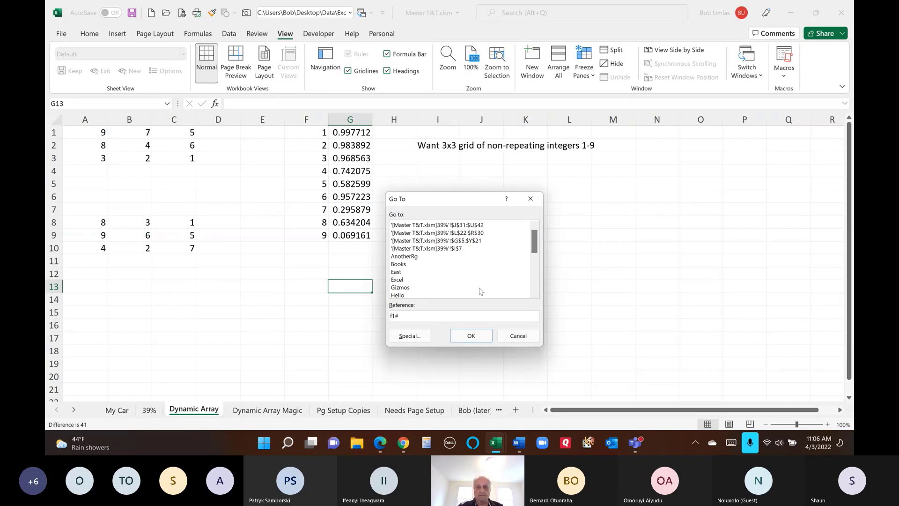
{"action": "left_click", "coordinate": [472, 336]}
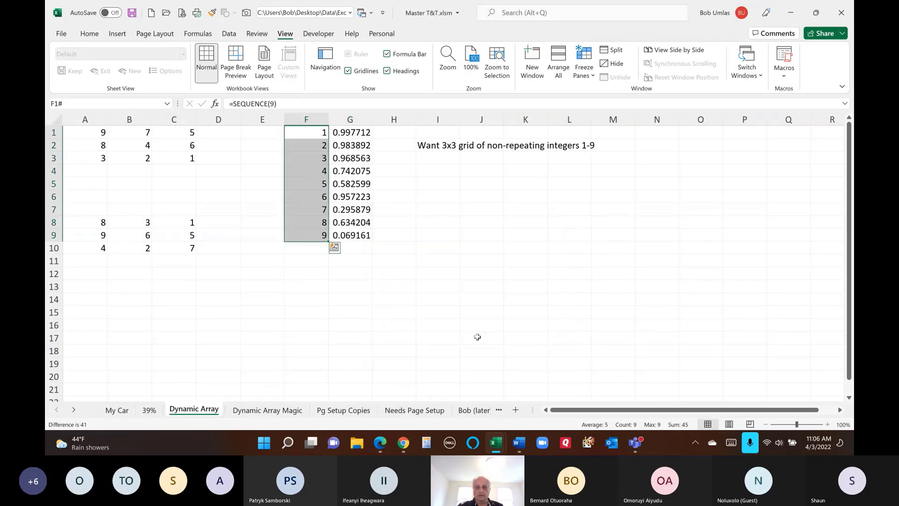
{"action": "left_click", "coordinate": [99, 132]}
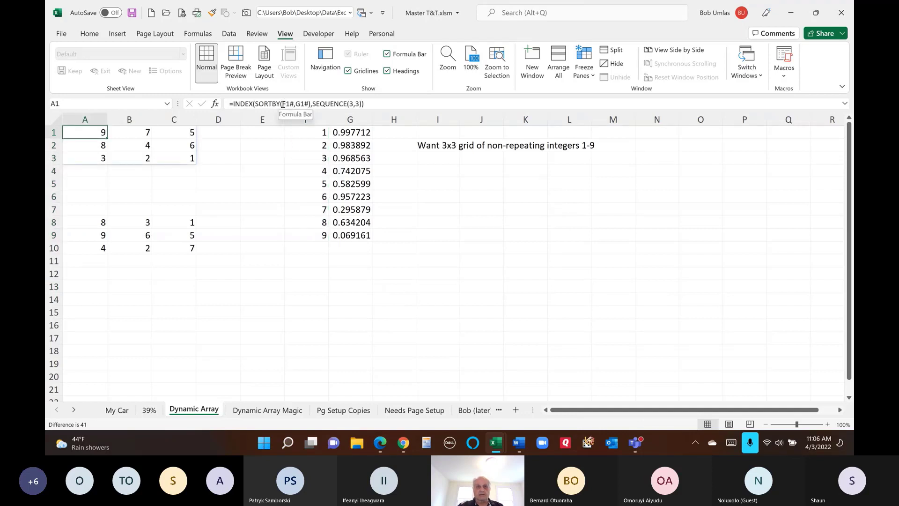
{"action": "left_click", "coordinate": [282, 103]}
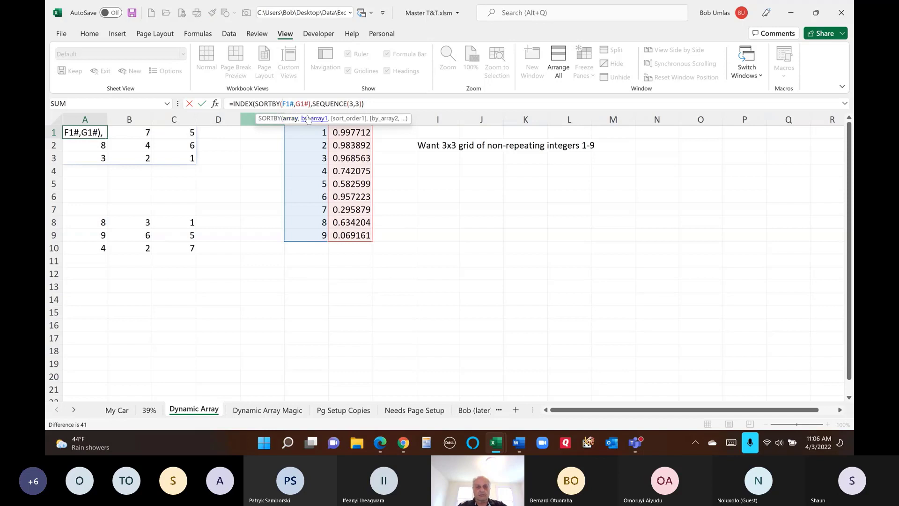
{"action": "key", "text": "Escape"}
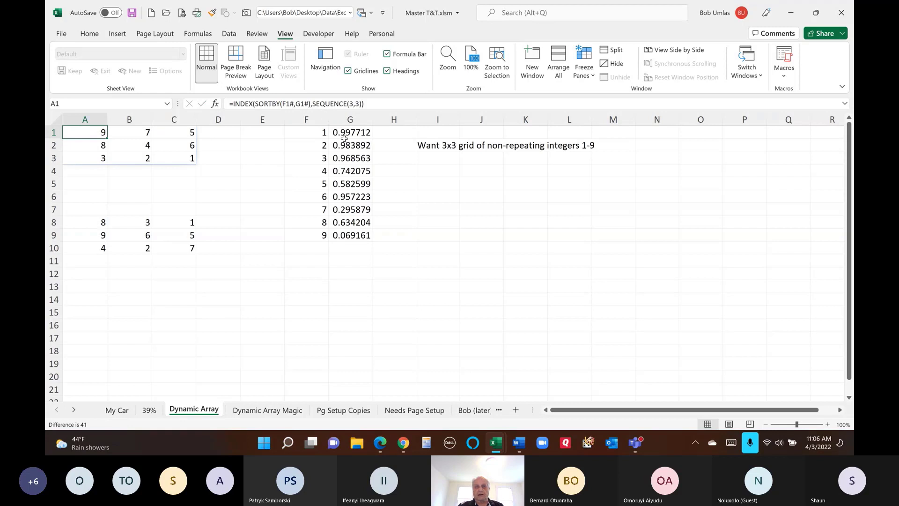
{"action": "left_click", "coordinate": [314, 171]}
{"action": "left_click", "coordinate": [348, 222]}
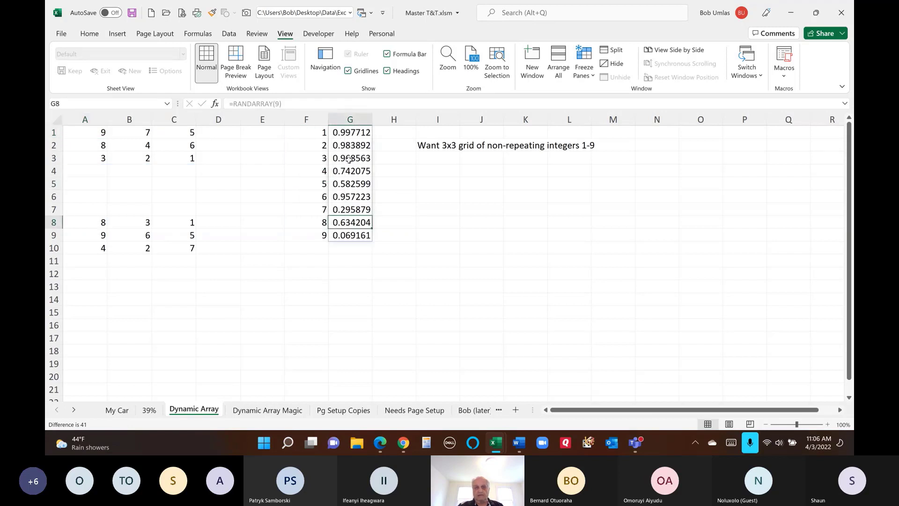
{"action": "left_click", "coordinate": [93, 133]}
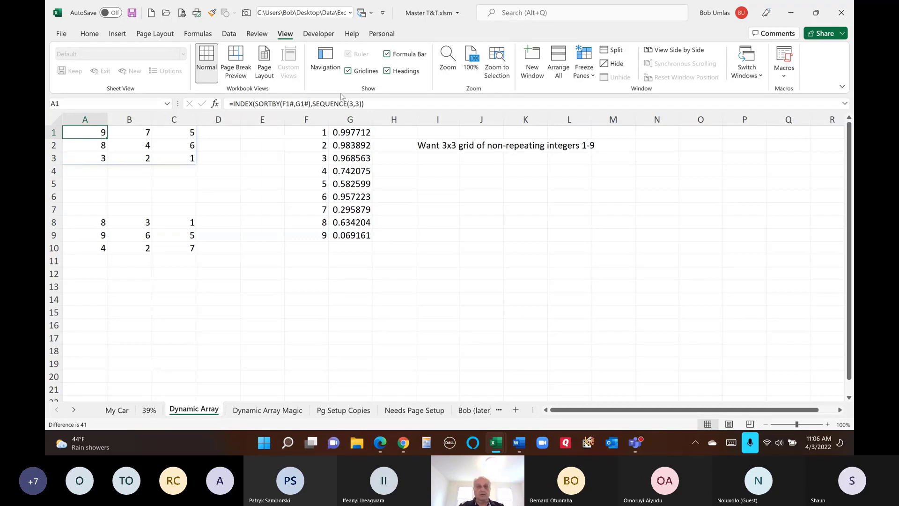
- Enter =SEQUENCE(3,3) in I5, fixing a misspelling, to spill 1–9 across I5:K7
{"action": "left_click", "coordinate": [430, 182]}
{"action": "type", "text": "=seq"}
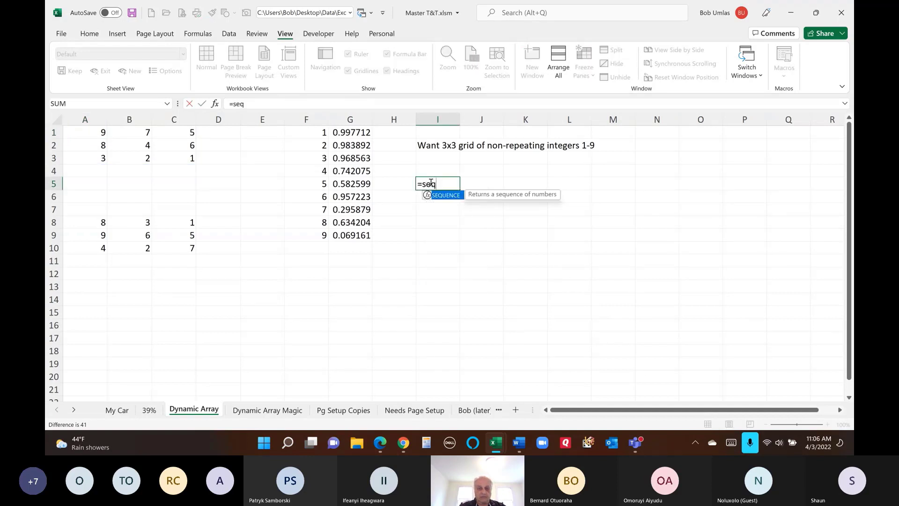
{"action": "type", "text": "ience(3"}
{"action": "key", "text": "BackSpace"}
{"action": "key", "text": "BackSpace"}
{"action": "key", "text": "BackSpace"}
{"action": "key", "text": "BackSpace"}
{"action": "key", "text": "BackSpace"}
{"action": "key", "text": "BackSpace"}
{"action": "key", "text": "BackSpace"}
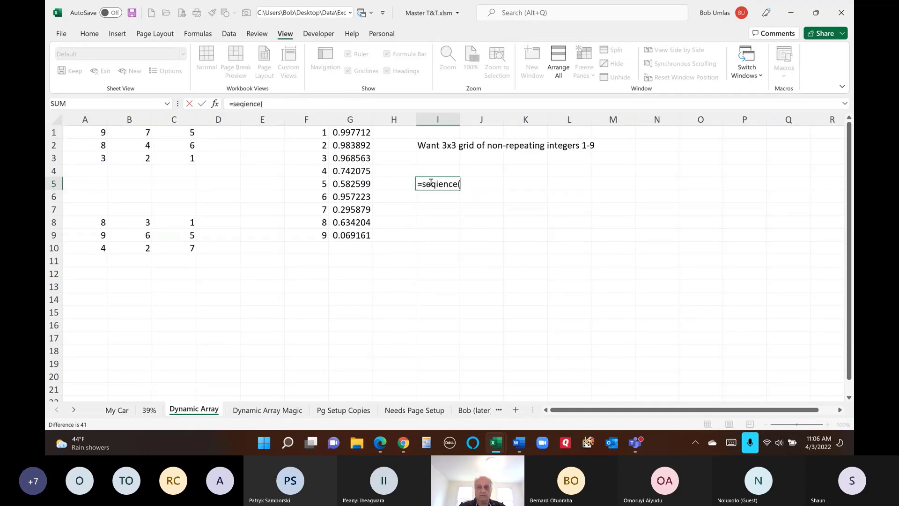
{"action": "type", "text": "uence("}
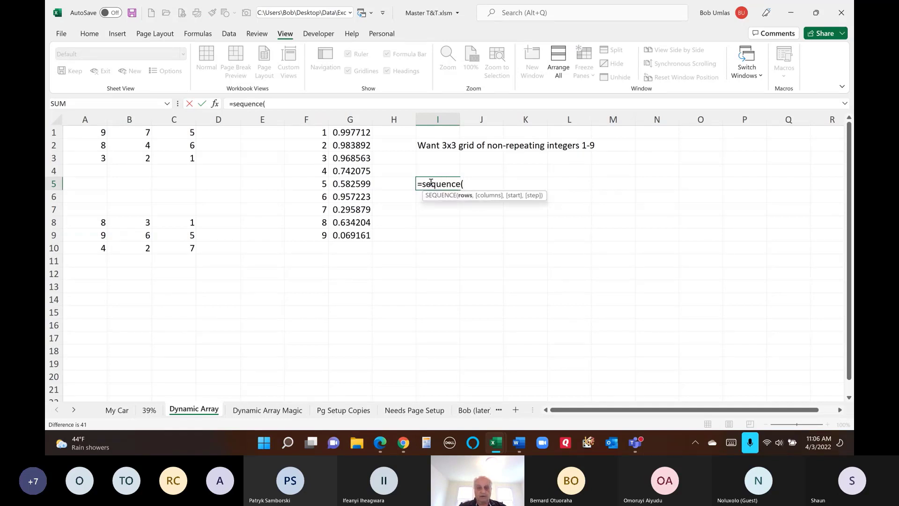
{"action": "type", "text": "3,3"}
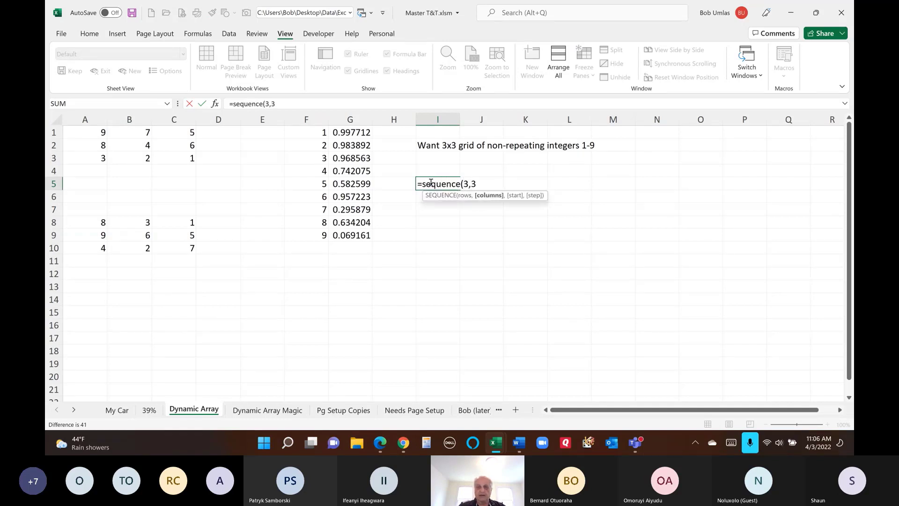
{"action": "type", "text": ")"}
{"action": "key", "text": "Return"}
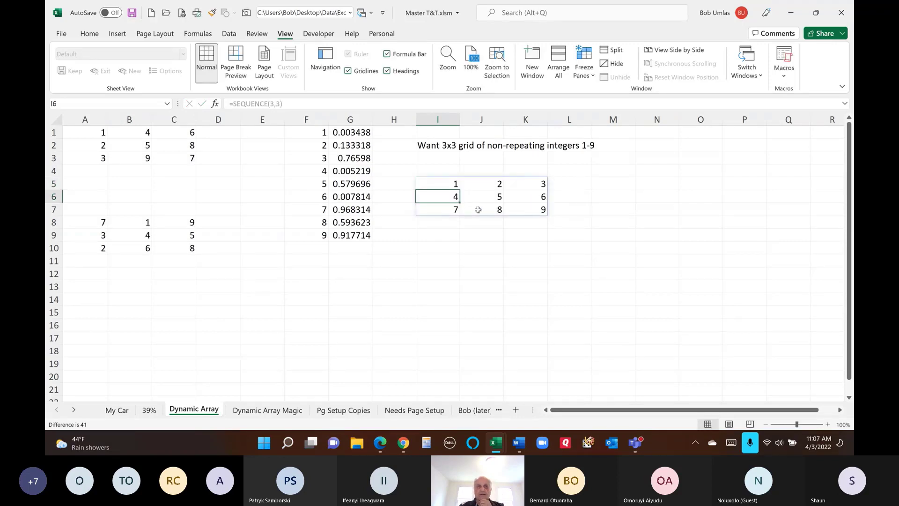
{"action": "left_click", "coordinate": [88, 130]}
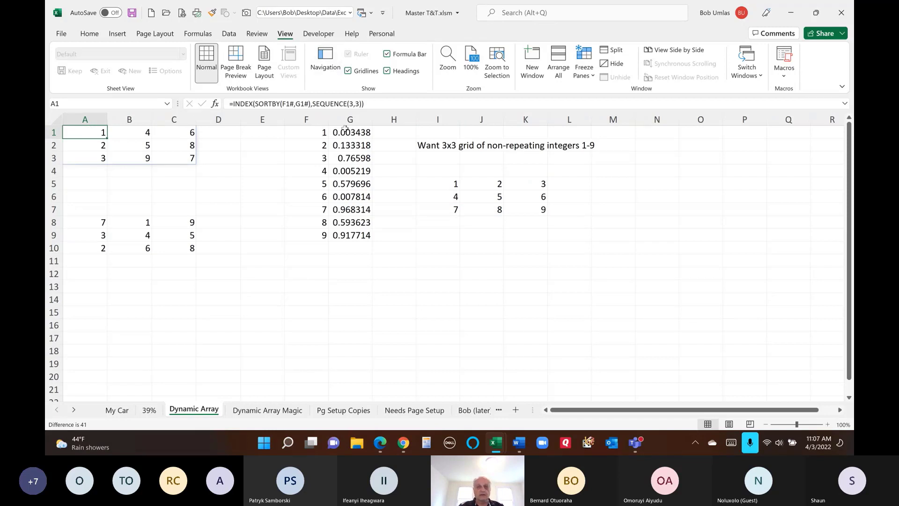
{"action": "left_click_drag", "start_coordinate": [319, 134], "coordinate": [325, 238]}
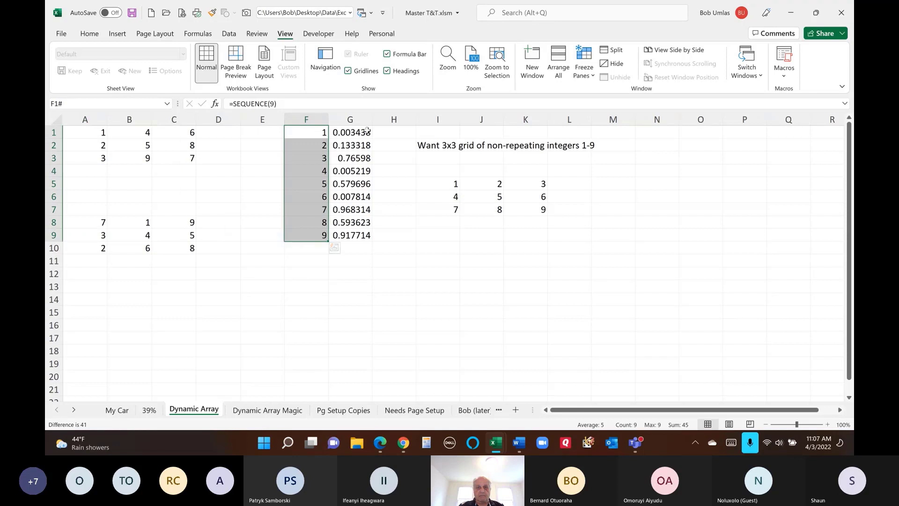
{"action": "left_click_drag", "start_coordinate": [366, 132], "coordinate": [352, 236]}
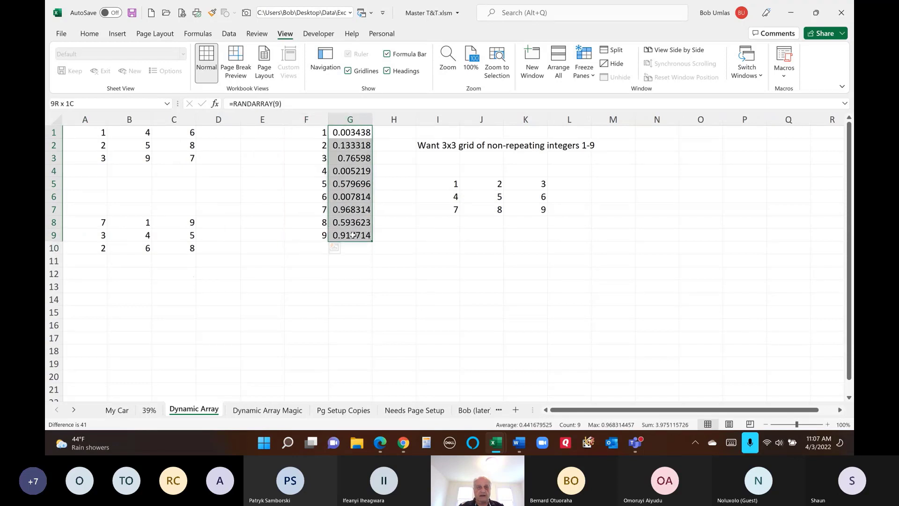
{"action": "left_click", "coordinate": [81, 129]}
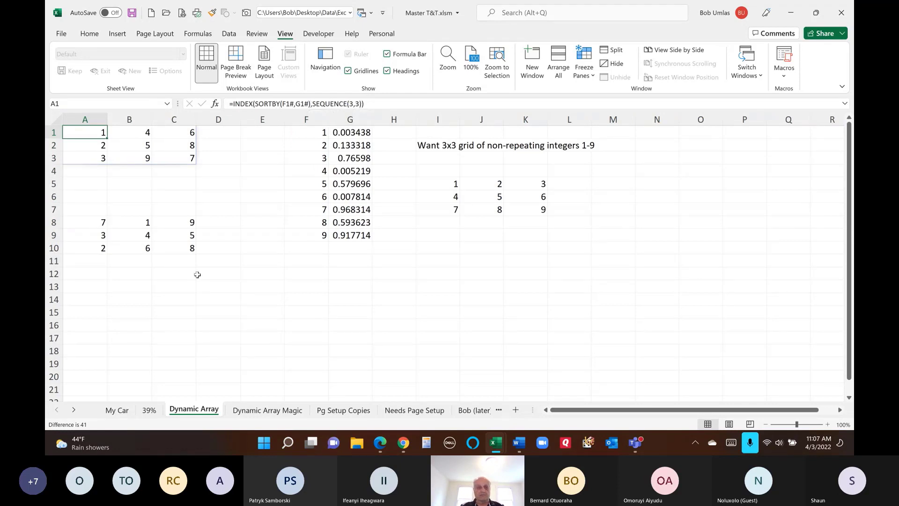
{"action": "left_click", "coordinate": [87, 223]}
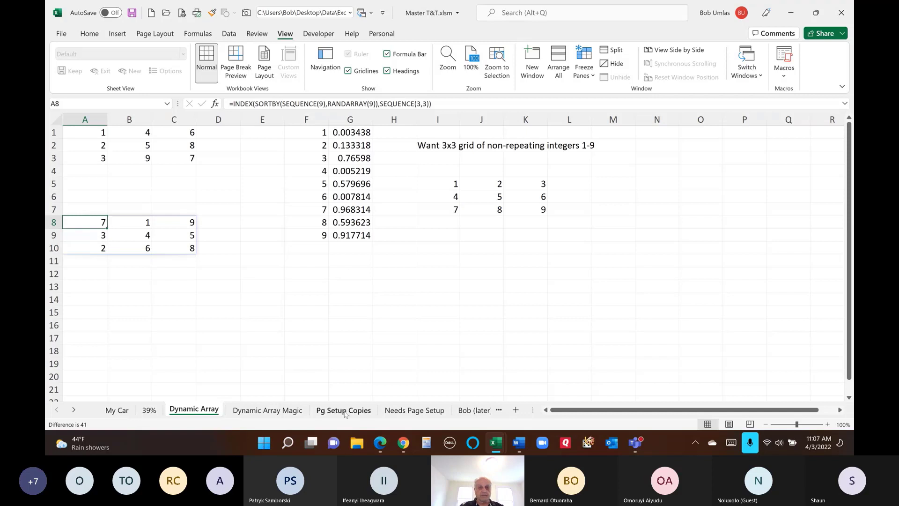
- On the Dynamic Array Magic sheet, enter Adams and then Shasta as the agent in U1
{"action": "left_click", "coordinate": [278, 411]}
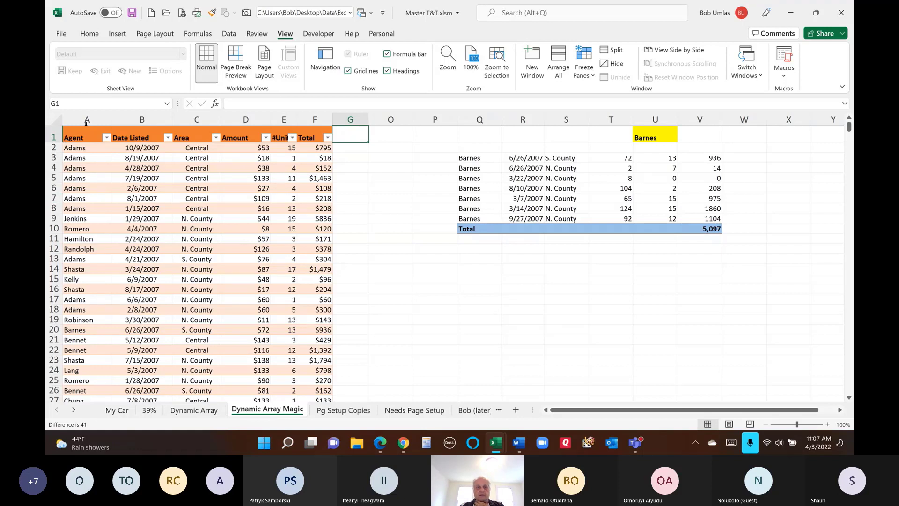
{"action": "left_click", "coordinate": [659, 136]}
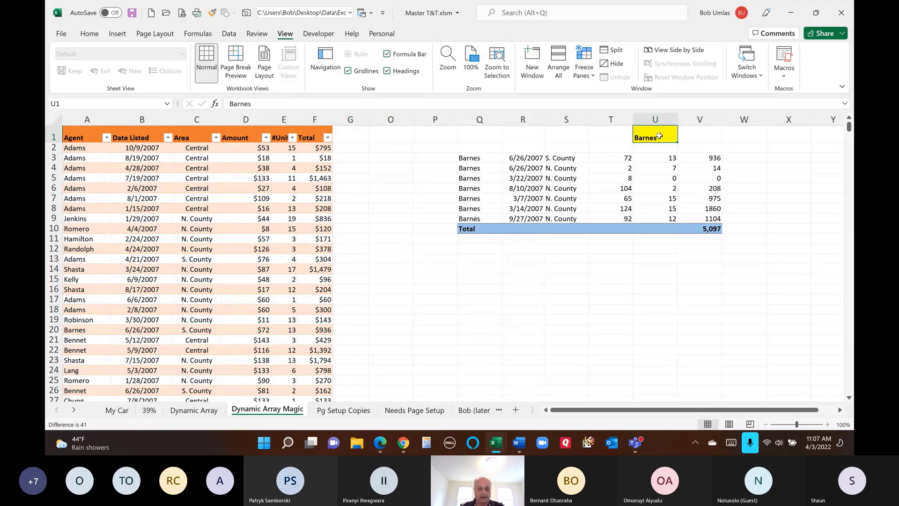
{"action": "type", "text": "Adams"}
{"action": "key", "text": "Return"}
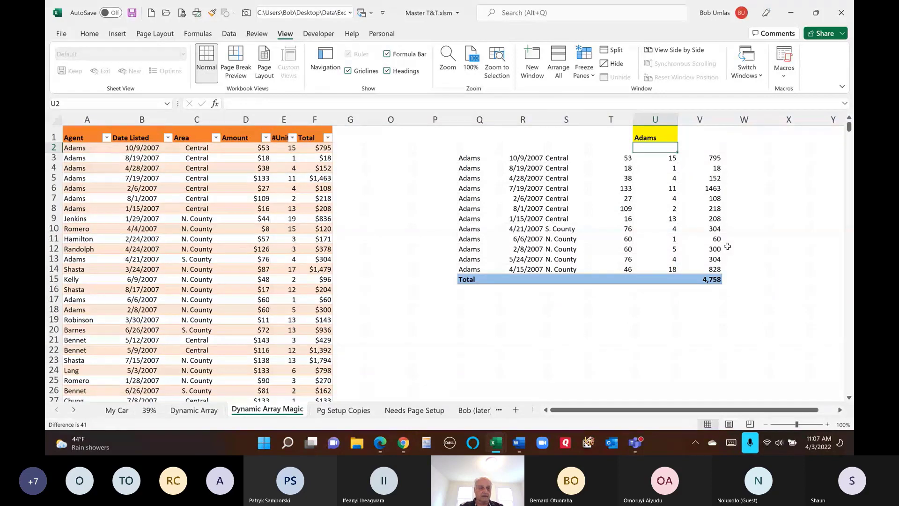
{"action": "left_click", "coordinate": [661, 139]}
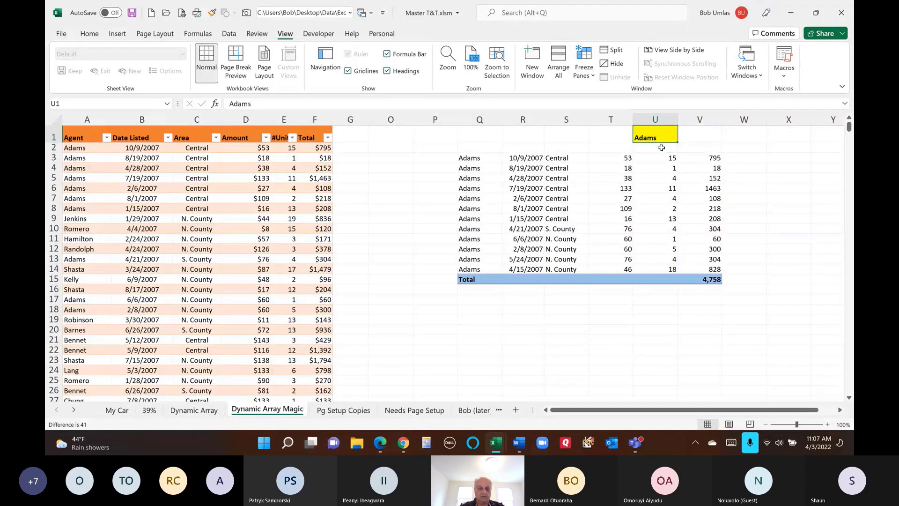
{"action": "type", "text": "Shasta"}
{"action": "key", "text": "Return"}
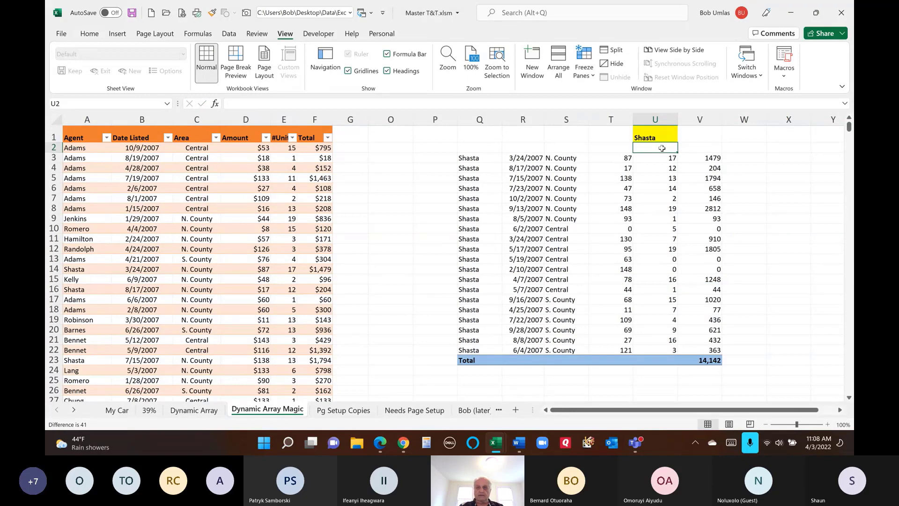
- Try zzz in U1 for the no-match result, then enter romero and inspect the Q3 SORTBY formula
{"action": "left_click", "coordinate": [650, 138]}
{"action": "type", "text": "zzz"}
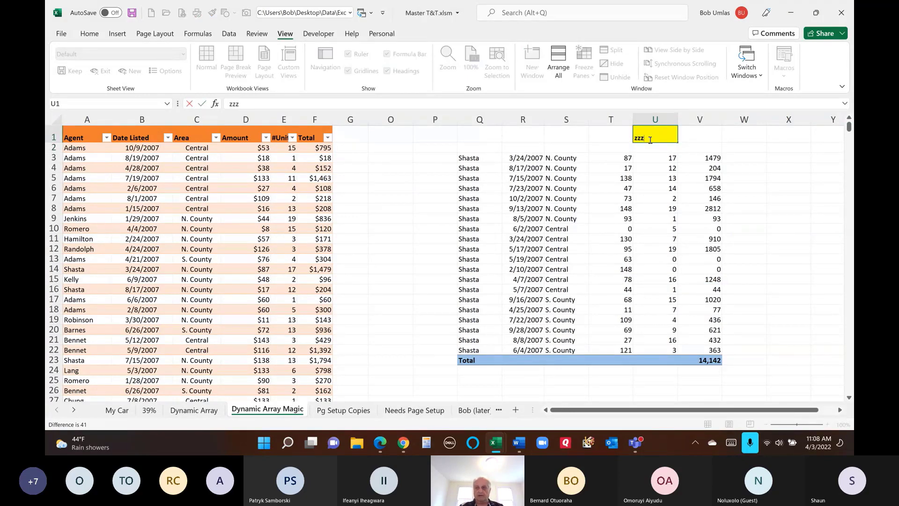
{"action": "key", "text": "Return"}
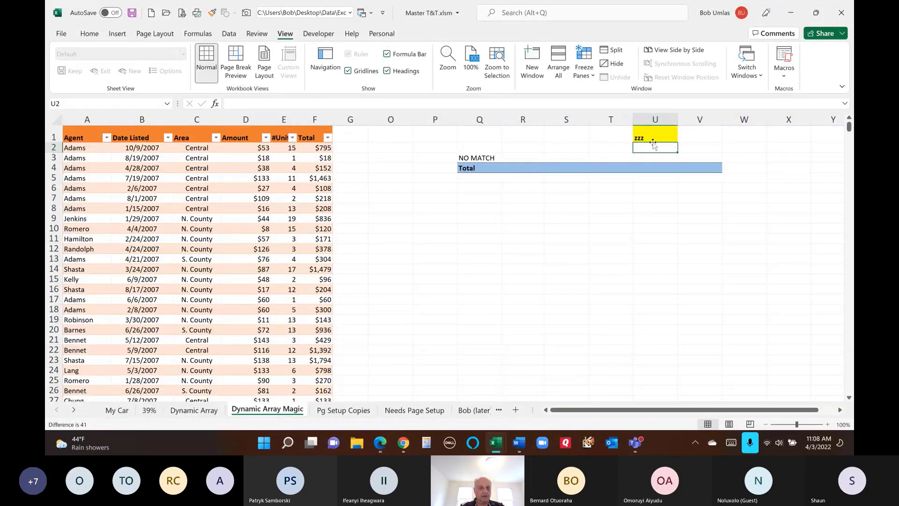
{"action": "type", "text": "romero"}
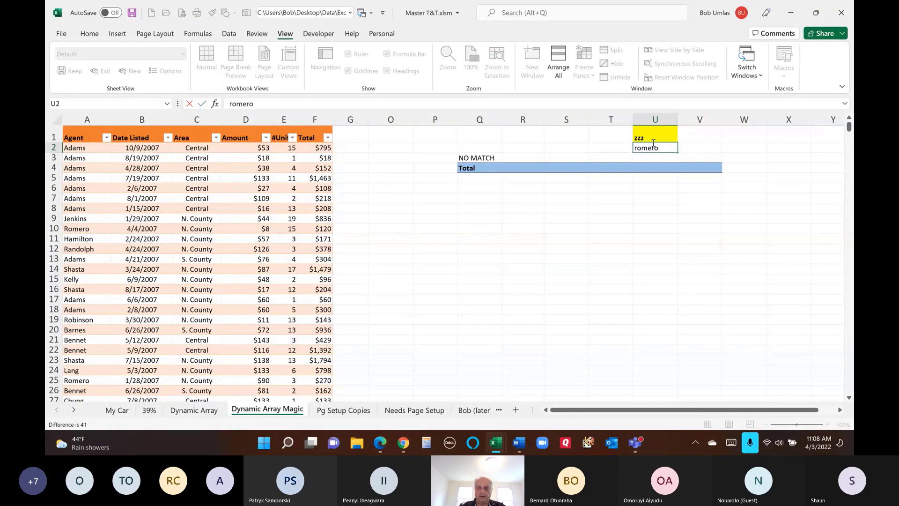
{"action": "key", "text": "Escape"}
{"action": "left_click", "coordinate": [656, 137]}
{"action": "type", "text": "romero"}
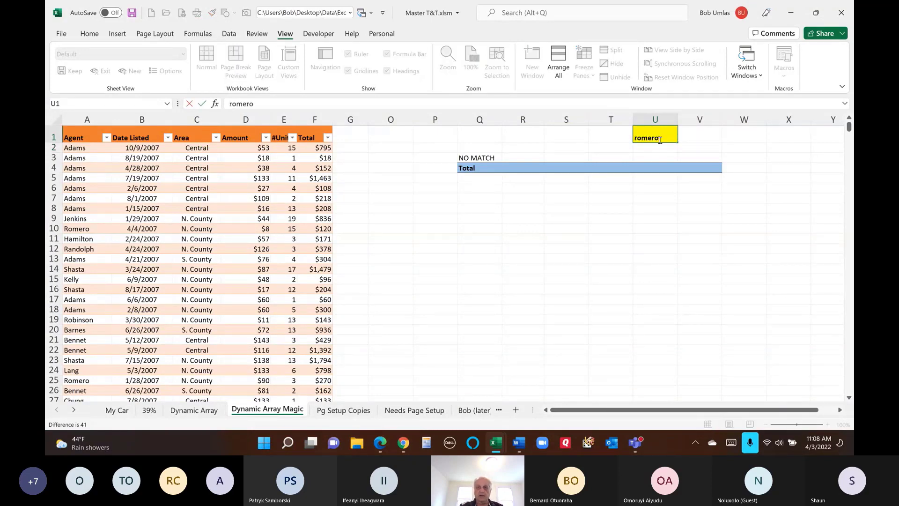
{"action": "key", "text": "Return"}
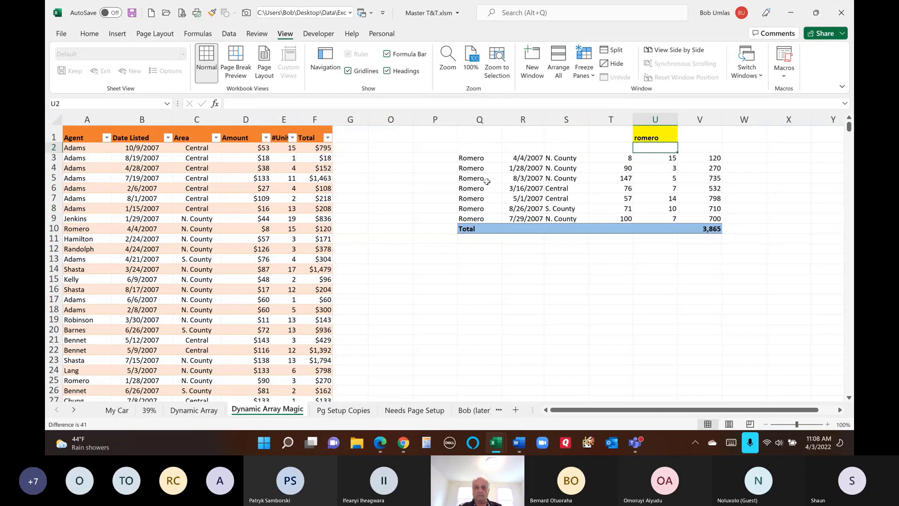
{"action": "left_click", "coordinate": [477, 157]}
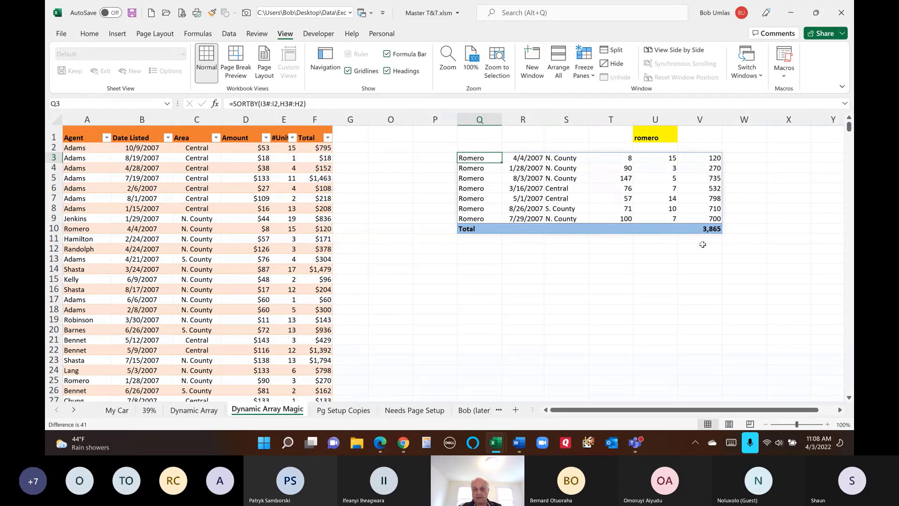
- Unhide columns H through N and AutoFit column J so the full dates display
{"action": "left_click_drag", "start_coordinate": [360, 120], "coordinate": [386, 122]}
{"action": "right_click", "coordinate": [386, 121]}
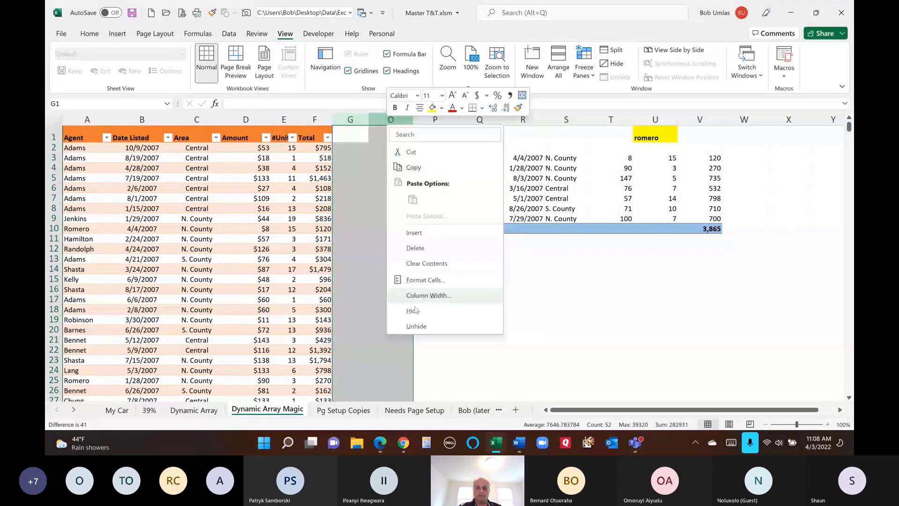
{"action": "left_click", "coordinate": [413, 325]}
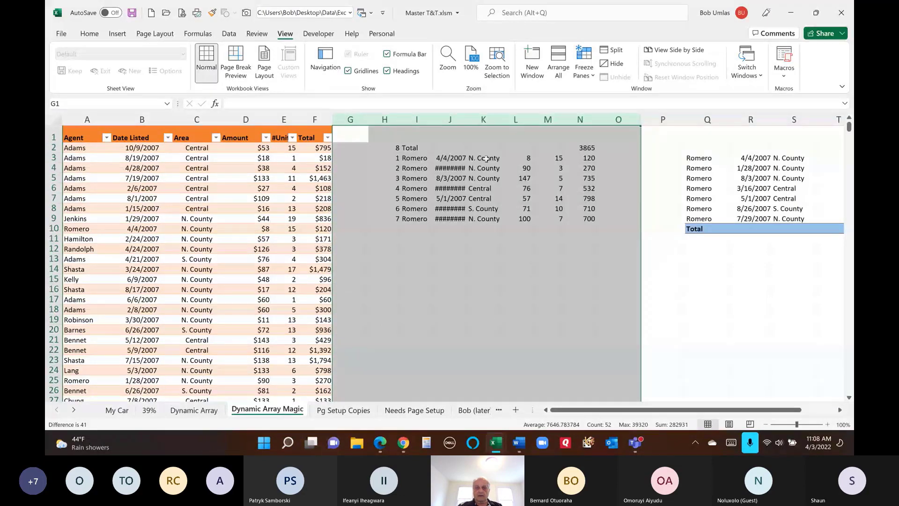
{"action": "left_click", "coordinate": [450, 146]}
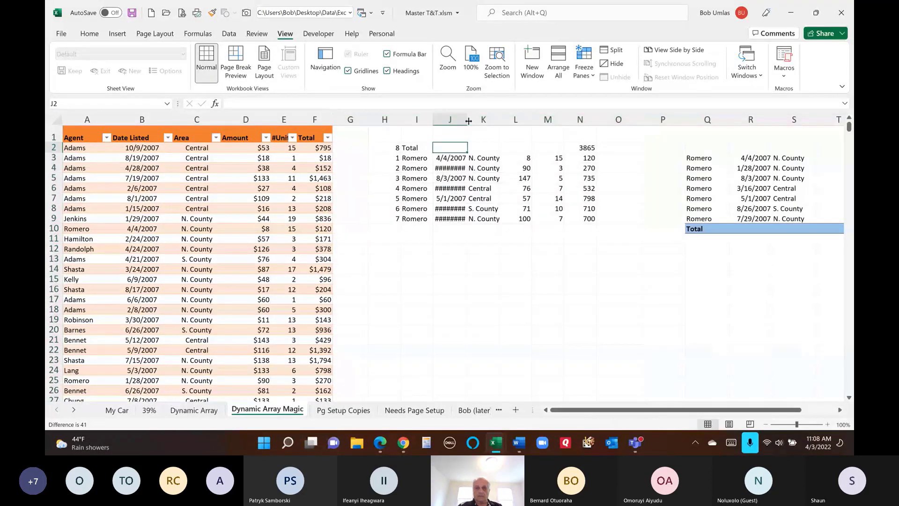
{"action": "double_click", "coordinate": [468, 121]}
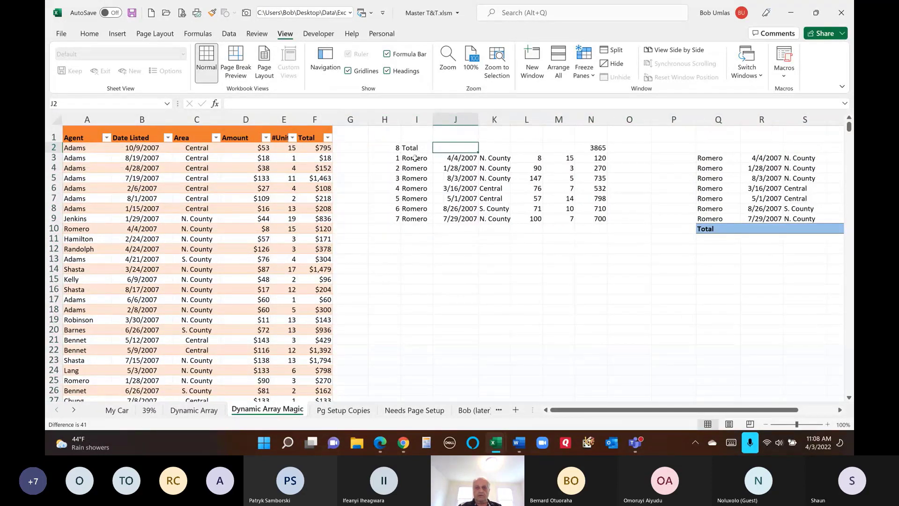
{"action": "mouse_move", "coordinate": [414, 158]}
{"action": "left_mouse_down"}
{"action": "mouse_move", "coordinate": [506, 183]}
{"action": "mouse_move", "coordinate": [449, 160]}
{"action": "mouse_move", "coordinate": [422, 158]}
{"action": "left_mouse_up"}
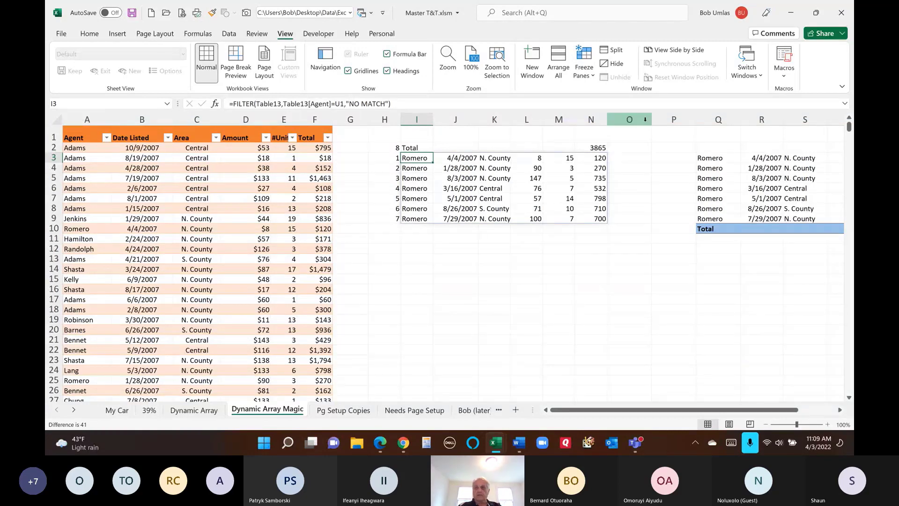
{"action": "mouse_move", "coordinate": [626, 411]}
{"action": "left_mouse_down"}
{"action": "mouse_move", "coordinate": [684, 414]}
{"action": "mouse_move", "coordinate": [626, 412]}
{"action": "left_mouse_up"}
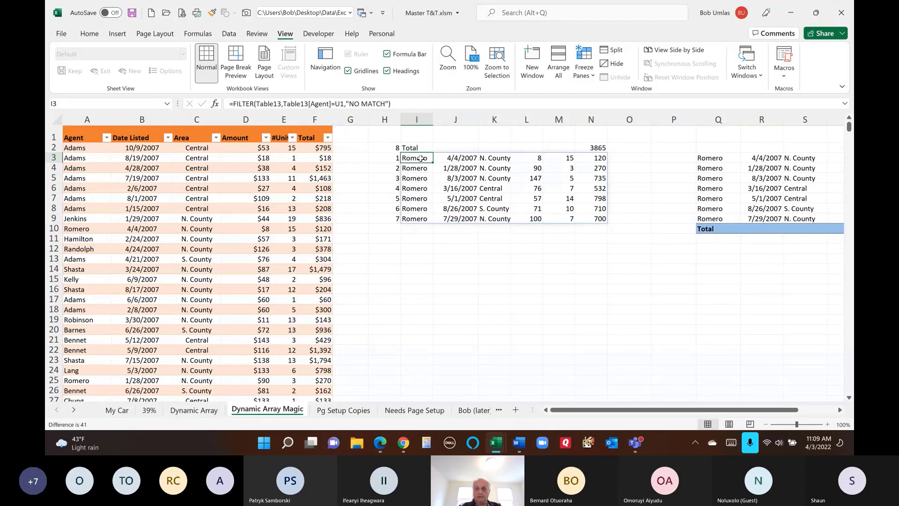
{"action": "left_click_drag", "start_coordinate": [420, 158], "coordinate": [589, 217]}
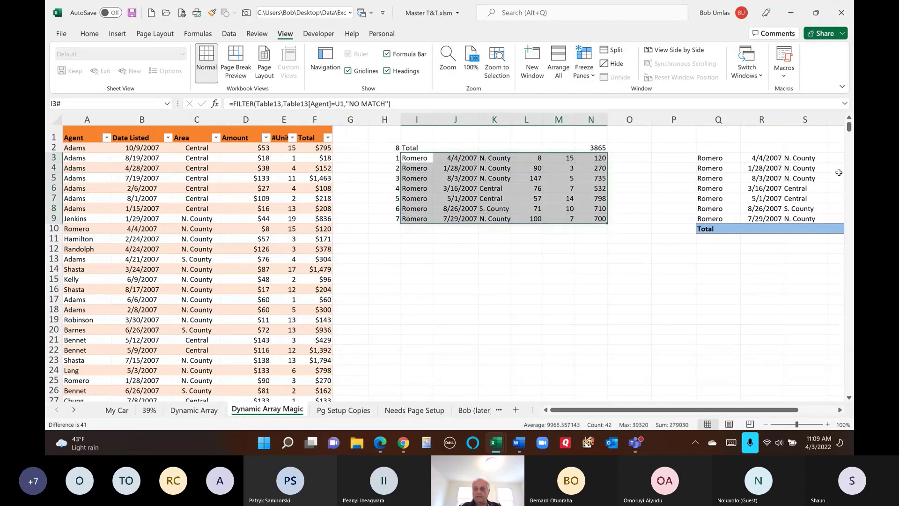
{"action": "mouse_move", "coordinate": [575, 410]}
{"action": "left_mouse_down"}
{"action": "mouse_move", "coordinate": [612, 413]}
{"action": "mouse_move", "coordinate": [576, 413]}
{"action": "left_mouse_up"}
{"action": "left_click", "coordinate": [412, 147]}
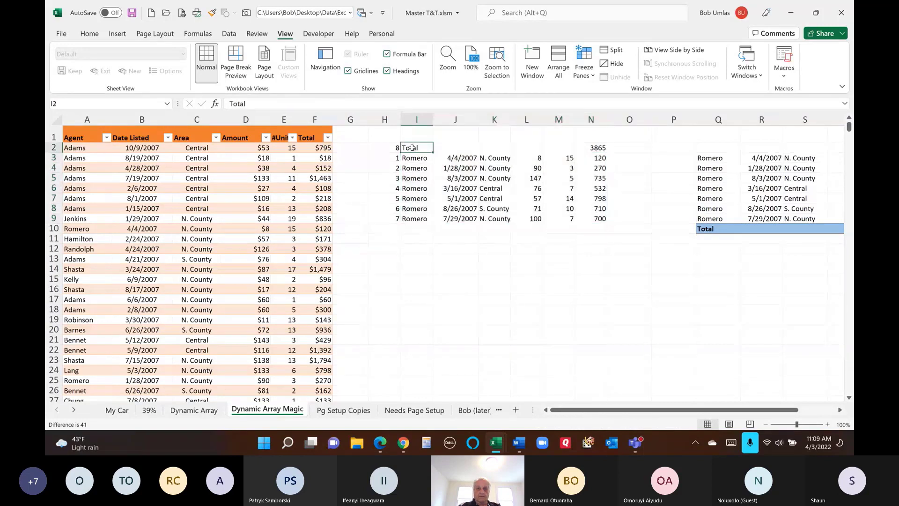
{"action": "left_click", "coordinate": [601, 147]}
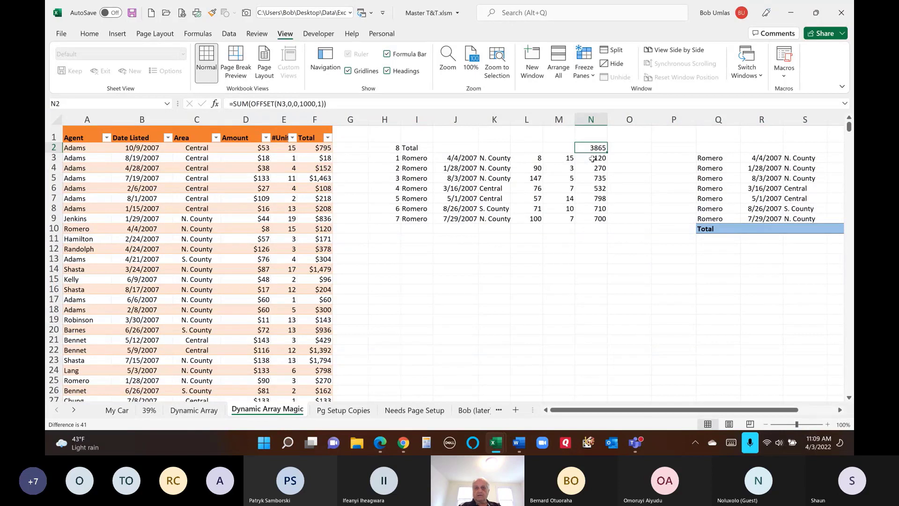
{"action": "left_click", "coordinate": [592, 160]}
{"action": "left_click_drag", "start_coordinate": [592, 158], "coordinate": [591, 312]}
{"action": "left_click", "coordinate": [581, 146]}
{"action": "left_click", "coordinate": [391, 158]}
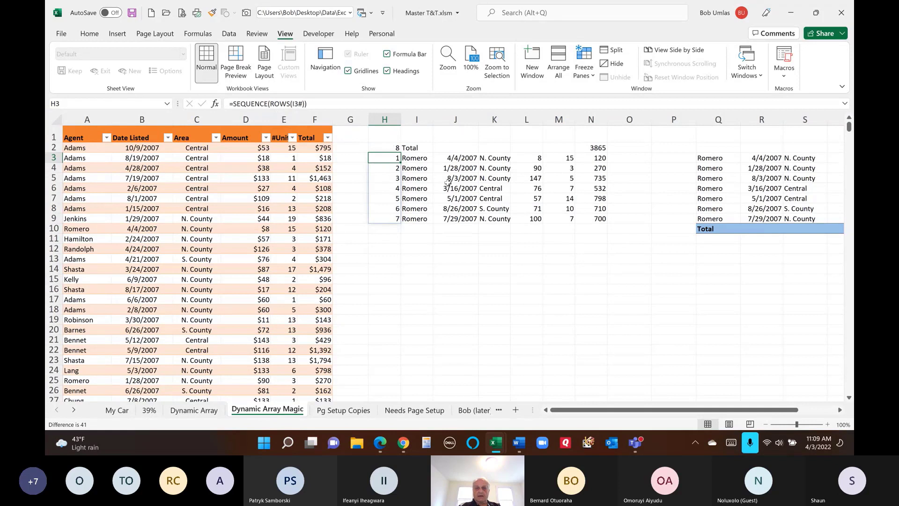
{"action": "left_click", "coordinate": [416, 158]}
{"action": "key", "text": "shift+Down"}
{"action": "key", "text": "shift+Down"}
{"action": "key", "text": "shift+Down"}
{"action": "key", "text": "shift+Down"}
{"action": "key", "text": "shift+Down"}
{"action": "key", "text": "shift+Down"}
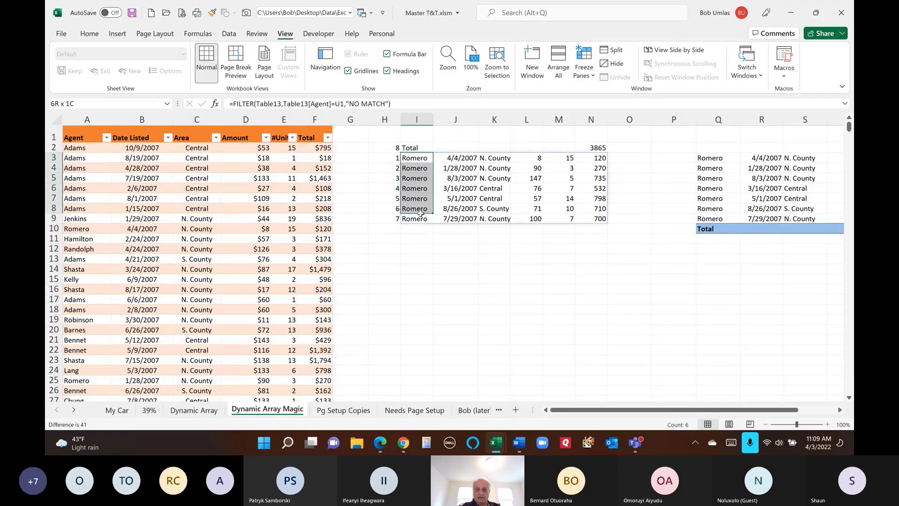
{"action": "left_click_drag", "start_coordinate": [408, 157], "coordinate": [591, 219]}
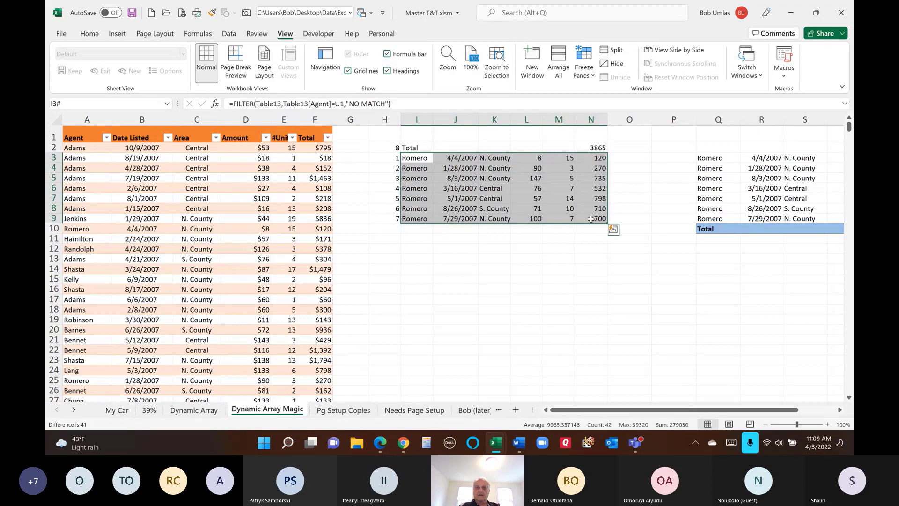
{"action": "left_click", "coordinate": [386, 159]}
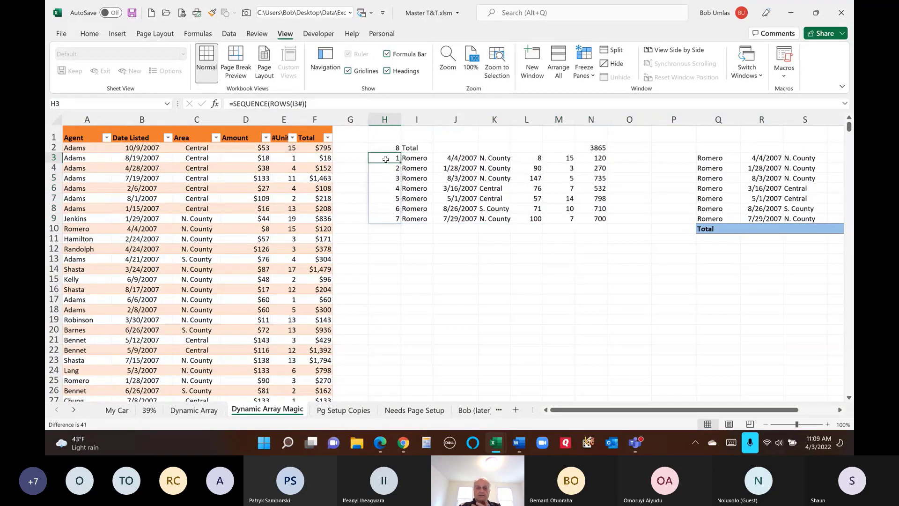
{"action": "key", "text": "ctrl+shift+Down"}
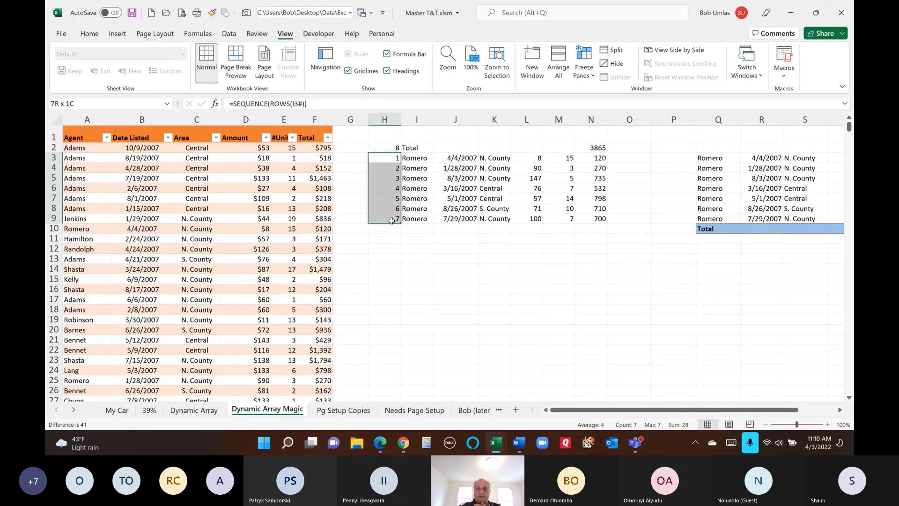
{"action": "left_click", "coordinate": [393, 146]}
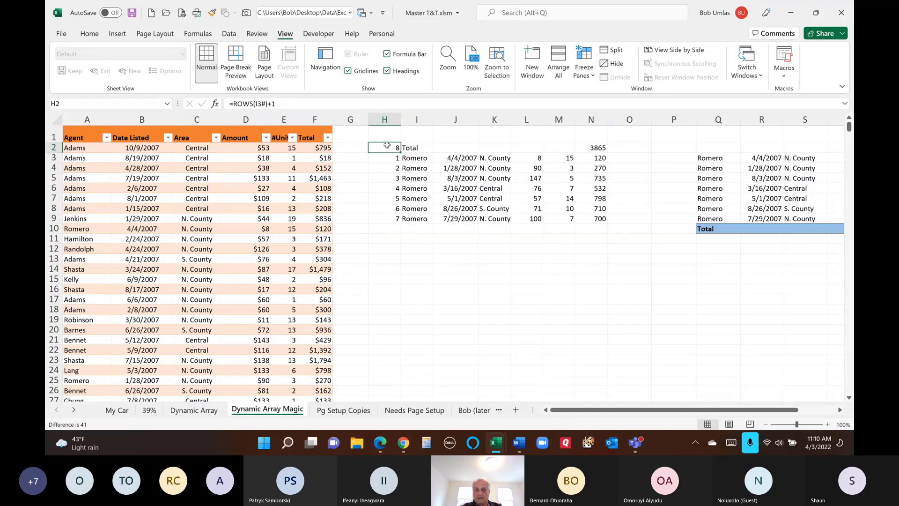
{"action": "left_click_drag", "start_coordinate": [386, 145], "coordinate": [602, 223]}
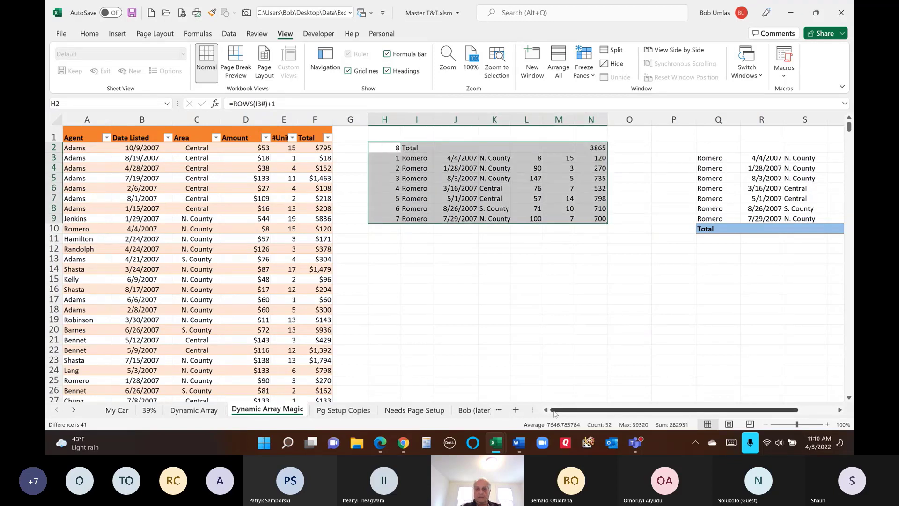
{"action": "left_click_drag", "start_coordinate": [554, 410], "coordinate": [591, 411]}
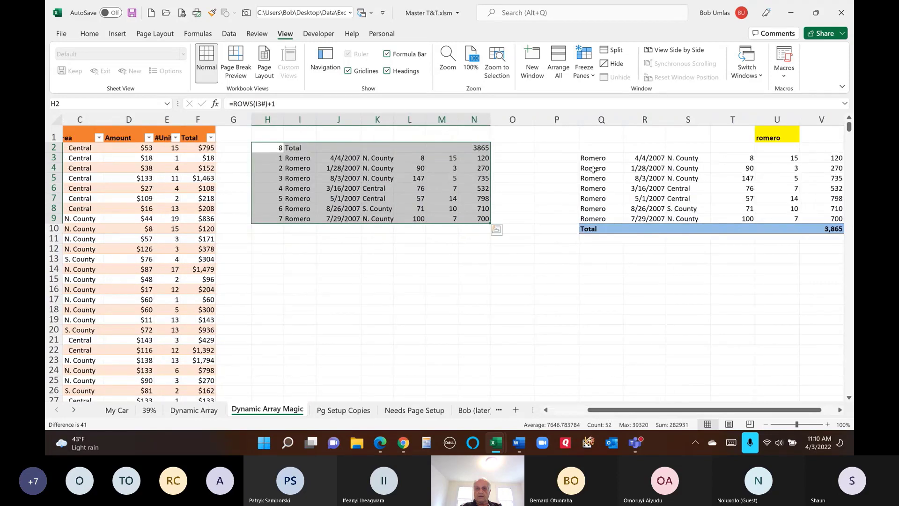
{"action": "left_click", "coordinate": [585, 157]}
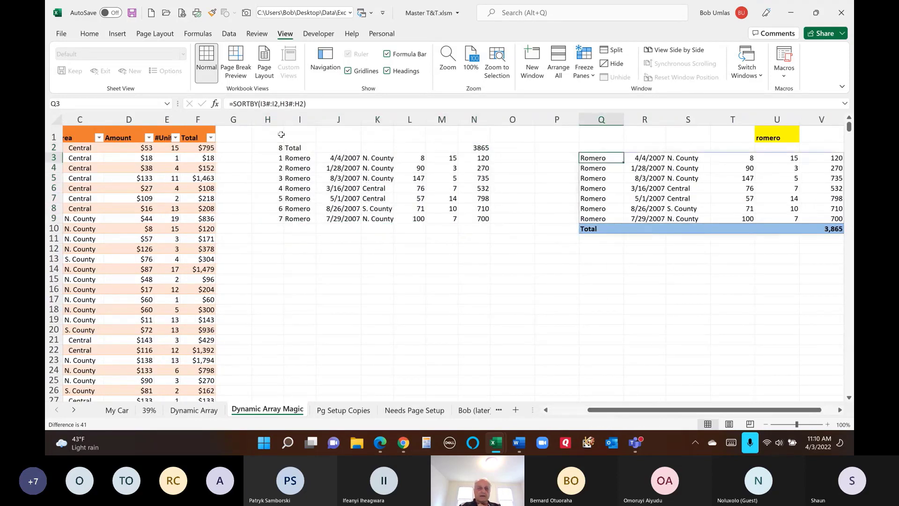
{"action": "left_click_drag", "start_coordinate": [298, 158], "coordinate": [468, 219]}
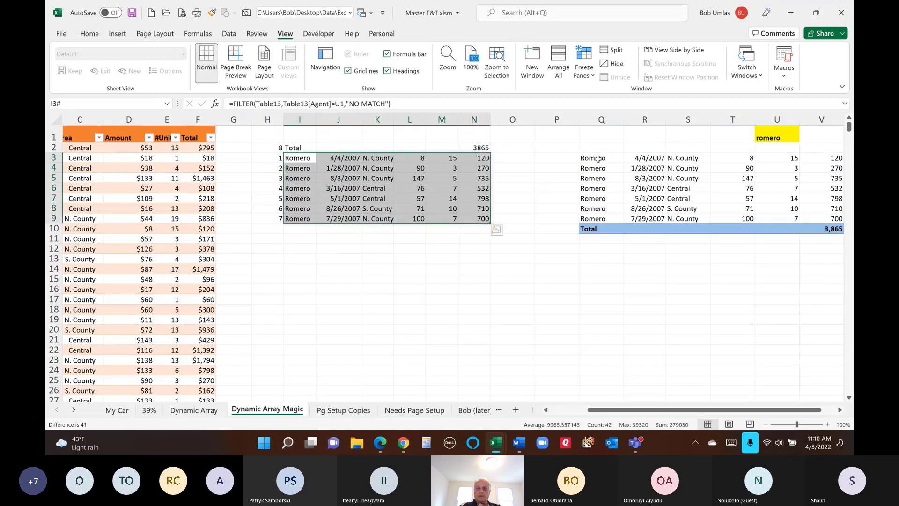
{"action": "left_click", "coordinate": [598, 158]}
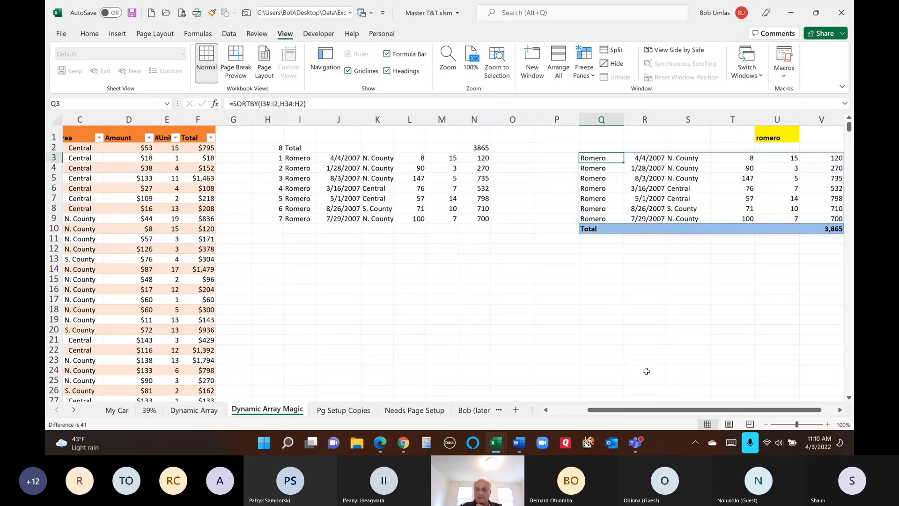
{"action": "left_click_drag", "start_coordinate": [641, 410], "coordinate": [669, 413]}
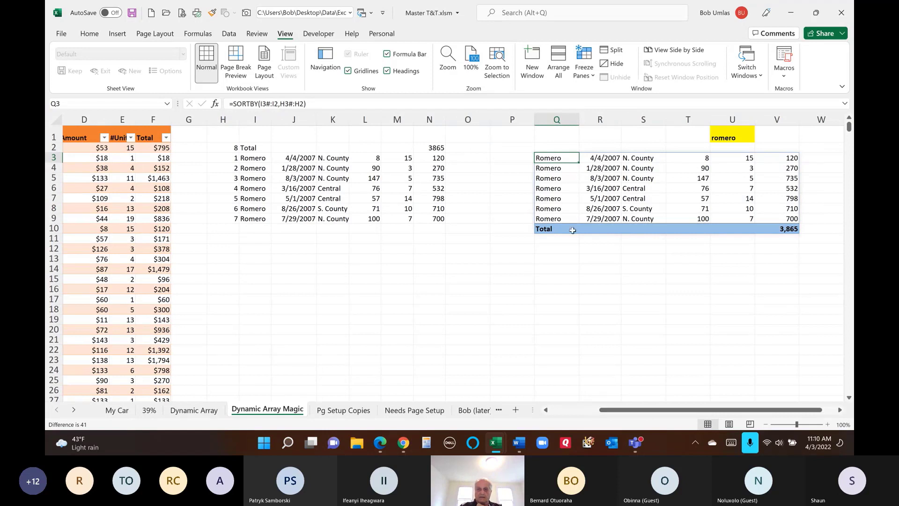
{"action": "left_click", "coordinate": [551, 231]}
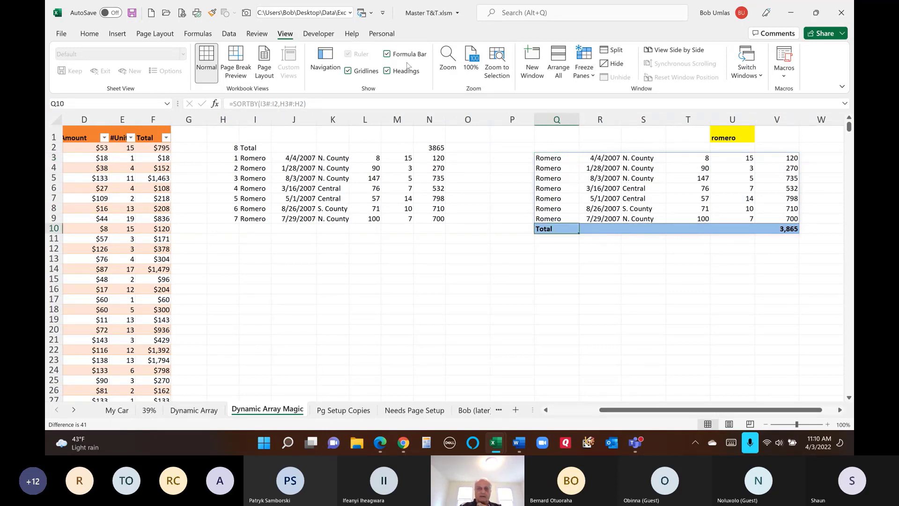
{"action": "left_click", "coordinate": [88, 36]}
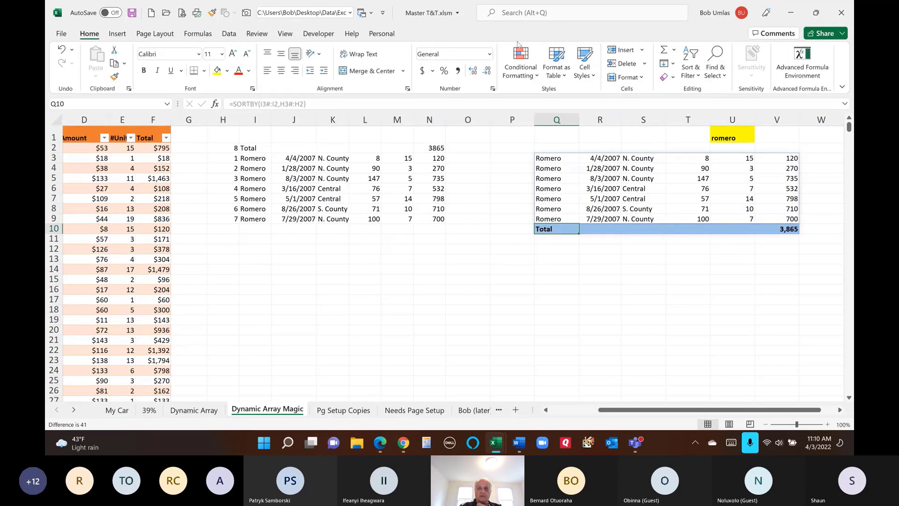
{"action": "left_click", "coordinate": [519, 57]}
{"action": "left_click", "coordinate": [528, 254]}
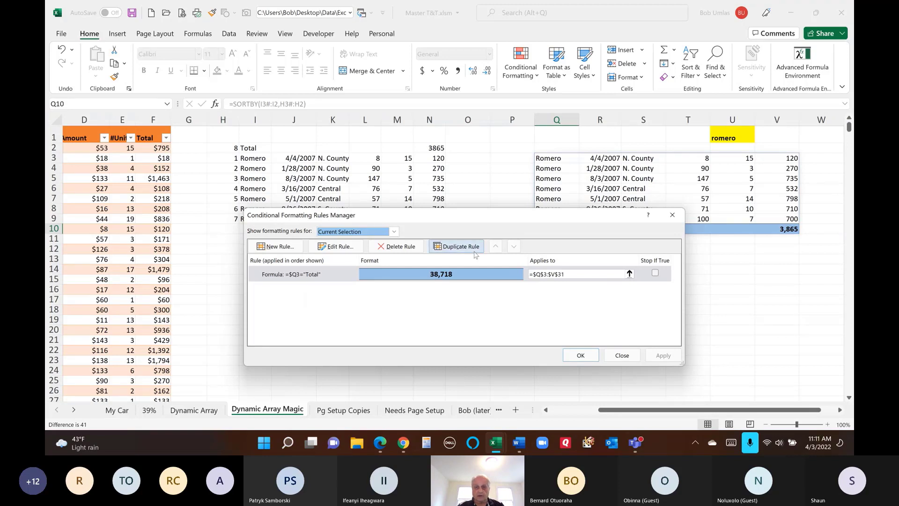
{"action": "left_click", "coordinate": [636, 357]}
{"action": "left_click", "coordinate": [464, 247]}
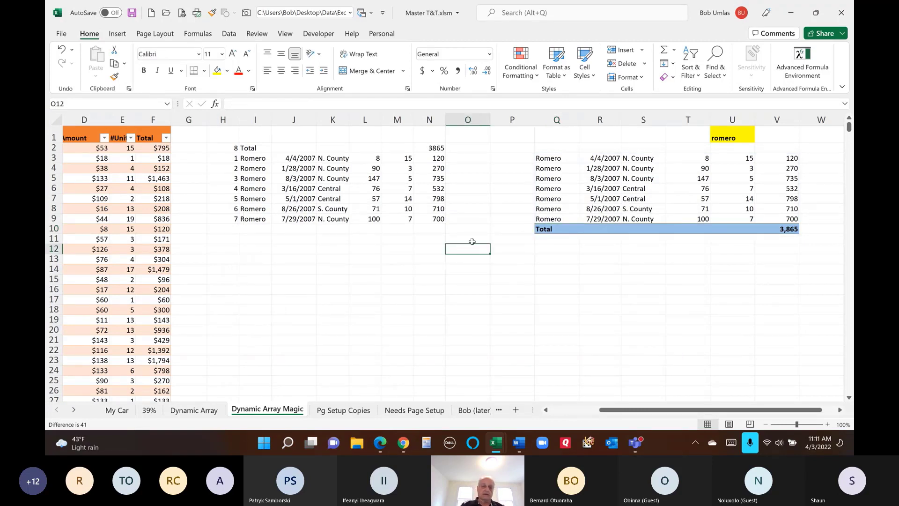
- Print-preview the Pg Setup Copies sheet, then go to Needs Page Setup and select D7
{"action": "left_click", "coordinate": [342, 410]}
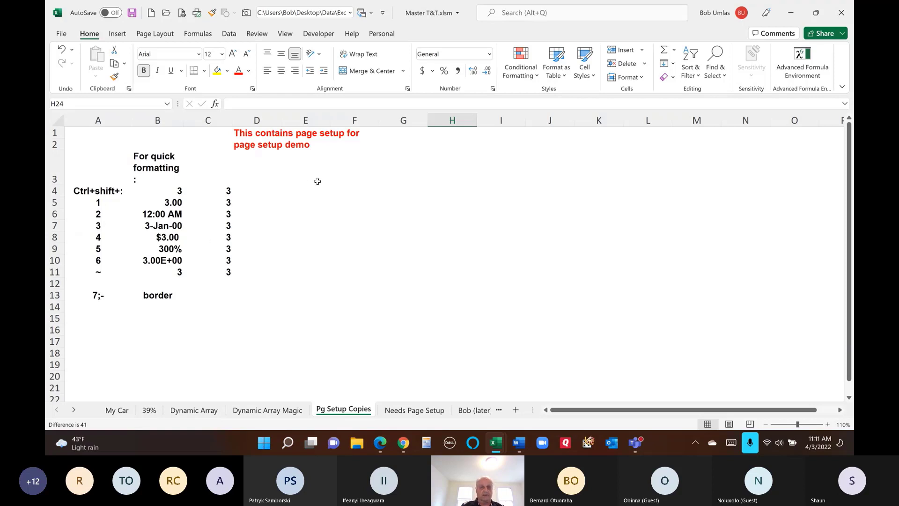
{"action": "left_click", "coordinate": [155, 34]}
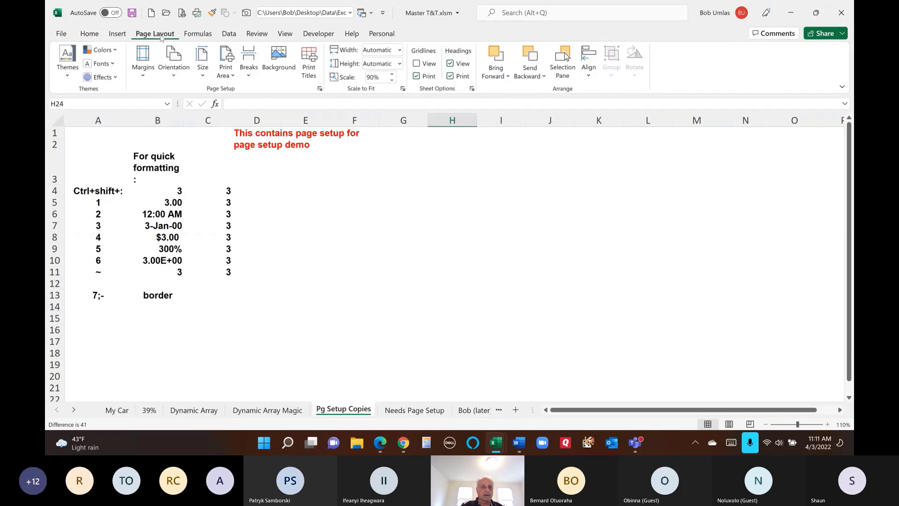
{"action": "left_click", "coordinate": [183, 14]}
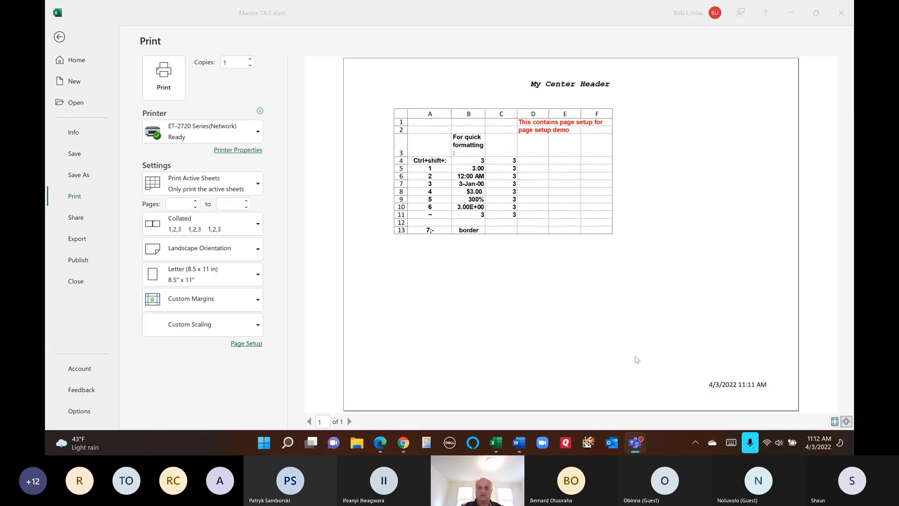
{"action": "key", "text": "alt+Tab"}
{"action": "left_click", "coordinate": [59, 38]}
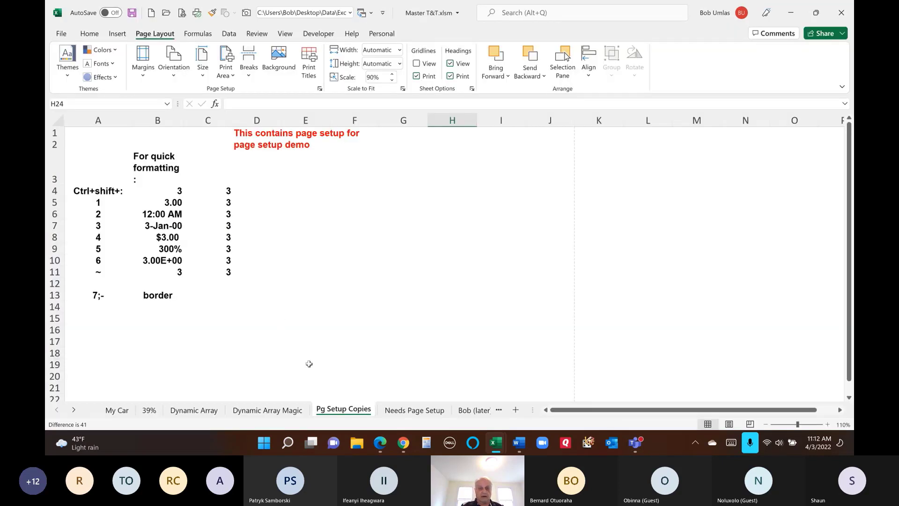
{"action": "left_click", "coordinate": [414, 410]}
{"action": "left_click", "coordinate": [226, 209]}
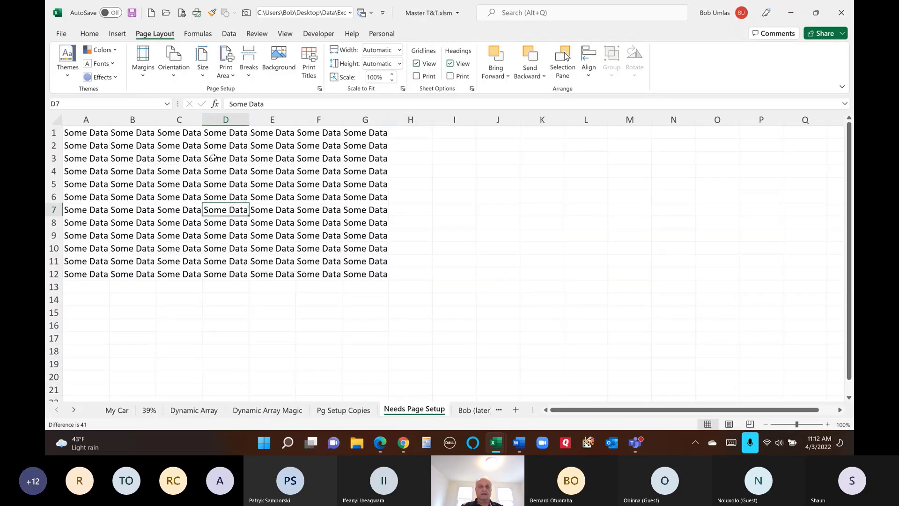
- Preview the Needs Page Setup sheet, then Ctrl-group it with the Pg Setup Copies sheet
{"action": "left_click", "coordinate": [180, 13]}
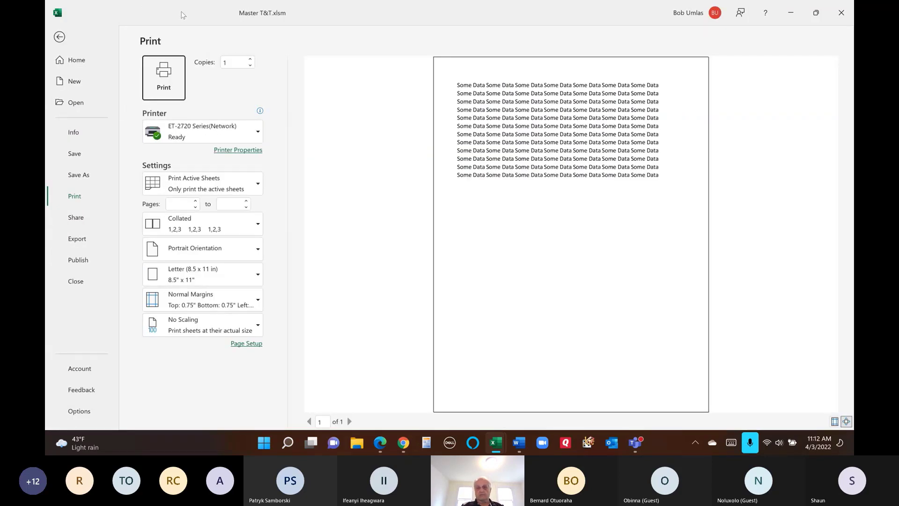
{"action": "left_click", "coordinate": [65, 38]}
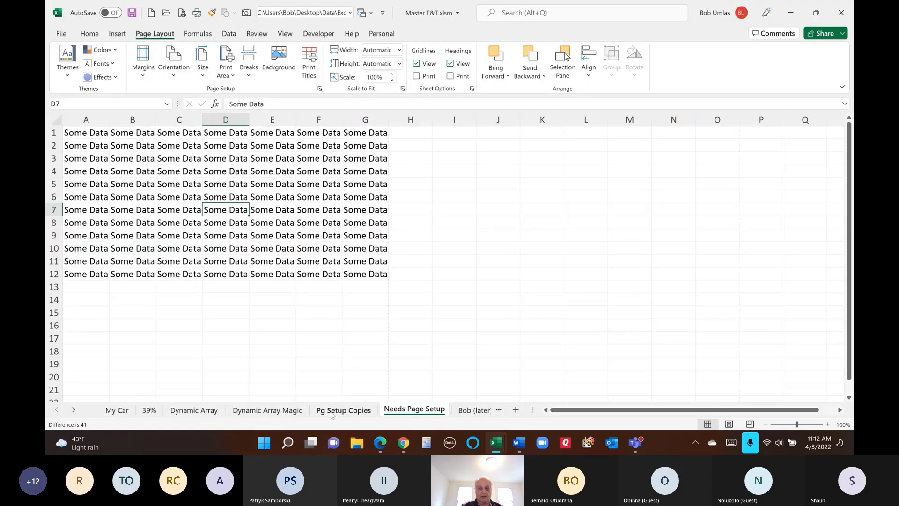
{"action": "left_click", "coordinate": [342, 409]}
{"action": "left_click", "coordinate": [413, 410]}
{"action": "left_click", "coordinate": [346, 410]}
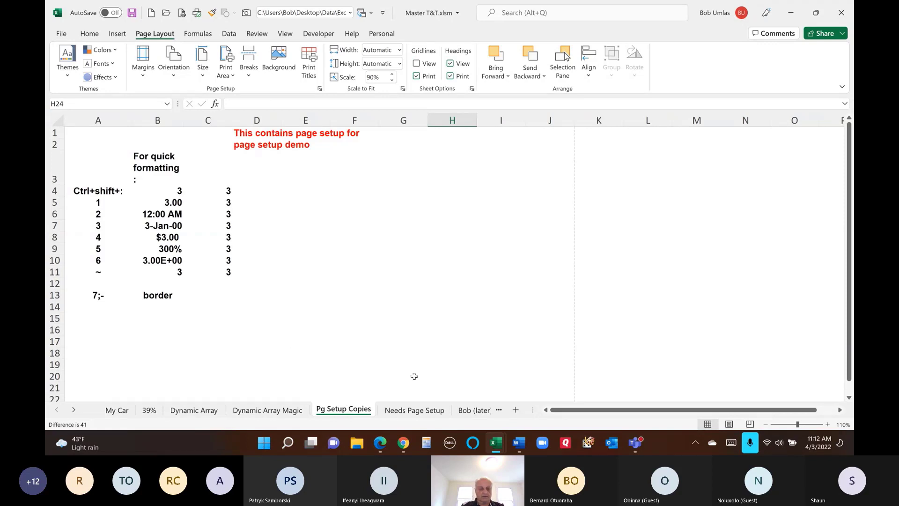
{"action": "left_click", "coordinate": [414, 411], "text": "ctrl"}
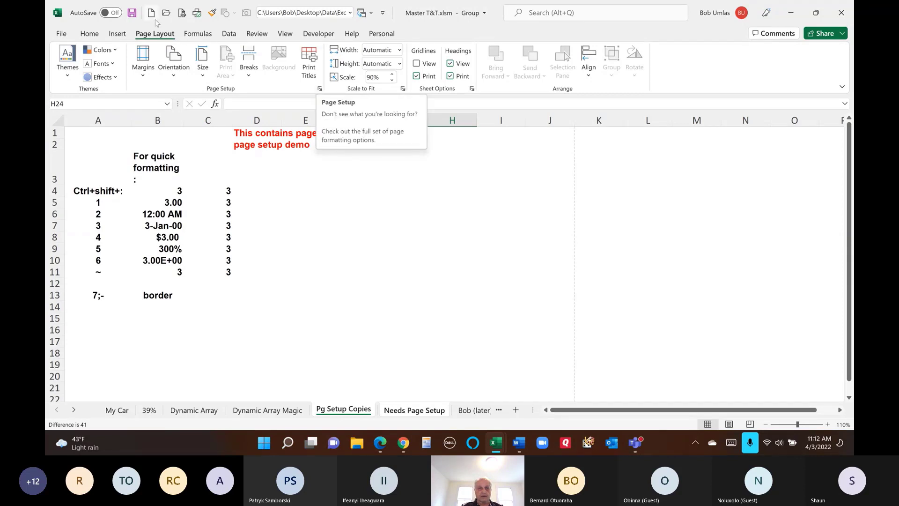
- Apply the Page Setup settings to both grouped sheets, then ungroup the sheets
{"action": "left_click", "coordinate": [320, 89]}
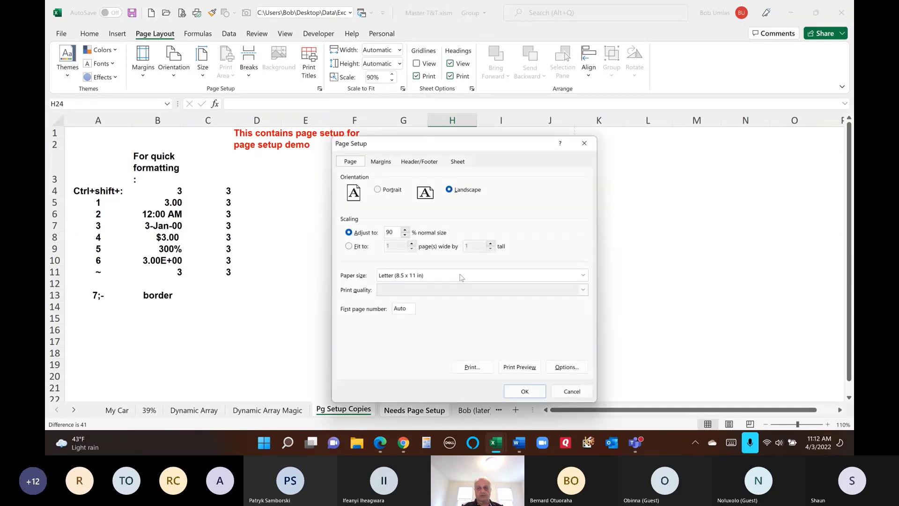
{"action": "left_click", "coordinate": [520, 384]}
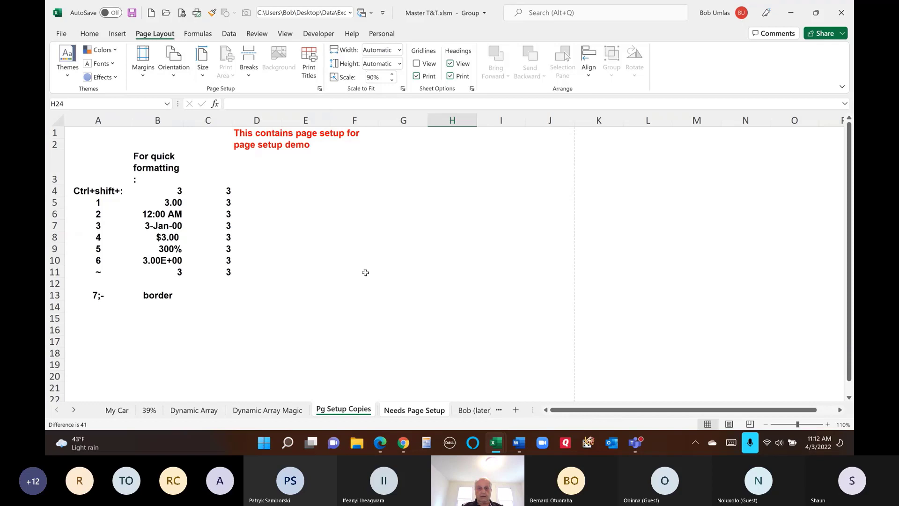
{"action": "right_click", "coordinate": [351, 412]}
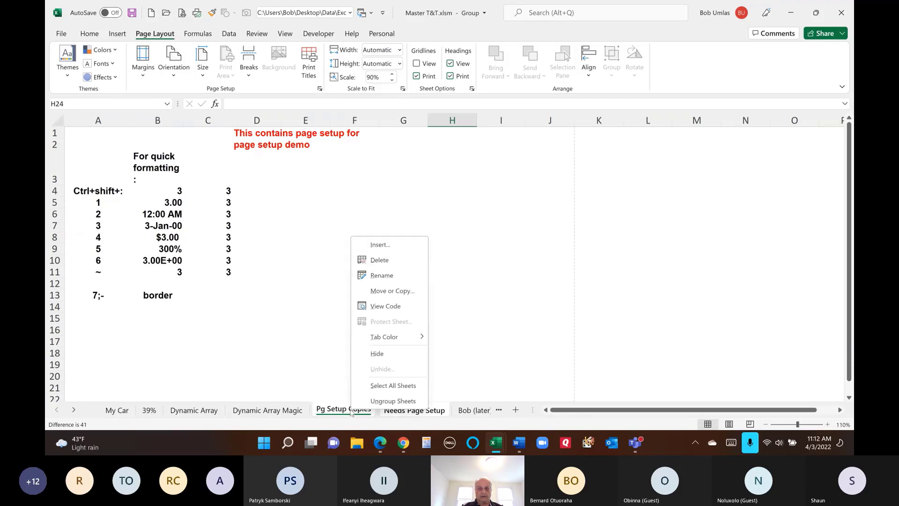
{"action": "left_click", "coordinate": [384, 401]}
- Preview Needs Page Setup's landscape, centre-header print layout, then return to Pg Setup Copies
{"action": "left_click", "coordinate": [401, 411]}
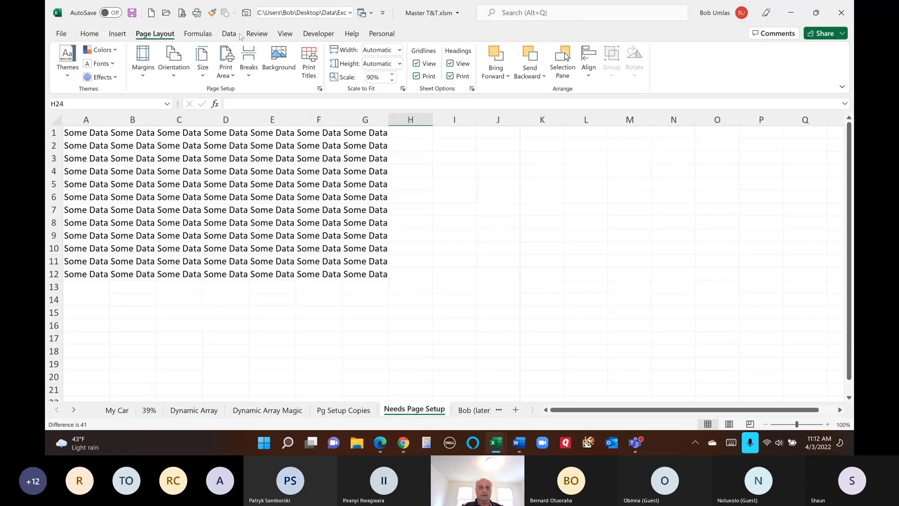
{"action": "left_click", "coordinate": [182, 13]}
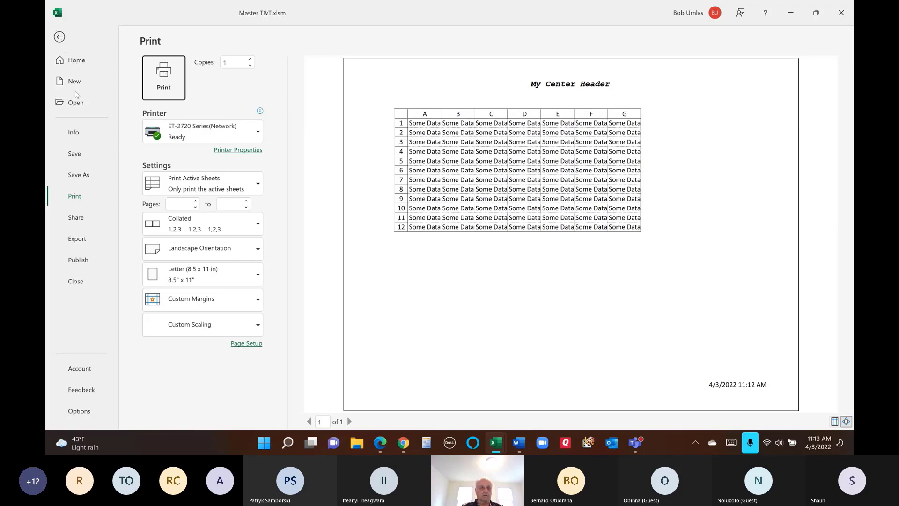
{"action": "left_click", "coordinate": [60, 39]}
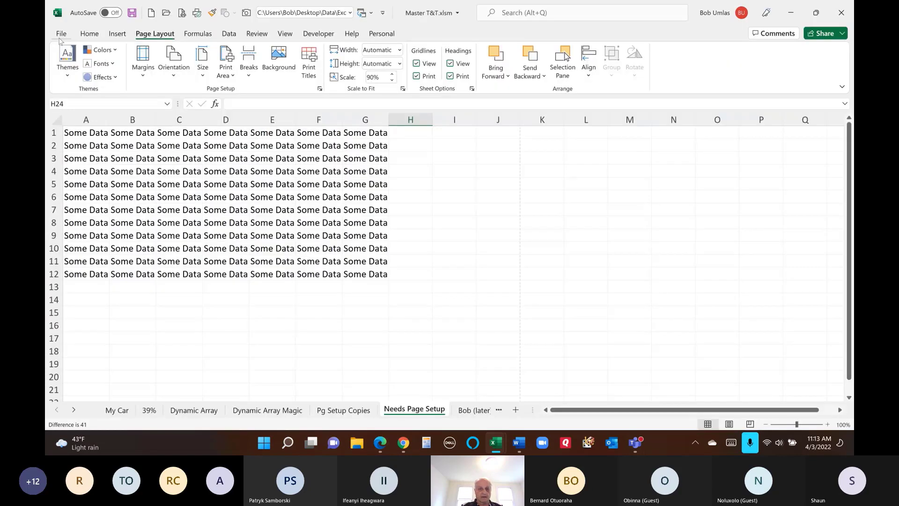
{"action": "left_click", "coordinate": [340, 411]}
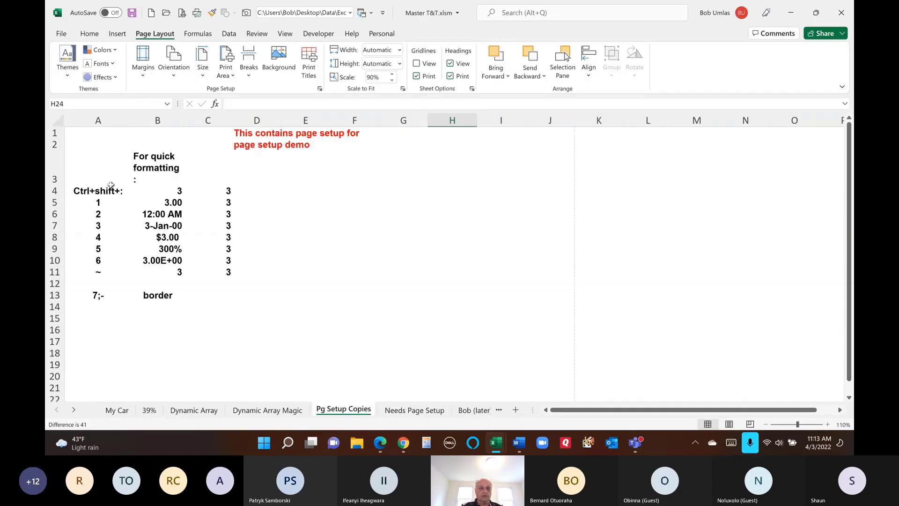
{"action": "left_click_drag", "start_coordinate": [103, 204], "coordinate": [100, 270]}
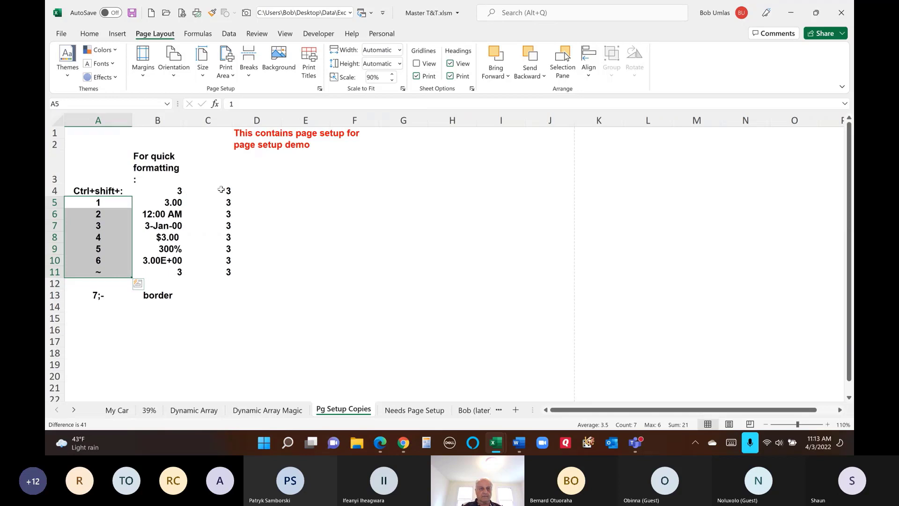
{"action": "left_click_drag", "start_coordinate": [221, 189], "coordinate": [228, 271]}
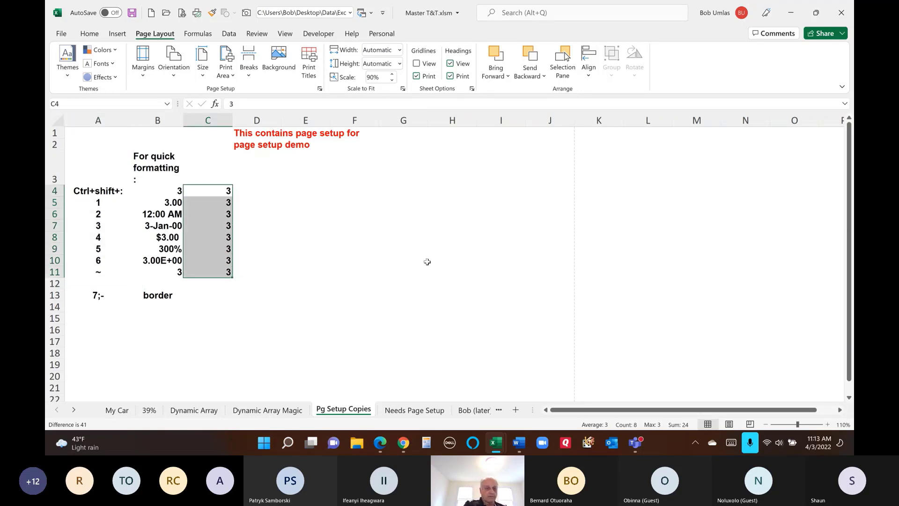
{"action": "key", "text": "ctrl+shift+1"}
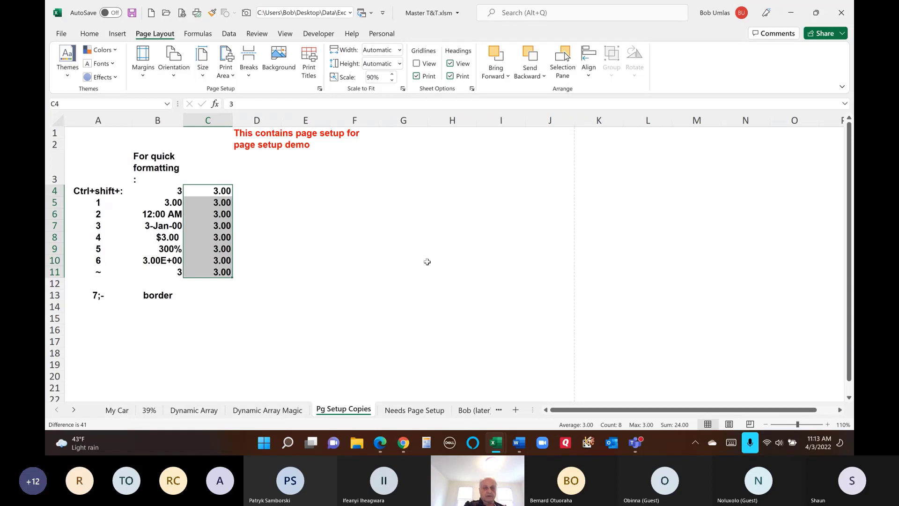
{"action": "key", "text": "ctrl+shift+2"}
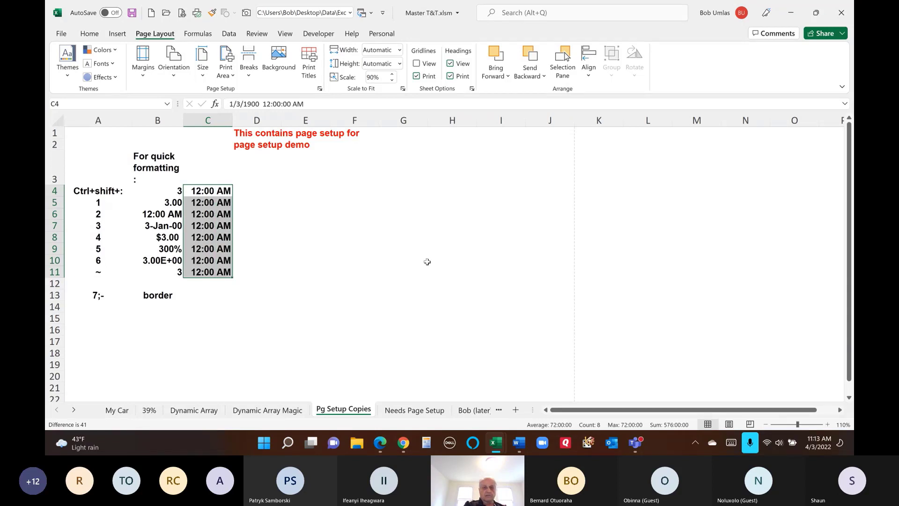
{"action": "key", "text": "ctrl+shift+3"}
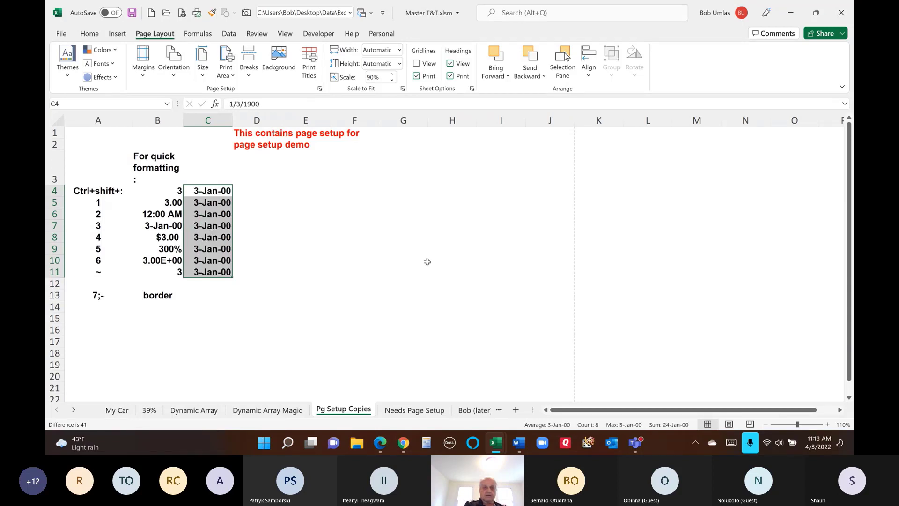
{"action": "key", "text": "ctrl+shift+4"}
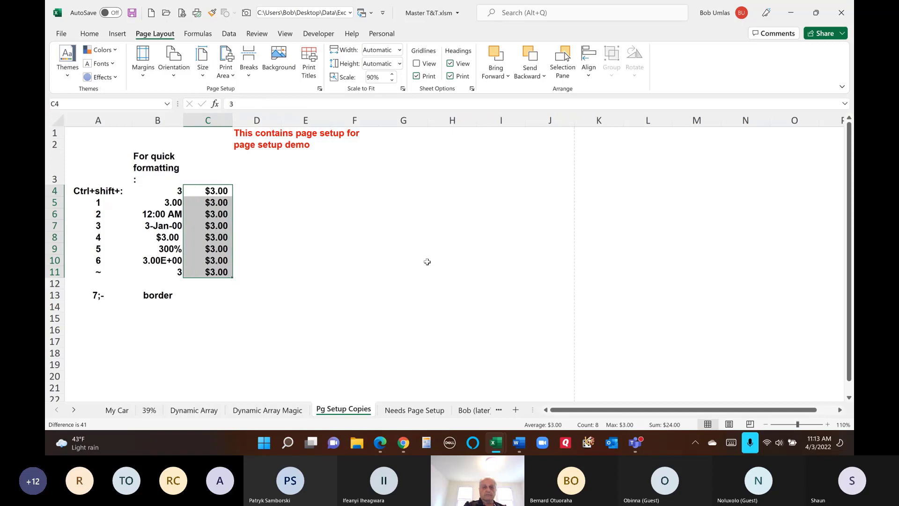
{"action": "key", "text": "ctrl+shift+5"}
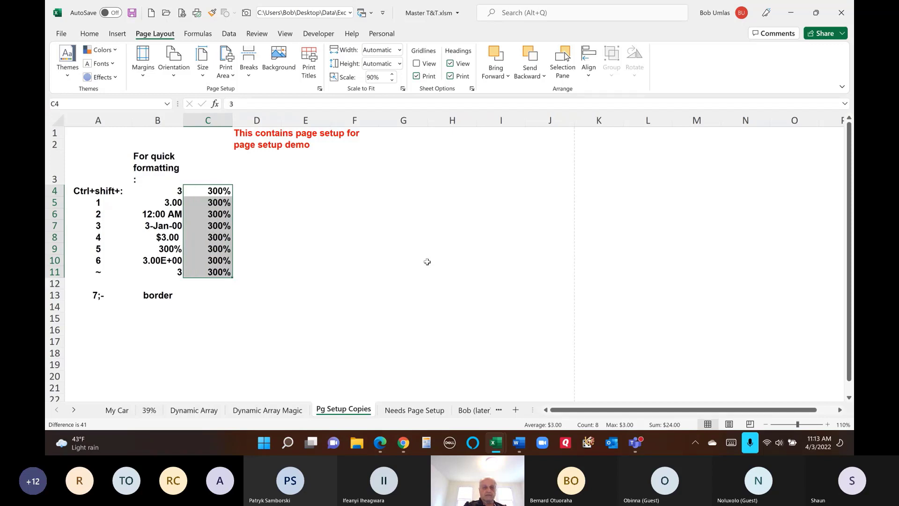
{"action": "key", "text": "ctrl+shift+6"}
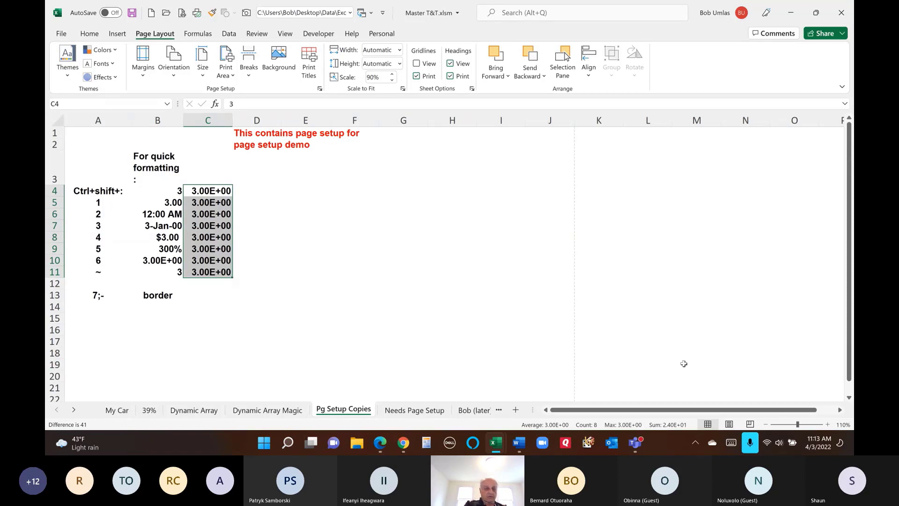
{"action": "key", "text": "ctrl+shift+asciitilde"}
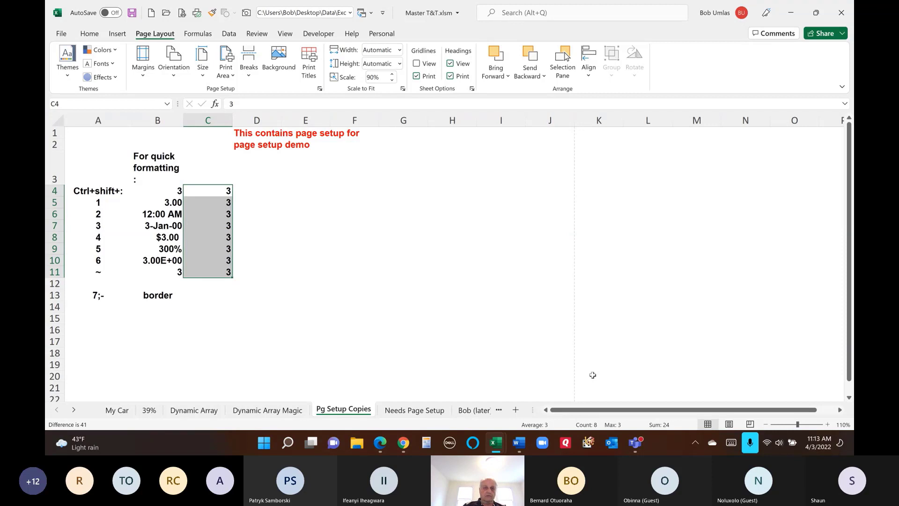
- Add outline borders around E3:H6 and E13:H18 with Ctrl+Shift+7
{"action": "left_click", "coordinate": [356, 249]}
{"action": "left_click_drag", "start_coordinate": [319, 179], "coordinate": [457, 215]}
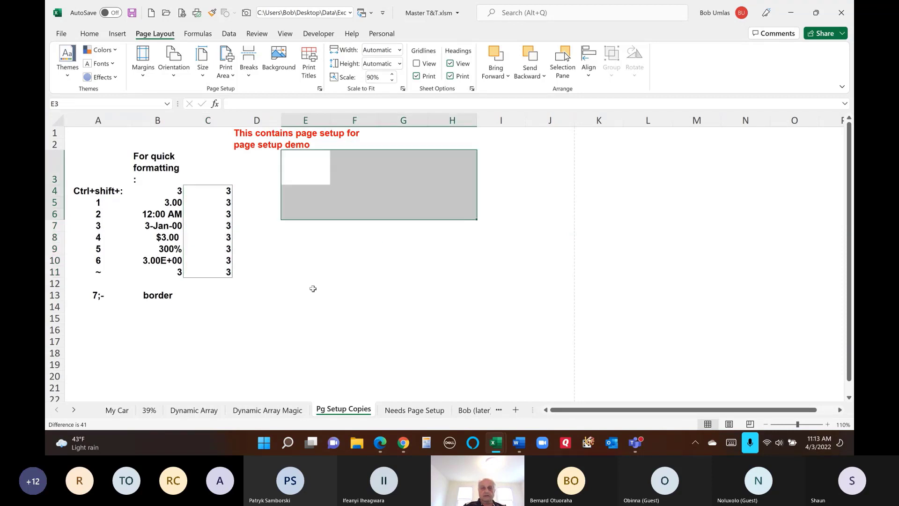
{"action": "left_click_drag", "start_coordinate": [304, 295], "coordinate": [444, 348]}
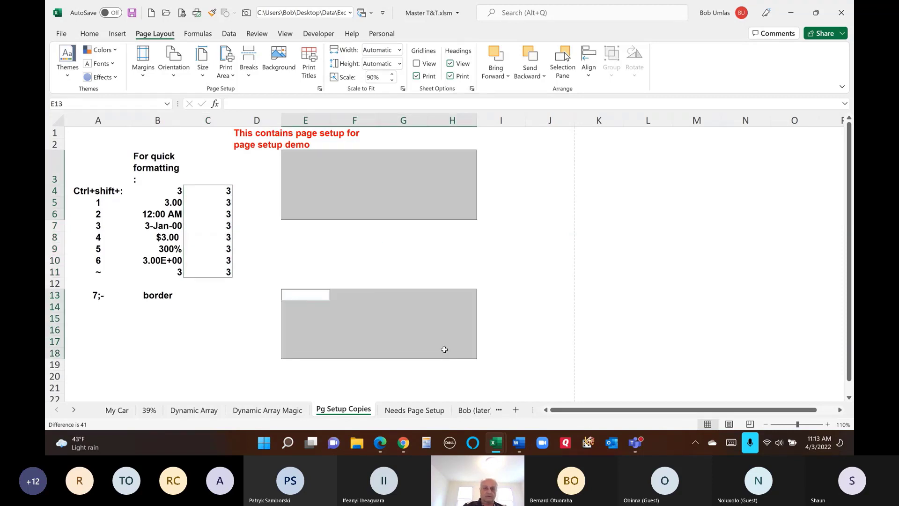
{"action": "left_click", "coordinate": [681, 300]}
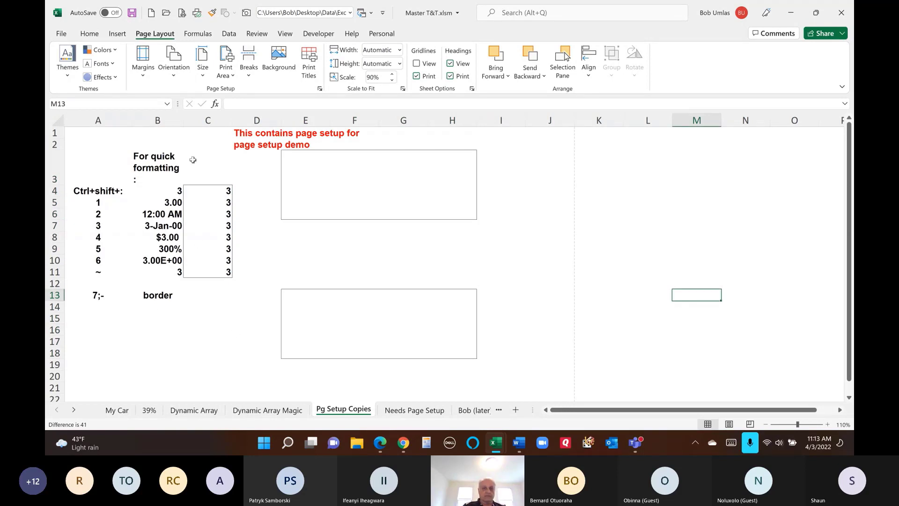
- Remove all borders from C2:H19 and move to the Bob (later) 1 sheet
{"action": "left_click_drag", "start_coordinate": [209, 145], "coordinate": [481, 366]}
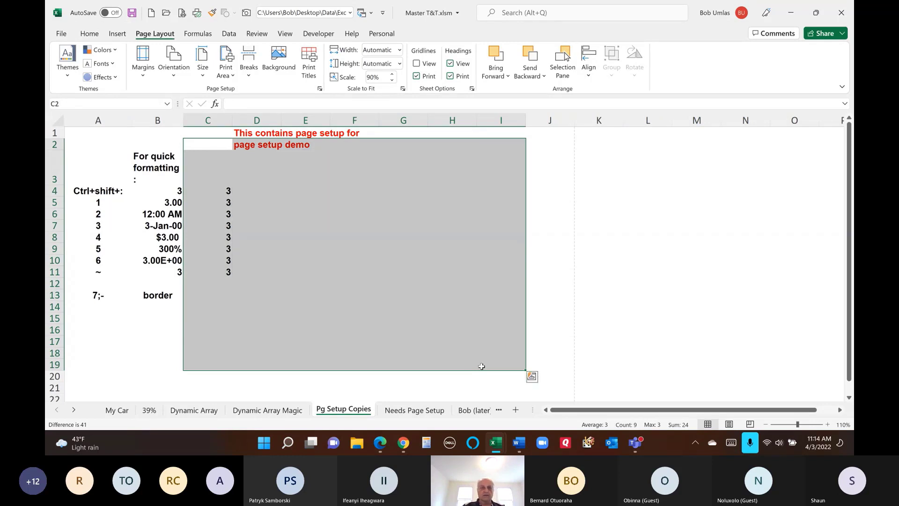
{"action": "left_click", "coordinate": [468, 307]}
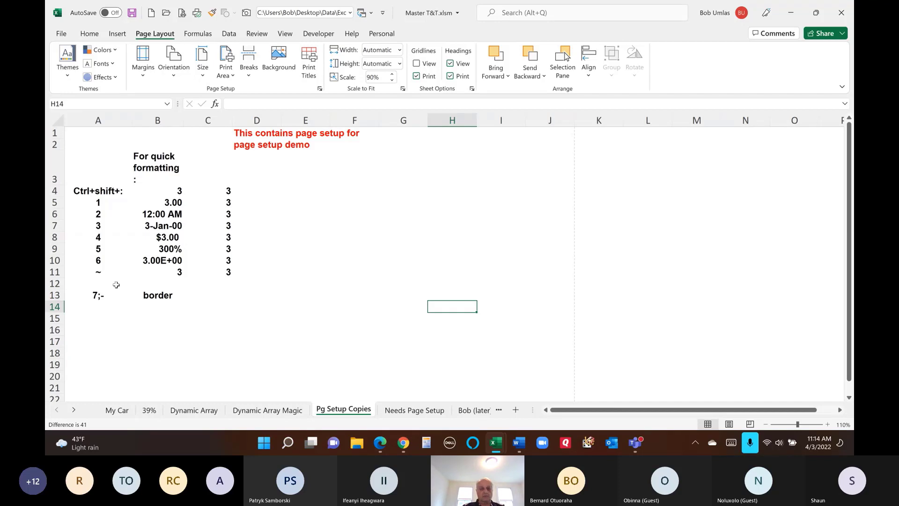
{"action": "left_click", "coordinate": [476, 410]}
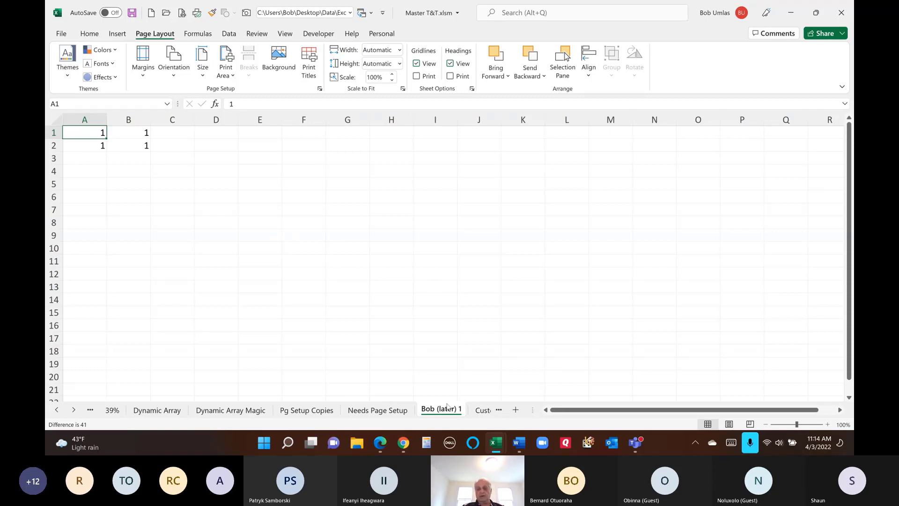
- Go to the Custom List Contents sheet and run CLICK ME to view the month list form
{"action": "left_click", "coordinate": [74, 409]}
{"action": "left_click", "coordinate": [74, 410]}
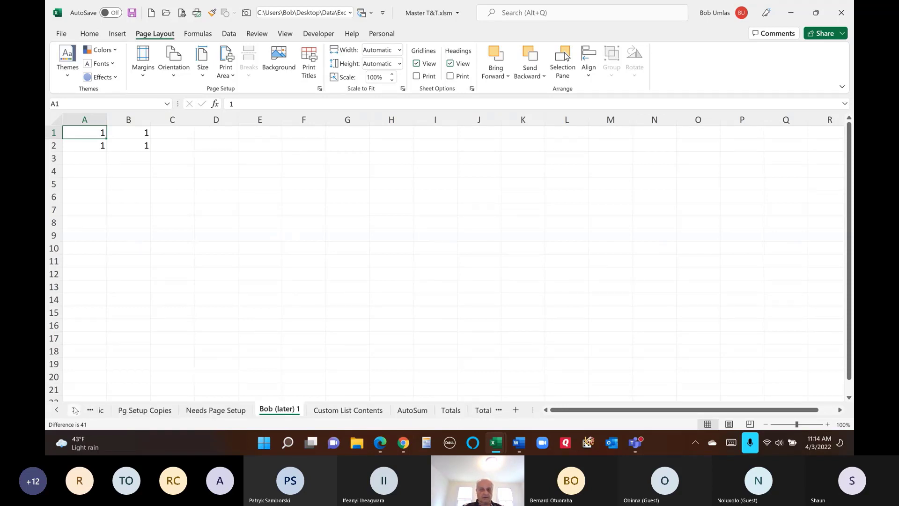
{"action": "left_click", "coordinate": [73, 410]}
{"action": "left_click", "coordinate": [74, 410]}
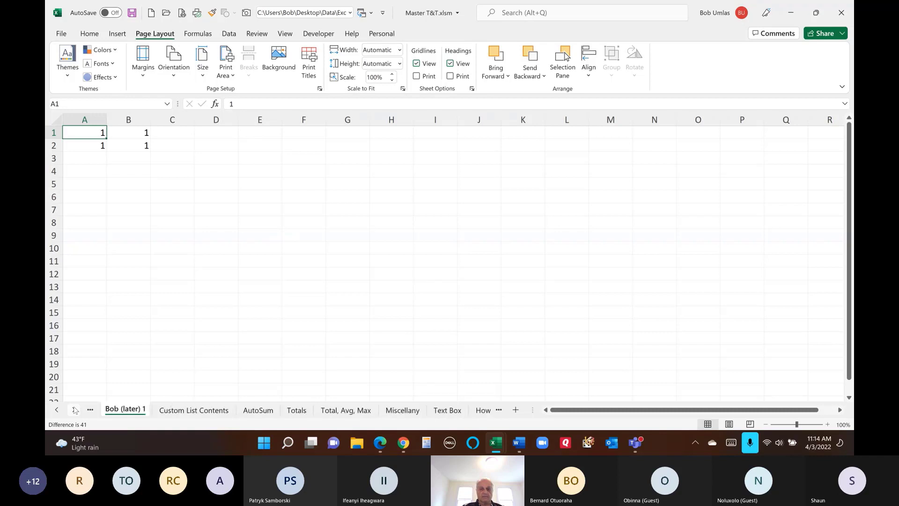
{"action": "left_click", "coordinate": [214, 412]}
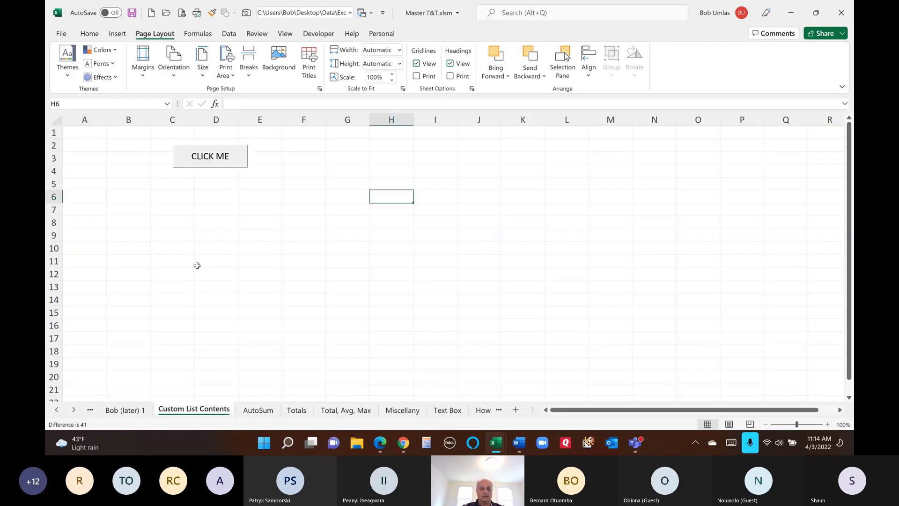
{"action": "left_click", "coordinate": [220, 161]}
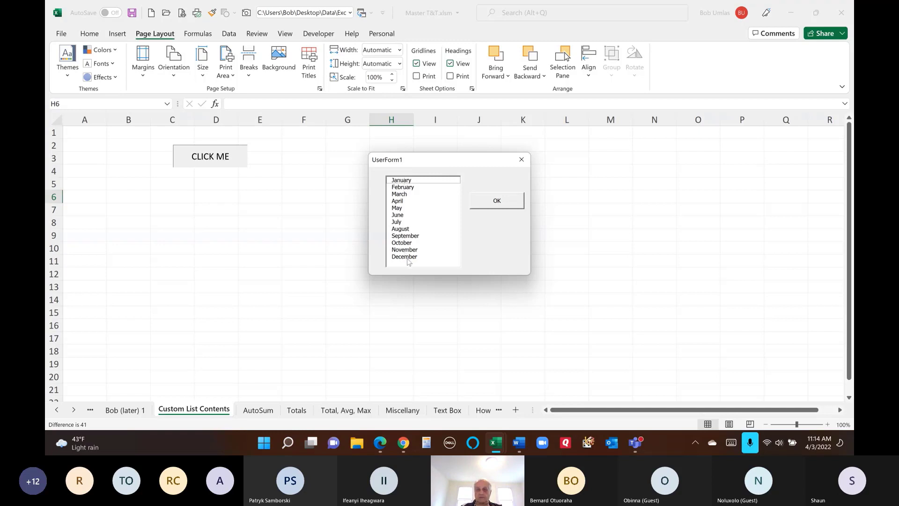
{"action": "left_click", "coordinate": [496, 206]}
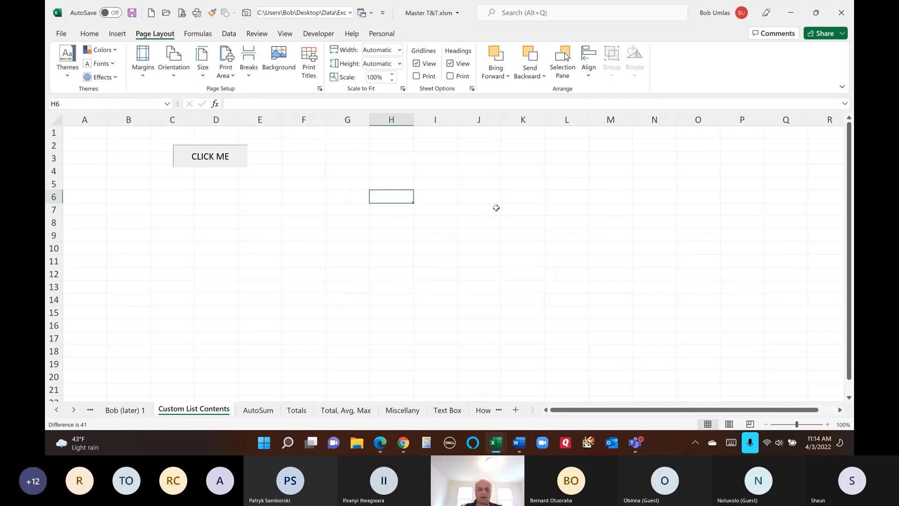
- Inspect the button's showform macro and UserForm1 design, then return to the workbook with the button deselected
{"action": "right_click", "coordinate": [202, 153]}
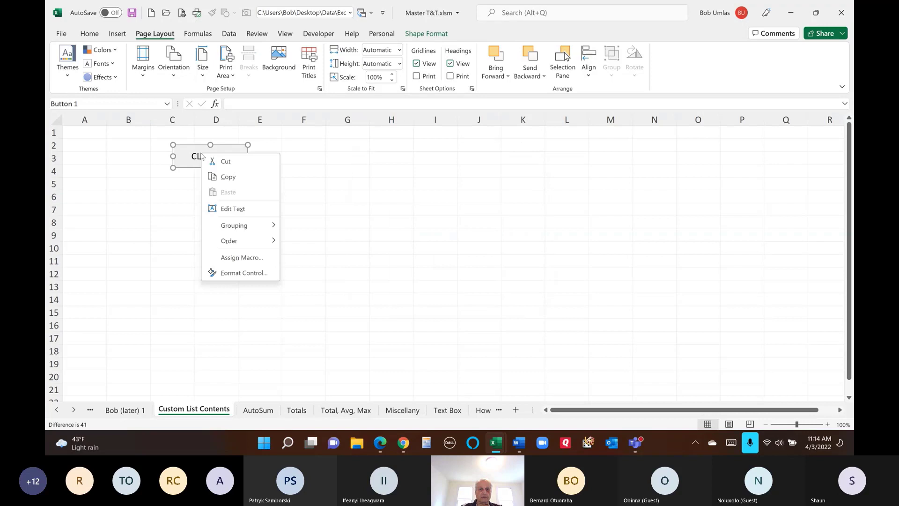
{"action": "left_click", "coordinate": [229, 257]}
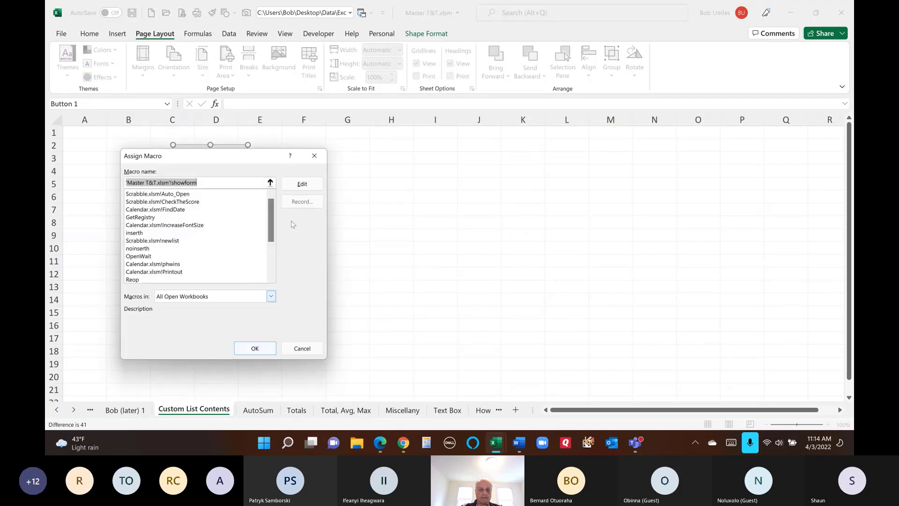
{"action": "left_click", "coordinate": [301, 184]}
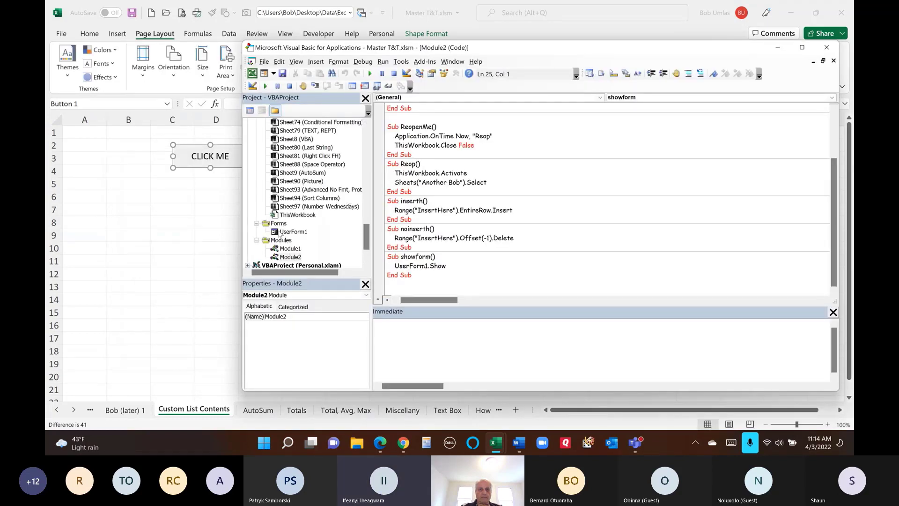
{"action": "double_click", "coordinate": [286, 232]}
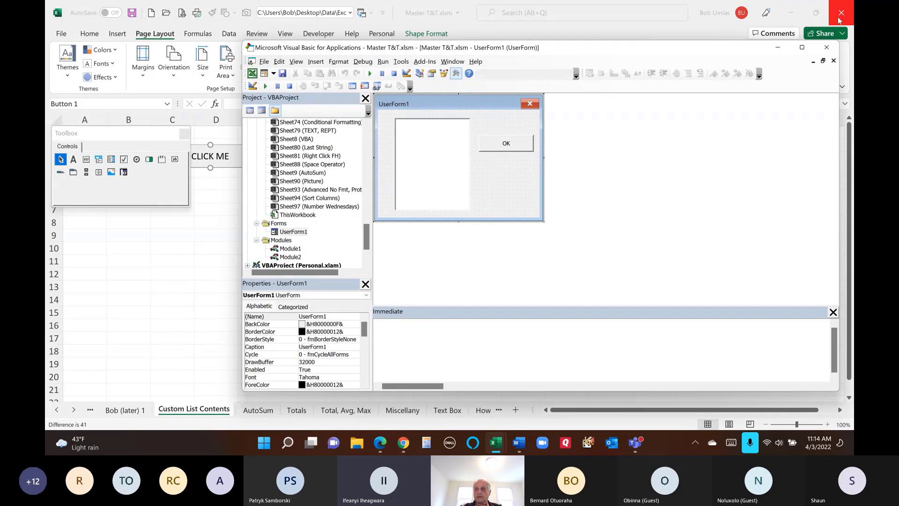
{"action": "left_click", "coordinate": [841, 34]}
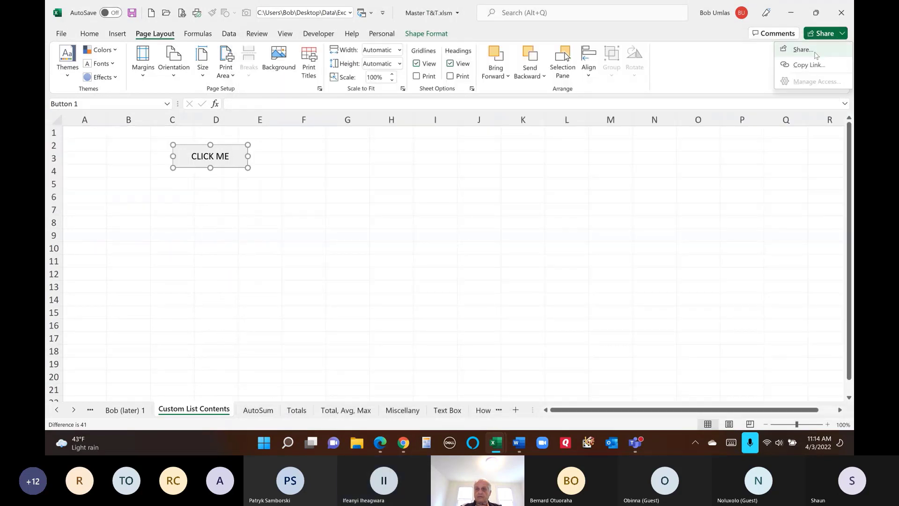
{"action": "left_click", "coordinate": [594, 257]}
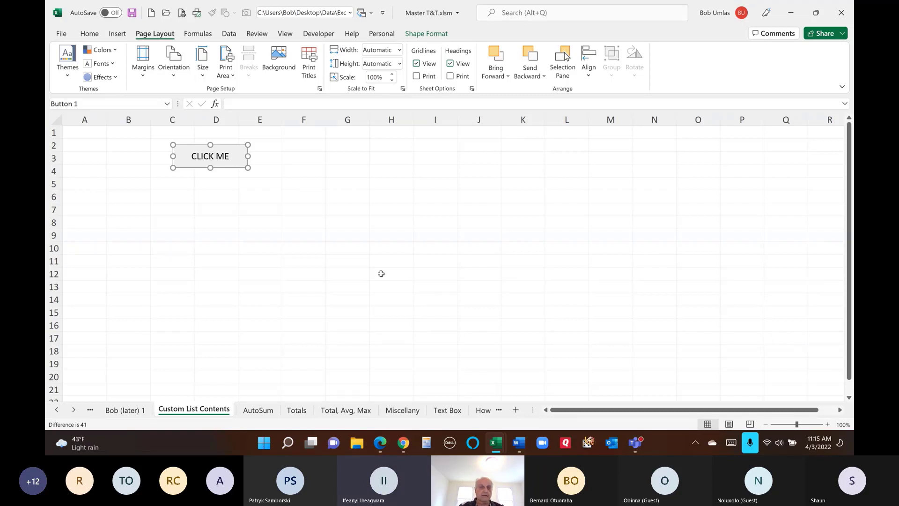
{"action": "left_click", "coordinate": [251, 257]}
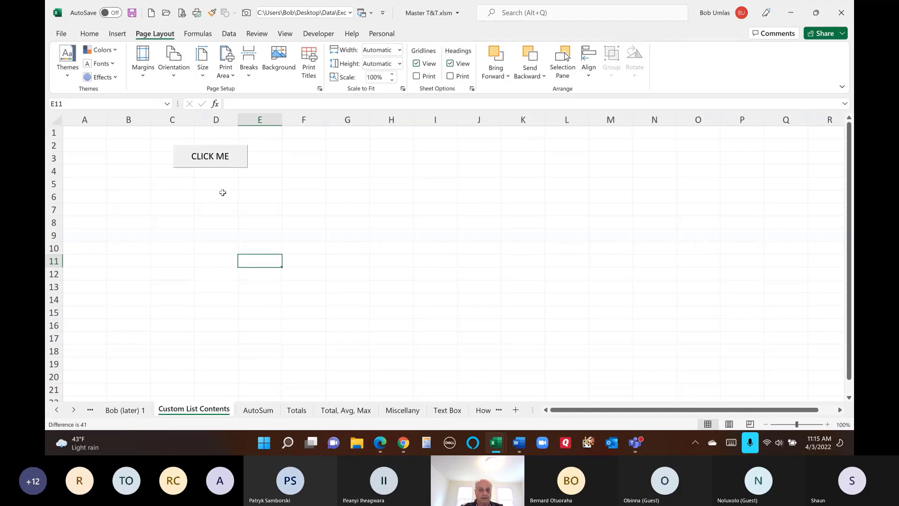
- Open UserForm1's code via Assign Macro > Edit and copy its UserForm_Initialize routine
{"action": "right_click", "coordinate": [223, 166]}
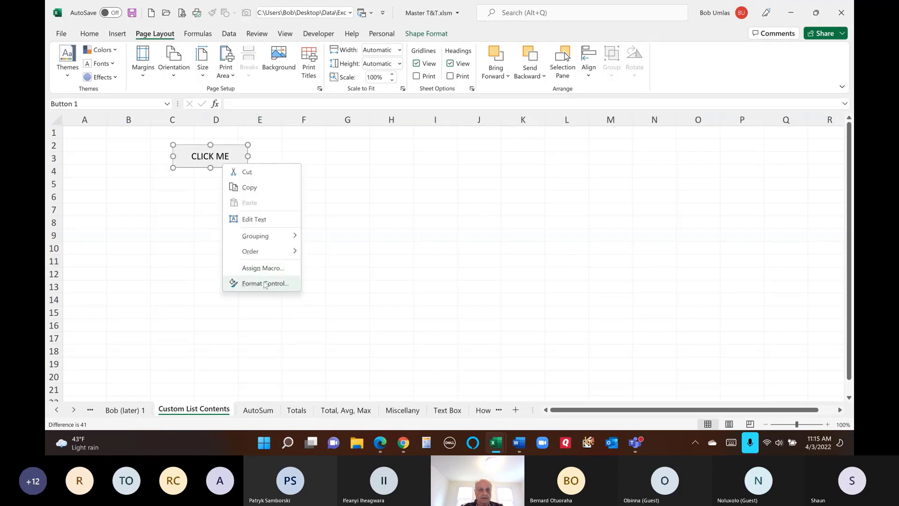
{"action": "right_click", "coordinate": [189, 151]}
{"action": "left_click", "coordinate": [232, 255]}
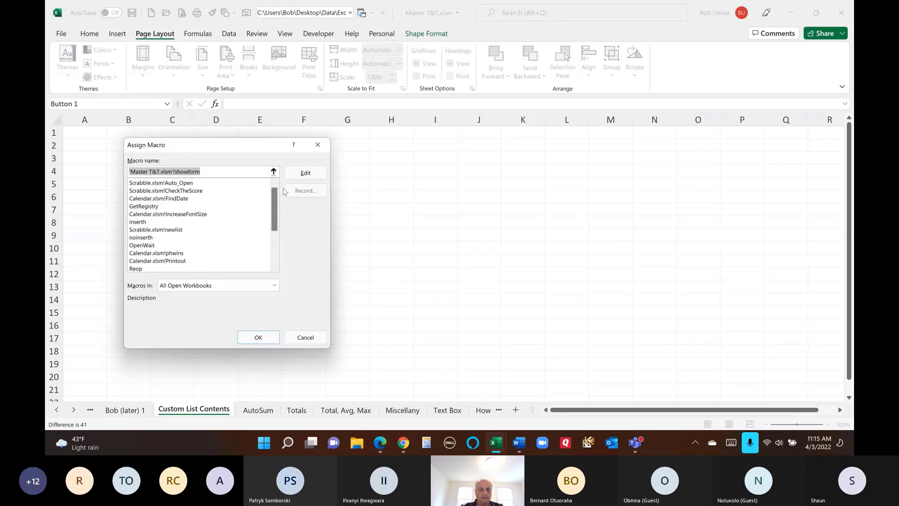
{"action": "left_click", "coordinate": [305, 173]}
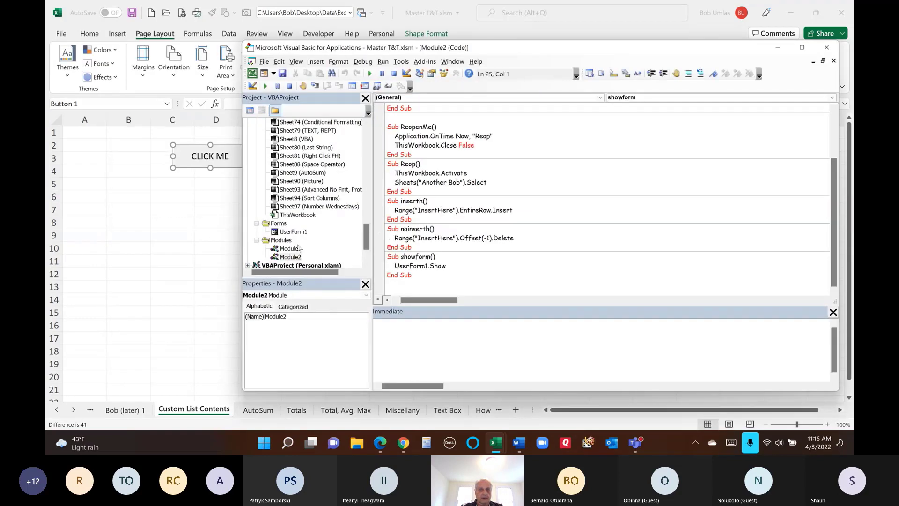
{"action": "double_click", "coordinate": [294, 232]}
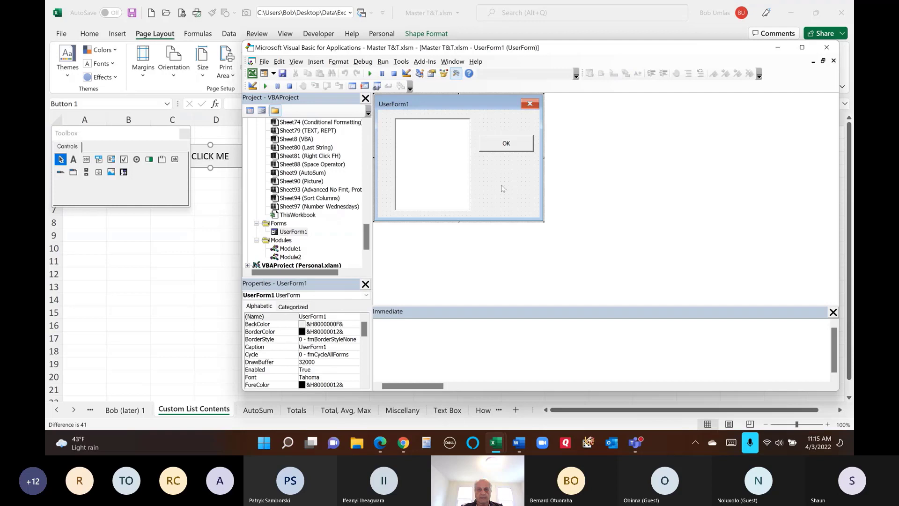
{"action": "key", "text": "F7"}
{"action": "left_click_drag", "start_coordinate": [414, 174], "coordinate": [377, 150]}
{"action": "key", "text": "ctrl+c"}
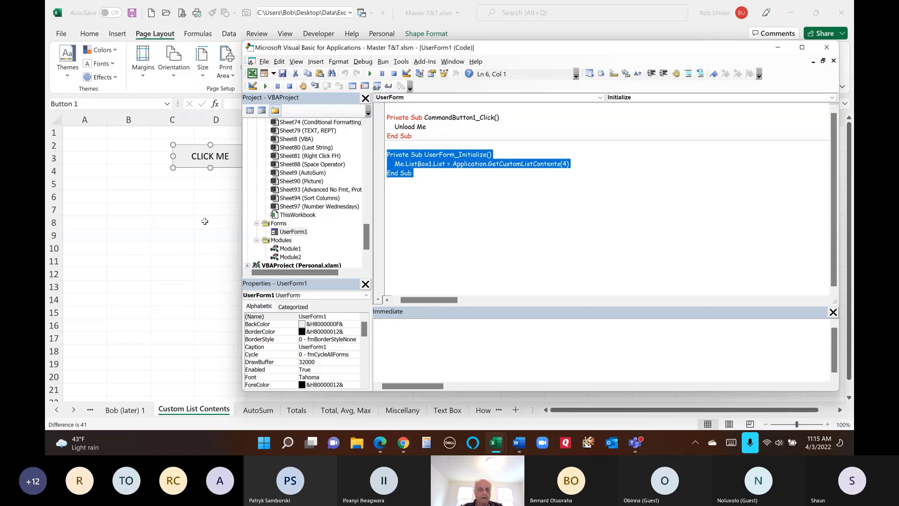
{"action": "left_click", "coordinate": [185, 197]}
- Paste the UserForm_Initialize code into C6:C8, then bring up the window switcher toward Teams
{"action": "key", "text": "ctrl+v"}
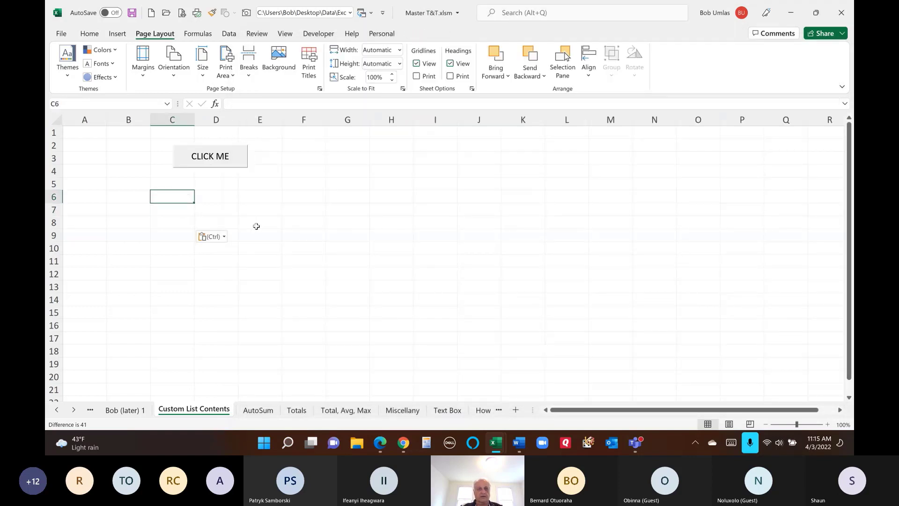
{"action": "left_click", "coordinate": [173, 261]}
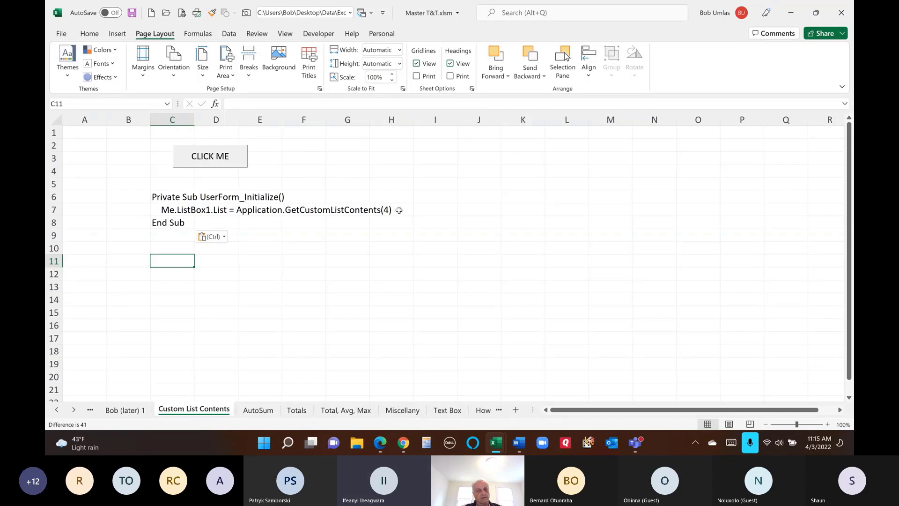
{"action": "left_click", "coordinate": [382, 186]}
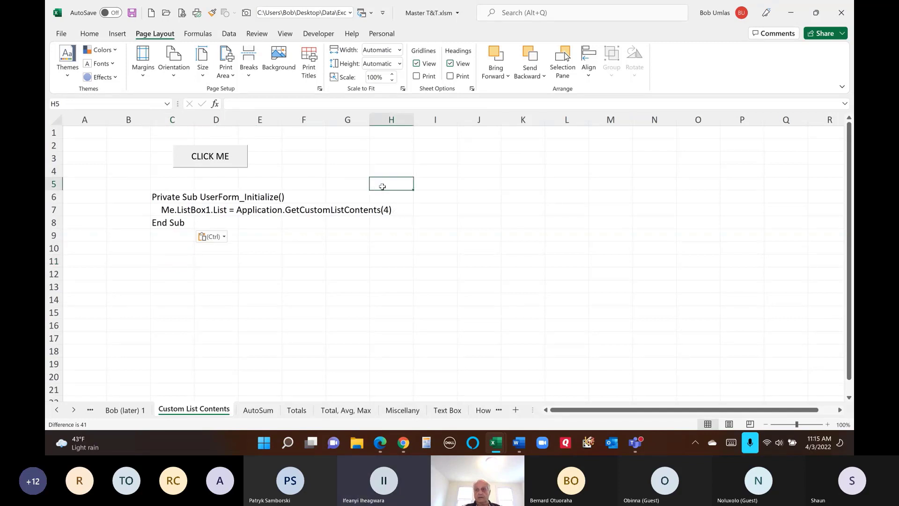
{"action": "left_click", "coordinate": [288, 174]}
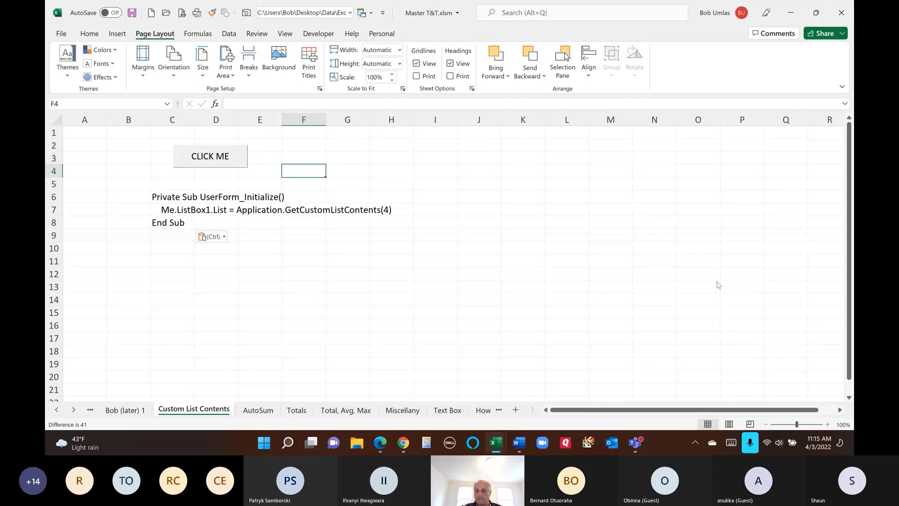
{"action": "left_click", "coordinate": [834, 281]}
{"action": "key", "text": "alt+Tab"}
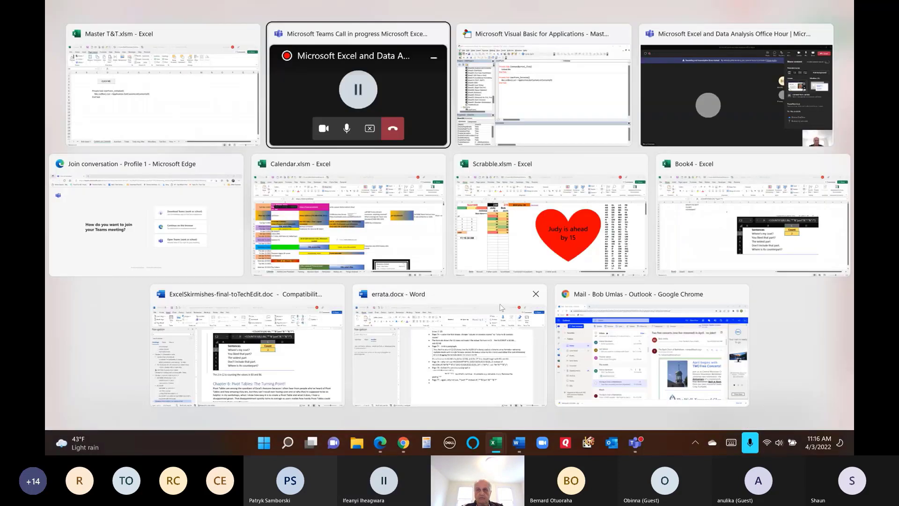
- Switch to the Teams meeting window and stop sharing the screen
{"action": "key", "text": "Escape"}
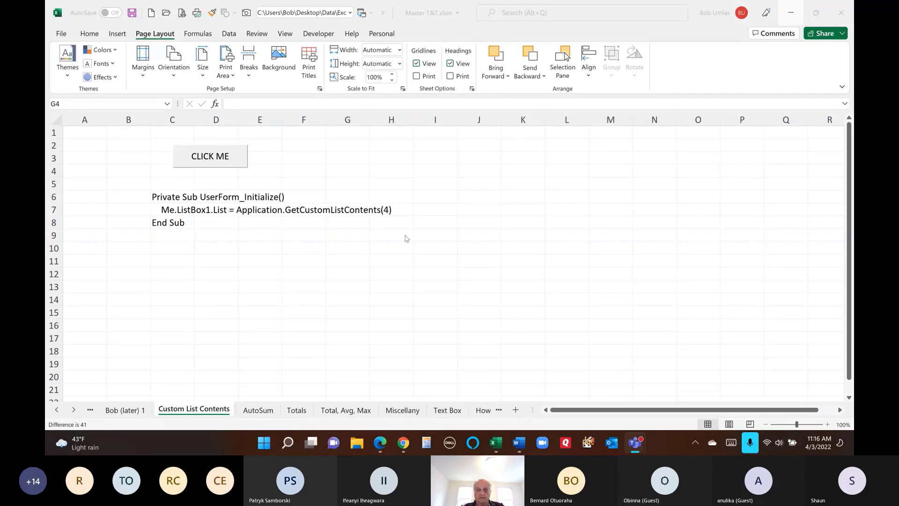
{"action": "key", "text": "alt+Tab"}
{"action": "key", "text": "alt+Tab"}
{"action": "key", "text": "alt+Tab"}
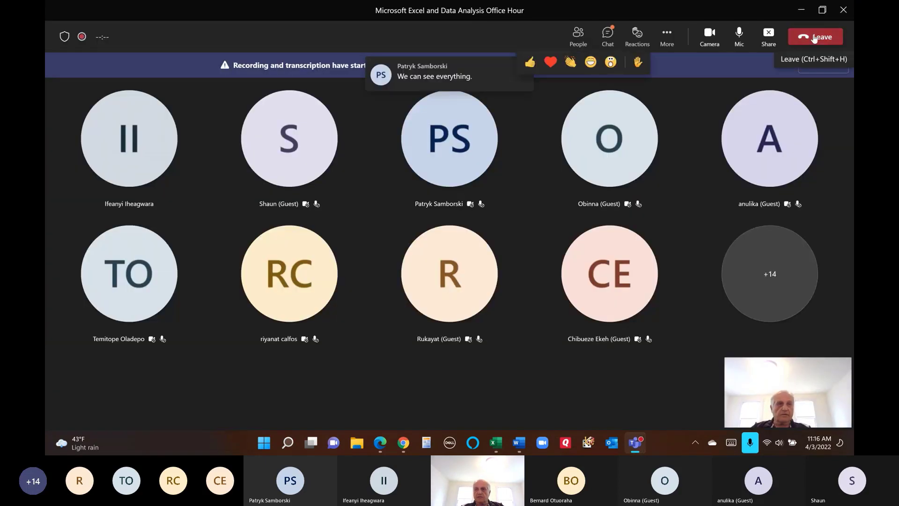
{"action": "left_click", "coordinate": [770, 36]}
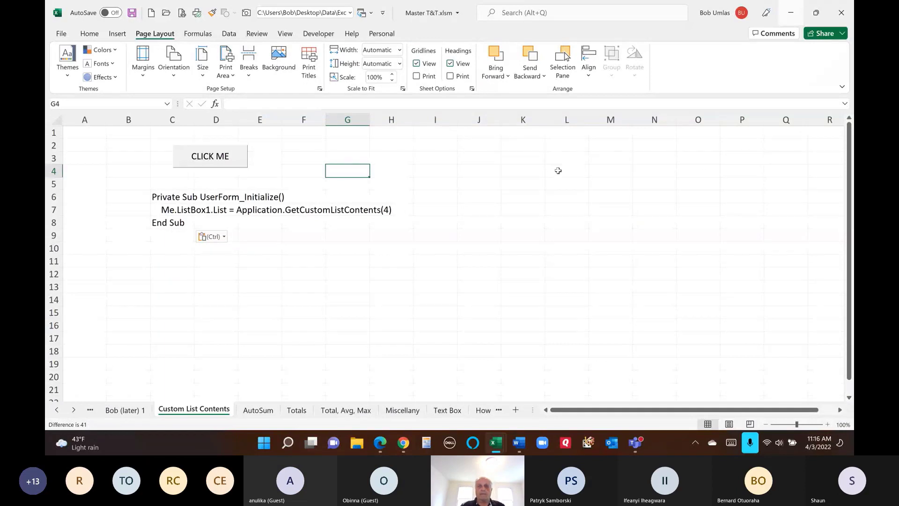
{"action": "left_click", "coordinate": [77, 135]}
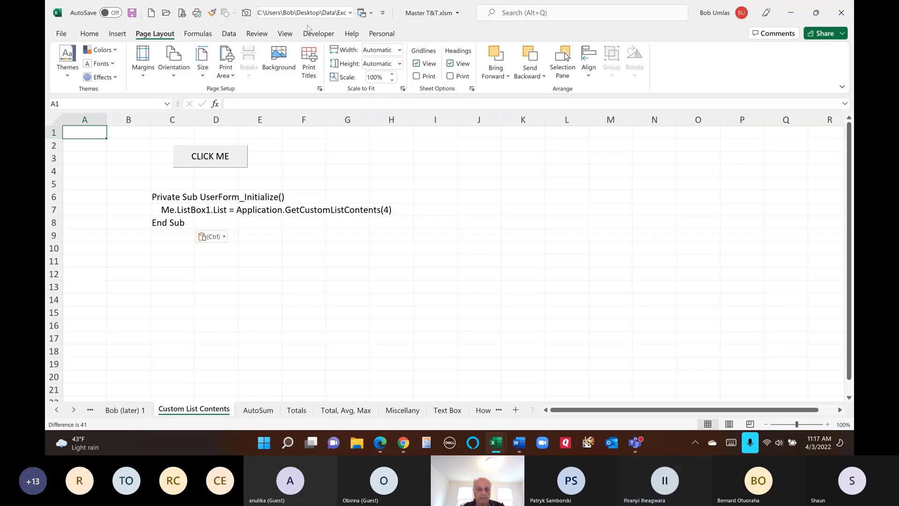
{"action": "key", "text": "alt+Tab"}
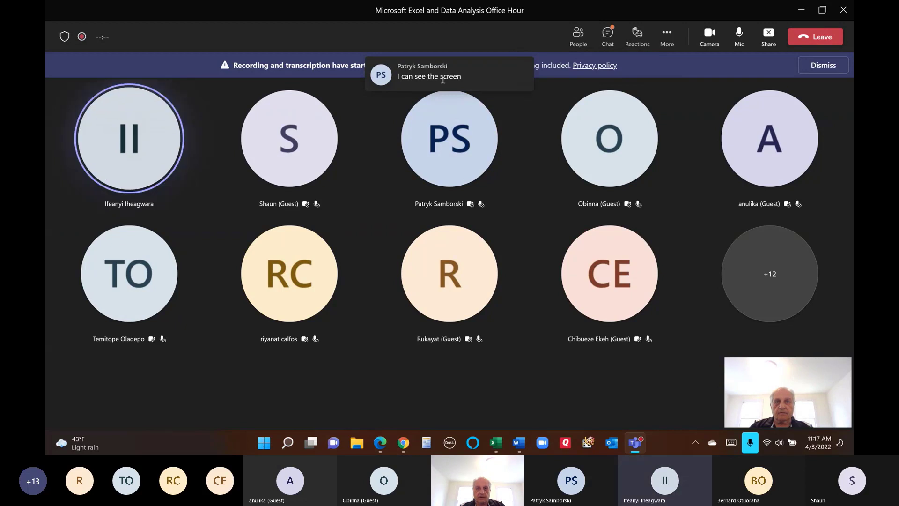
{"action": "key", "text": "alt+Tab"}
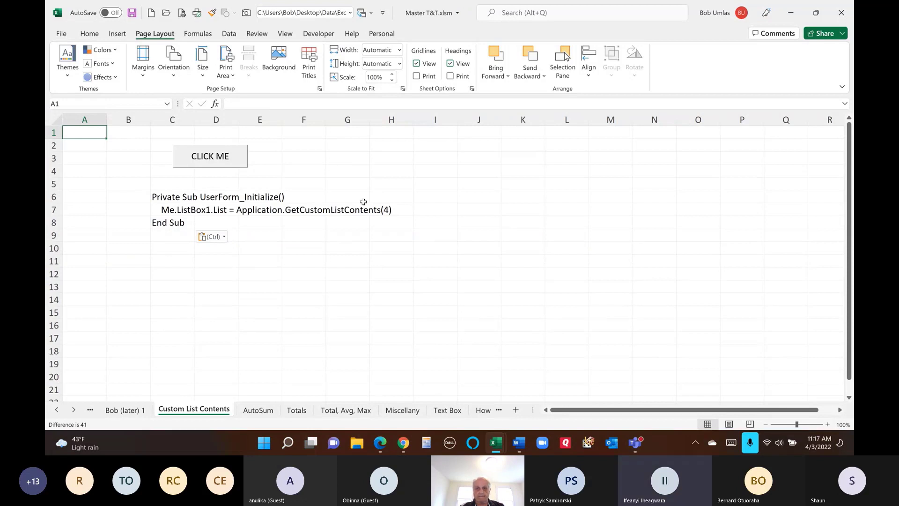
{"action": "left_click", "coordinate": [349, 196]}
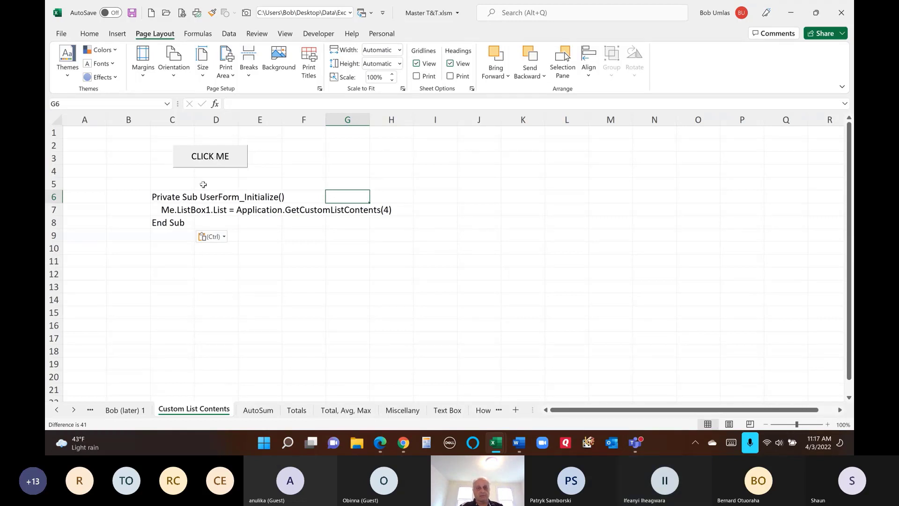
{"action": "left_click", "coordinate": [206, 157]}
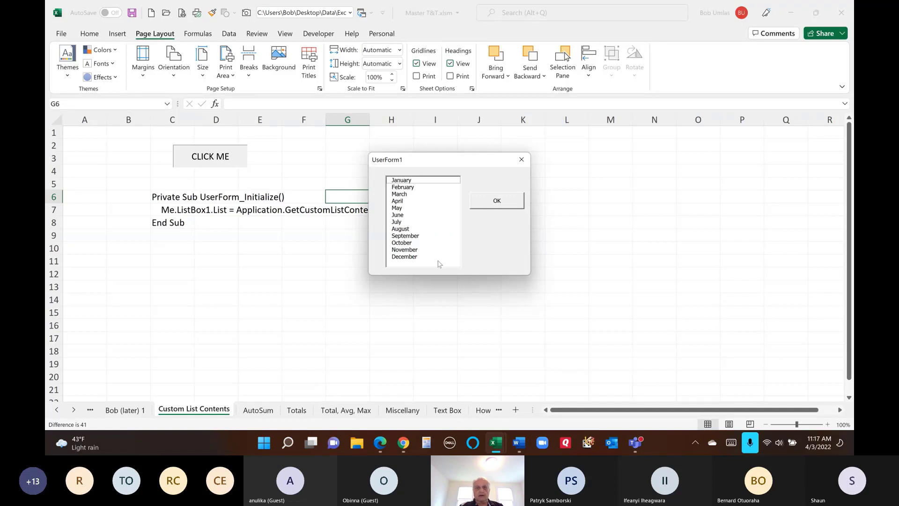
{"action": "left_click_drag", "start_coordinate": [447, 162], "coordinate": [517, 135]}
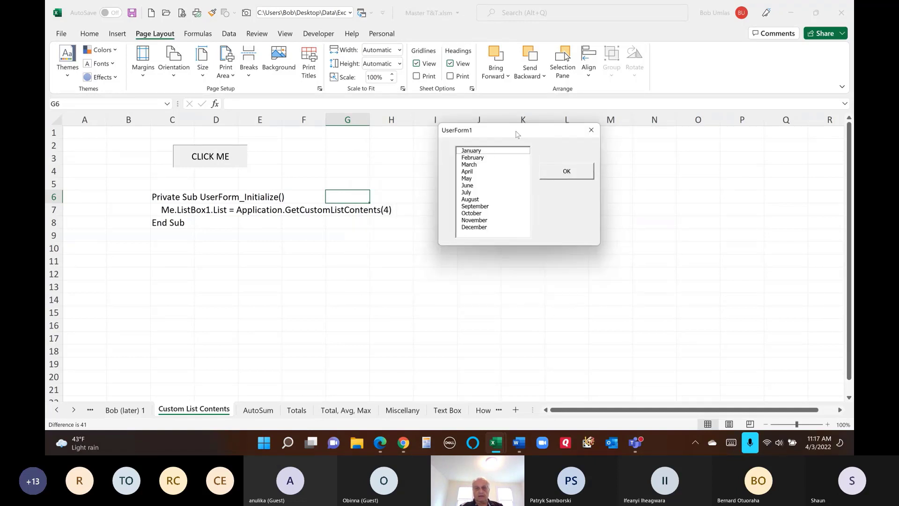
{"action": "left_click", "coordinate": [581, 176]}
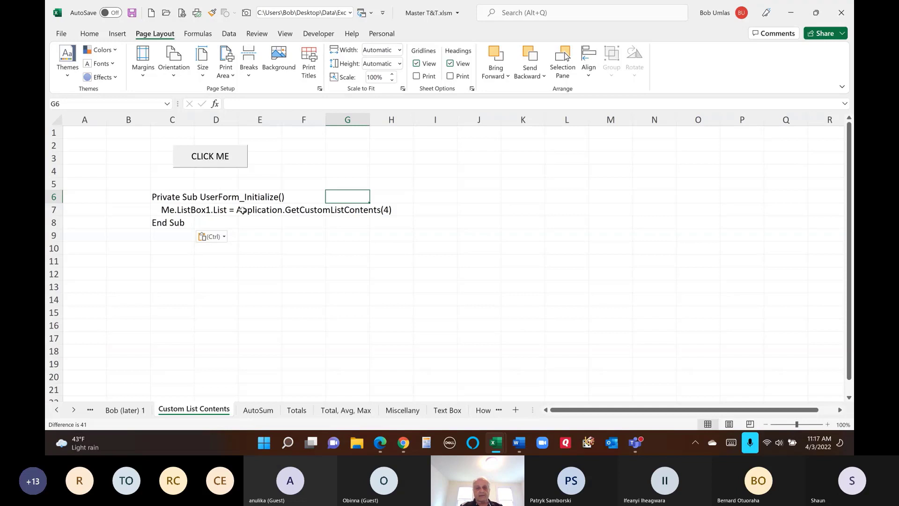
{"action": "left_click_drag", "start_coordinate": [241, 210], "coordinate": [388, 212]}
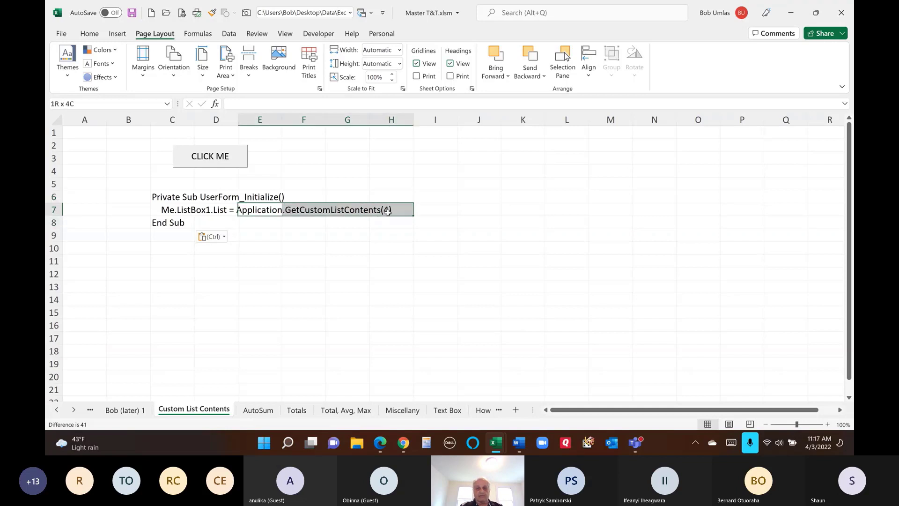
{"action": "left_click", "coordinate": [300, 212]}
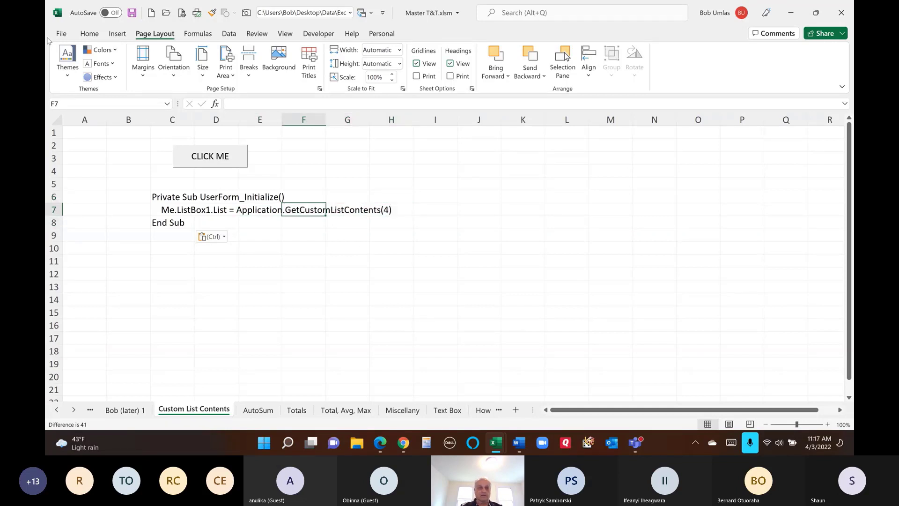
- Open Excel Options' Advanced settings and the Custom Lists editor
{"action": "left_click", "coordinate": [61, 35]}
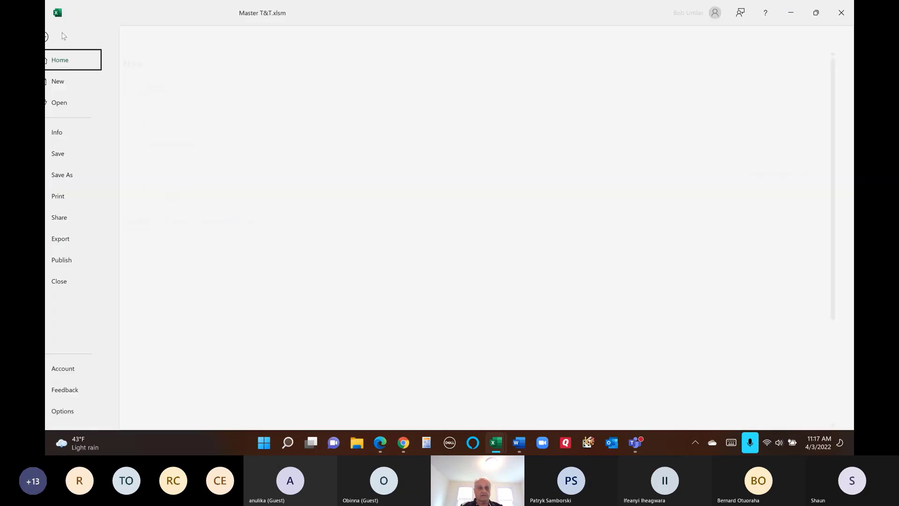
{"action": "left_click", "coordinate": [80, 412]}
{"action": "left_click", "coordinate": [247, 164]}
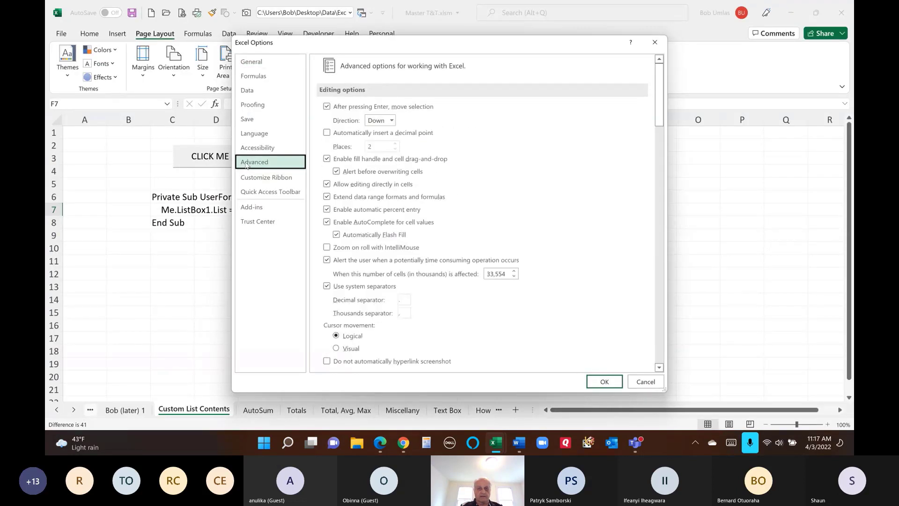
{"action": "left_click_drag", "start_coordinate": [656, 86], "coordinate": [491, 297]}
{"action": "left_click", "coordinate": [494, 257]}
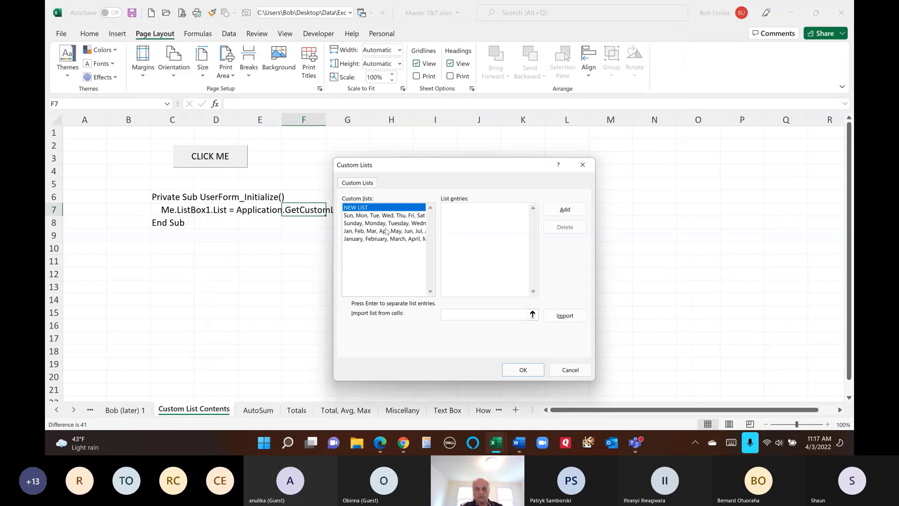
- Review the weekday, abbreviated month and full month lists, then cancel both dialogs
{"action": "left_click", "coordinate": [377, 224]}
{"action": "left_click", "coordinate": [375, 233]}
{"action": "left_click", "coordinate": [375, 239]}
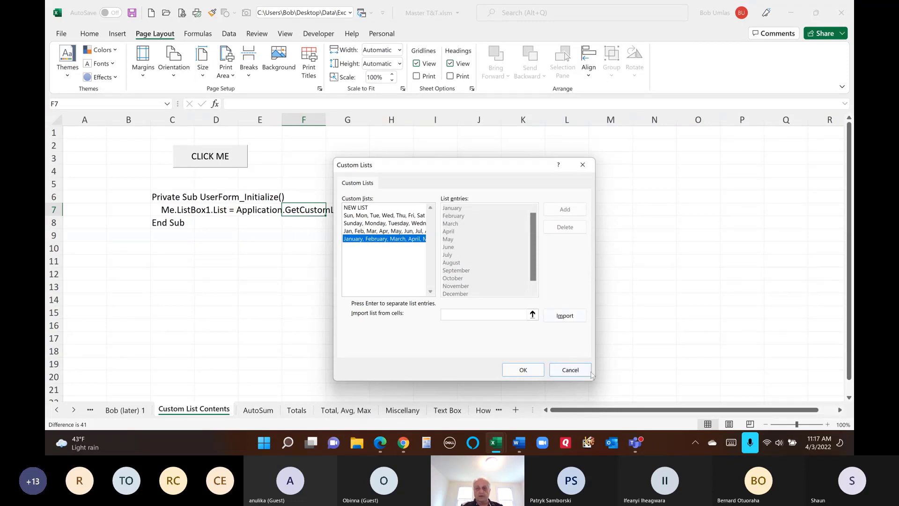
{"action": "left_click", "coordinate": [570, 370]}
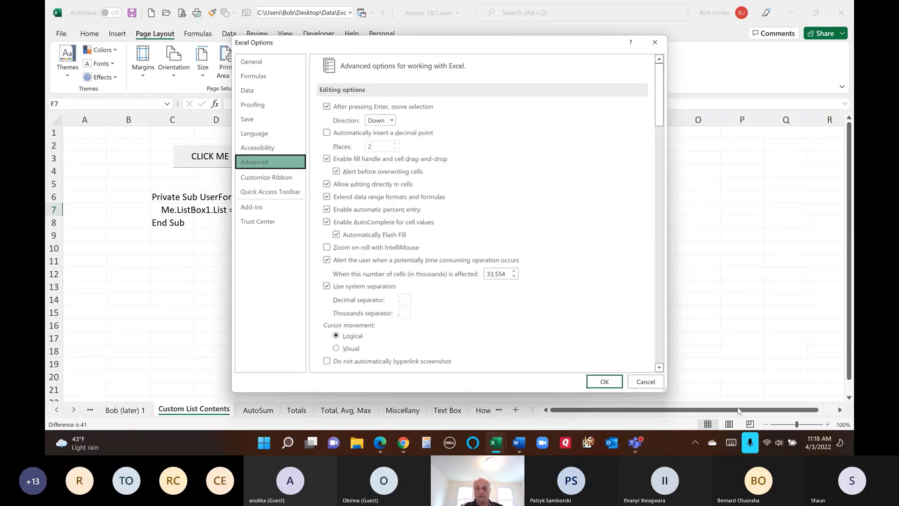
{"action": "left_click", "coordinate": [646, 382]}
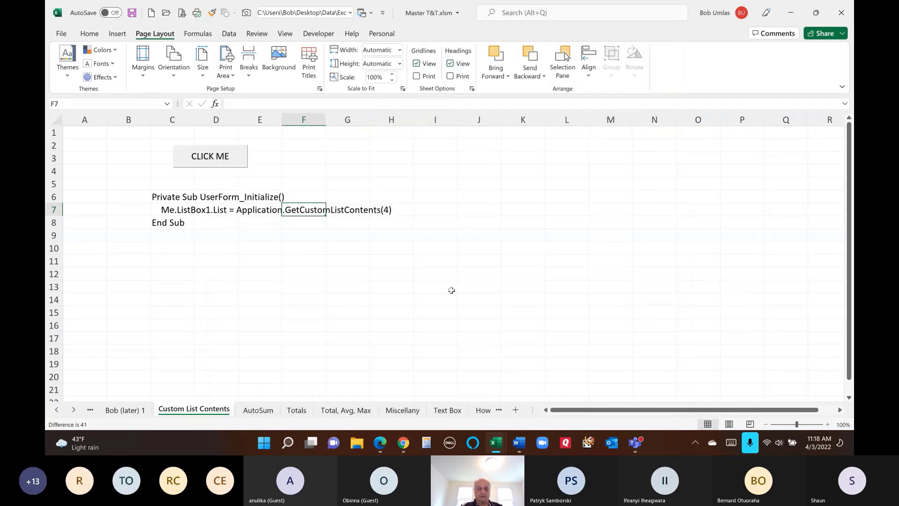
- On the AutoSum sheet, start an AutoSum row total in cell E1
{"action": "left_click", "coordinate": [257, 411]}
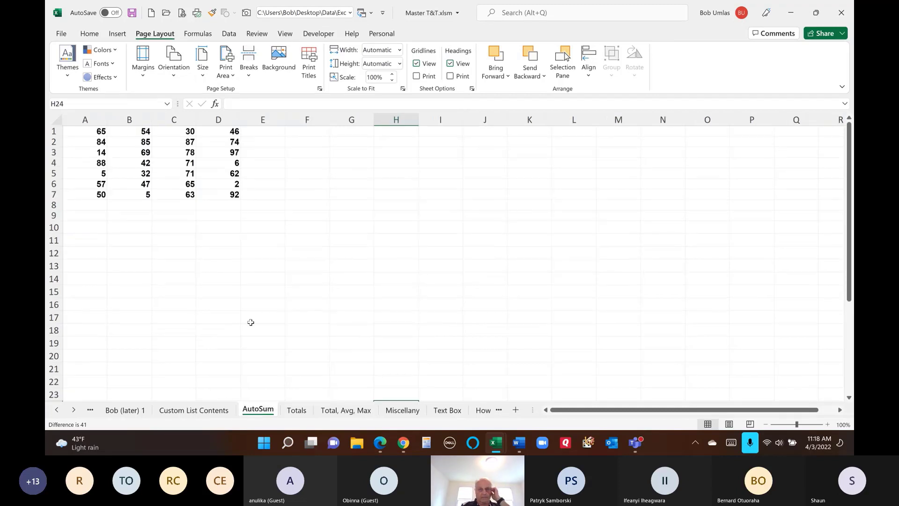
{"action": "left_click", "coordinate": [89, 34]}
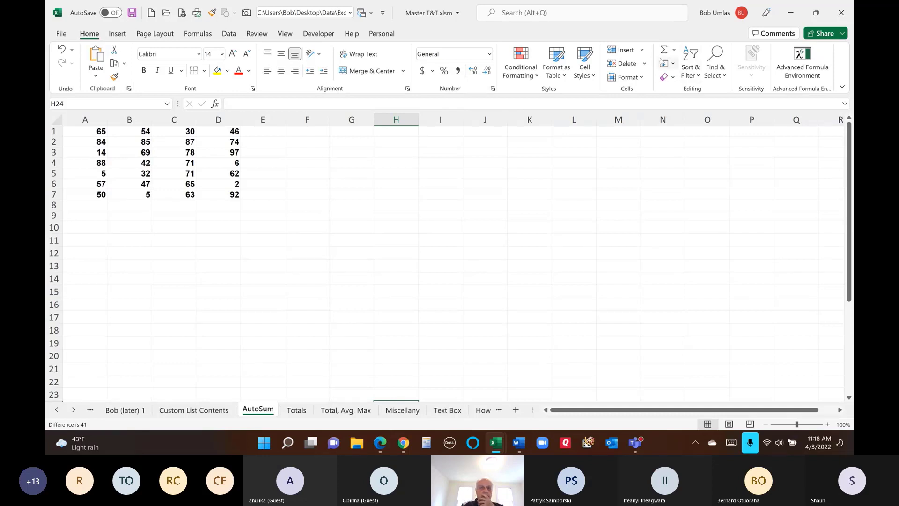
{"action": "scroll", "coordinate": [217, 42], "scroll_direction": "down", "scroll_amount": 2}
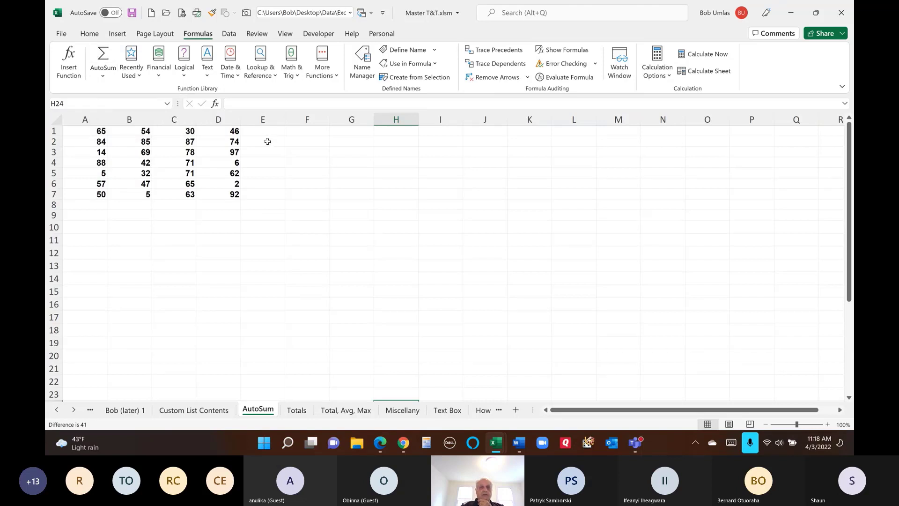
{"action": "left_click_drag", "start_coordinate": [267, 135], "coordinate": [259, 198]}
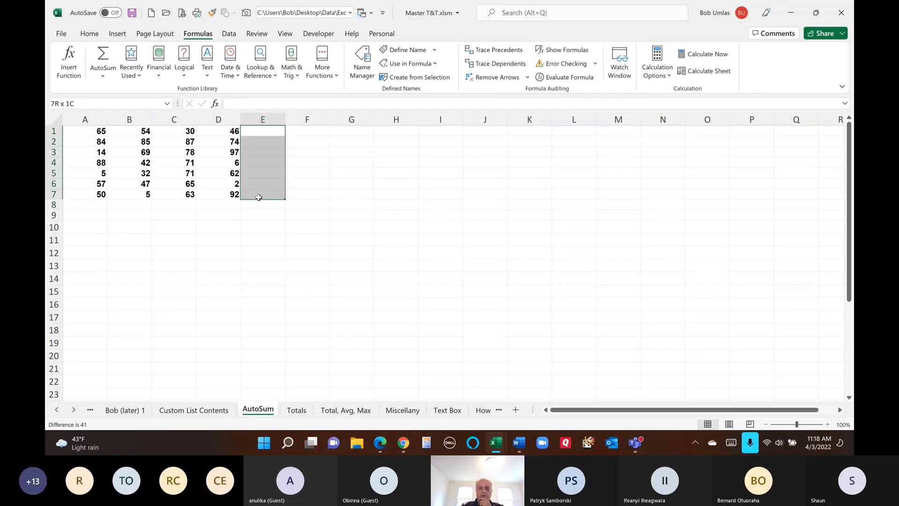
{"action": "left_click_drag", "start_coordinate": [86, 206], "coordinate": [240, 204]}
{"action": "left_click", "coordinate": [273, 133]}
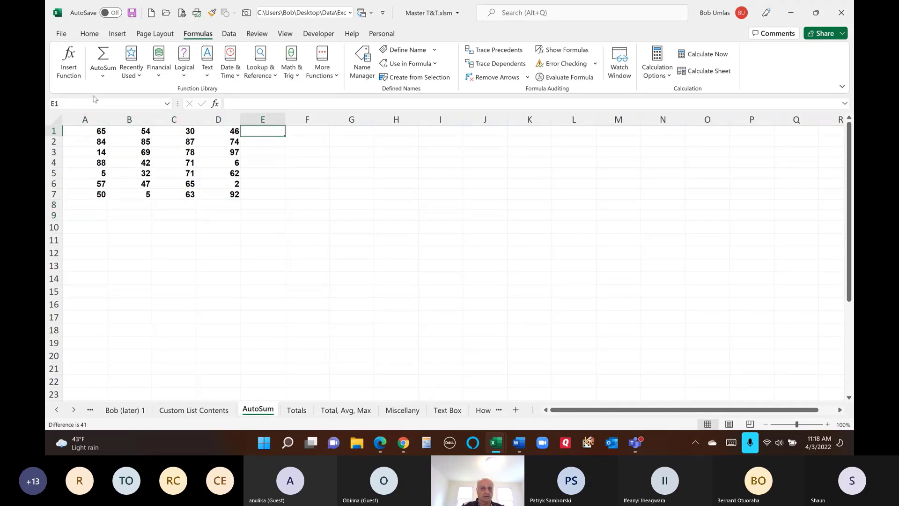
{"action": "left_click", "coordinate": [106, 56]}
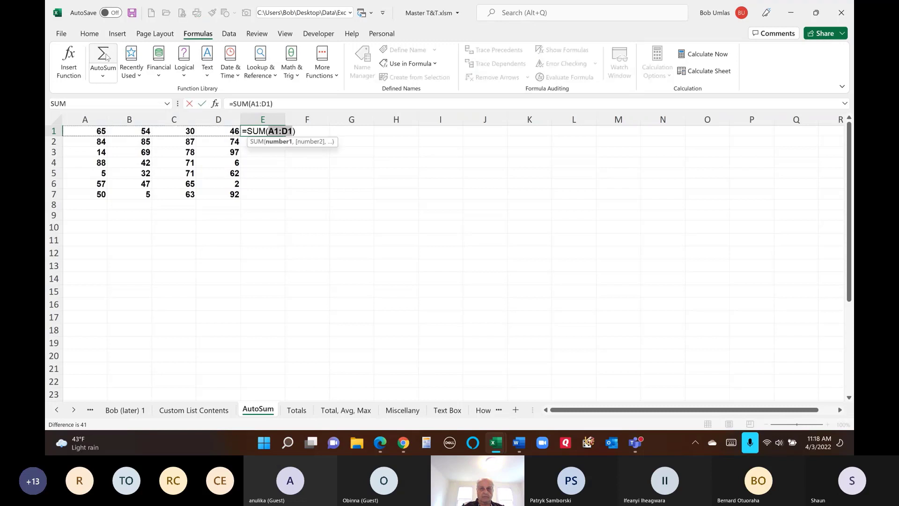
- Sum row 1 in E1 and fill the row total down to E7
{"action": "type", "text": "."}
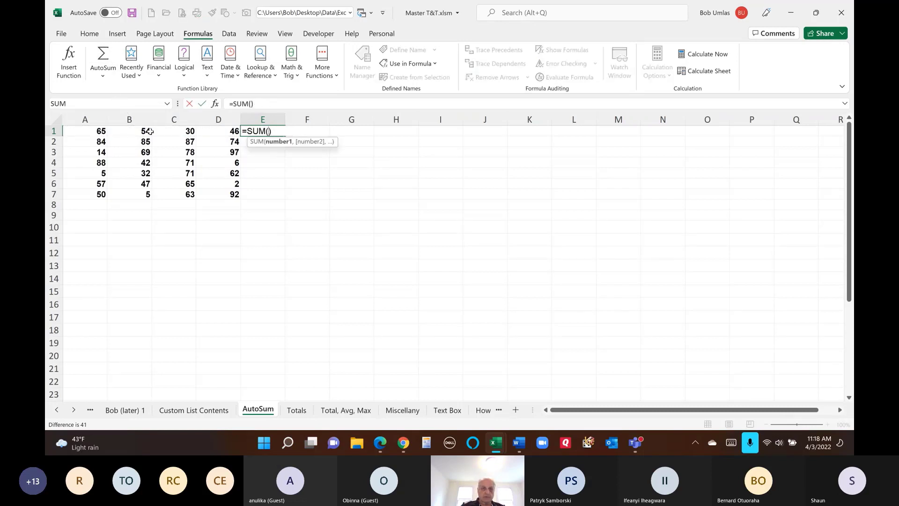
{"action": "key", "text": "Escape"}
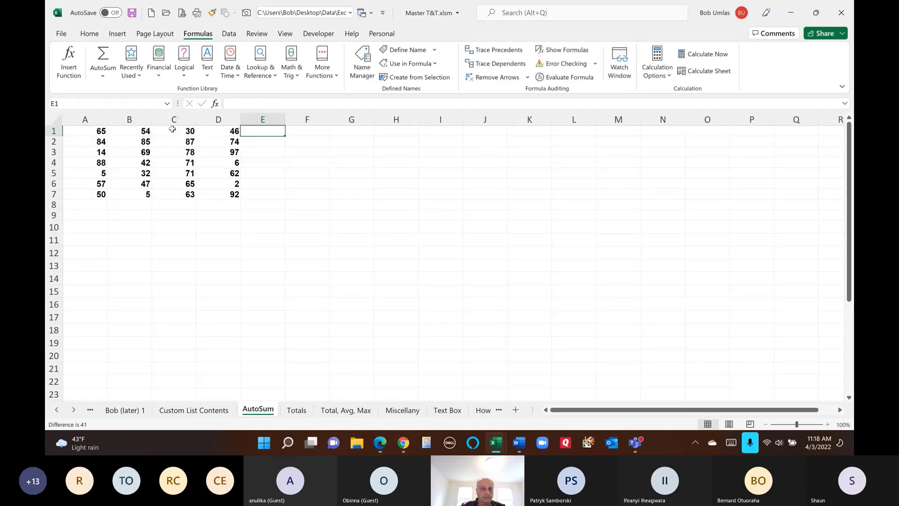
{"action": "left_click", "coordinate": [103, 58]}
{"action": "left_click", "coordinate": [104, 58]}
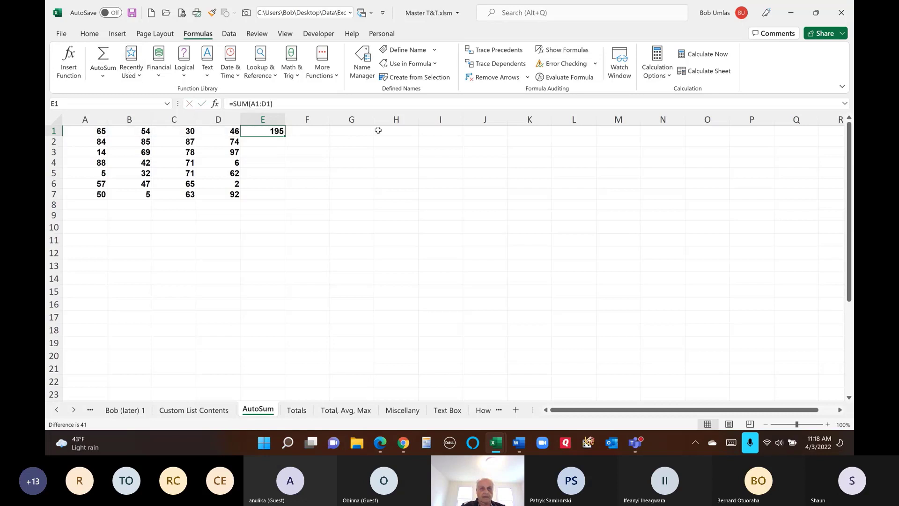
{"action": "double_click", "coordinate": [284, 134]}
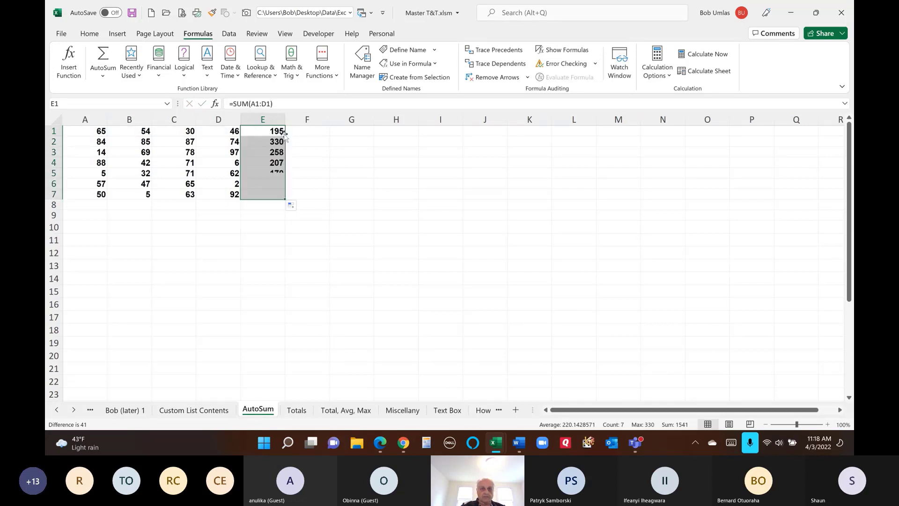
- Sum column A in A8, copy it across to E8, then undo these totals
{"action": "left_click", "coordinate": [89, 204]}
{"action": "left_click", "coordinate": [103, 58]}
{"action": "left_click", "coordinate": [103, 59]}
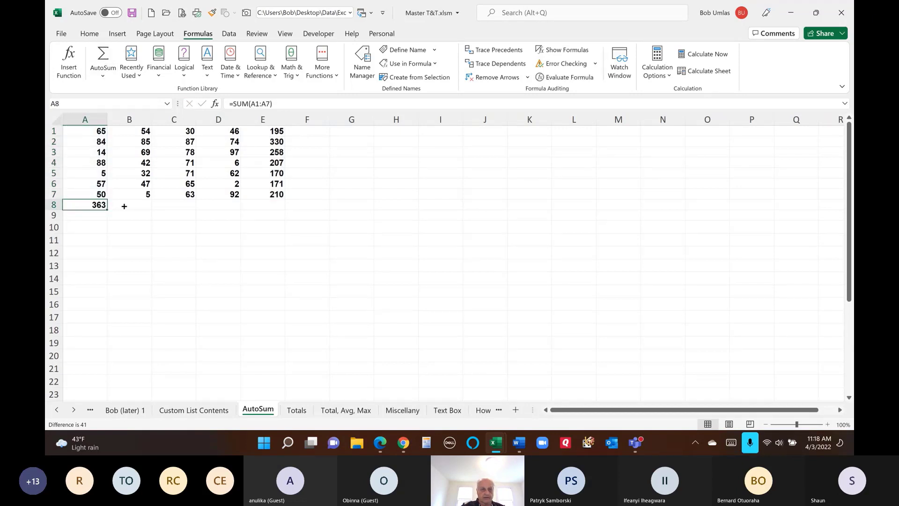
{"action": "left_click_drag", "start_coordinate": [124, 206], "coordinate": [281, 206]}
{"action": "left_click", "coordinate": [438, 260]}
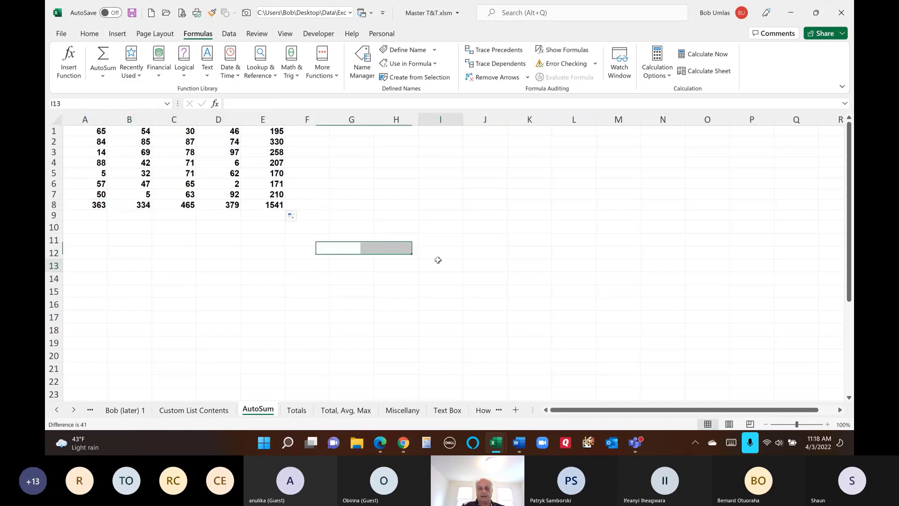
{"action": "key", "text": "ctrl+z"}
{"action": "key", "text": "ctrl+z"}
{"action": "key", "text": "ctrl+z"}
{"action": "key", "text": "ctrl+z"}
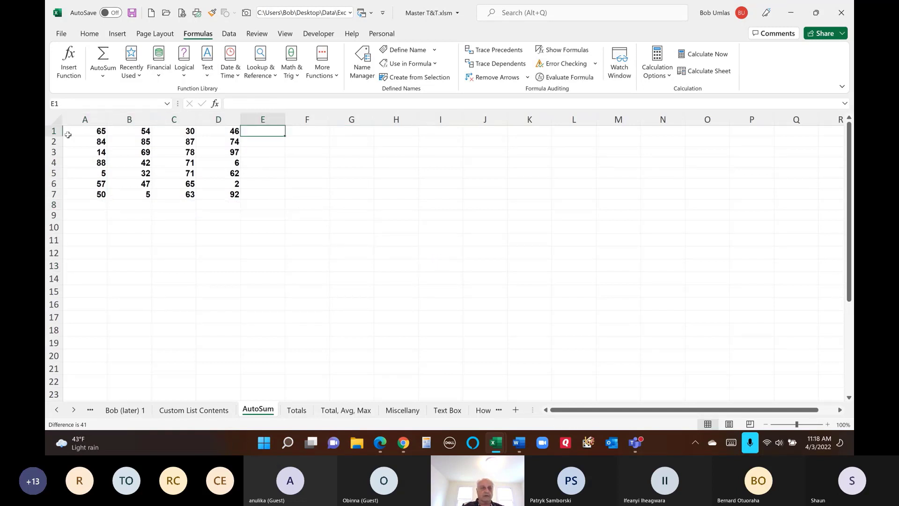
- Select A1:E8 and AutoSum all row and column totals at once, grand total 1541
{"action": "left_click_drag", "start_coordinate": [67, 135], "coordinate": [281, 208]}
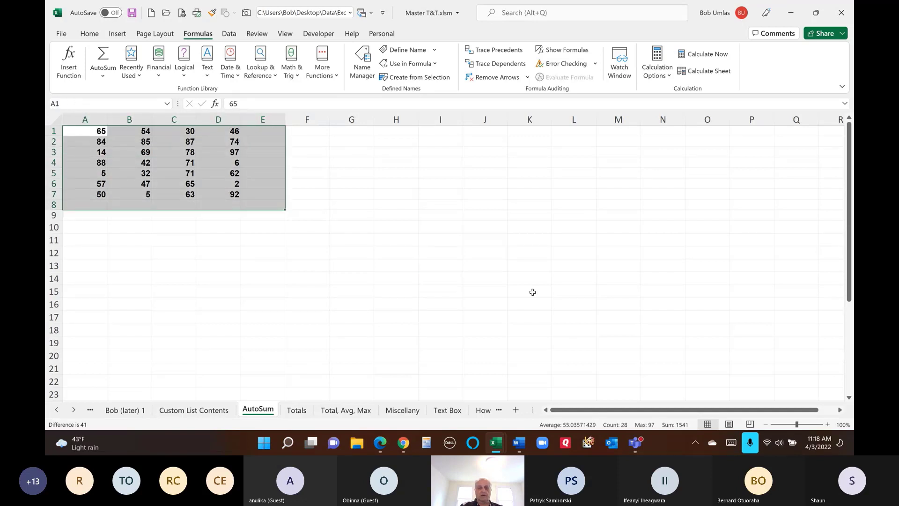
{"action": "left_click", "coordinate": [103, 58]}
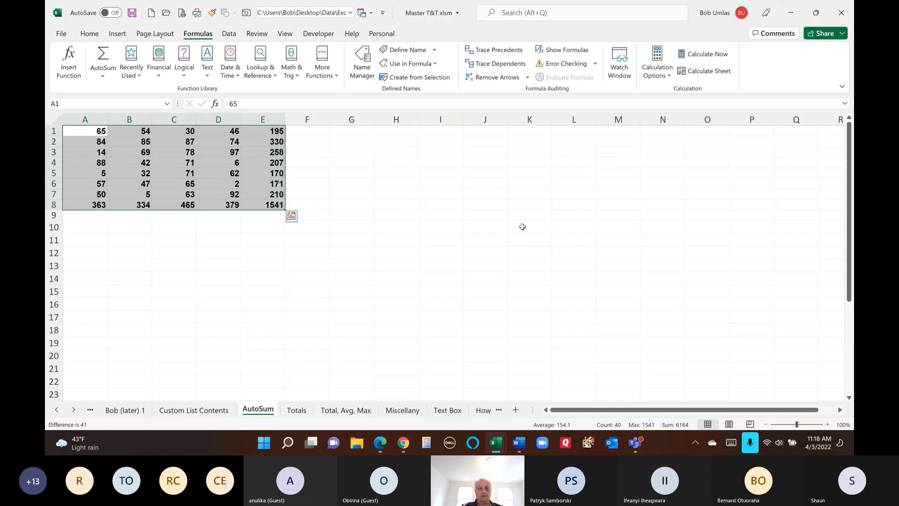
{"action": "left_click", "coordinate": [279, 143]}
{"action": "key", "text": "Down"}
{"action": "key", "text": "Down"}
{"action": "key", "text": "Down"}
{"action": "key", "text": "Down"}
{"action": "key", "text": "Down"}
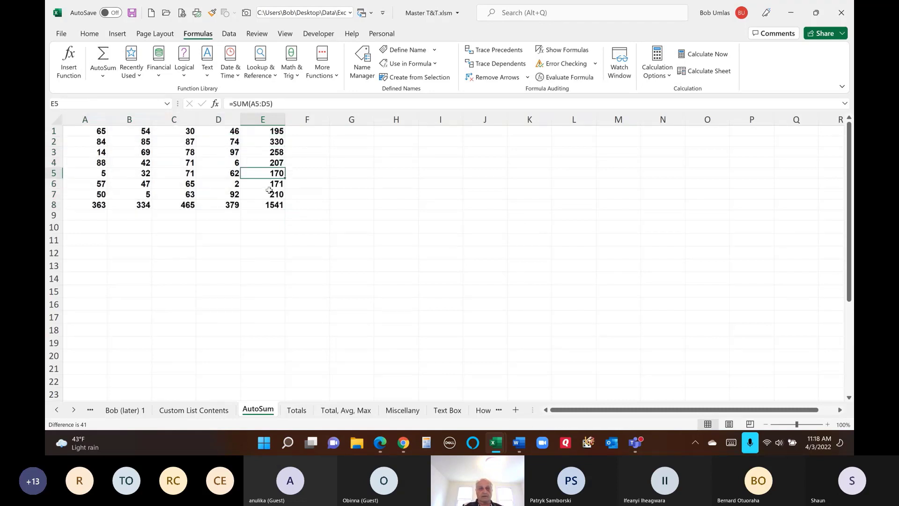
{"action": "left_click", "coordinate": [183, 206]}
{"action": "left_click", "coordinate": [140, 205]}
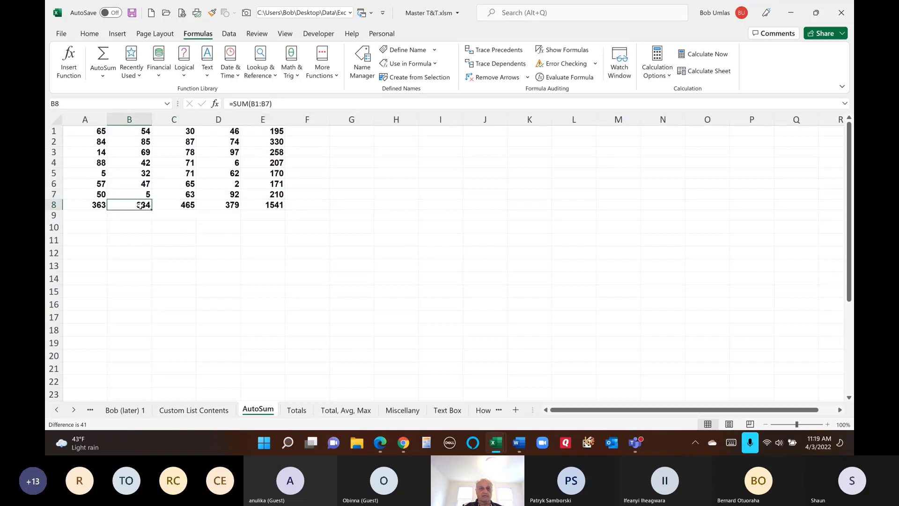
{"action": "left_click", "coordinate": [298, 410]}
- From the top of the Totals sheet, inspect the Subtotal formulas in B11 and B24
{"action": "scroll", "coordinate": [299, 297], "scroll_direction": "up", "scroll_amount": 1}
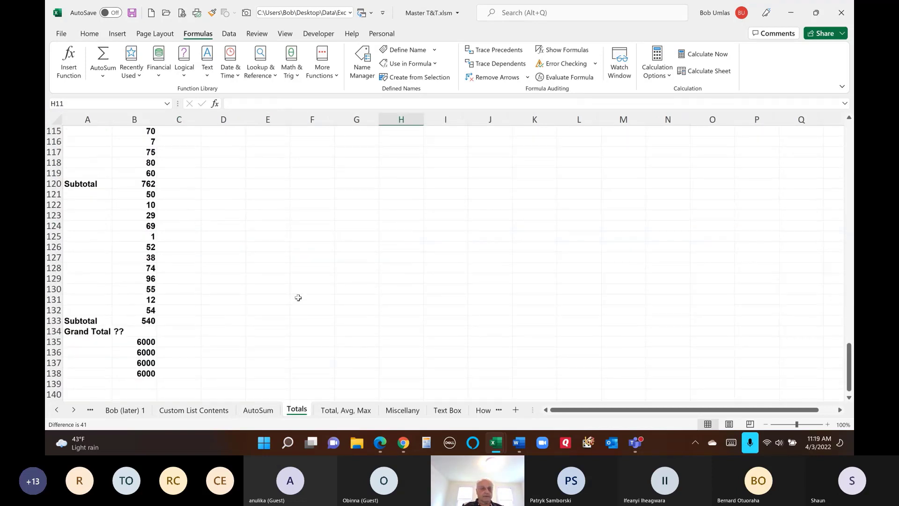
{"action": "scroll", "coordinate": [298, 298], "scroll_direction": "up", "scroll_amount": 3}
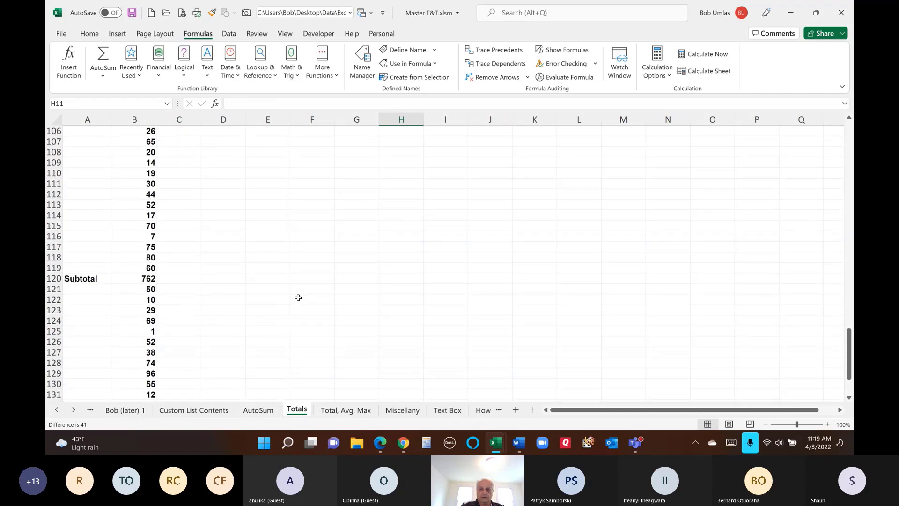
{"action": "key", "text": "ctrl+Home"}
{"action": "left_click", "coordinate": [148, 174]}
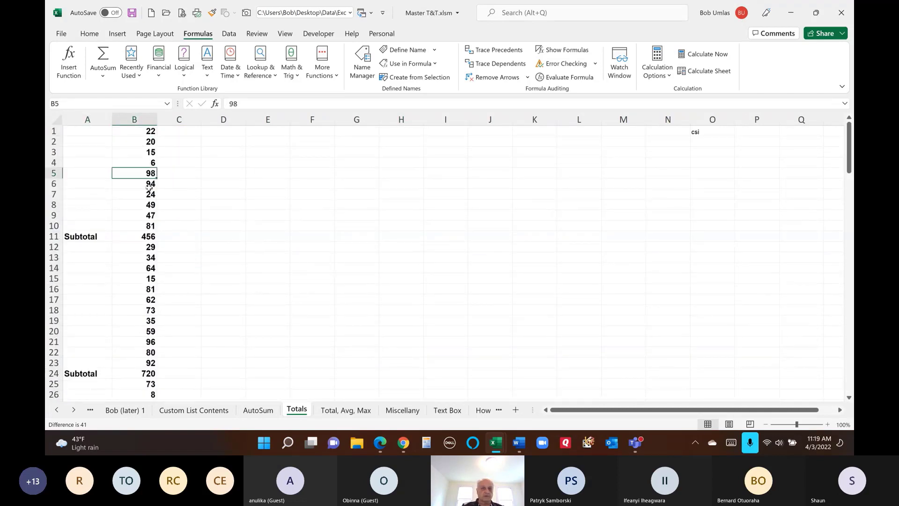
{"action": "left_click", "coordinate": [149, 187]}
{"action": "left_click", "coordinate": [149, 196]}
{"action": "left_click", "coordinate": [149, 206]}
{"action": "left_click", "coordinate": [149, 238]}
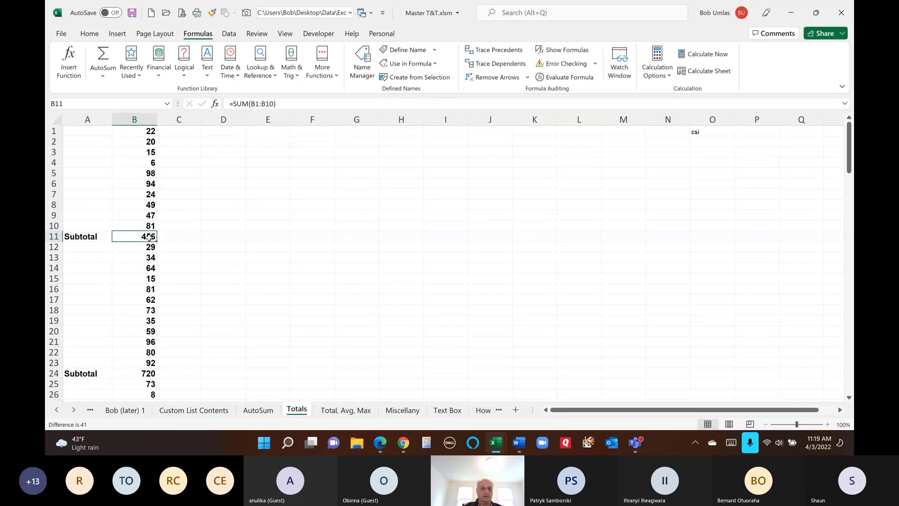
{"action": "left_click", "coordinate": [153, 269]}
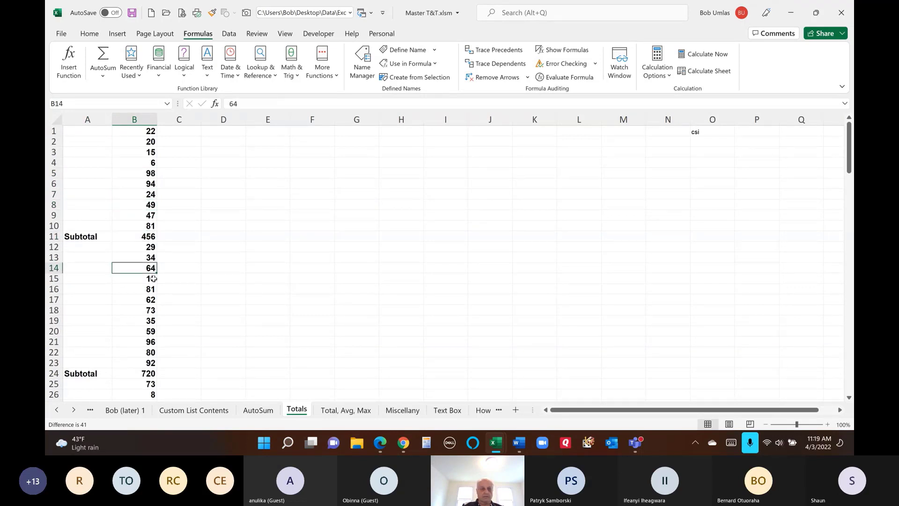
{"action": "left_click", "coordinate": [145, 373]}
- Inspect the last Subtotal in B133 (540) and the grand total formula in B135 (6000)
{"action": "scroll", "coordinate": [240, 327], "scroll_direction": "down", "scroll_amount": 6}
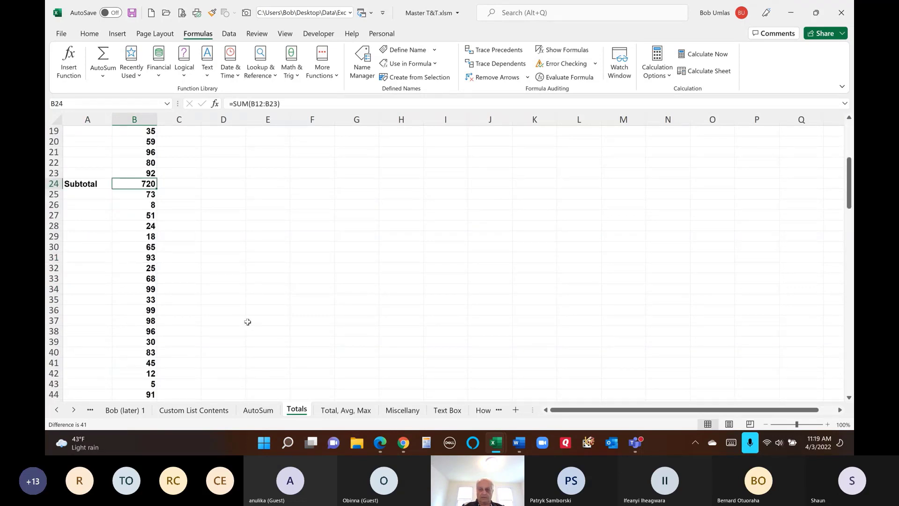
{"action": "key", "text": "ctrl+Down"}
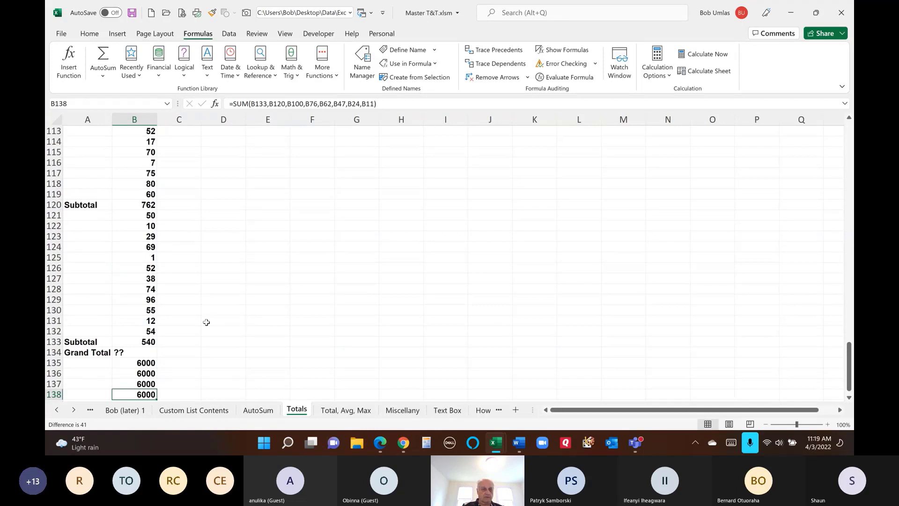
{"action": "left_click", "coordinate": [210, 330]}
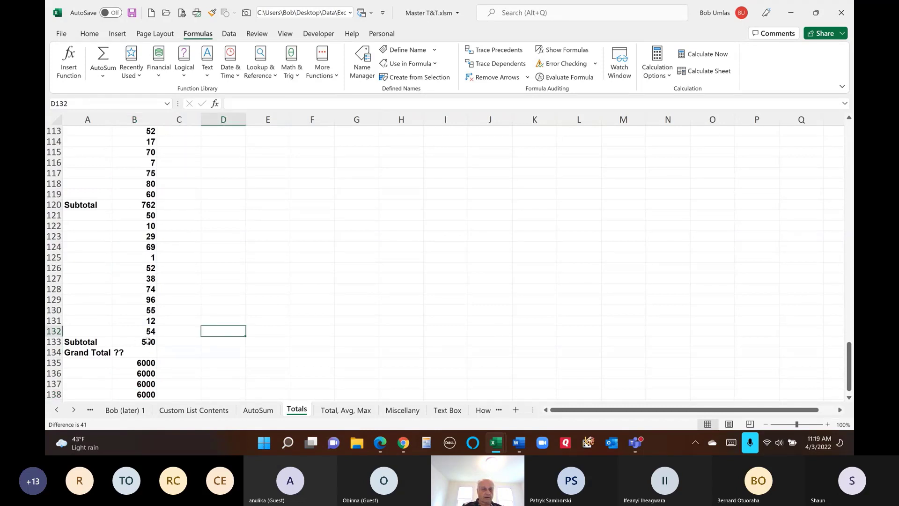
{"action": "left_click", "coordinate": [148, 341]}
{"action": "scroll", "coordinate": [246, 313], "scroll_direction": "down", "scroll_amount": 3}
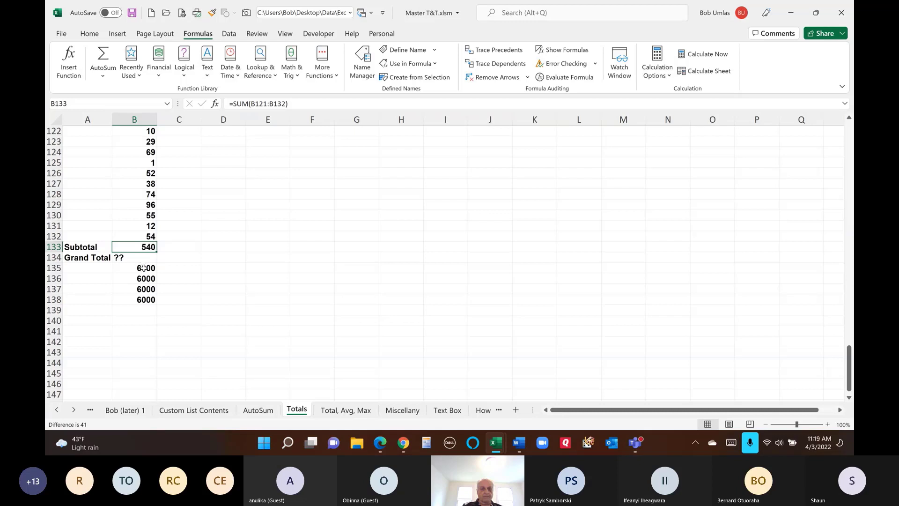
{"action": "left_click", "coordinate": [143, 268]}
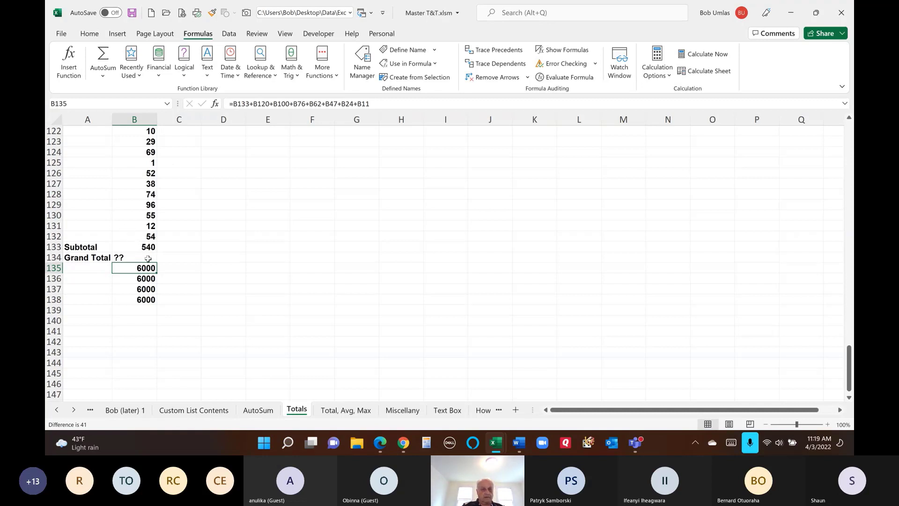
{"action": "left_click", "coordinate": [170, 257]}
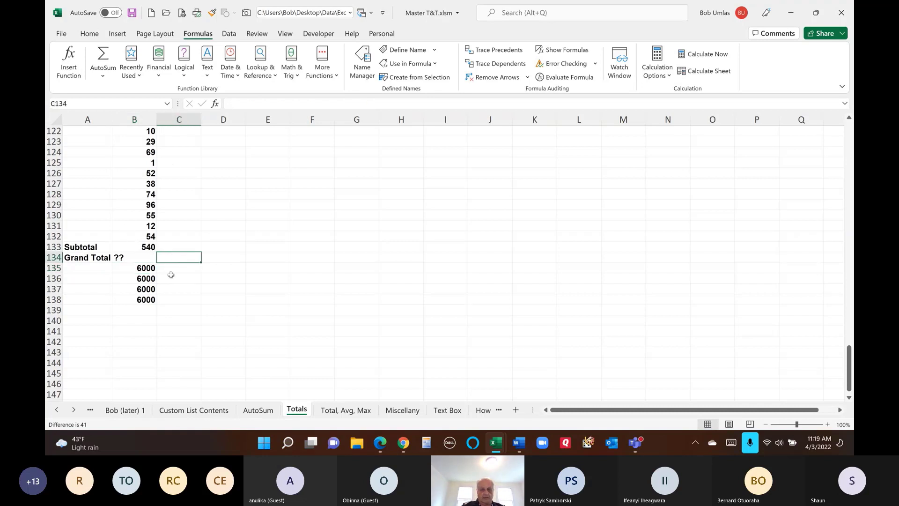
- Begin a grand total formula in B134 referencing the B133 subtotal
{"action": "left_click", "coordinate": [137, 260]}
{"action": "type", "text": "="}
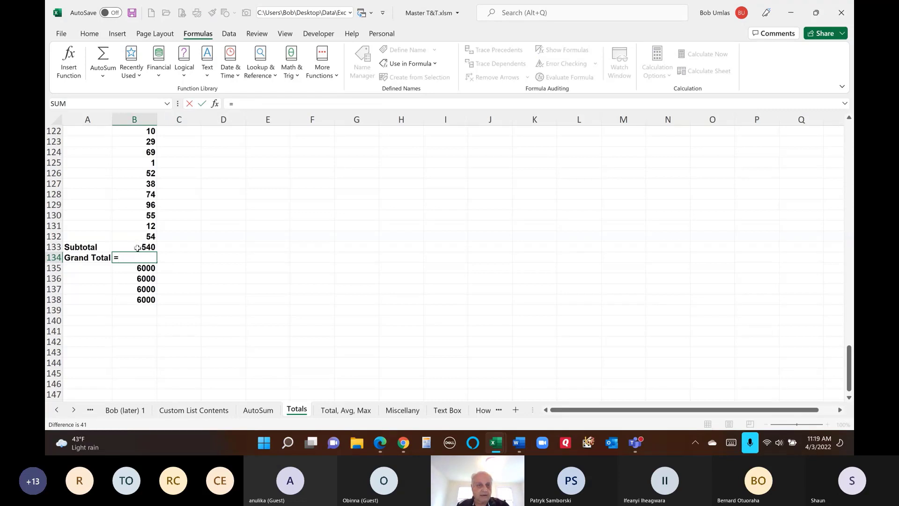
{"action": "left_click", "coordinate": [137, 248]}
{"action": "scroll", "coordinate": [134, 253], "scroll_direction": "up", "scroll_amount": 5}
{"action": "left_click", "coordinate": [140, 270]}
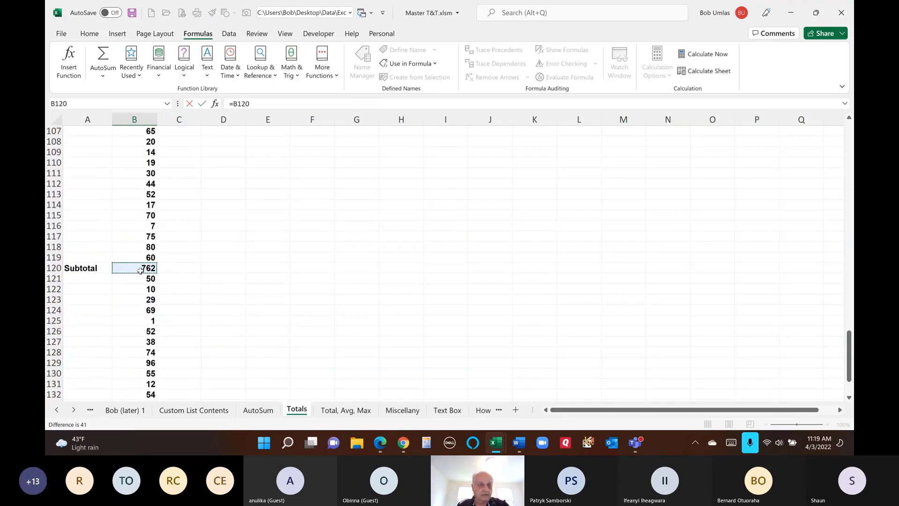
{"action": "scroll", "coordinate": [140, 270], "scroll_direction": "up", "scroll_amount": 4}
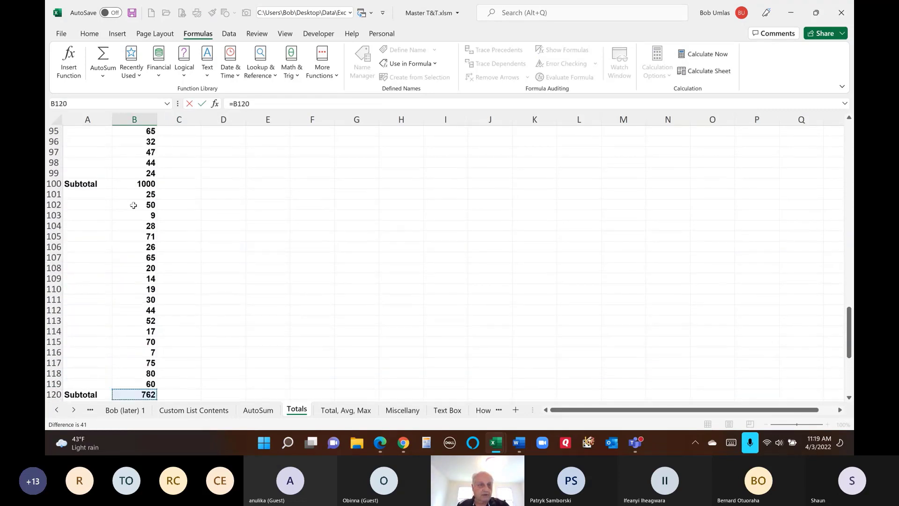
{"action": "scroll", "coordinate": [149, 370], "scroll_direction": "down", "scroll_amount": 5}
{"action": "left_click", "coordinate": [148, 373]}
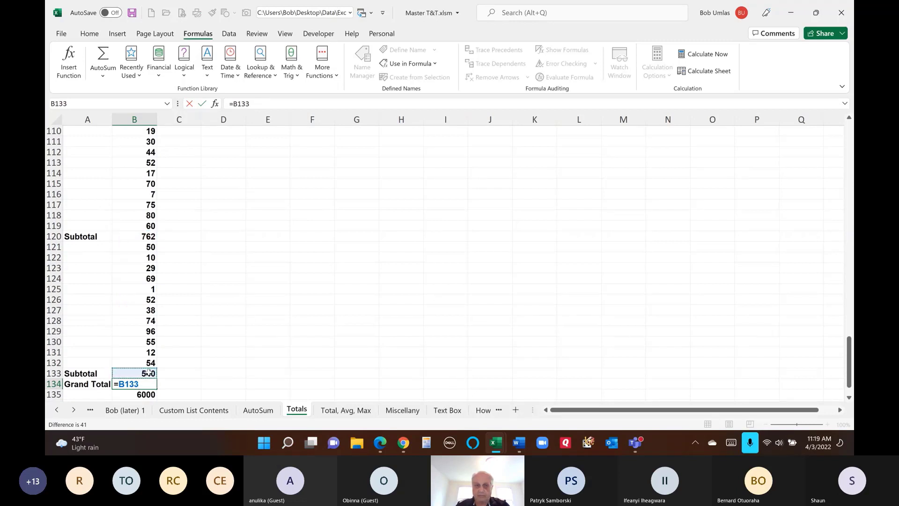
- Add the B120 and B100 subtotals, then abandon the unfinished formula
{"action": "type", "text": "+"}
{"action": "scroll", "coordinate": [170, 387], "scroll_direction": "up", "scroll_amount": 2}
{"action": "left_click", "coordinate": [140, 299]}
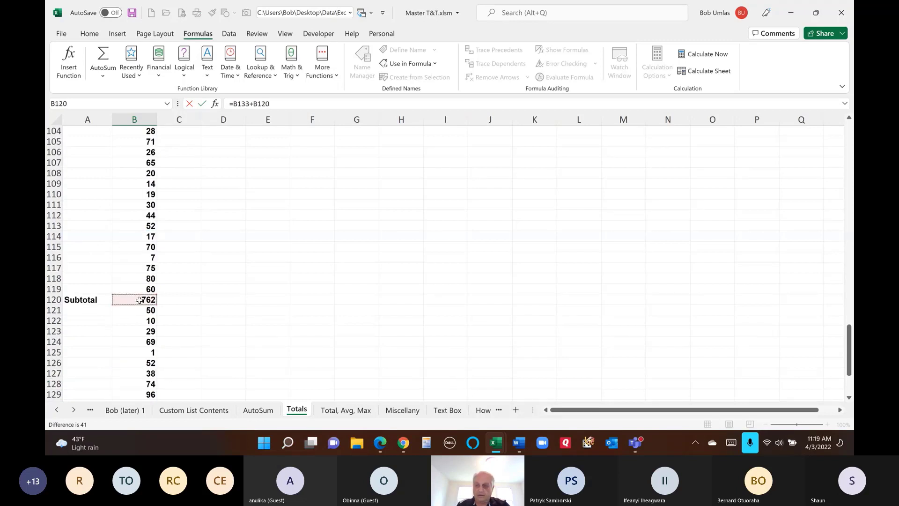
{"action": "type", "text": "+"}
{"action": "scroll", "coordinate": [140, 300], "scroll_direction": "up", "scroll_amount": 5}
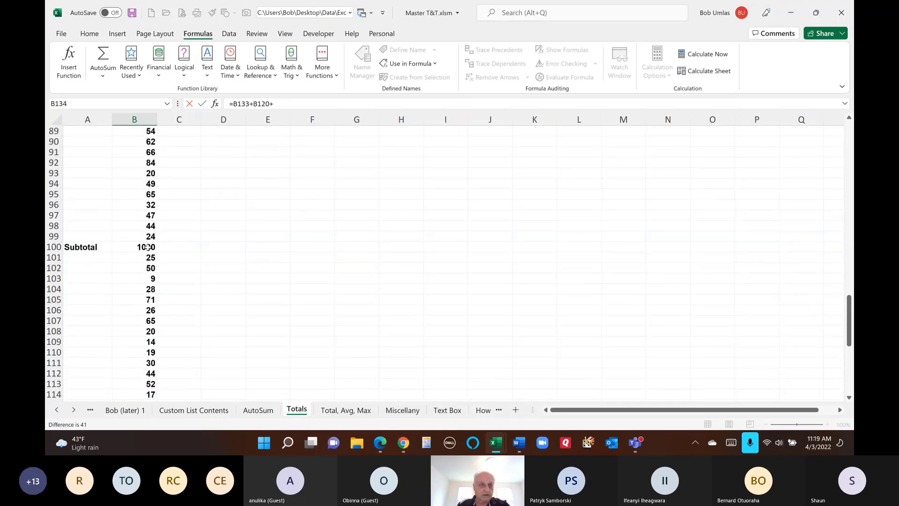
{"action": "left_click", "coordinate": [148, 247]}
{"action": "type", "text": "+"}
{"action": "key", "text": "Escape"}
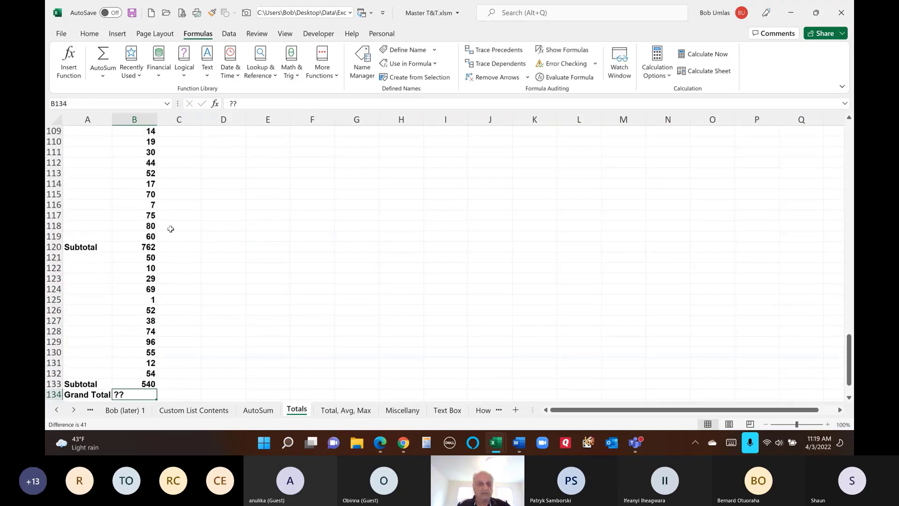
- Delete the ?? placeholder from B134 using an expanded, then collapsed formula bar
{"action": "left_click", "coordinate": [270, 107]}
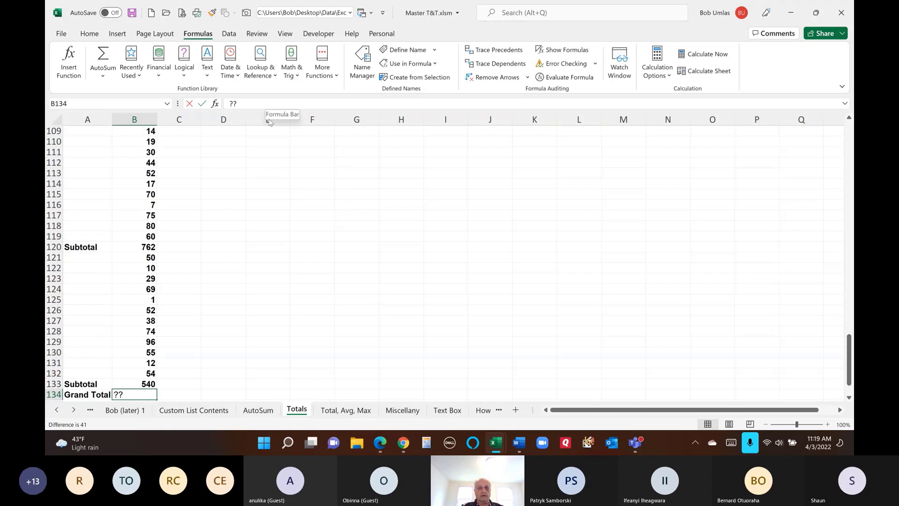
{"action": "left_click_drag", "start_coordinate": [257, 117], "coordinate": [255, 127]}
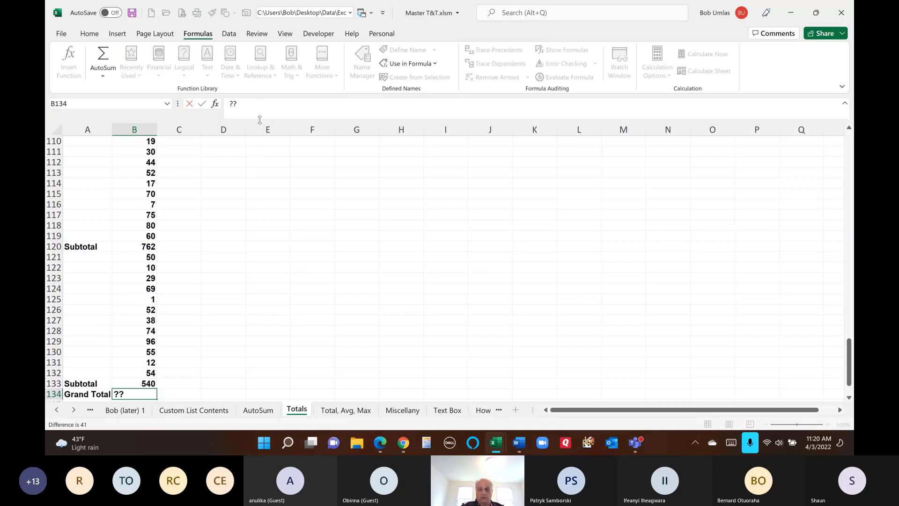
{"action": "key", "text": "BackSpace"}
{"action": "scroll", "coordinate": [471, 233], "scroll_direction": "down", "scroll_amount": 3}
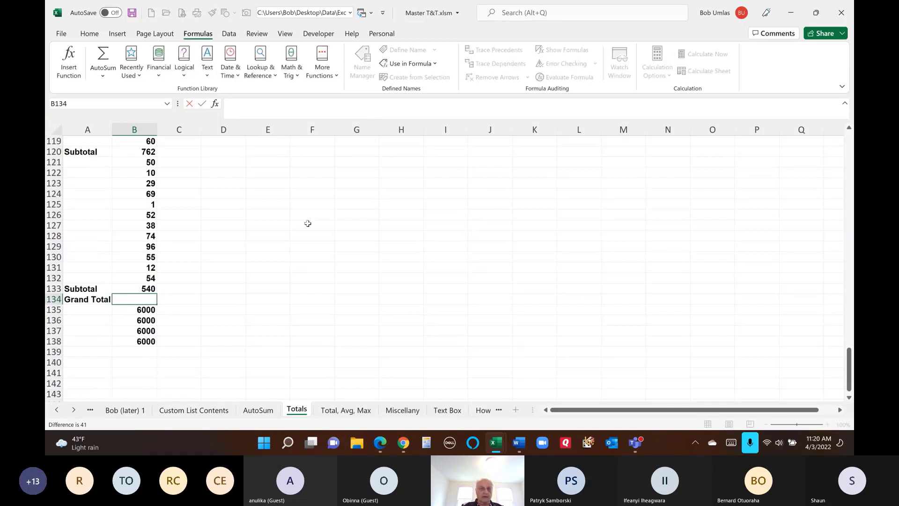
{"action": "key", "text": "ctrl+shift+u"}
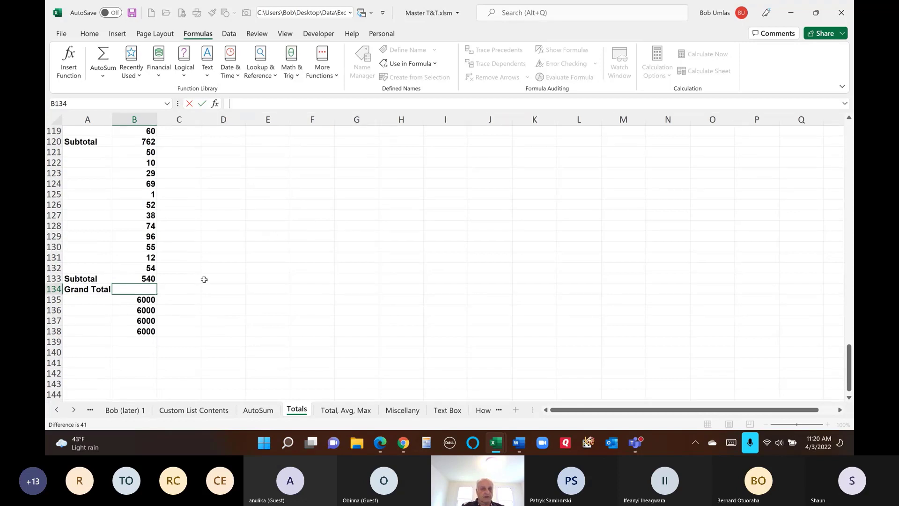
- Enter =FORMULATEXT(B136) in D136 to display the SUMIF formula's text
{"action": "left_click", "coordinate": [139, 299]}
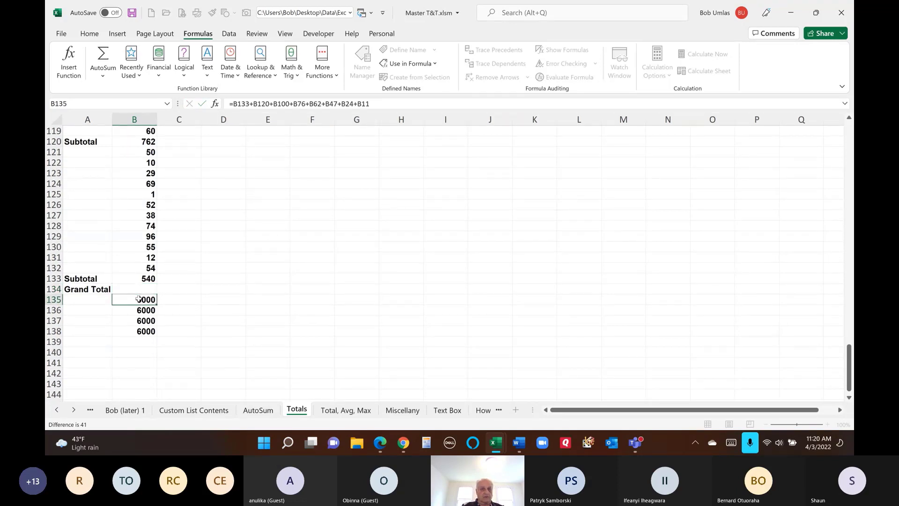
{"action": "left_click", "coordinate": [138, 310]}
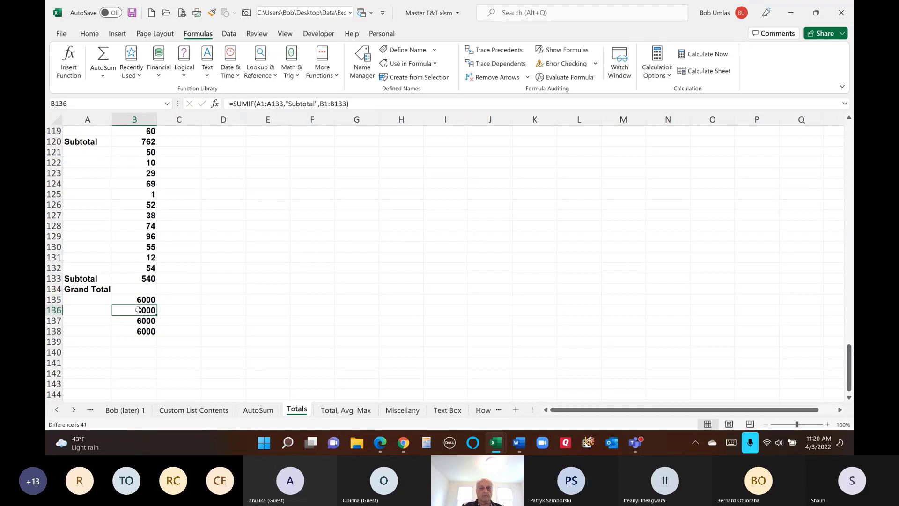
{"action": "left_click", "coordinate": [215, 311]}
{"action": "type", "text": "="}
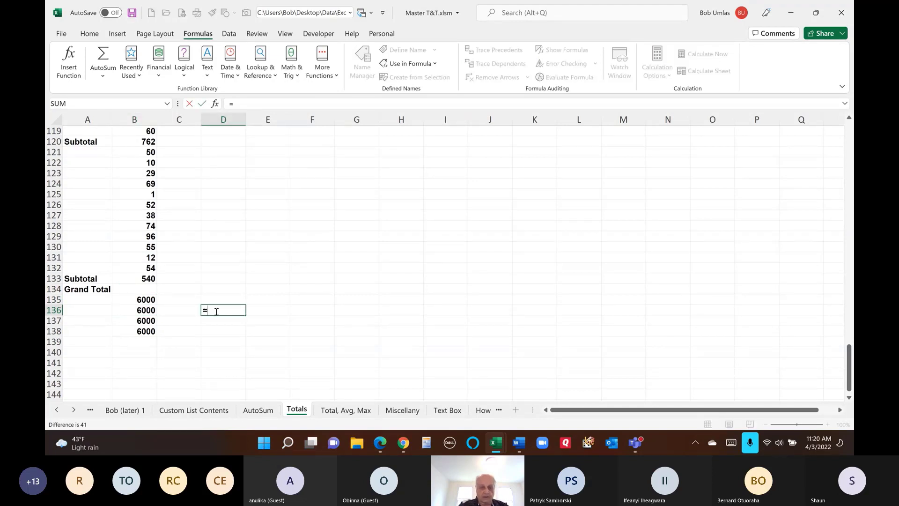
{"action": "type", "text": "text"}
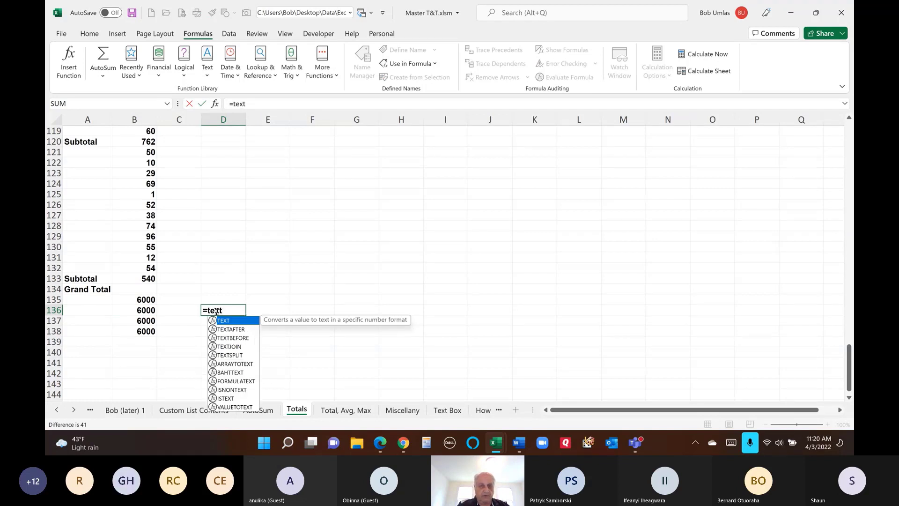
{"action": "key", "text": "BackSpace"}
{"action": "key", "text": "BackSpace"}
{"action": "key", "text": "BackSpace"}
{"action": "key", "text": "BackSpace"}
{"action": "type", "text": "formula"}
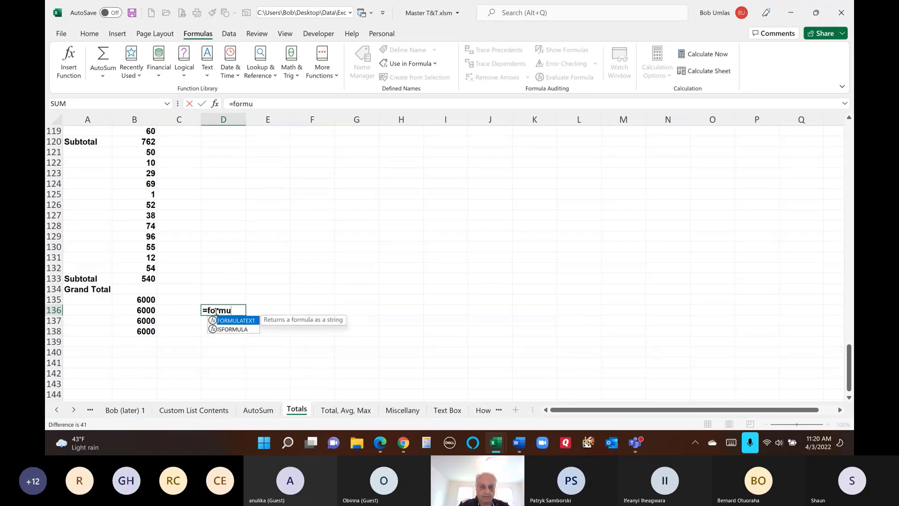
{"action": "key", "text": "Tab"}
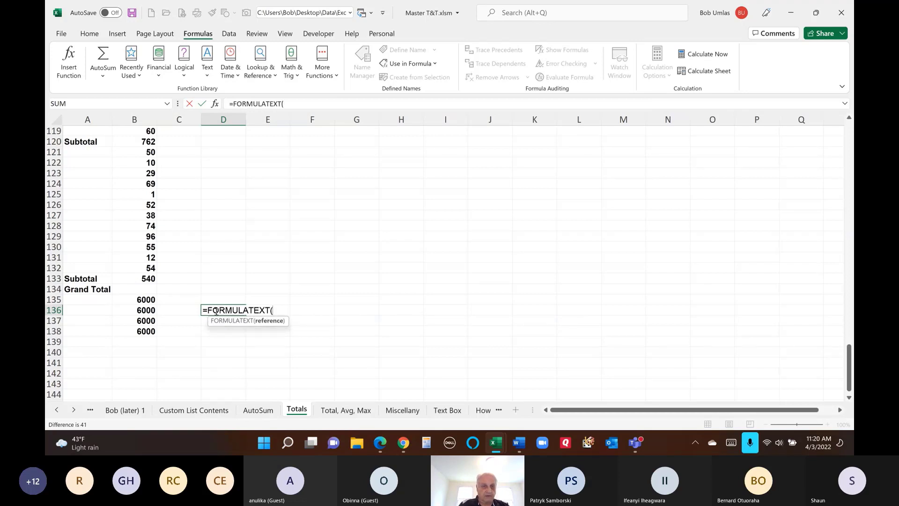
{"action": "left_click", "coordinate": [148, 312]}
{"action": "type", "text": ")"}
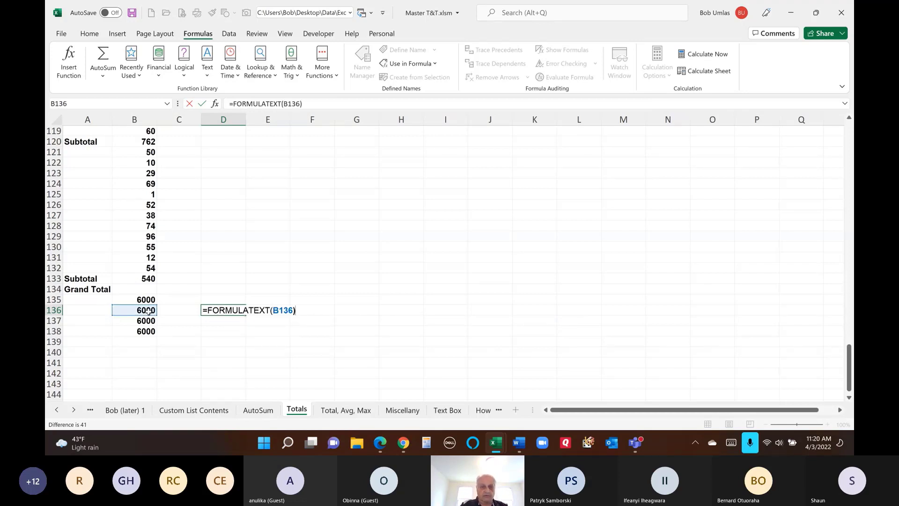
{"action": "key", "text": "Return"}
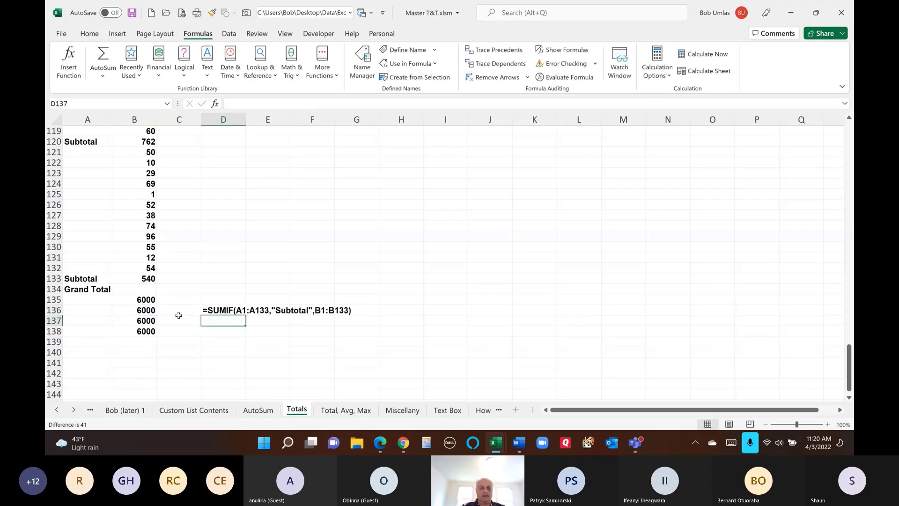
- Set the formula text in D136 to font size 16
{"action": "left_click", "coordinate": [224, 310]}
{"action": "left_click", "coordinate": [89, 34]}
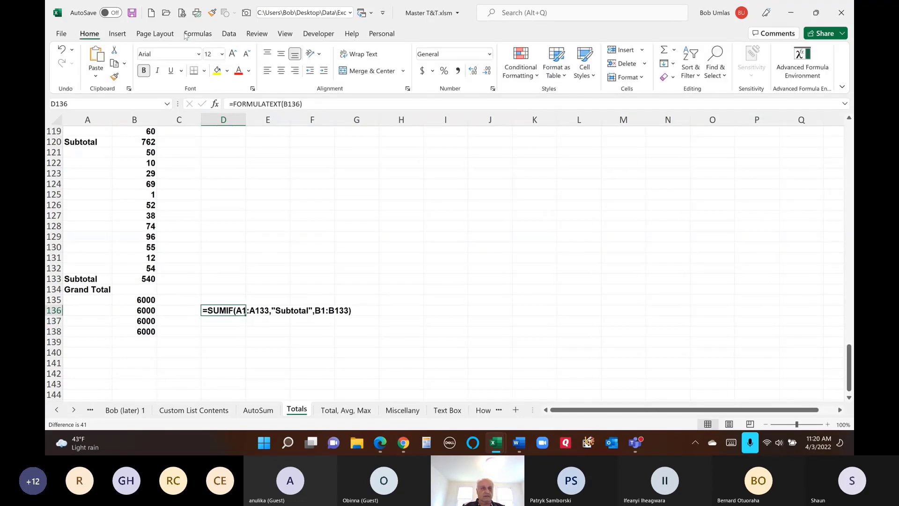
{"action": "left_click", "coordinate": [233, 55]}
{"action": "left_click", "coordinate": [233, 54]}
{"action": "left_click", "coordinate": [445, 194]}
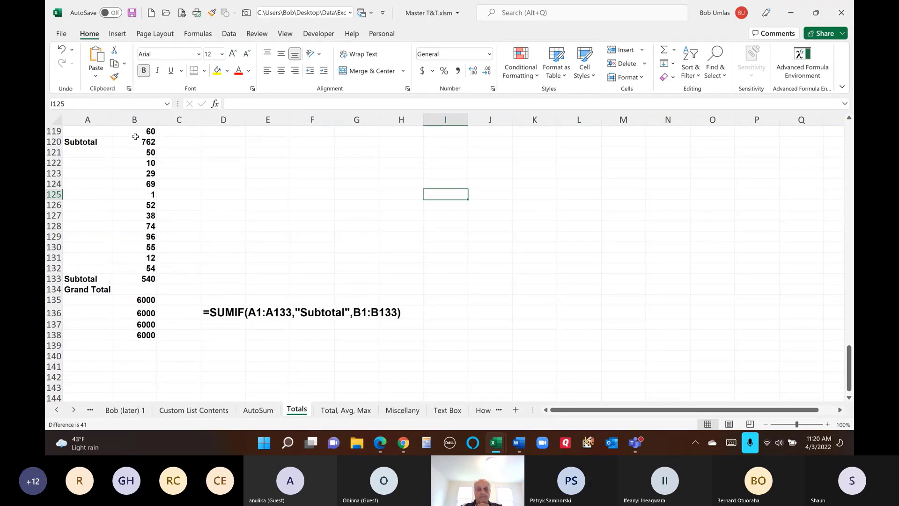
- Fill the D136 formula text down through D137 and D138
{"action": "left_click", "coordinate": [204, 320]}
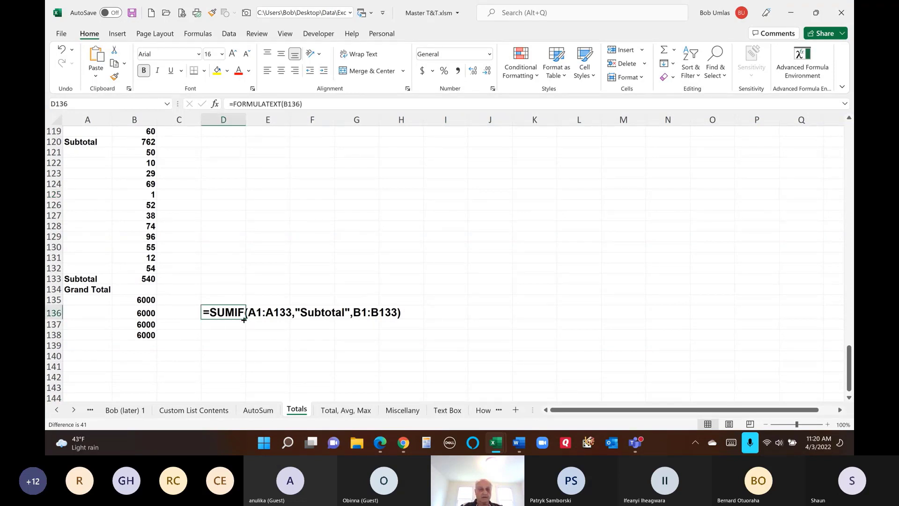
{"action": "left_click_drag", "start_coordinate": [248, 318], "coordinate": [249, 329]}
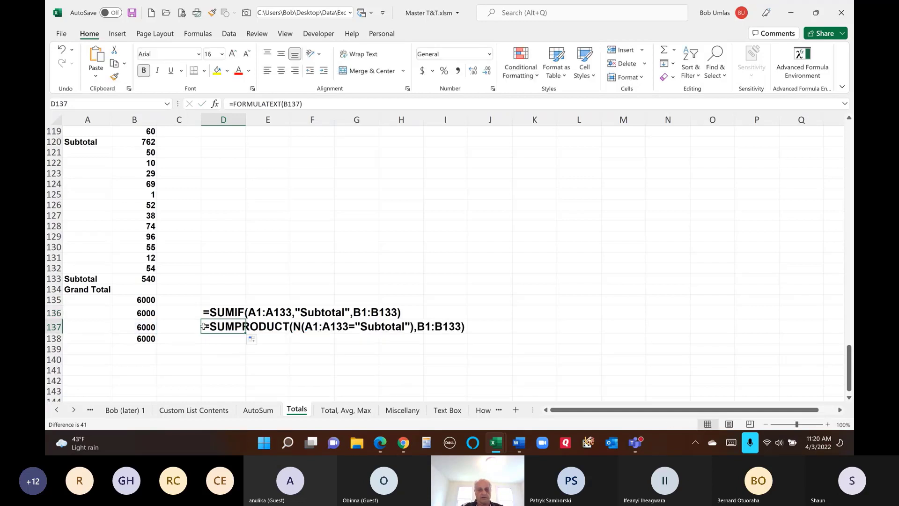
{"action": "left_click_drag", "start_coordinate": [305, 378], "coordinate": [300, 369]}
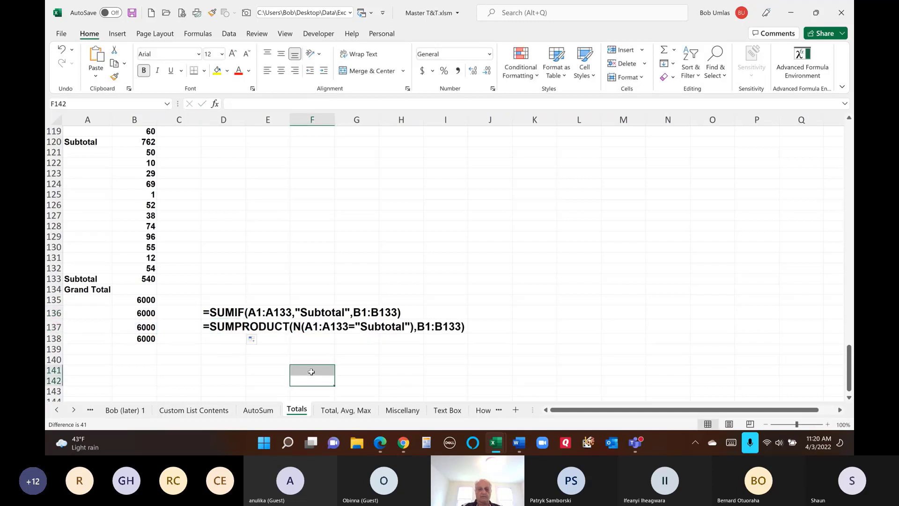
{"action": "left_click", "coordinate": [211, 350]}
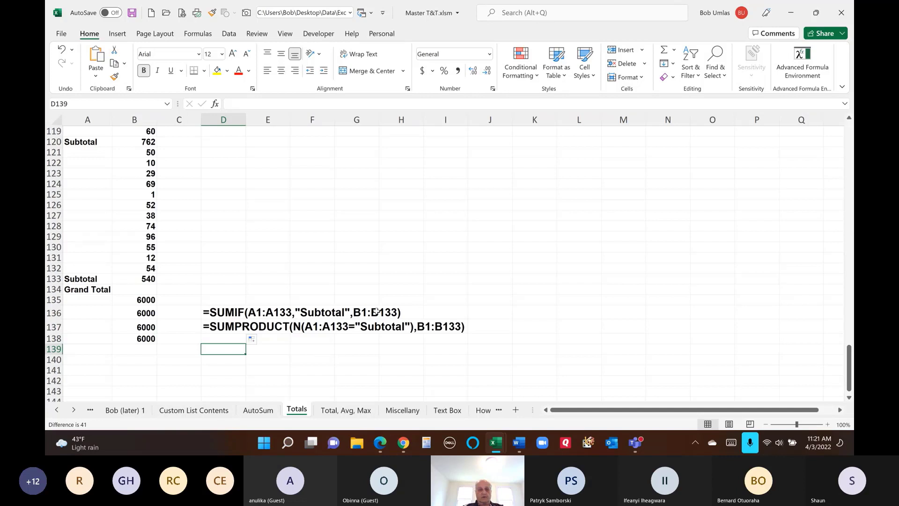
{"action": "left_click", "coordinate": [243, 328]}
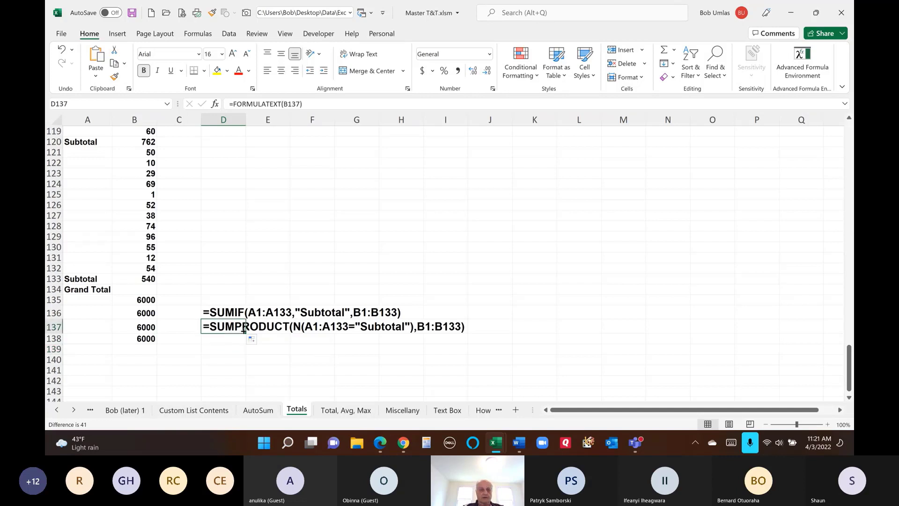
{"action": "left_click_drag", "start_coordinate": [244, 332], "coordinate": [246, 342]}
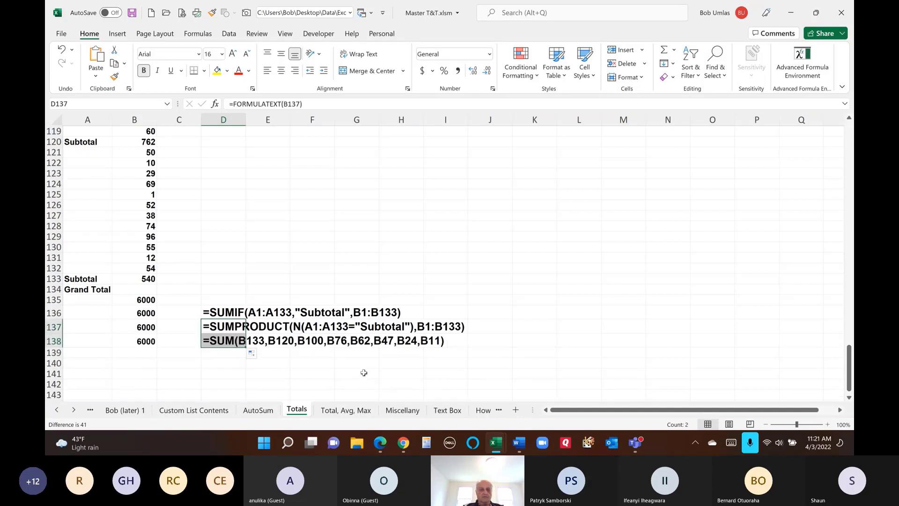
{"action": "left_click", "coordinate": [229, 364]}
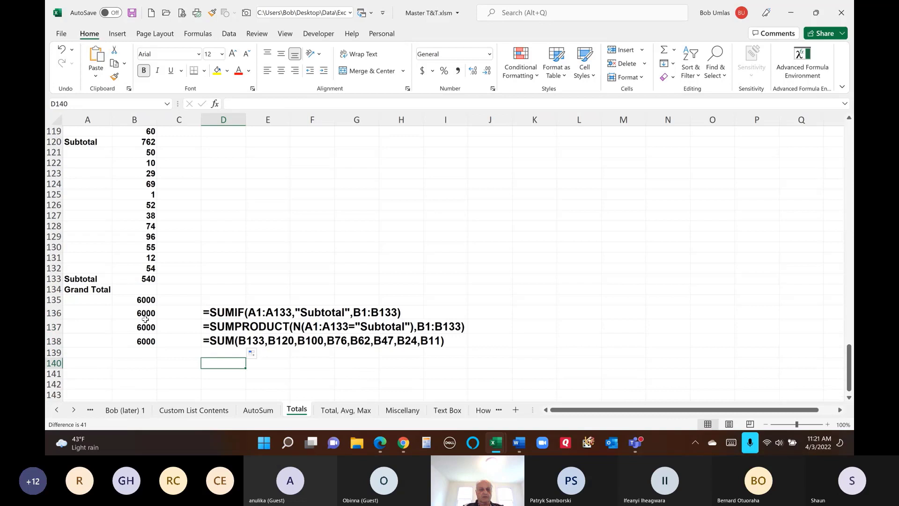
- Extend the formula text up into D135, then select the Grand Total cell B134
{"action": "left_click", "coordinate": [218, 311]}
{"action": "left_click_drag", "start_coordinate": [246, 318], "coordinate": [245, 300]}
{"action": "left_click", "coordinate": [232, 346]}
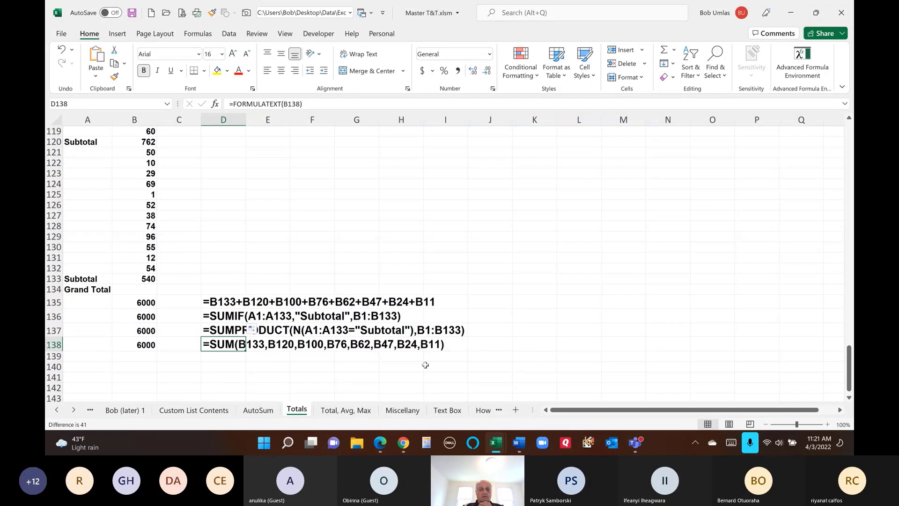
{"action": "left_click", "coordinate": [147, 290]}
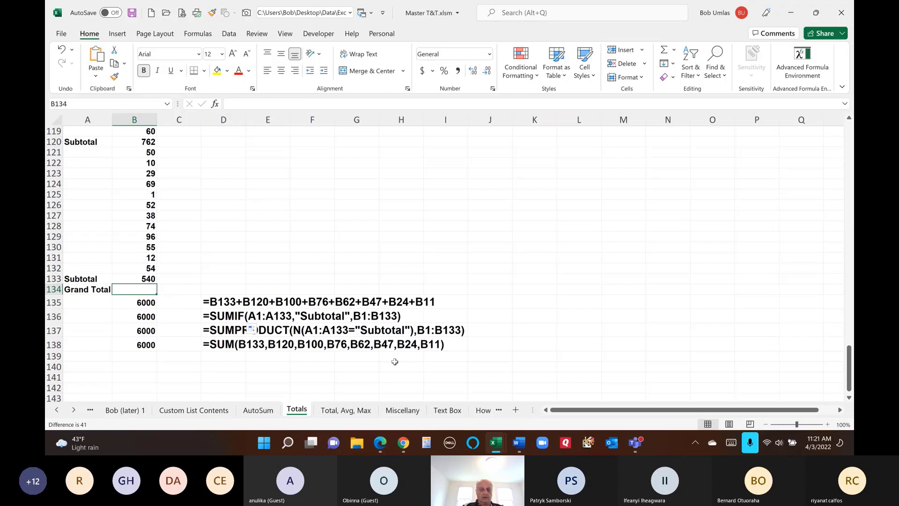
{"action": "left_click", "coordinate": [233, 345]}
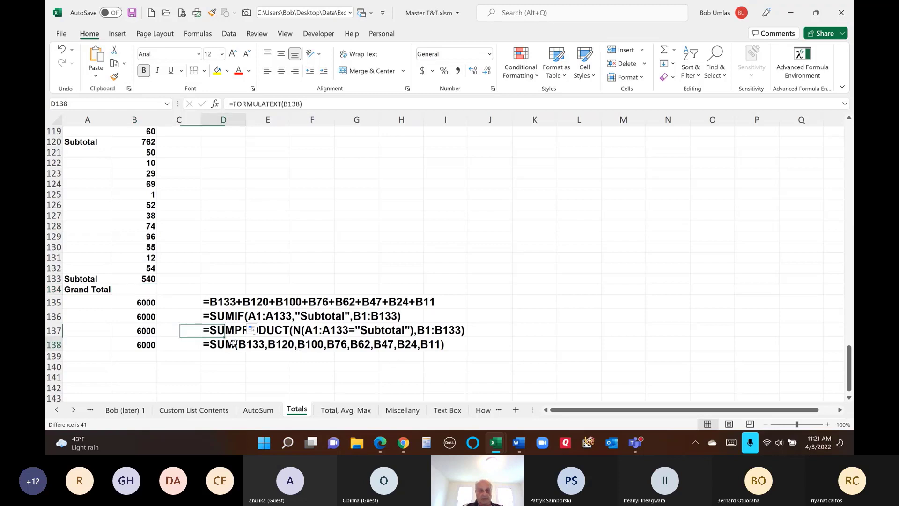
{"action": "left_click", "coordinate": [149, 291]}
- Enter =SUM(B1:B133)/2 in B134 so the Grand Total returns 6000
{"action": "key", "text": "alt+equal"}
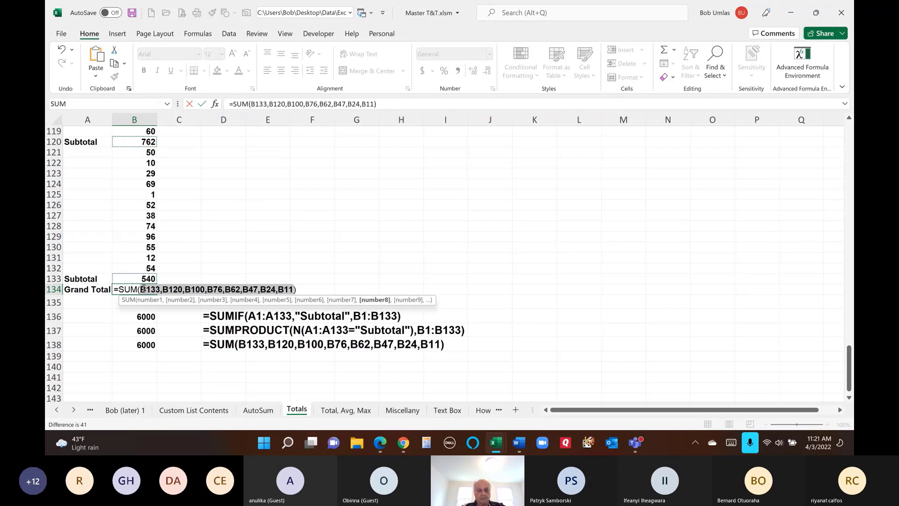
{"action": "key", "text": "Escape"}
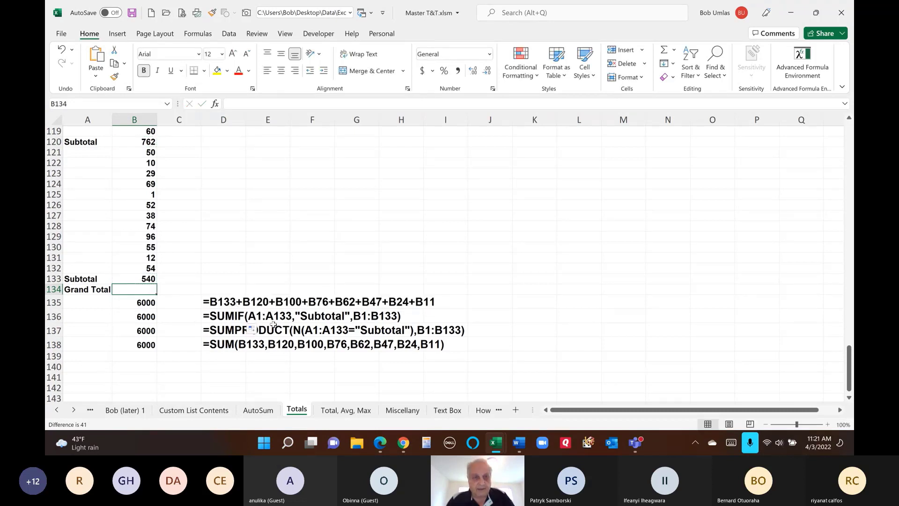
{"action": "type", "text": "="}
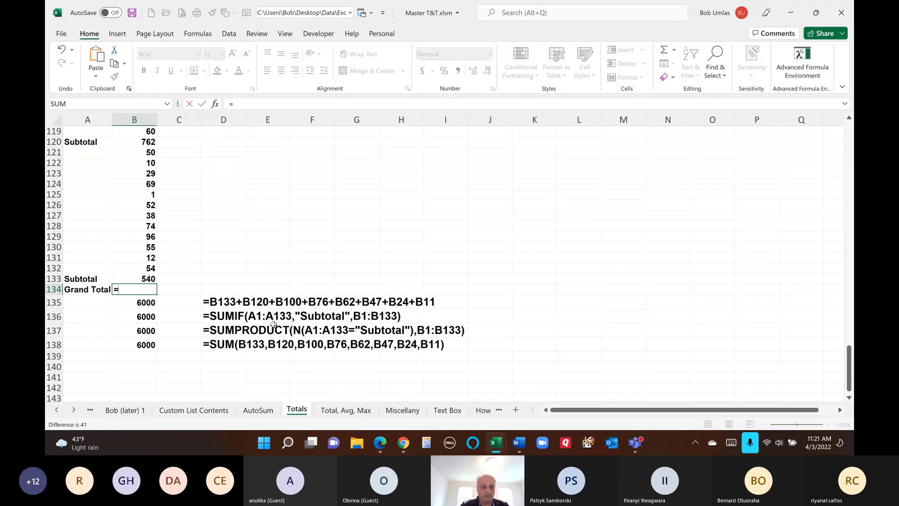
{"action": "type", "text": "sum"}
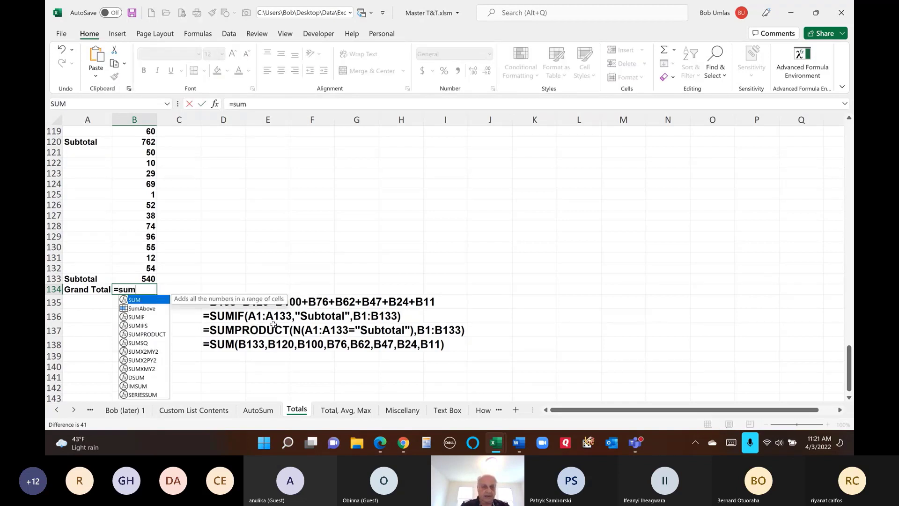
{"action": "type", "text": "(b"}
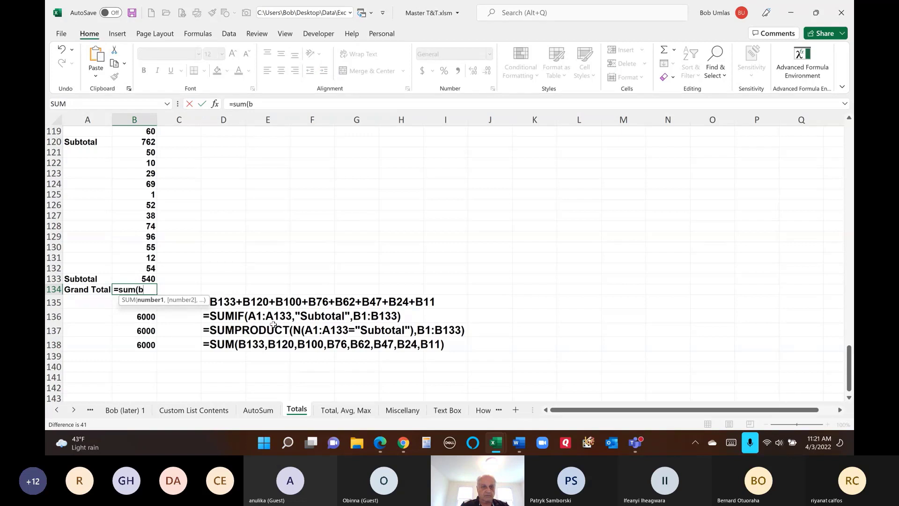
{"action": "type", "text": "1\"B133"}
{"action": "key", "text": "BackSpace"}
{"action": "key", "text": "BackSpace"}
{"action": "key", "text": "BackSpace"}
{"action": "key", "text": "BackSpace"}
{"action": "key", "text": "BackSpace"}
{"action": "type", "text": ":b133)"}
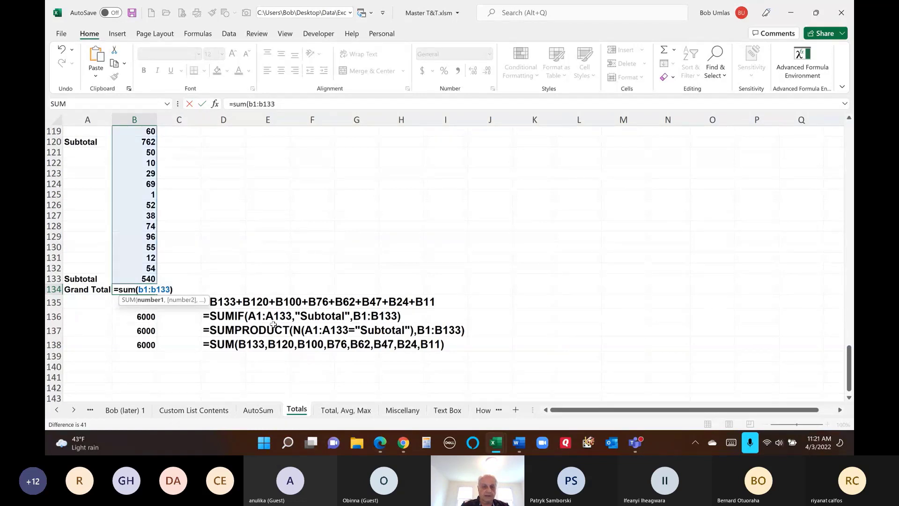
{"action": "type", "text": "/2"}
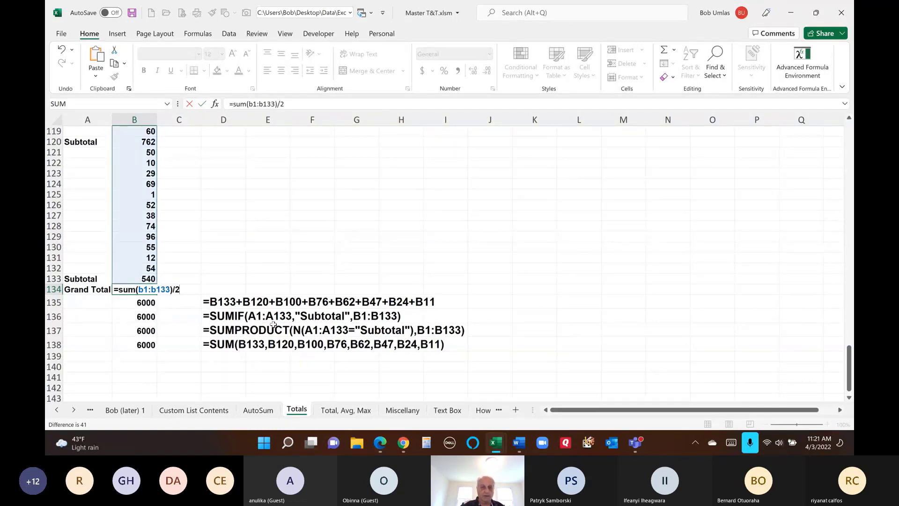
{"action": "key", "text": "Return"}
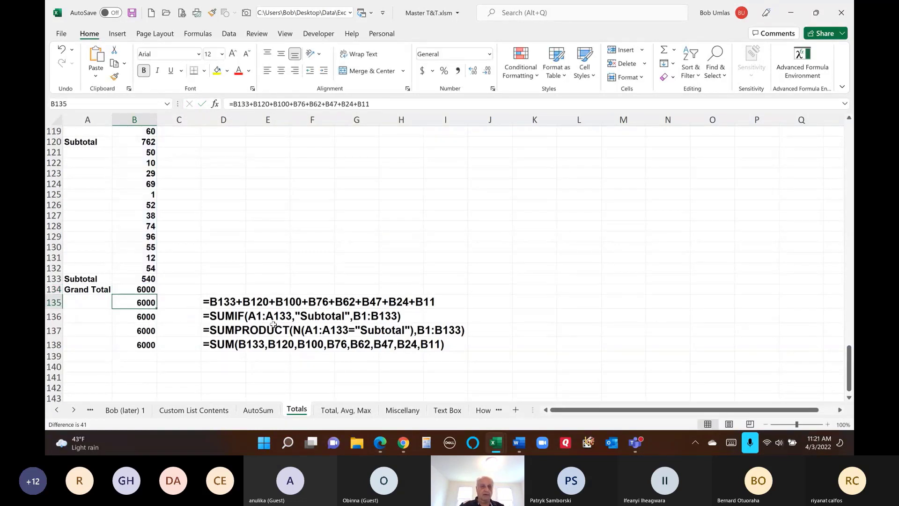
{"action": "left_click", "coordinate": [145, 286]}
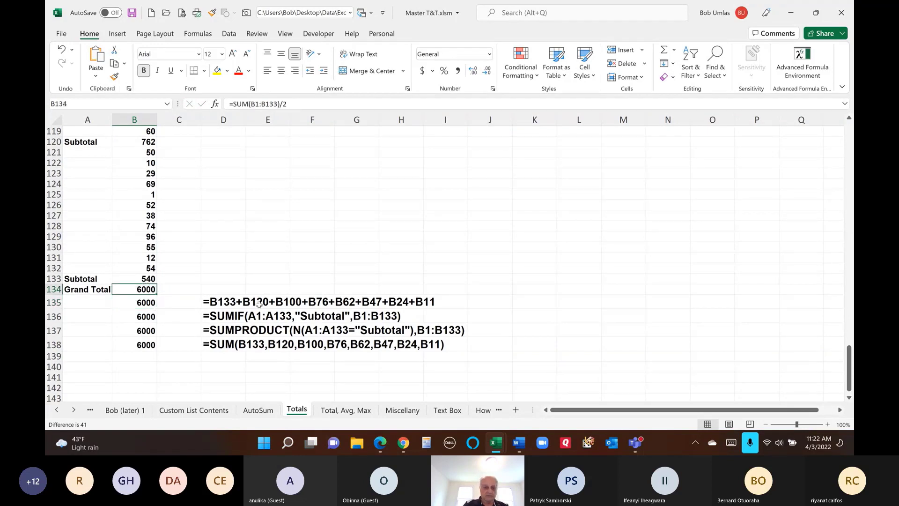
{"action": "key", "text": "ctrl+Up"}
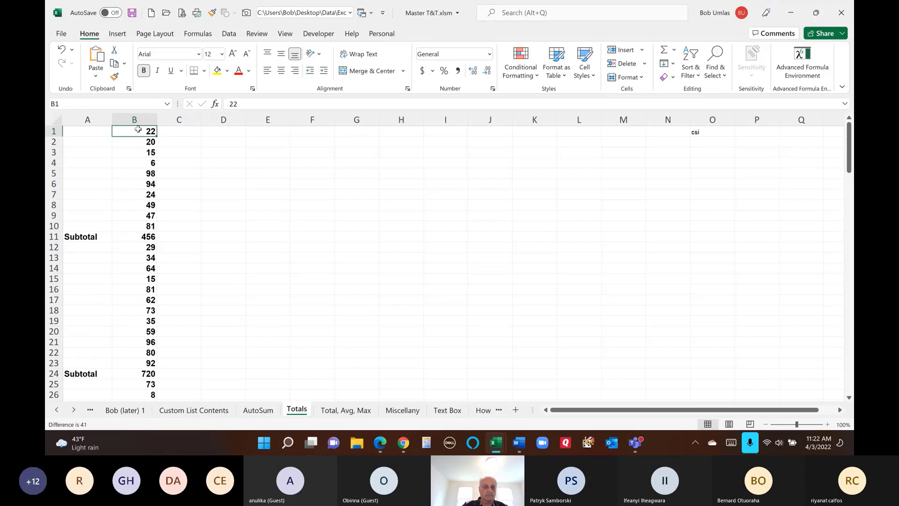
{"action": "left_click_drag", "start_coordinate": [136, 129], "coordinate": [139, 227]}
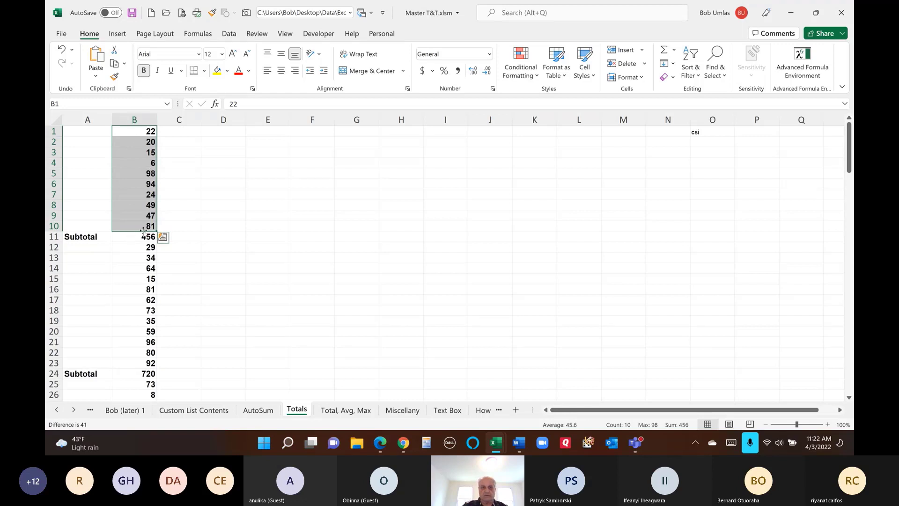
{"action": "left_click", "coordinate": [135, 239]}
{"action": "left_click_drag", "start_coordinate": [135, 240], "coordinate": [187, 237]}
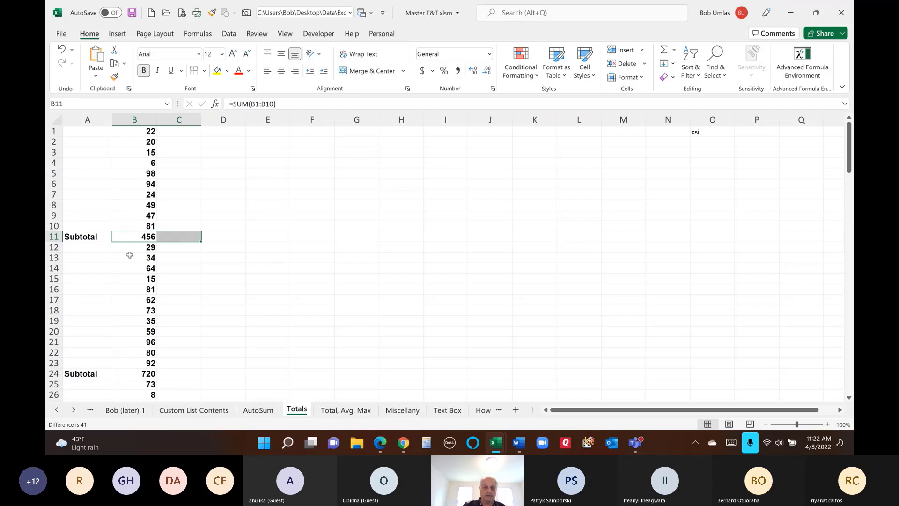
{"action": "left_click_drag", "start_coordinate": [130, 248], "coordinate": [135, 362]}
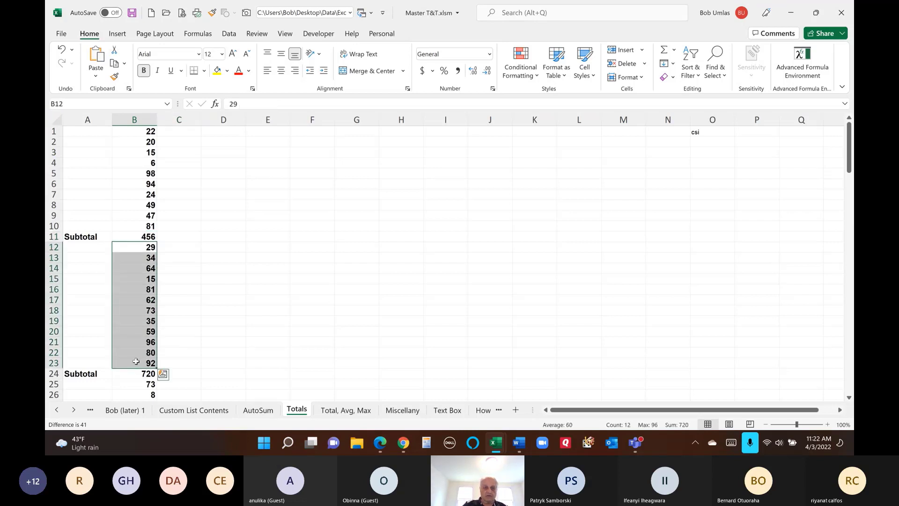
{"action": "scroll", "coordinate": [147, 307], "scroll_direction": "down", "scroll_amount": 2}
{"action": "double_click", "coordinate": [140, 310]}
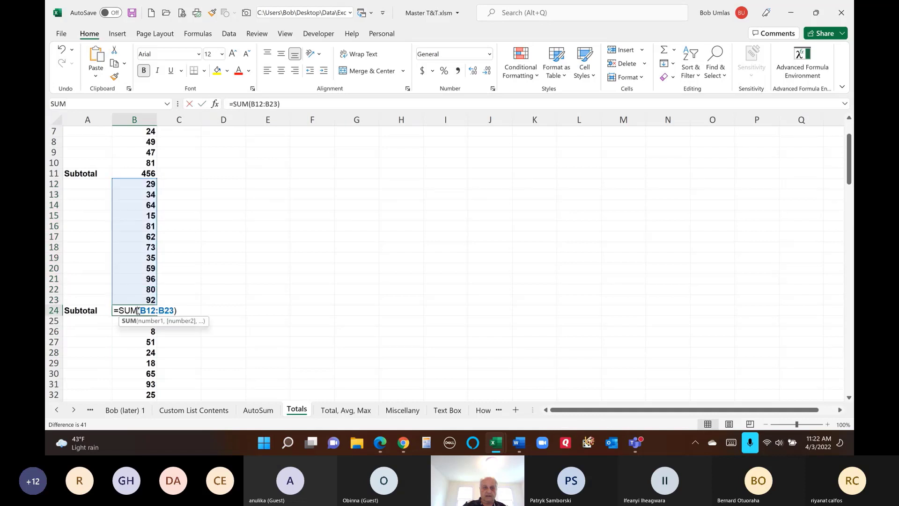
{"action": "key", "text": "Escape"}
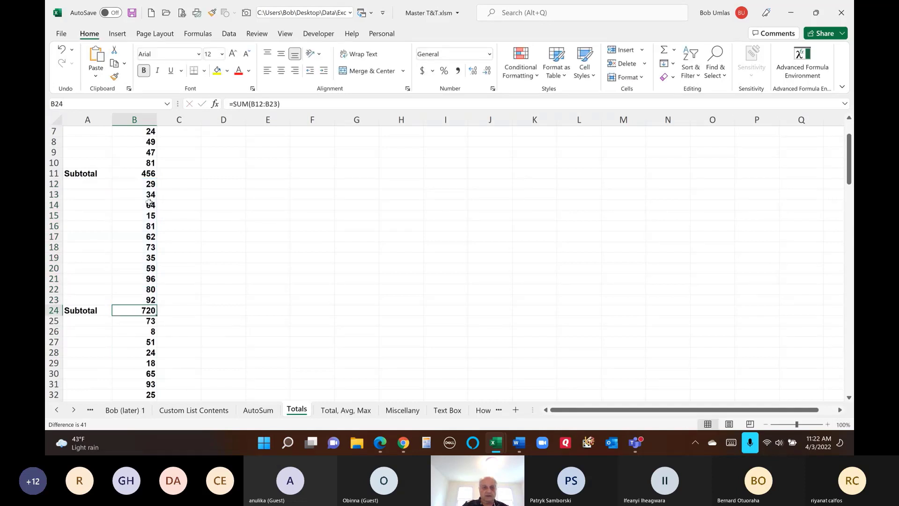
{"action": "left_click_drag", "start_coordinate": [145, 184], "coordinate": [149, 300]}
{"action": "left_click", "coordinate": [149, 310]}
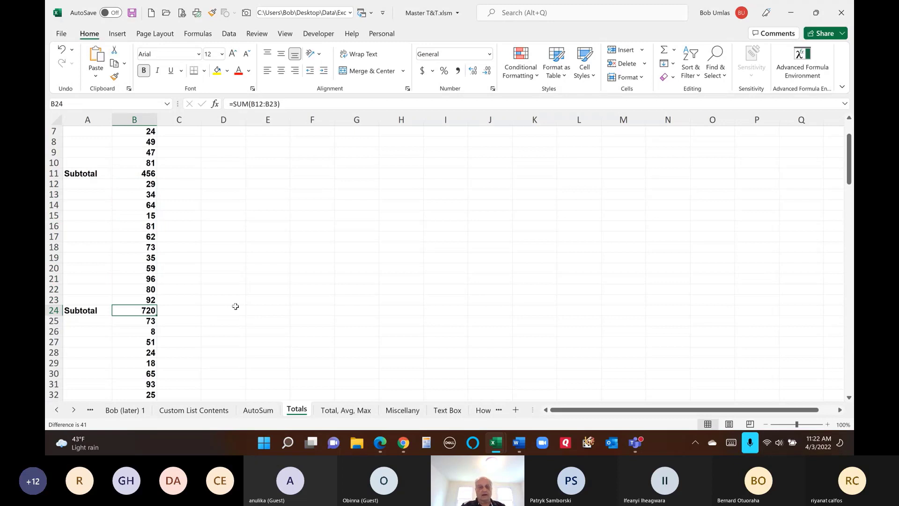
{"action": "scroll", "coordinate": [208, 265], "scroll_direction": "down", "scroll_amount": 1}
{"action": "scroll", "coordinate": [209, 265], "scroll_direction": "down", "scroll_amount": 14}
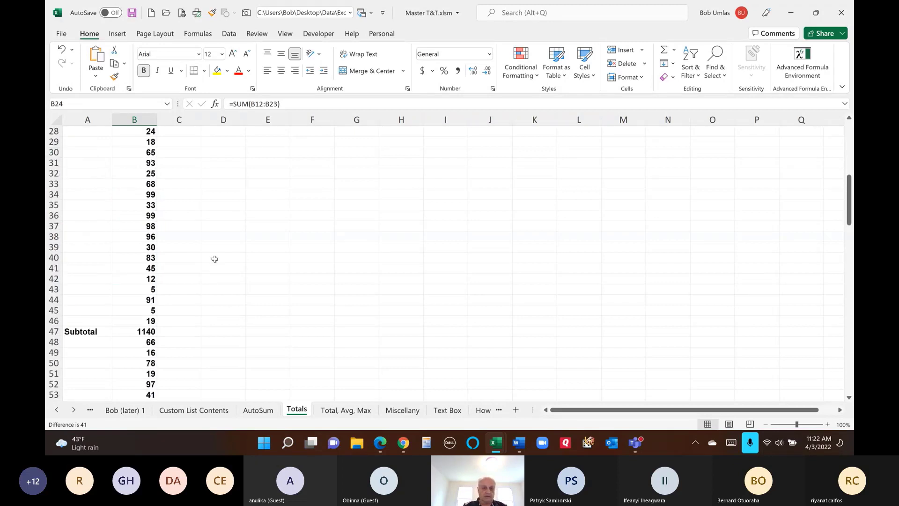
{"action": "scroll", "coordinate": [218, 260], "scroll_direction": "up", "scroll_amount": 8}
{"action": "scroll", "coordinate": [218, 260], "scroll_direction": "up", "scroll_amount": 9}
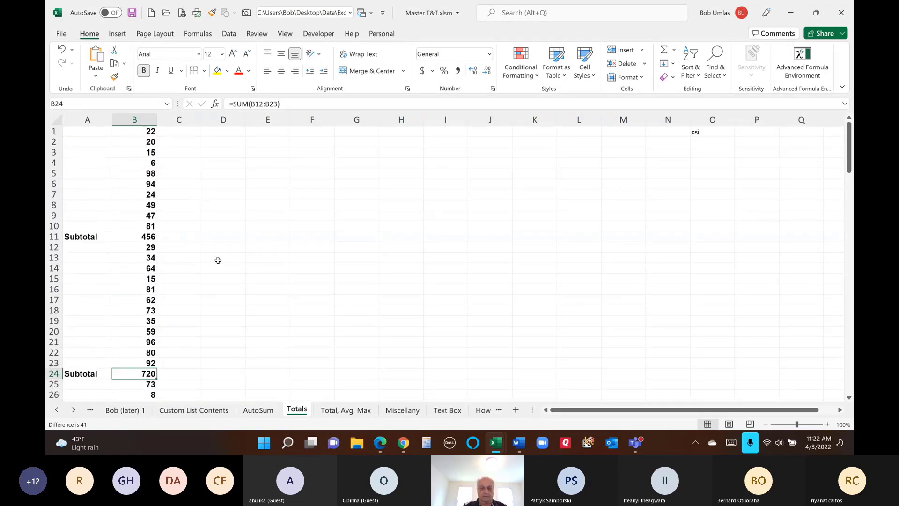
- On the Total, Avg, Max sheet, AutoSum Person1's scores in G2 to get 372
{"action": "left_click", "coordinate": [335, 413]}
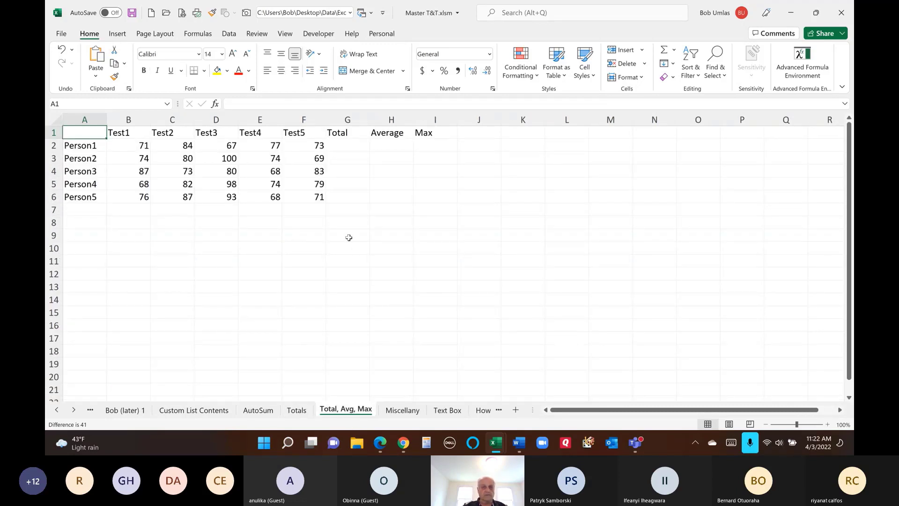
{"action": "left_click", "coordinate": [334, 145]}
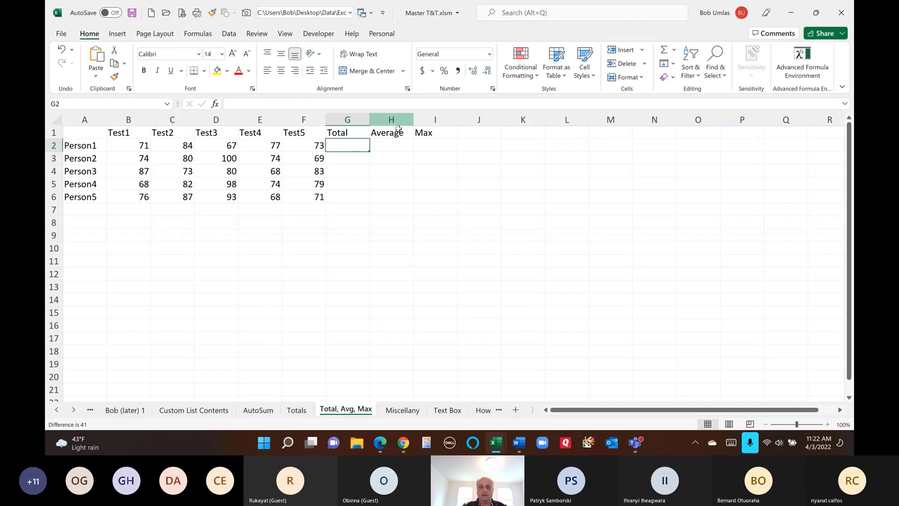
{"action": "left_click_drag", "start_coordinate": [340, 147], "coordinate": [418, 144]}
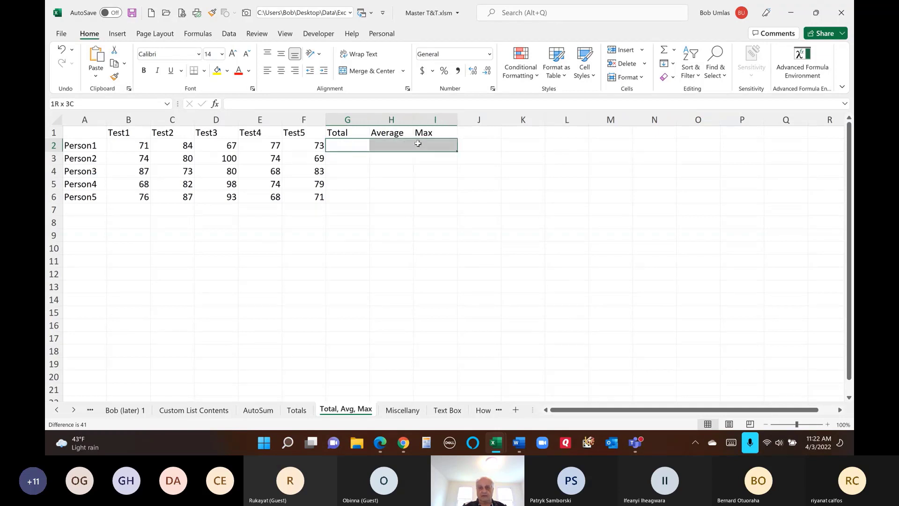
{"action": "left_click", "coordinate": [345, 146]}
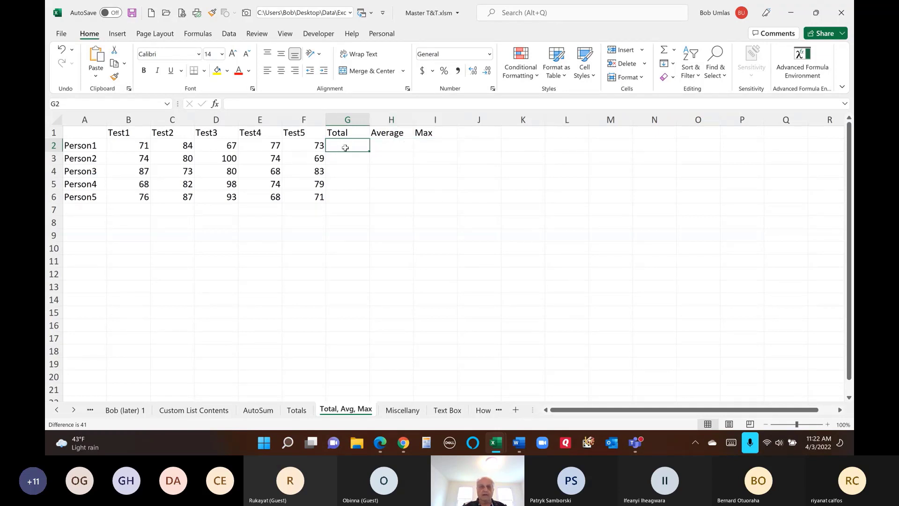
{"action": "left_click", "coordinate": [664, 51]}
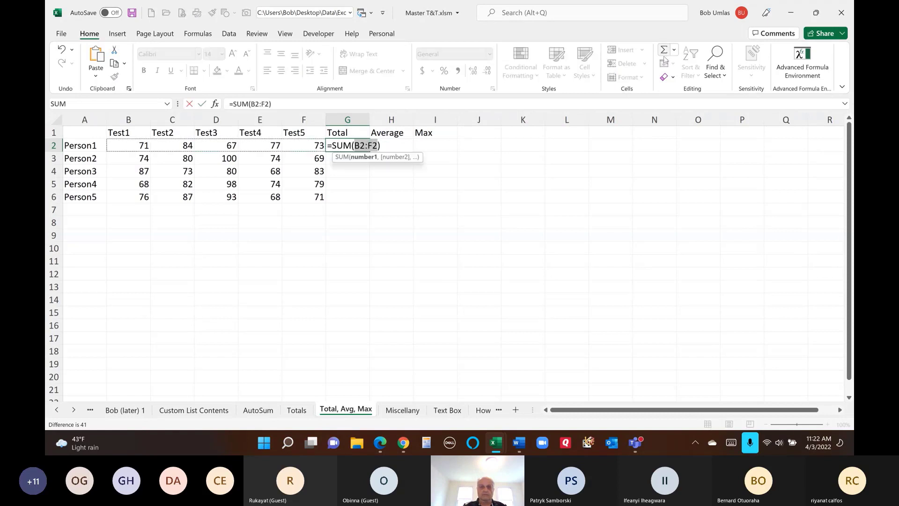
{"action": "key", "text": "Return"}
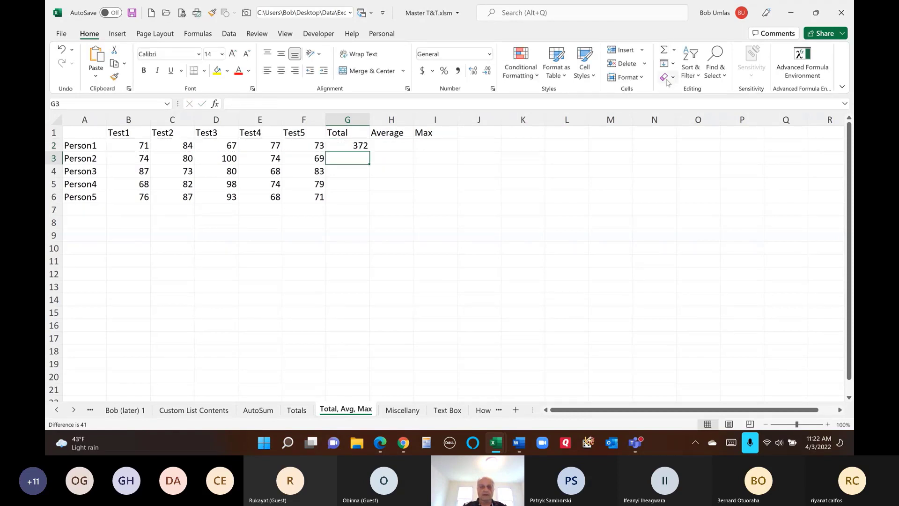
- Start an AutoSum Average of Person1's row in H2
{"action": "left_click", "coordinate": [387, 146]}
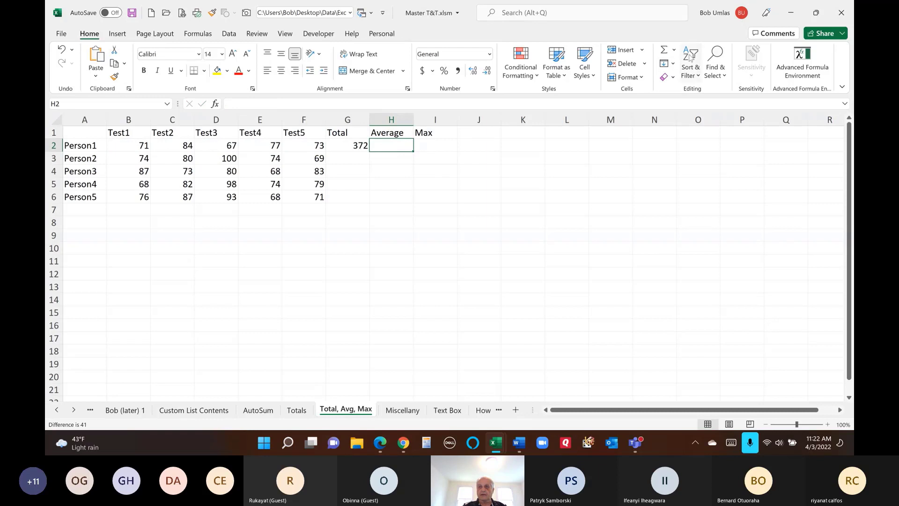
{"action": "left_click", "coordinate": [675, 51]}
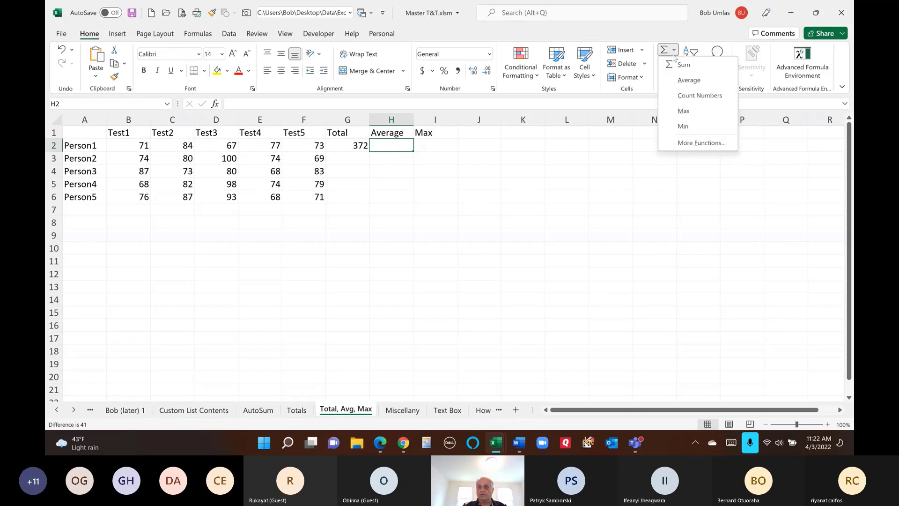
{"action": "left_click", "coordinate": [688, 82]}
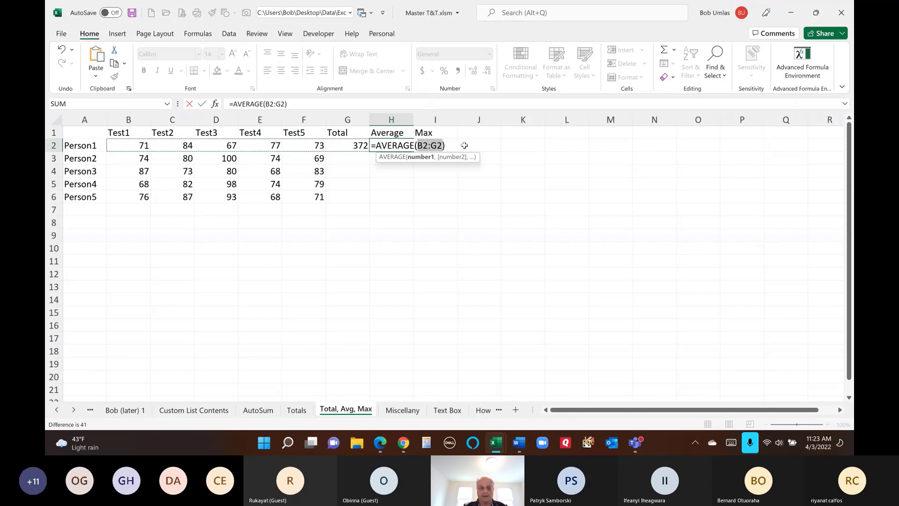
- Replace H2 with an AutoSum Average of Person1's scores B2:F2 and check the formula
{"action": "key", "text": "Escape"}
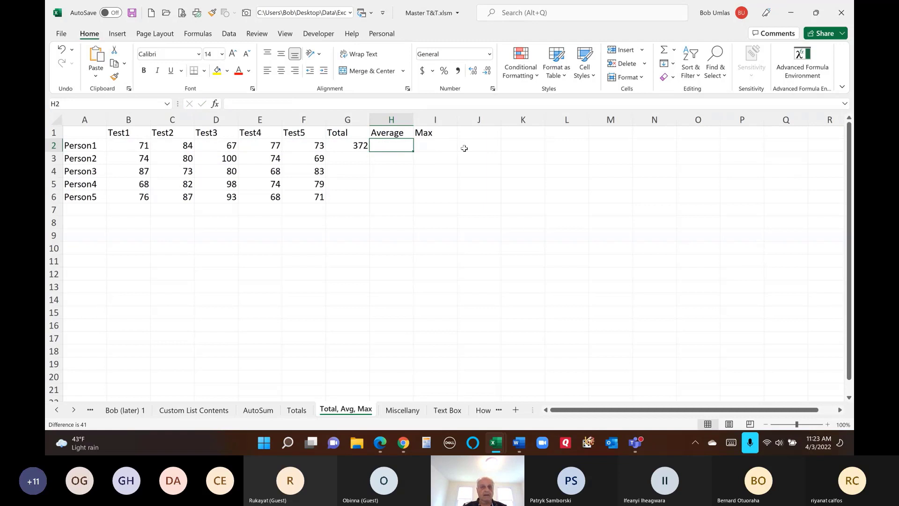
{"action": "left_click_drag", "start_coordinate": [135, 145], "coordinate": [302, 146]}
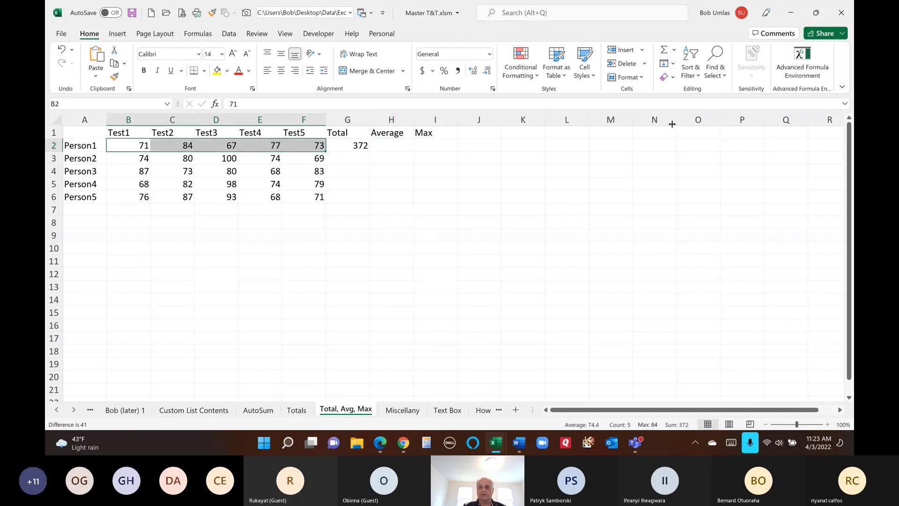
{"action": "left_click", "coordinate": [674, 50]}
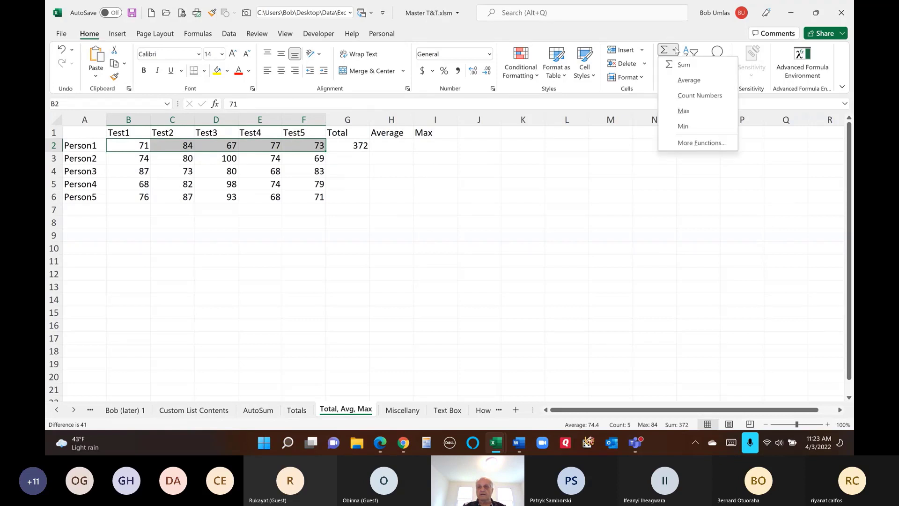
{"action": "left_click", "coordinate": [680, 81]}
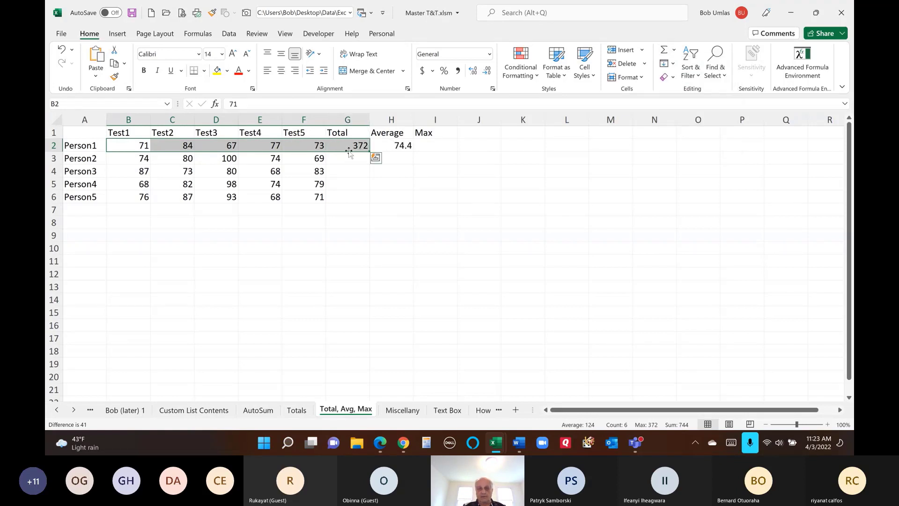
{"action": "left_click", "coordinate": [396, 146]}
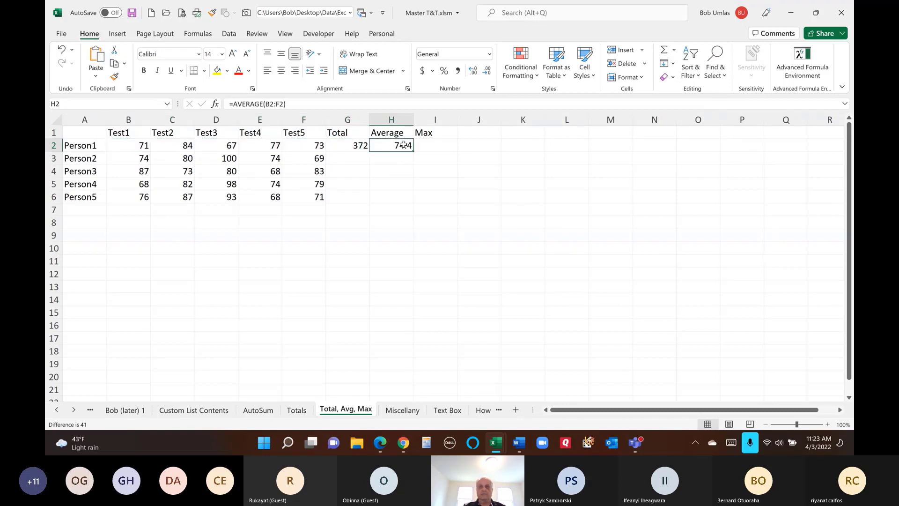
{"action": "double_click", "coordinate": [382, 146]}
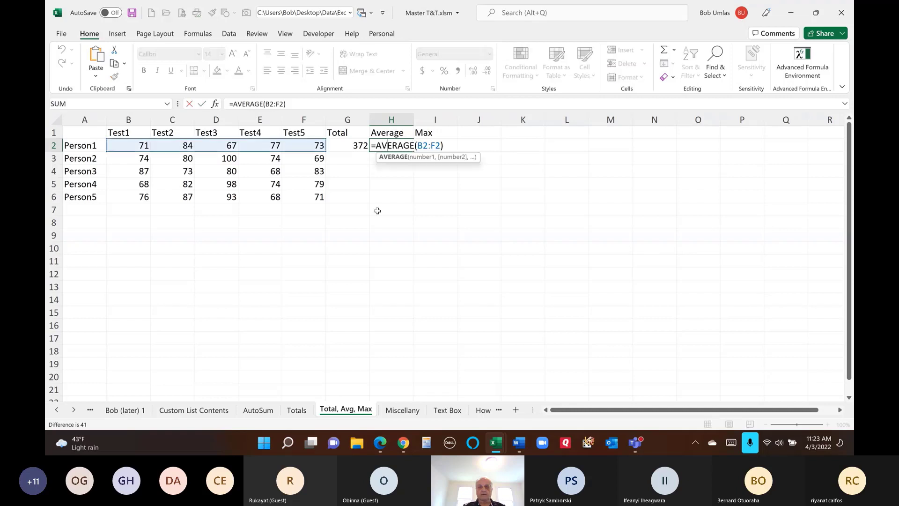
{"action": "key", "text": "Escape"}
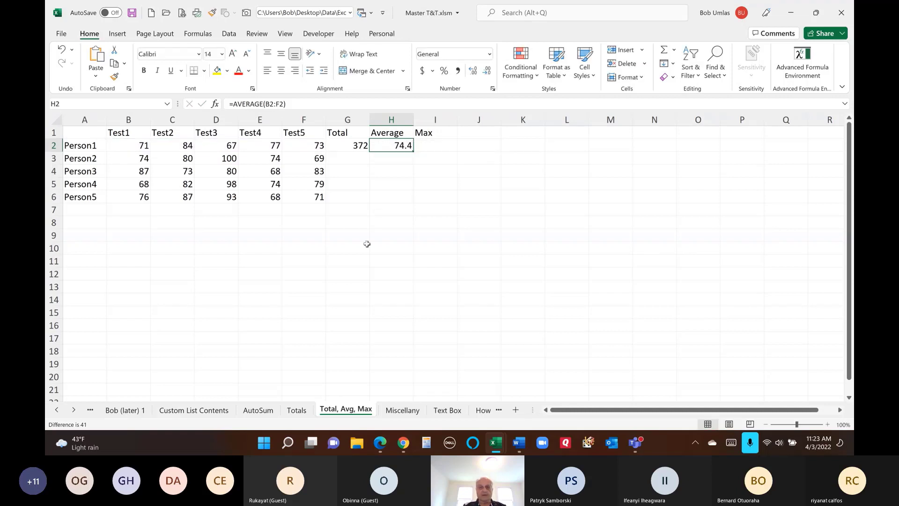
- Add Person1's Max in I2, then fill Total, Average and Max down to row 6
{"action": "left_click_drag", "start_coordinate": [127, 147], "coordinate": [319, 147]}
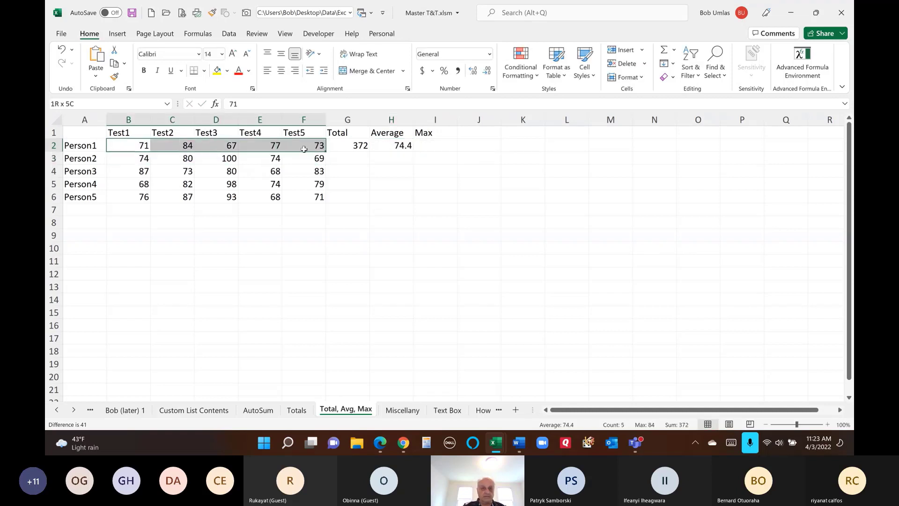
{"action": "left_click", "coordinate": [673, 49]}
{"action": "left_click", "coordinate": [683, 111]}
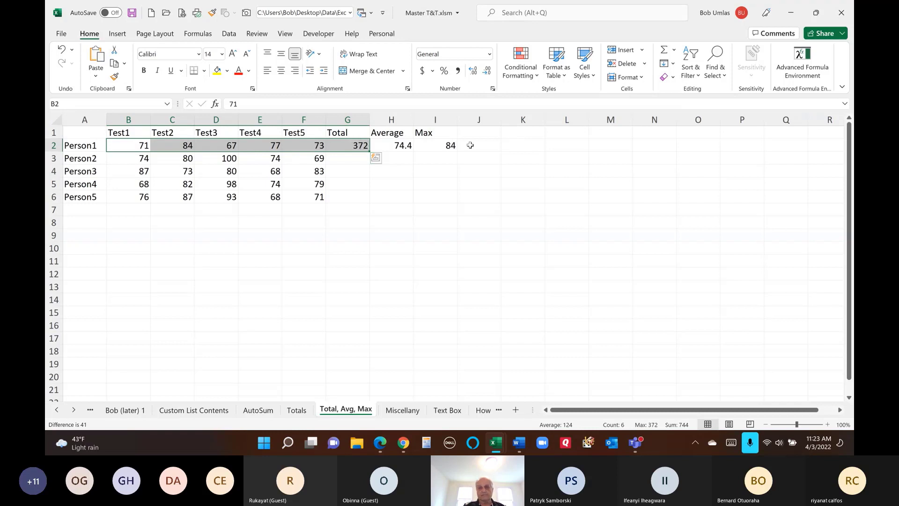
{"action": "left_click", "coordinate": [449, 146]}
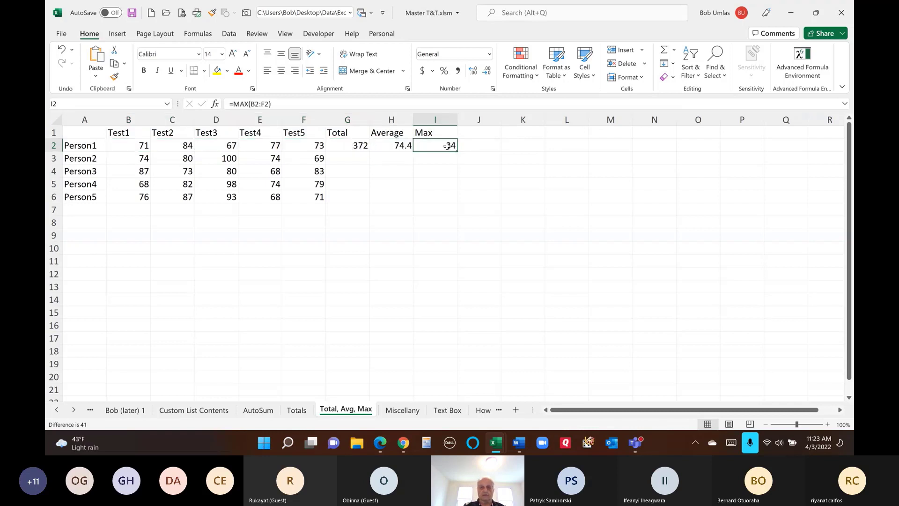
{"action": "left_click_drag", "start_coordinate": [360, 146], "coordinate": [445, 147]}
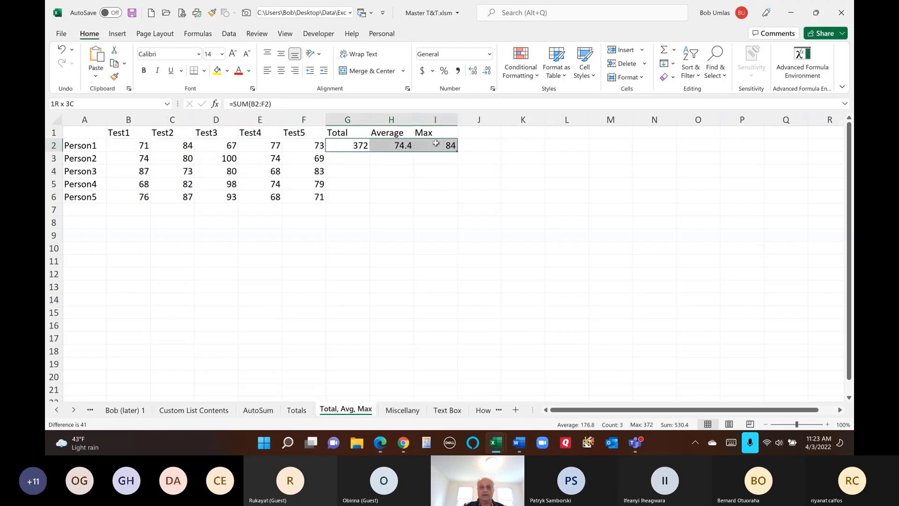
{"action": "double_click", "coordinate": [457, 151]}
{"action": "left_click", "coordinate": [527, 202]}
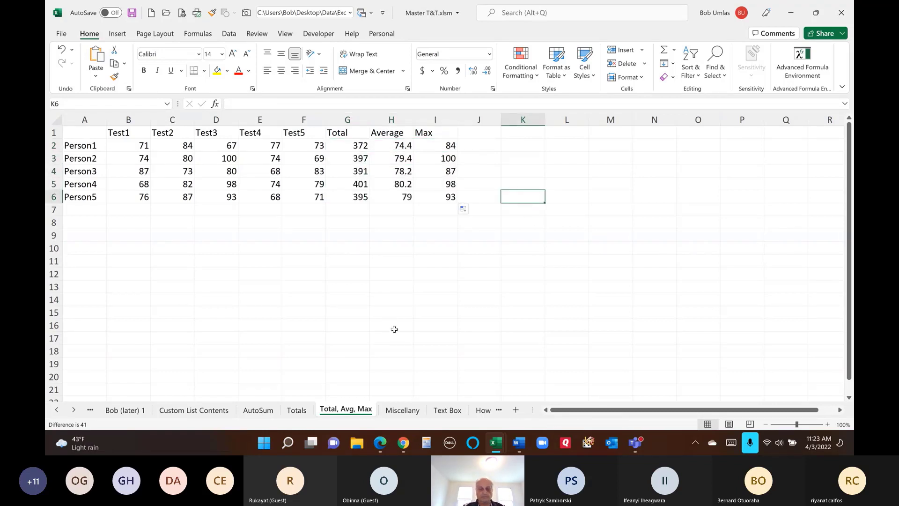
- On the Miscellany sheet, jump to R3C5 and then to R1000C1000 via the Name Box
{"action": "left_click", "coordinate": [404, 410]}
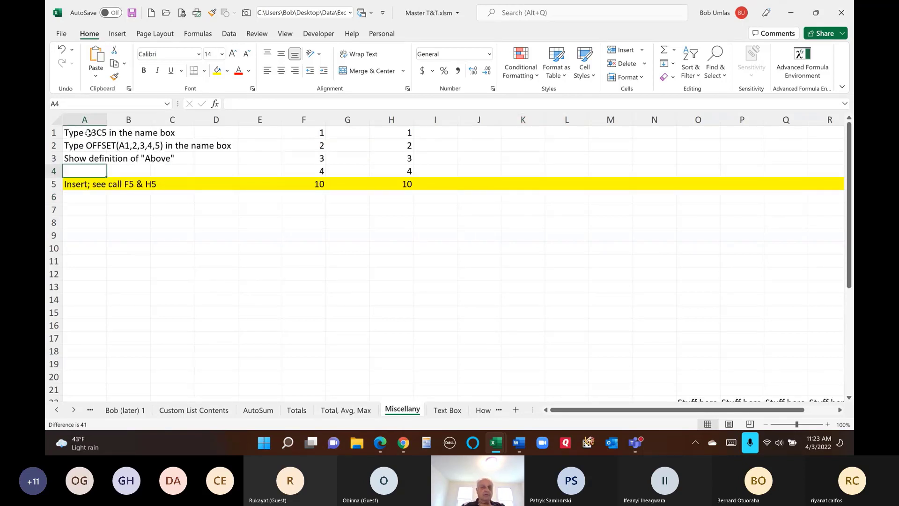
{"action": "left_click", "coordinate": [82, 102]}
{"action": "type", "text": "r3c5"}
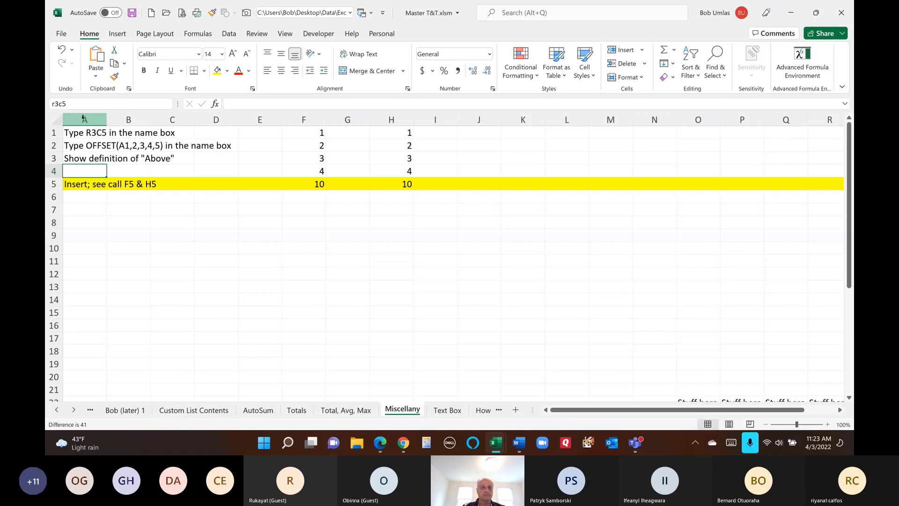
{"action": "key", "text": "Return"}
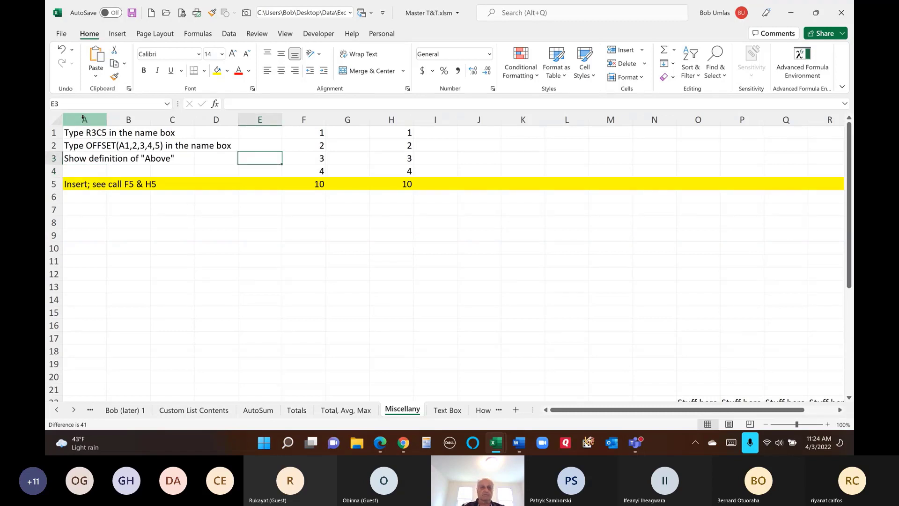
{"action": "left_click", "coordinate": [79, 104]}
{"action": "type", "text": "r1000c1000"}
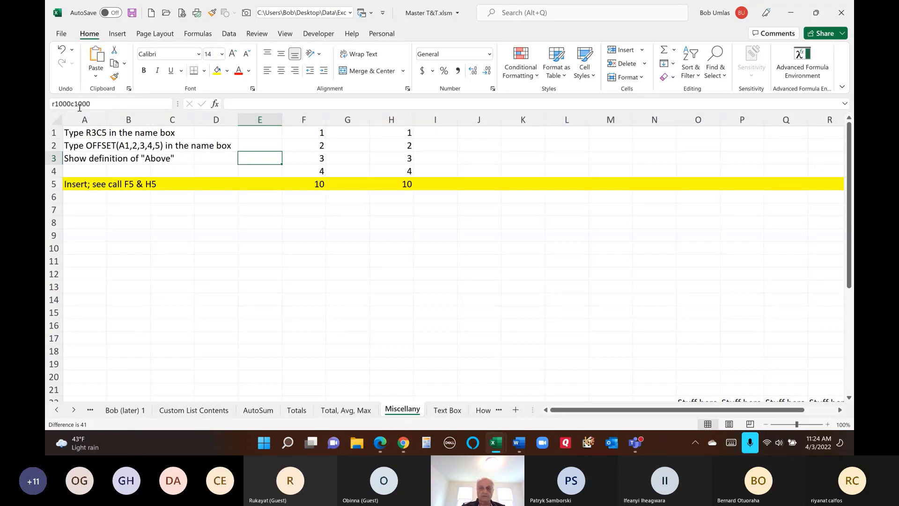
{"action": "key", "text": "Return"}
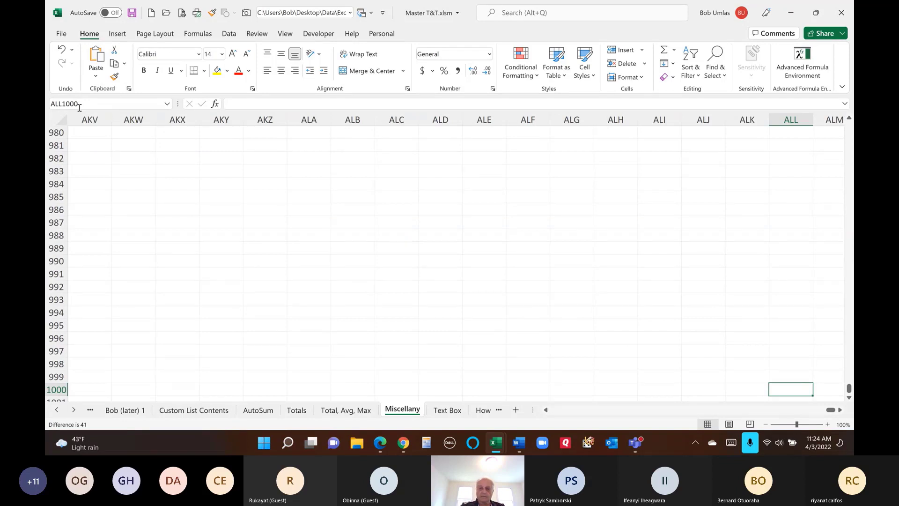
- Return to A1 and start entering offset(a1,2,3,4,5) in the Name Box
{"action": "key", "text": "ctrl+Home"}
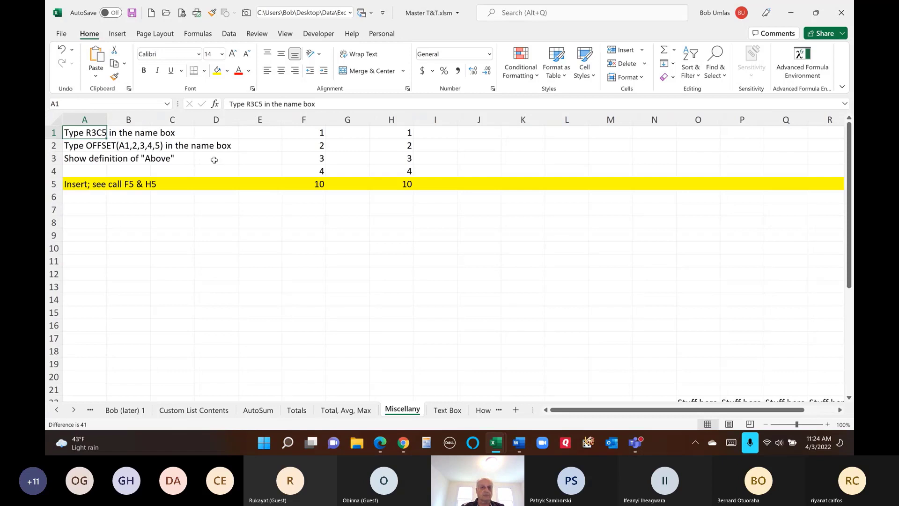
{"action": "left_click", "coordinate": [95, 142]}
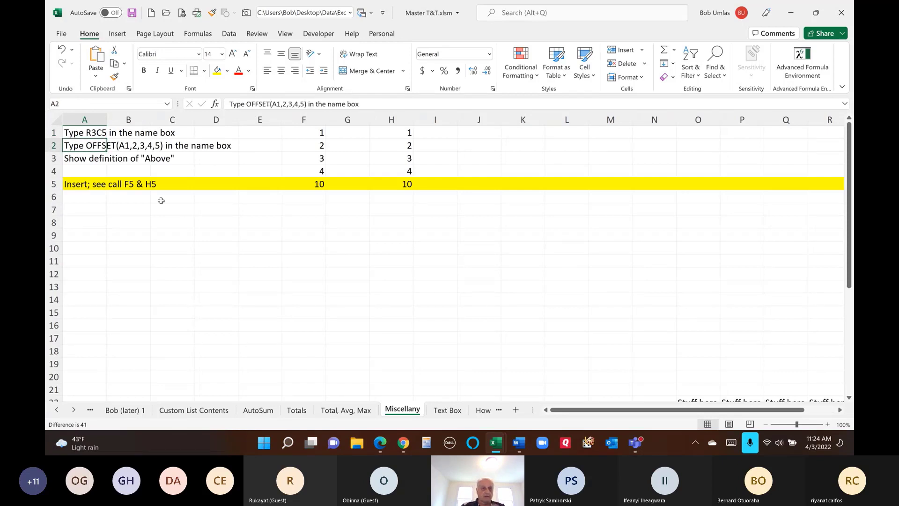
{"action": "left_click", "coordinate": [74, 104]}
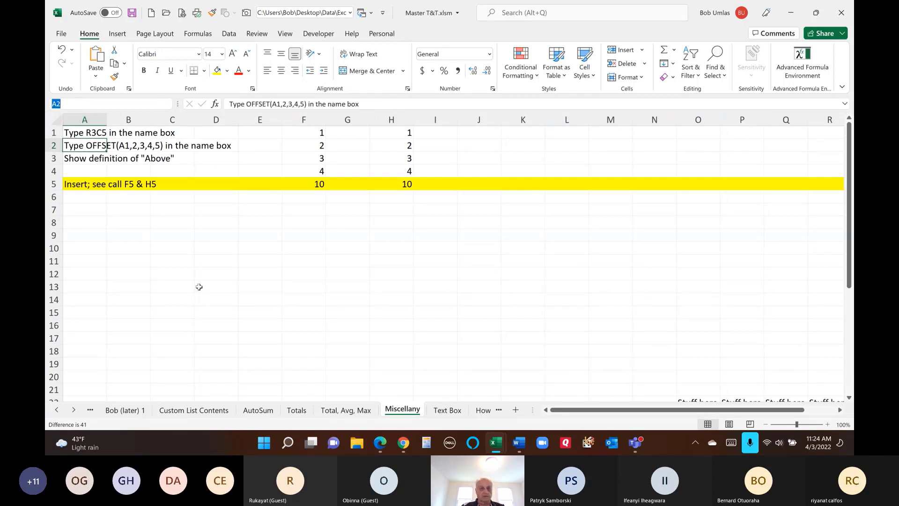
{"action": "type", "text": "offset(a1,2,3,4,5"}
- Select the OFFSET range D3:H6 and fill it light blue
{"action": "key", "text": "Return"}
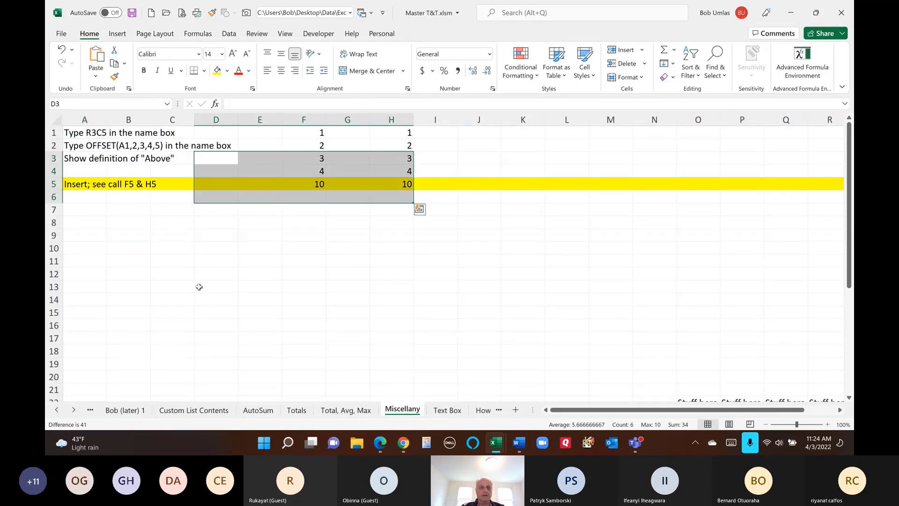
{"action": "left_click", "coordinate": [227, 70]}
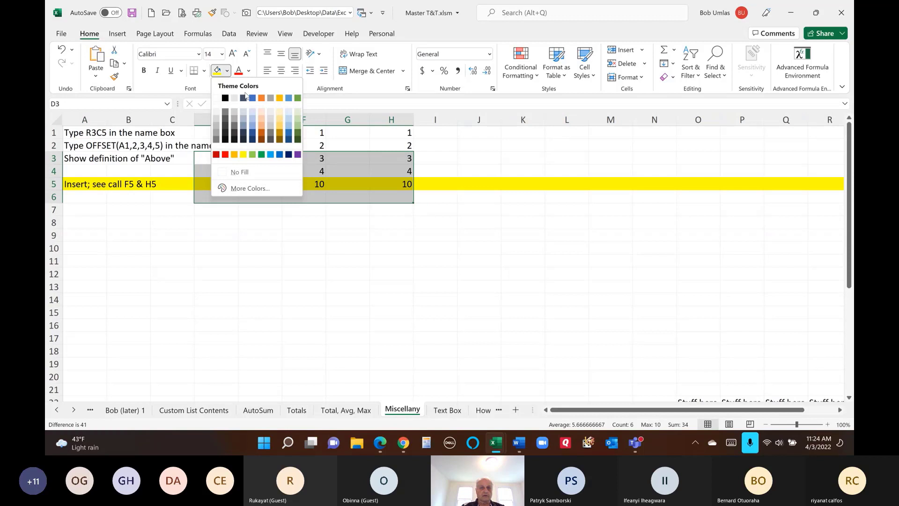
{"action": "left_click", "coordinate": [251, 119]}
{"action": "left_click", "coordinate": [206, 232]}
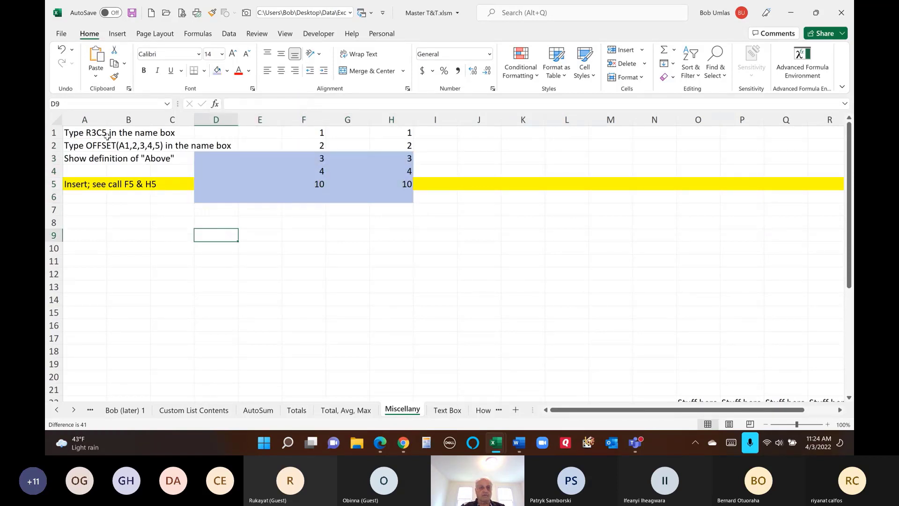
- Step through the instructions and inspect the sum formulas in F5 and H5
{"action": "left_click", "coordinate": [82, 135]}
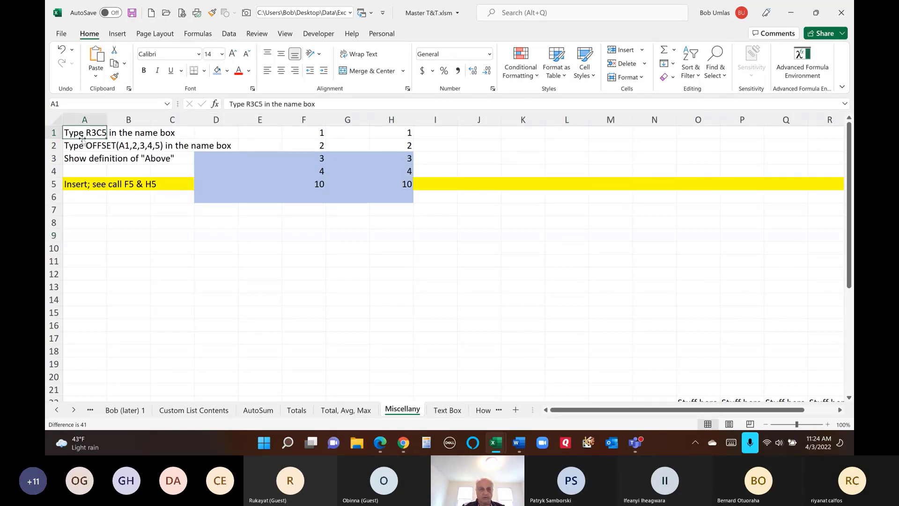
{"action": "key", "text": "Down"}
{"action": "key", "text": "Down"}
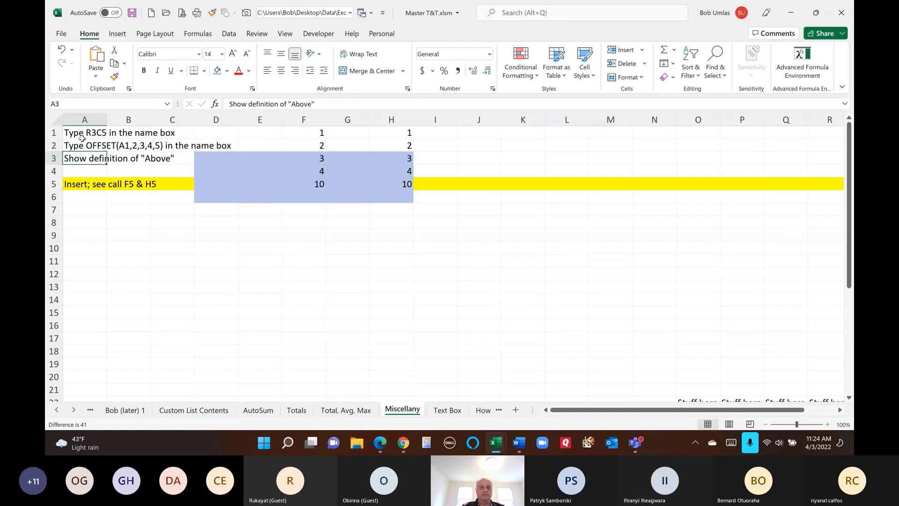
{"action": "key", "text": "Right"}
{"action": "key", "text": "Right"}
{"action": "key", "text": "Right"}
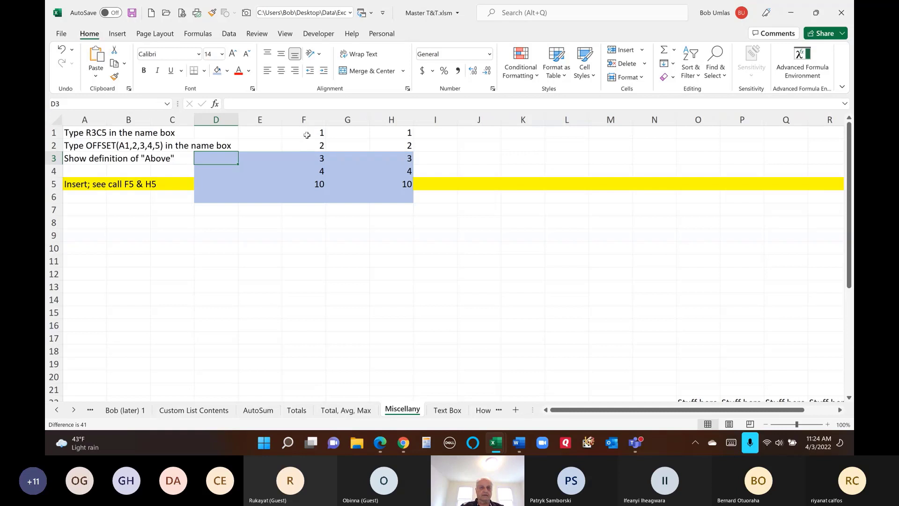
{"action": "left_click", "coordinate": [305, 186]}
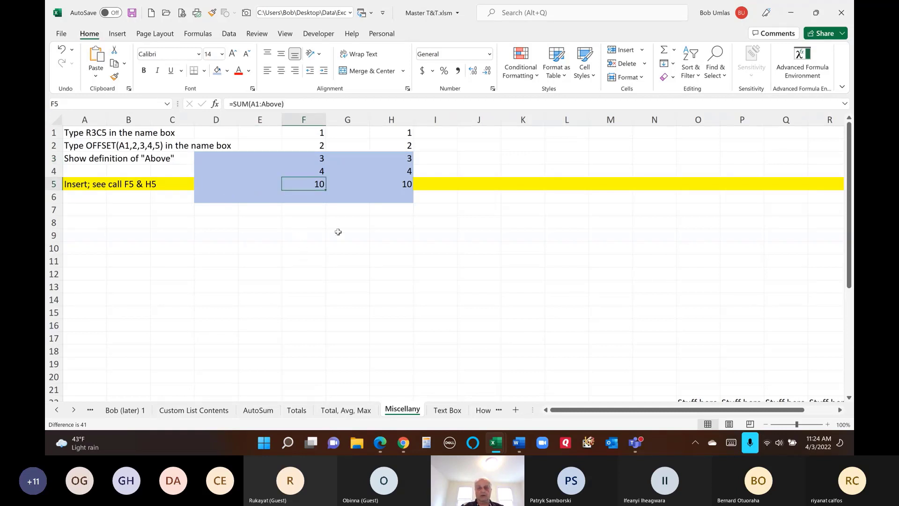
{"action": "left_click", "coordinate": [384, 183]}
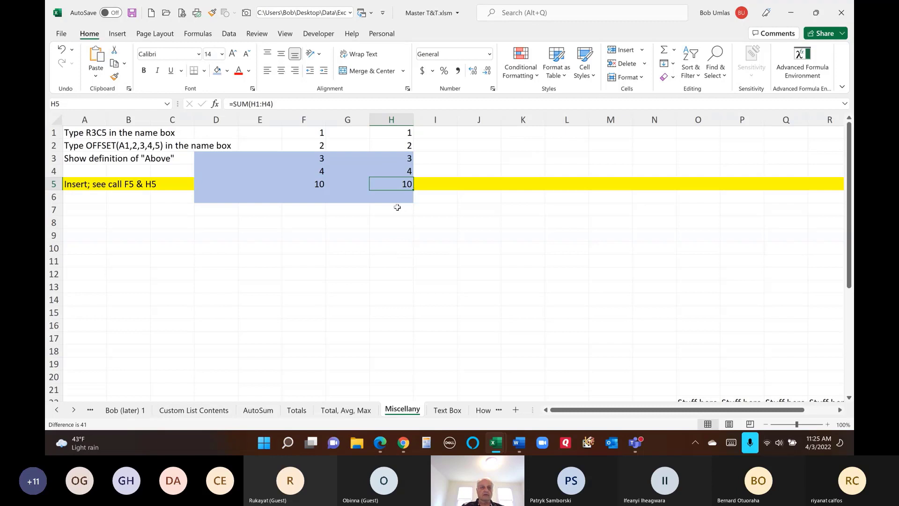
- Insert a blank row 5 and check the sum formulas now in F6 and H6
{"action": "left_click", "coordinate": [53, 183]}
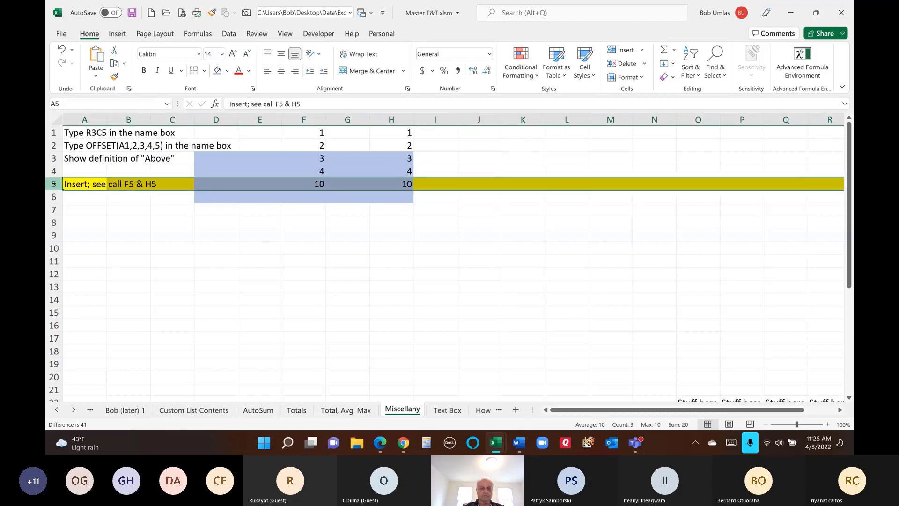
{"action": "key", "text": "ctrl+shift+plus"}
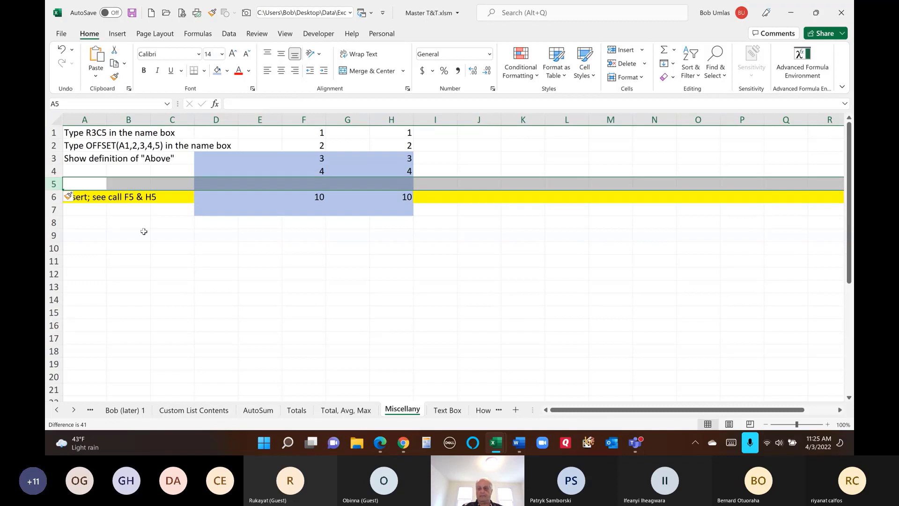
{"action": "left_click", "coordinate": [165, 235]}
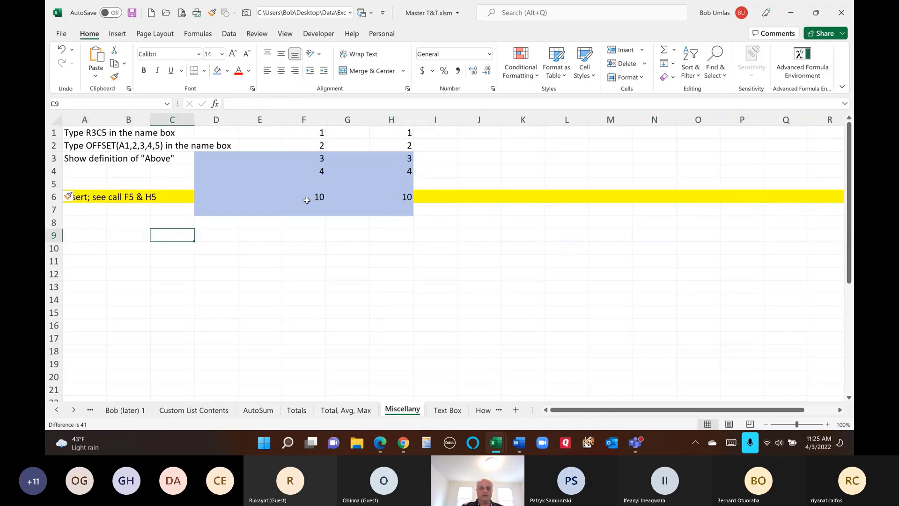
{"action": "left_click", "coordinate": [313, 198]}
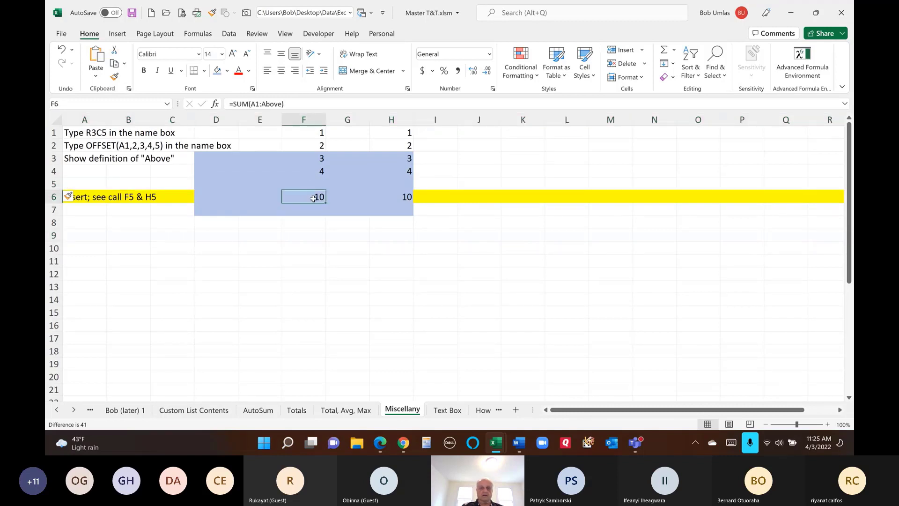
{"action": "left_click", "coordinate": [397, 196]}
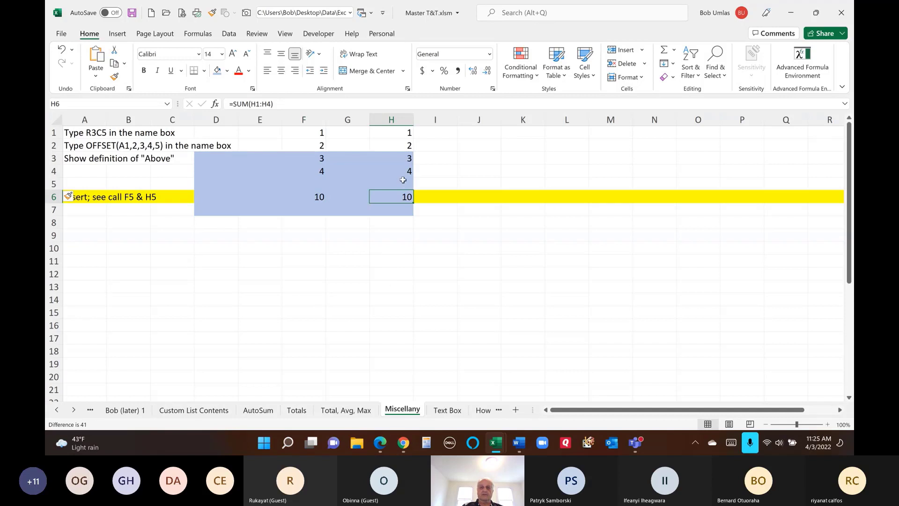
{"action": "double_click", "coordinate": [399, 197]}
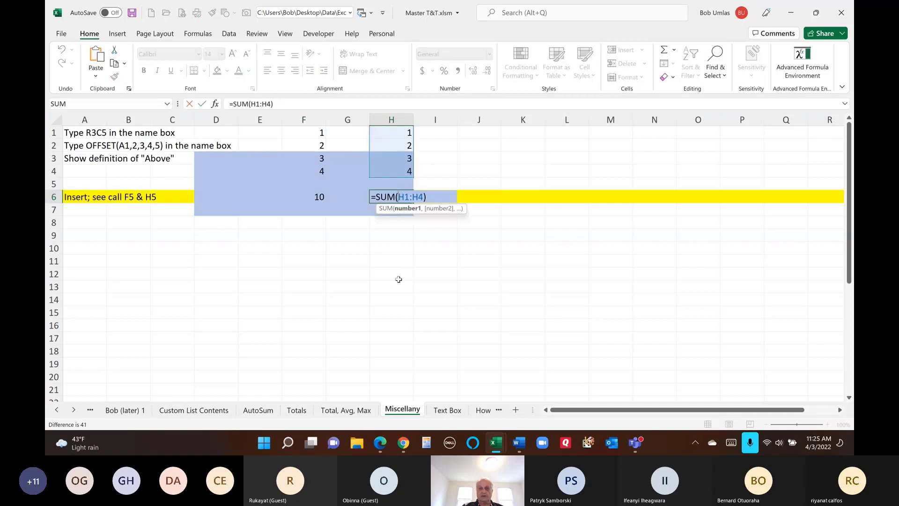
{"action": "key", "text": "Escape"}
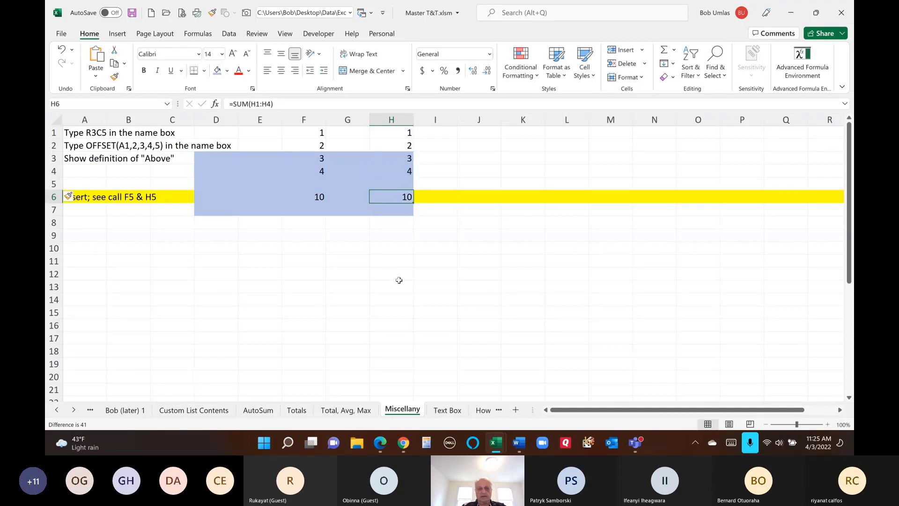
- Enter 5 in H5, undoing and redoing the row insert along the way
{"action": "left_click", "coordinate": [396, 181]}
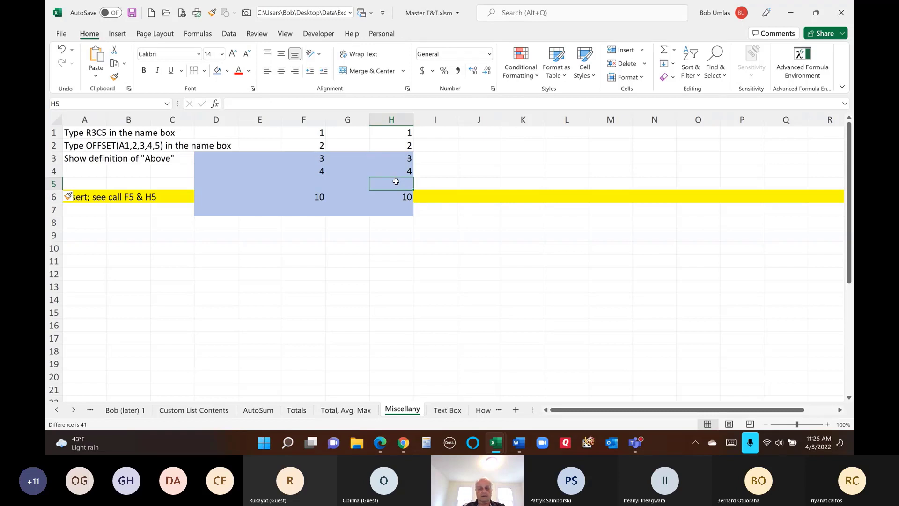
{"action": "type", "text": "5"}
{"action": "key", "text": "Return"}
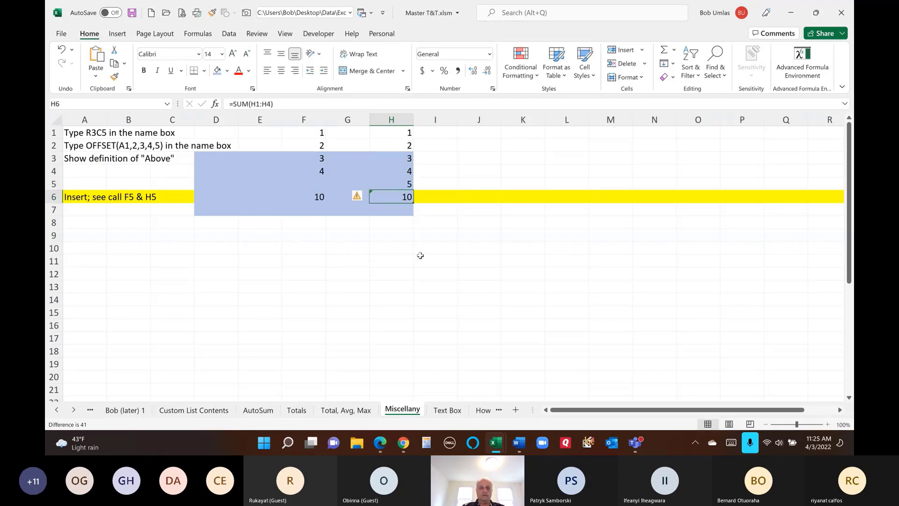
{"action": "key", "text": "ctrl+z"}
{"action": "key", "text": "ctrl+z"}
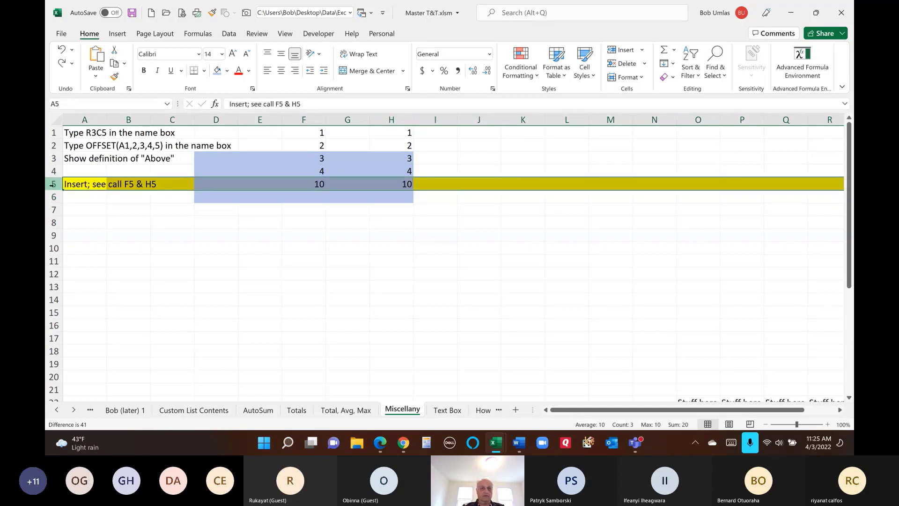
{"action": "key", "text": "ctrl+shift+equal"}
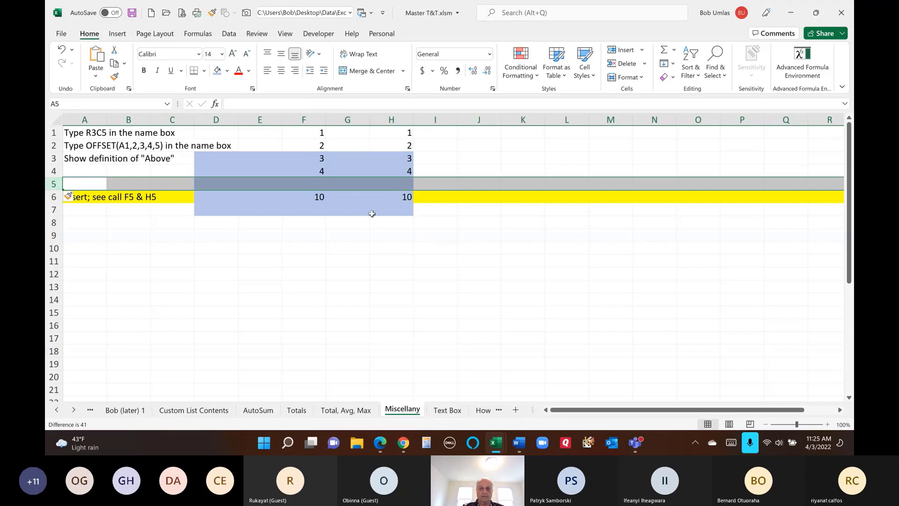
{"action": "left_click", "coordinate": [386, 185]}
{"action": "type", "text": "5"}
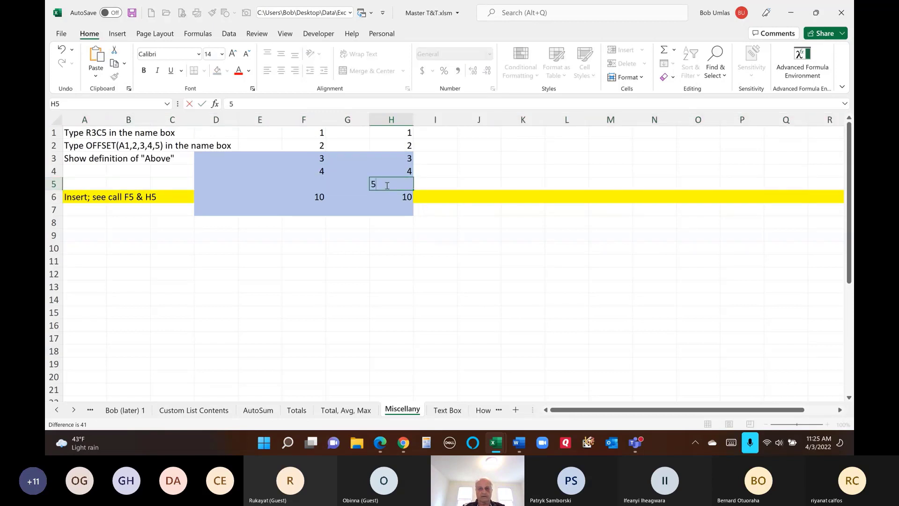
{"action": "key", "text": "Return"}
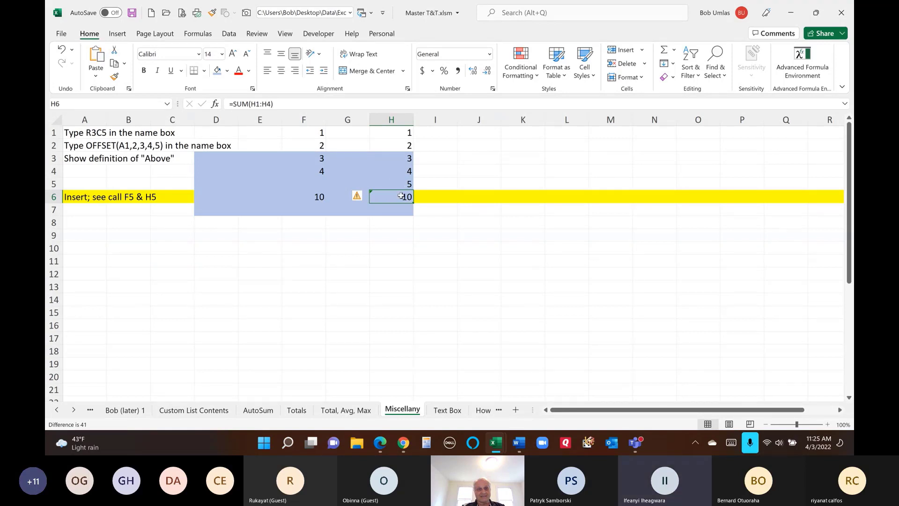
- Check H6's error warning and confirm its sum still covers only H1:H4
{"action": "left_click", "coordinate": [365, 197]}
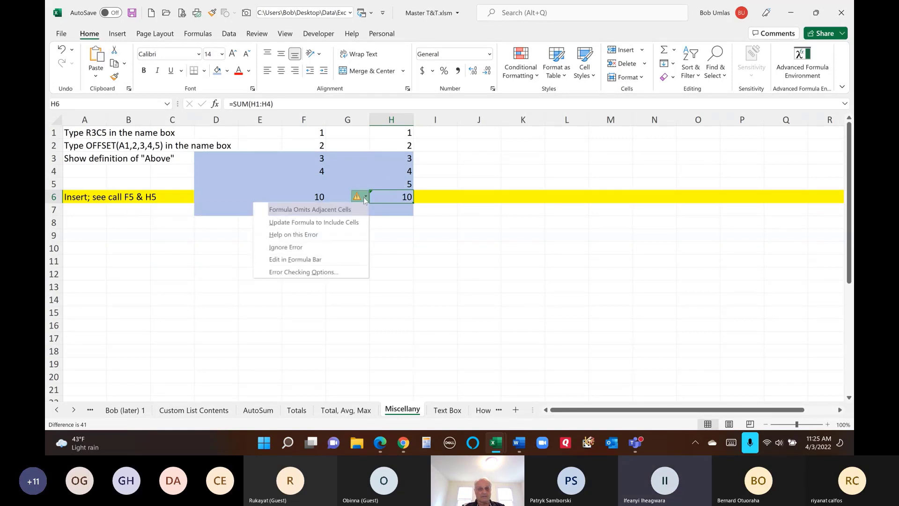
{"action": "left_click", "coordinate": [403, 197]}
{"action": "double_click", "coordinate": [402, 197]}
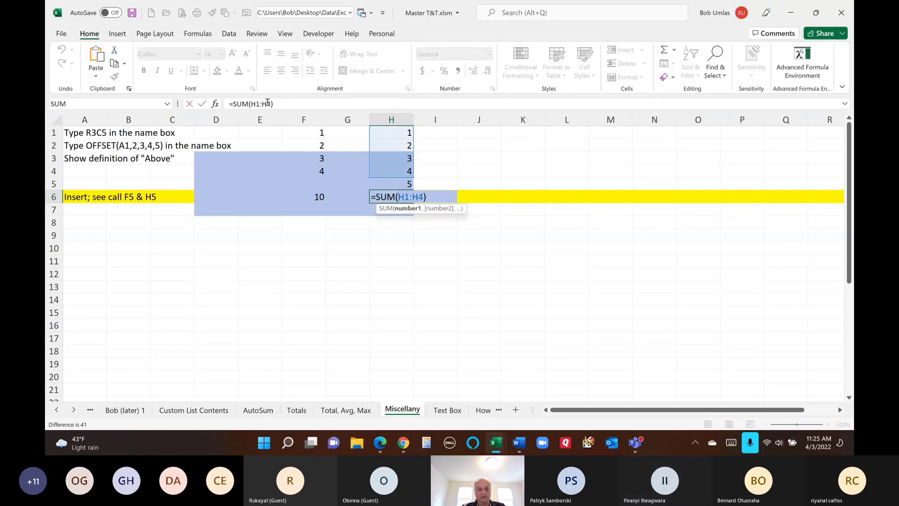
{"action": "key", "text": "Escape"}
{"action": "left_click", "coordinate": [395, 183]}
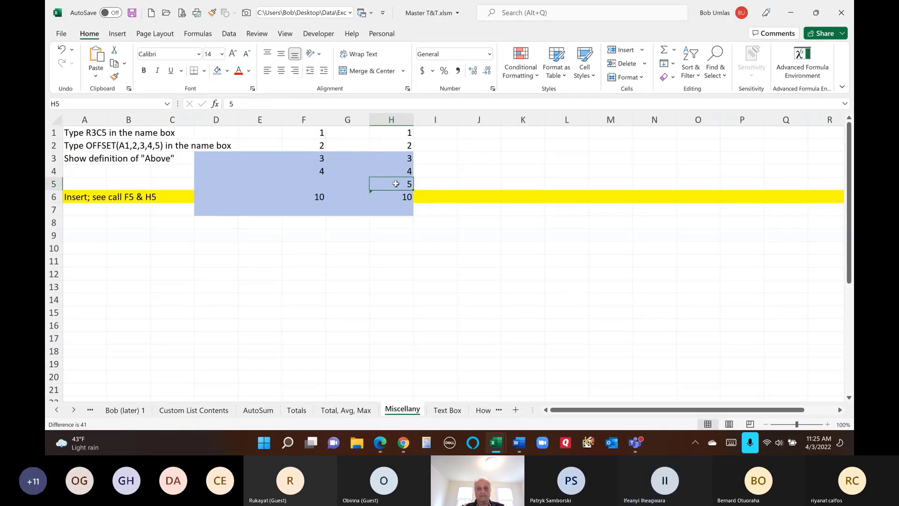
- Enter 5 in F5 and confirm F6's =SUM(A1:Above) now totals 15
{"action": "left_click", "coordinate": [319, 186]}
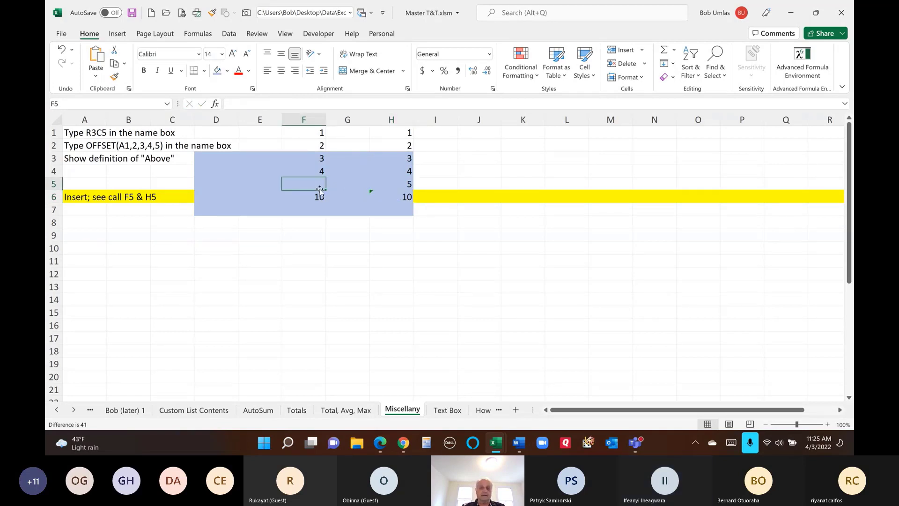
{"action": "type", "text": "5"}
{"action": "key", "text": "Return"}
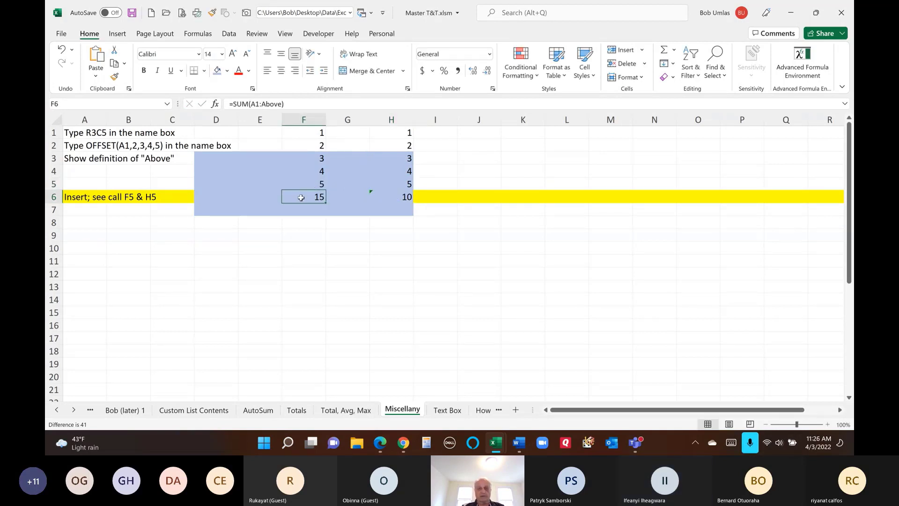
{"action": "double_click", "coordinate": [302, 197]}
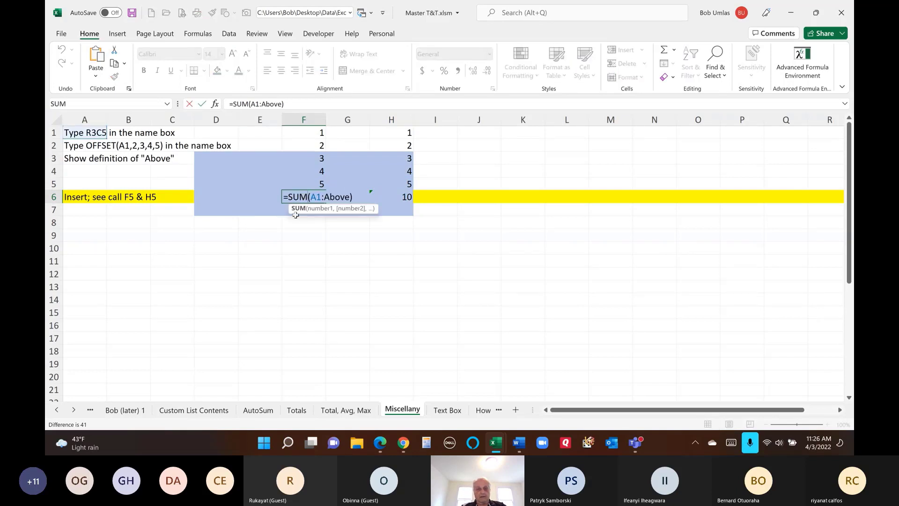
{"action": "key", "text": "Escape"}
{"action": "left_click", "coordinate": [332, 253]}
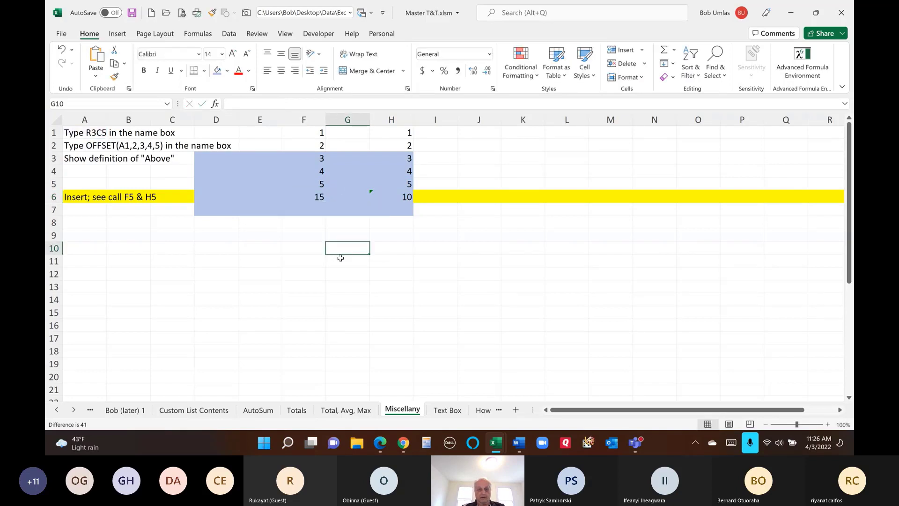
- From G10, Go To the name above, landing one row up
{"action": "key", "text": "F5"}
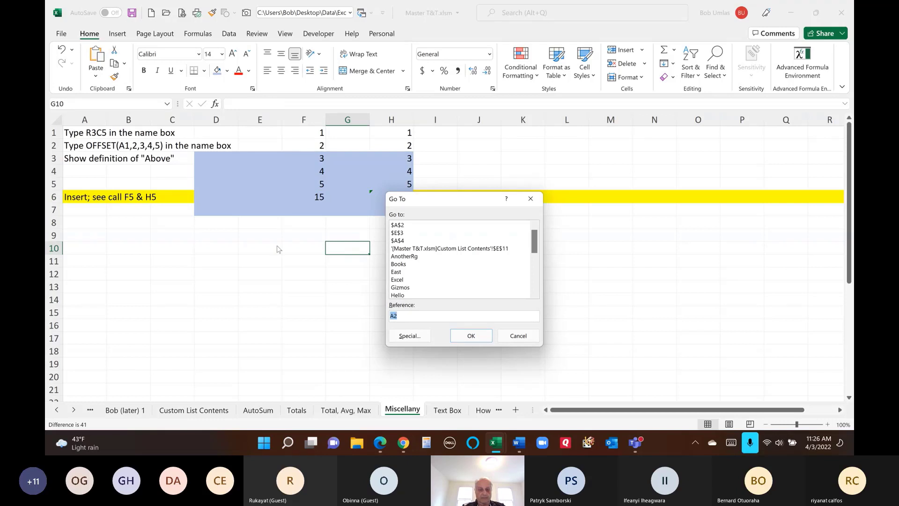
{"action": "type", "text": "above"}
{"action": "left_click", "coordinate": [474, 336]}
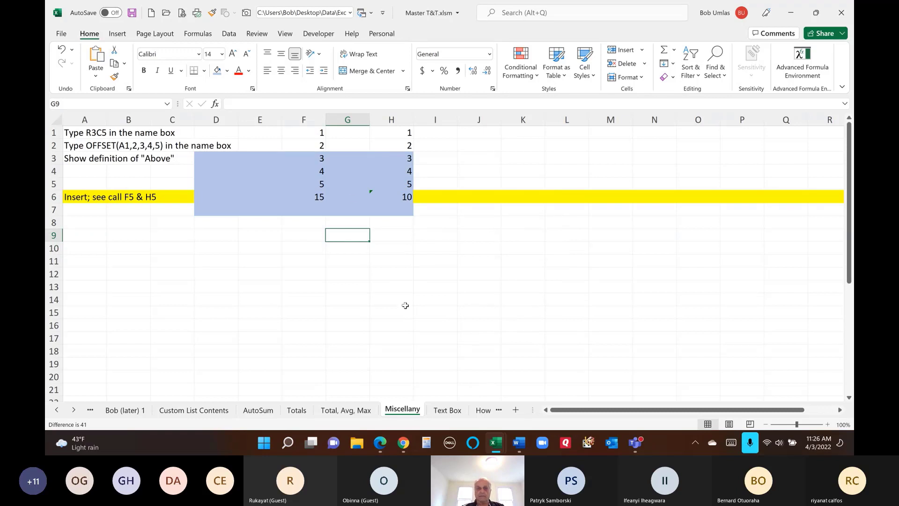
- From G1, Go To above, which wraps to G1048576, then return to A1
{"action": "left_click", "coordinate": [357, 135]}
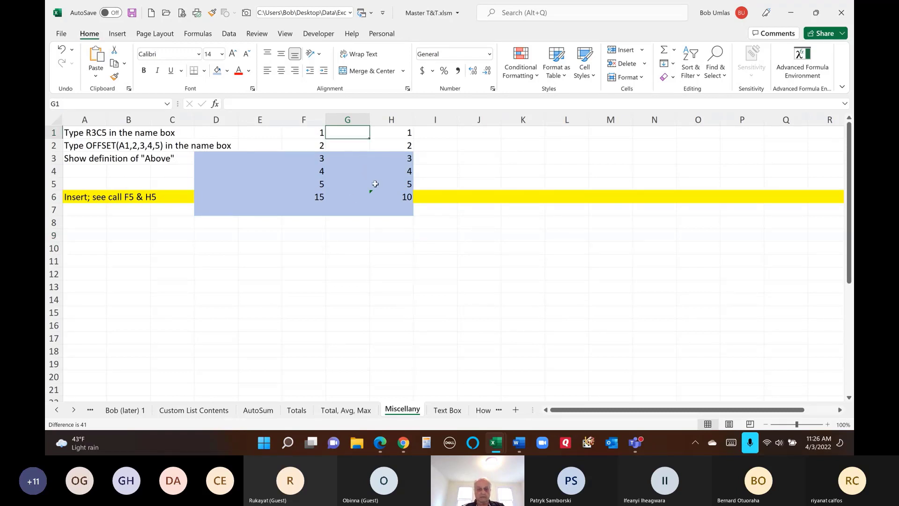
{"action": "key", "text": "F5"}
{"action": "type", "text": "above"}
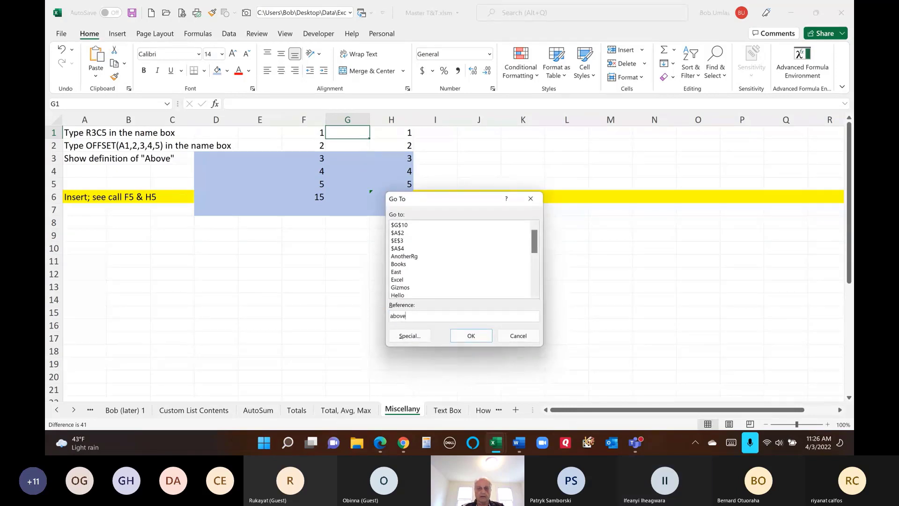
{"action": "left_click", "coordinate": [481, 337]}
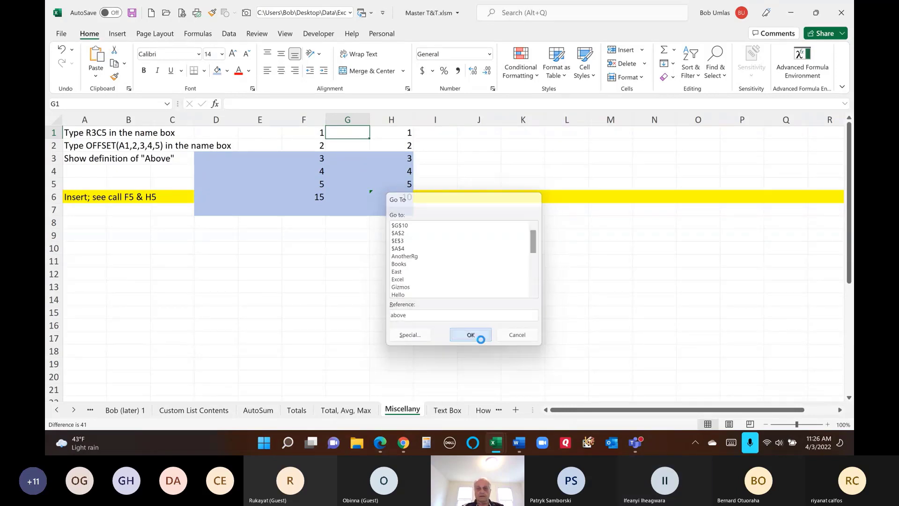
{"action": "scroll", "coordinate": [482, 341], "scroll_direction": "down", "scroll_amount": 6}
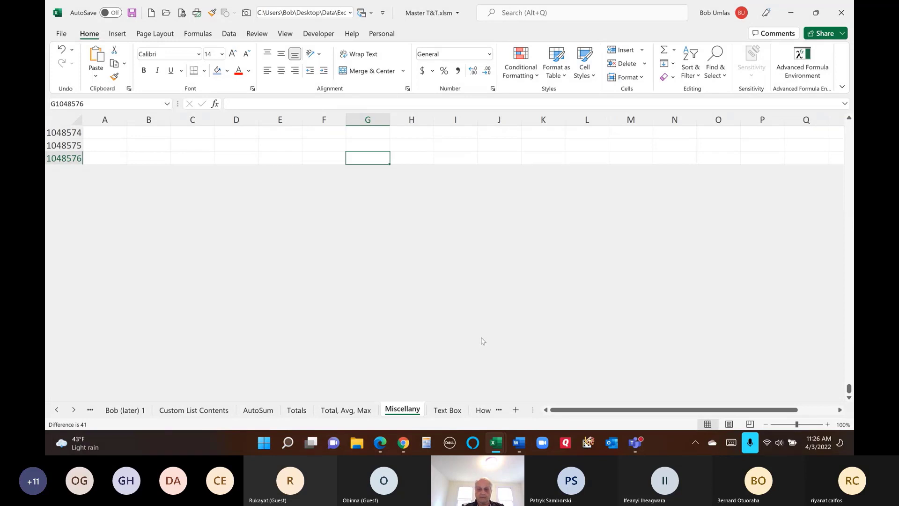
{"action": "key", "text": "ctrl+Home"}
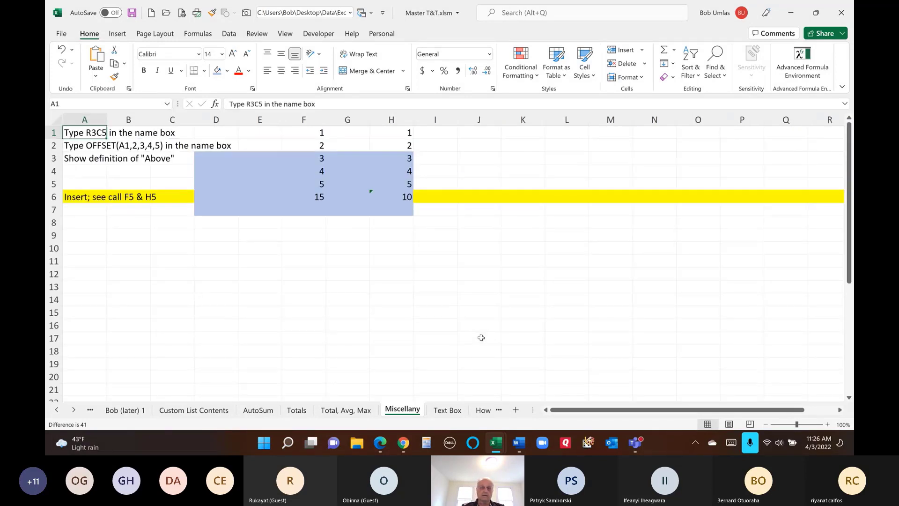
{"action": "left_click", "coordinate": [275, 235]}
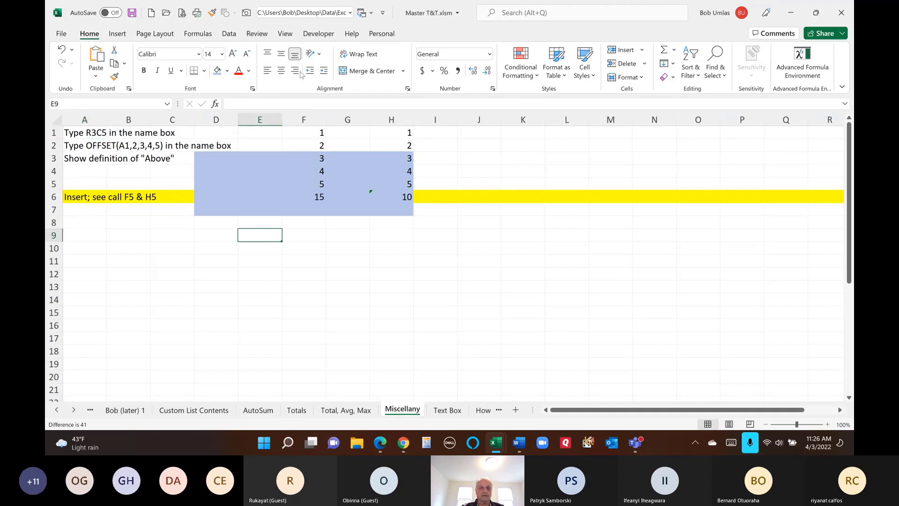
- In Name Manager, change the name Above to refer to =E8
{"action": "left_click", "coordinate": [197, 33]}
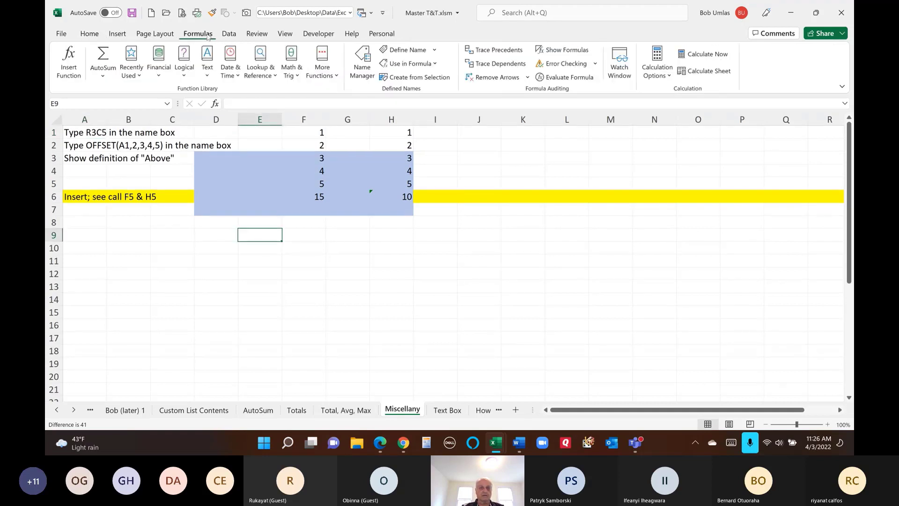
{"action": "left_click", "coordinate": [362, 61]}
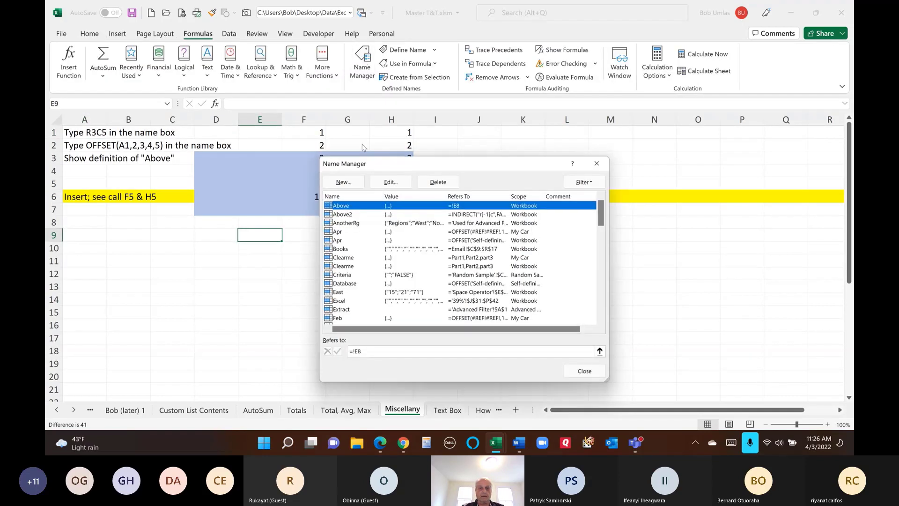
{"action": "left_click", "coordinate": [372, 352]}
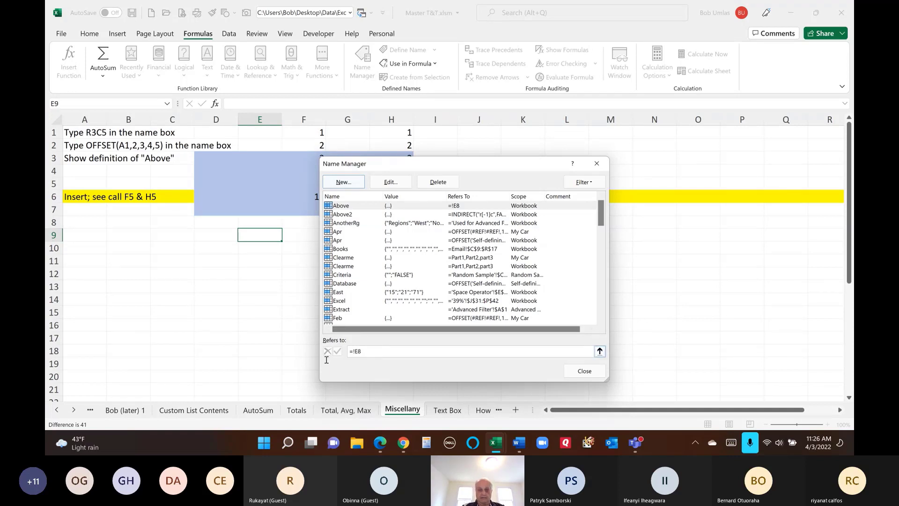
{"action": "left_click_drag", "start_coordinate": [396, 351], "coordinate": [312, 340]}
{"action": "type", "text": "=e8"}
{"action": "left_click", "coordinate": [338, 351]}
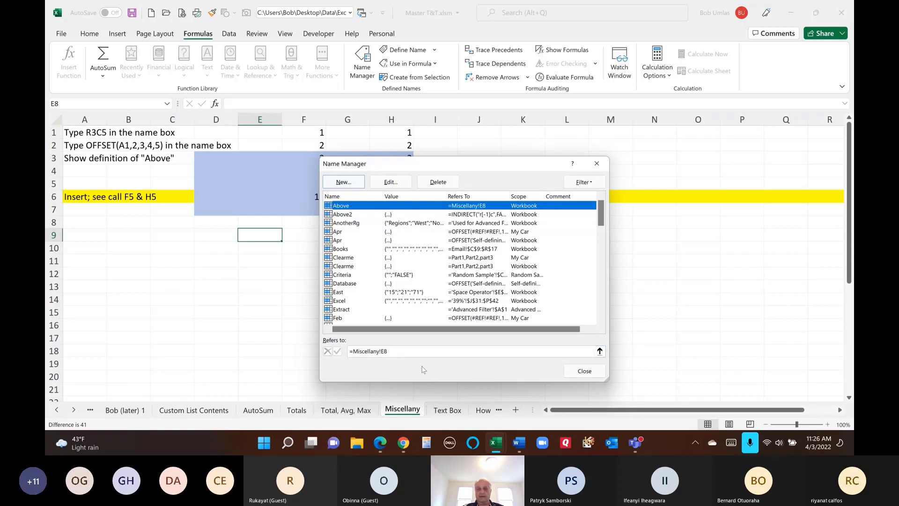
- Change Above's reference to E7, close Name Manager, and switch to the Total, Avg, Max sheet
{"action": "left_click", "coordinate": [384, 351]}
{"action": "key", "text": "BackSpace"}
{"action": "type", "text": "7"}
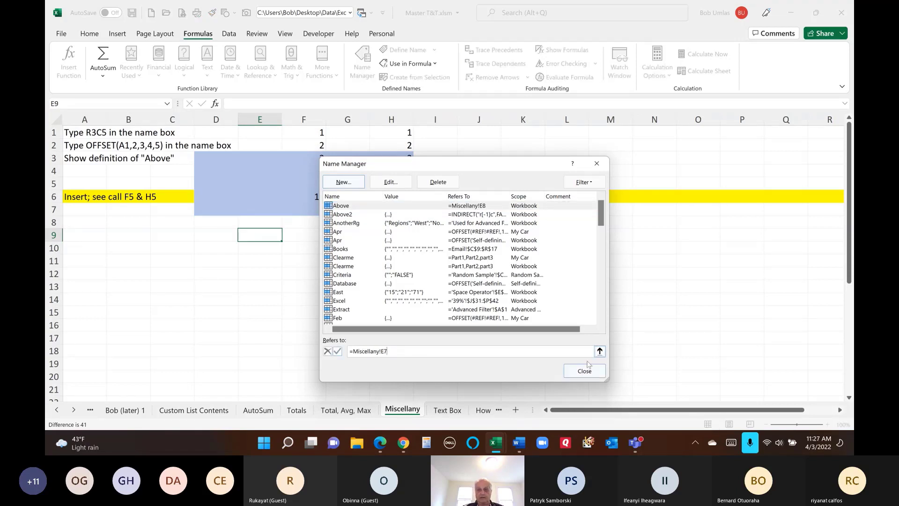
{"action": "left_click", "coordinate": [337, 351]}
{"action": "left_click", "coordinate": [584, 371]}
{"action": "left_click", "coordinate": [345, 410]}
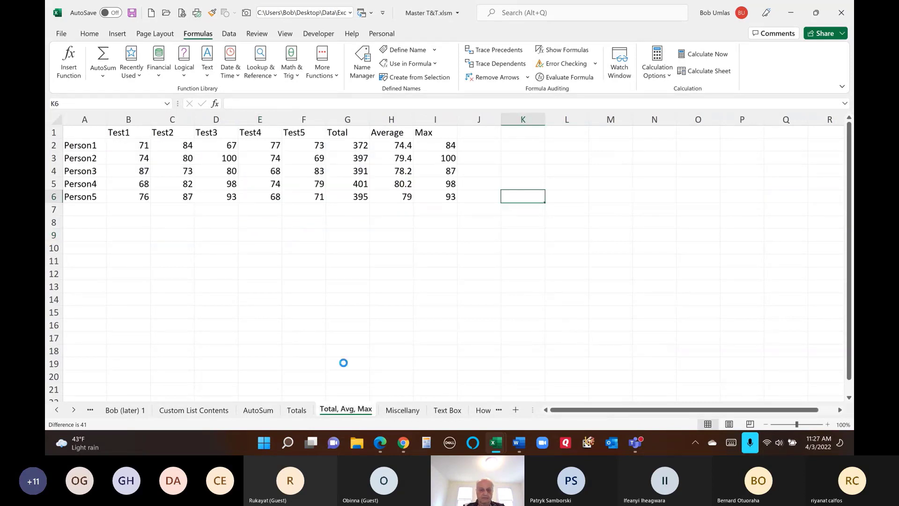
- Go To above from the Total, Avg, Max sheet twice, each time landing on the Miscellany sheet
{"action": "key", "text": "F5"}
{"action": "type", "text": "above"}
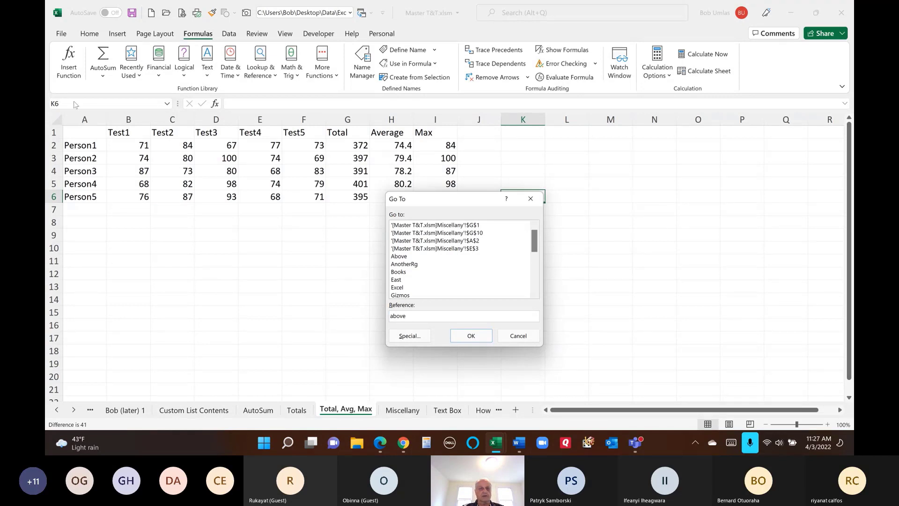
{"action": "left_click", "coordinate": [470, 335]}
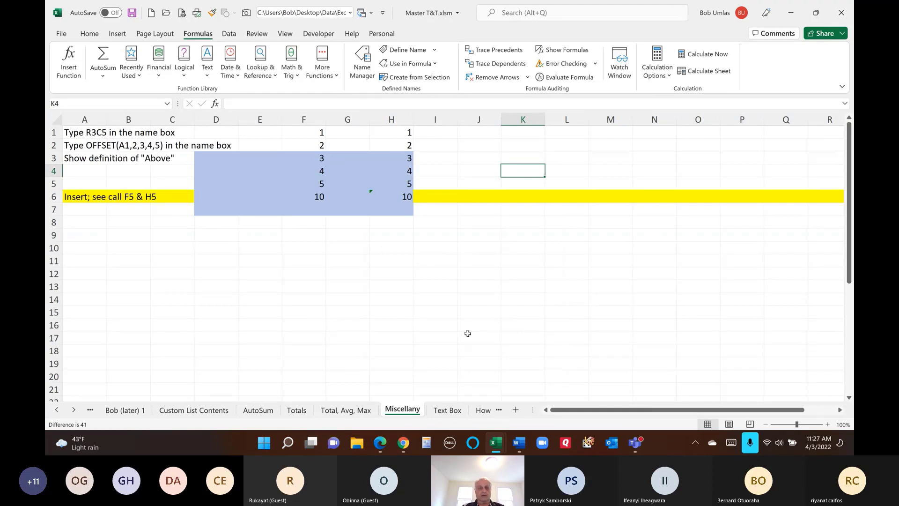
{"action": "left_click", "coordinate": [341, 410]}
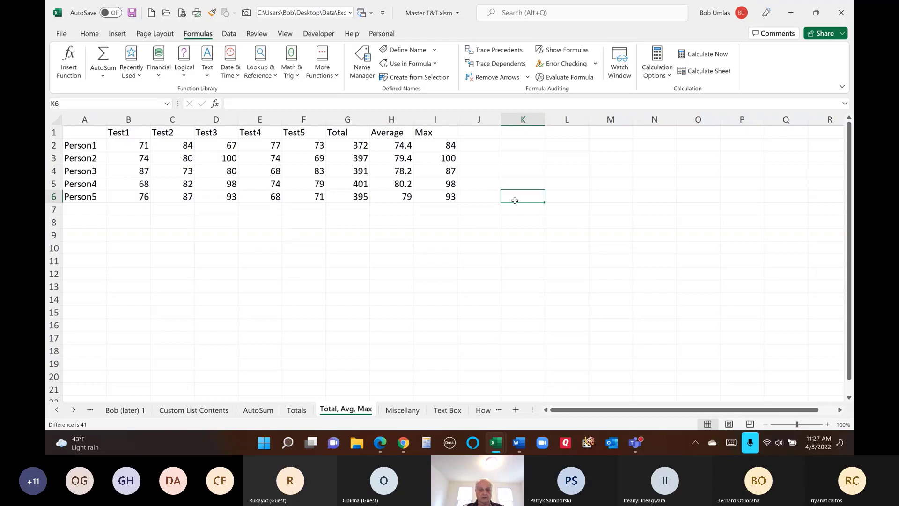
{"action": "key", "text": "F5"}
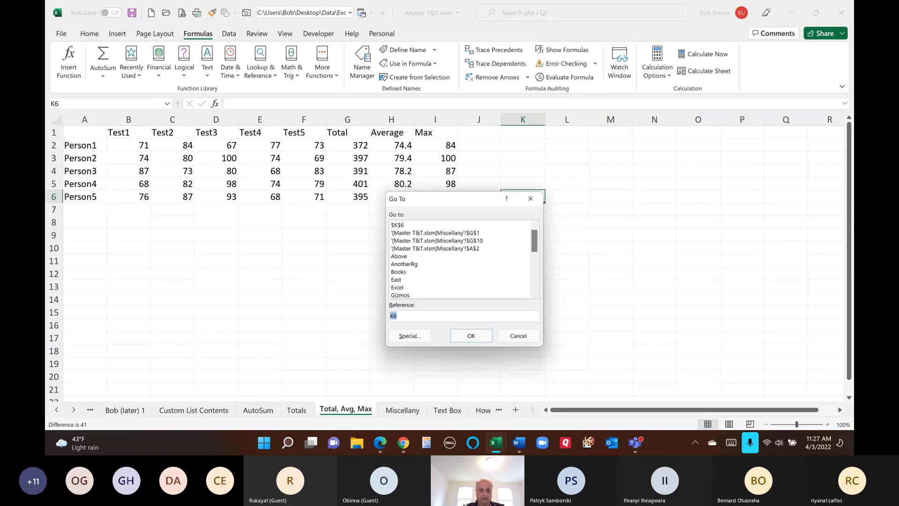
{"action": "type", "text": "above"}
{"action": "key", "text": "Return"}
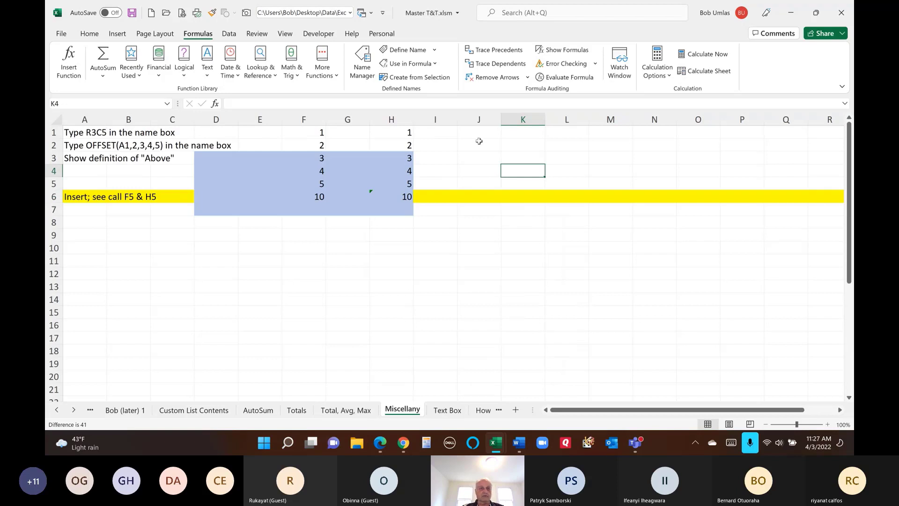
- In Name Manager, redefine Above as the sheet-independent reference =!K3
{"action": "left_click", "coordinate": [366, 64]}
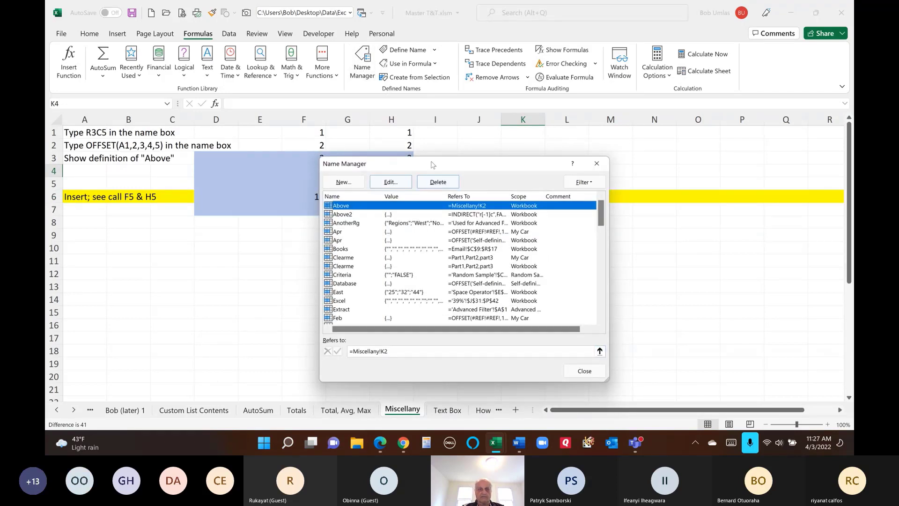
{"action": "left_click_drag", "start_coordinate": [382, 354], "coordinate": [325, 347]}
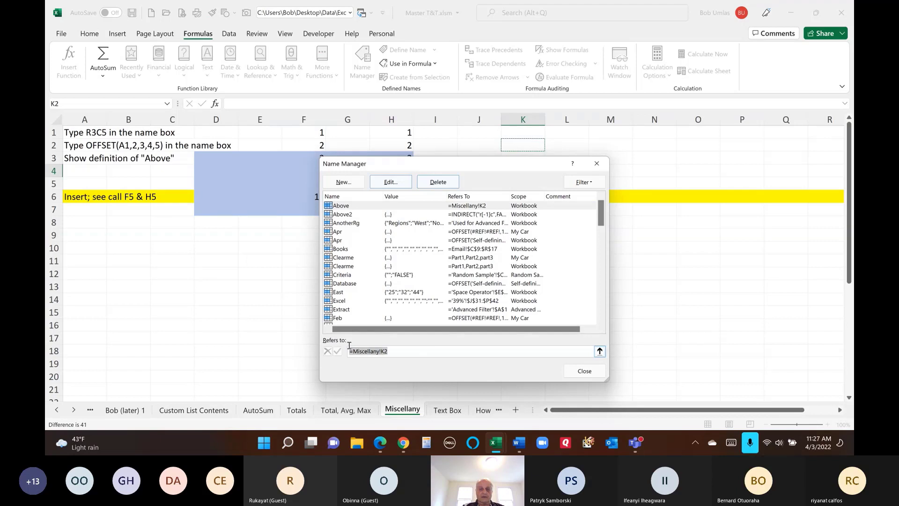
{"action": "type", "text": "="}
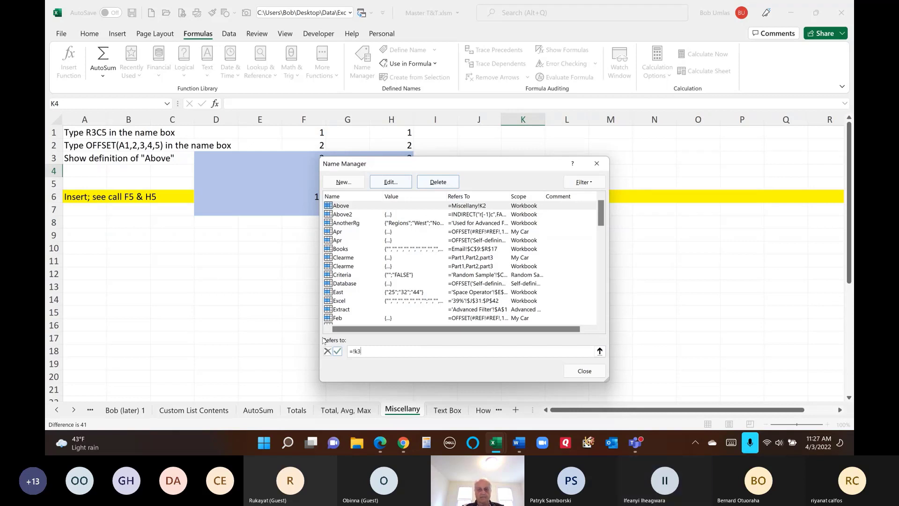
{"action": "type", "text": "!k3"}
{"action": "left_click", "coordinate": [337, 352]}
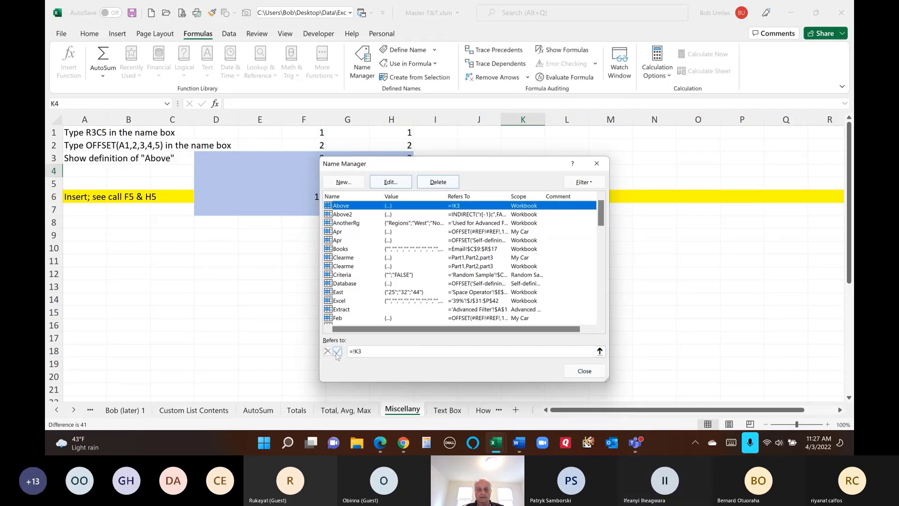
{"action": "left_click", "coordinate": [581, 371]}
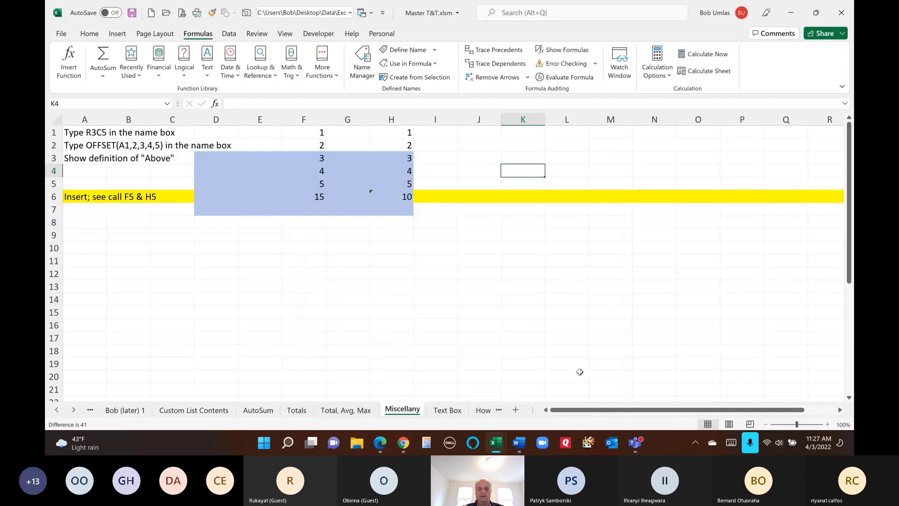
- Enter =above in A7 so it shows A6's text
{"action": "left_click", "coordinate": [76, 207]}
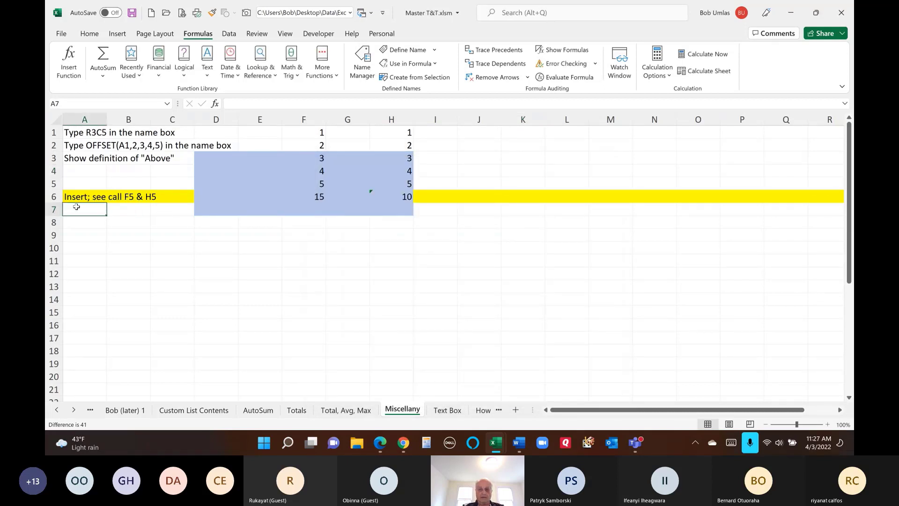
{"action": "type", "text": "=aboc"}
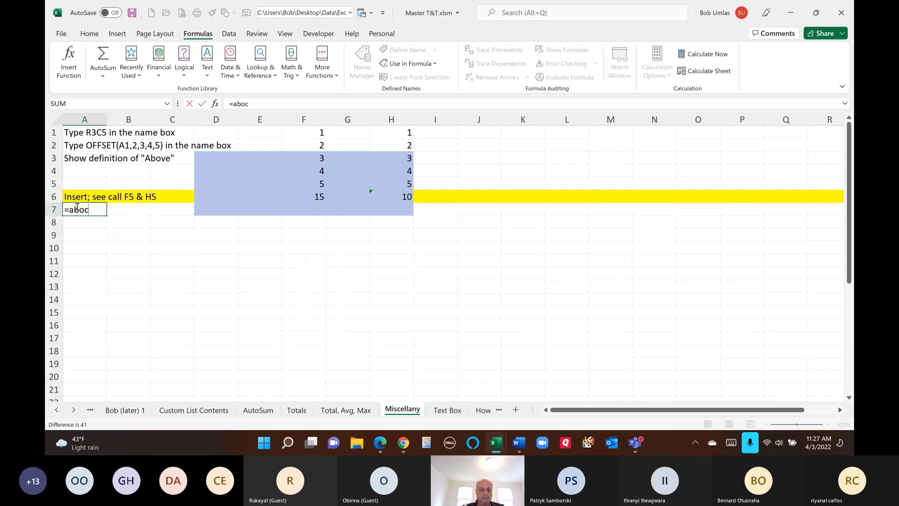
{"action": "key", "text": "BackSpace"}
{"action": "type", "text": "ve"}
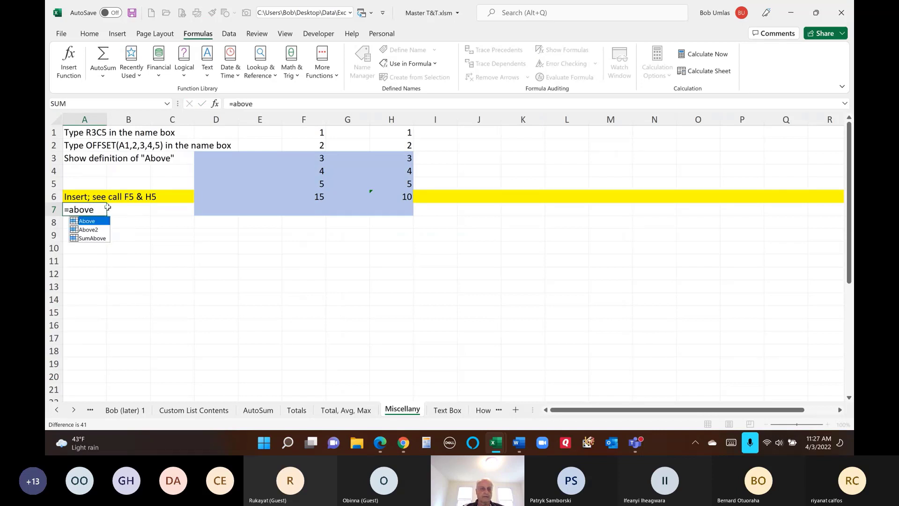
{"action": "key", "text": "Return"}
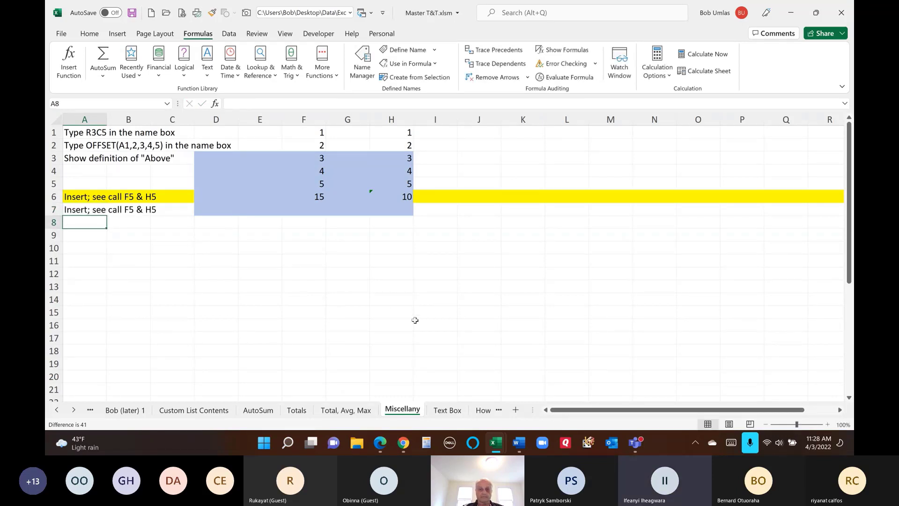
- On the Text Box sheet, select the three-column text box and open its Format Shape options
{"action": "left_click", "coordinate": [445, 410]}
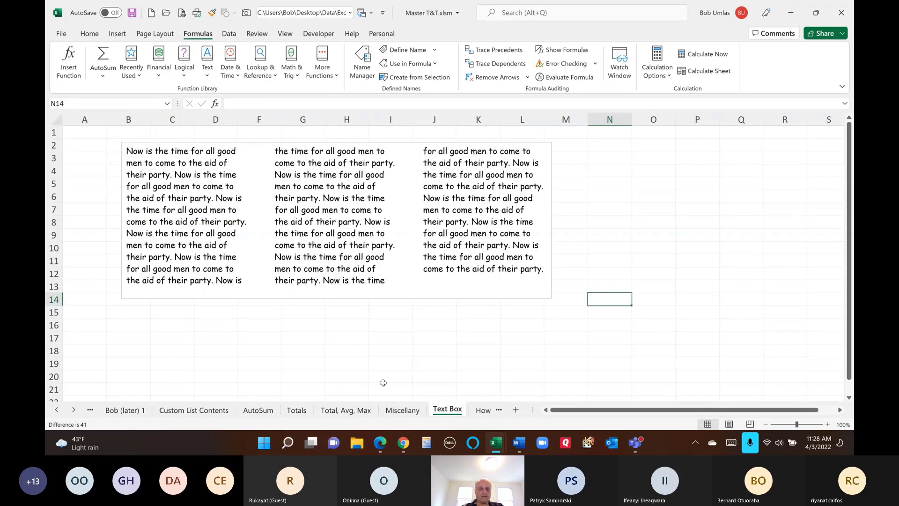
{"action": "left_click", "coordinate": [132, 149]}
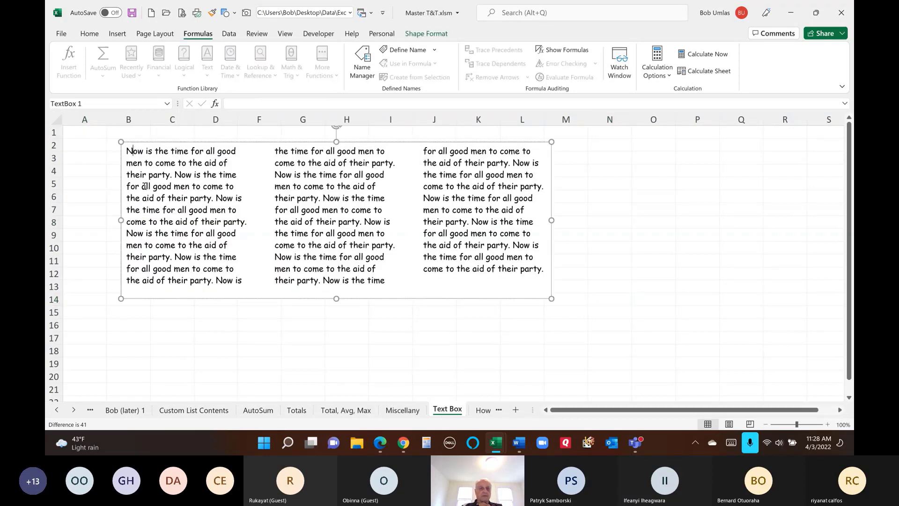
{"action": "left_click", "coordinate": [78, 195]}
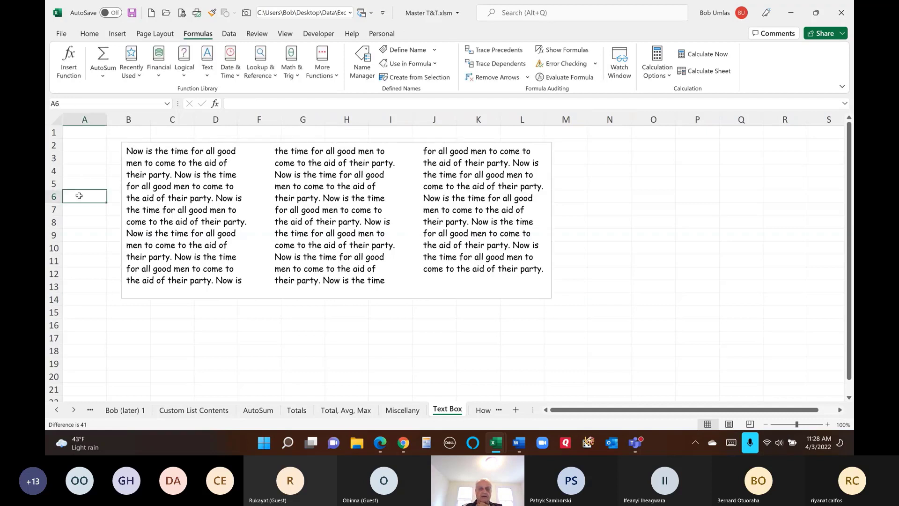
{"action": "left_click", "coordinate": [180, 142]}
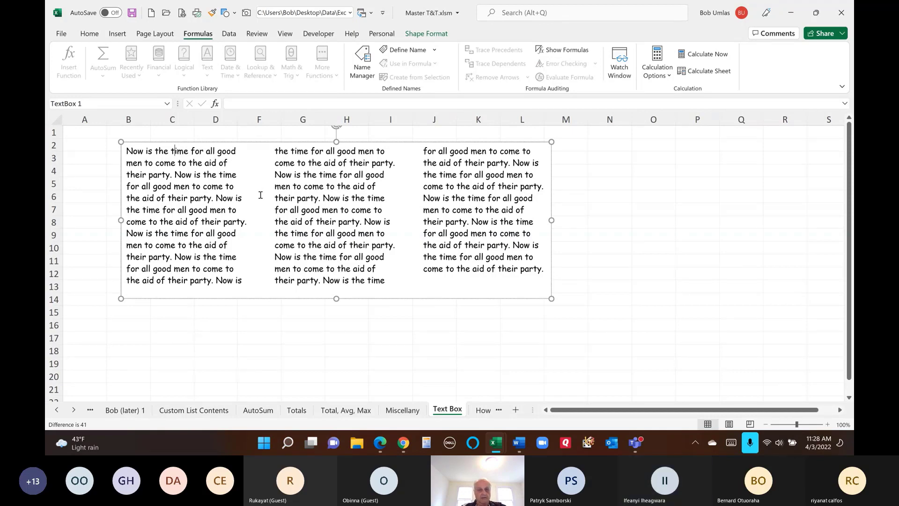
{"action": "key", "text": "ctrl+shift+f"}
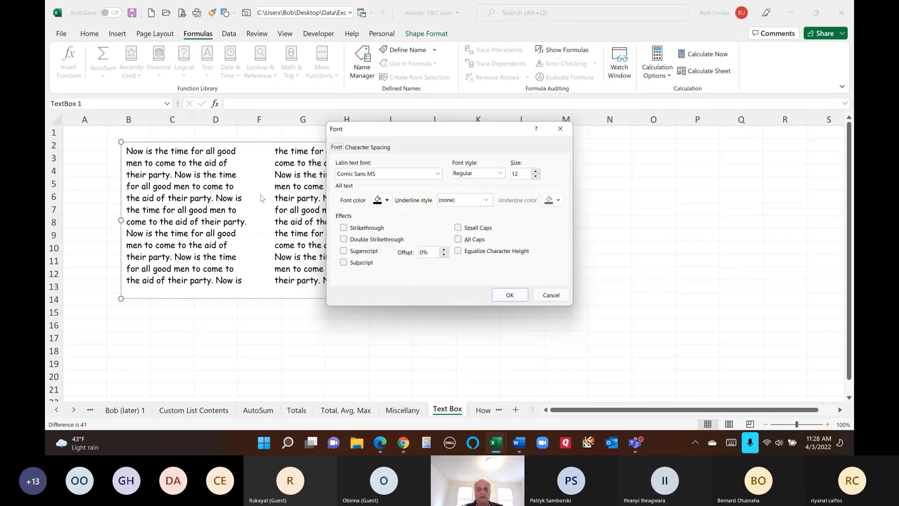
{"action": "left_click", "coordinate": [508, 295]}
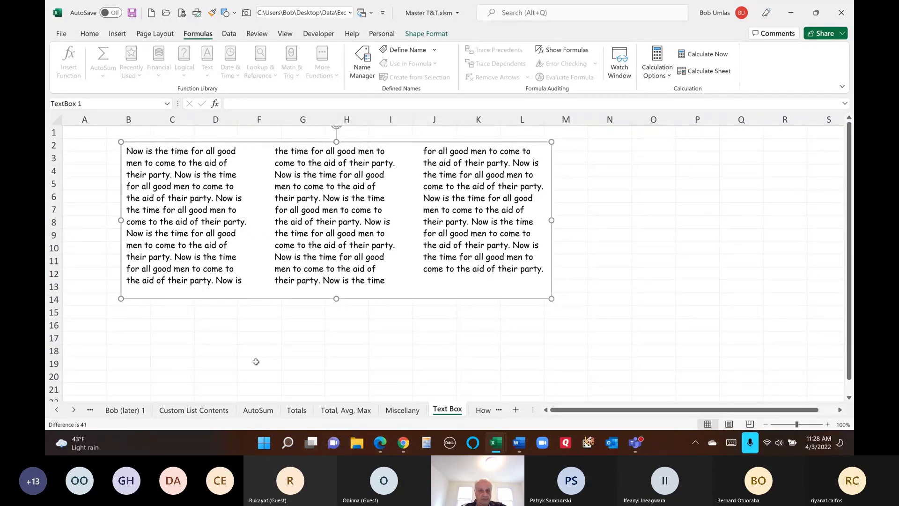
{"action": "key", "text": "ctrl+1"}
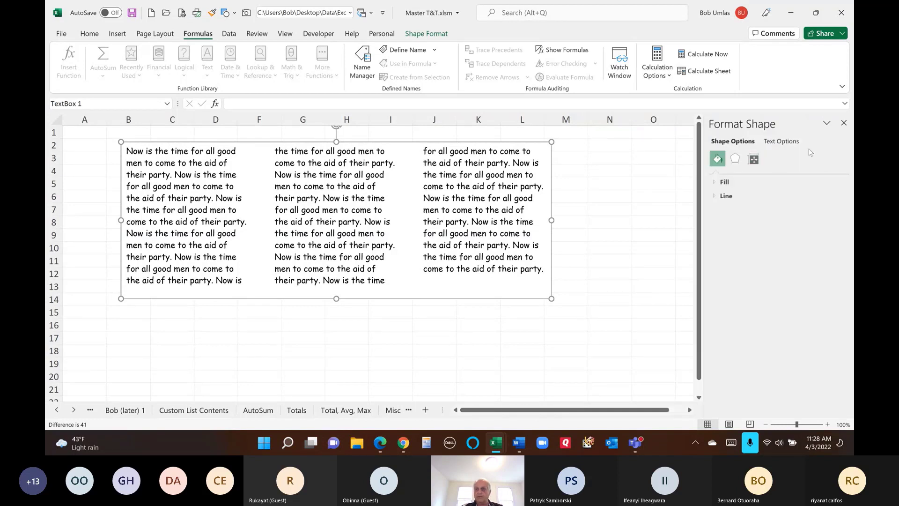
- In the text box's Text Options, set its columns to 2 and then to 4
{"action": "left_click", "coordinate": [781, 141]}
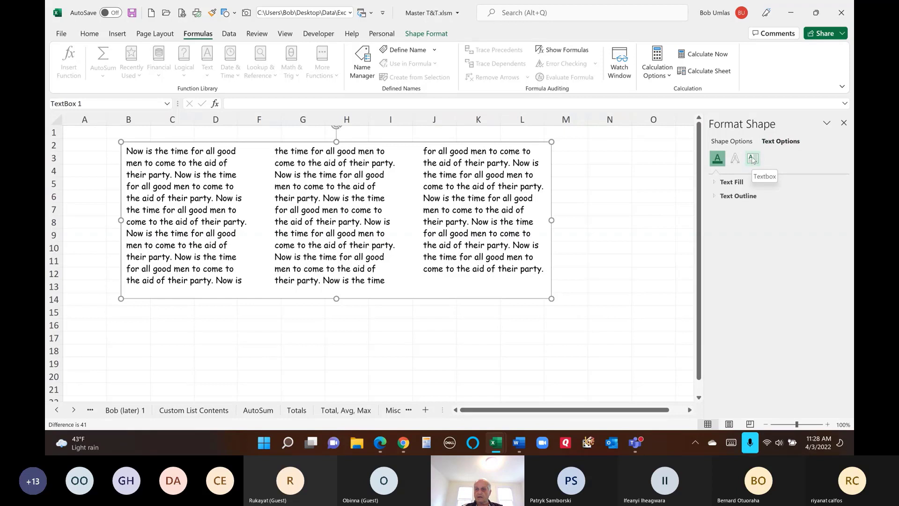
{"action": "left_click", "coordinate": [752, 160]}
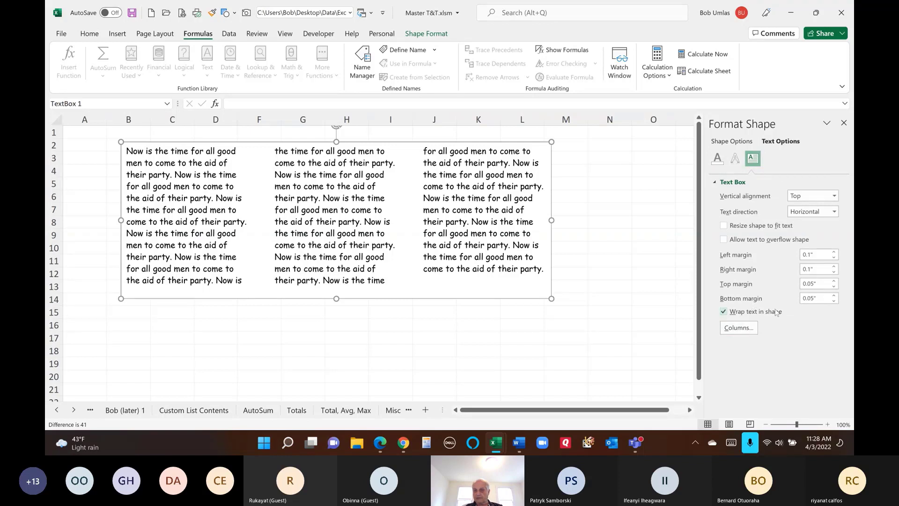
{"action": "left_click", "coordinate": [739, 327]}
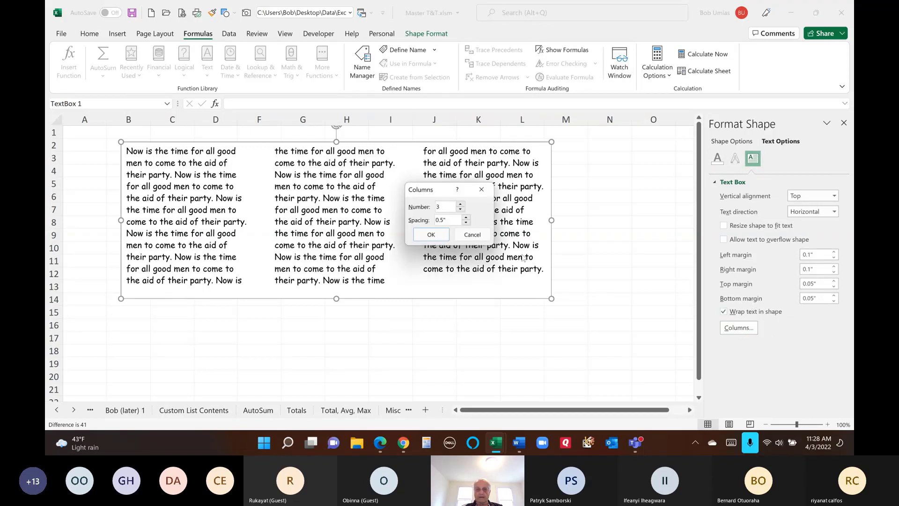
{"action": "left_click", "coordinate": [461, 210]}
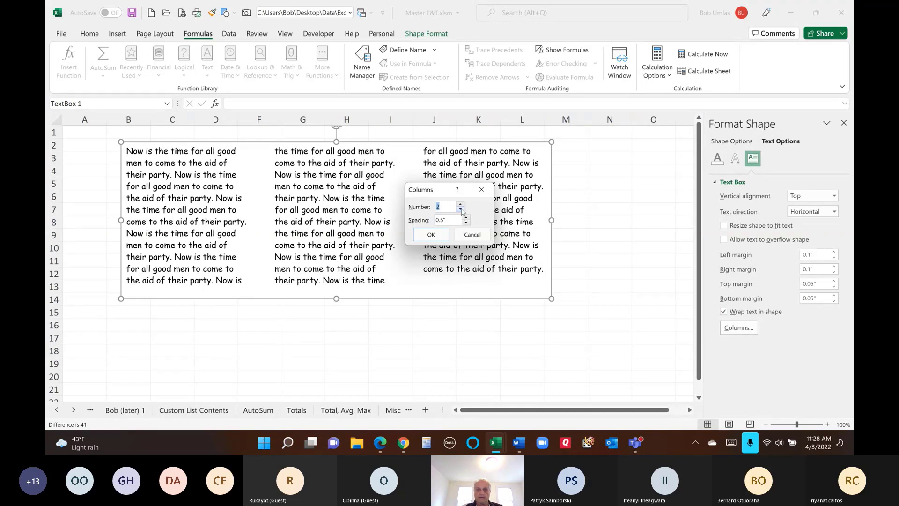
{"action": "left_click", "coordinate": [431, 235]}
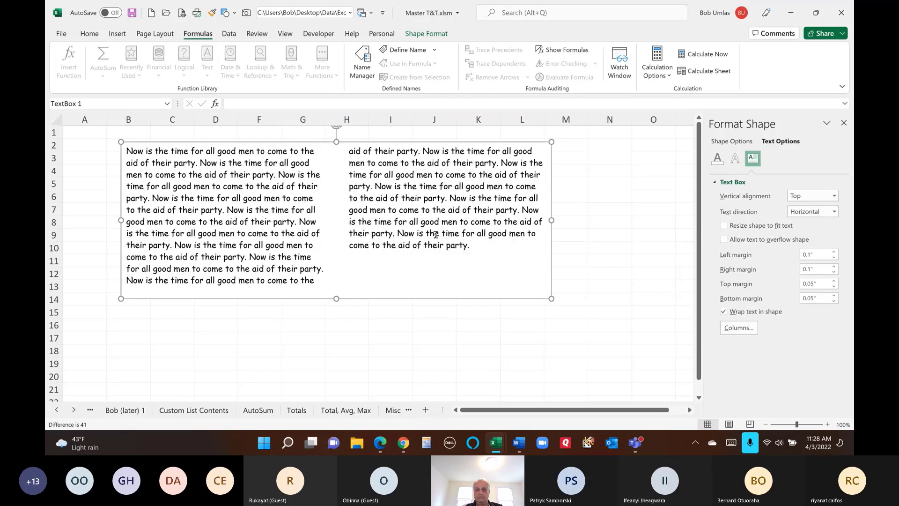
{"action": "left_click", "coordinate": [739, 328]}
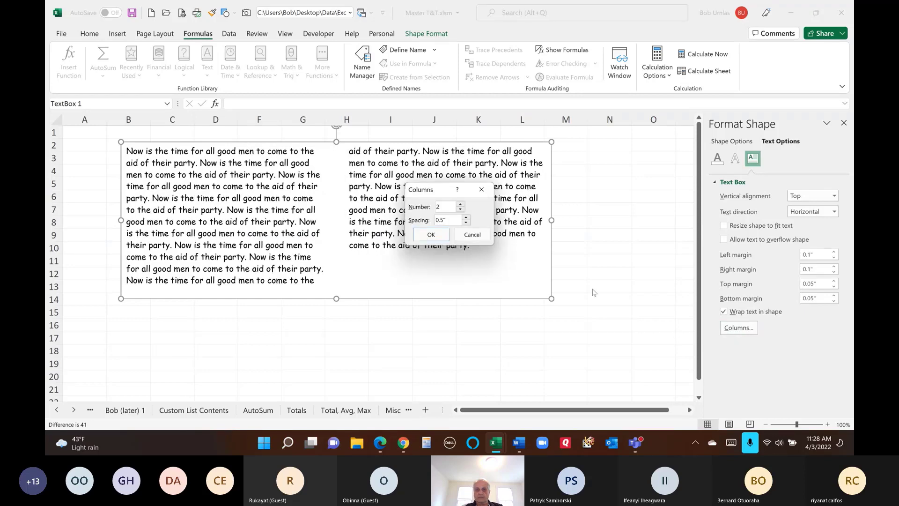
{"action": "left_click", "coordinate": [461, 205]}
{"action": "left_click", "coordinate": [431, 234]}
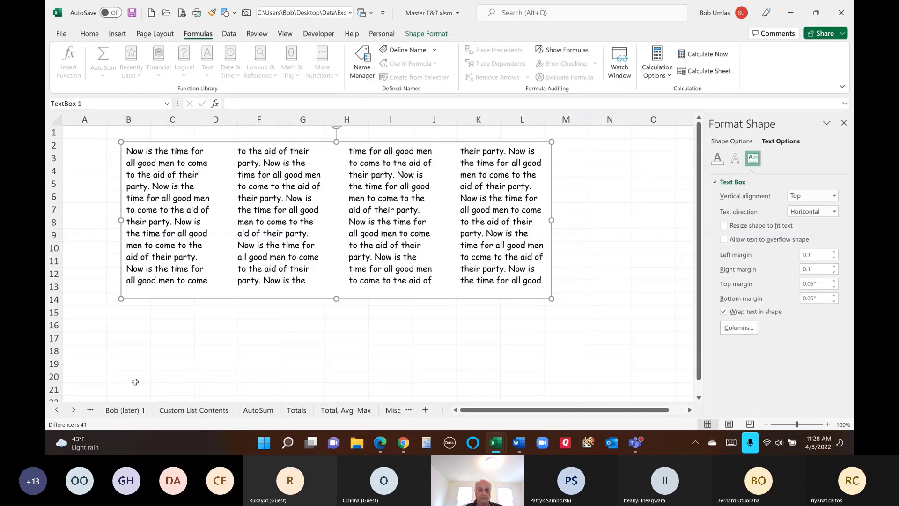
- Deselect the text box, scroll the sheet tabs, open the How to... sheet, and close the Format Shape pane
{"action": "left_click", "coordinate": [163, 352]}
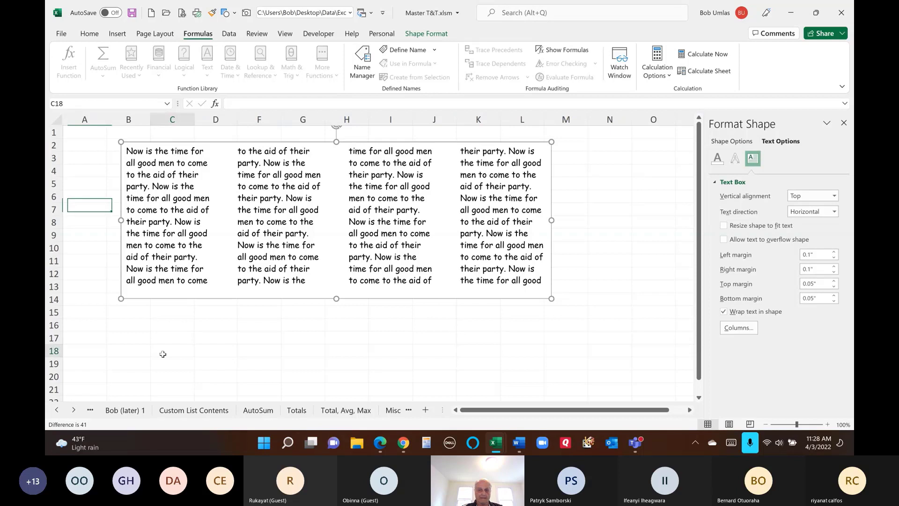
{"action": "left_click", "coordinate": [56, 410]}
{"action": "left_click", "coordinate": [56, 410]}
{"action": "left_click", "coordinate": [56, 410]}
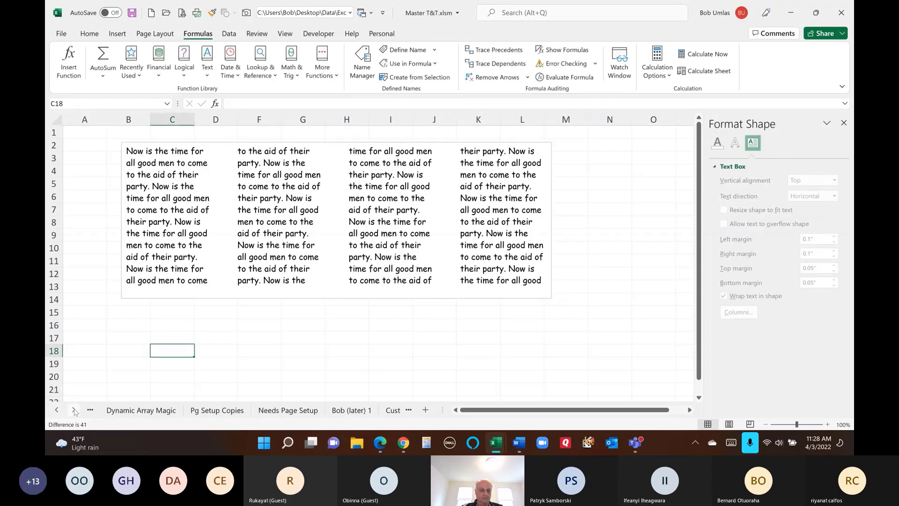
{"action": "left_click", "coordinate": [74, 410]}
{"action": "left_click", "coordinate": [74, 410]}
{"action": "left_click", "coordinate": [74, 410]}
{"action": "left_click", "coordinate": [74, 410]}
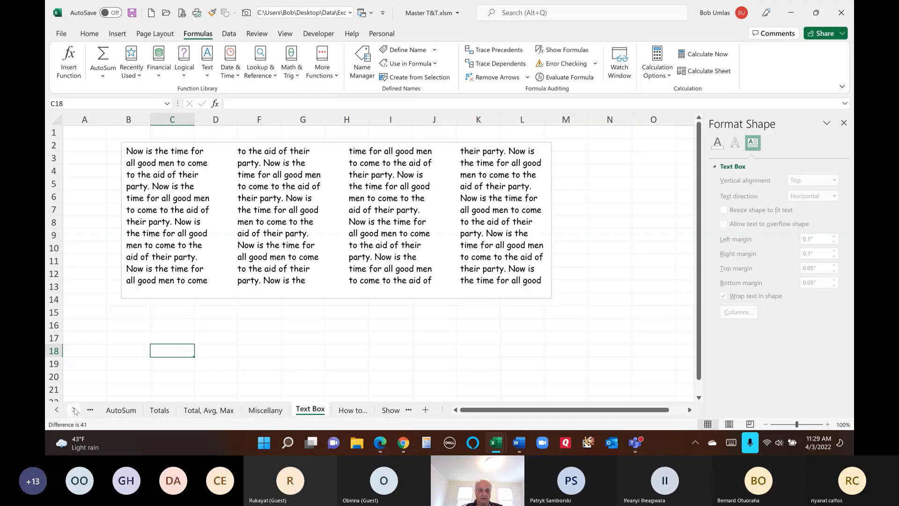
{"action": "left_click", "coordinate": [74, 410]}
{"action": "left_click", "coordinate": [306, 410]}
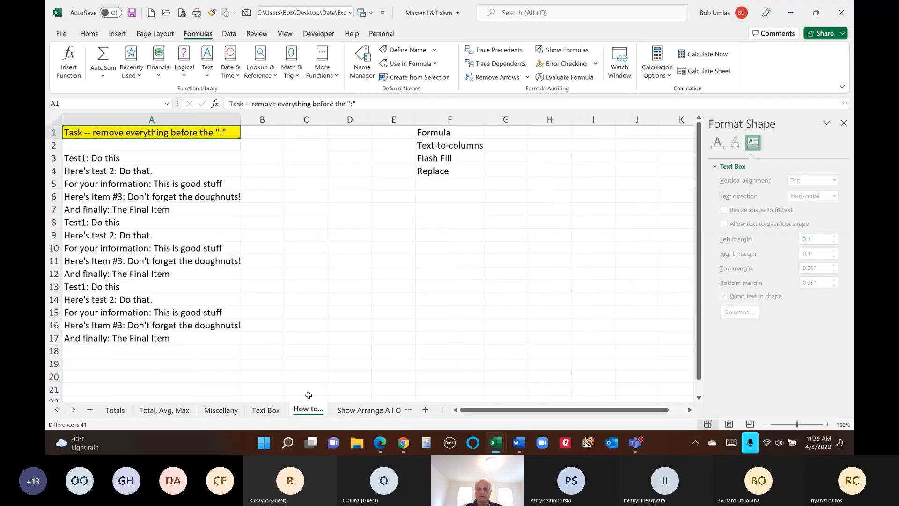
{"action": "left_click", "coordinate": [844, 122]}
- Close the Format Shape pane and review the colon-separated lines in A3:A17
{"action": "left_click", "coordinate": [329, 168]}
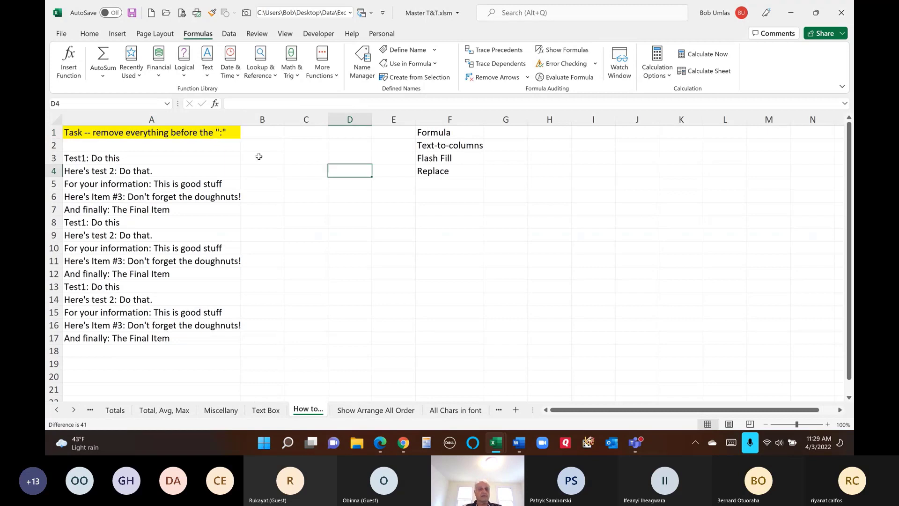
{"action": "left_click_drag", "start_coordinate": [113, 158], "coordinate": [102, 346]}
{"action": "left_click", "coordinate": [117, 158]}
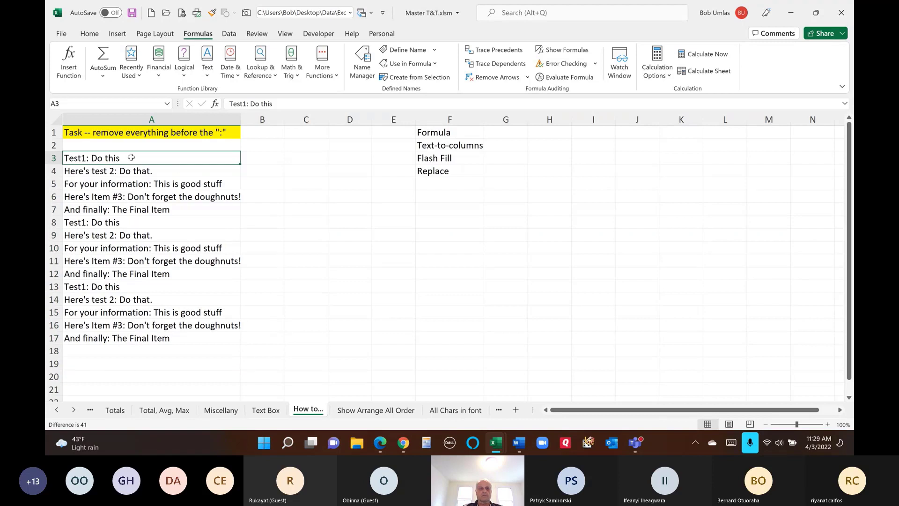
{"action": "left_click", "coordinate": [127, 172]}
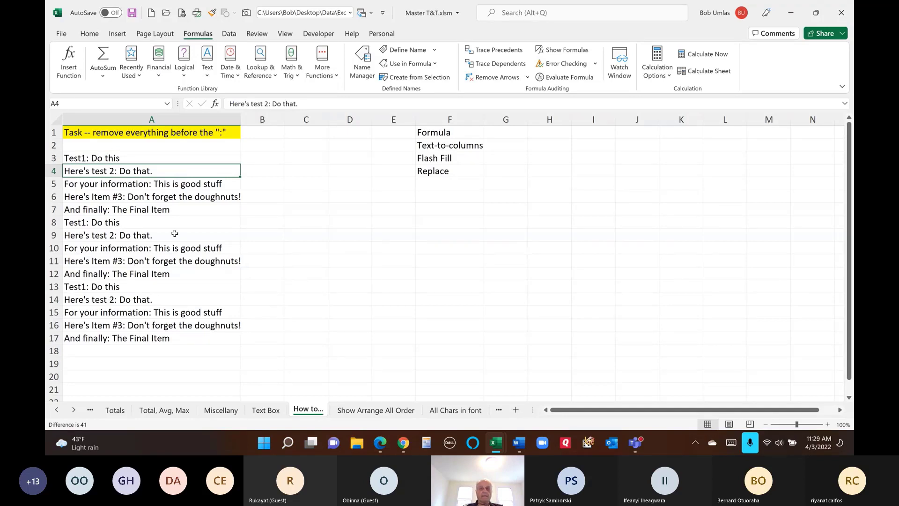
- Review the four methods in F1:F4, choosing Formula first and selecting B3
{"action": "left_click_drag", "start_coordinate": [442, 132], "coordinate": [438, 171]}
{"action": "left_click", "coordinate": [443, 132]}
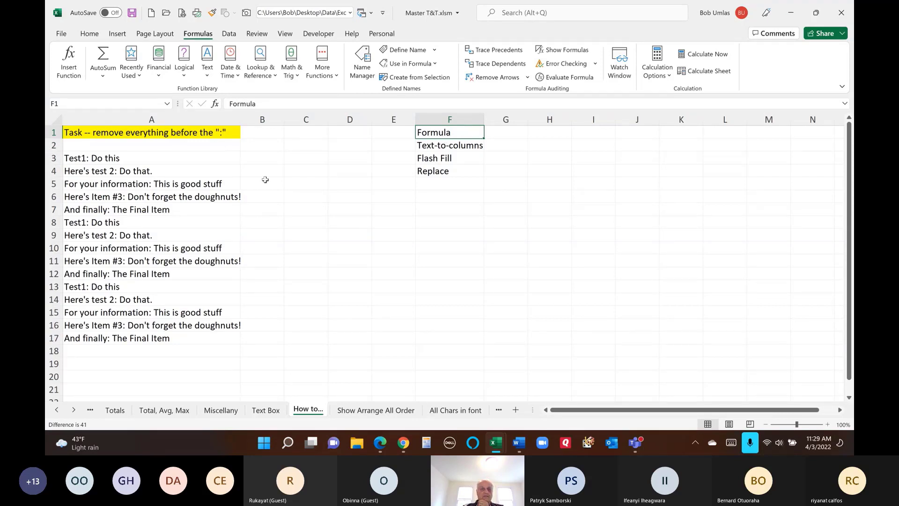
{"action": "left_click", "coordinate": [257, 160]}
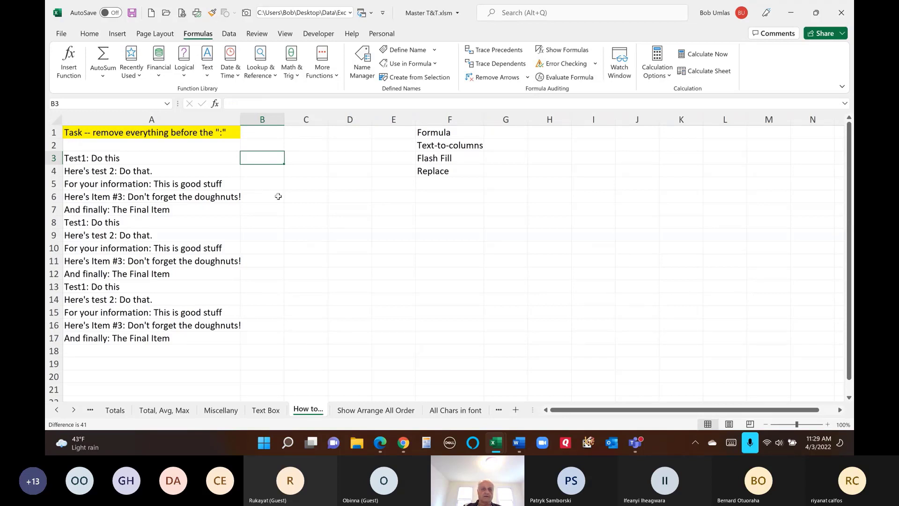
- Build =MID(A3,FIND(":",A3)+2,100) in B3 and fill it down to B17
{"action": "type", "text": "="}
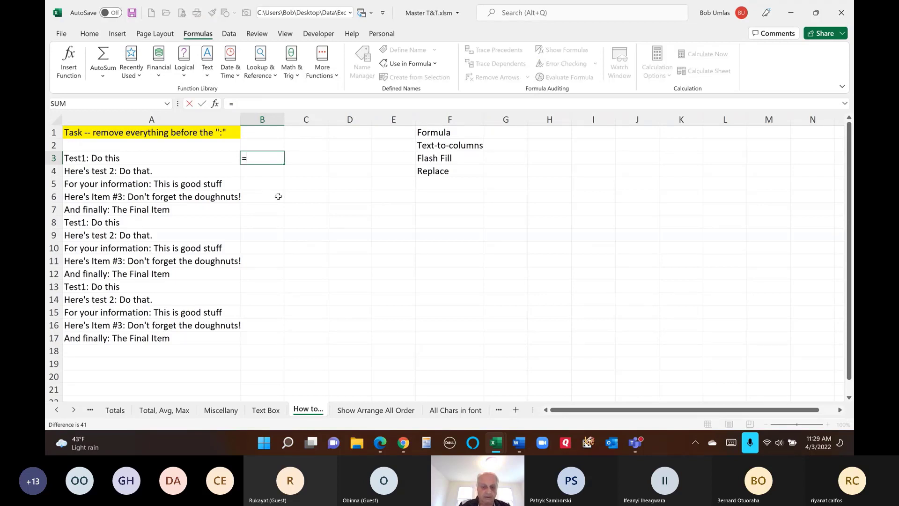
{"action": "type", "text": "find("}
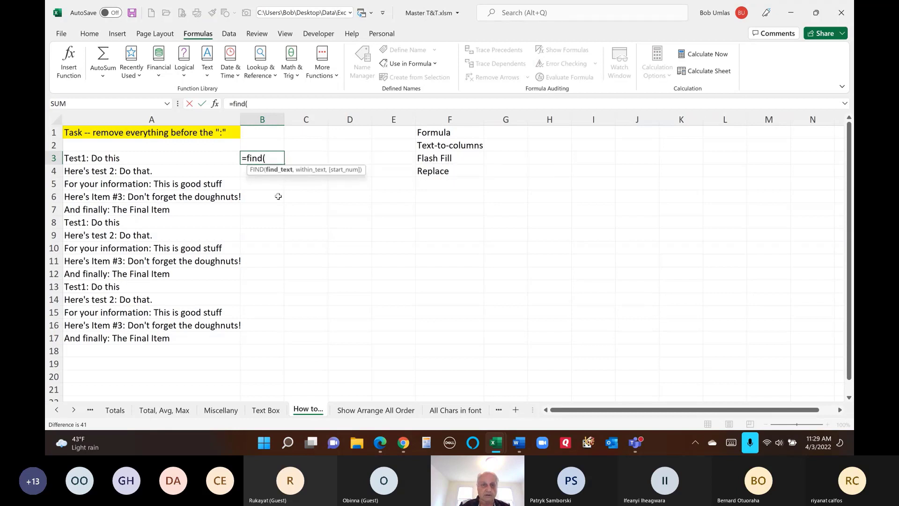
{"action": "type", "text": "\":\","}
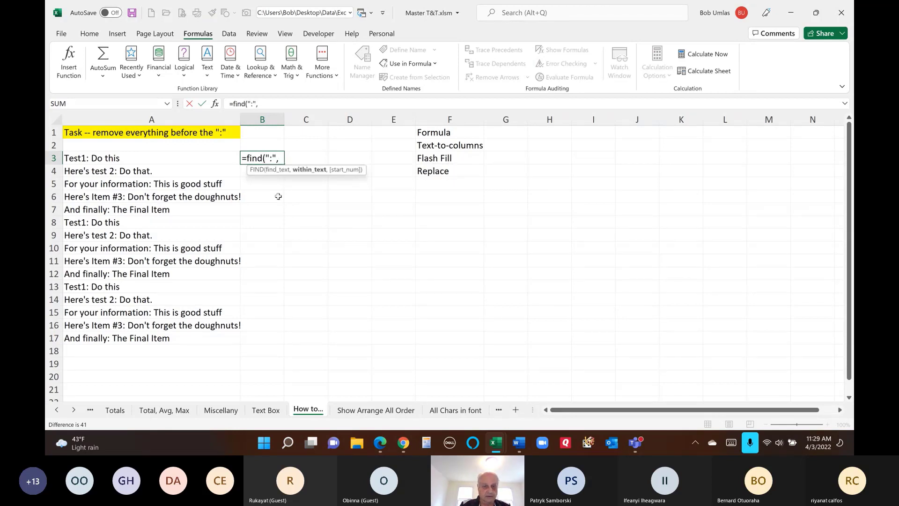
{"action": "type", "text": "a3)"}
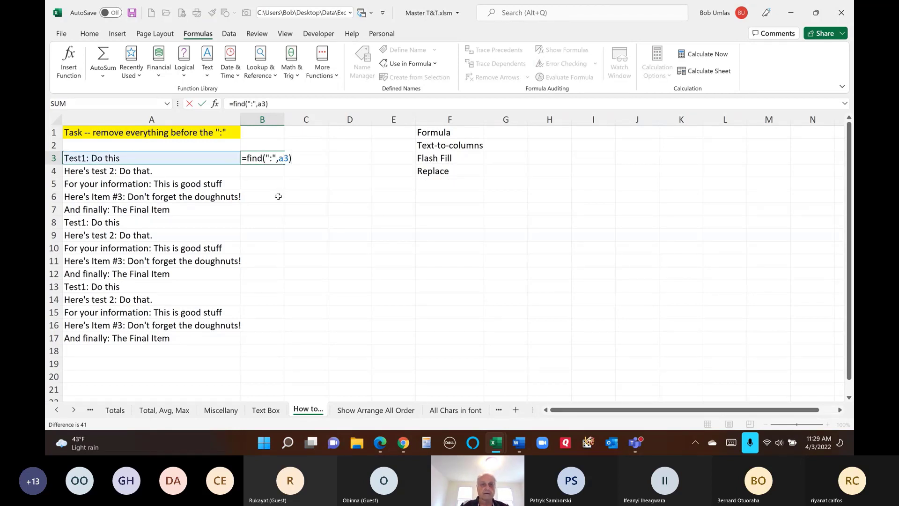
{"action": "key", "text": "ctrl+Return"}
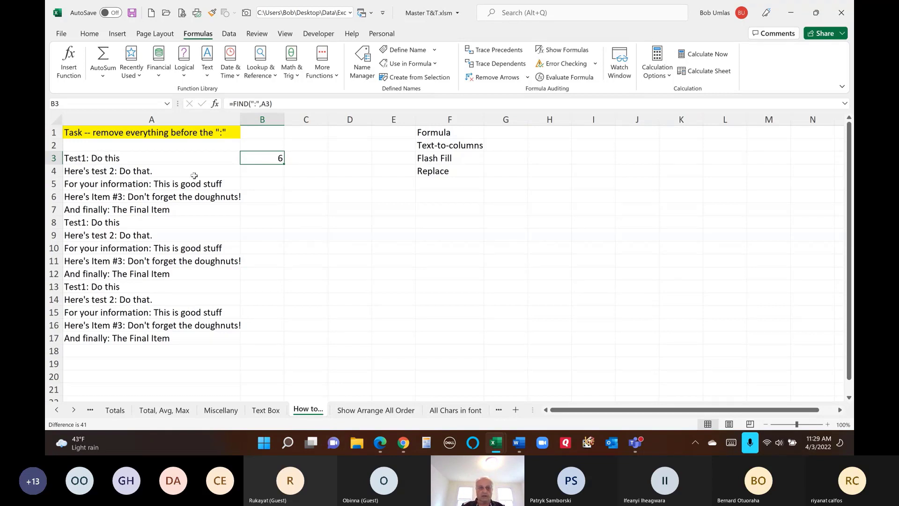
{"action": "left_click", "coordinate": [233, 103]}
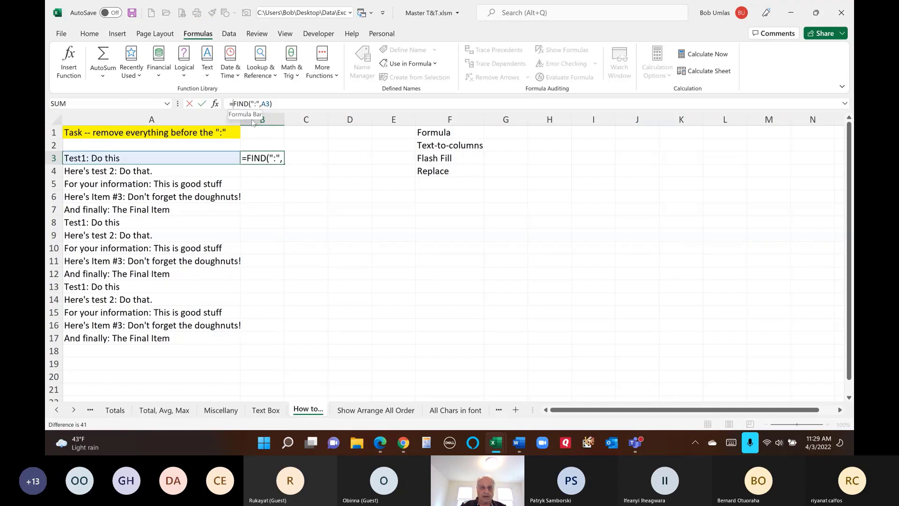
{"action": "type", "text": "mid(a3"}
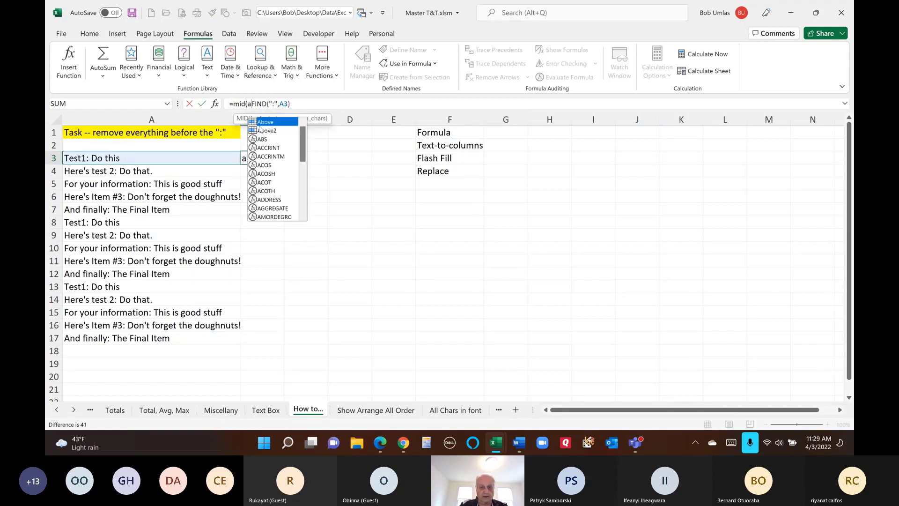
{"action": "type", "text": ","}
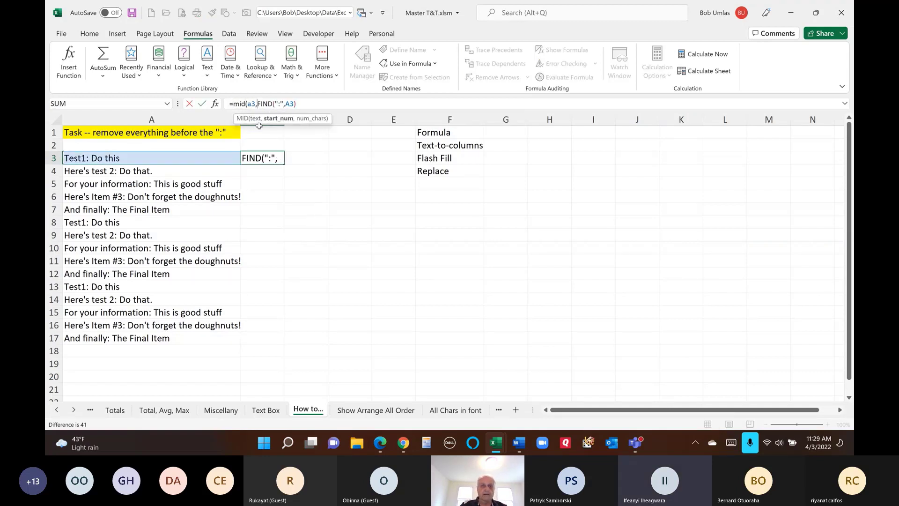
{"action": "left_click", "coordinate": [305, 104]}
{"action": "type", "text": "+2,"}
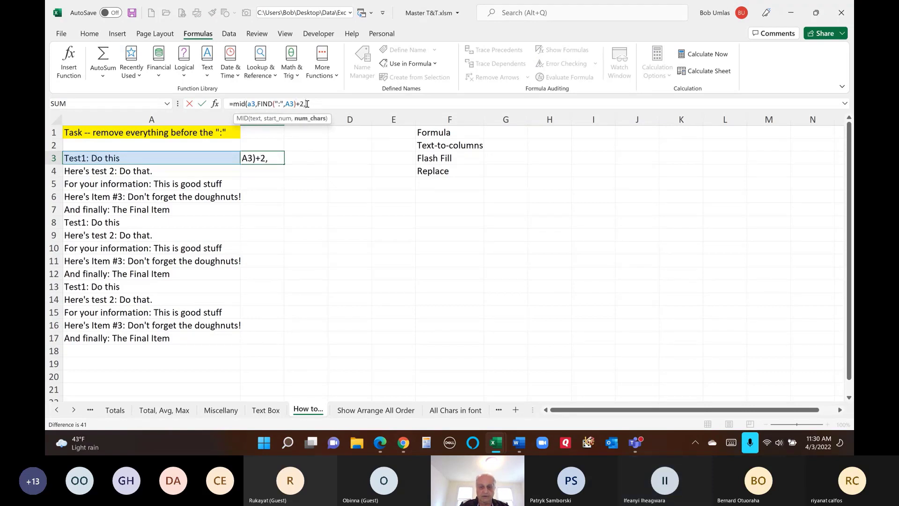
{"action": "type", "text": "100)"}
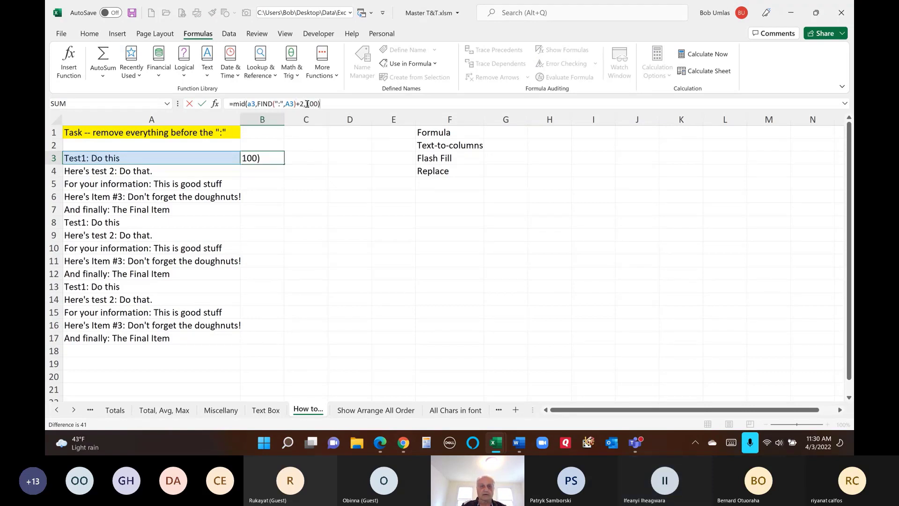
{"action": "key", "text": "Return"}
{"action": "left_click", "coordinate": [273, 160]}
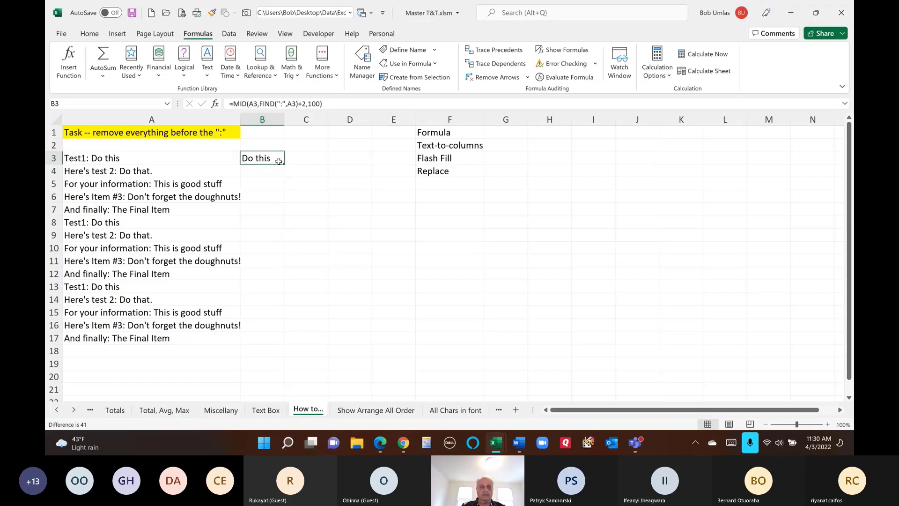
{"action": "double_click", "coordinate": [284, 163]}
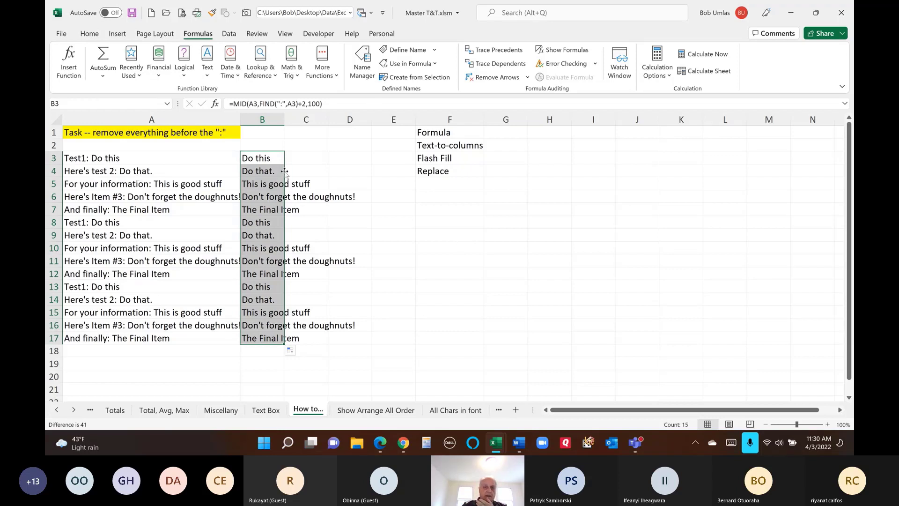
- Select the B3:B17 results, right-drag them toward column D, and cancel that drop
{"action": "left_click_drag", "start_coordinate": [123, 159], "coordinate": [94, 323]}
{"action": "left_click_drag", "start_coordinate": [263, 157], "coordinate": [268, 338]}
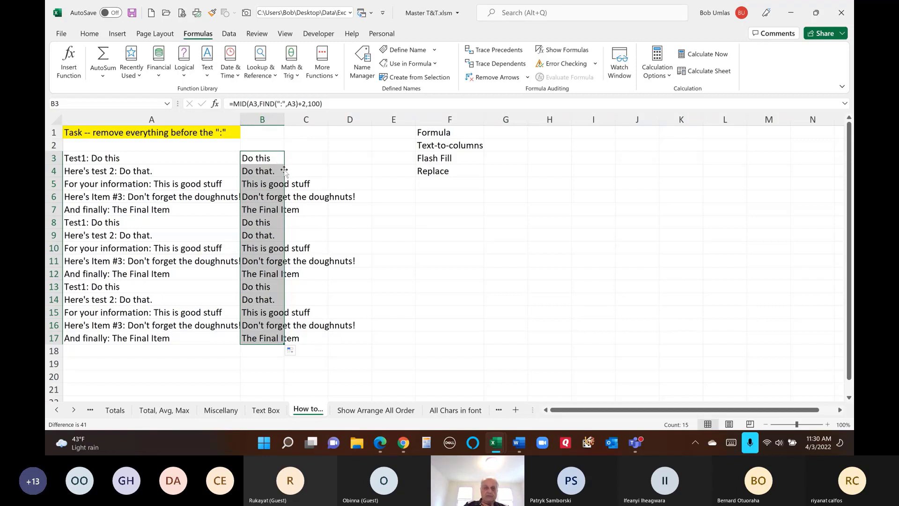
{"action": "left_click_drag", "start_coordinate": [284, 170], "coordinate": [266, 174]}
{"action": "left_click_drag", "start_coordinate": [309, 178], "coordinate": [338, 178]}
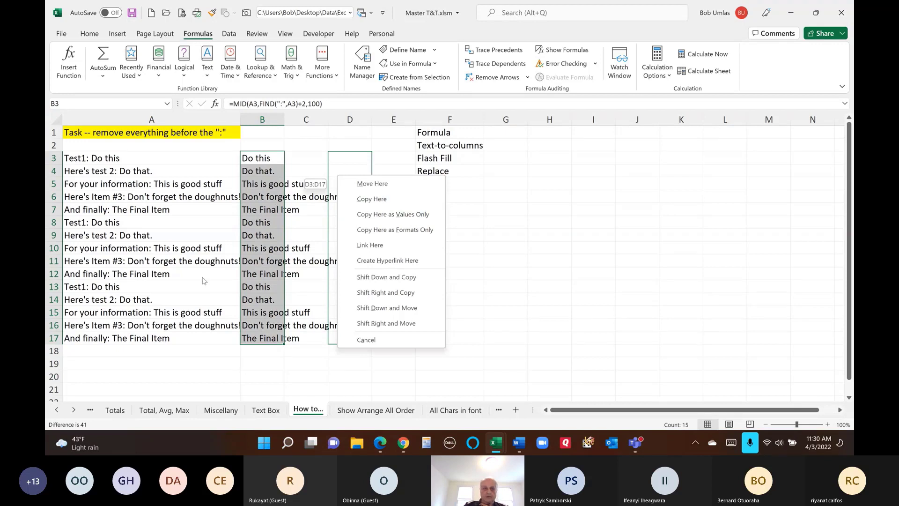
{"action": "left_click", "coordinate": [364, 339]}
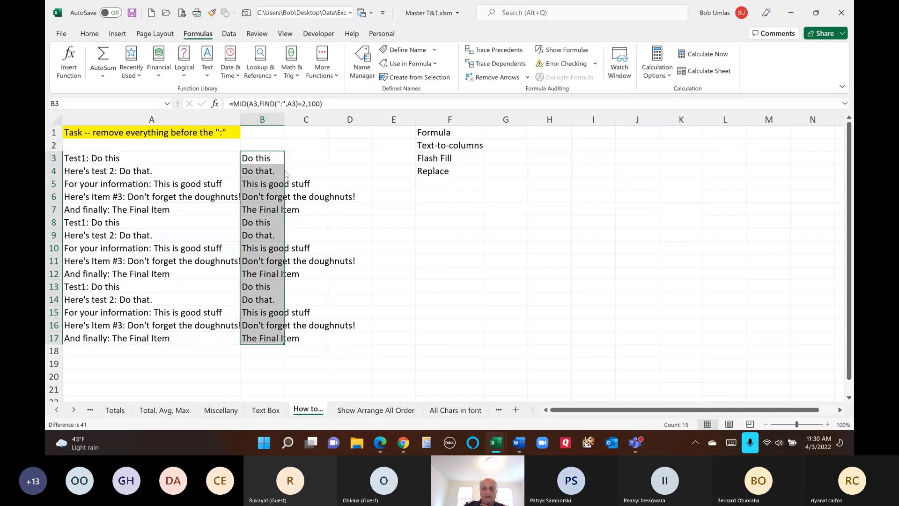
- Drop the B3:B17 results over column A as values, then delete the #VALUE! errors in column B
{"action": "left_click_drag", "start_coordinate": [286, 174], "coordinate": [224, 177]}
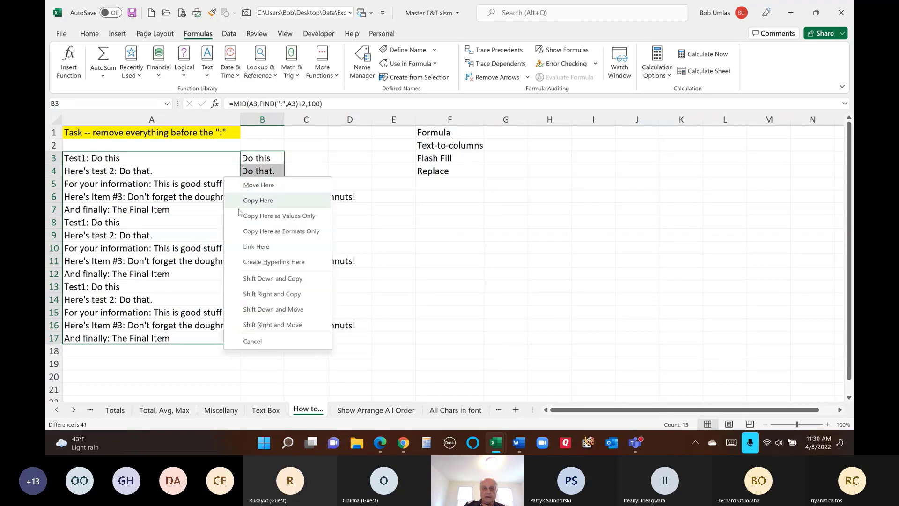
{"action": "left_click", "coordinate": [249, 216]}
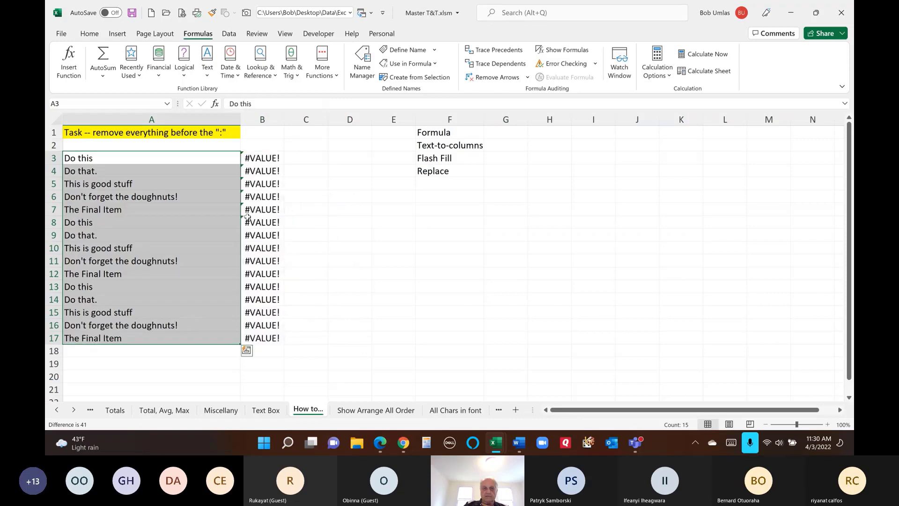
{"action": "left_click", "coordinate": [262, 157]}
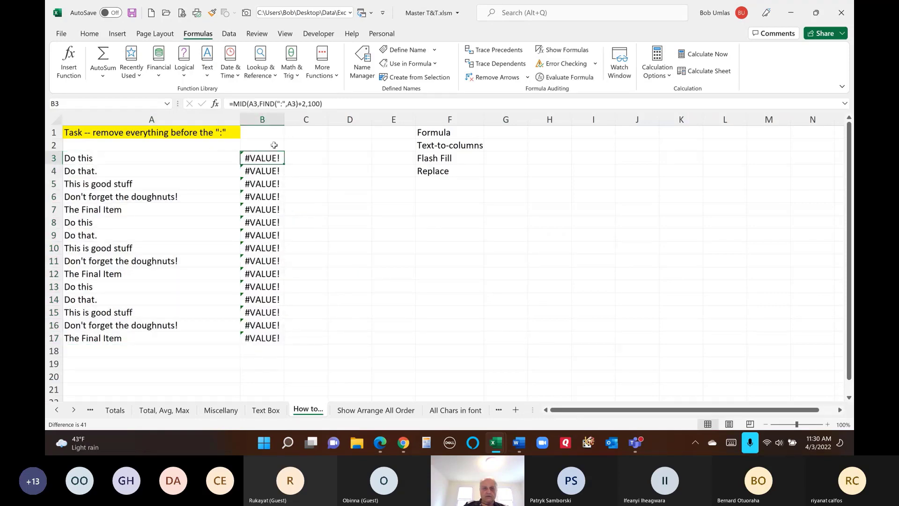
{"action": "left_click_drag", "start_coordinate": [274, 145], "coordinate": [276, 351]}
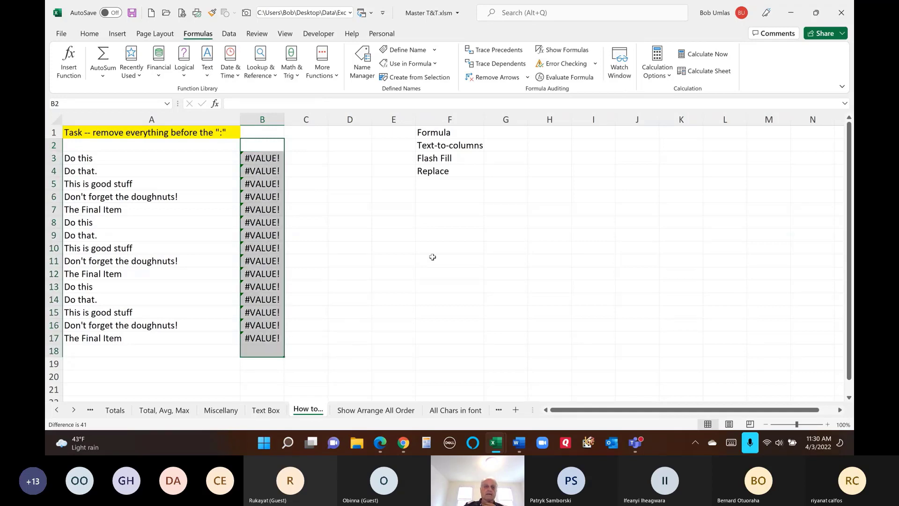
{"action": "key", "text": "Delete"}
{"action": "left_click", "coordinate": [306, 234]}
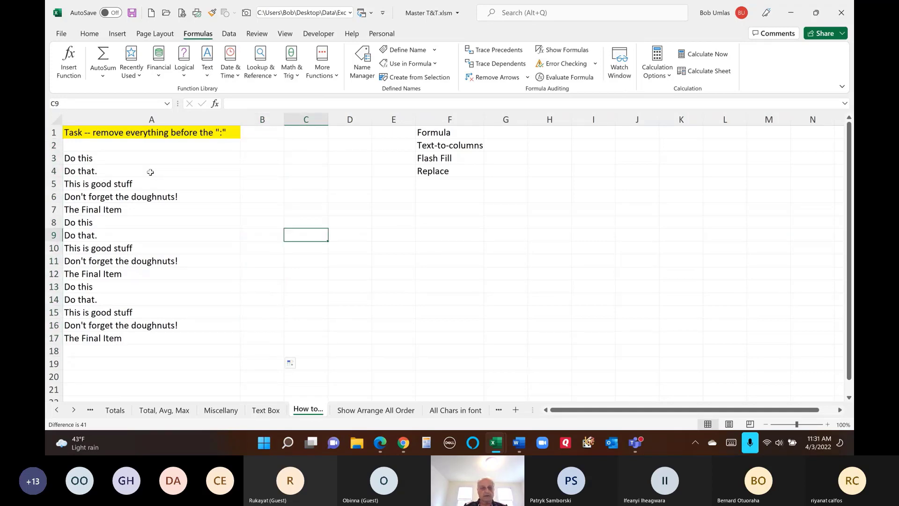
- Undo back to the original colon lines and select A3:A17
{"action": "key", "text": "ctrl+z"}
{"action": "key", "text": "ctrl+z"}
{"action": "key", "text": "ctrl+z"}
{"action": "key", "text": "ctrl+z"}
{"action": "key", "text": "ctrl+z"}
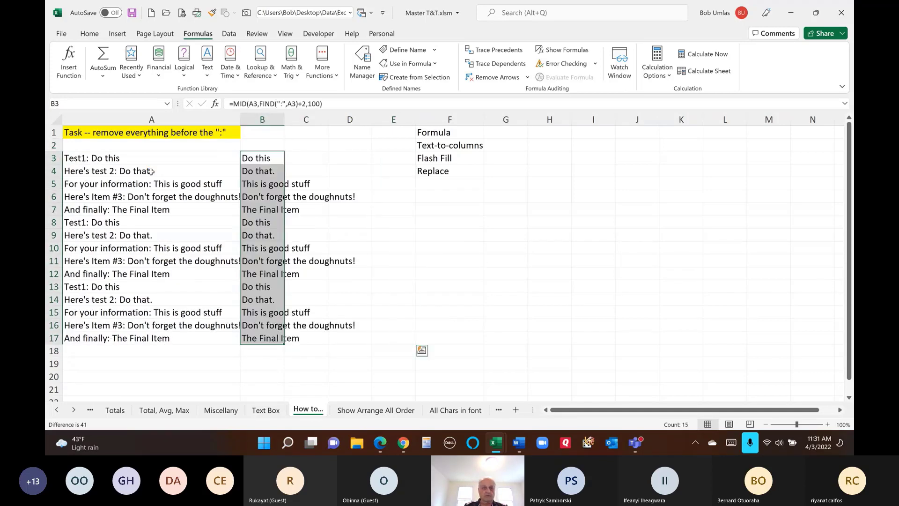
{"action": "key", "text": "ctrl+z"}
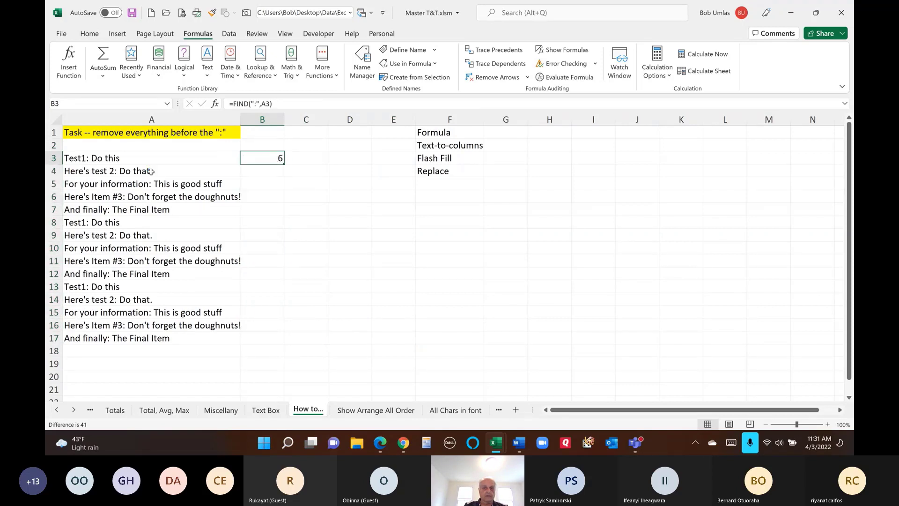
{"action": "key", "text": "ctrl+z"}
{"action": "left_click_drag", "start_coordinate": [102, 155], "coordinate": [101, 337]}
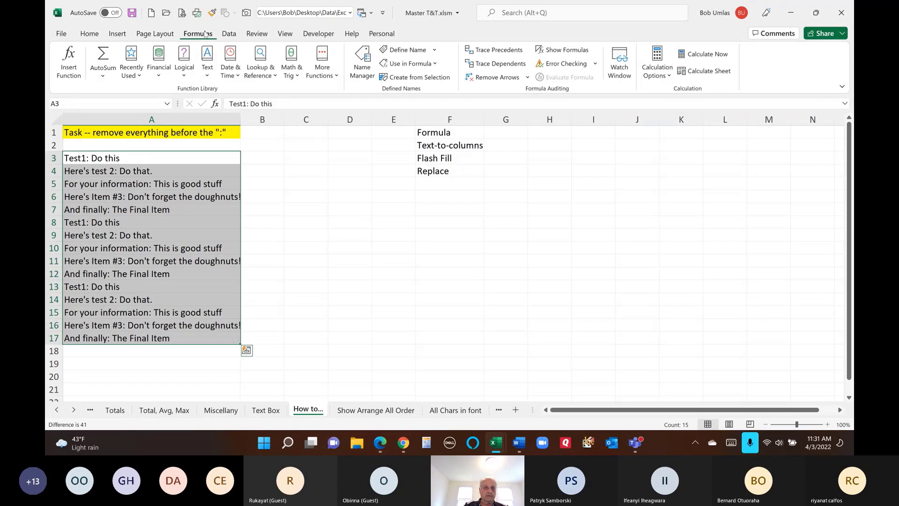
- Run Text to Columns on A3:A17 as Delimited, with a colon as the Other delimiter
{"action": "left_click", "coordinate": [229, 34]}
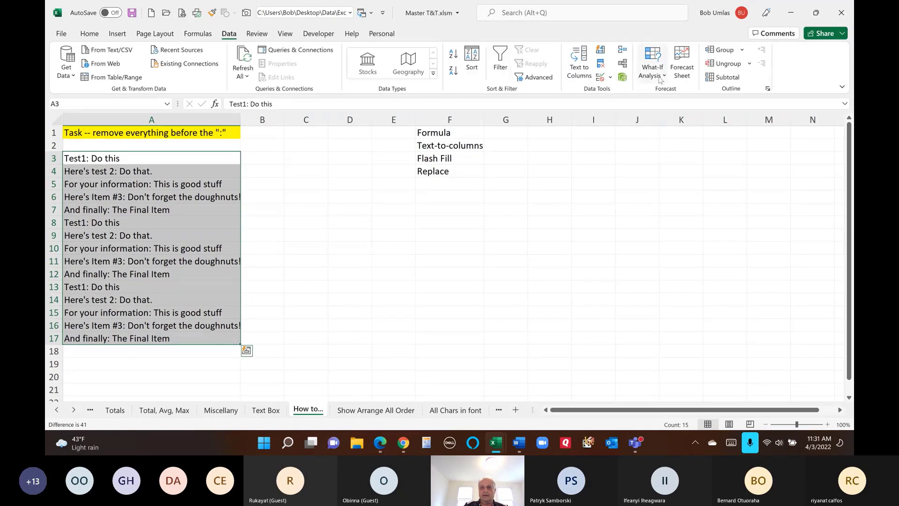
{"action": "left_click", "coordinate": [582, 61]}
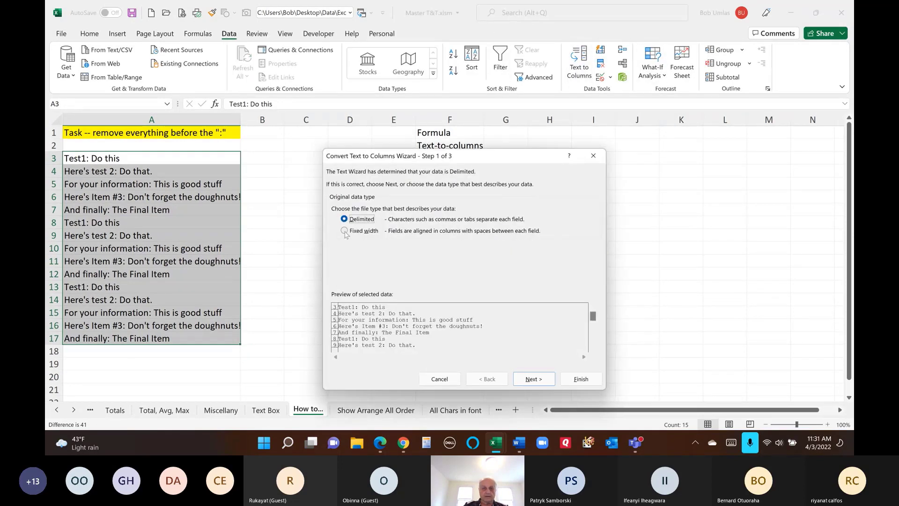
{"action": "key", "text": "Return"}
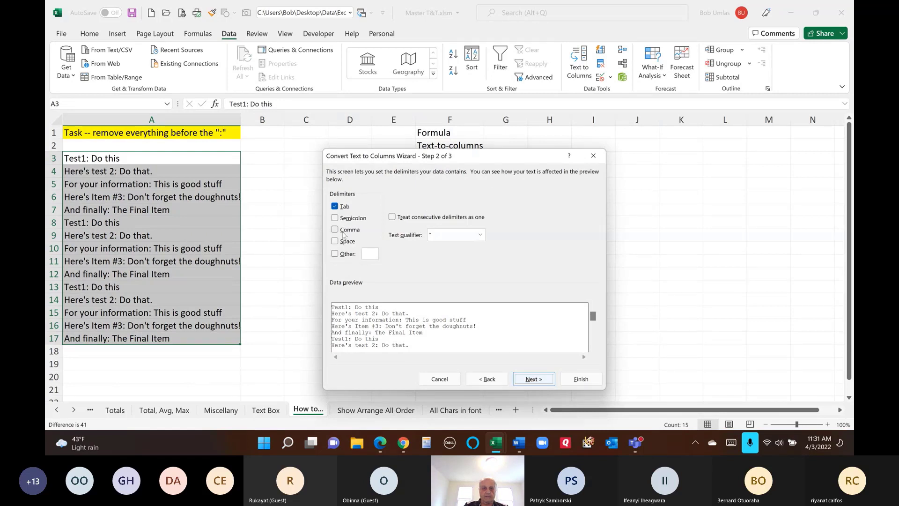
{"action": "left_click", "coordinate": [370, 253]}
{"action": "type", "text": ":"}
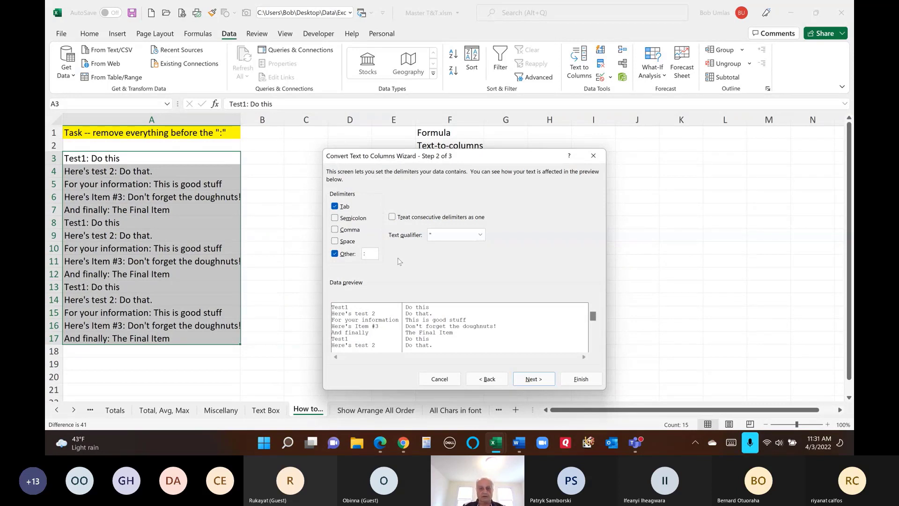
{"action": "left_click", "coordinate": [581, 380]}
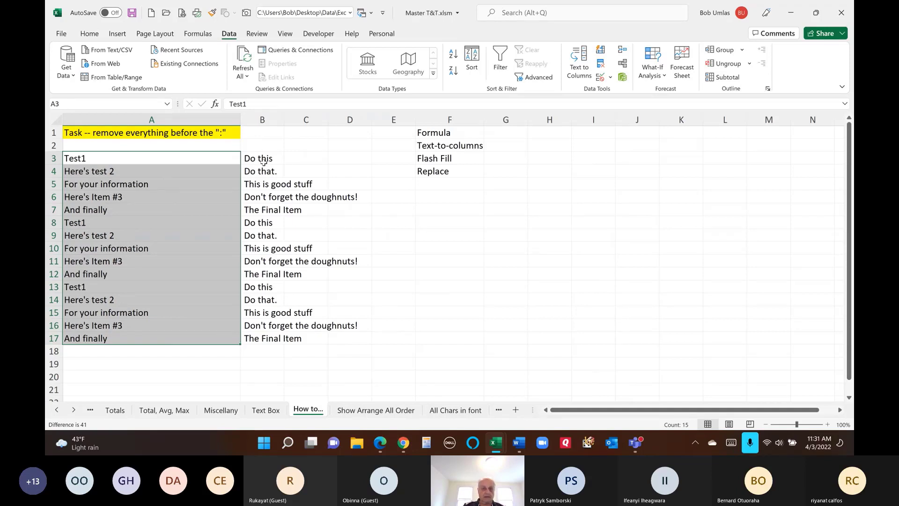
- Move the split-off text in B3:B17 onto A3:A17, confirming the replacement
{"action": "left_click_drag", "start_coordinate": [262, 159], "coordinate": [231, 334]}
{"action": "left_click_drag", "start_coordinate": [261, 159], "coordinate": [200, 344]}
{"action": "left_click", "coordinate": [435, 250]}
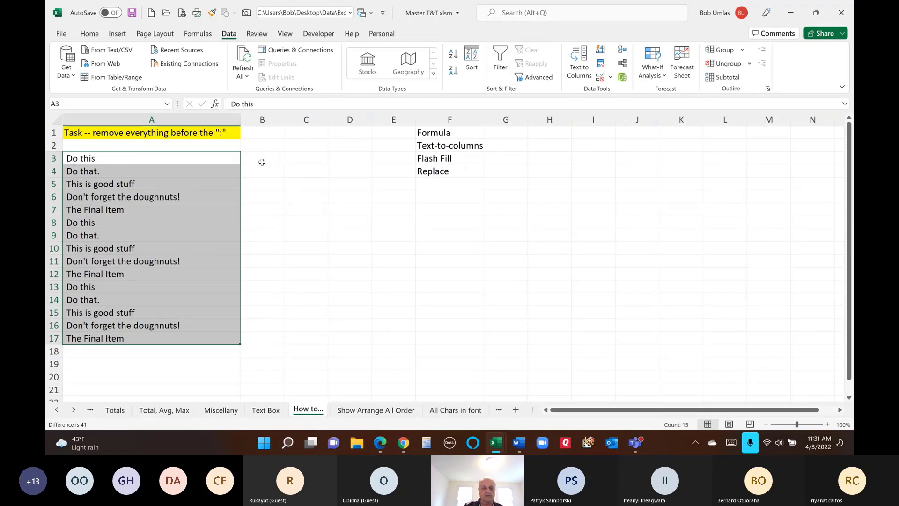
{"action": "left_click", "coordinate": [261, 161]}
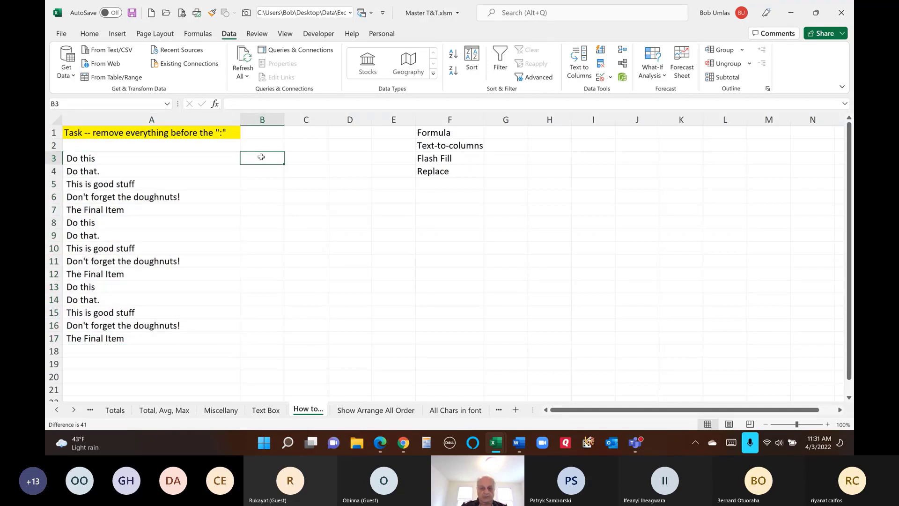
- Enter =TRIM(A3) in B3 and fill it down to B17
{"action": "type", "text": "=trim("}
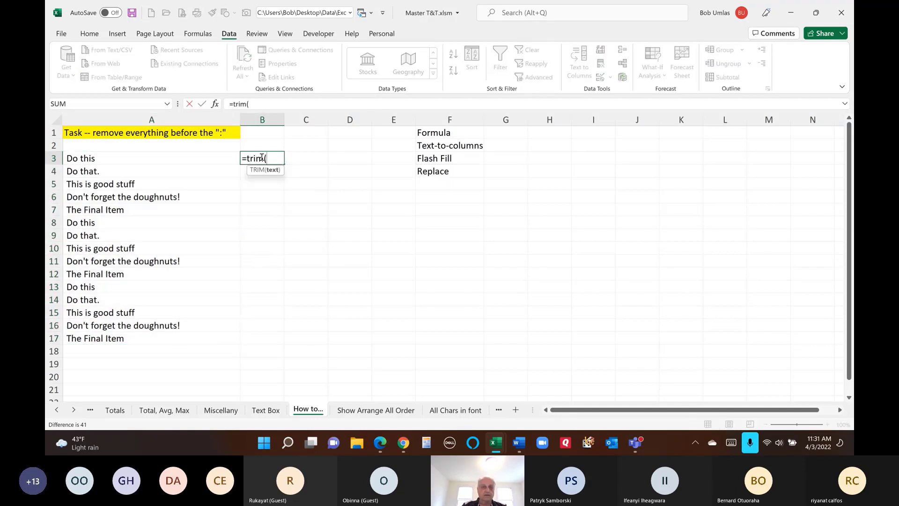
{"action": "left_click", "coordinate": [96, 158]}
{"action": "type", "text": ")"}
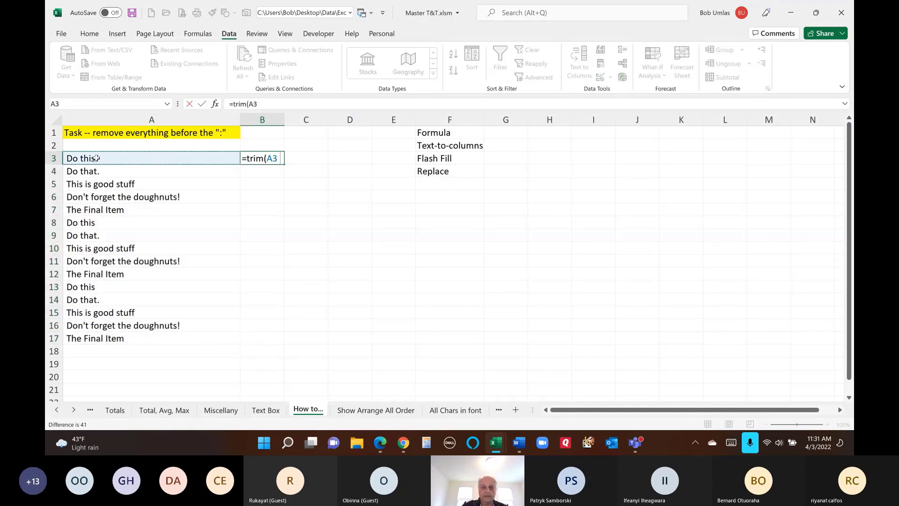
{"action": "key", "text": "ctrl+Return"}
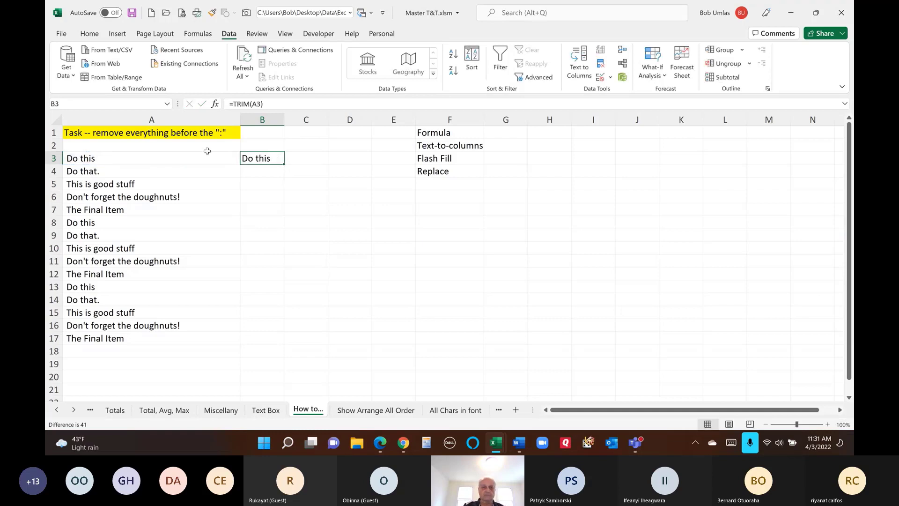
{"action": "double_click", "coordinate": [284, 164]}
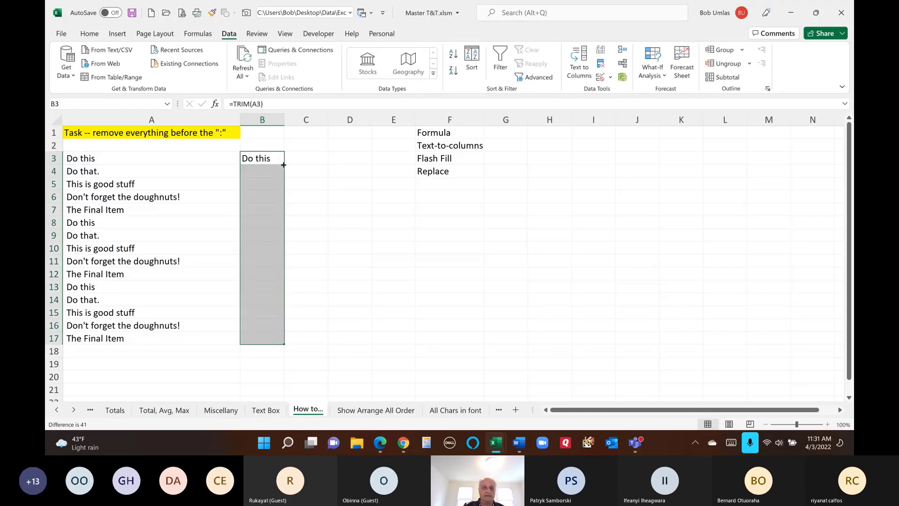
- Copy the trimmed results onto A3:A17 as values only and clear column B
{"action": "left_click_drag", "start_coordinate": [284, 165], "coordinate": [186, 172]}
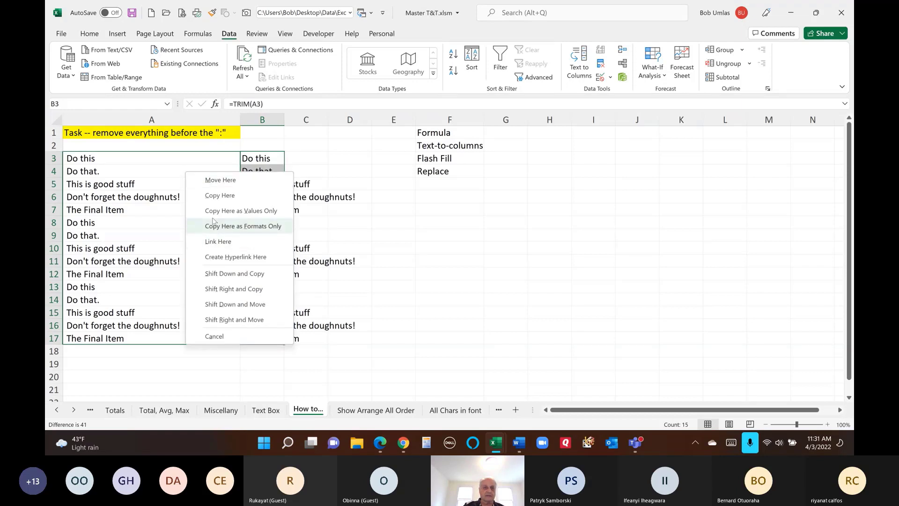
{"action": "left_click", "coordinate": [225, 211]}
{"action": "left_click", "coordinate": [281, 149]}
{"action": "left_click_drag", "start_coordinate": [283, 153], "coordinate": [284, 356]}
- Restore column A's original lines and enter the example 'Do this' in B3
{"action": "left_click", "coordinate": [277, 235]}
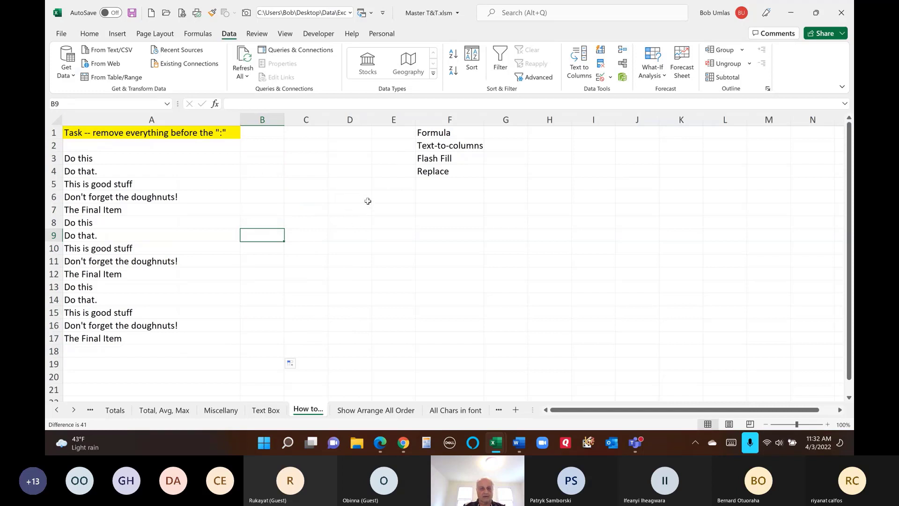
{"action": "key", "text": "ctrl+z"}
{"action": "key", "text": "ctrl+z"}
{"action": "key", "text": "ctrl+z"}
{"action": "key", "text": "ctrl+z"}
{"action": "key", "text": "ctrl+z"}
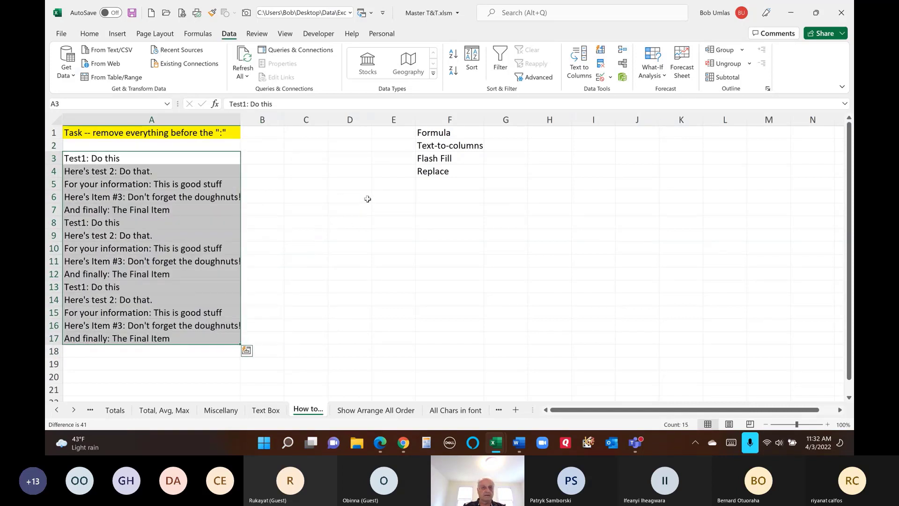
{"action": "left_click", "coordinate": [267, 158]}
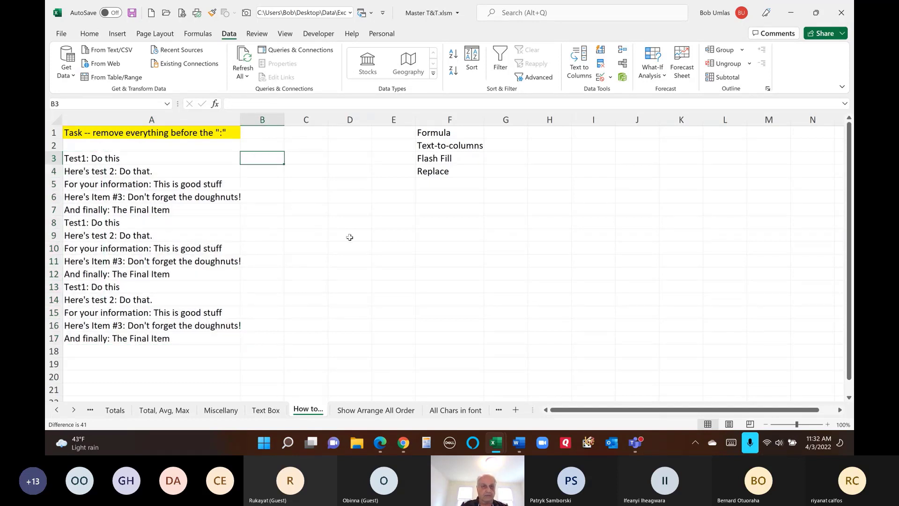
{"action": "type", "text": "D"}
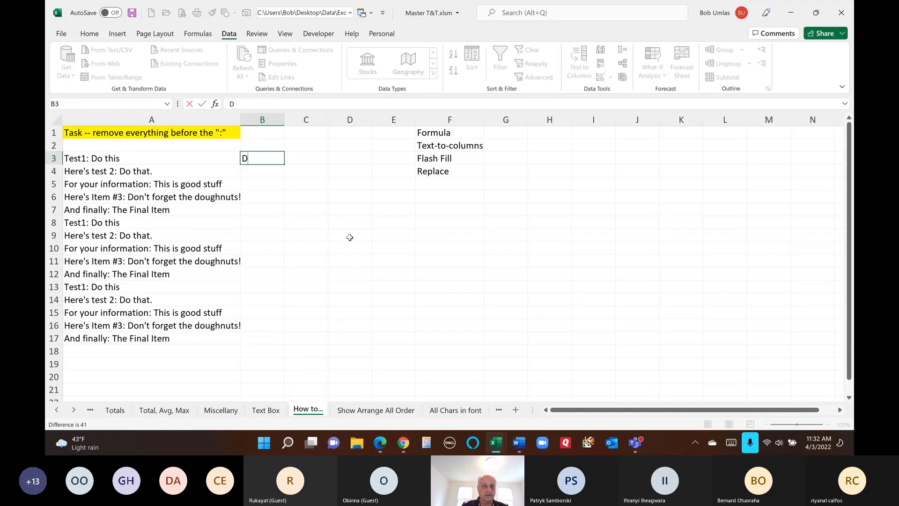
{"action": "type", "text": "o this"}
{"action": "key", "text": "ctrl+Return"}
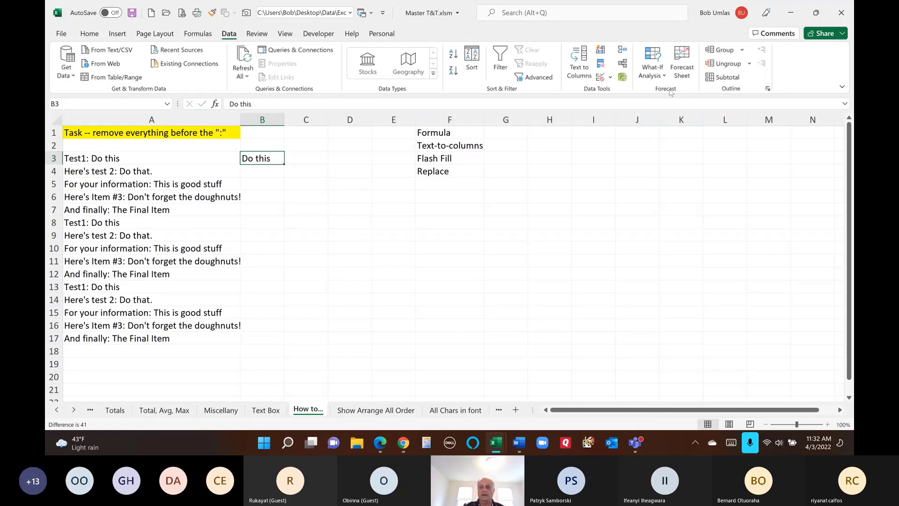
- Flash Fill column B from the example using Home > Fill, then undo it
{"action": "left_click", "coordinate": [87, 37]}
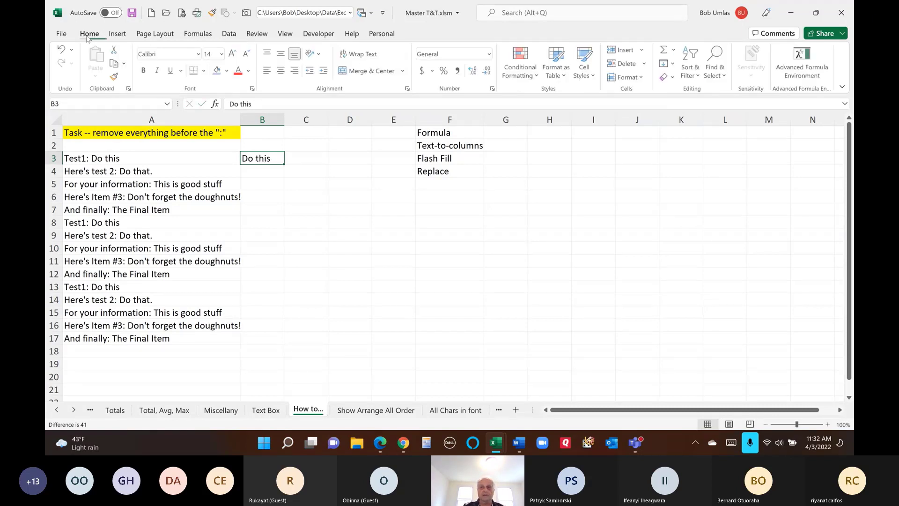
{"action": "left_click", "coordinate": [672, 65]}
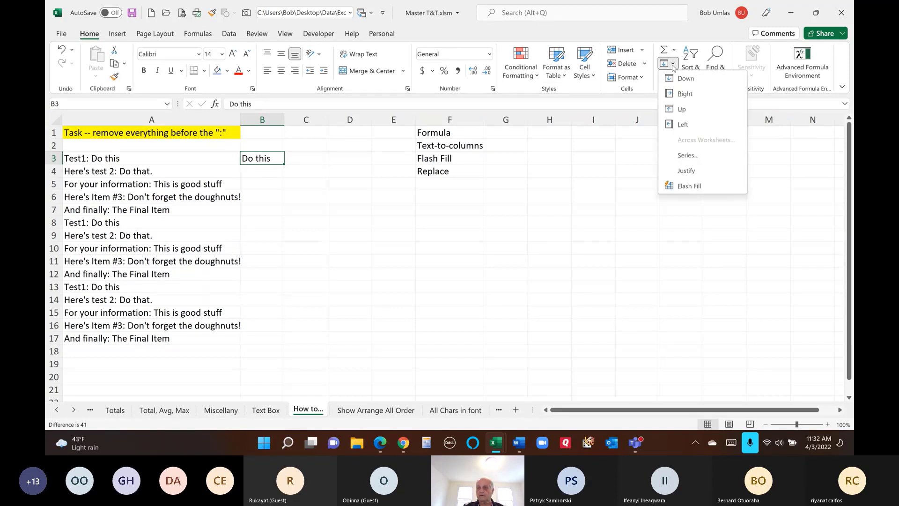
{"action": "left_click", "coordinate": [699, 186]}
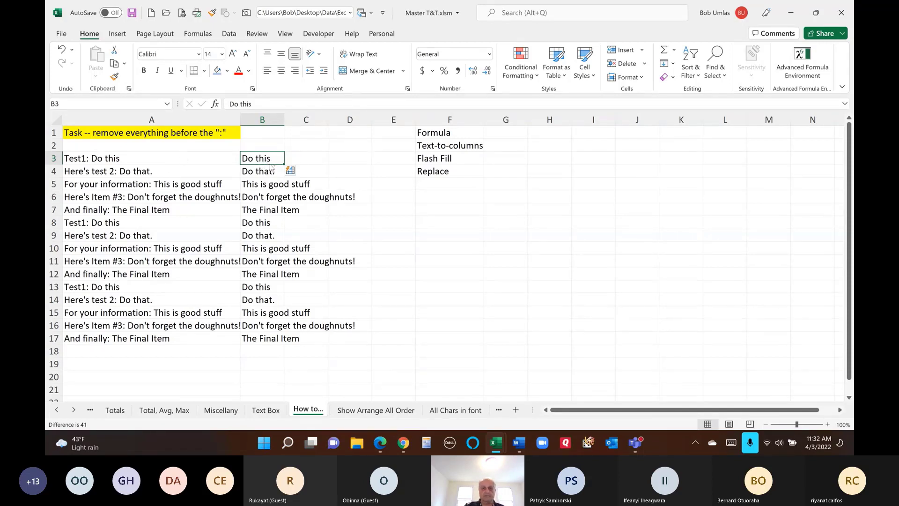
{"action": "key", "text": "ctrl+z"}
{"action": "key", "text": "ctrl+z"}
- Return to the How to... sheet and select A3:A16
{"action": "key", "text": "ctrl+Page_Up"}
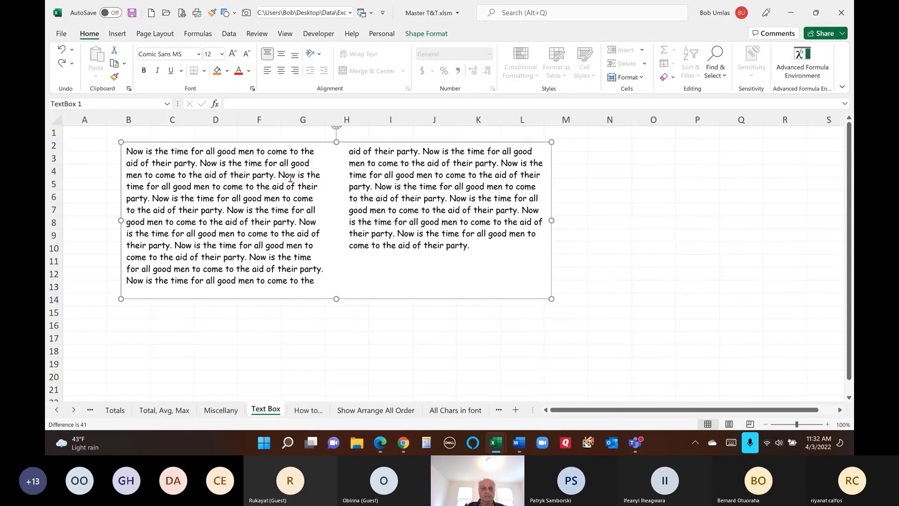
{"action": "left_click", "coordinate": [308, 409]}
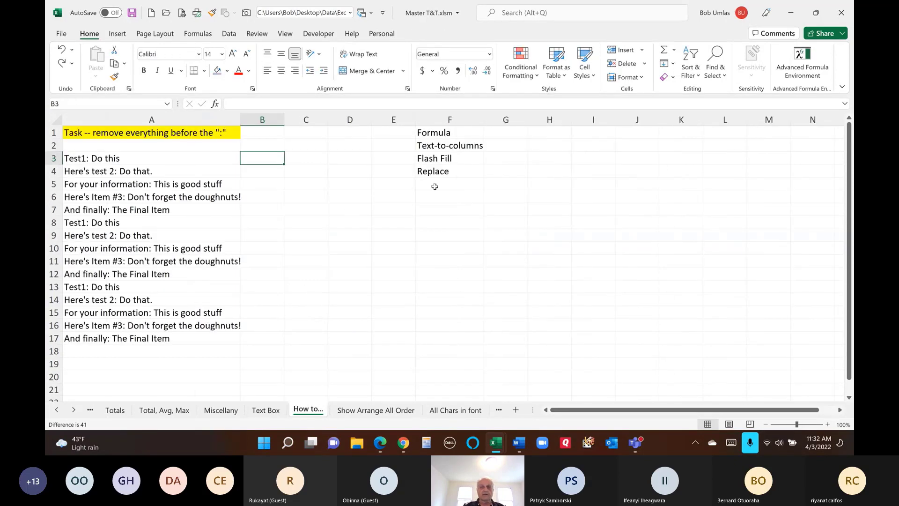
{"action": "left_click_drag", "start_coordinate": [143, 160], "coordinate": [142, 330]}
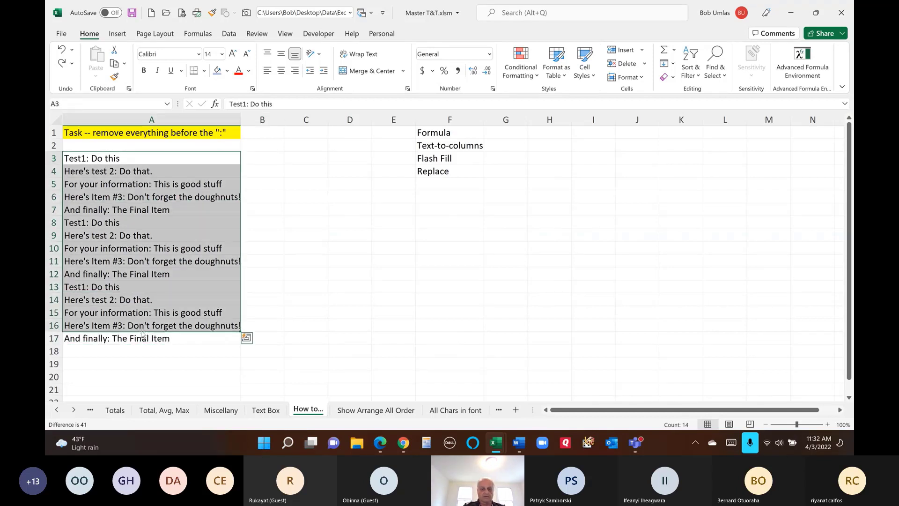
- Replace '*:' with nothing in A3:A16 (14 replacements), then undo the change
{"action": "key", "text": "ctrl+h"}
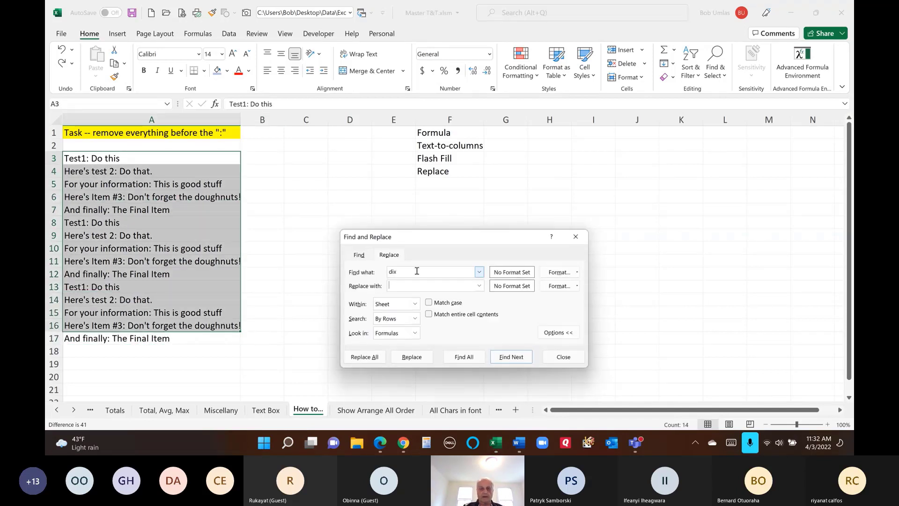
{"action": "key", "text": "shift+Tab"}
{"action": "type", "text": ":"}
{"action": "left_click", "coordinate": [365, 357]}
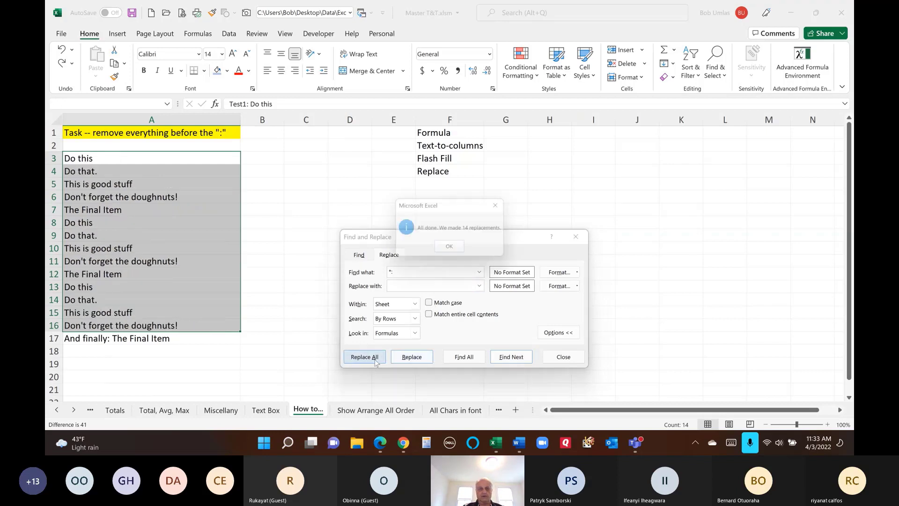
{"action": "left_click", "coordinate": [453, 249]}
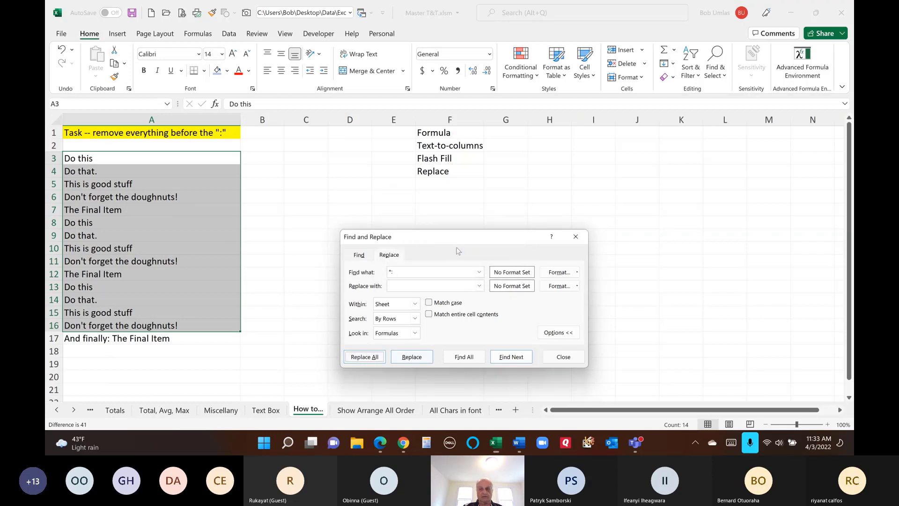
{"action": "left_click", "coordinate": [562, 357]}
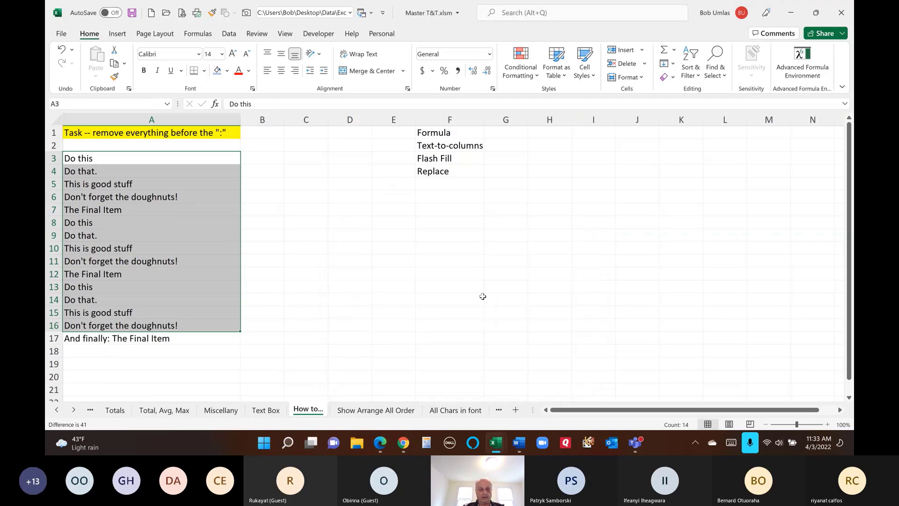
{"action": "key", "text": "ctrl+z"}
{"action": "key", "text": "ctrl+q"}
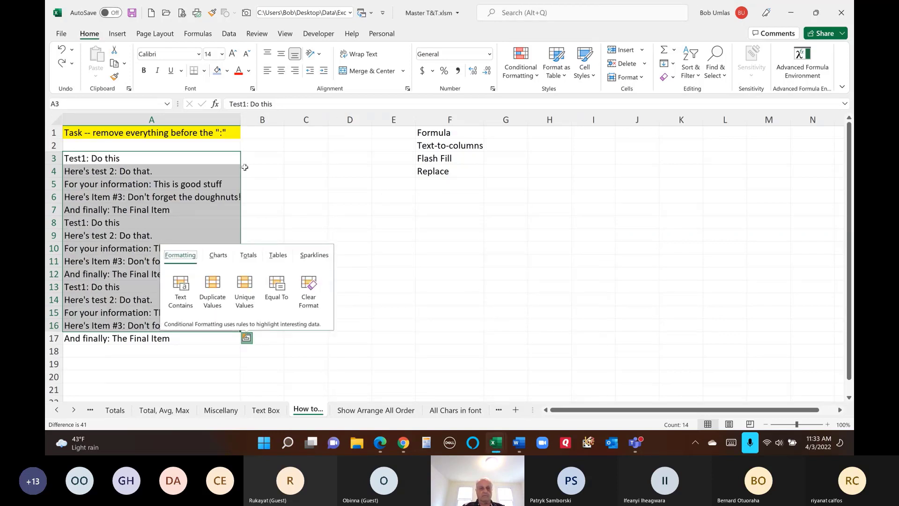
- Enter =TEXTBEFORE(A3,": ") in B3, correcting the misspelled function name
{"action": "left_click", "coordinate": [260, 157]}
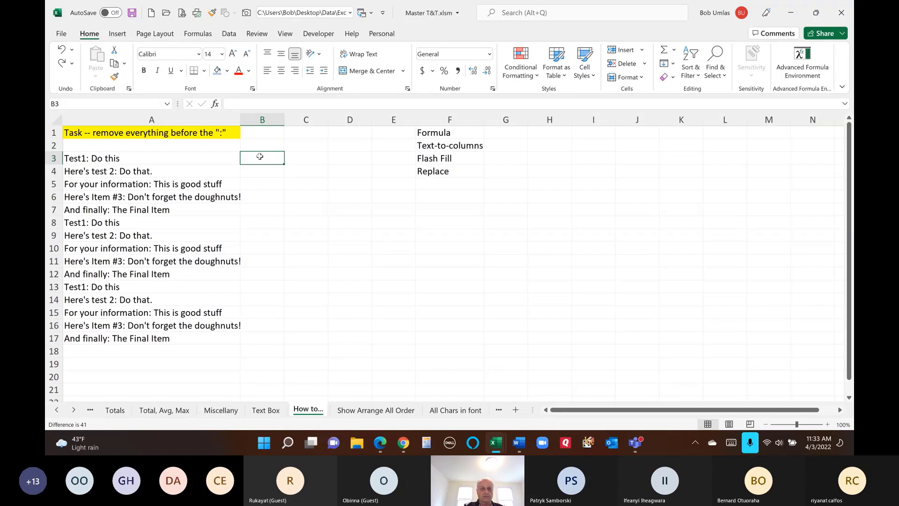
{"action": "type", "text": "="}
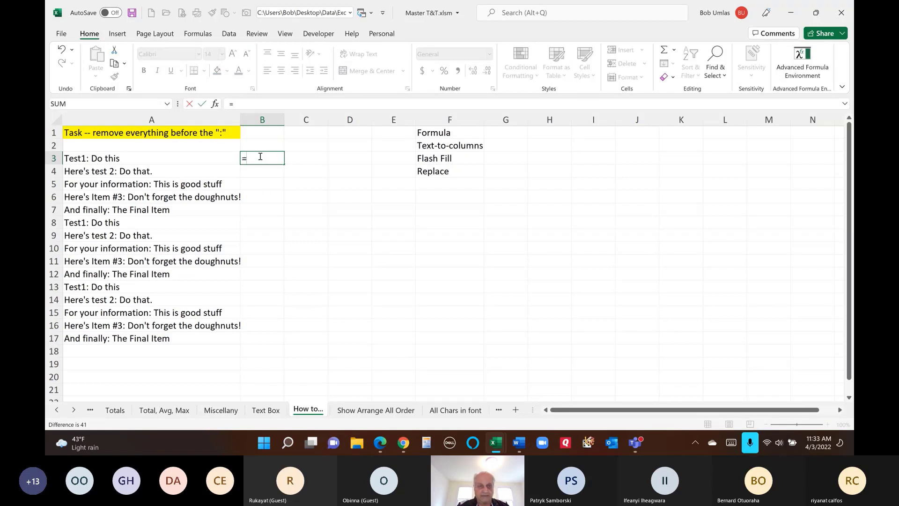
{"action": "type", "text": "tectbefore"}
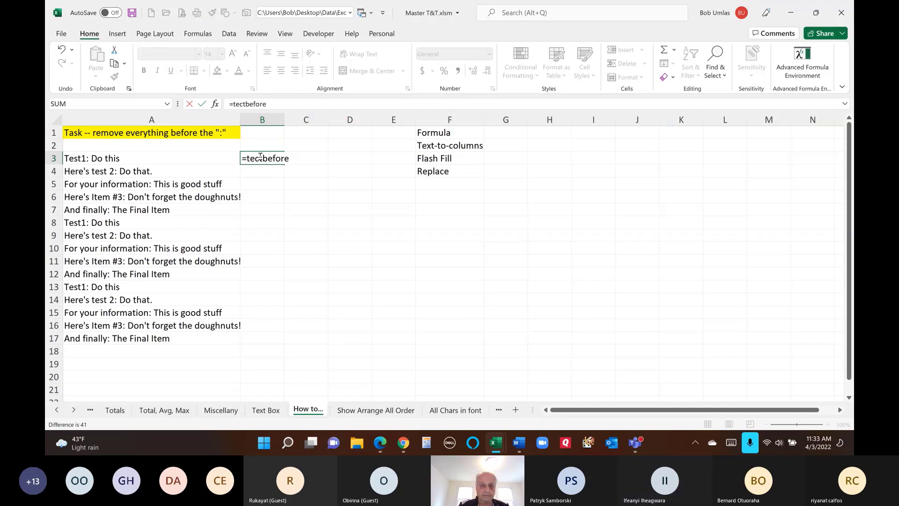
{"action": "type", "text": "("}
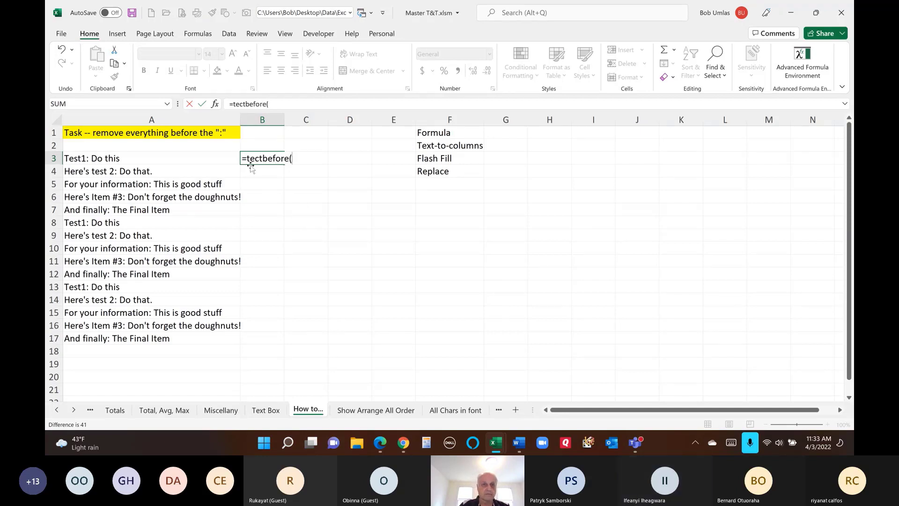
{"action": "left_click_drag", "start_coordinate": [256, 158], "coordinate": [330, 153]}
{"action": "key", "text": "BackSpace"}
{"action": "key", "text": "BackSpace"}
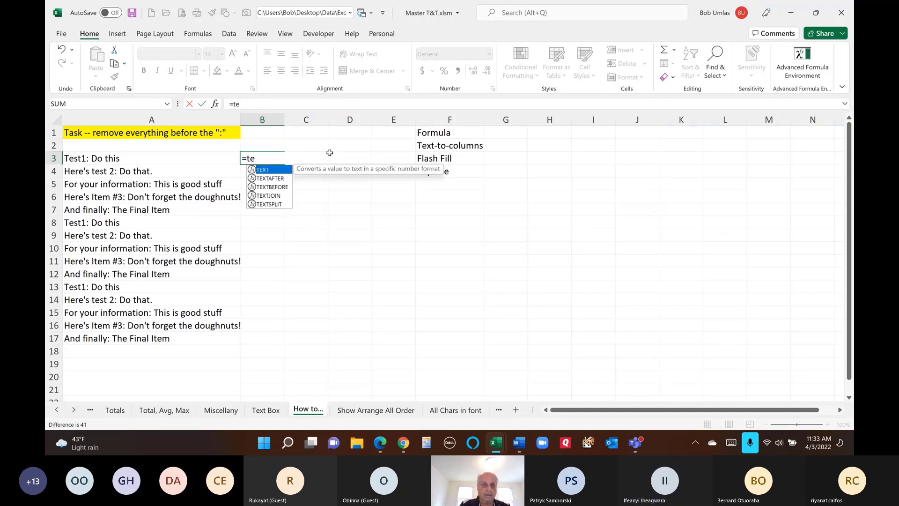
{"action": "type", "text": "ct"}
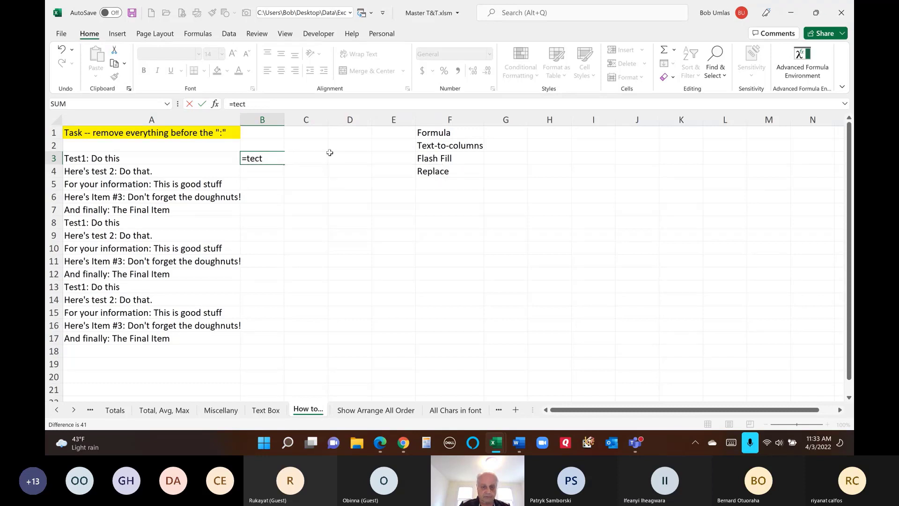
{"action": "key", "text": "BackSpace"}
{"action": "key", "text": "BackSpace"}
{"action": "type", "text": "x"}
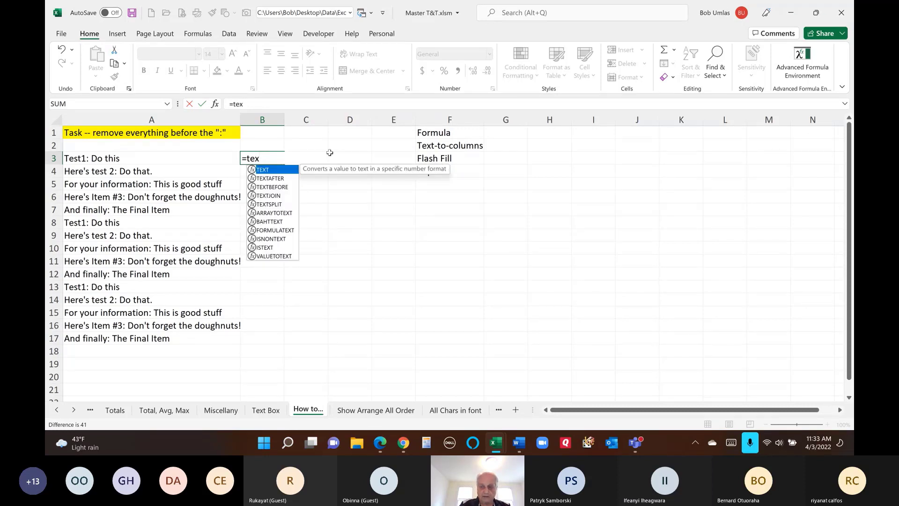
{"action": "key", "text": "Down"}
{"action": "key", "text": "Down"}
{"action": "key", "text": "Tab"}
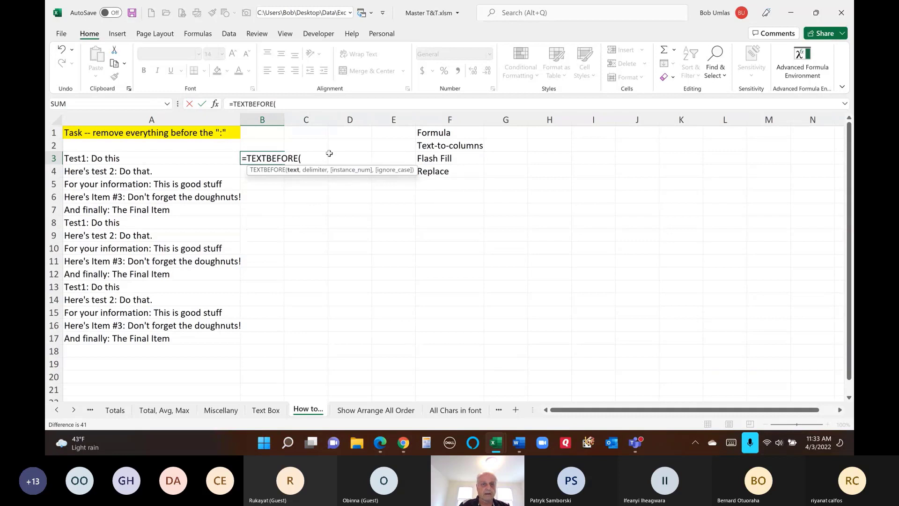
{"action": "left_click", "coordinate": [138, 161]}
{"action": "type", "text": ","}
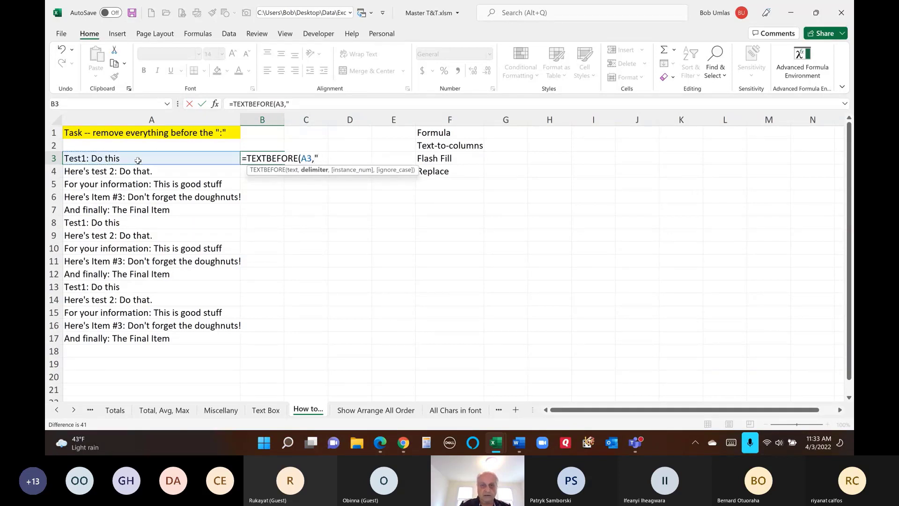
{"action": "type", "text": "\": \")"}
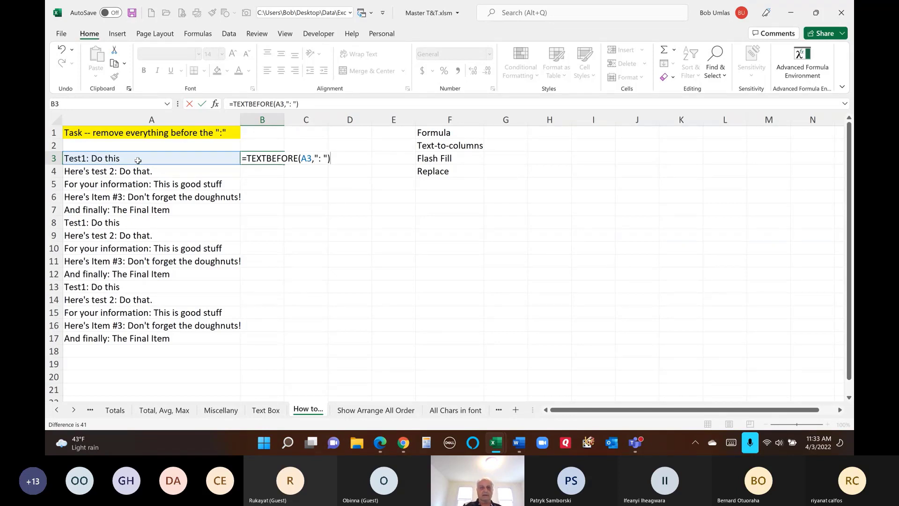
{"action": "key", "text": "Return"}
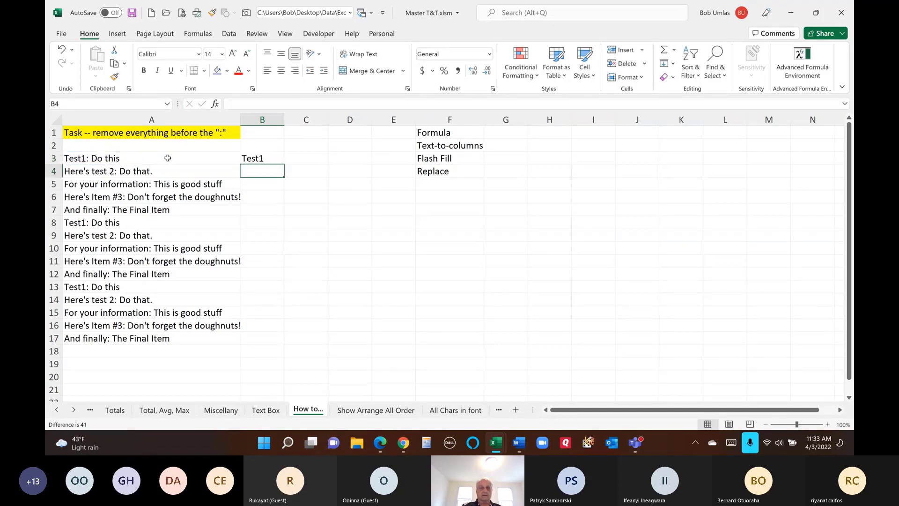
- Change the B3 formula to TEXTAFTER and fill it down to B17
{"action": "left_click", "coordinate": [273, 159]}
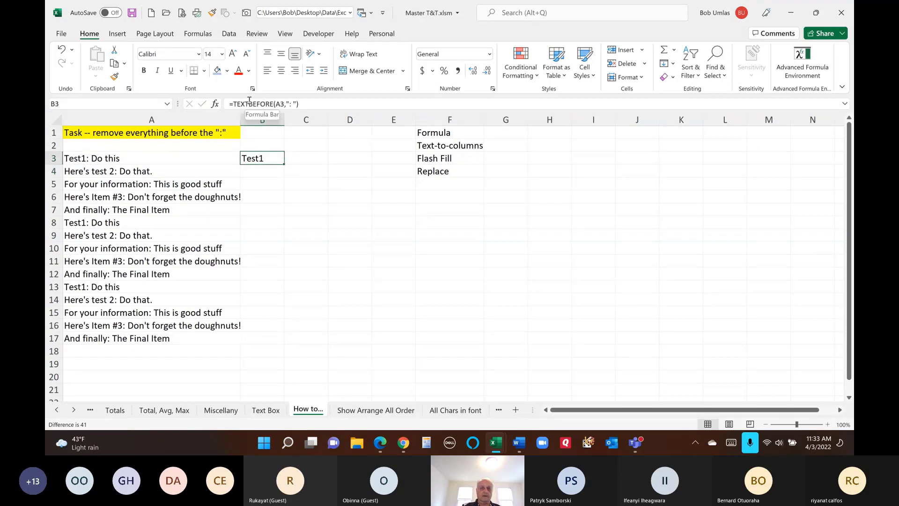
{"action": "left_click_drag", "start_coordinate": [248, 104], "coordinate": [274, 103]}
{"action": "type", "text": "after"}
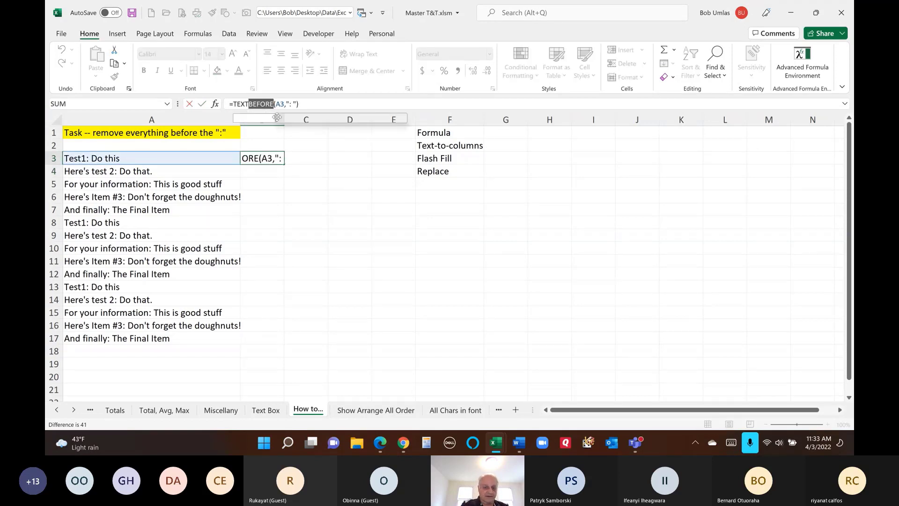
{"action": "key", "text": "Return"}
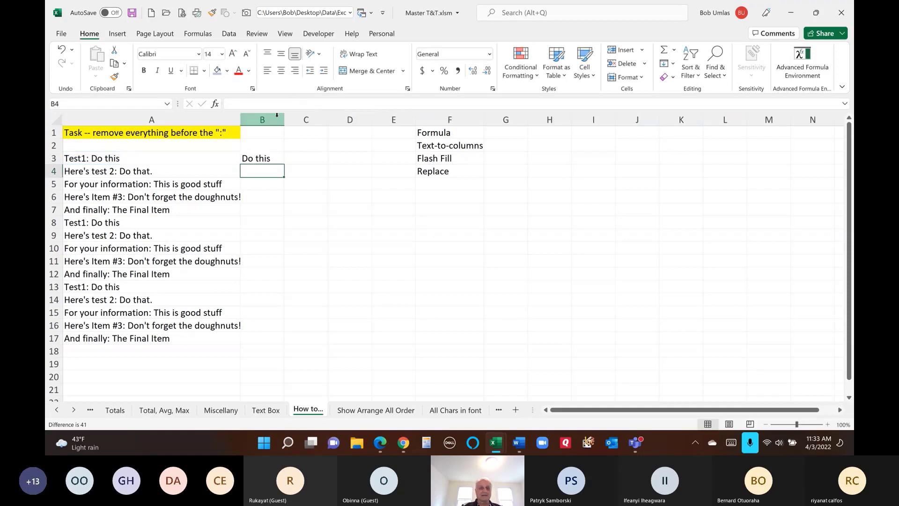
{"action": "left_click", "coordinate": [248, 158]}
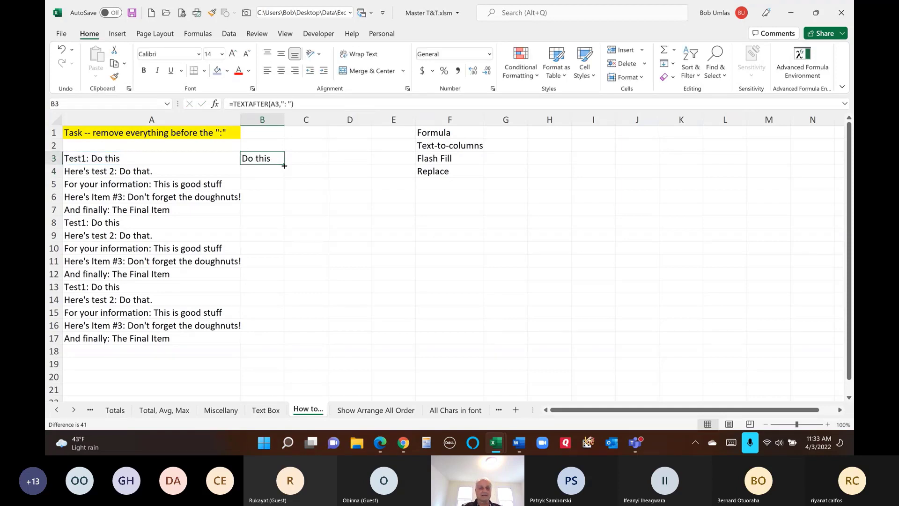
{"action": "double_click", "coordinate": [284, 165]}
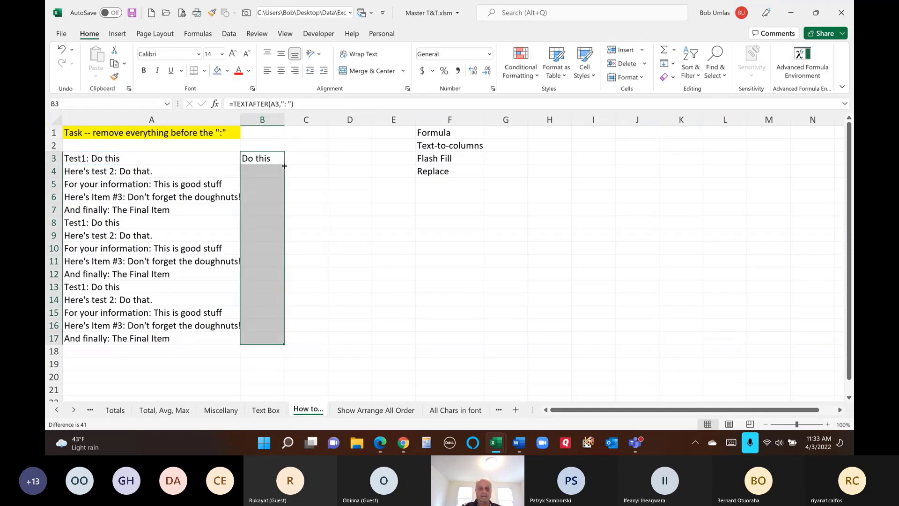
{"action": "left_click", "coordinate": [410, 232]}
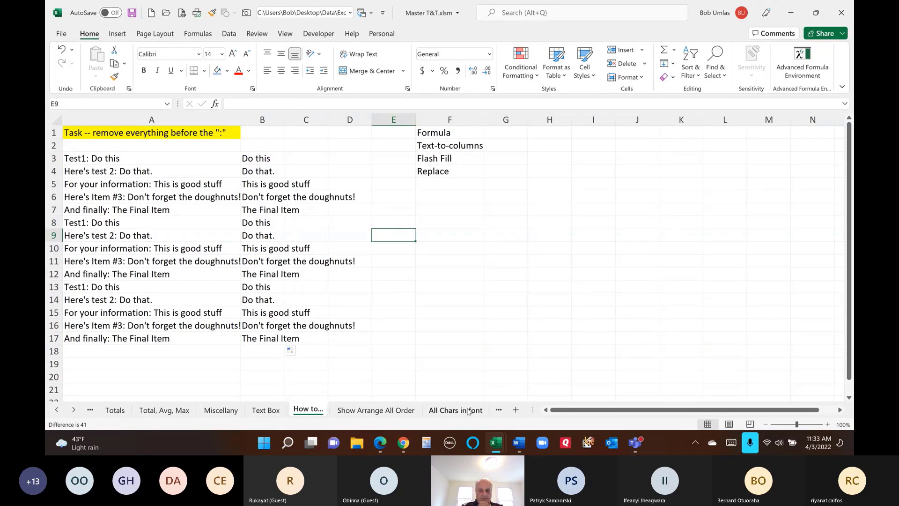
- Scroll the sheet tabs and switch to the Distribute sheet
{"action": "left_click", "coordinate": [74, 410]}
{"action": "left_click", "coordinate": [74, 411]}
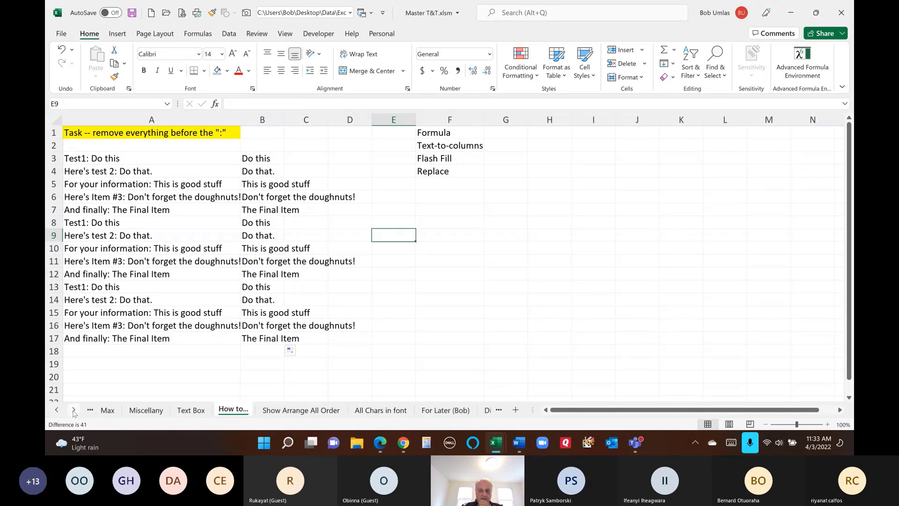
{"action": "left_click", "coordinate": [74, 411]}
{"action": "left_click", "coordinate": [74, 411]}
{"action": "left_click", "coordinate": [355, 411]}
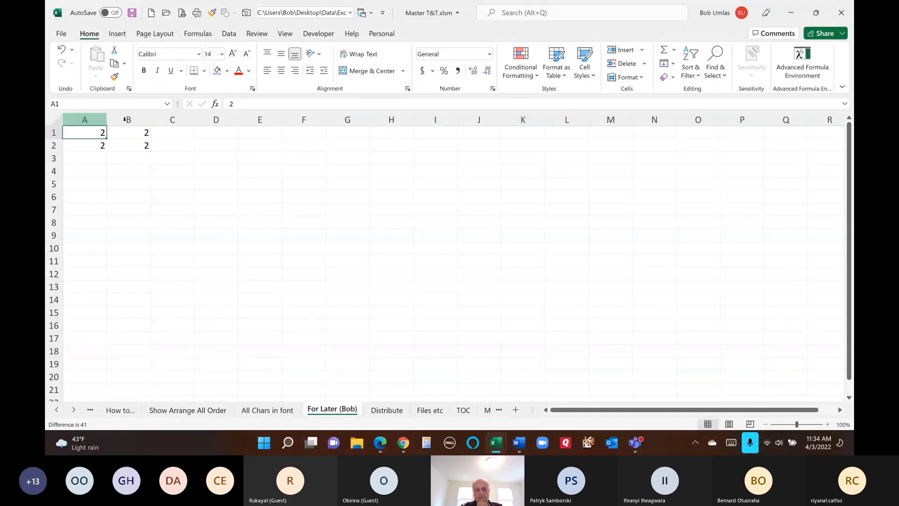
{"action": "left_click", "coordinate": [74, 410]}
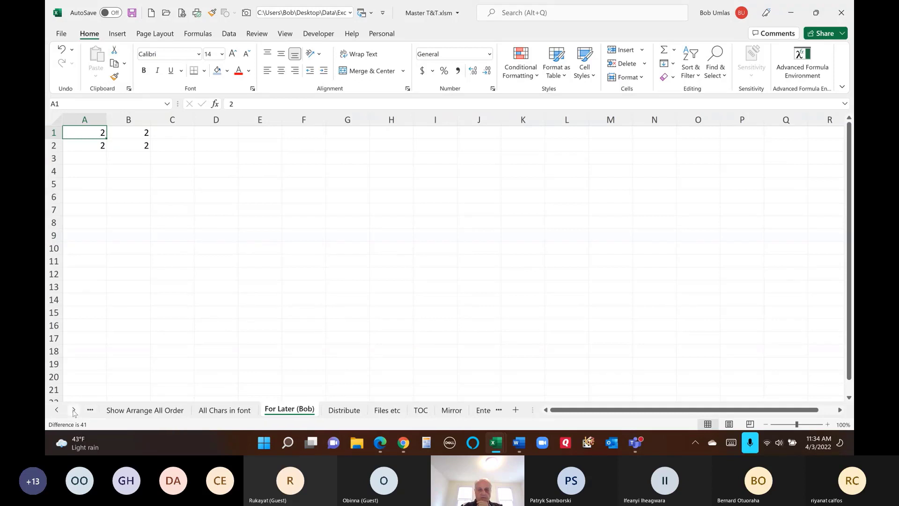
{"action": "left_click", "coordinate": [342, 412]}
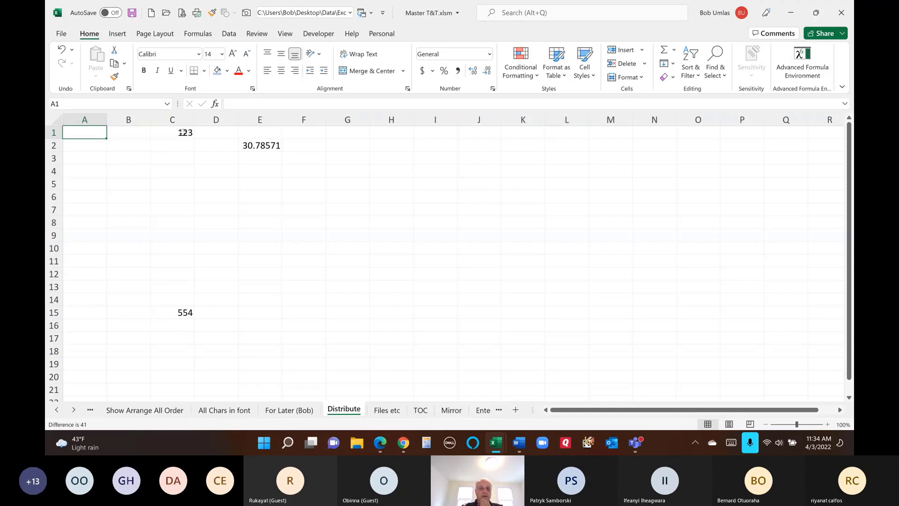
- Check C1:C15 and E2's step, then enter =C1+$E$2 in C2
{"action": "left_click_drag", "start_coordinate": [184, 133], "coordinate": [183, 313]}
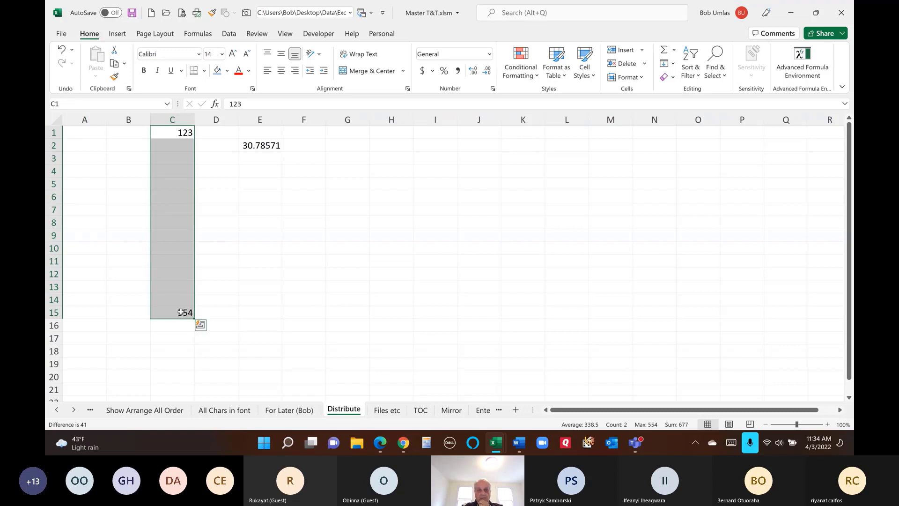
{"action": "left_click", "coordinate": [179, 311]}
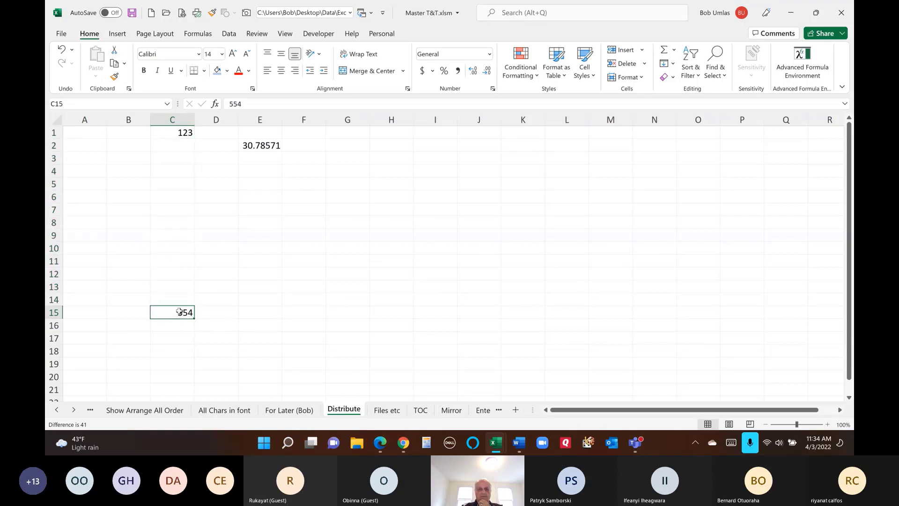
{"action": "left_click", "coordinate": [255, 145]}
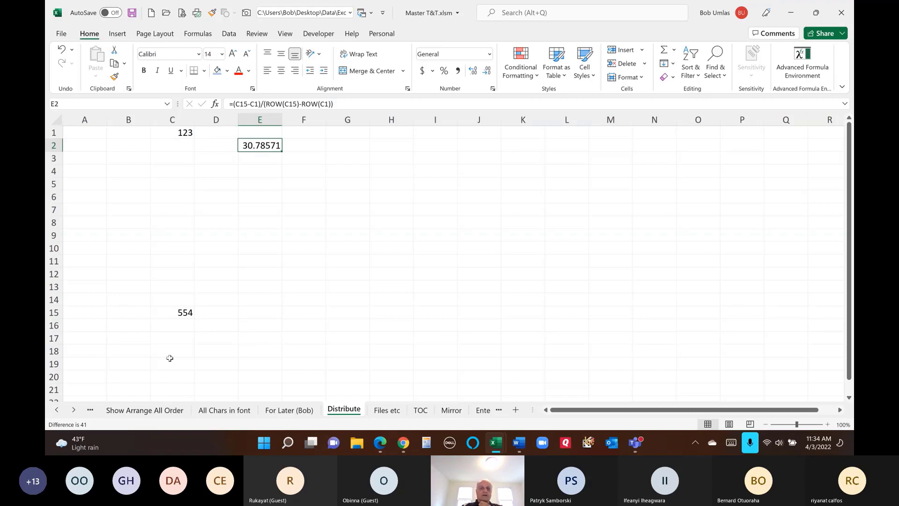
{"action": "left_click", "coordinate": [184, 146]}
{"action": "type", "text": "="}
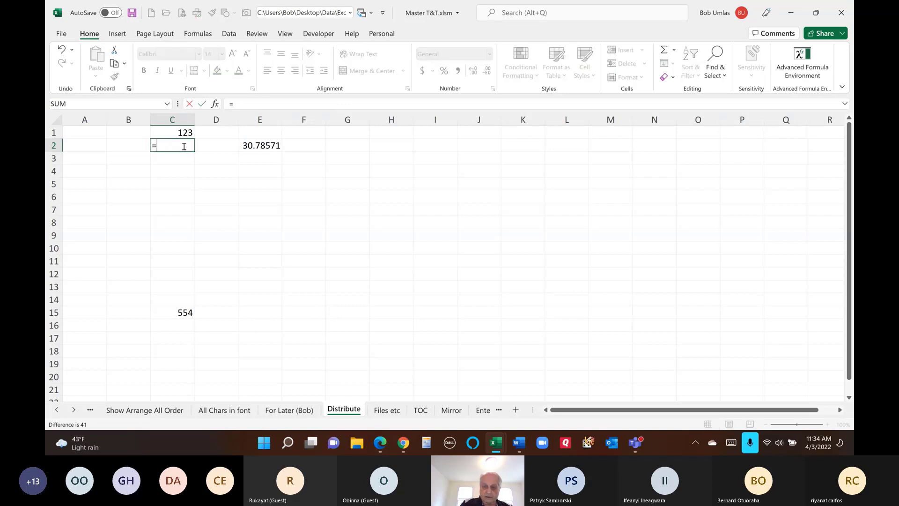
{"action": "key", "text": "Up"}
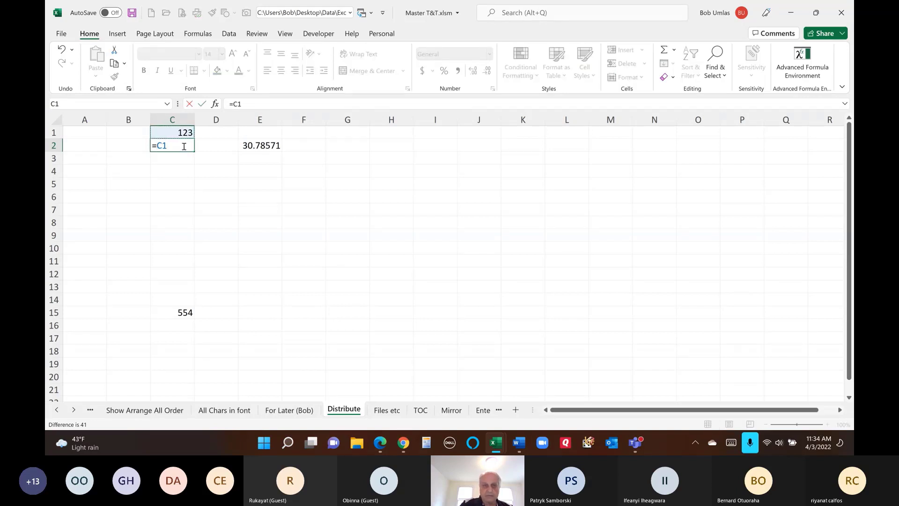
{"action": "type", "text": "+"}
{"action": "left_click", "coordinate": [264, 145]}
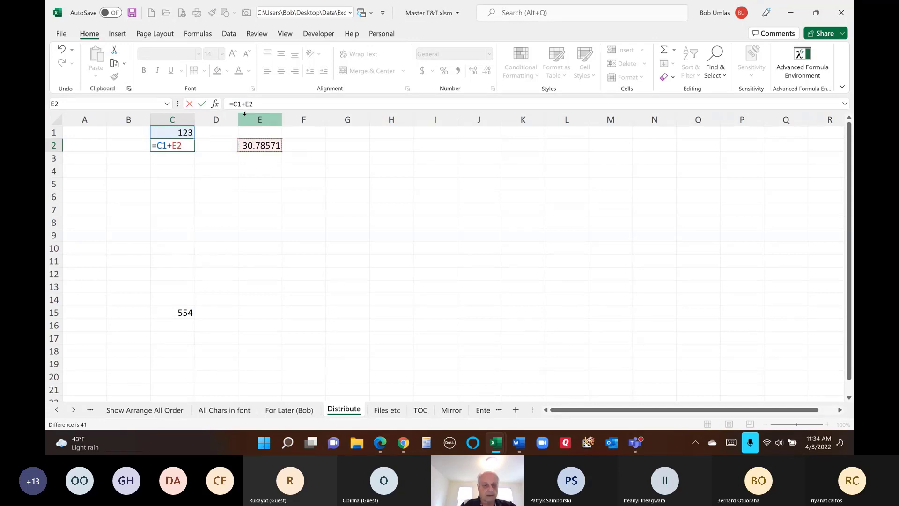
{"action": "key", "text": "F4"}
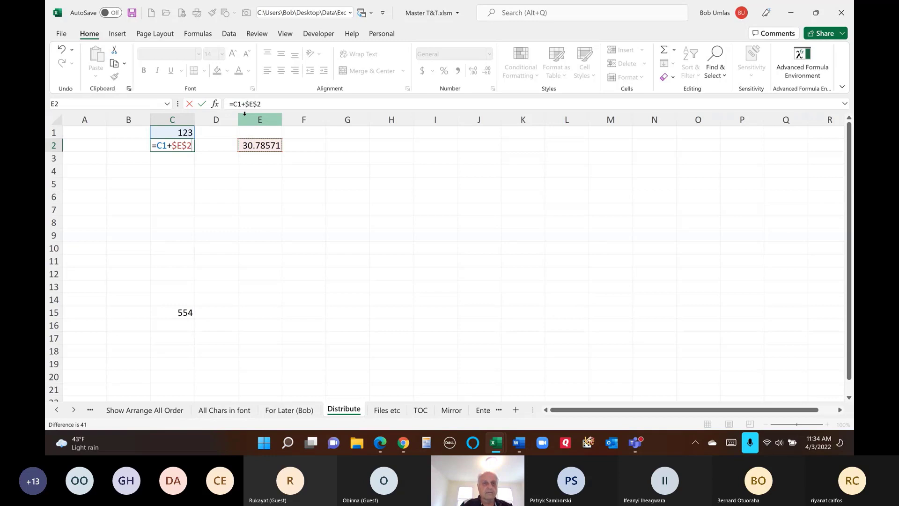
{"action": "key", "text": "Return"}
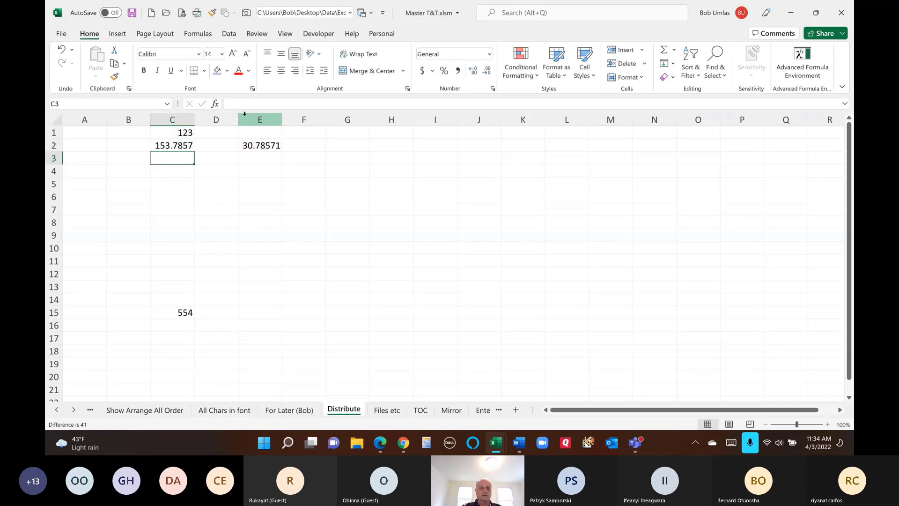
- Fill C2's formula to C14, retry through C15, and undo so 554 stays in C15
{"action": "left_click", "coordinate": [189, 147]}
{"action": "left_click_drag", "start_coordinate": [194, 151], "coordinate": [194, 316]}
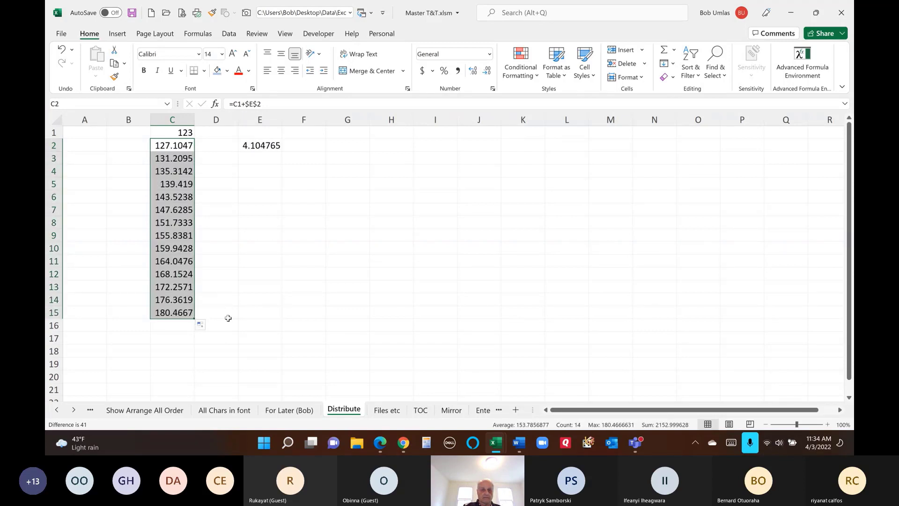
{"action": "left_click", "coordinate": [188, 149]}
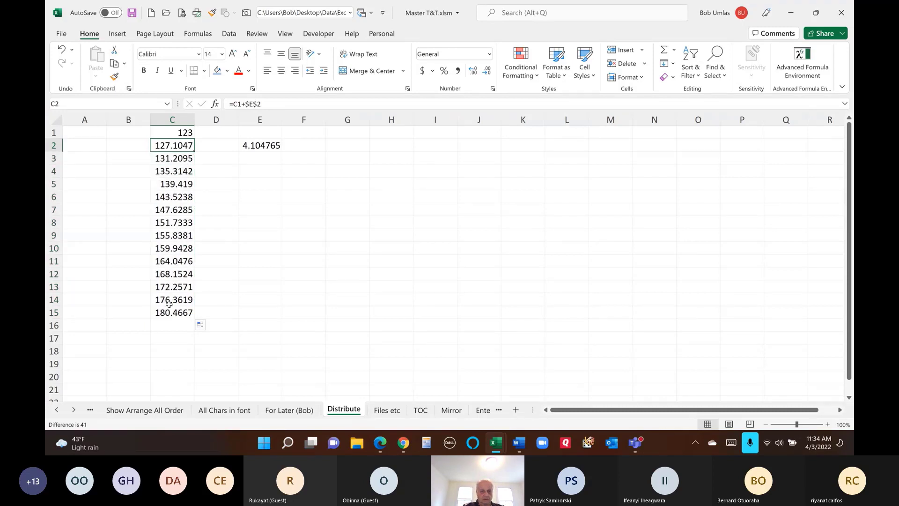
{"action": "key", "text": "ctrl+z"}
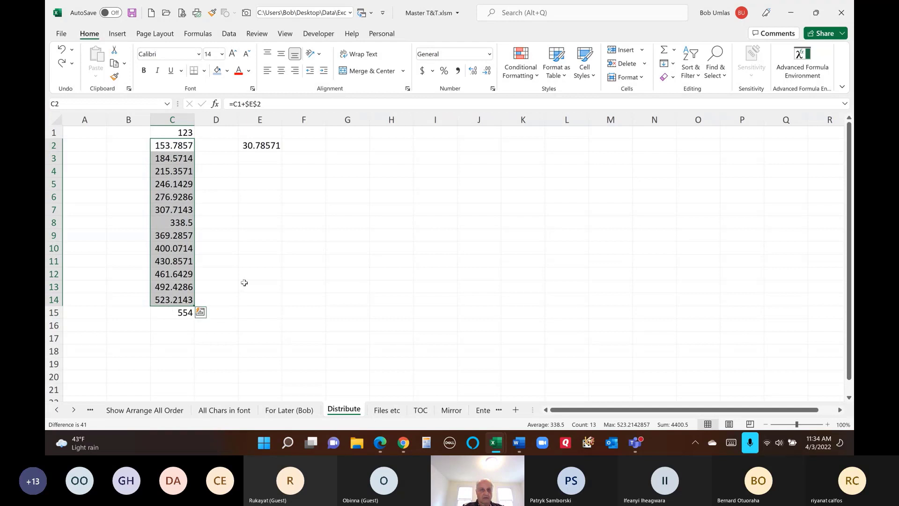
{"action": "left_click", "coordinate": [190, 147]}
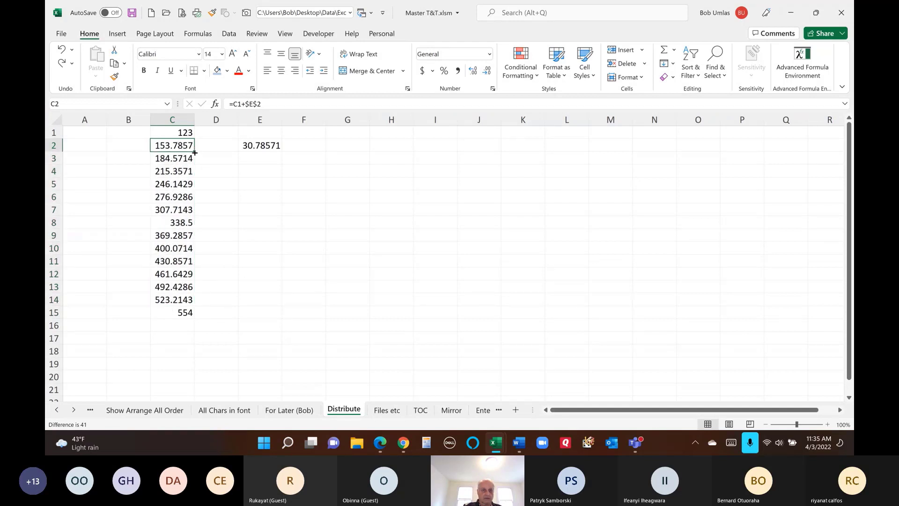
{"action": "left_click_drag", "start_coordinate": [195, 152], "coordinate": [195, 314]}
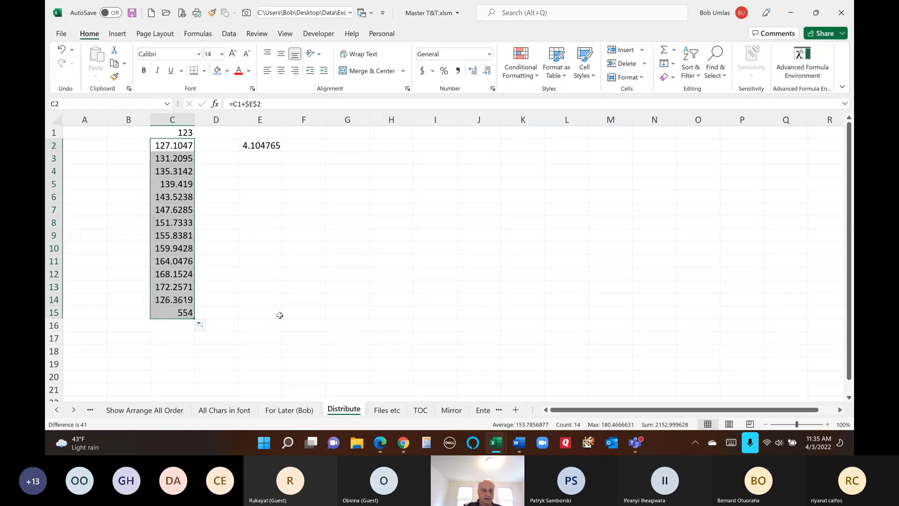
{"action": "key", "text": "ctrl+z"}
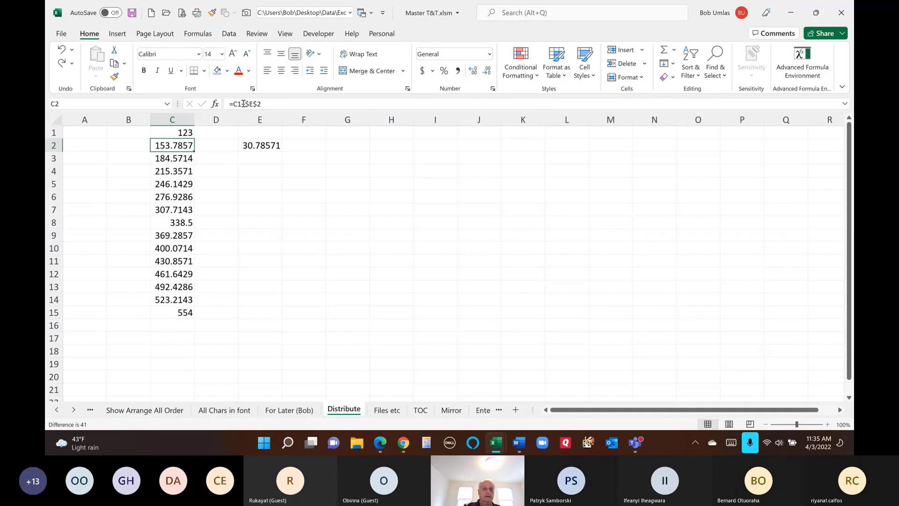
- Replace $E$2 in C2's formula with the constant 30.78571
{"action": "left_click_drag", "start_coordinate": [245, 104], "coordinate": [309, 103]}
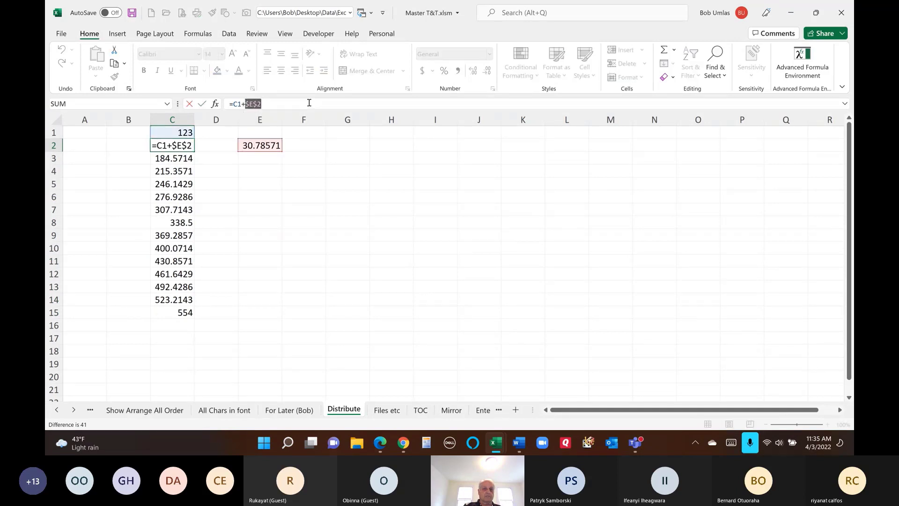
{"action": "type", "text": "30"}
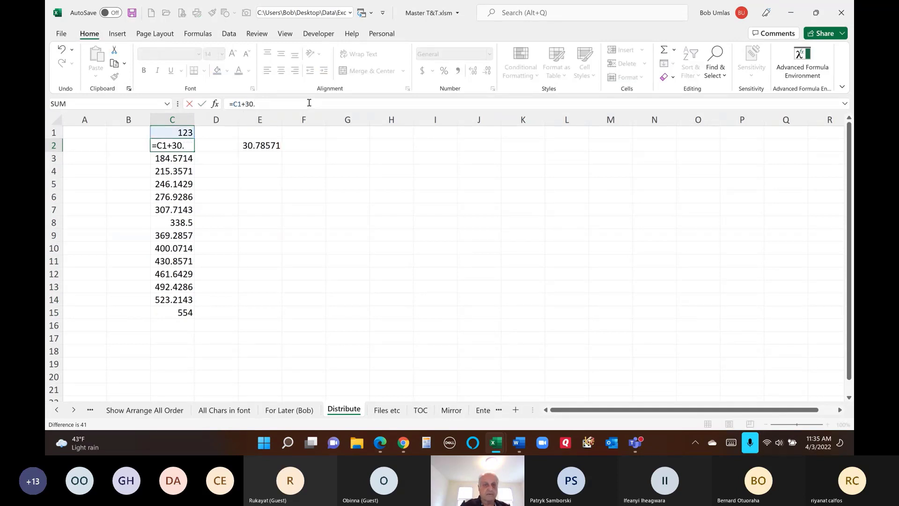
{"action": "type", "text": ".78571"}
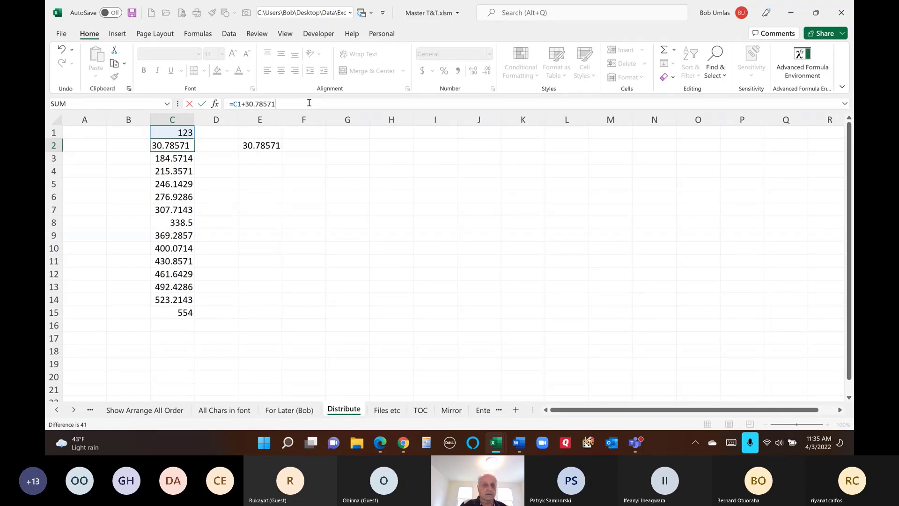
{"action": "key", "text": "Return"}
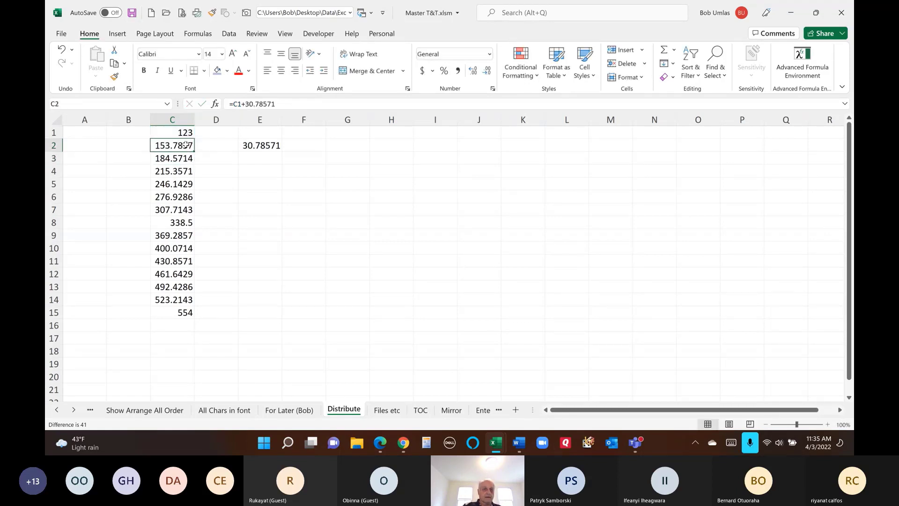
- Fill the constant-step formula down, check C15 against E2, then undo until C2:C14 are empty
{"action": "left_click", "coordinate": [186, 147]}
{"action": "left_click_drag", "start_coordinate": [193, 176], "coordinate": [195, 317]}
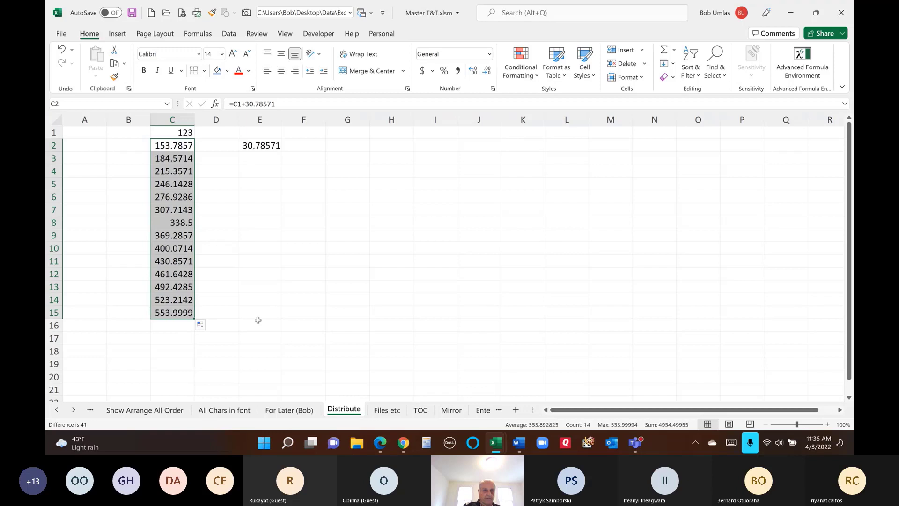
{"action": "left_click", "coordinate": [177, 314]}
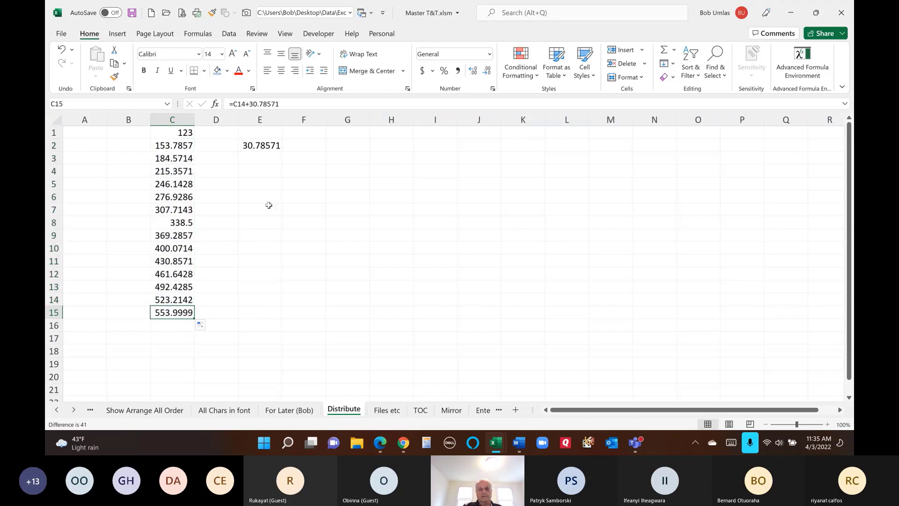
{"action": "left_click", "coordinate": [260, 146]}
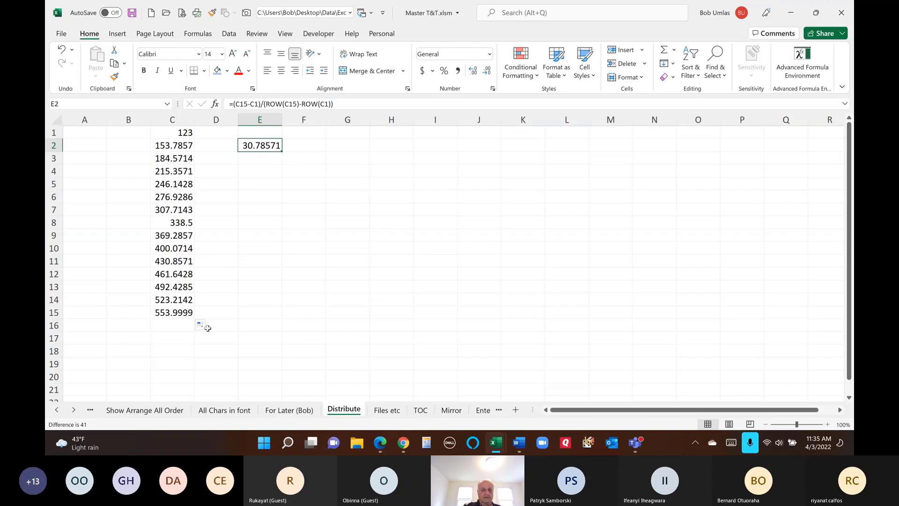
{"action": "left_click", "coordinate": [180, 313]}
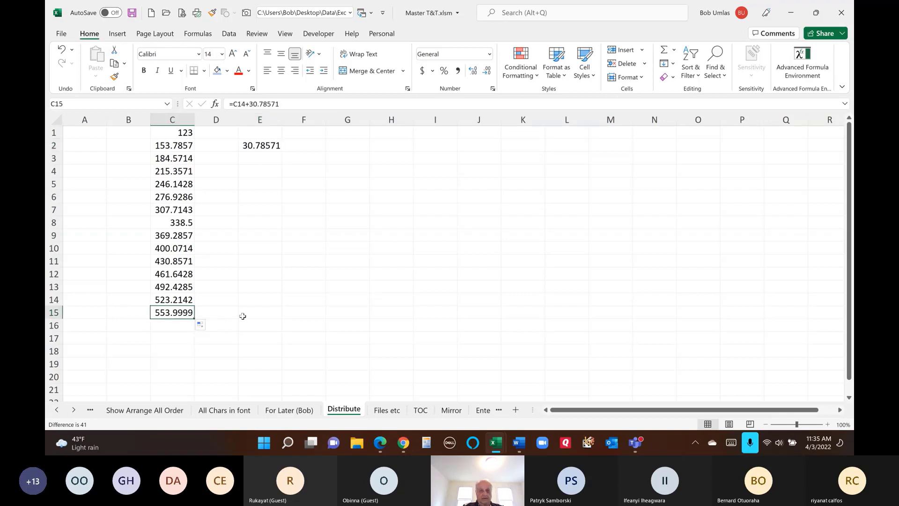
{"action": "key", "text": "ctrl+z"}
{"action": "key", "text": "ctrl+z"}
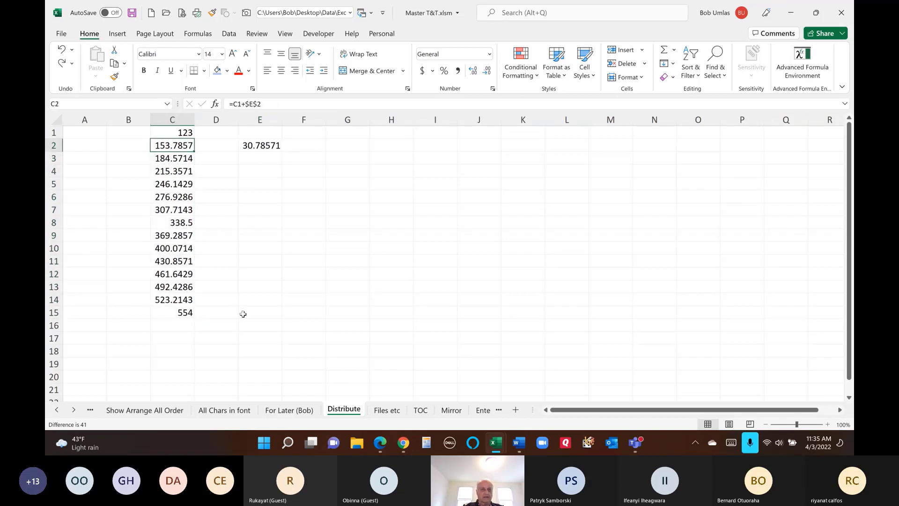
{"action": "key", "text": "ctrl+z"}
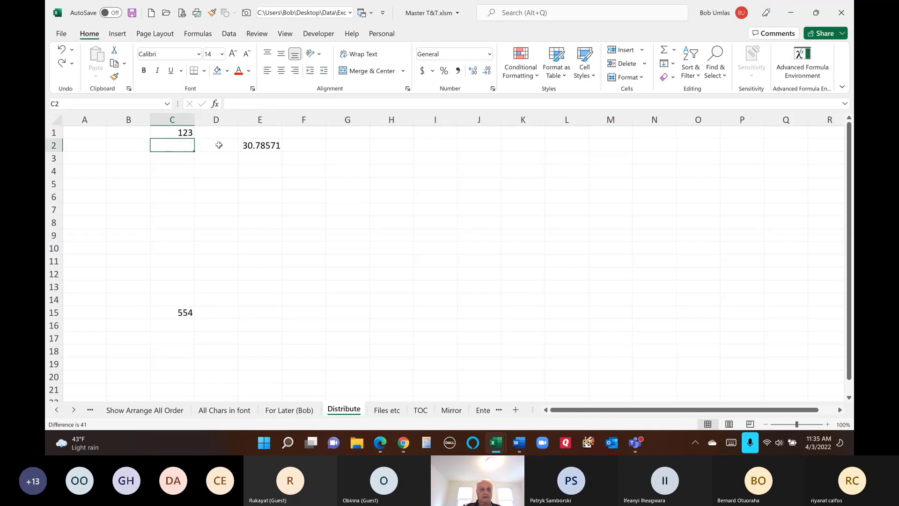
- Fill C1:C15 with a linear series via Fill > Series, then clear C2:C14
{"action": "left_click_drag", "start_coordinate": [176, 133], "coordinate": [181, 313]}
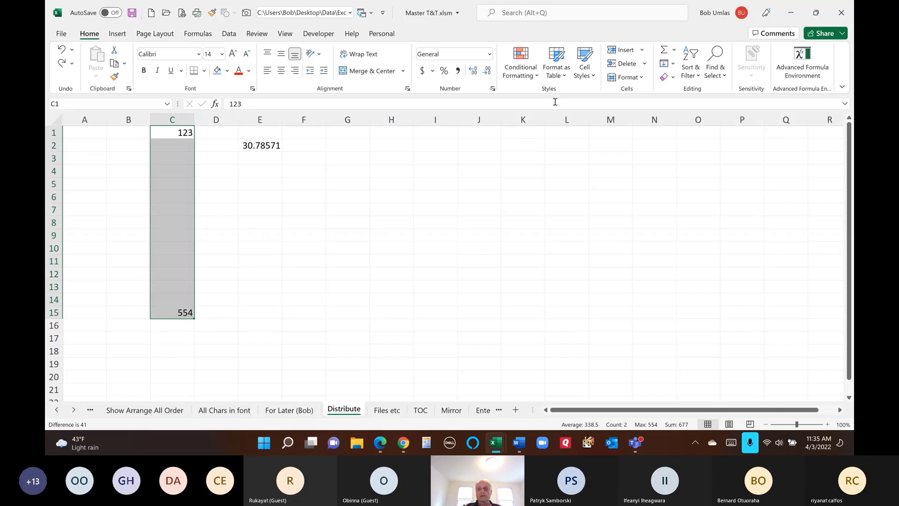
{"action": "left_click", "coordinate": [673, 64]}
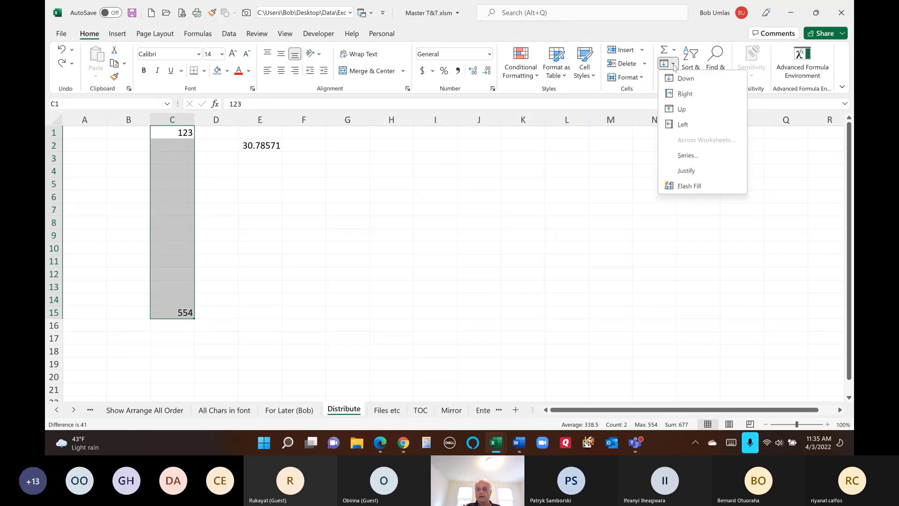
{"action": "left_click", "coordinate": [686, 156]}
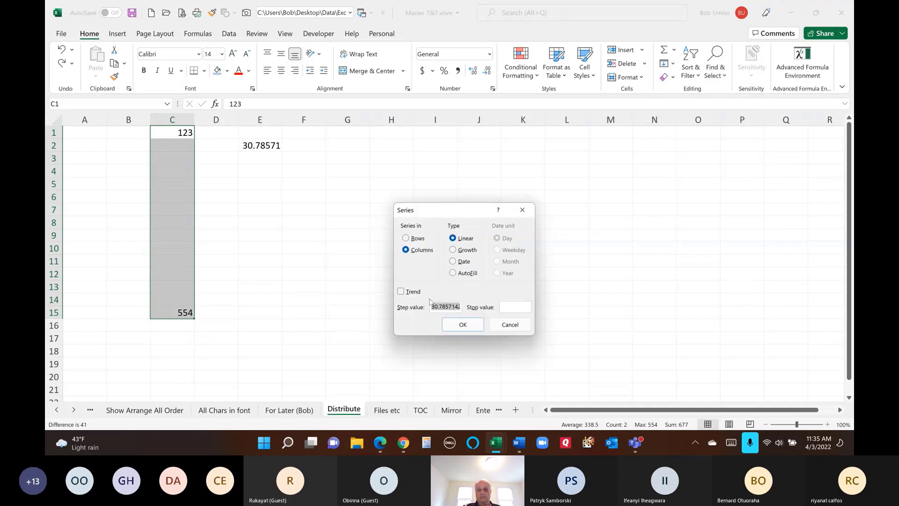
{"action": "mouse_move", "coordinate": [431, 306]}
{"action": "left_mouse_down"}
{"action": "mouse_move", "coordinate": [461, 304]}
{"action": "mouse_move", "coordinate": [432, 307]}
{"action": "left_mouse_up"}
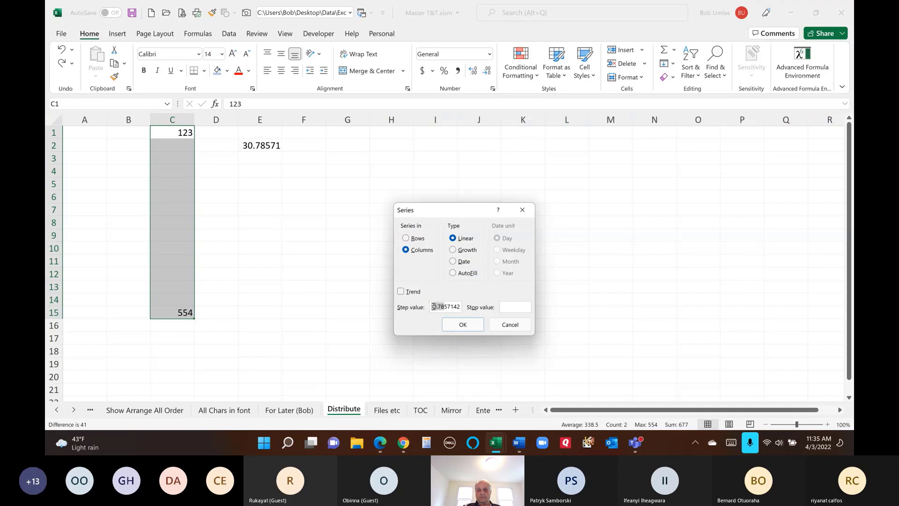
{"action": "left_click", "coordinate": [463, 327]}
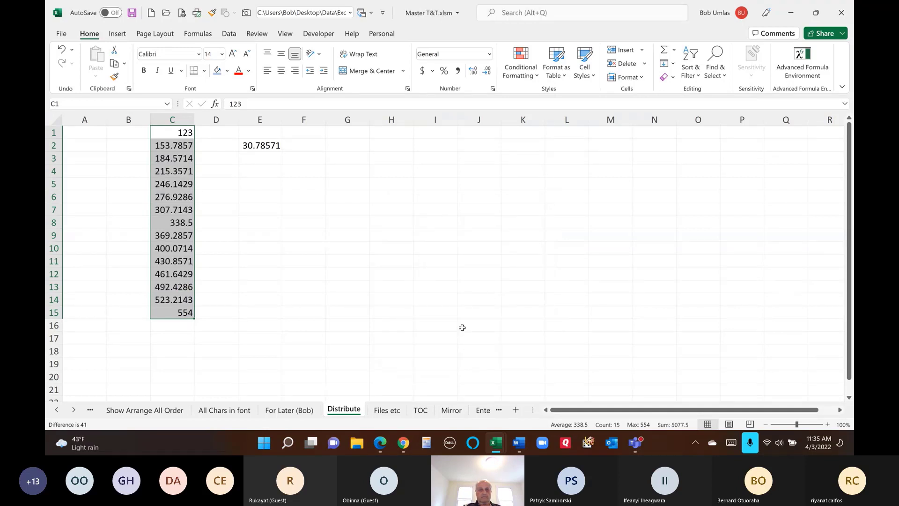
{"action": "key", "text": "Delete"}
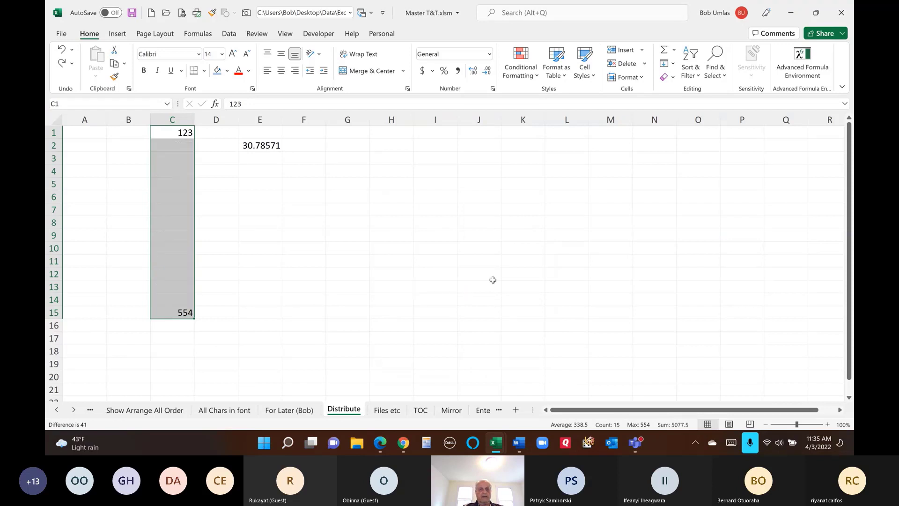
- Move 554 from C15 to C8, then open Series for C1:C8 and cancel
{"action": "left_click", "coordinate": [180, 306]}
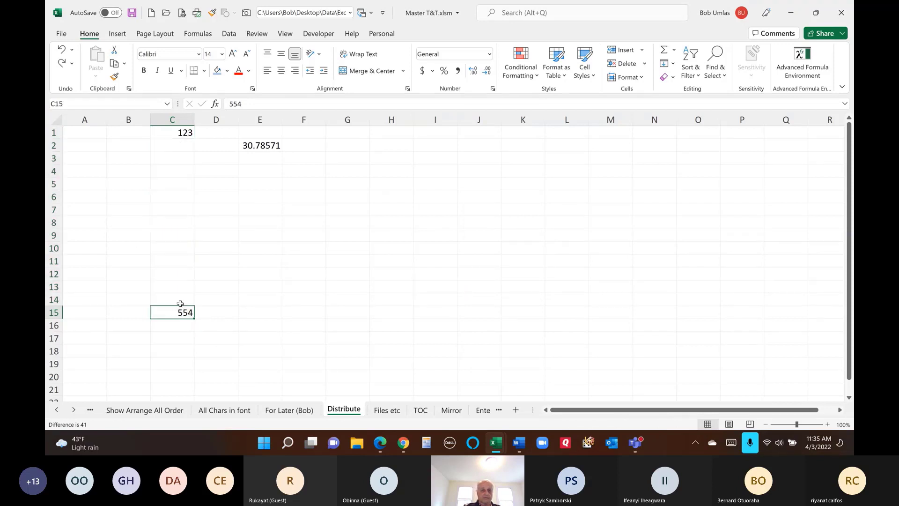
{"action": "left_click_drag", "start_coordinate": [180, 305], "coordinate": [182, 216]}
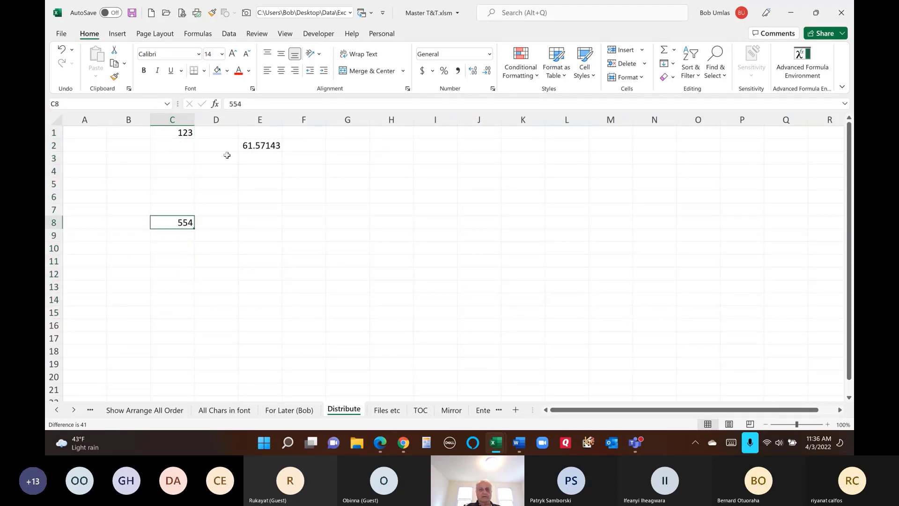
{"action": "left_click_drag", "start_coordinate": [182, 132], "coordinate": [181, 222]}
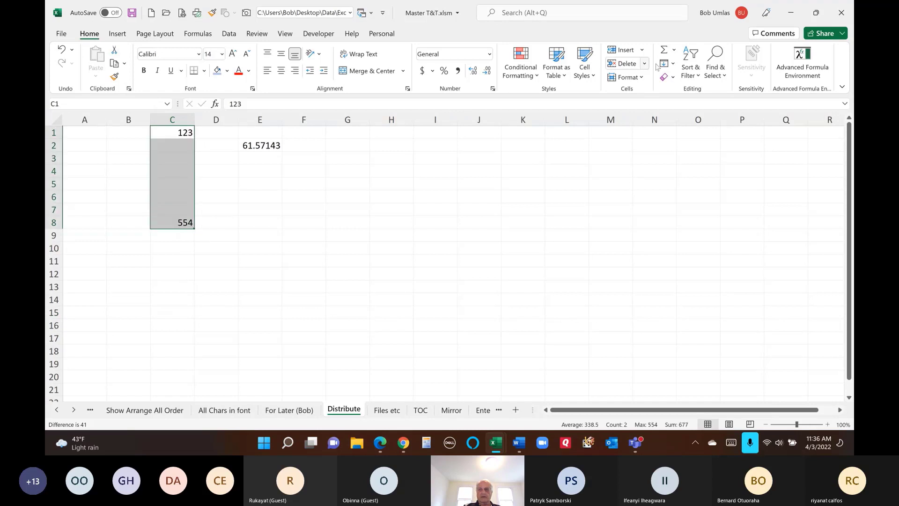
{"action": "left_click", "coordinate": [672, 64]}
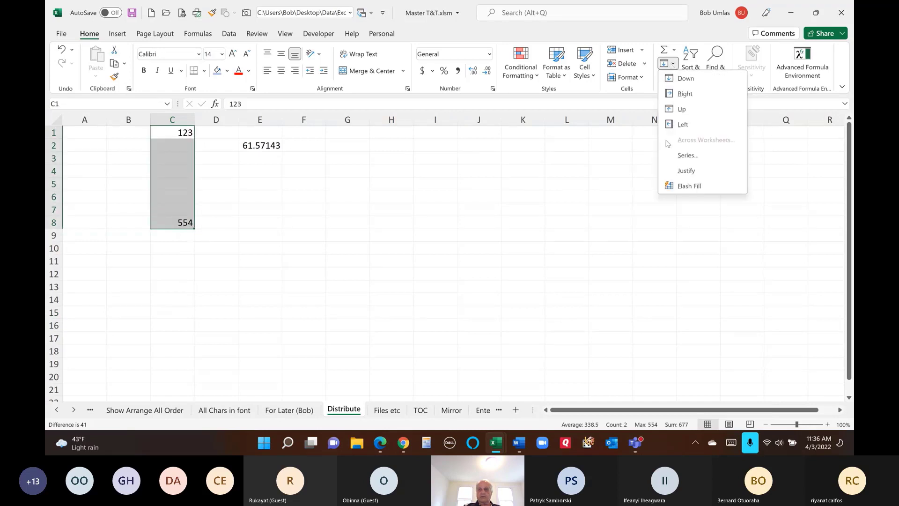
{"action": "left_click", "coordinate": [687, 155]}
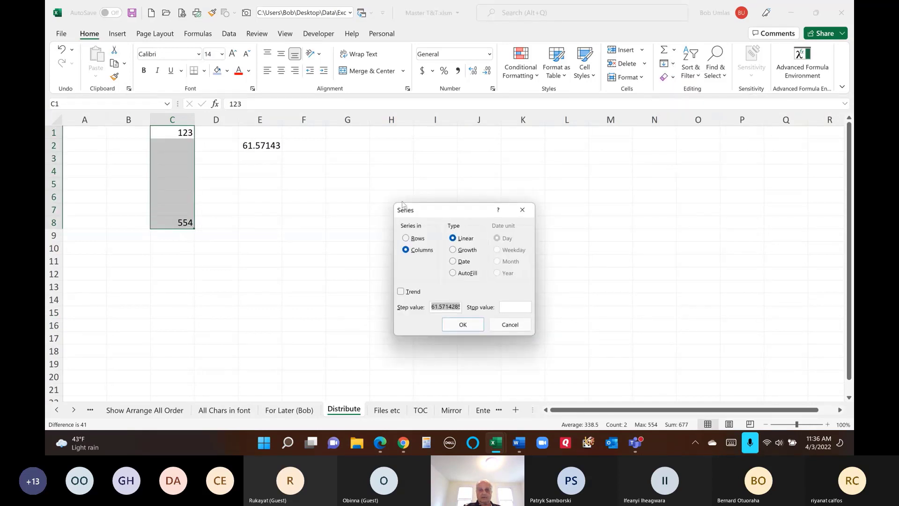
{"action": "left_click_drag", "start_coordinate": [432, 210], "coordinate": [360, 147]}
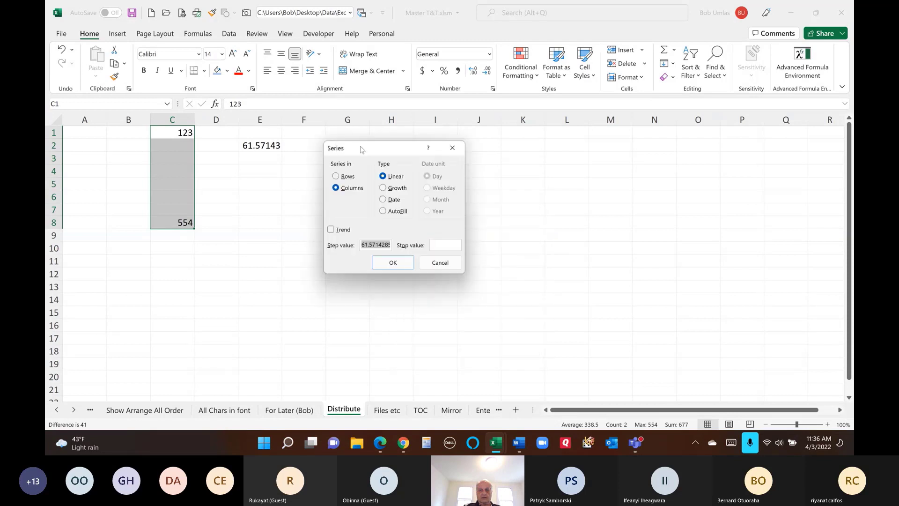
{"action": "left_click", "coordinate": [444, 265]}
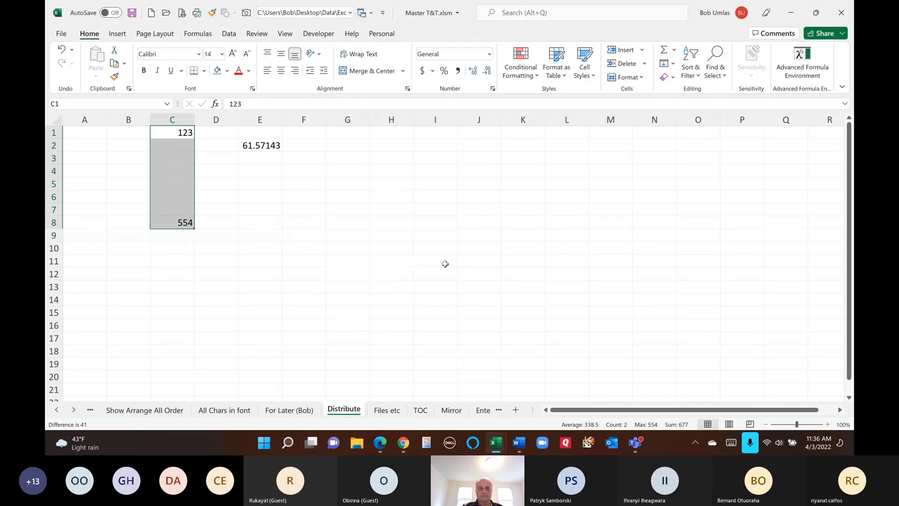
- On Files etc, commit A2's =Fl so it lists Birthdays.xlsm, Calendar.xlsm and Personal.xlam
{"action": "left_click", "coordinate": [387, 411]}
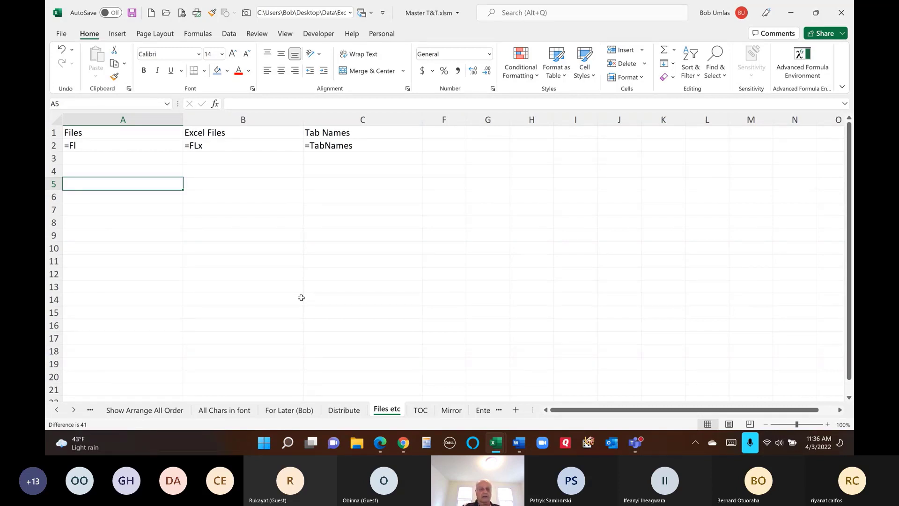
{"action": "left_click", "coordinate": [138, 149]}
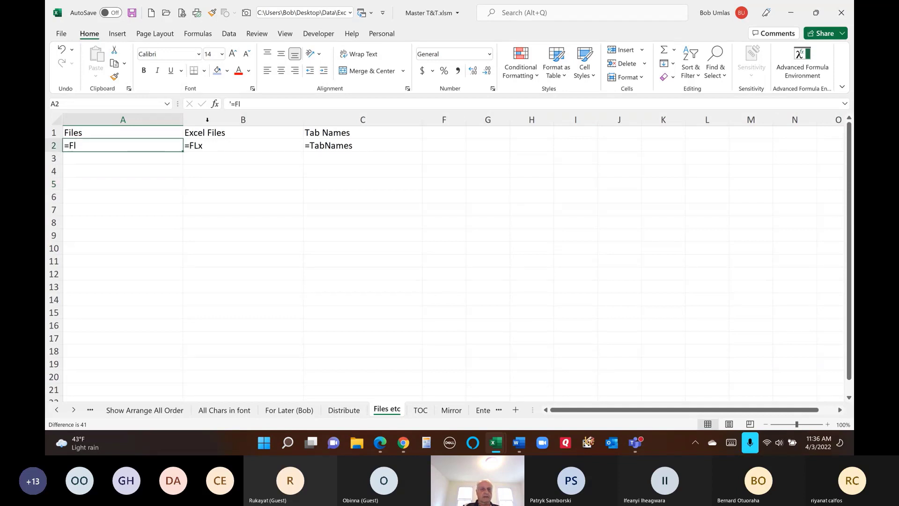
{"action": "left_click", "coordinate": [230, 103]}
{"action": "type", "text": "'"}
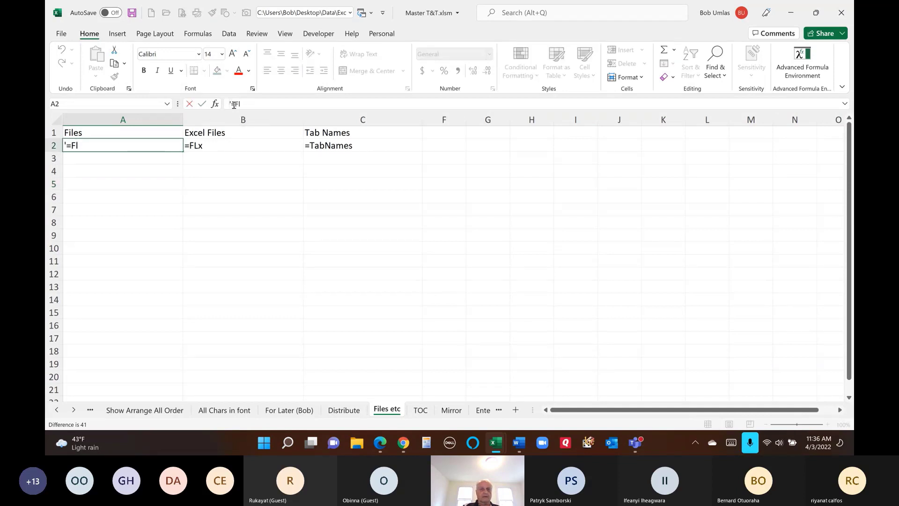
{"action": "key", "text": "BackSpace"}
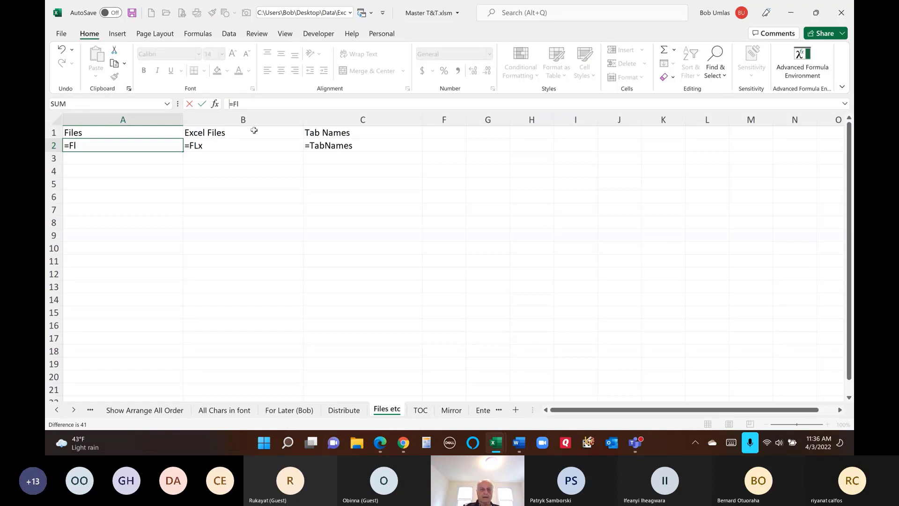
{"action": "key", "text": "Return"}
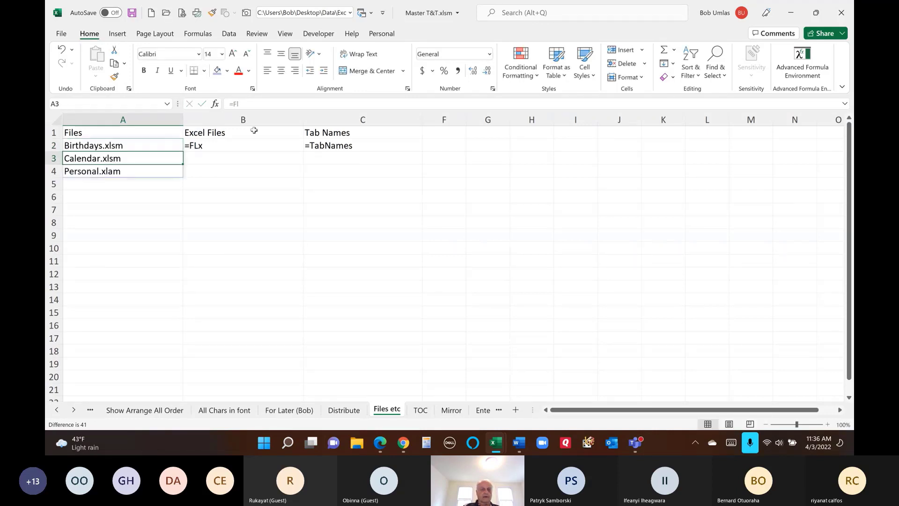
{"action": "left_click", "coordinate": [170, 149]}
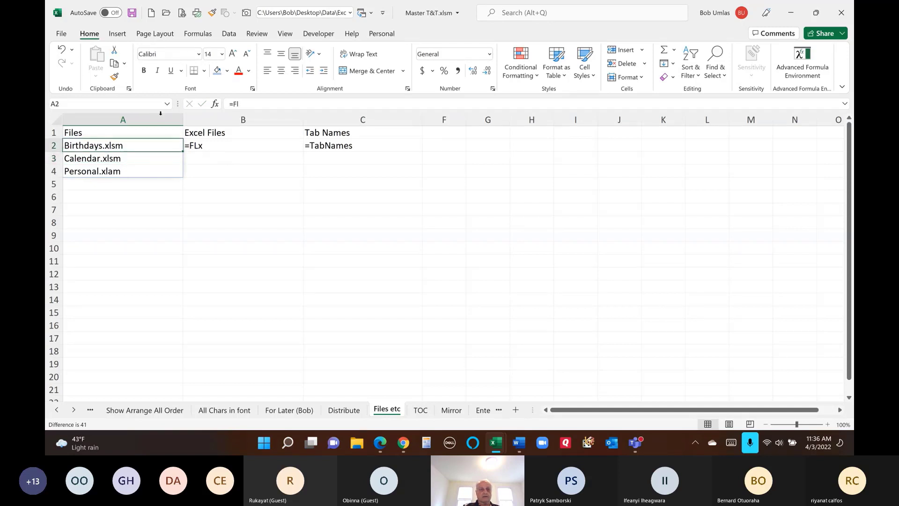
- Open and cancel the Browse dialog, then view the current folder from the personal macro commands
{"action": "left_click", "coordinate": [167, 14]}
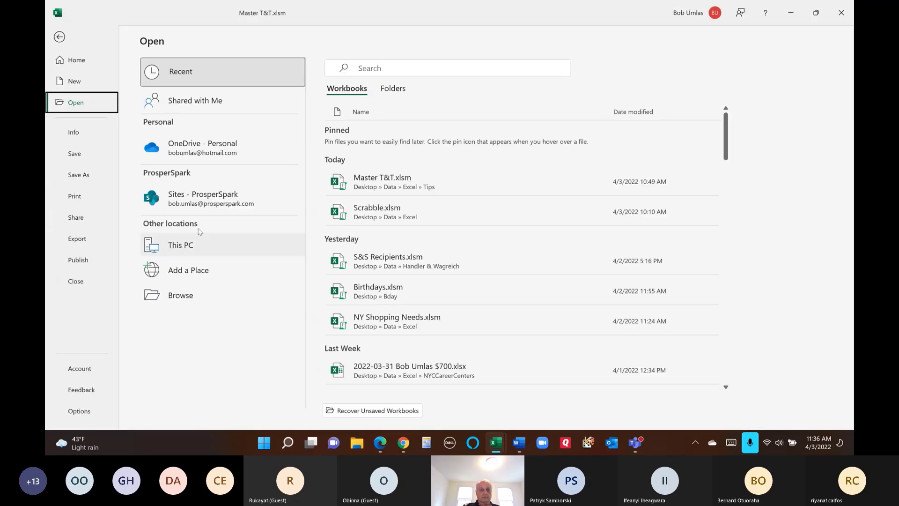
{"action": "left_click", "coordinate": [182, 295]}
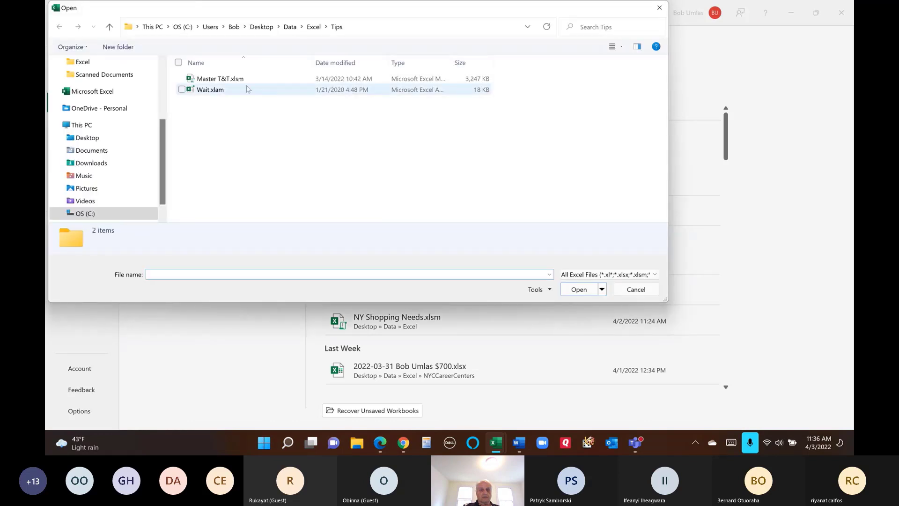
{"action": "left_click", "coordinate": [636, 289]}
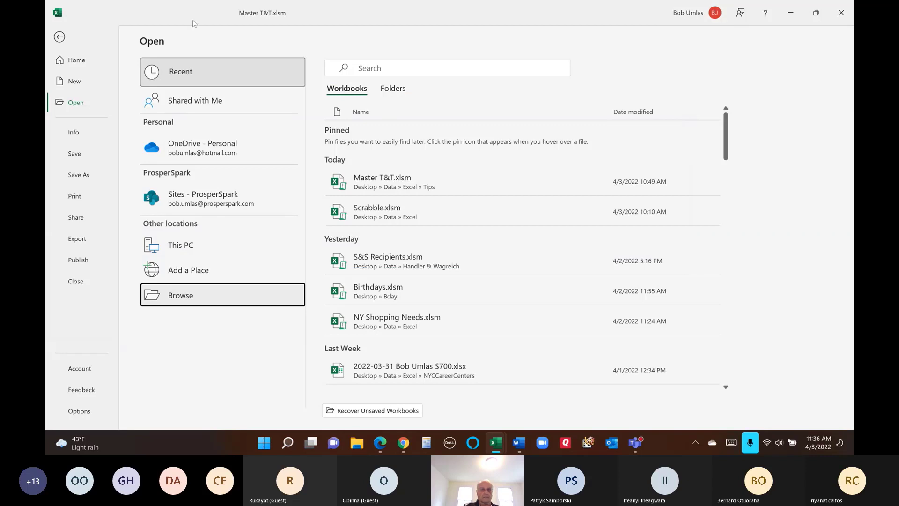
{"action": "left_click", "coordinate": [59, 37]}
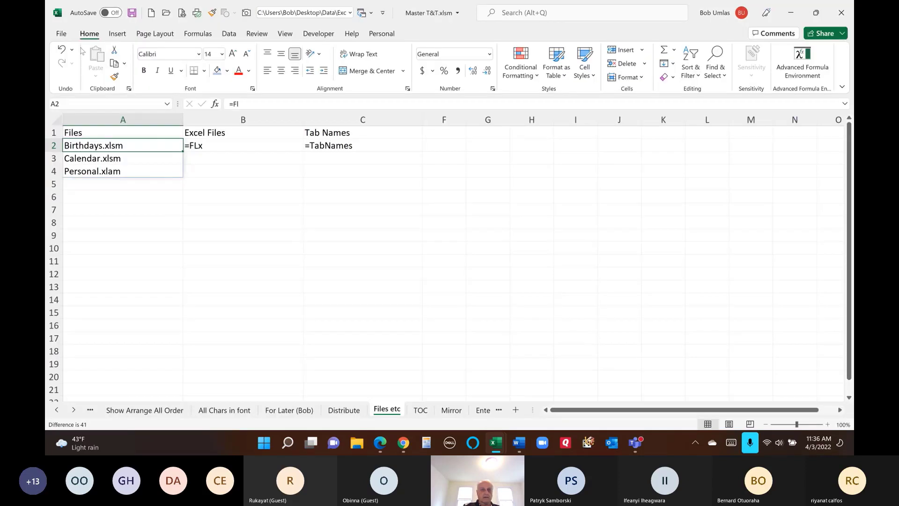
{"action": "left_click", "coordinate": [378, 34]}
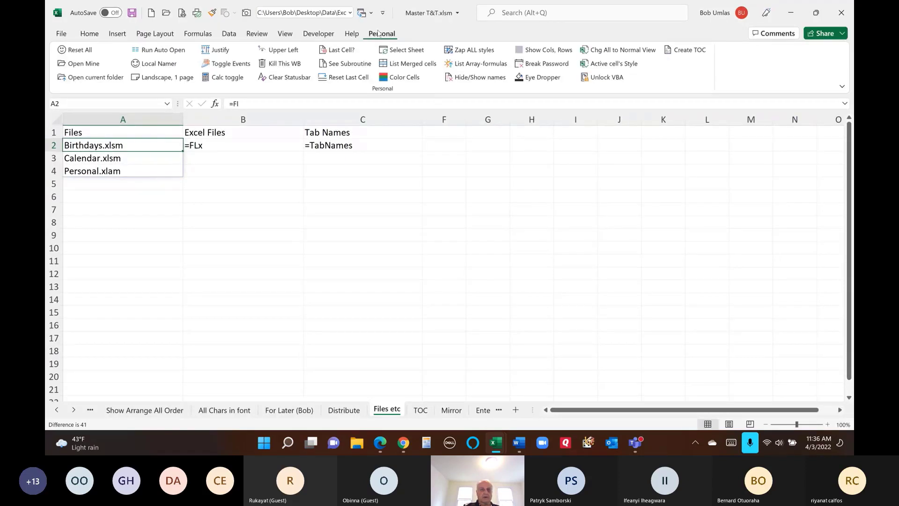
{"action": "left_click", "coordinate": [86, 78]}
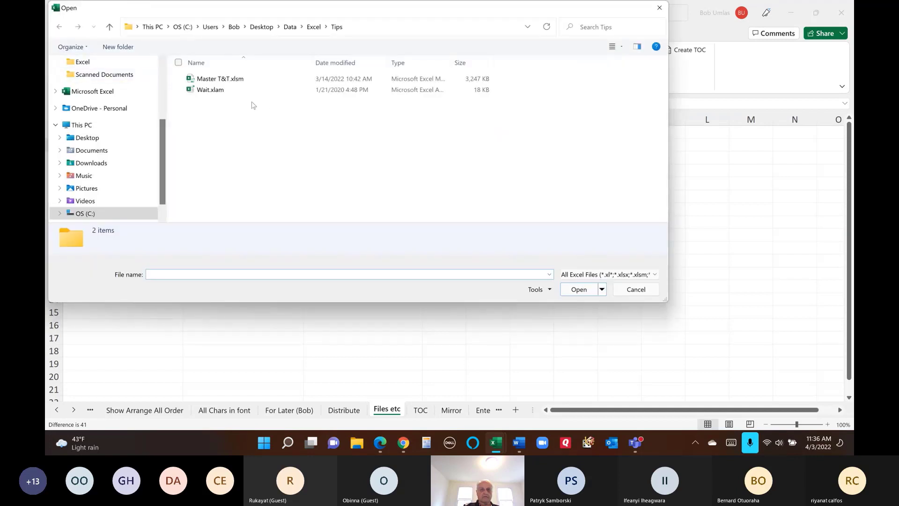
{"action": "left_click", "coordinate": [635, 290]}
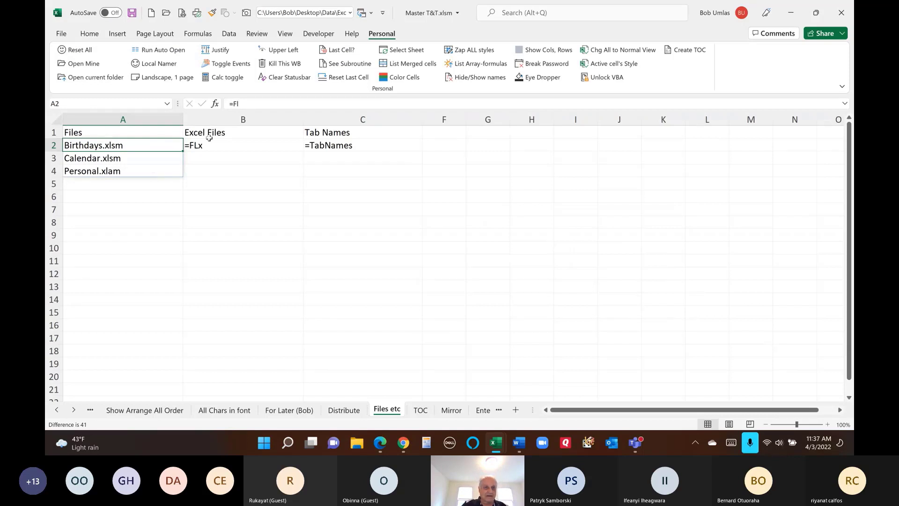
- Browse to Quick access > Excel folder, cancel, and return to the Files etc sheet
{"action": "left_click", "coordinate": [166, 12]}
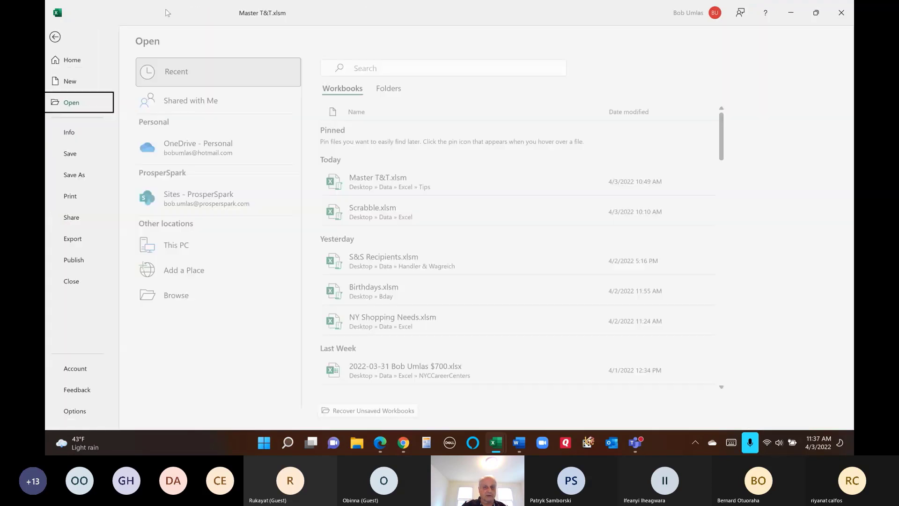
{"action": "left_click", "coordinate": [173, 294]}
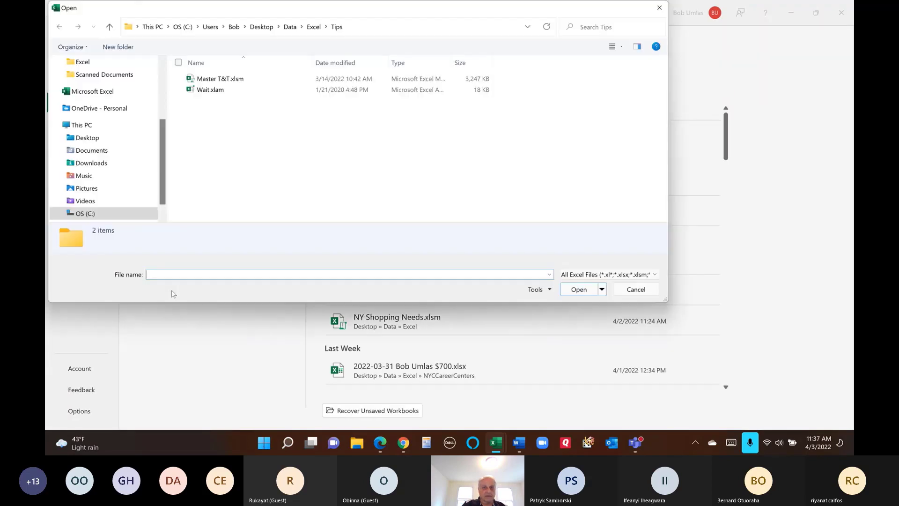
{"action": "left_click", "coordinate": [162, 61]}
{"action": "scroll", "coordinate": [159, 94], "scroll_direction": "up", "scroll_amount": 3}
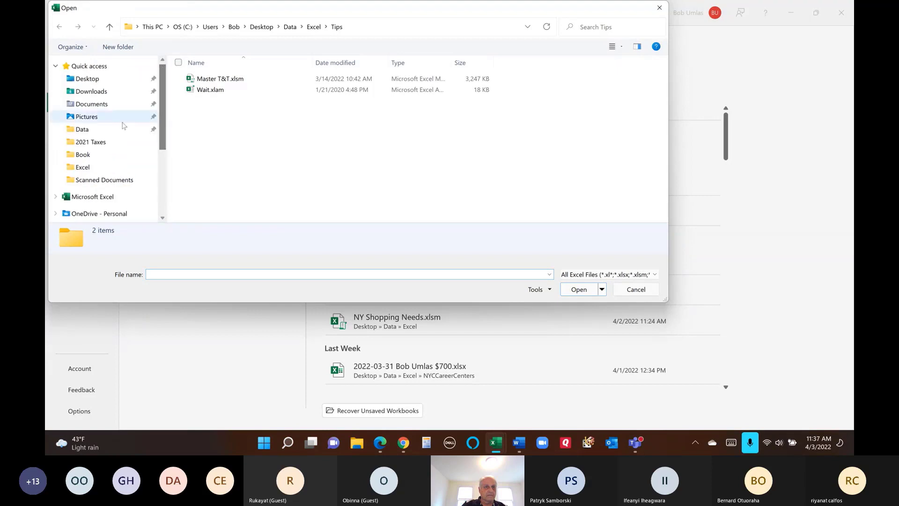
{"action": "left_click", "coordinate": [89, 168]}
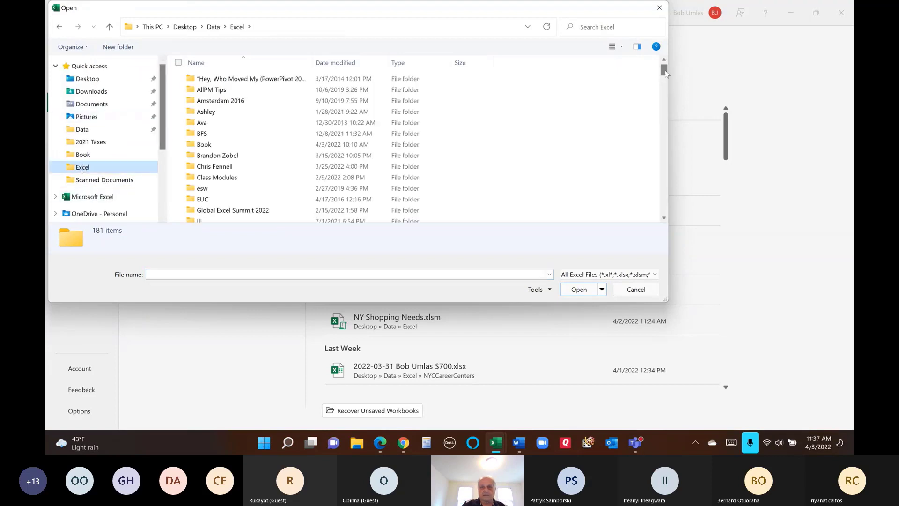
{"action": "left_click_drag", "start_coordinate": [665, 68], "coordinate": [662, 149]}
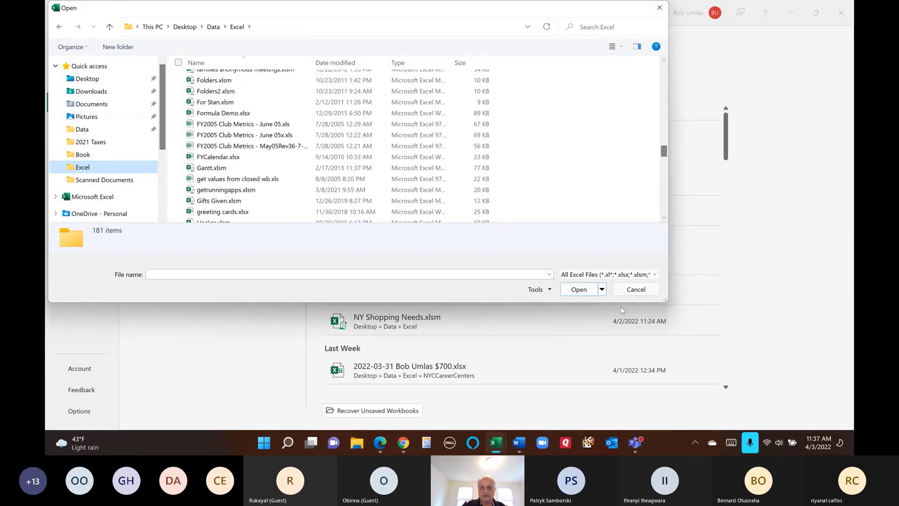
{"action": "left_click", "coordinate": [636, 289]}
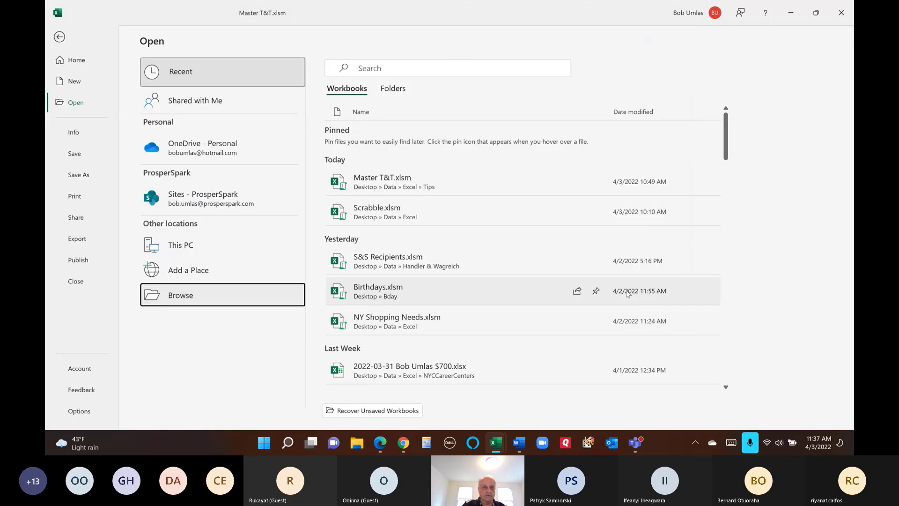
{"action": "left_click", "coordinate": [62, 41]}
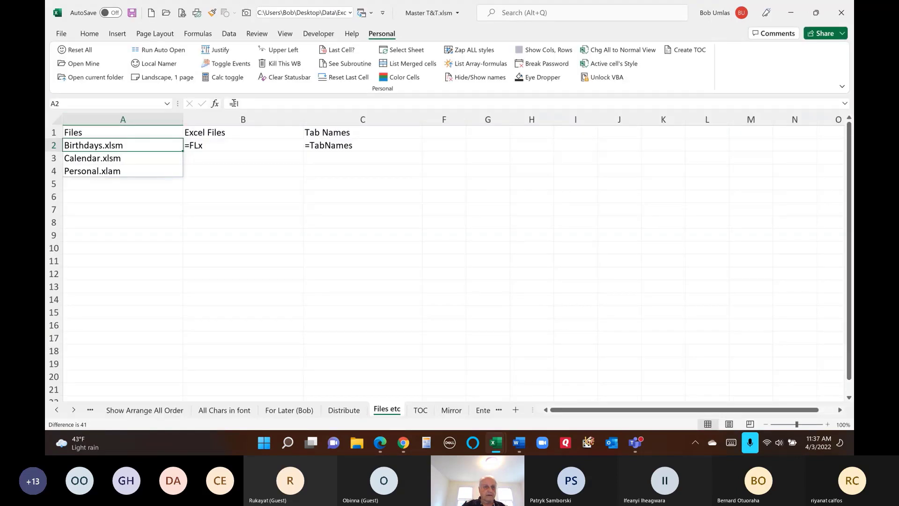
- Recalculate A2's =Fl so column A lists the Excel folder's files, starting with 10 hour PT course.xlsm
{"action": "left_click", "coordinate": [258, 104]}
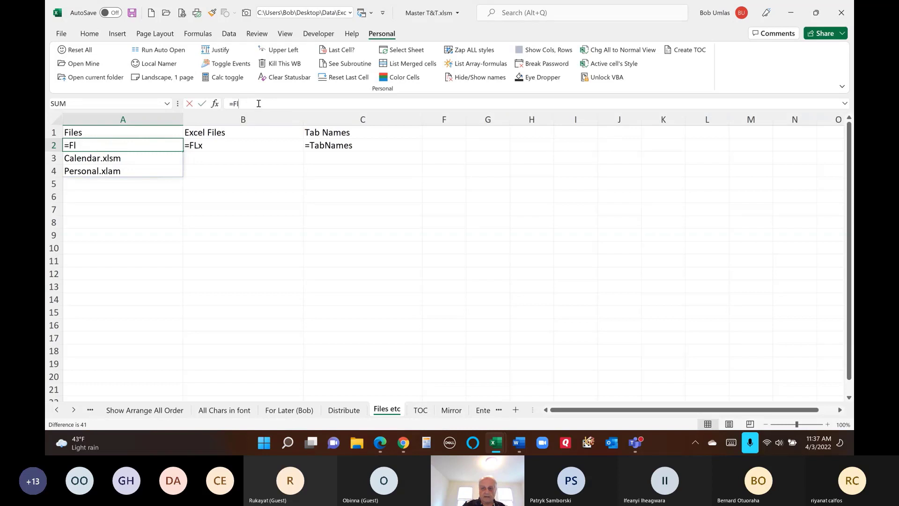
{"action": "key", "text": "Return"}
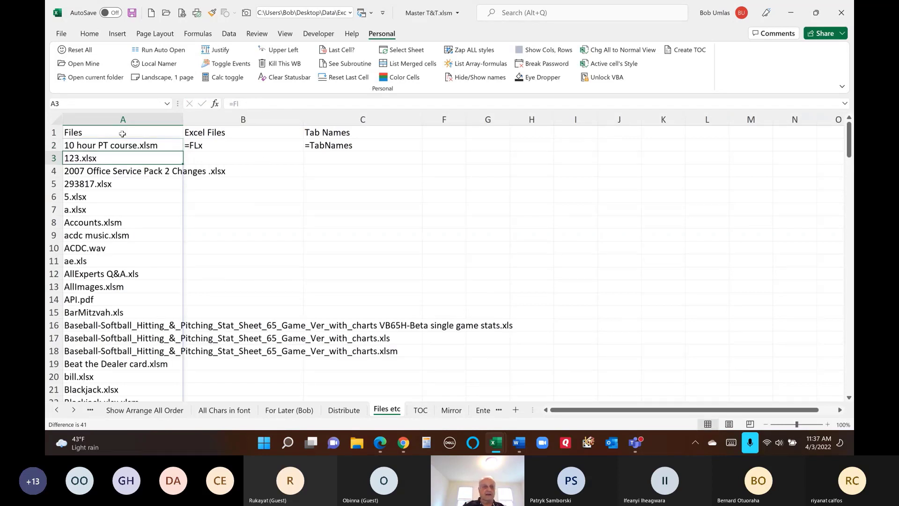
{"action": "left_click", "coordinate": [167, 13]}
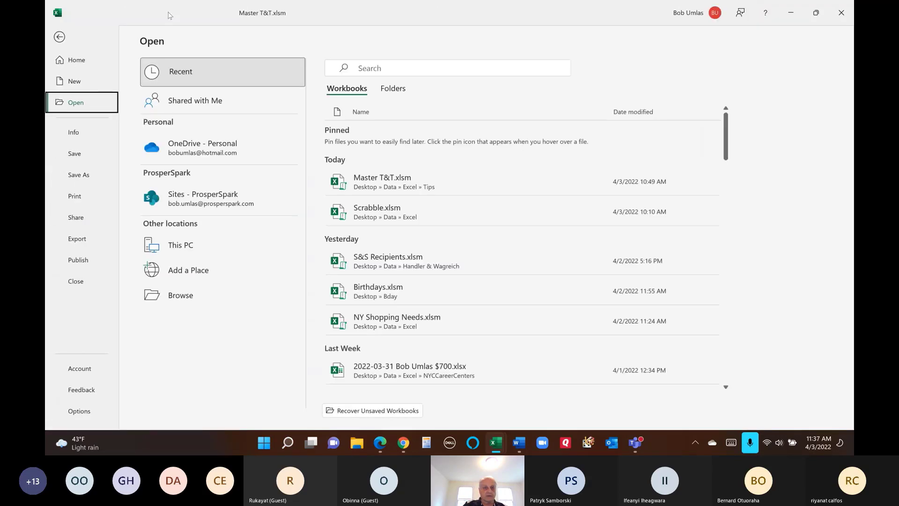
- Browse the 181-item Excel folder to compare with column A, then cancel back to Files etc
{"action": "left_click", "coordinate": [170, 300]}
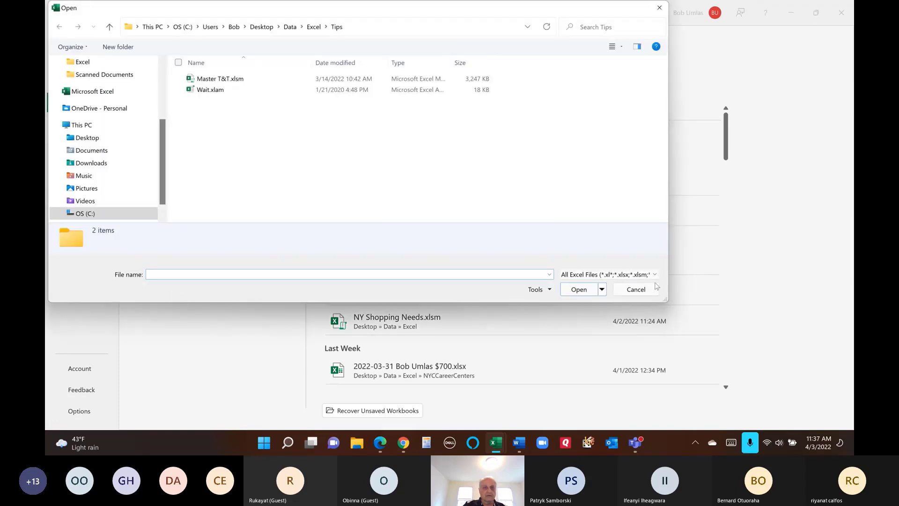
{"action": "left_click", "coordinate": [636, 289]}
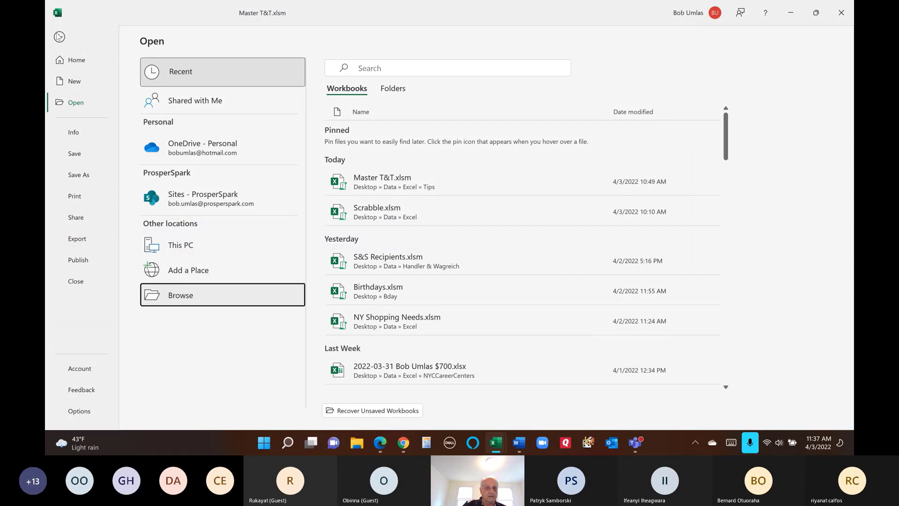
{"action": "left_click", "coordinate": [164, 296]}
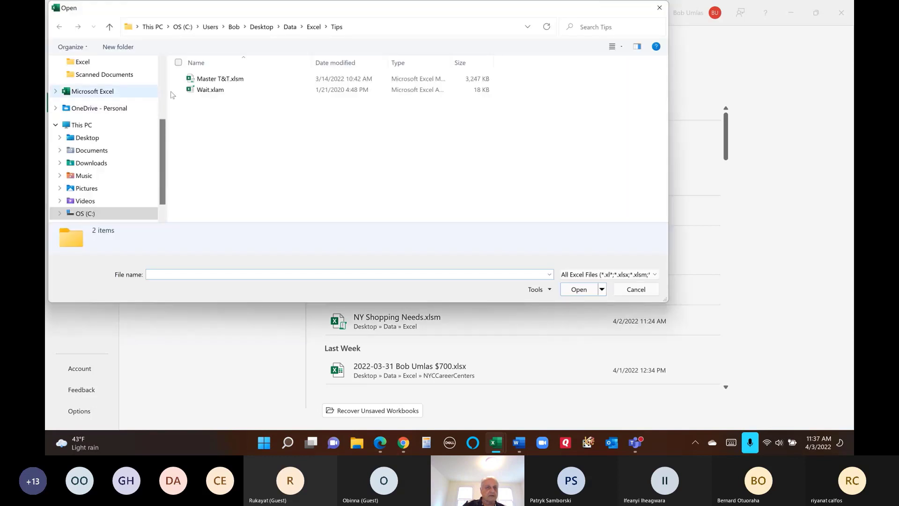
{"action": "left_click", "coordinate": [80, 64]}
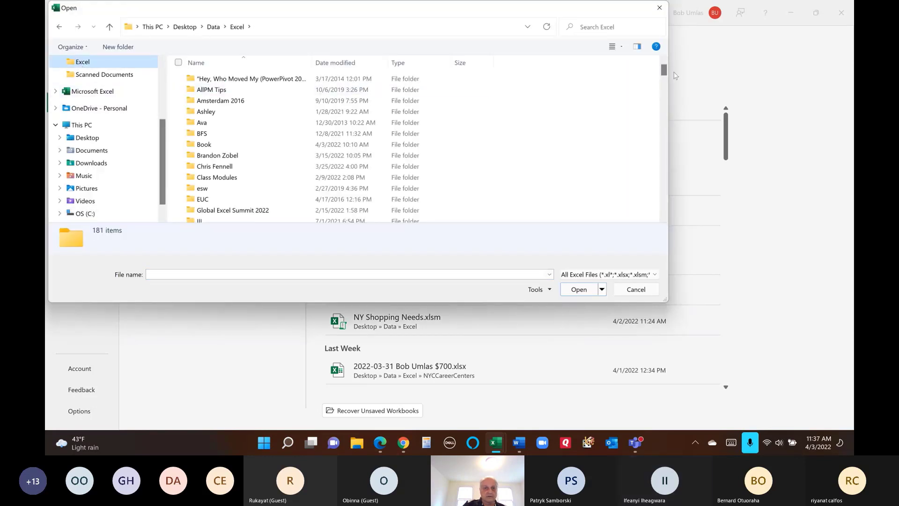
{"action": "left_click_drag", "start_coordinate": [664, 70], "coordinate": [664, 104]}
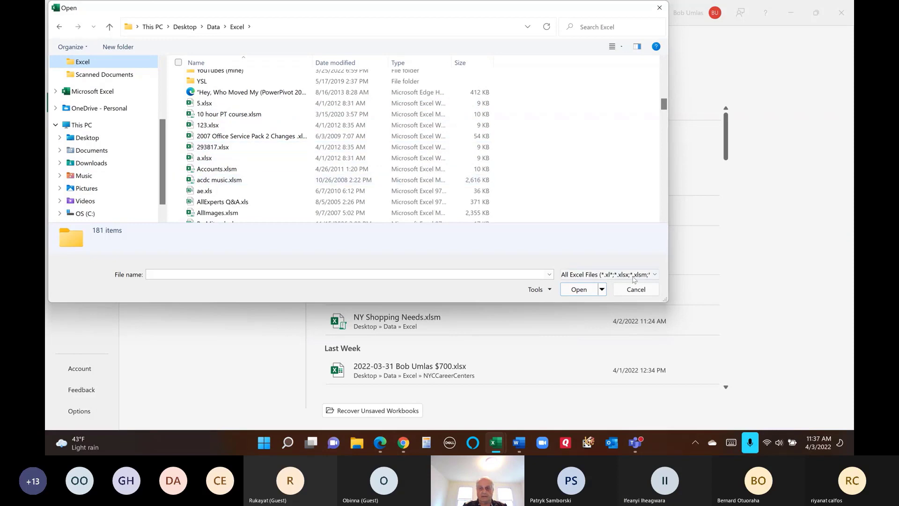
{"action": "left_click", "coordinate": [636, 290]}
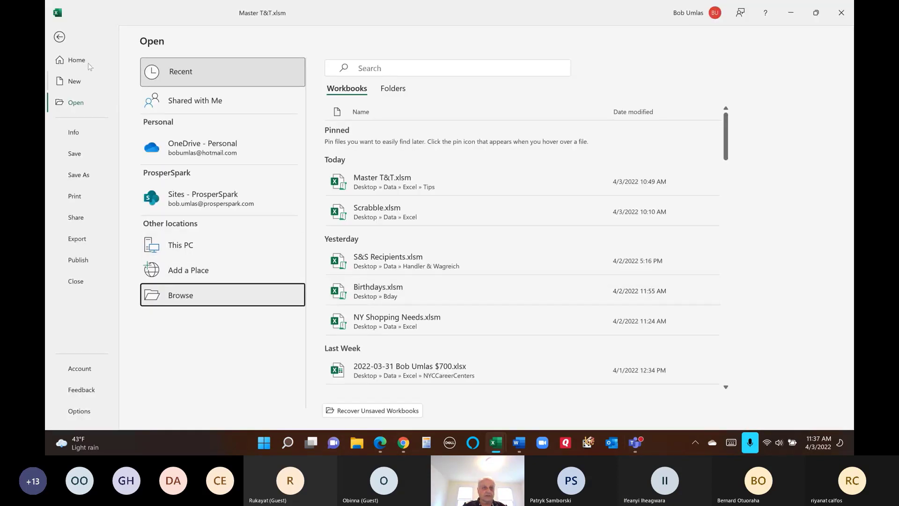
{"action": "left_click", "coordinate": [60, 37]}
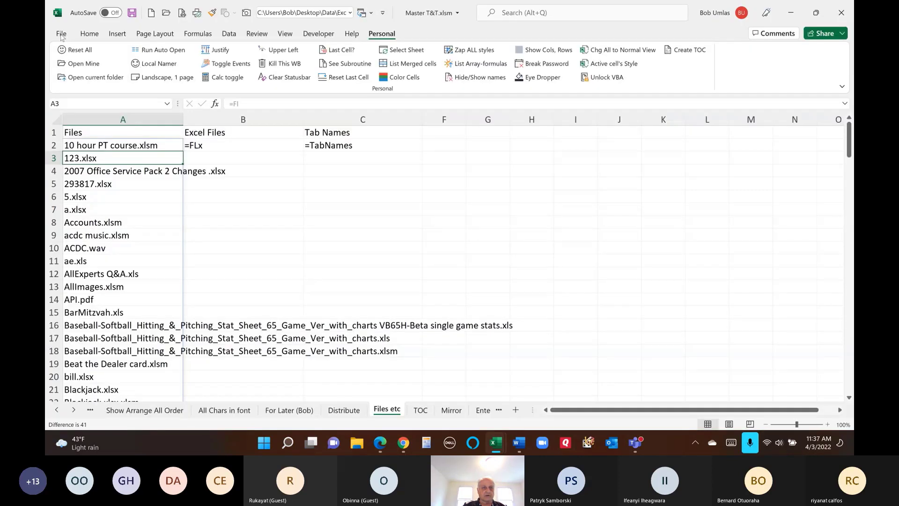
- Remove the apostrophe from B2's '=FLx so it lists only the Excel workbooks
{"action": "left_click", "coordinate": [88, 144]}
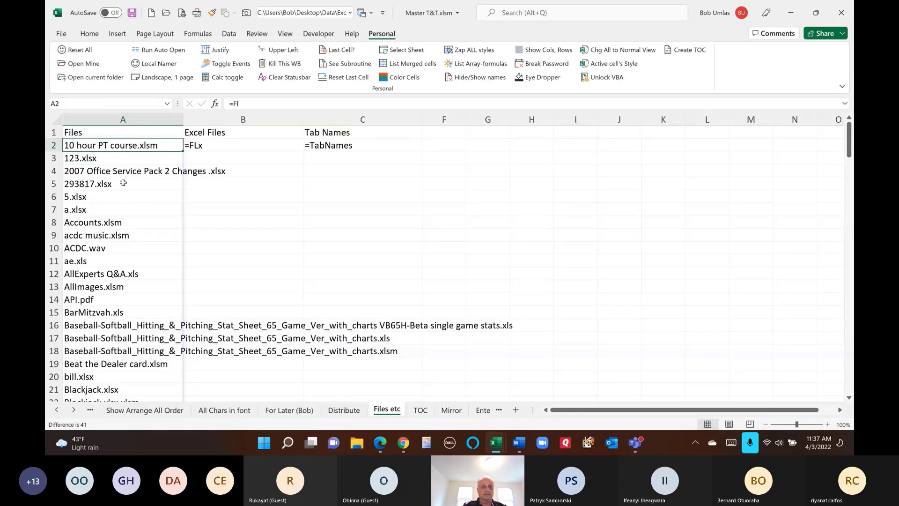
{"action": "left_click", "coordinate": [210, 146]}
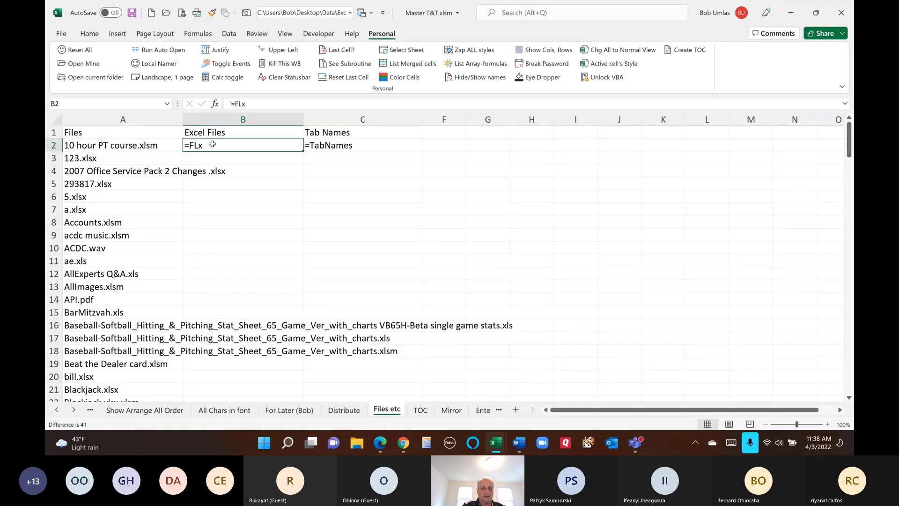
{"action": "left_click", "coordinate": [233, 103]}
{"action": "key", "text": "BackSpace"}
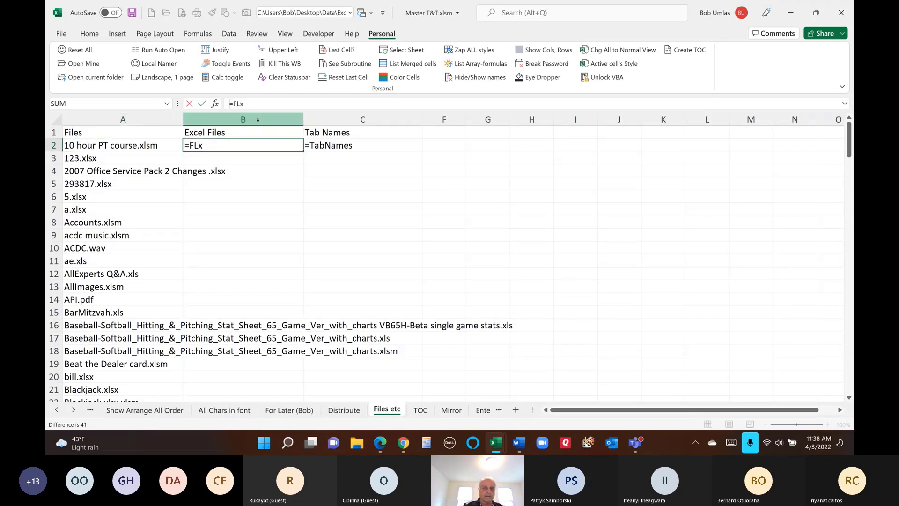
{"action": "key", "text": "Return"}
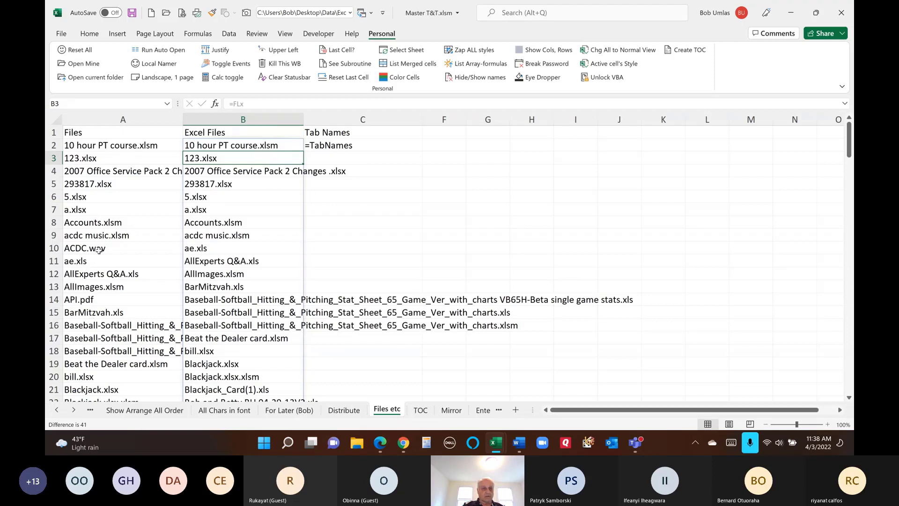
- Compare the A and B lists at row 10 and the long name in B14
{"action": "left_click_drag", "start_coordinate": [99, 249], "coordinate": [291, 244]}
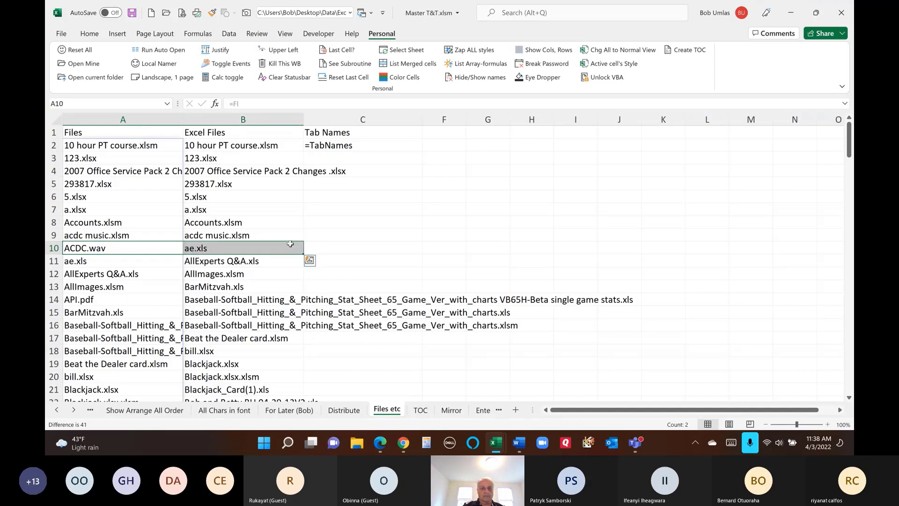
{"action": "left_click", "coordinate": [225, 250]}
{"action": "left_click", "coordinate": [233, 299]}
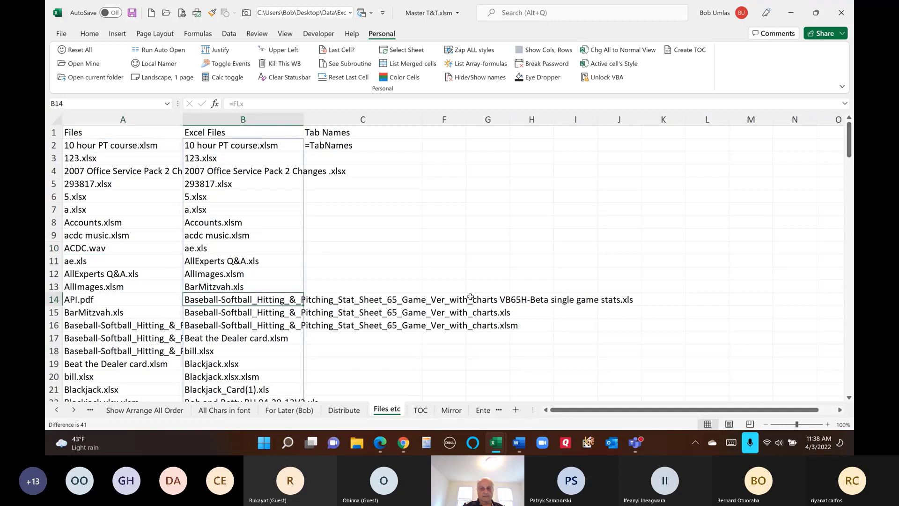
{"action": "left_click", "coordinate": [331, 145]}
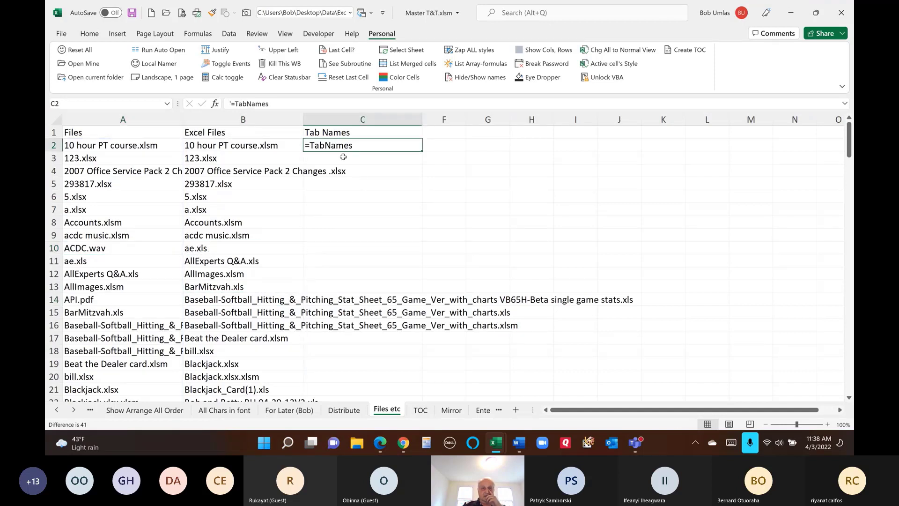
- Commit C2's =TabNames to spill the sheet tab names, scroll the list, then undo the B and C edits
{"action": "left_click", "coordinate": [233, 102]}
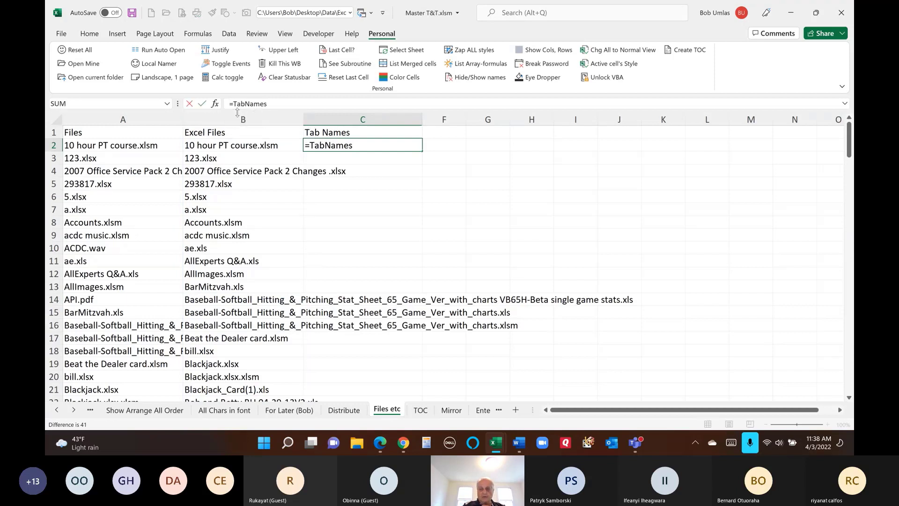
{"action": "key", "text": "Return"}
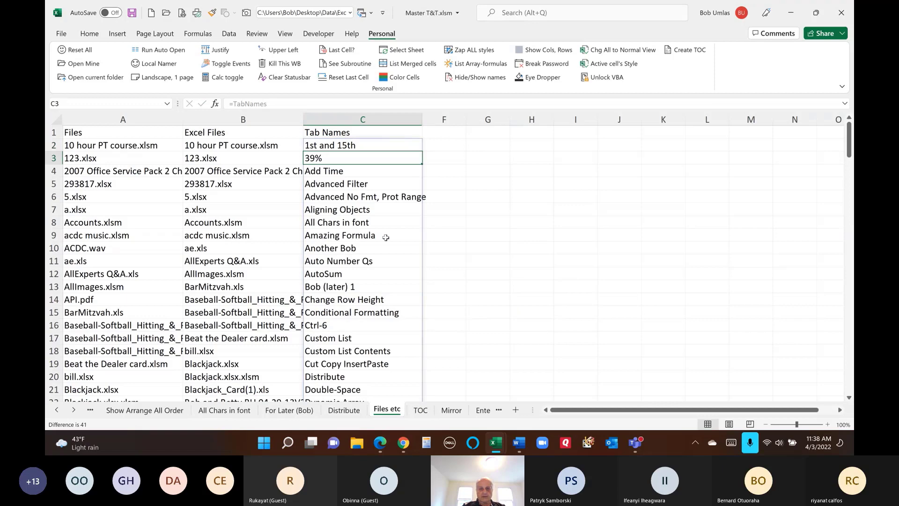
{"action": "scroll", "coordinate": [386, 237], "scroll_direction": "down", "scroll_amount": 11}
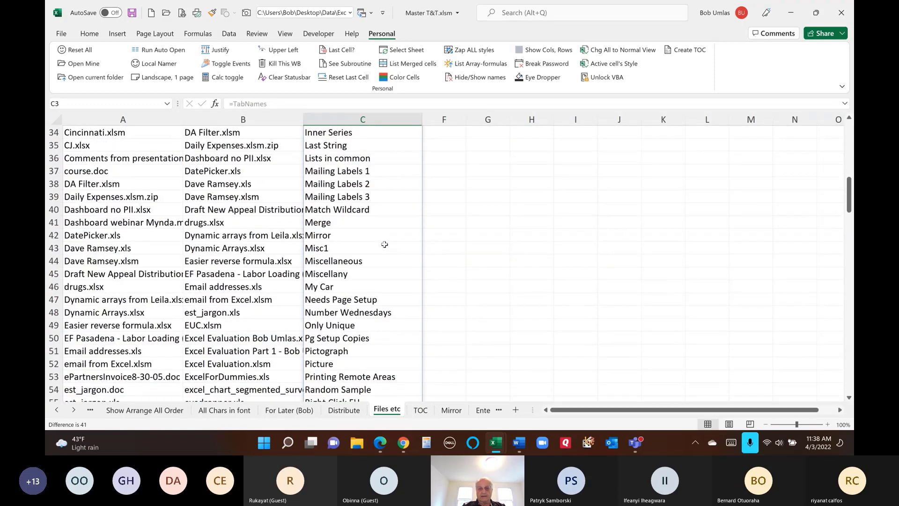
{"action": "scroll", "coordinate": [384, 245], "scroll_direction": "down", "scroll_amount": 9}
{"action": "scroll", "coordinate": [384, 245], "scroll_direction": "up", "scroll_amount": 10}
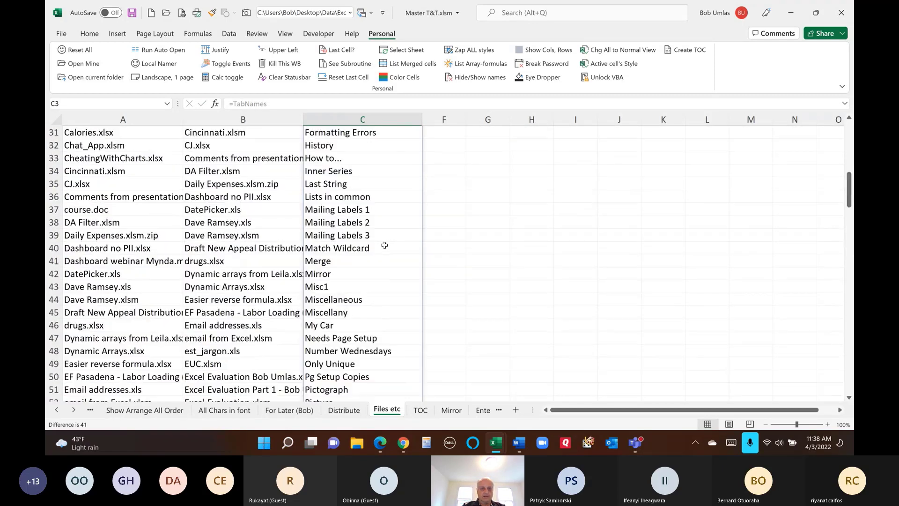
{"action": "scroll", "coordinate": [384, 245], "scroll_direction": "up", "scroll_amount": 10}
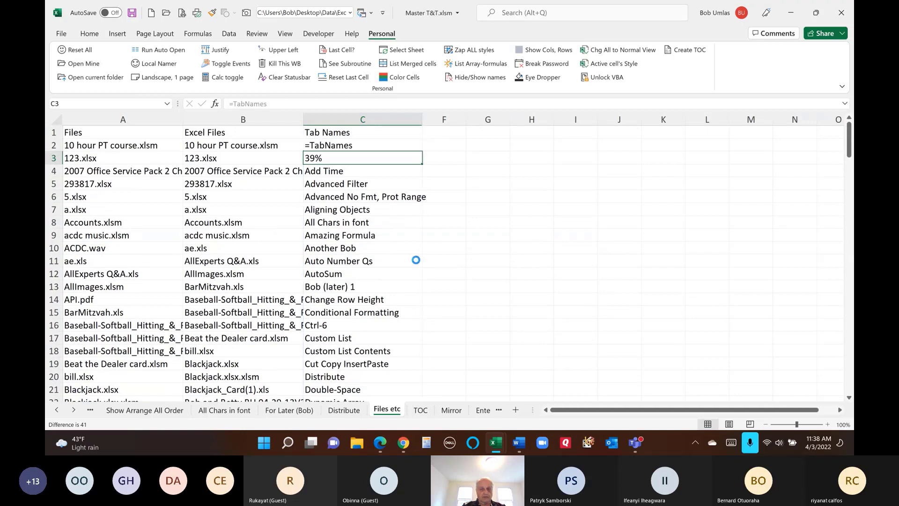
{"action": "key", "text": "Left"}
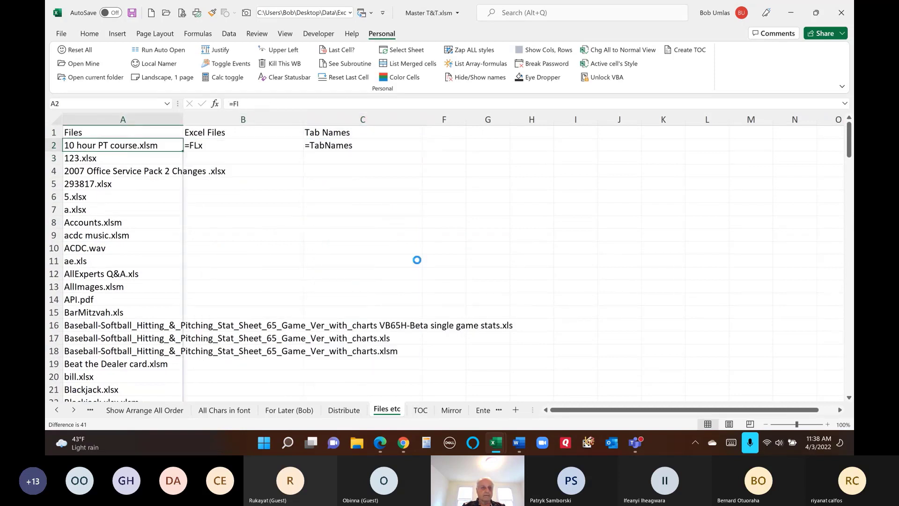
- Revert A2 to text, then unhide columns D:E to show the Fl, Flx and TabNames definitions
{"action": "key", "text": "ctrl+Page_Up"}
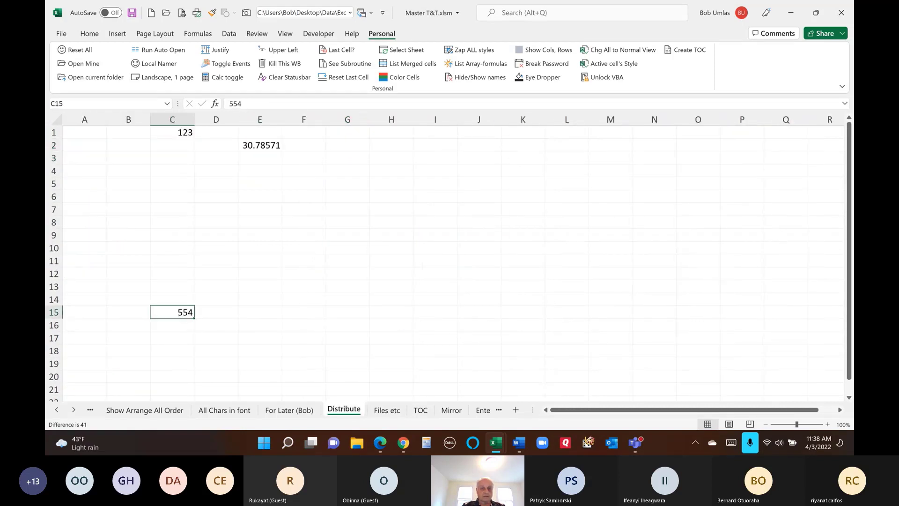
{"action": "left_click", "coordinate": [377, 411]}
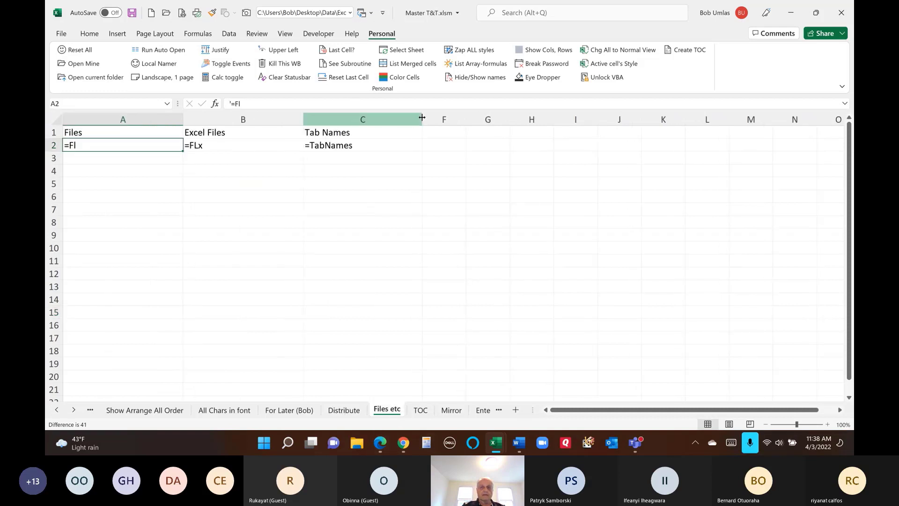
{"action": "left_click_drag", "start_coordinate": [414, 119], "coordinate": [442, 119]}
{"action": "right_click", "coordinate": [441, 120]}
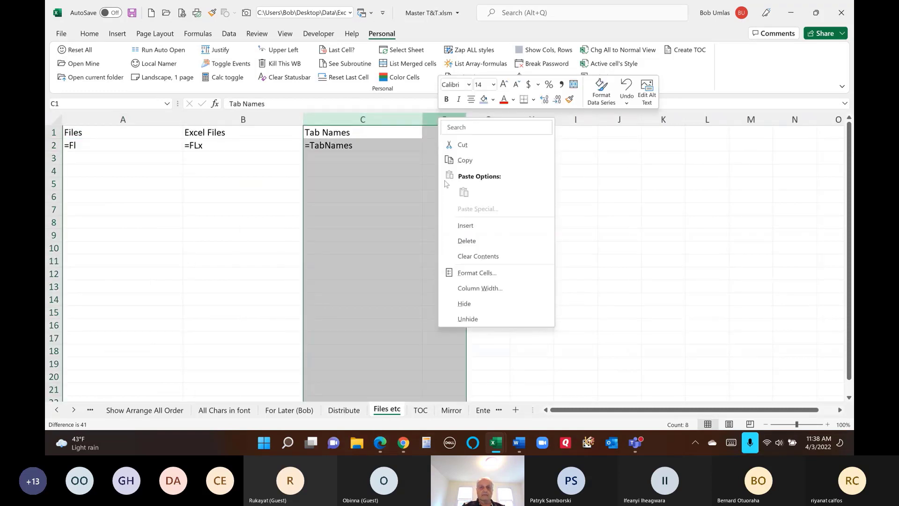
{"action": "left_click", "coordinate": [466, 319]}
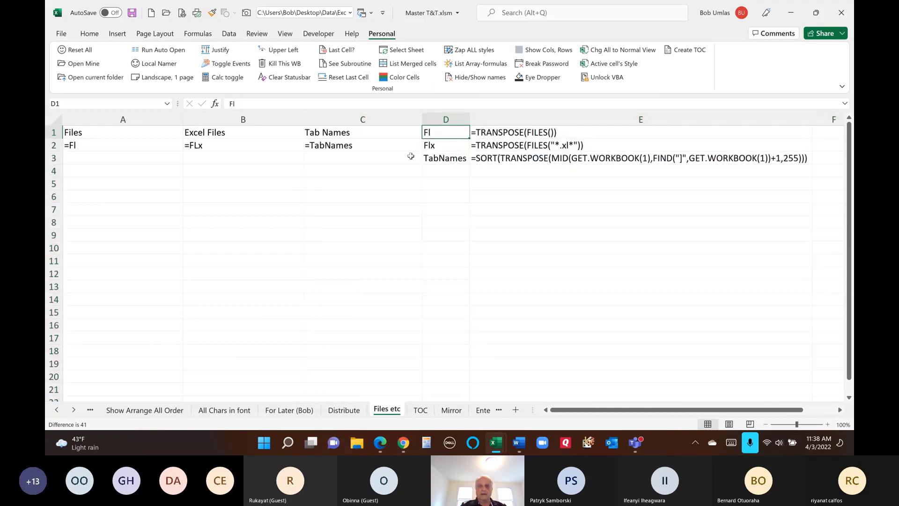
{"action": "left_click", "coordinate": [442, 135]}
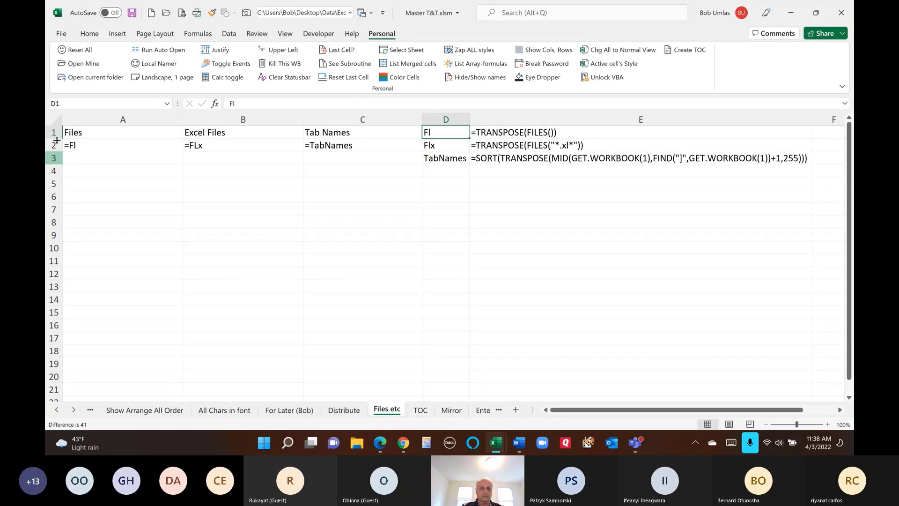
{"action": "left_click", "coordinate": [241, 170]}
{"action": "left_click", "coordinate": [198, 34]}
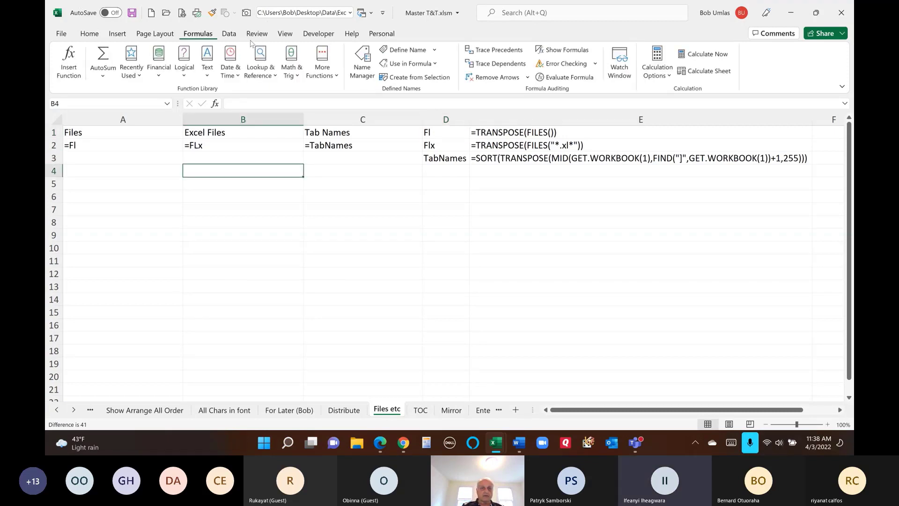
{"action": "left_click", "coordinate": [360, 63]}
{"action": "scroll", "coordinate": [300, 181], "scroll_direction": "down", "scroll_amount": 5}
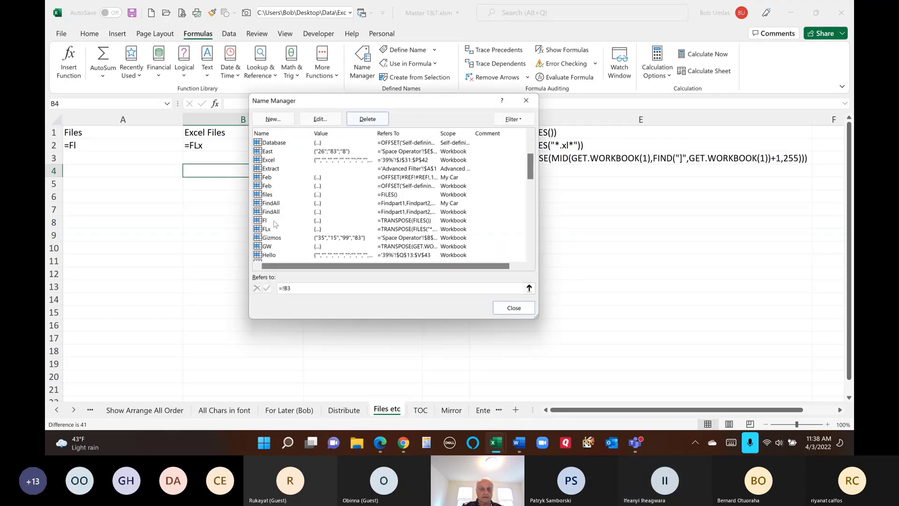
{"action": "left_click", "coordinate": [275, 221]}
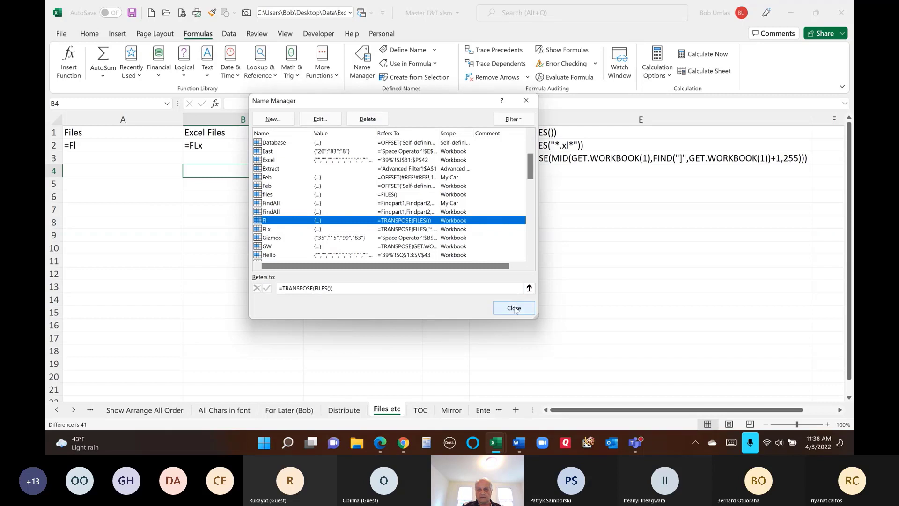
{"action": "key", "text": "Escape"}
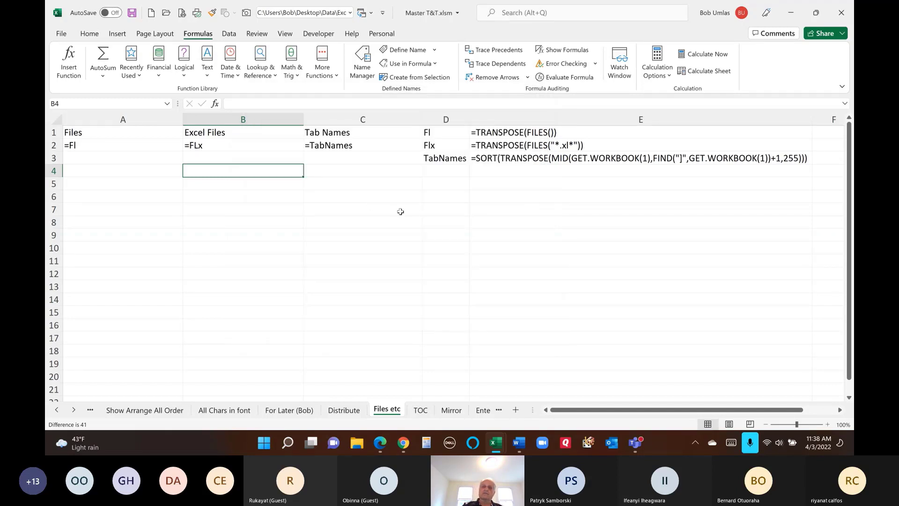
{"action": "left_click", "coordinate": [335, 183]}
{"action": "type", "text": "="}
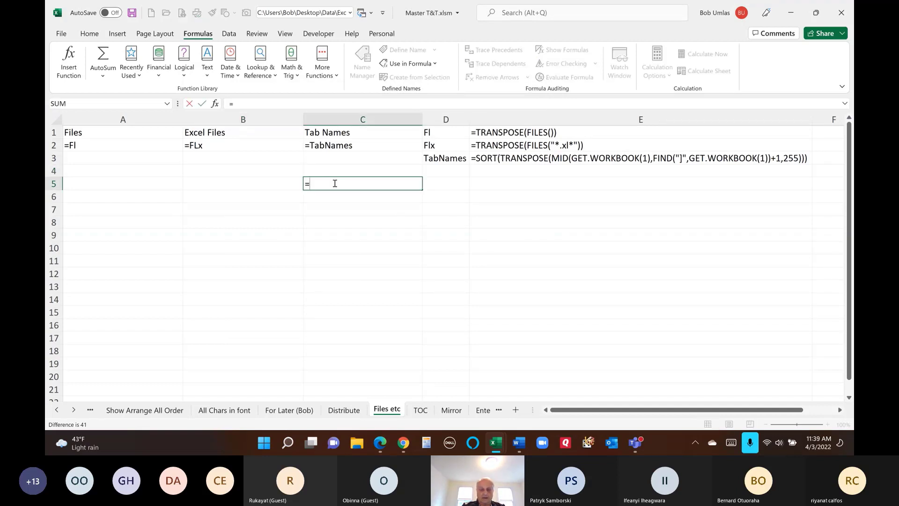
{"action": "type", "text": "files()"}
{"action": "key", "text": "Return"}
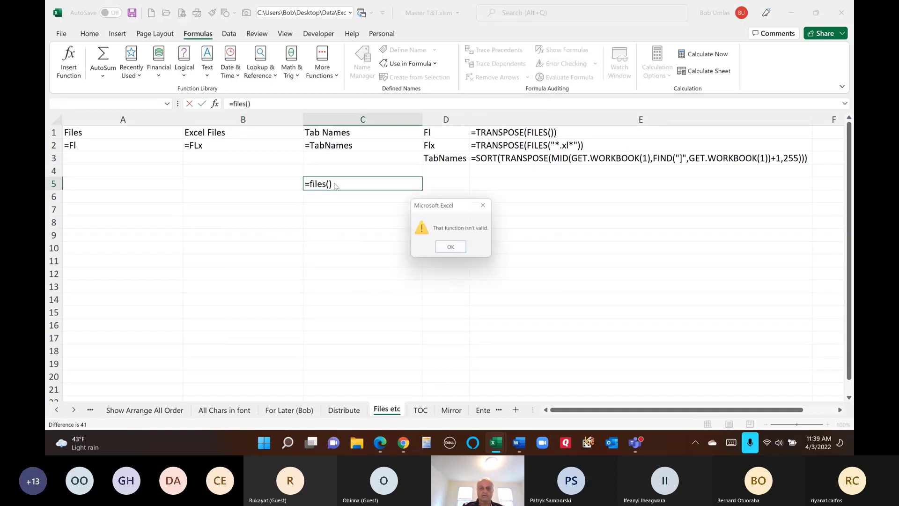
{"action": "key", "text": "Return"}
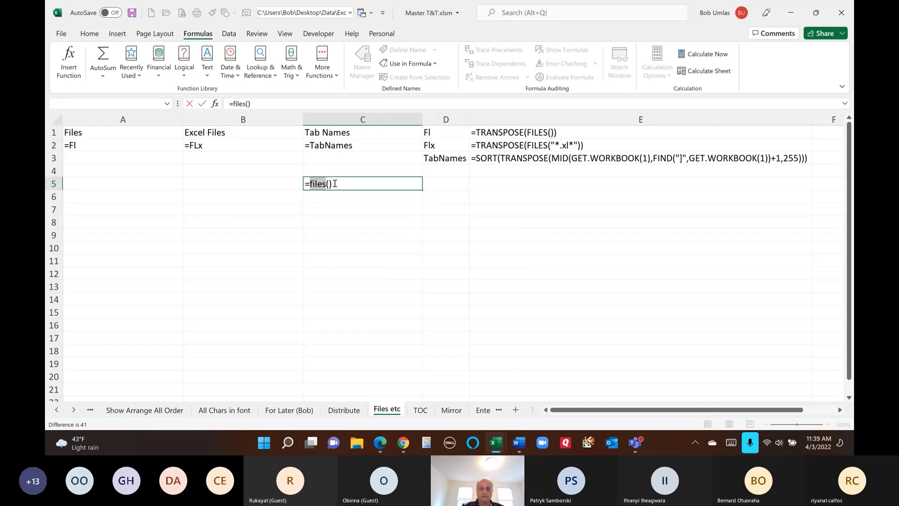
{"action": "left_click", "coordinate": [338, 187]}
{"action": "key", "text": "BackSpace"}
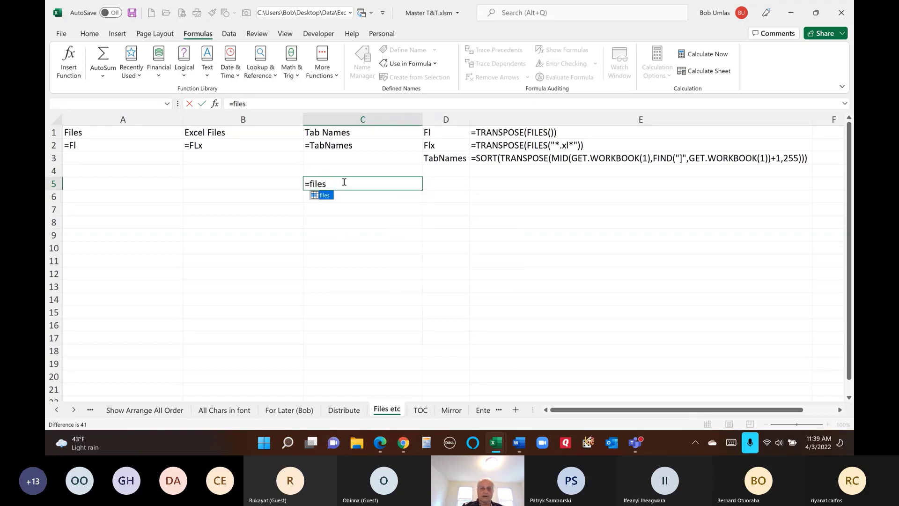
{"action": "key", "text": "Return"}
{"action": "left_click", "coordinate": [344, 182]}
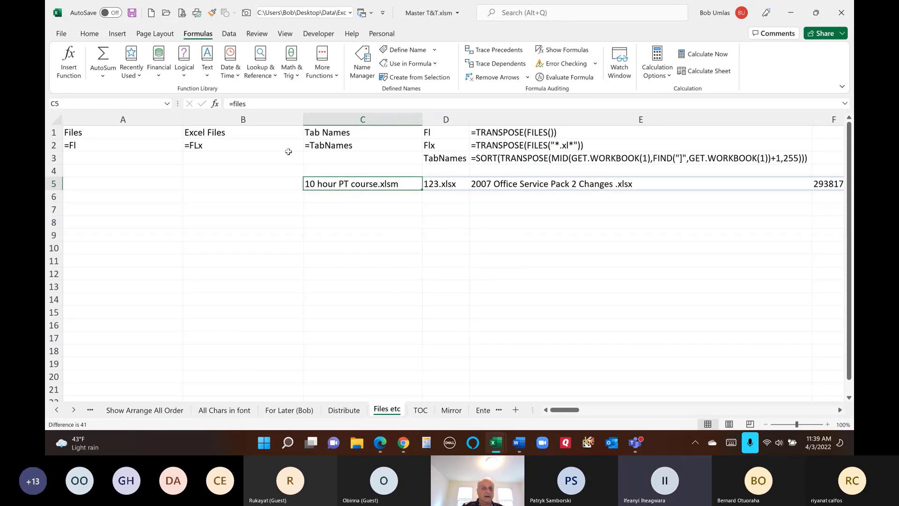
{"action": "left_click_drag", "start_coordinate": [424, 190], "coordinate": [422, 188]}
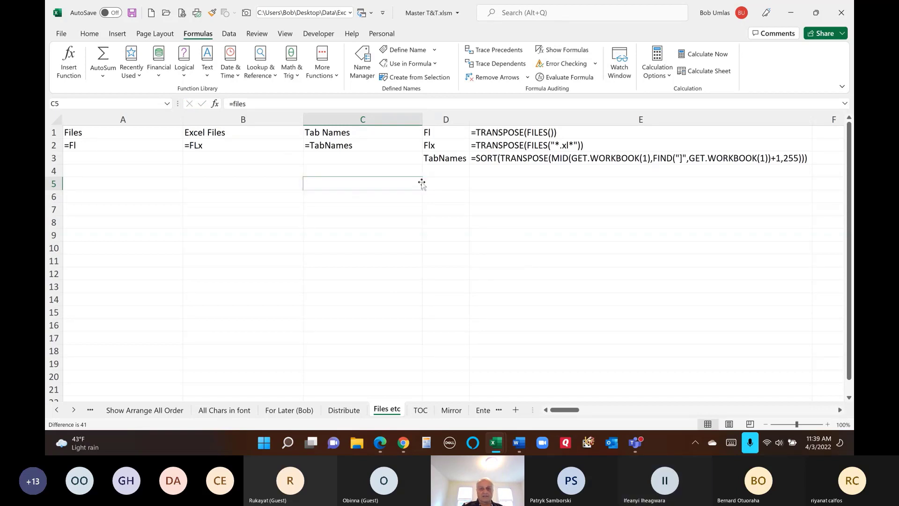
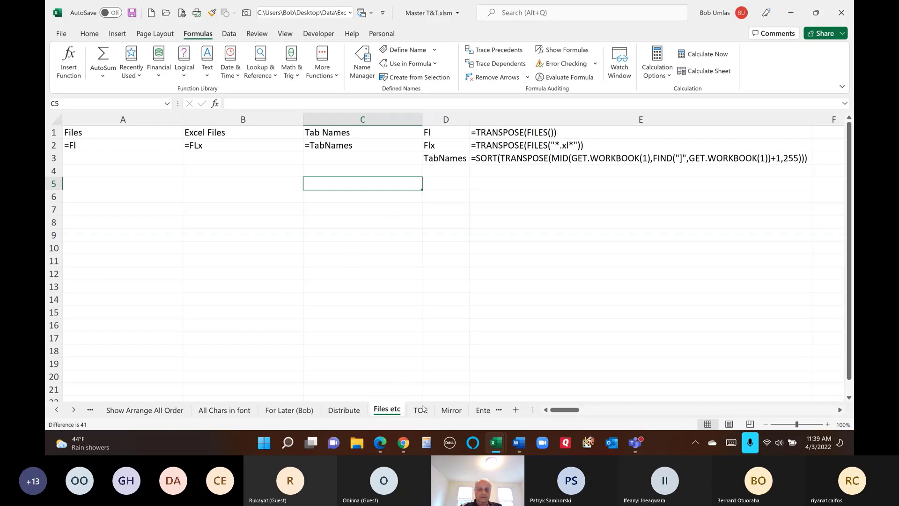
- Switch to the Mirror sheet, where A1 holds 4 beside its mirrored picture
{"action": "left_click", "coordinate": [450, 411]}
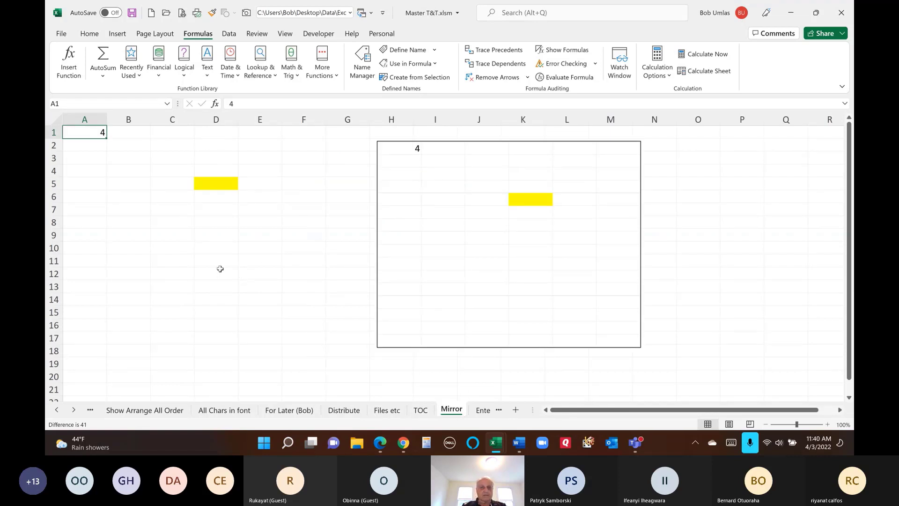
- Check the linked picture's =$A$1:$F$16 source, then select A1:F16
{"action": "left_click", "coordinate": [416, 169]}
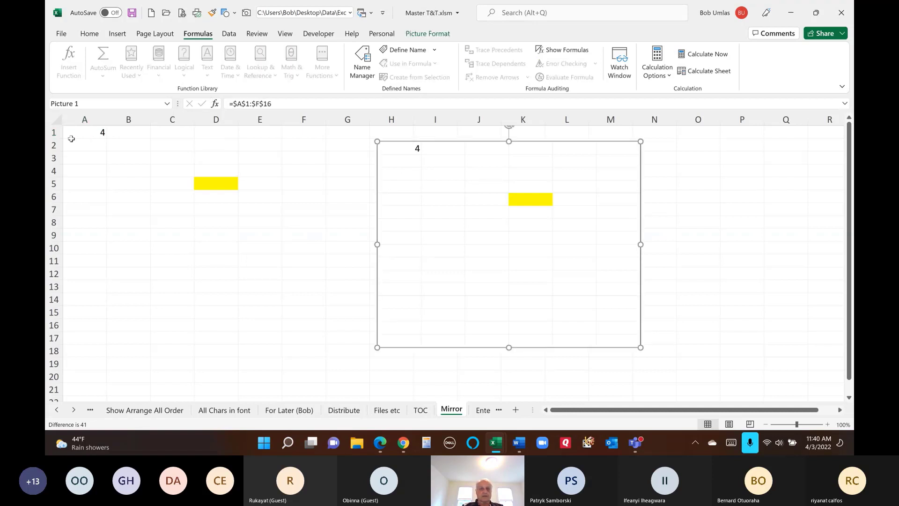
{"action": "left_click_drag", "start_coordinate": [77, 129], "coordinate": [321, 325]}
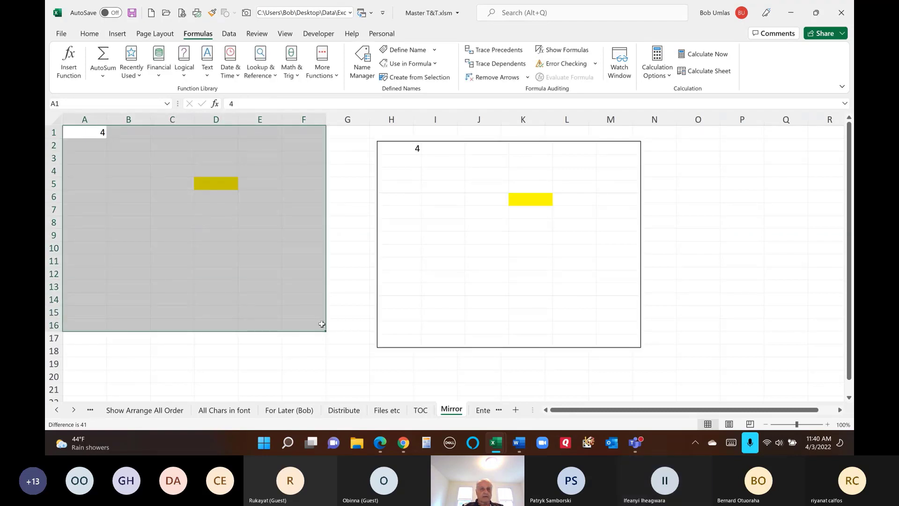
{"action": "right_click", "coordinate": [244, 16]}
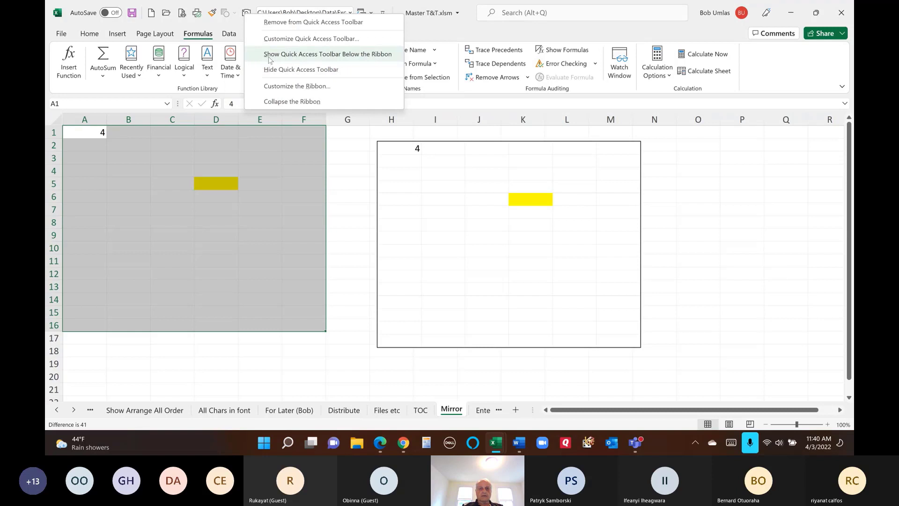
{"action": "left_click", "coordinate": [281, 39]}
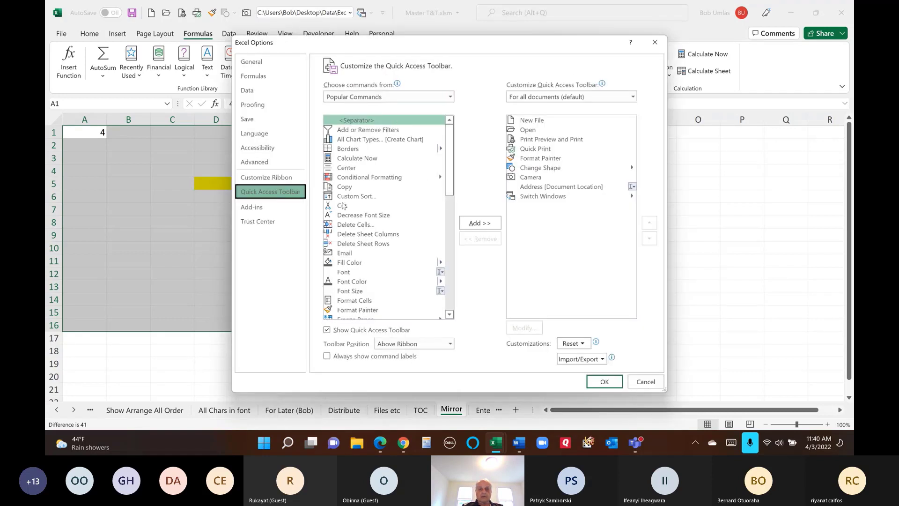
{"action": "left_click", "coordinate": [432, 98]}
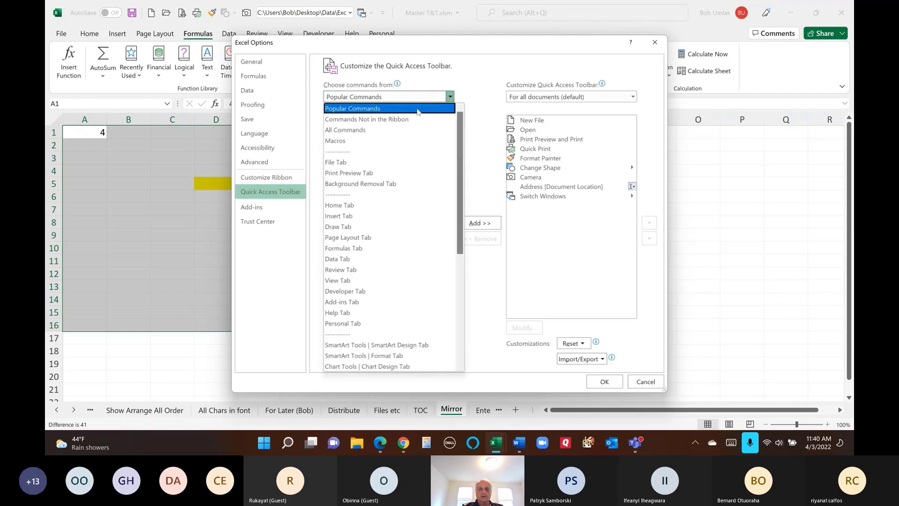
{"action": "left_click", "coordinate": [387, 129]}
{"action": "left_click_drag", "start_coordinate": [450, 122], "coordinate": [451, 149]}
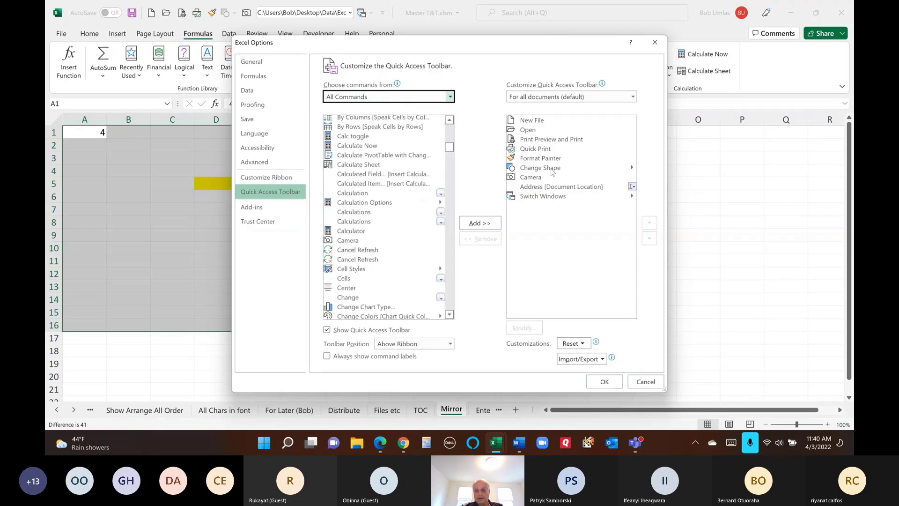
{"action": "left_click", "coordinate": [641, 386]}
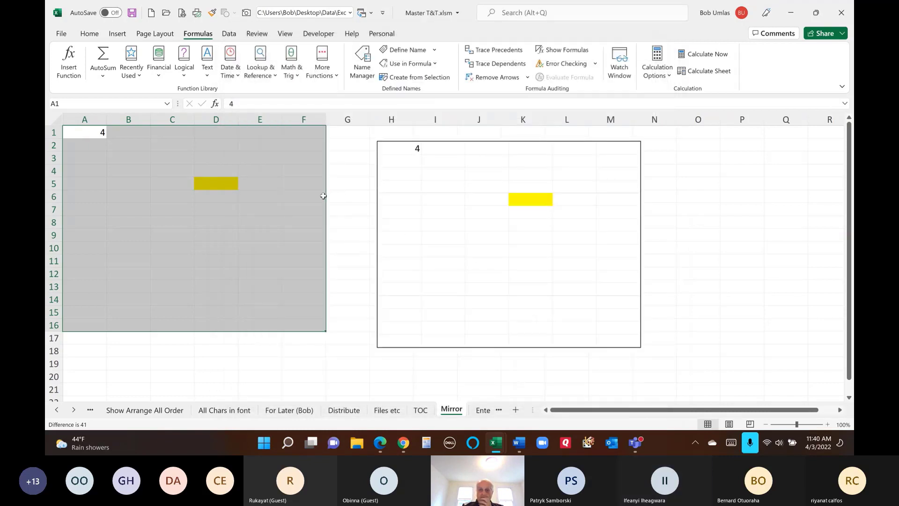
- Move the linked picture left until it sits over its own source range A1:F16
{"action": "left_click_drag", "start_coordinate": [421, 197], "coordinate": [375, 221]}
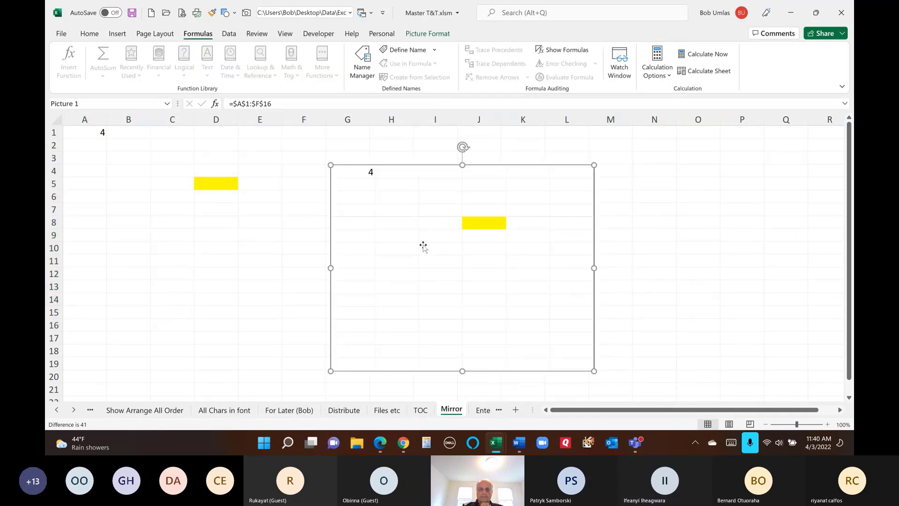
{"action": "left_click_drag", "start_coordinate": [424, 246], "coordinate": [375, 244]}
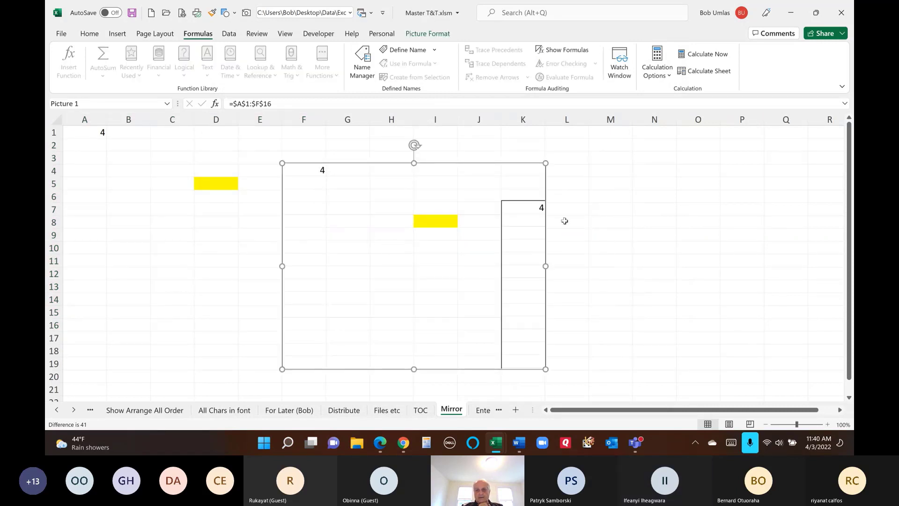
{"action": "left_click_drag", "start_coordinate": [408, 216], "coordinate": [257, 208]}
- Change A1 to 1, then 2, then 3 so the nested mirrors show 3, 2, 1, 4, 4
{"action": "left_click", "coordinate": [74, 132]}
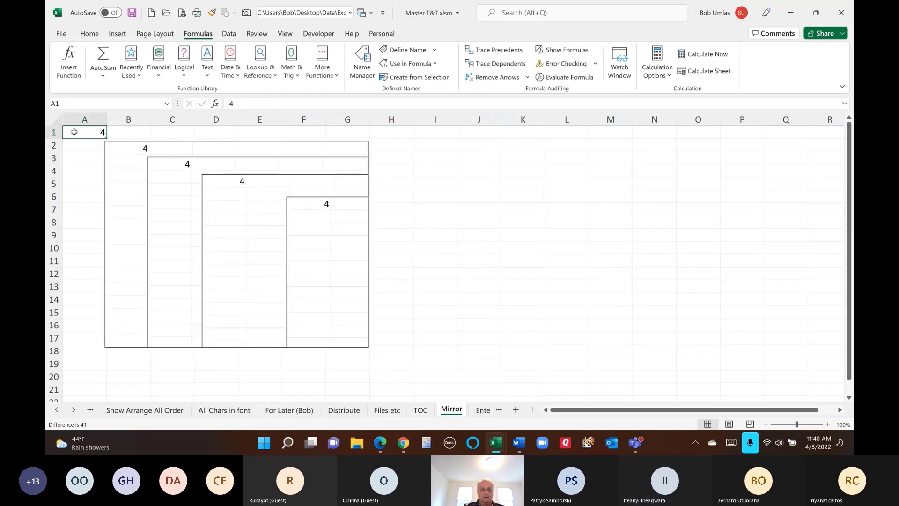
{"action": "type", "text": "1"}
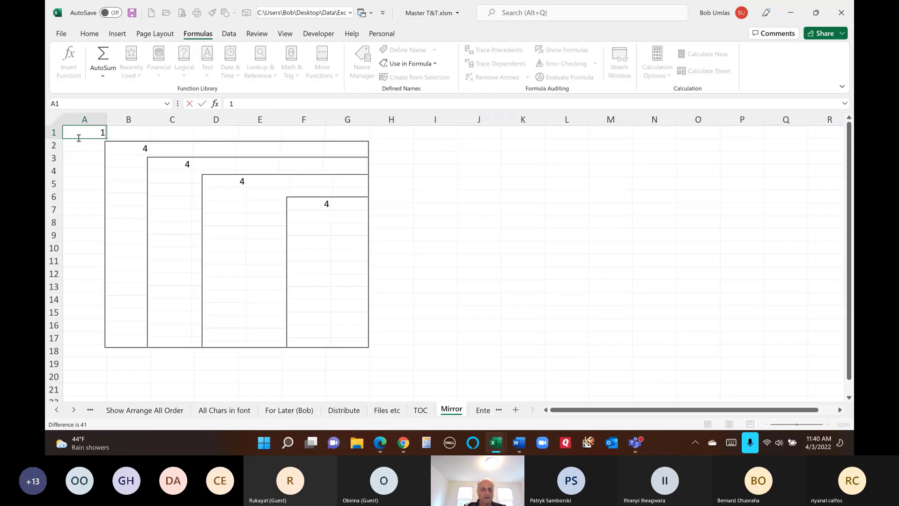
{"action": "key", "text": "Return"}
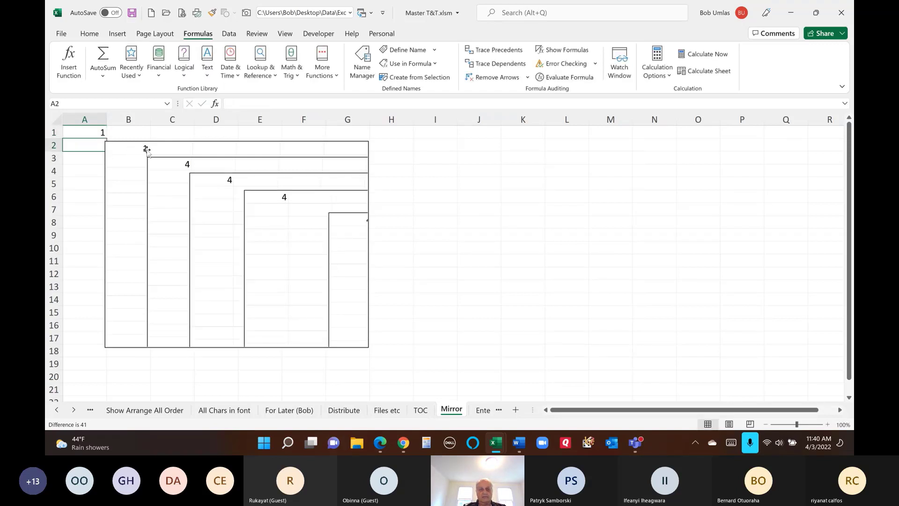
{"action": "left_click", "coordinate": [82, 133]}
{"action": "type", "text": "2"}
{"action": "key", "text": "Return"}
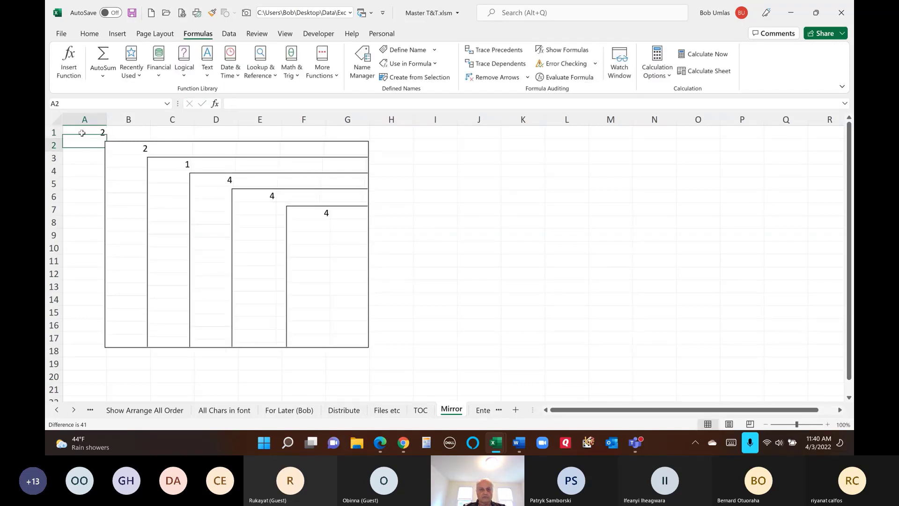
{"action": "left_click", "coordinate": [82, 133]}
{"action": "type", "text": "3"}
{"action": "key", "text": "Return"}
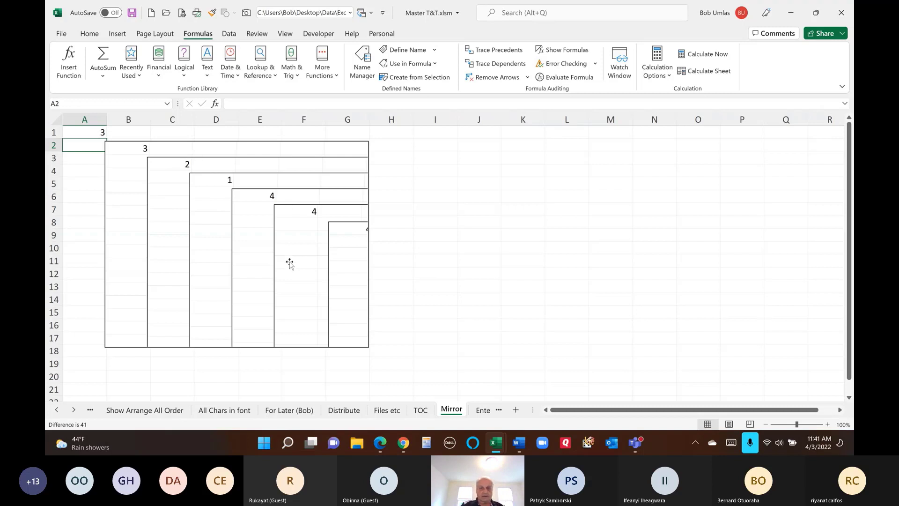
- Move the picture right out of its source range and fill M3:Q10 with the word this
{"action": "left_click_drag", "start_coordinate": [289, 261], "coordinate": [445, 277]}
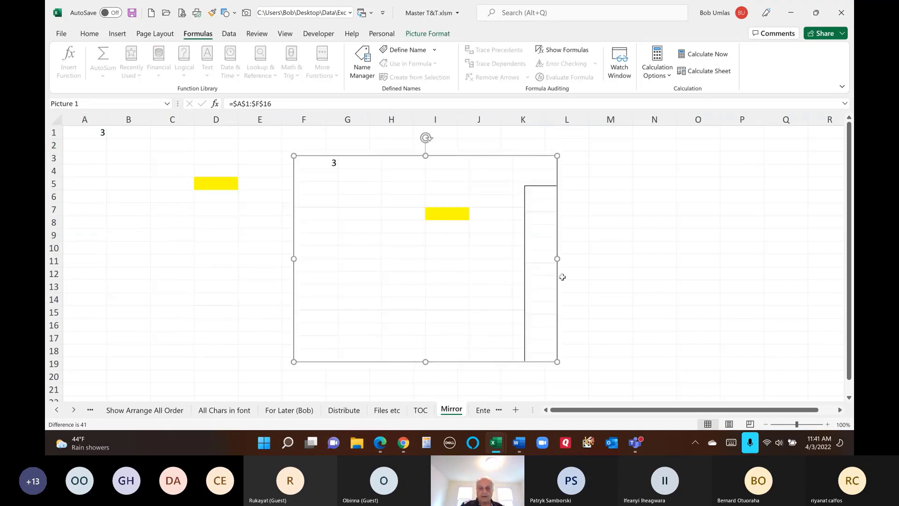
{"action": "left_click_drag", "start_coordinate": [465, 244], "coordinate": [500, 244]}
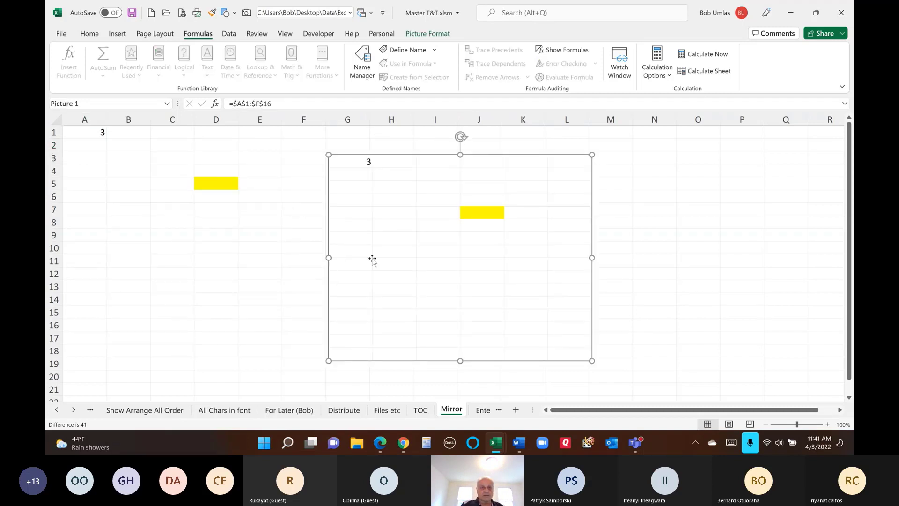
{"action": "left_click_drag", "start_coordinate": [87, 133], "coordinate": [251, 213]}
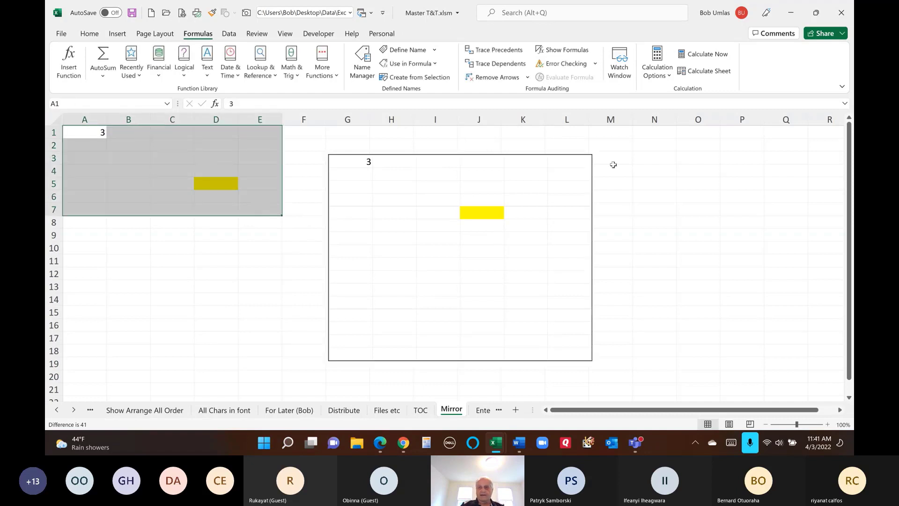
{"action": "left_click_drag", "start_coordinate": [610, 155], "coordinate": [783, 247]}
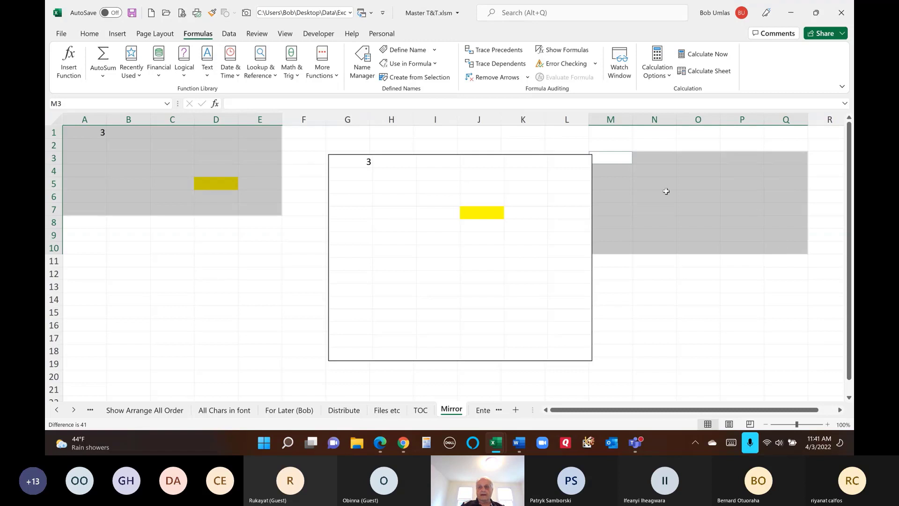
{"action": "left_click_drag", "start_coordinate": [609, 160], "coordinate": [768, 249]}
{"action": "type", "text": "this"}
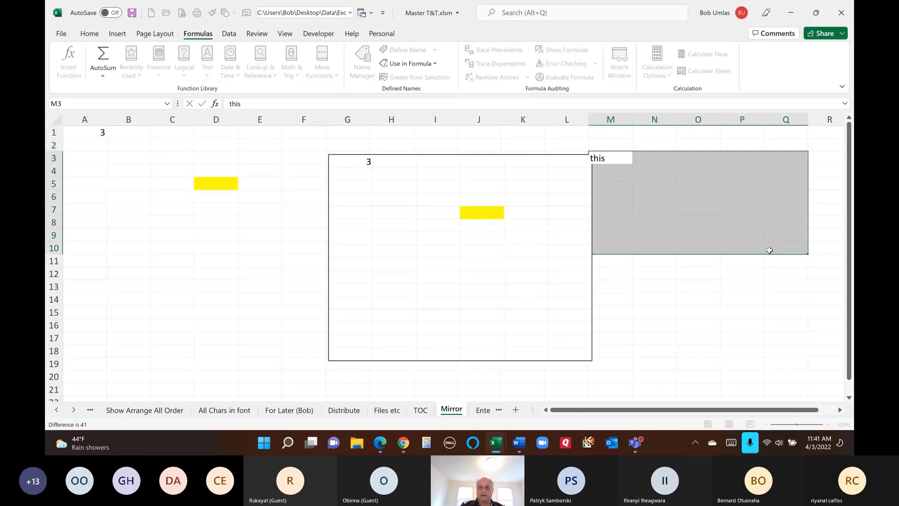
{"action": "key", "text": "ctrl+Return"}
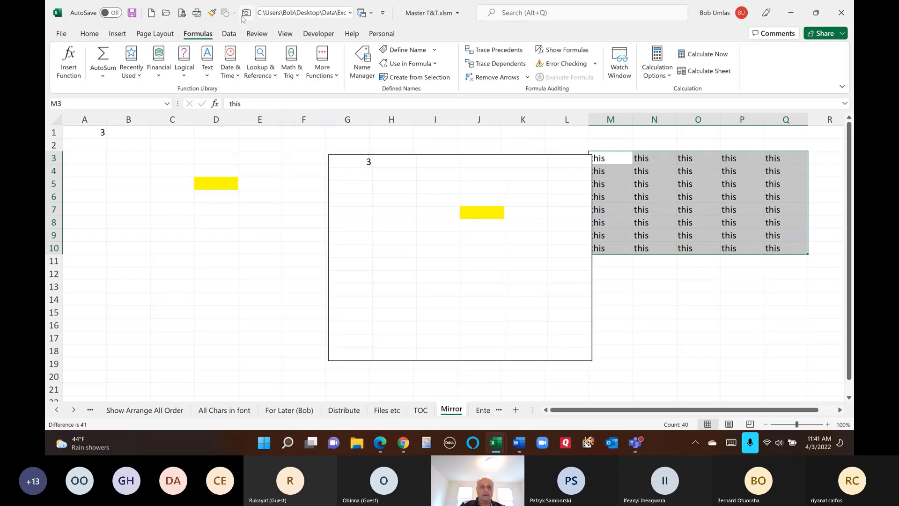
- Paste a linked Camera snapshot of M3:Q10 at A7, then go to the Enter Totals sheet
{"action": "left_click", "coordinate": [246, 13]}
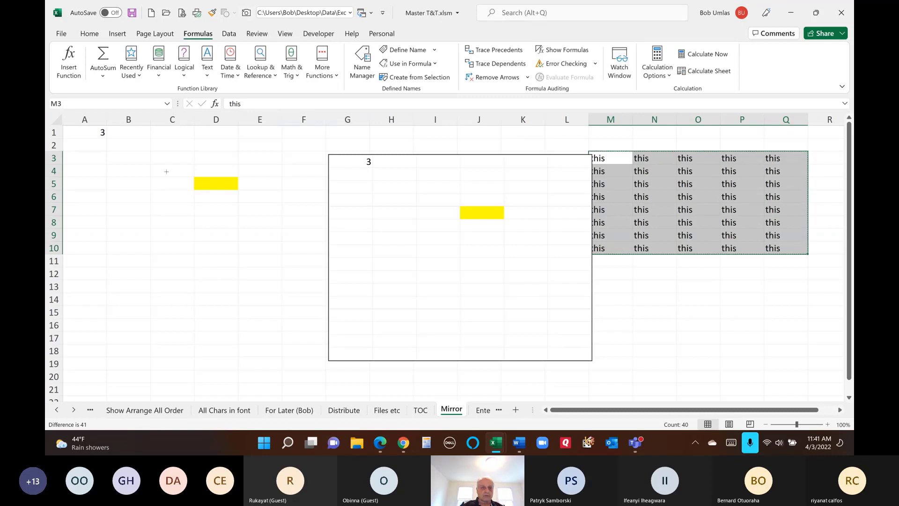
{"action": "left_click", "coordinate": [64, 205]}
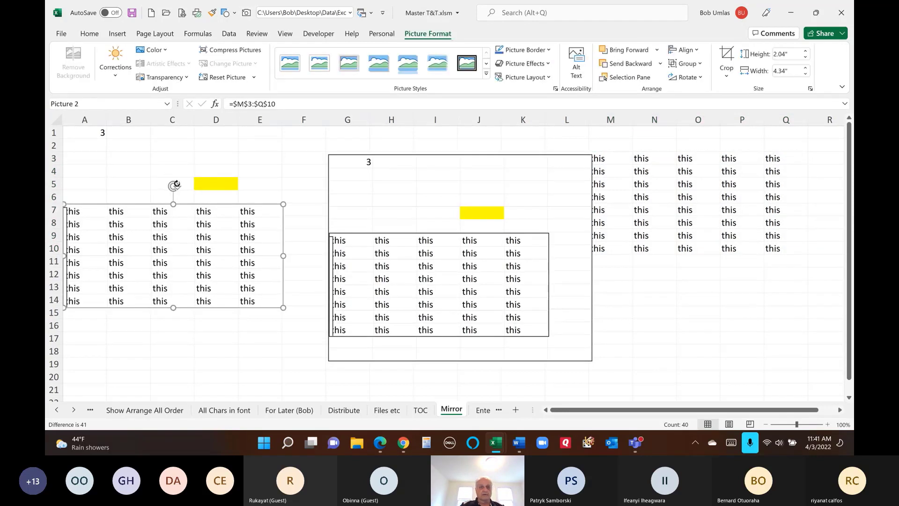
{"action": "left_click_drag", "start_coordinate": [98, 134], "coordinate": [271, 324]}
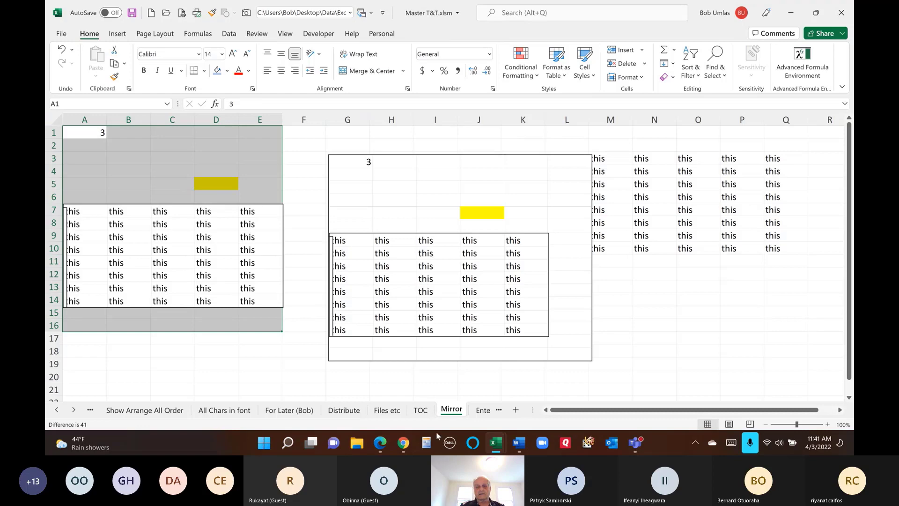
{"action": "left_click", "coordinate": [484, 410]}
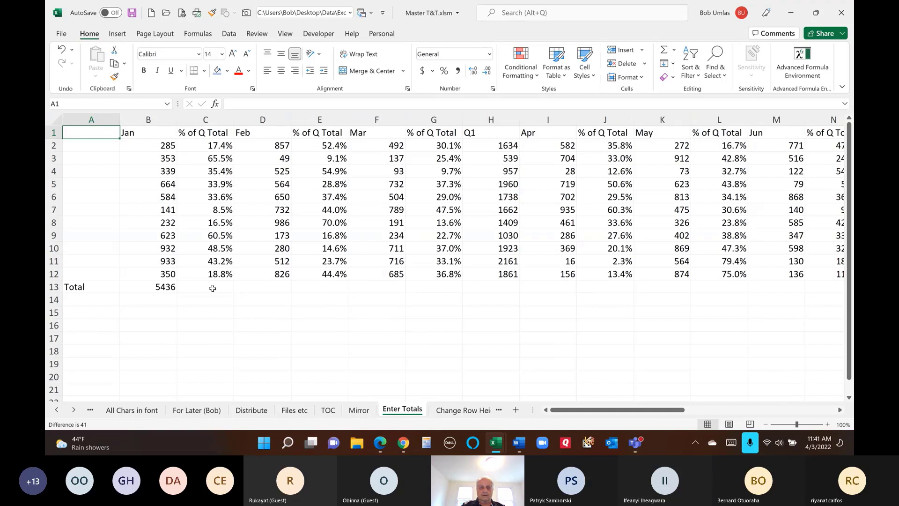
- Inspect the Jan SUM total in B13 and the empty C13, D13 and F13 cells
{"action": "left_click", "coordinate": [162, 284]}
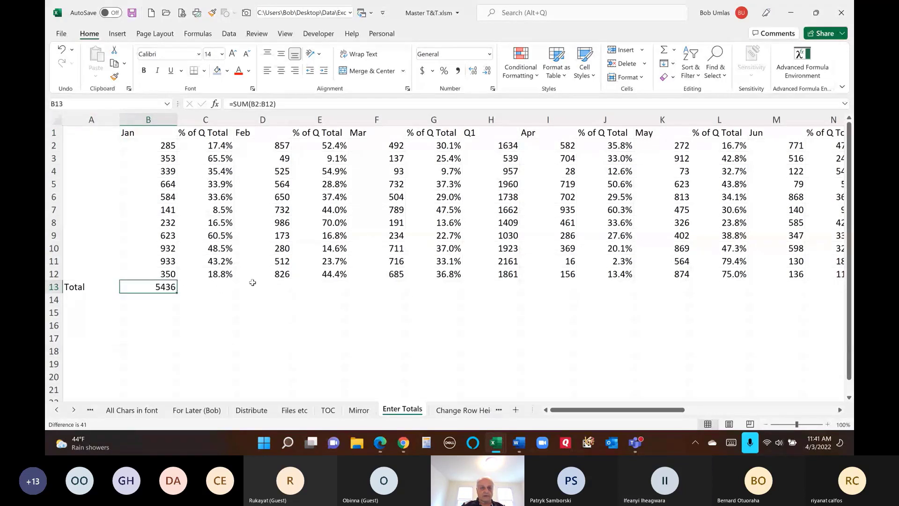
{"action": "left_click", "coordinate": [290, 284]}
{"action": "left_click", "coordinate": [377, 284]}
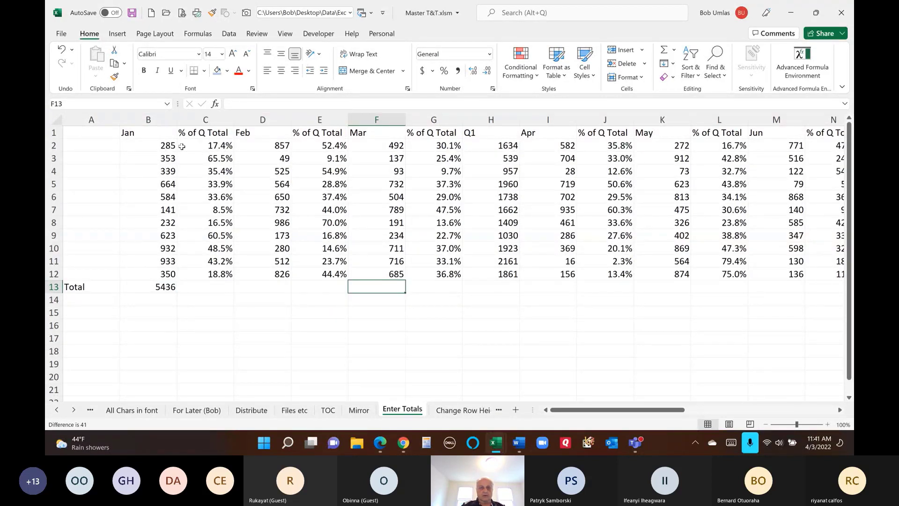
{"action": "left_click", "coordinate": [210, 286]}
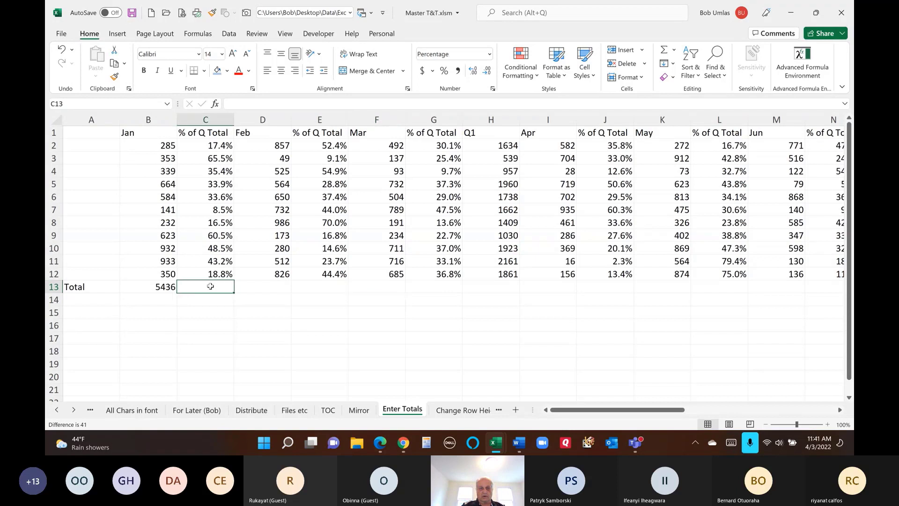
{"action": "left_click", "coordinate": [162, 287]}
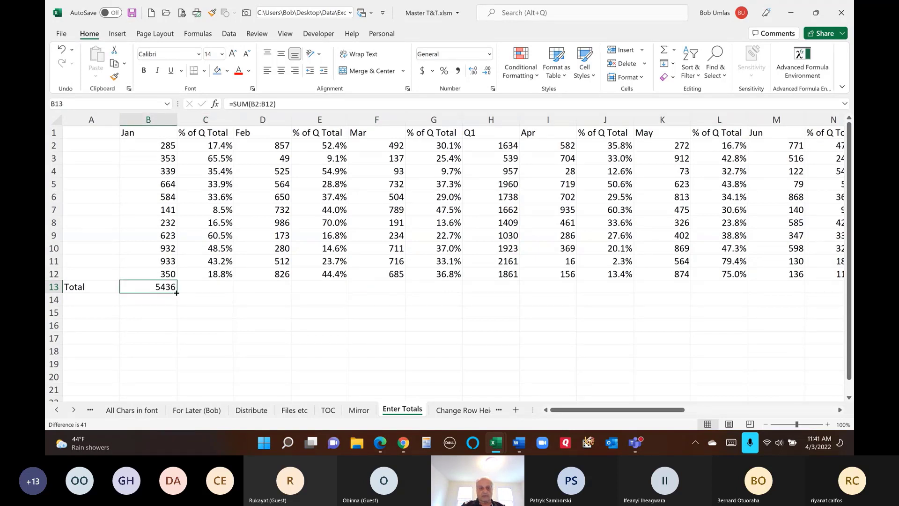
- Copy the B13:C13 total-and-blank pair across row 13 to column K, giving 6154, 5284 and 16874
{"action": "left_click_drag", "start_coordinate": [177, 292], "coordinate": [335, 294]}
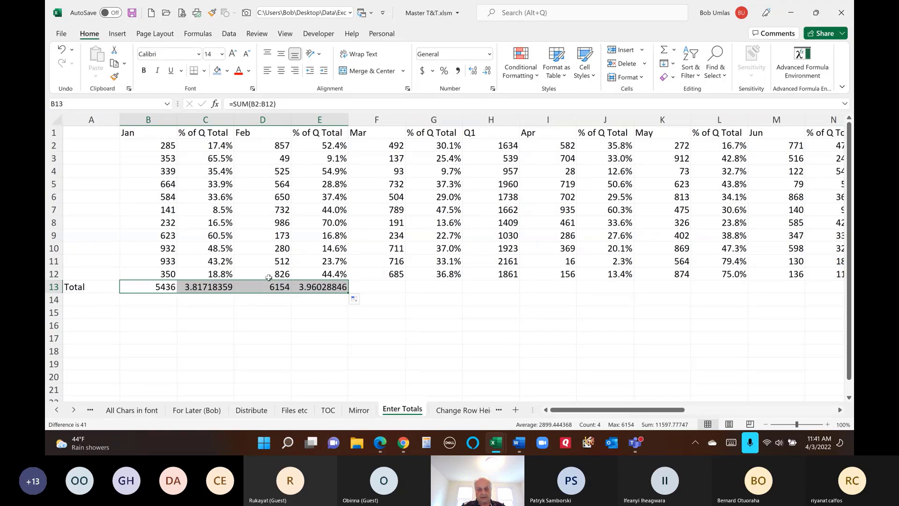
{"action": "key", "text": "ctrl+z"}
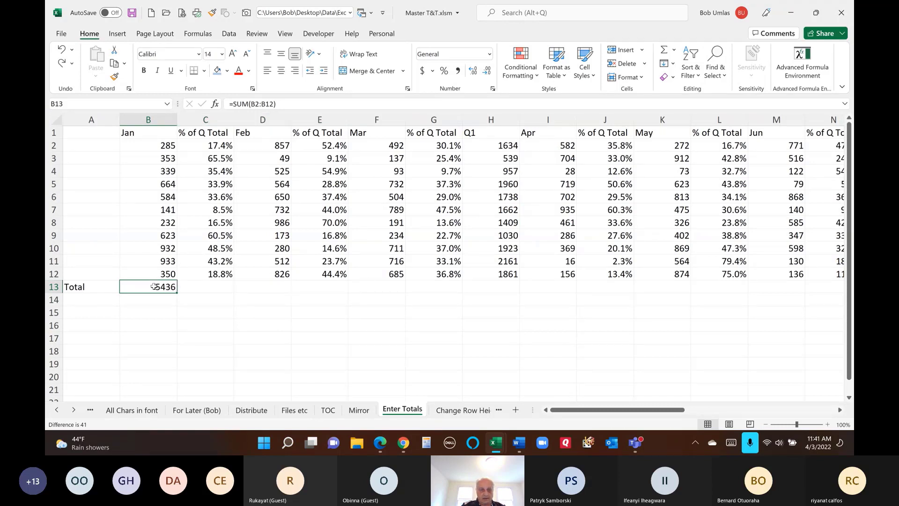
{"action": "left_click_drag", "start_coordinate": [154, 286], "coordinate": [210, 287]}
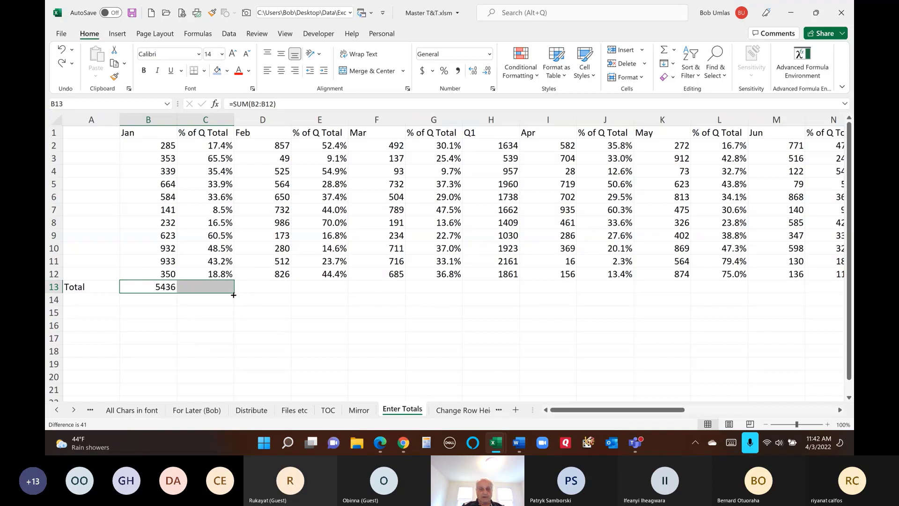
{"action": "left_click_drag", "start_coordinate": [234, 295], "coordinate": [350, 302]}
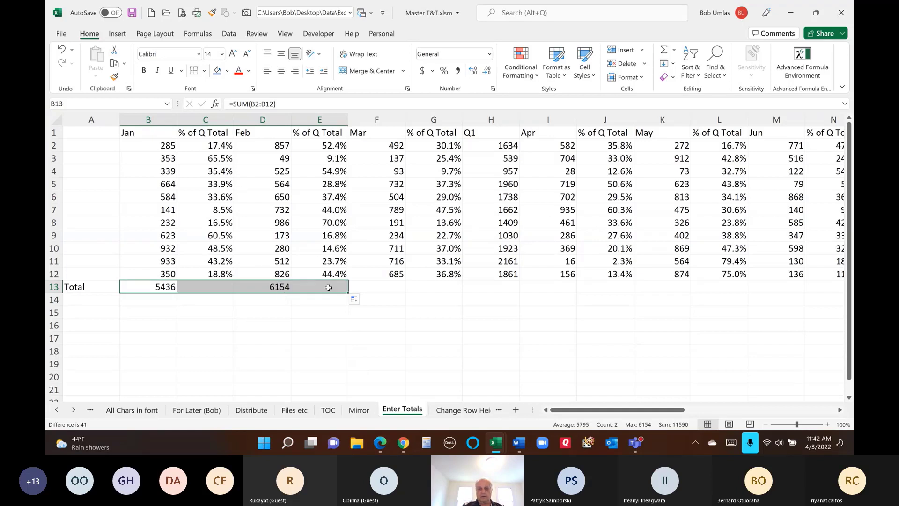
{"action": "key", "text": "ctrl+z"}
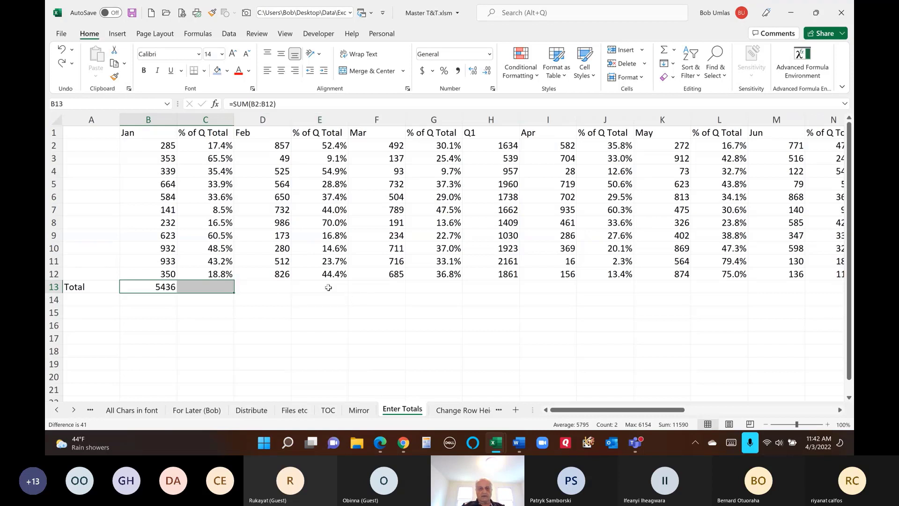
{"action": "left_click_drag", "start_coordinate": [234, 293], "coordinate": [680, 295]}
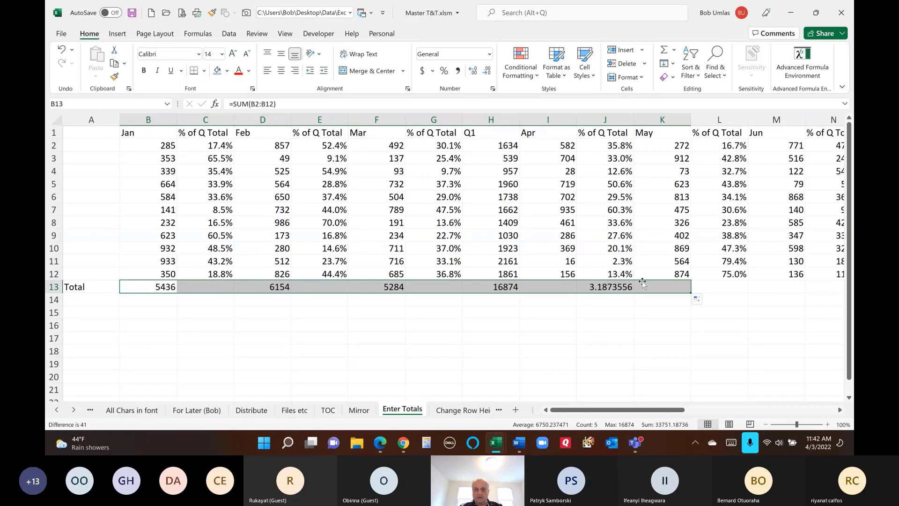
- Review the Jan, % of Q Total and Q1 headers and the Apr and May percentage cells
{"action": "left_click", "coordinate": [146, 136]}
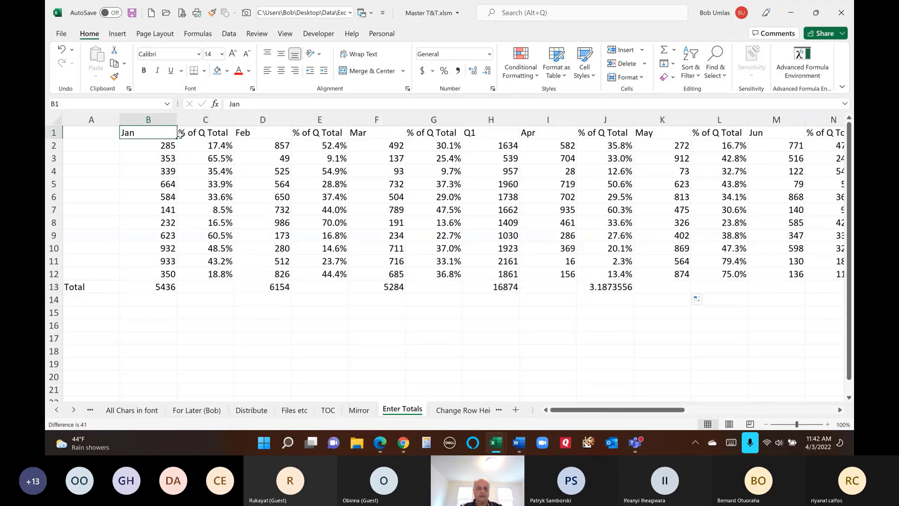
{"action": "left_click", "coordinate": [214, 136]}
{"action": "left_click", "coordinate": [260, 141]}
{"action": "left_click", "coordinate": [311, 135]}
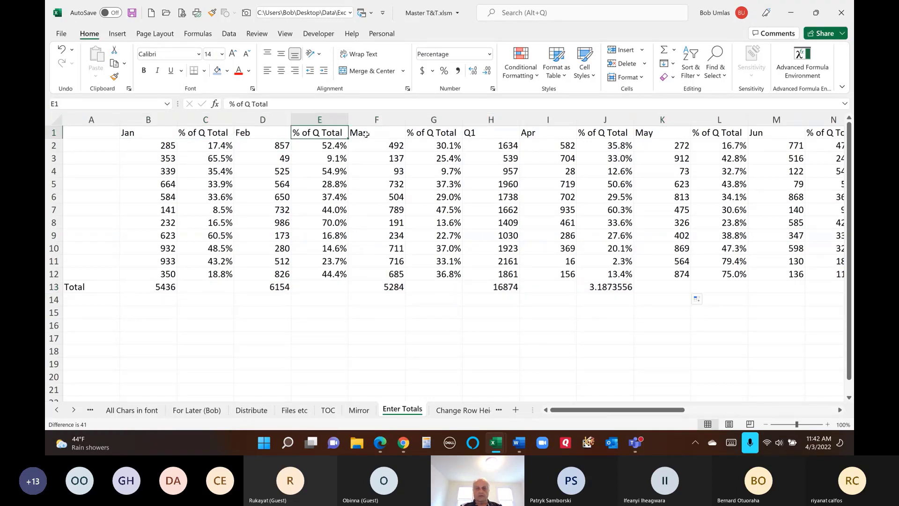
{"action": "left_click", "coordinate": [424, 135]}
{"action": "left_click", "coordinate": [479, 133]}
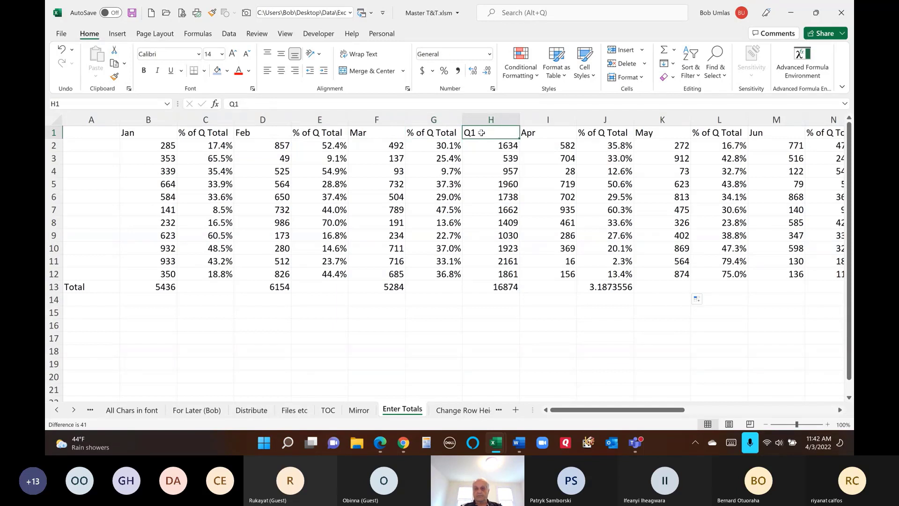
{"action": "left_click", "coordinate": [546, 148]}
{"action": "left_click", "coordinate": [629, 147]}
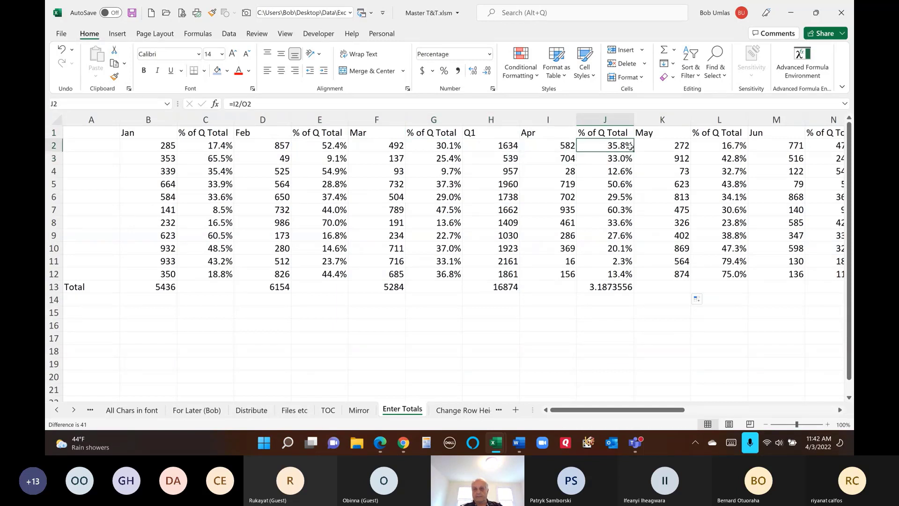
{"action": "left_click", "coordinate": [652, 154]}
{"action": "left_click", "coordinate": [694, 157]}
- Refill the B13:C13 totals across row 13 out to the Q4 column, then open Change Row Height
{"action": "key", "text": "ctrl+z"}
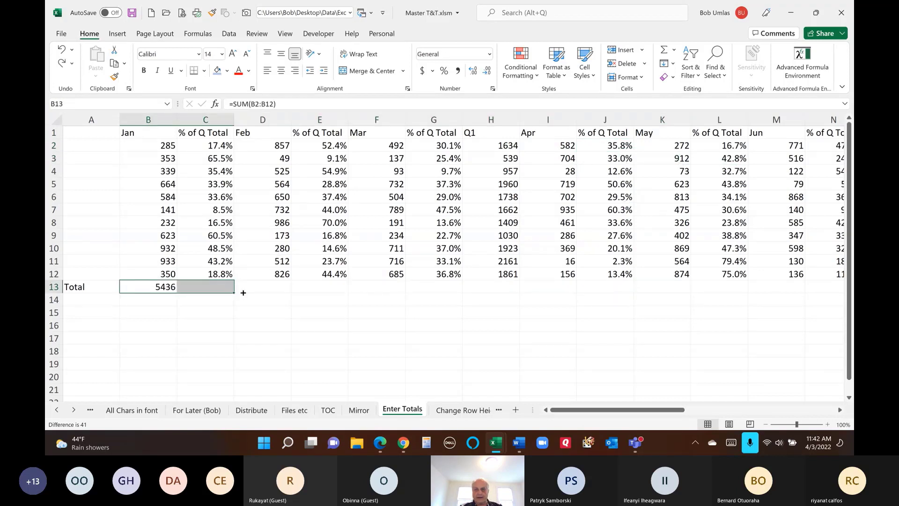
{"action": "left_click_drag", "start_coordinate": [243, 293], "coordinate": [515, 289]}
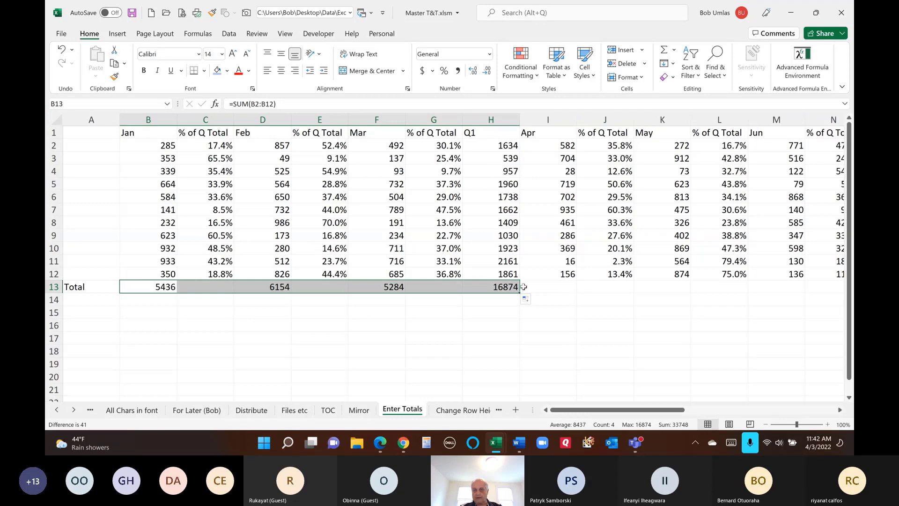
{"action": "left_click_drag", "start_coordinate": [517, 291], "coordinate": [743, 291]}
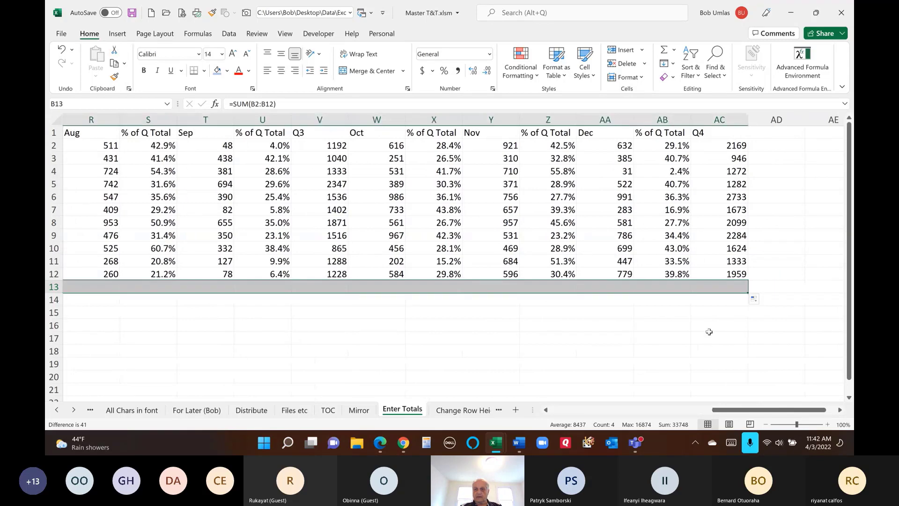
{"action": "left_click", "coordinate": [571, 414]}
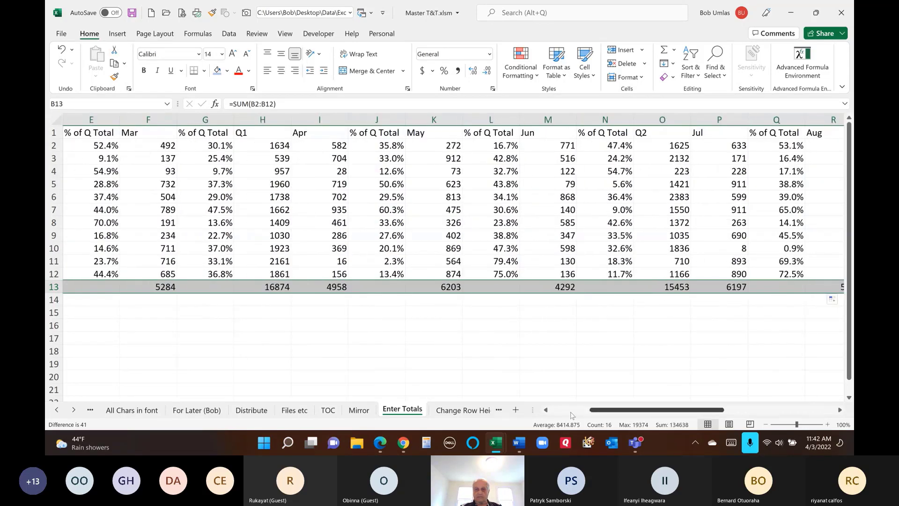
{"action": "left_click", "coordinate": [571, 413]}
{"action": "left_click", "coordinate": [543, 224]}
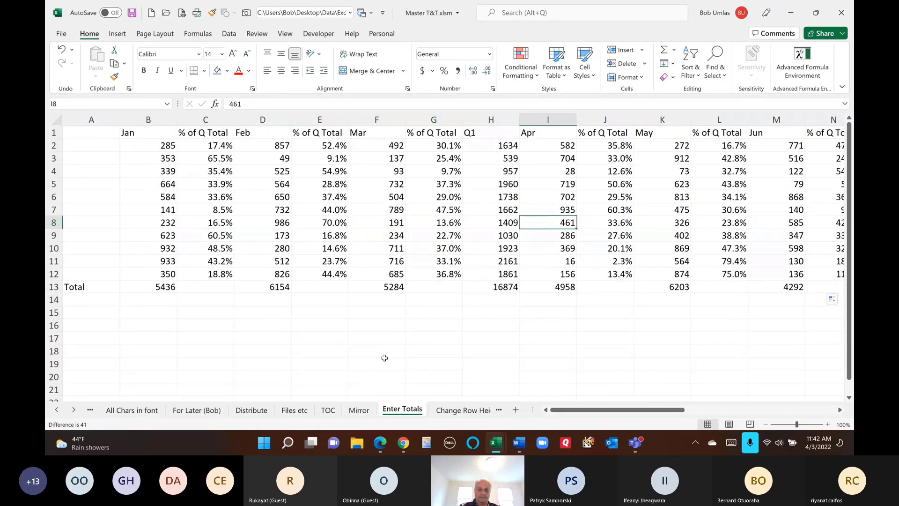
{"action": "left_click", "coordinate": [462, 411]}
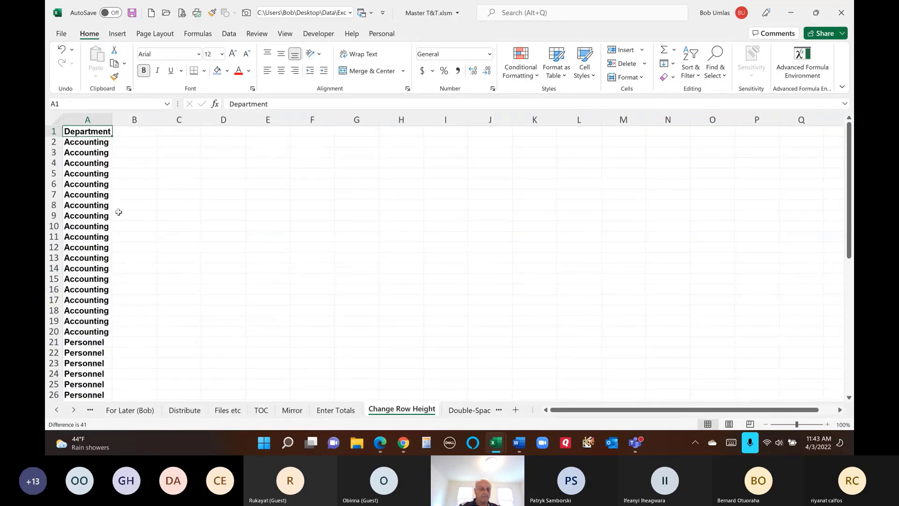
{"action": "left_click_drag", "start_coordinate": [88, 143], "coordinate": [88, 331]}
{"action": "scroll", "coordinate": [183, 257], "scroll_direction": "down", "scroll_amount": 3}
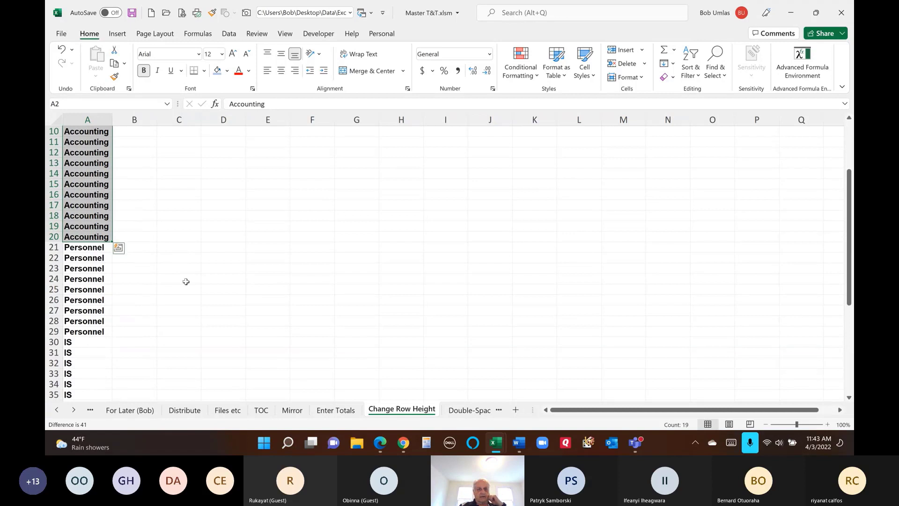
{"action": "left_click", "coordinate": [57, 246]}
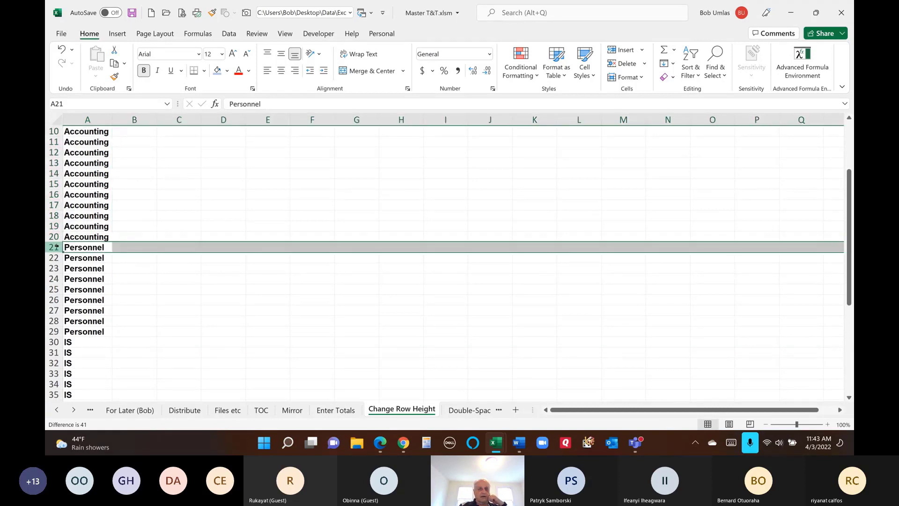
{"action": "left_click", "coordinate": [62, 346]}
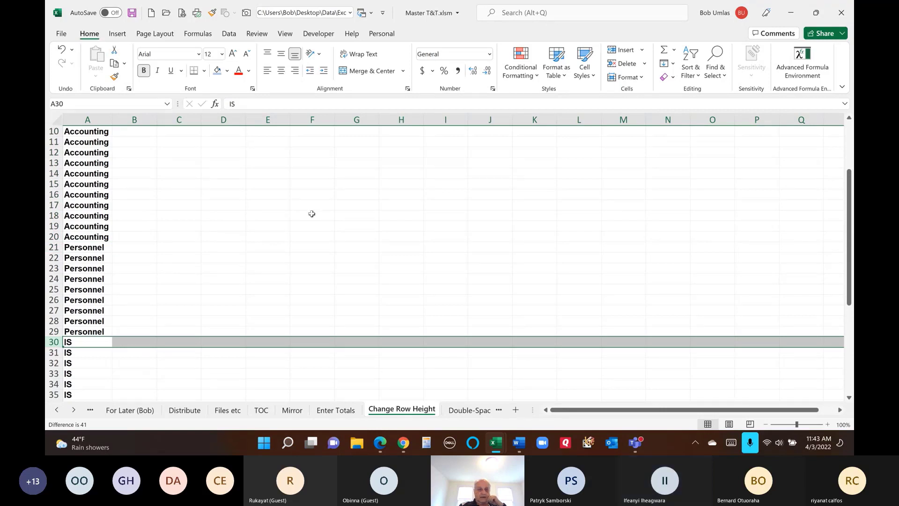
{"action": "scroll", "coordinate": [283, 199], "scroll_direction": "down", "scroll_amount": 6}
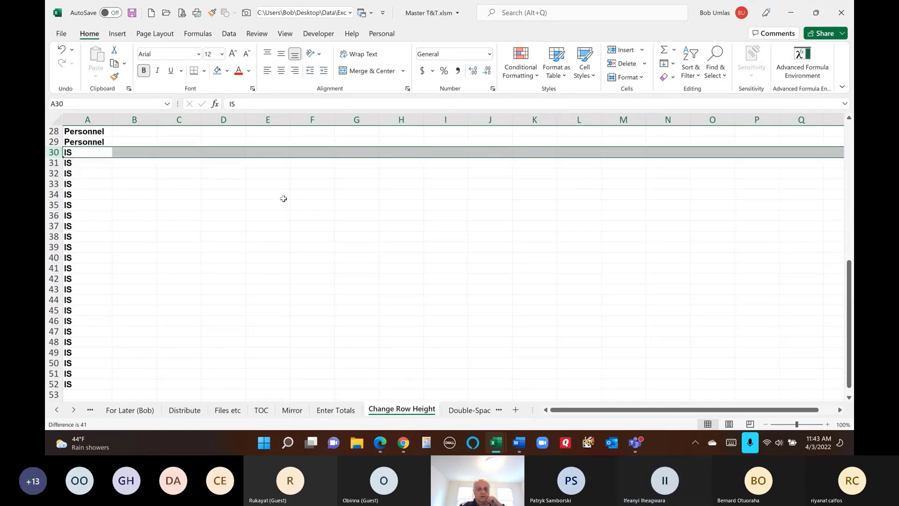
{"action": "scroll", "coordinate": [197, 185], "scroll_direction": "up", "scroll_amount": 3}
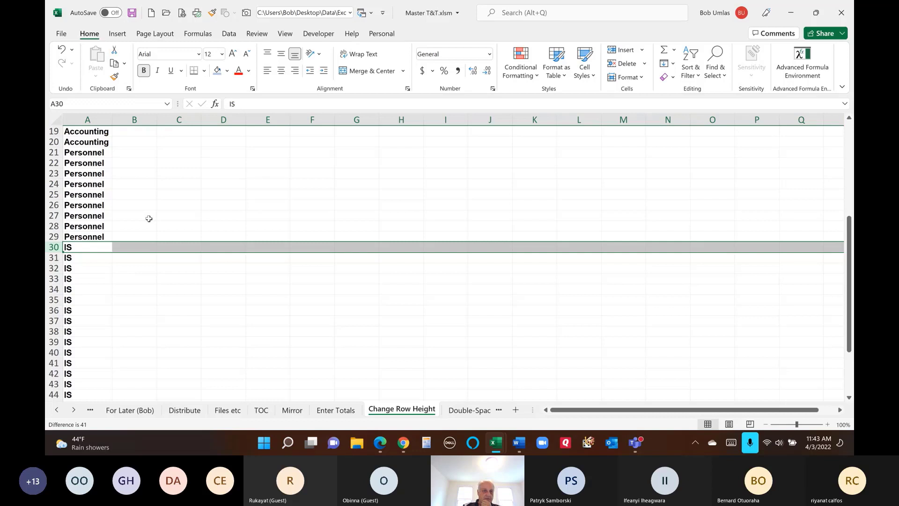
{"action": "scroll", "coordinate": [149, 218], "scroll_direction": "up", "scroll_amount": 6}
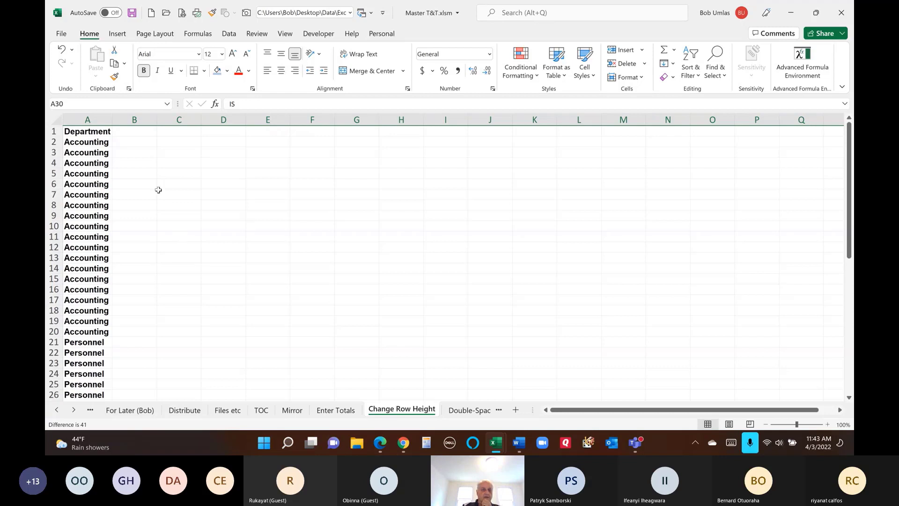
{"action": "left_click", "coordinate": [132, 153]}
{"action": "left_click", "coordinate": [52, 153]}
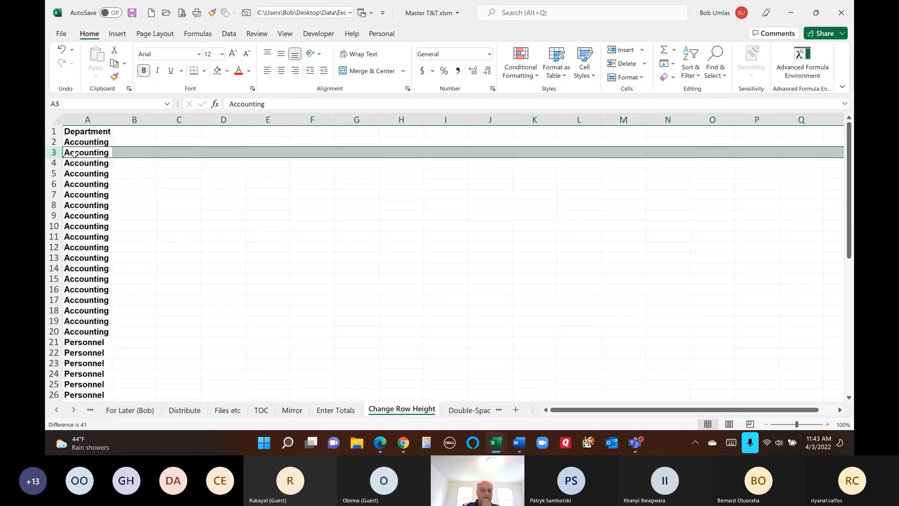
{"action": "left_click", "coordinate": [74, 153]}
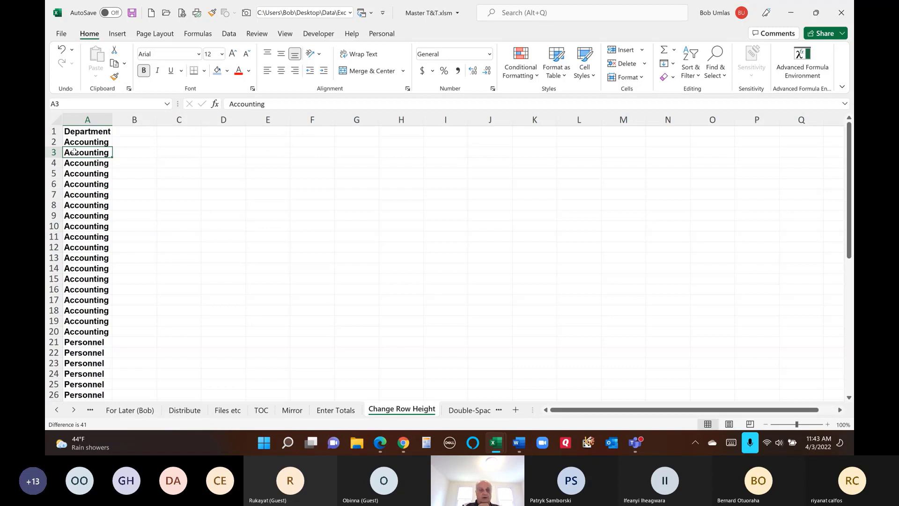
{"action": "left_click", "coordinate": [80, 140]}
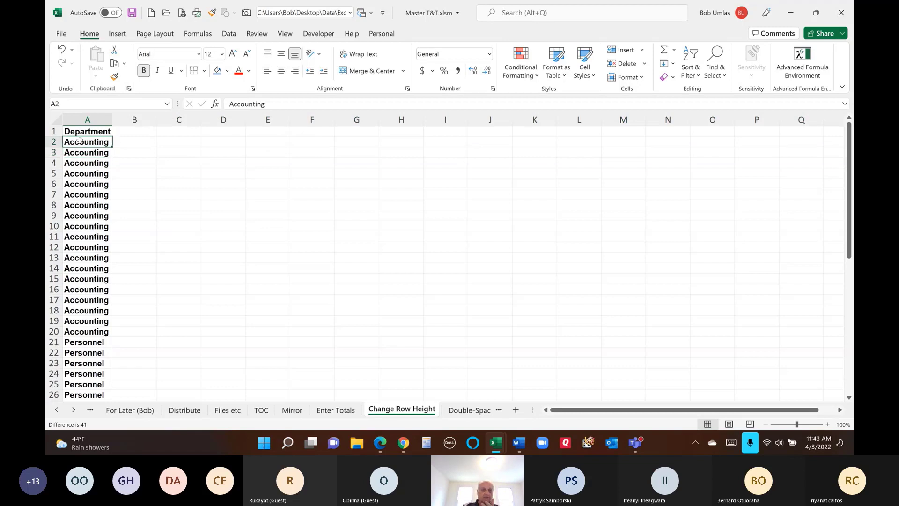
{"action": "left_click", "coordinate": [102, 150]}
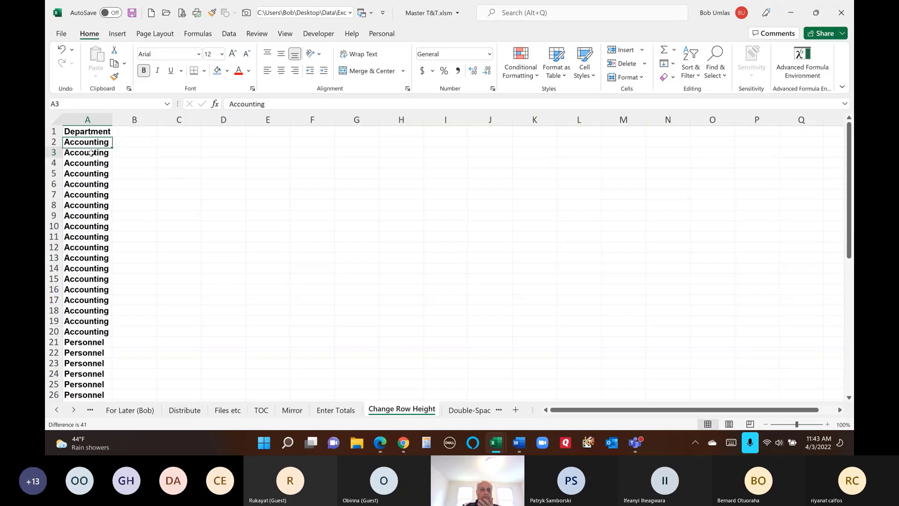
{"action": "left_click", "coordinate": [129, 152]}
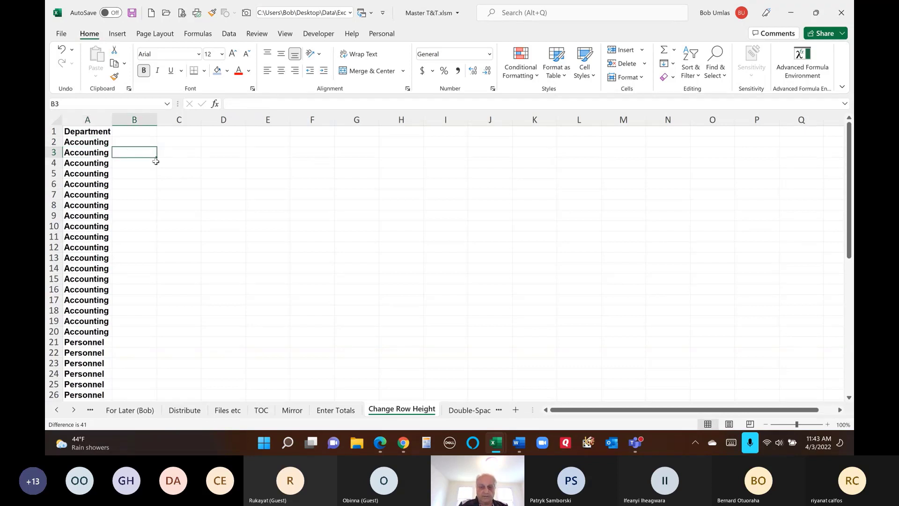
- Enter =IF(A3<>A2,1,"X") in B3 to flag department changes, then bring up Go To with F5
{"action": "type", "text": "="}
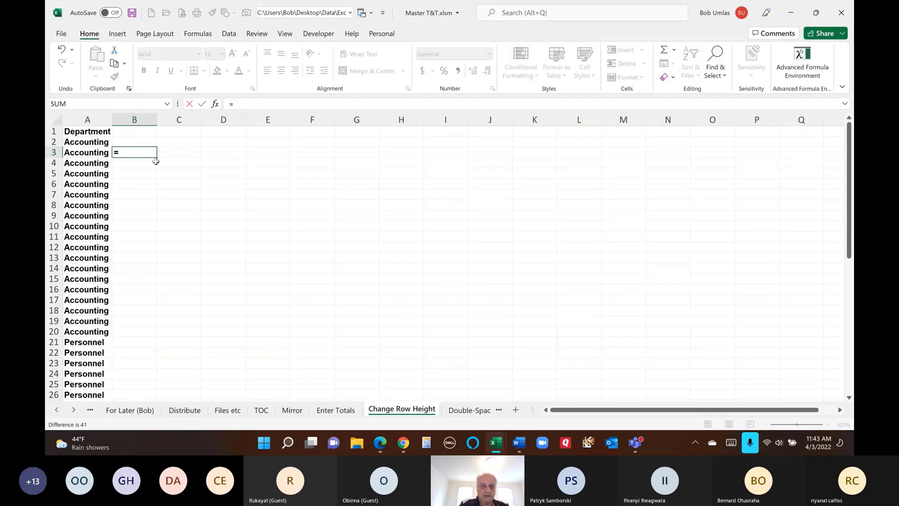
{"action": "type", "text": "if("}
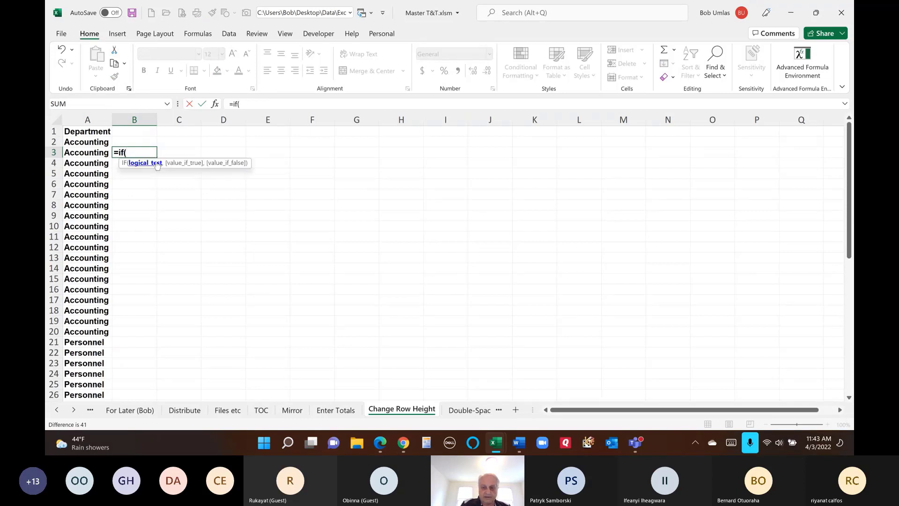
{"action": "key", "text": "Left"}
{"action": "type", "text": "<>"}
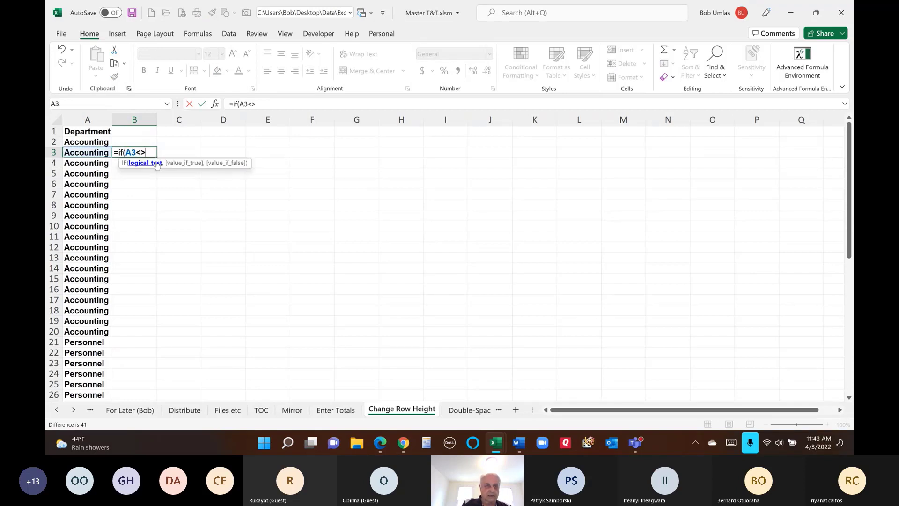
{"action": "key", "text": "Left"}
{"action": "key", "text": "Up"}
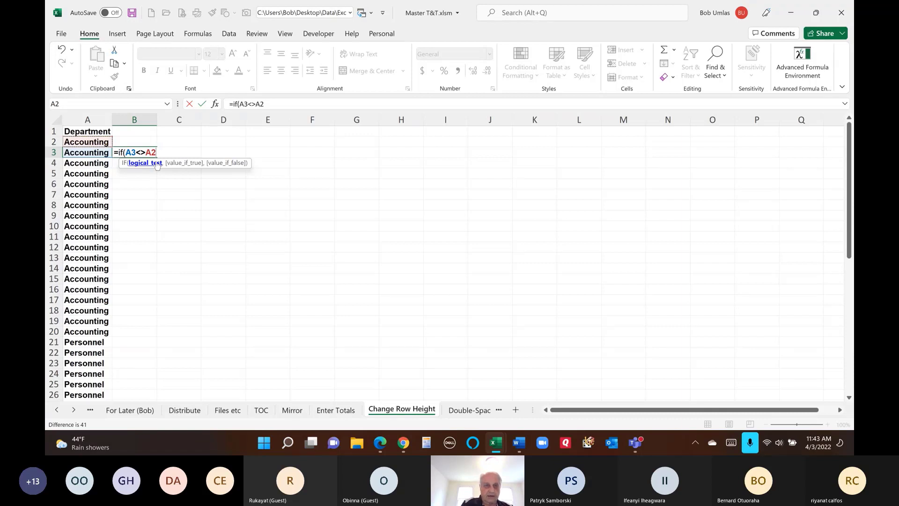
{"action": "type", "text": ","}
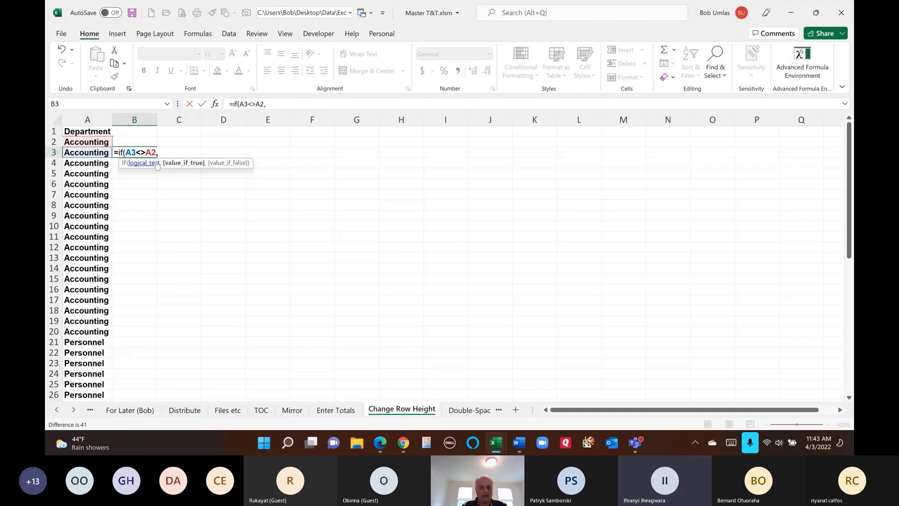
{"action": "type", "text": "1"}
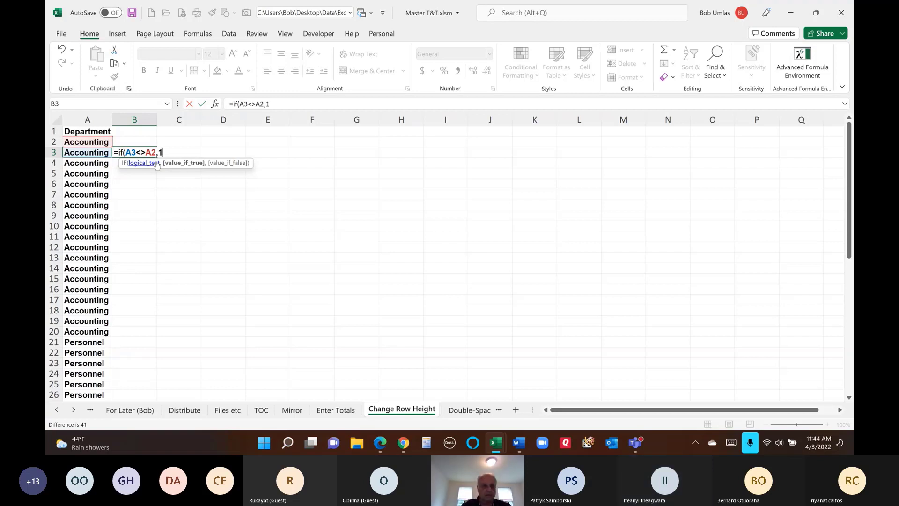
{"action": "type", "text": ",\"X\""}
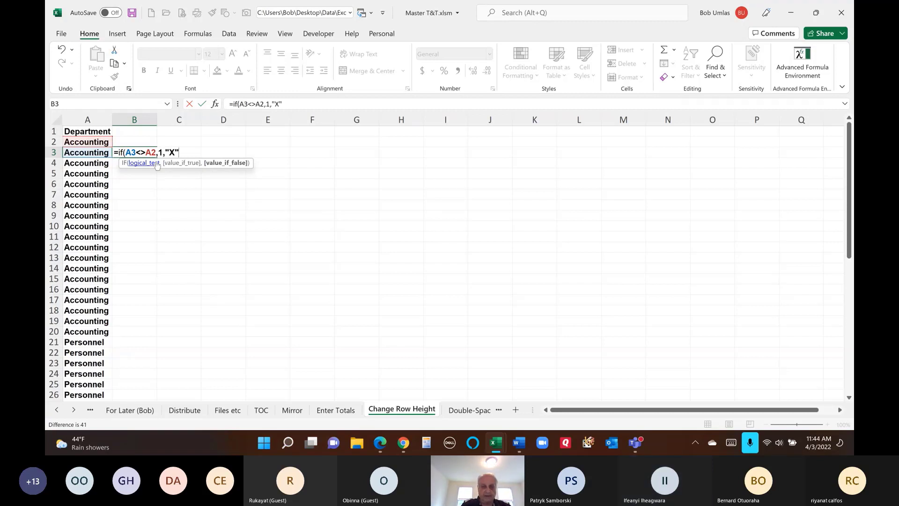
{"action": "type", "text": ")"}
{"action": "key", "text": "Return"}
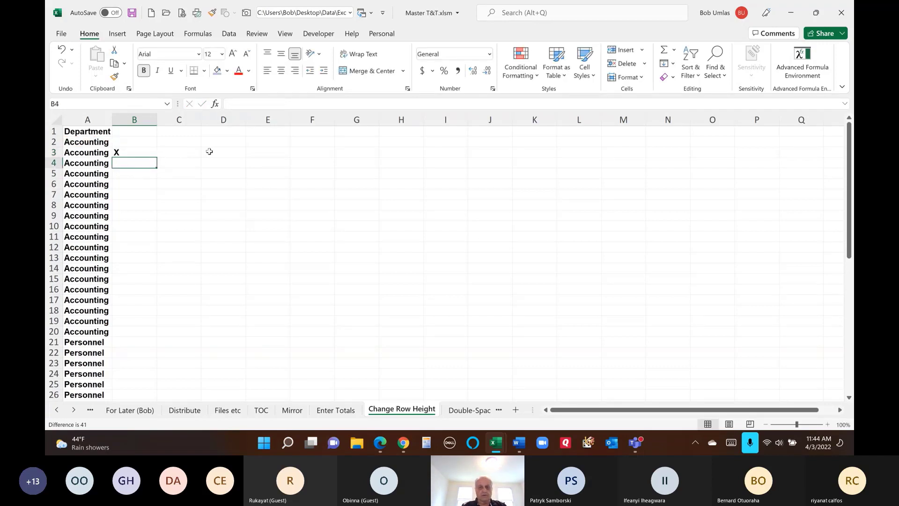
{"action": "key", "text": "F5"}
- Open Go To Special, pick Formulas, then cancel and reselect B3
{"action": "left_click", "coordinate": [339, 273]}
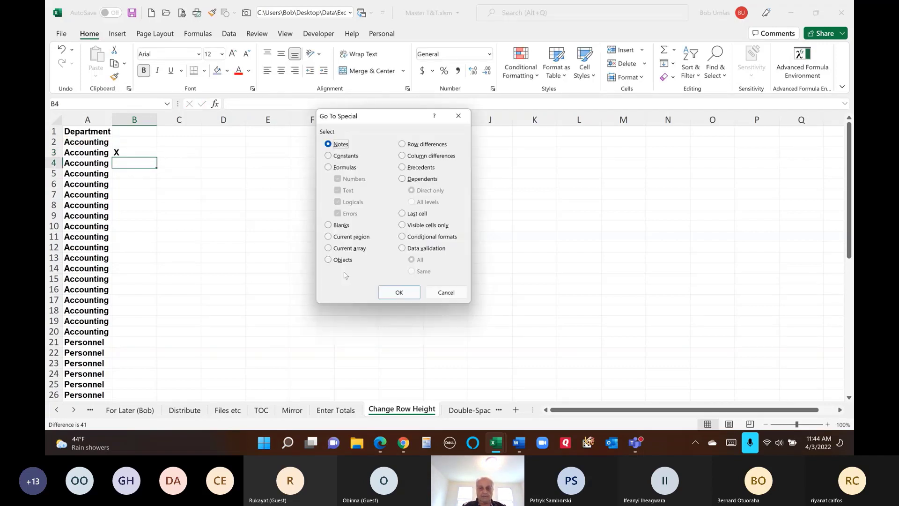
{"action": "left_click", "coordinate": [349, 168]}
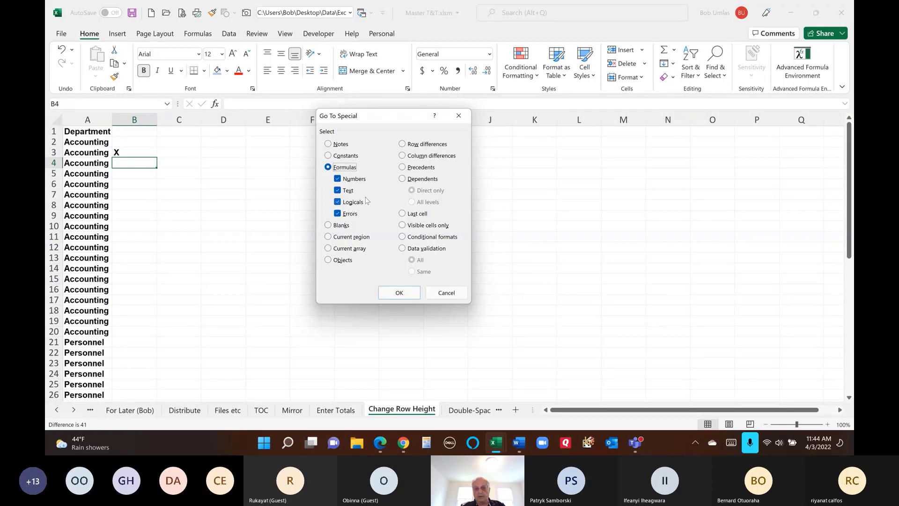
{"action": "left_click", "coordinate": [447, 293]}
{"action": "left_click", "coordinate": [142, 153]}
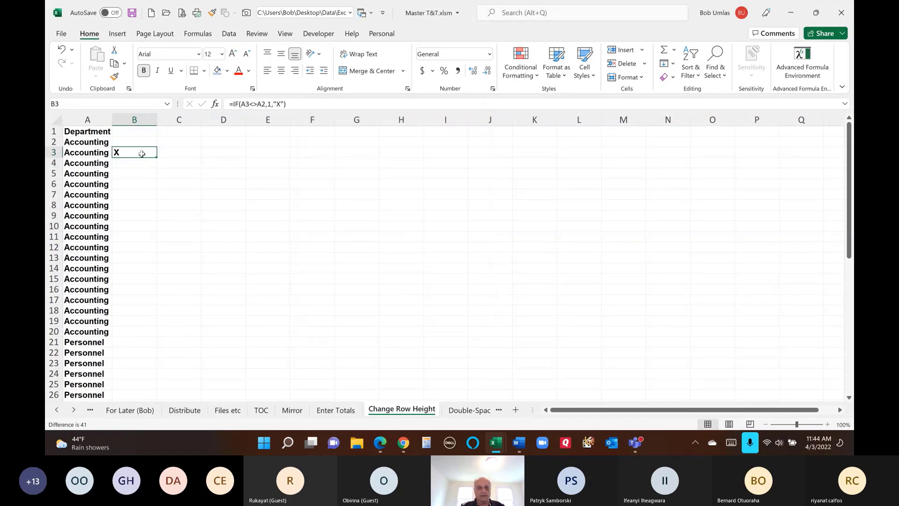
- Fill B3's flag formula down column B and select only numeric formula results, B21 and B30
{"action": "double_click", "coordinate": [157, 157]}
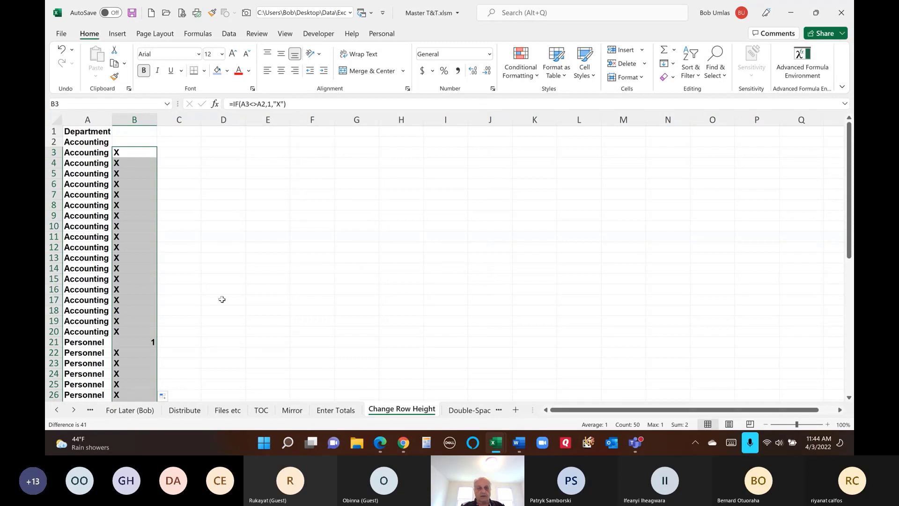
{"action": "scroll", "coordinate": [226, 297], "scroll_direction": "down", "scroll_amount": 3}
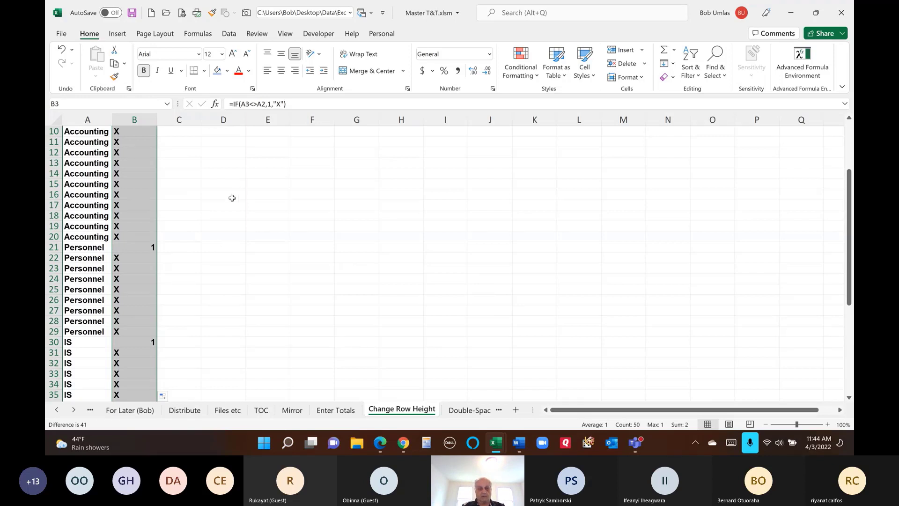
{"action": "key", "text": "F5"}
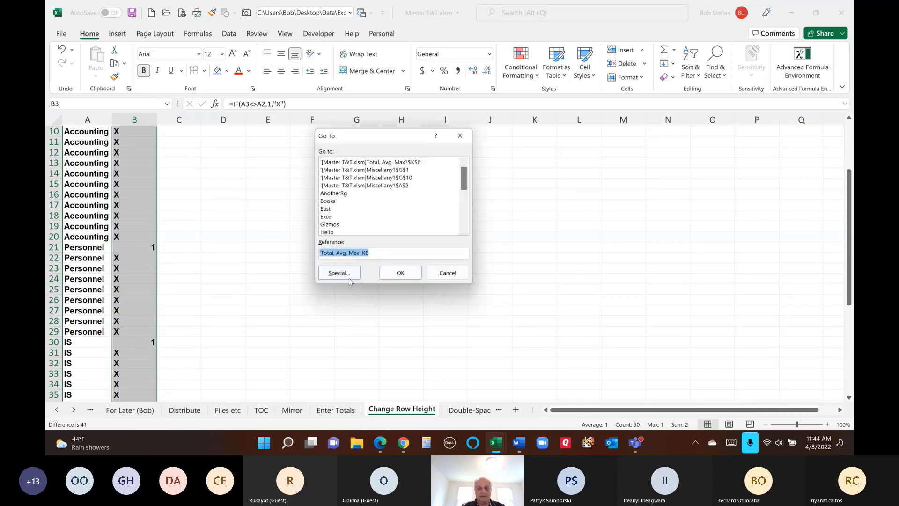
{"action": "left_click", "coordinate": [346, 273]}
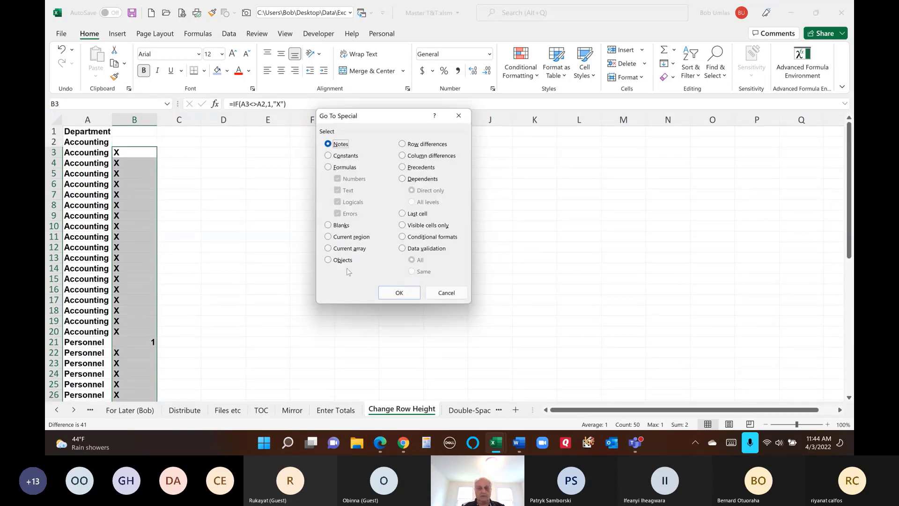
{"action": "left_click", "coordinate": [342, 169]}
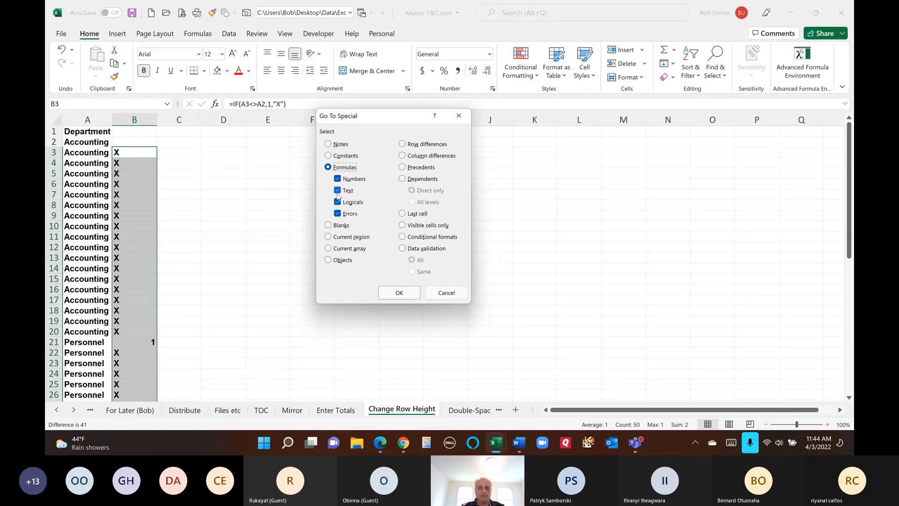
{"action": "left_click", "coordinate": [338, 191]}
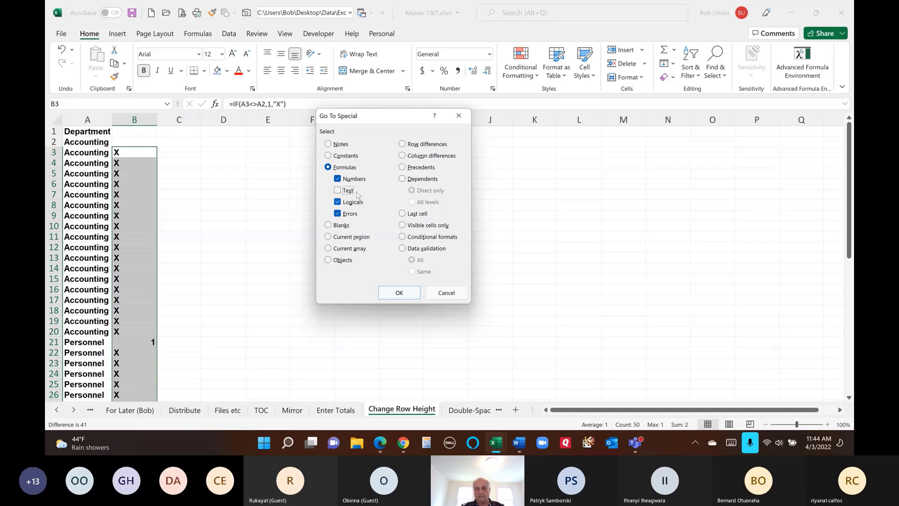
{"action": "left_click", "coordinate": [399, 293]}
- Set rows 21 and 30 to height 30 and delete the helper flags in column B
{"action": "scroll", "coordinate": [395, 300], "scroll_direction": "down", "scroll_amount": 4}
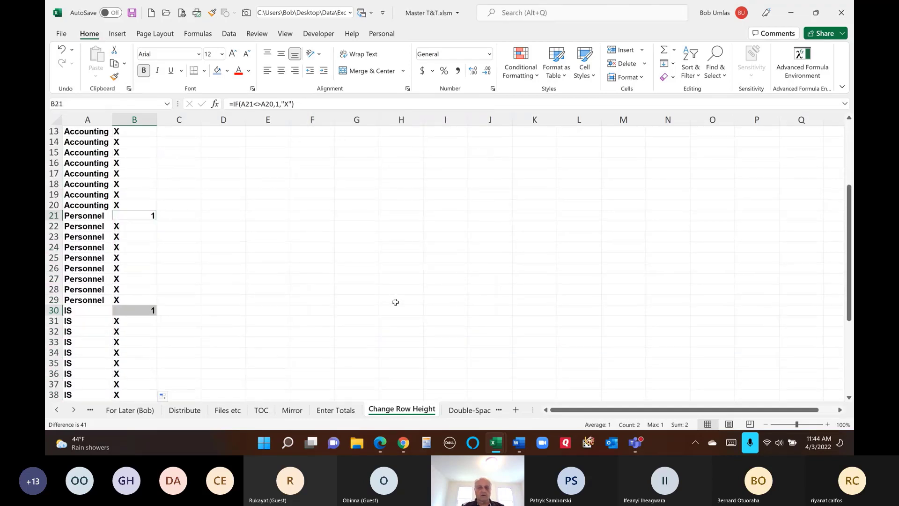
{"action": "scroll", "coordinate": [395, 303], "scroll_direction": "down", "scroll_amount": 4}
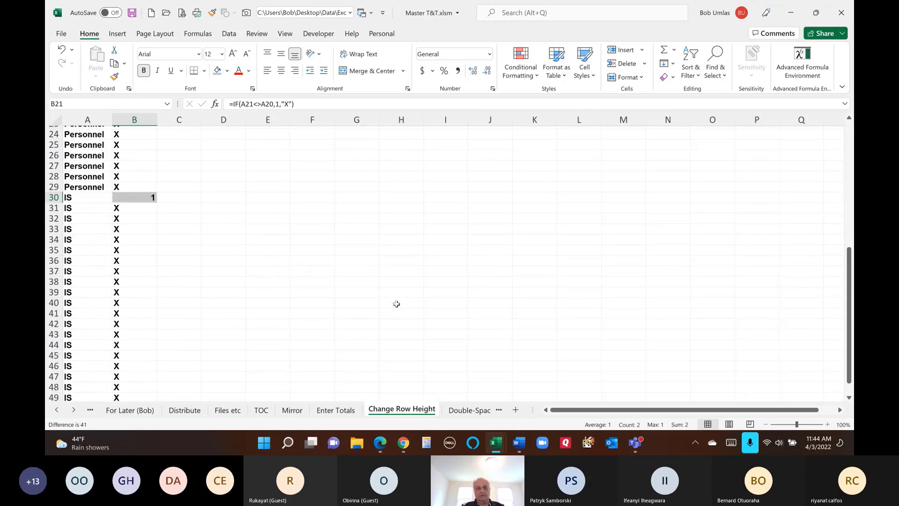
{"action": "scroll", "coordinate": [396, 304], "scroll_direction": "up", "scroll_amount": 3}
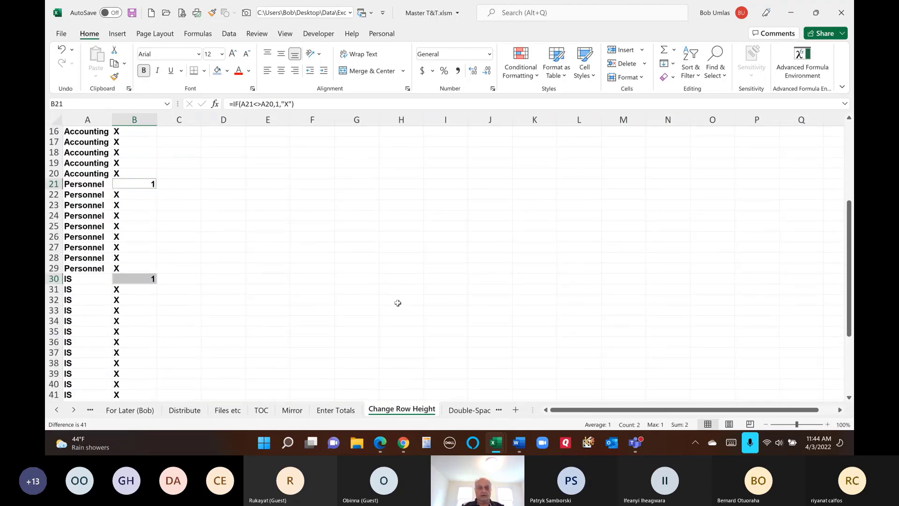
{"action": "left_click", "coordinate": [641, 78]}
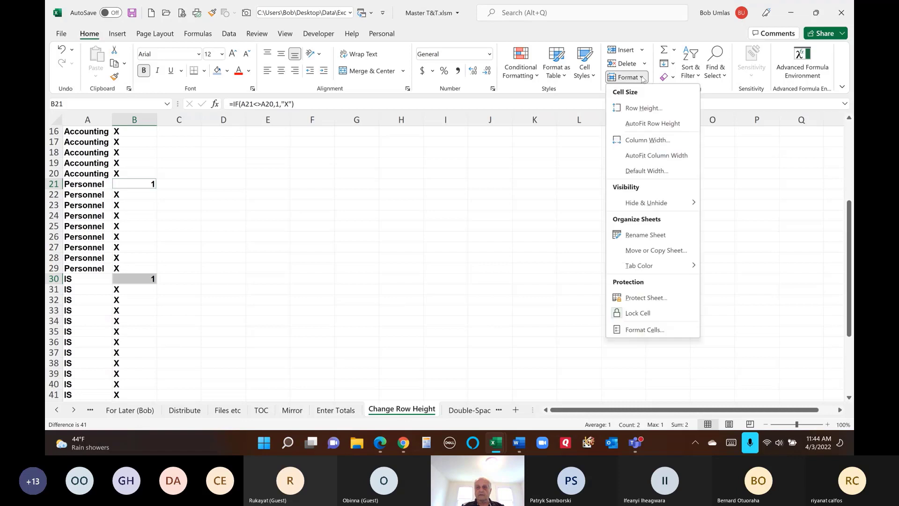
{"action": "left_click", "coordinate": [641, 108]}
{"action": "type", "text": "30"}
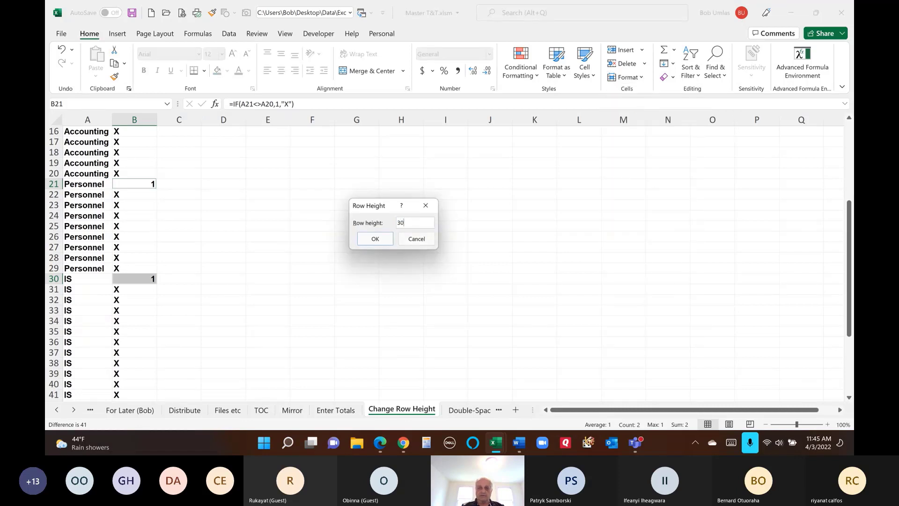
{"action": "left_click", "coordinate": [368, 240]}
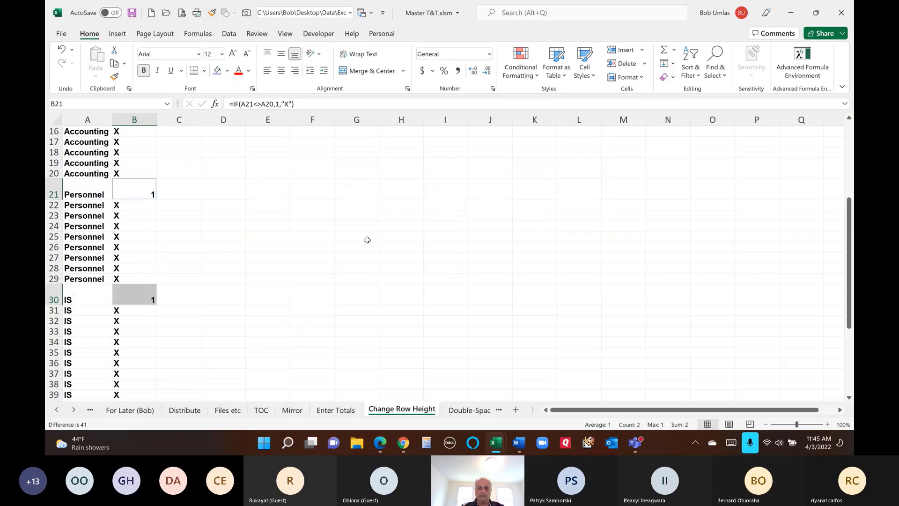
{"action": "left_click", "coordinate": [135, 118]}
{"action": "key", "text": "Delete"}
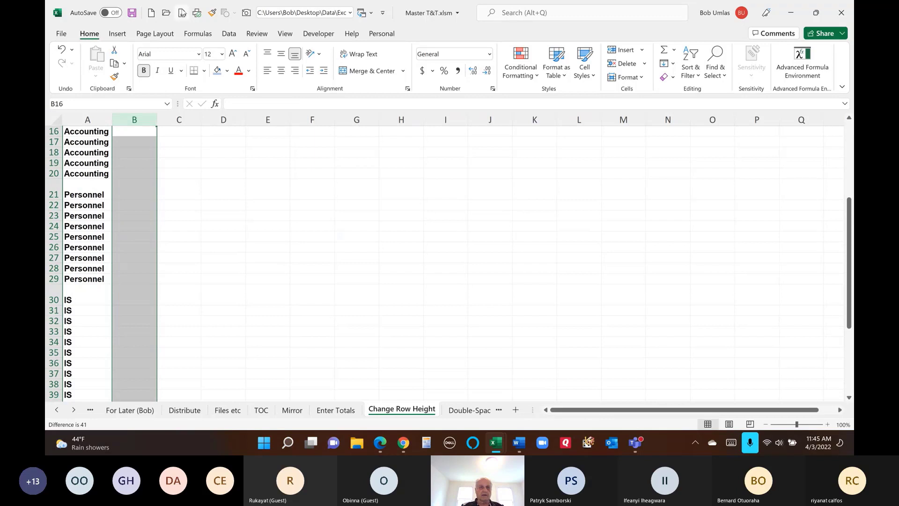
{"action": "left_click", "coordinate": [182, 13]}
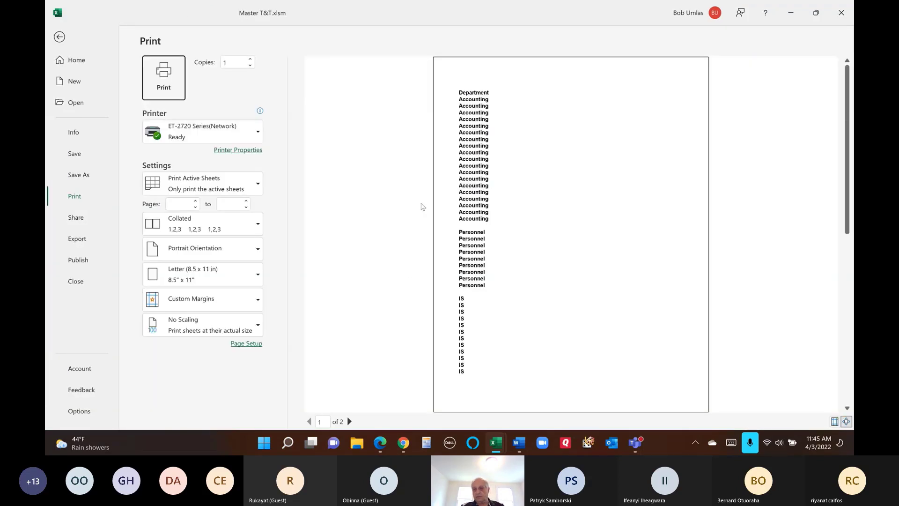
{"action": "left_click", "coordinate": [61, 40]}
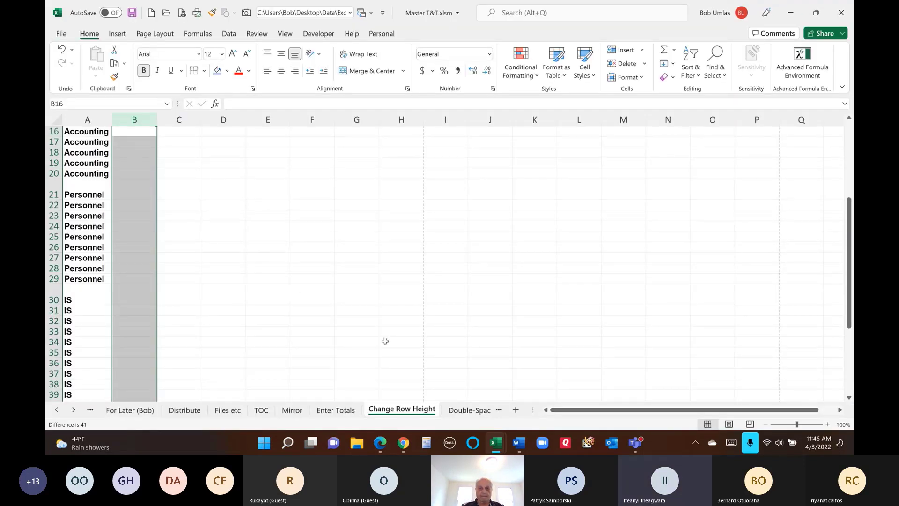
{"action": "left_click", "coordinate": [459, 412]}
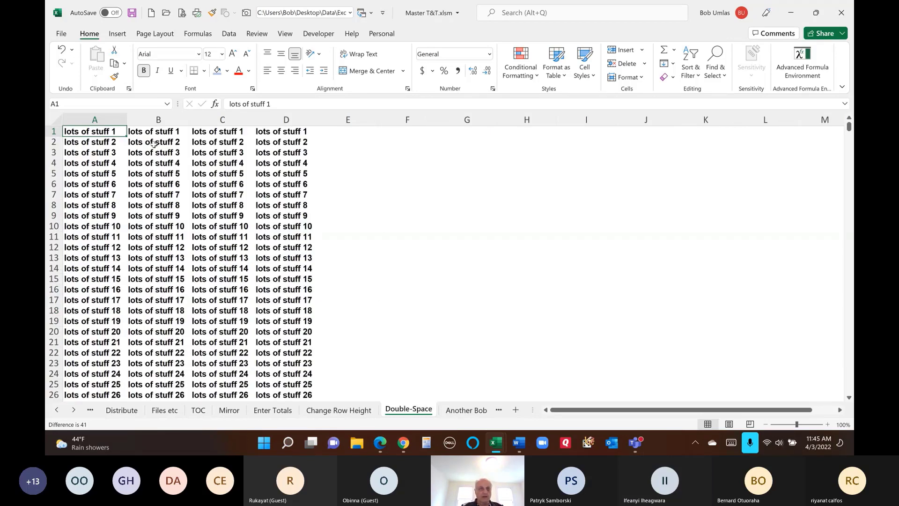
{"action": "key", "text": "ctrl+Down"}
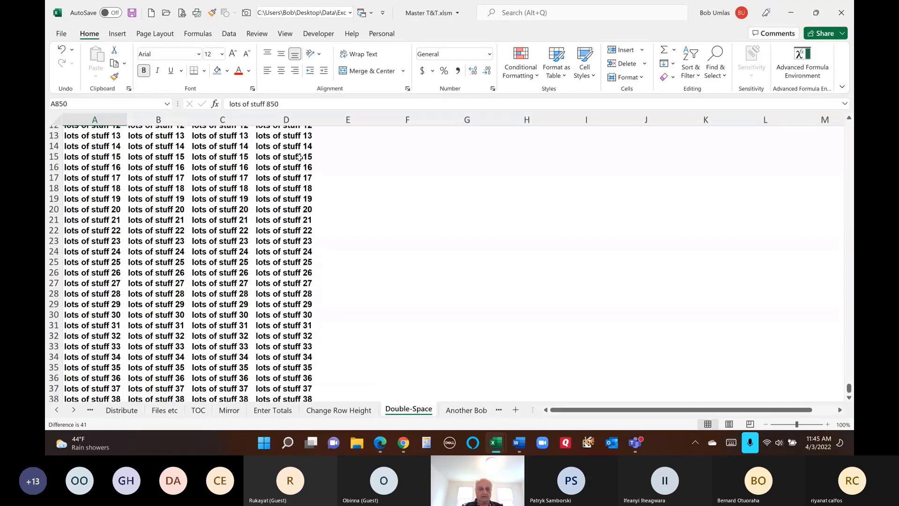
{"action": "scroll", "coordinate": [298, 158], "scroll_direction": "down", "scroll_amount": 2}
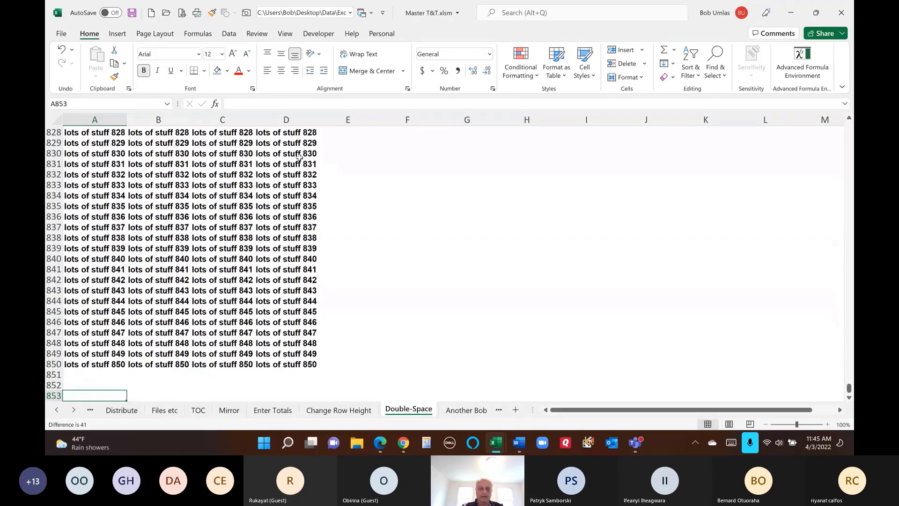
{"action": "key", "text": "ctrl+Up"}
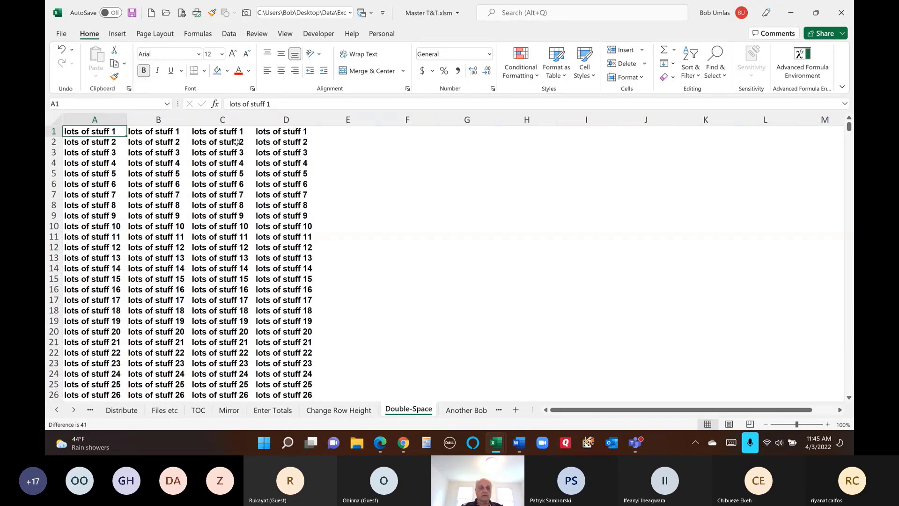
{"action": "left_click_drag", "start_coordinate": [56, 142], "coordinate": [55, 142]}
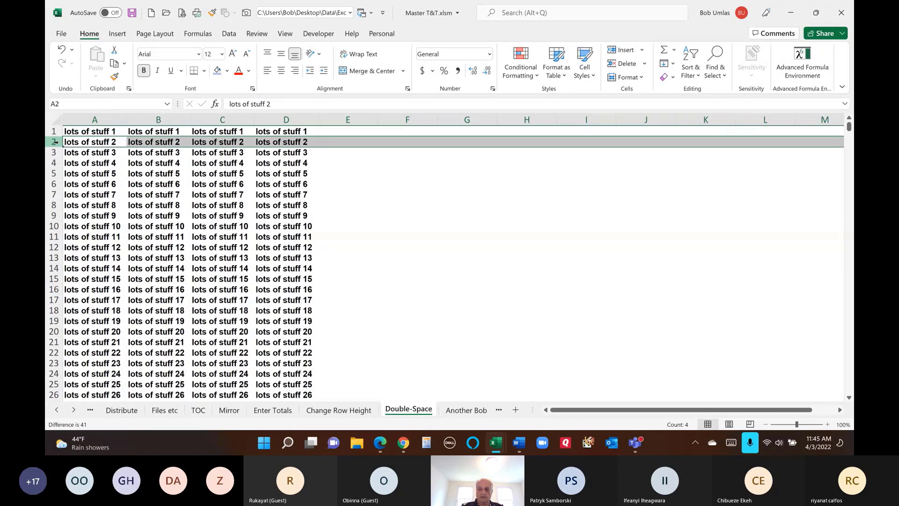
{"action": "key", "text": "ctrl+shift+plus"}
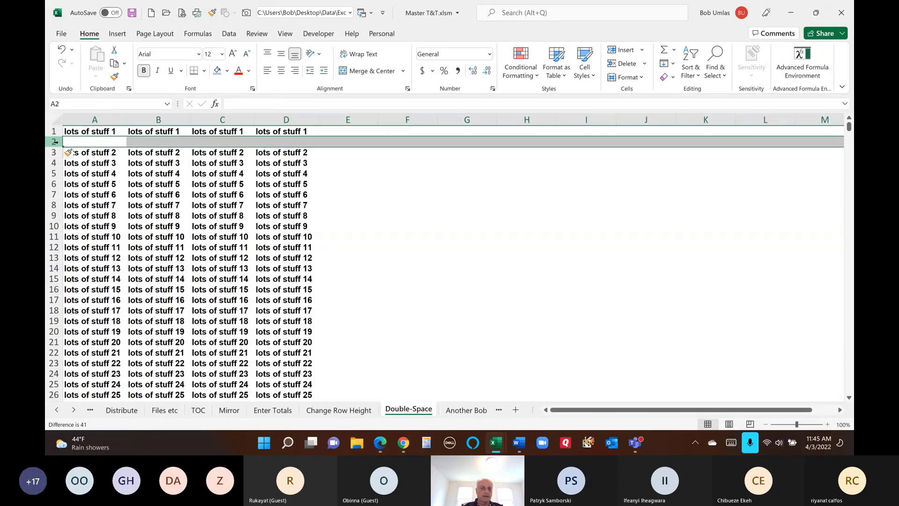
{"action": "left_click", "coordinate": [53, 162]}
{"action": "key", "text": "ctrl+shift+plus"}
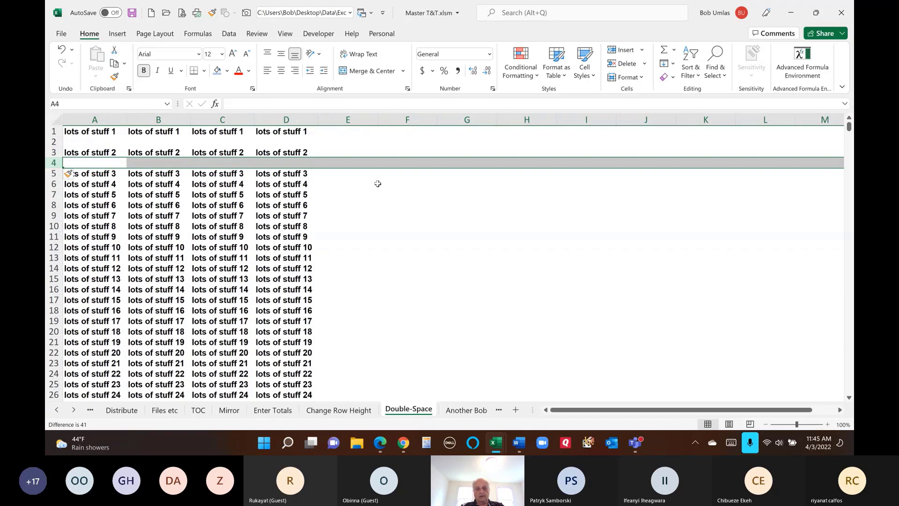
{"action": "key", "text": "ctrl+z"}
{"action": "key", "text": "ctrl+z"}
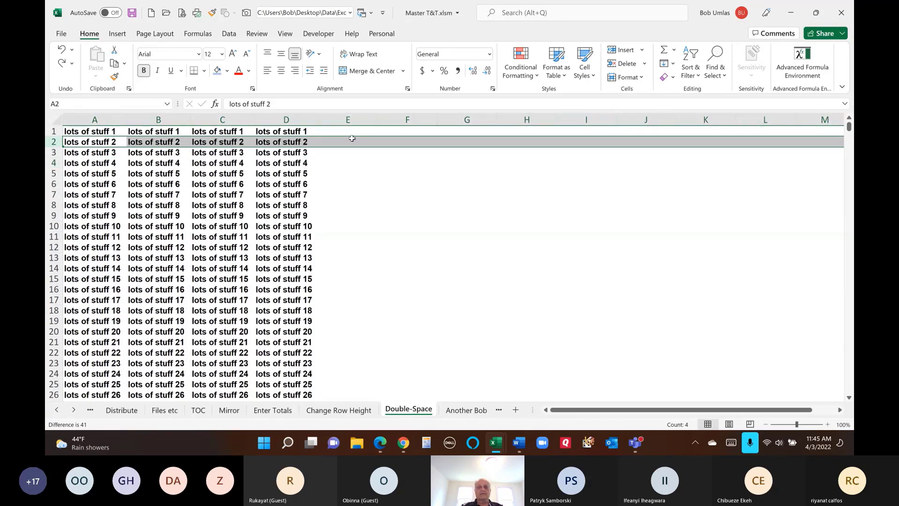
{"action": "left_click", "coordinate": [352, 132]}
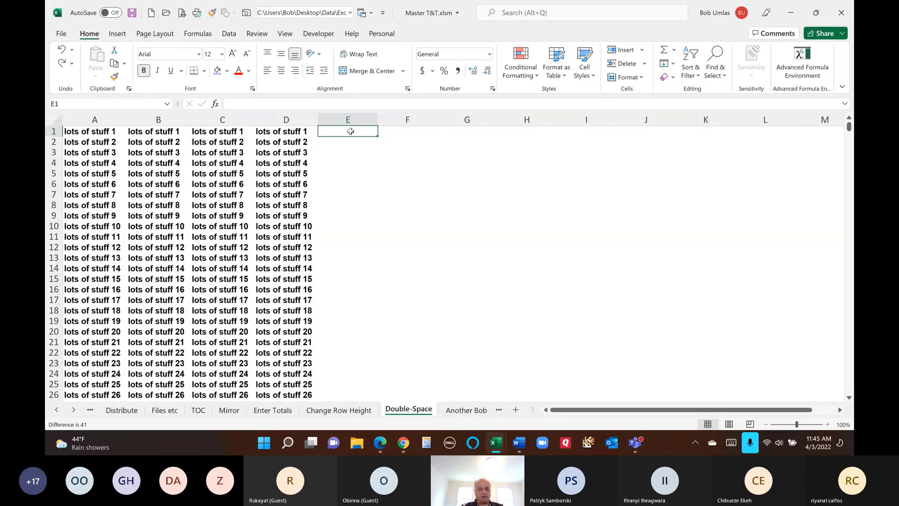
- Enter 1 in E1 and try dragging fills down column E, undoing both attempts
{"action": "type", "text": "1"}
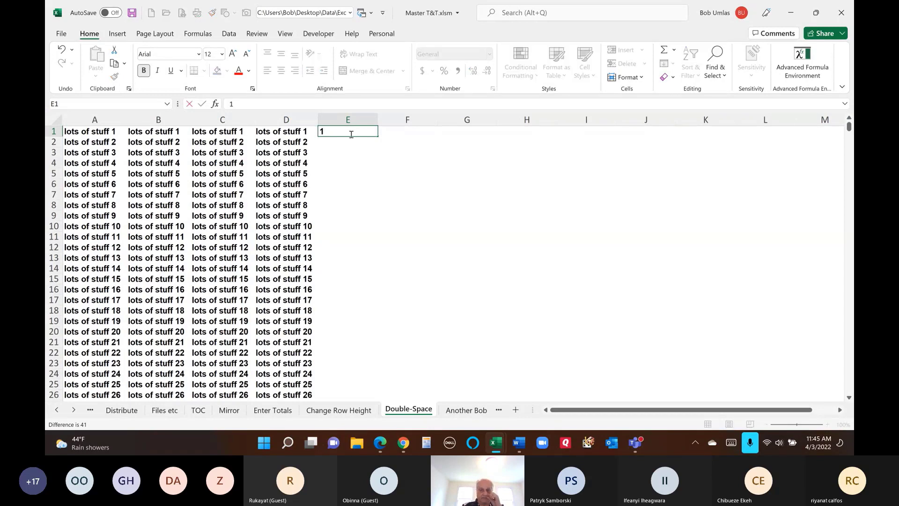
{"action": "key", "text": "Return"}
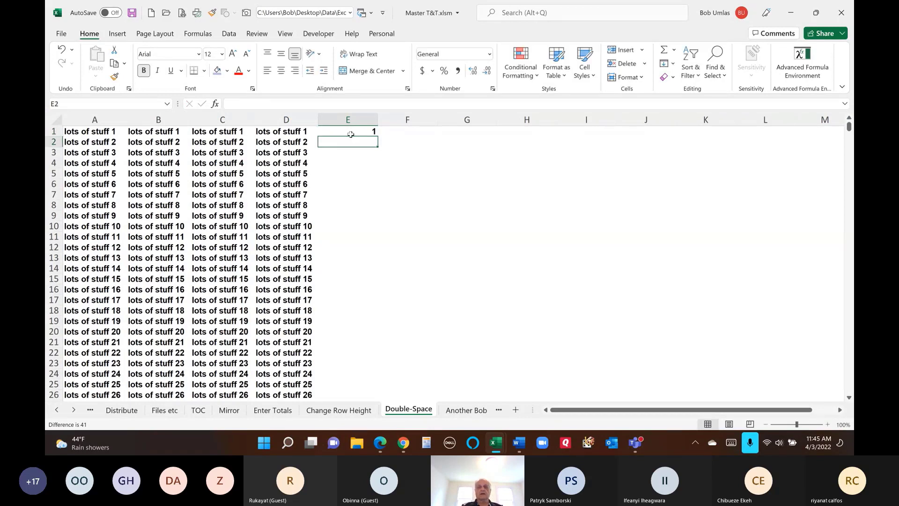
{"action": "left_click", "coordinate": [351, 133]}
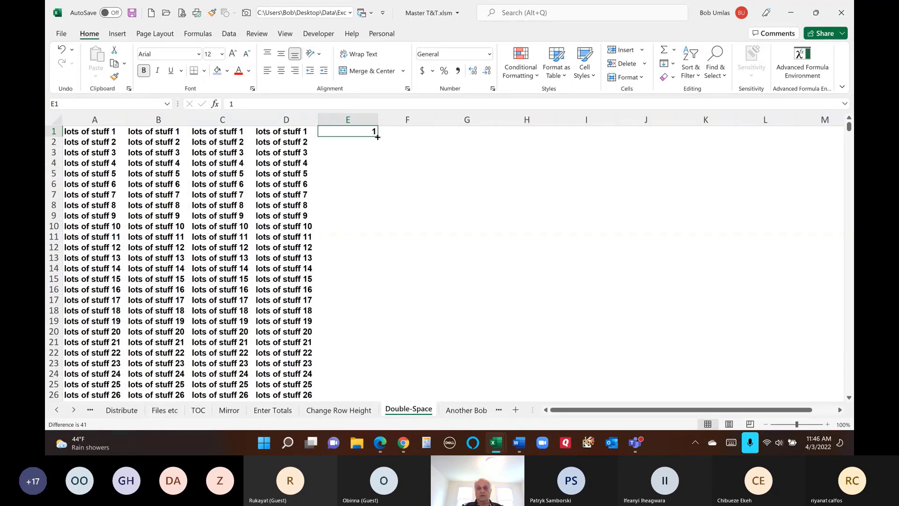
{"action": "left_click_drag", "start_coordinate": [378, 136], "coordinate": [386, 218]}
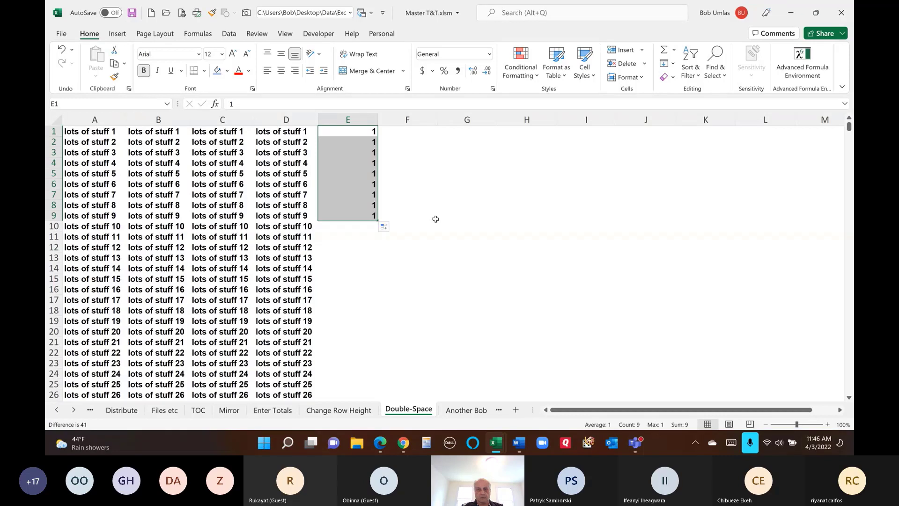
{"action": "key", "text": "ctrl+z"}
{"action": "left_click", "coordinate": [370, 143]}
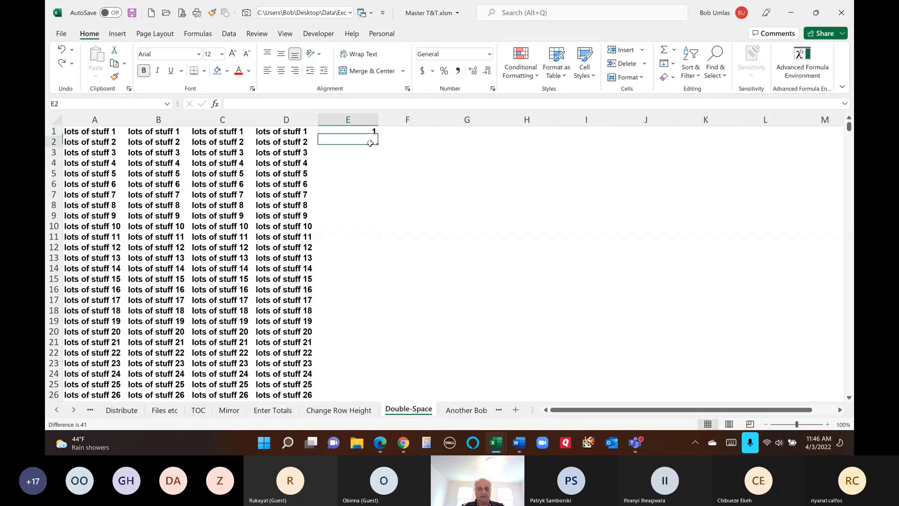
{"action": "type", "text": "2"}
{"action": "left_click_drag", "start_coordinate": [356, 131], "coordinate": [388, 213]}
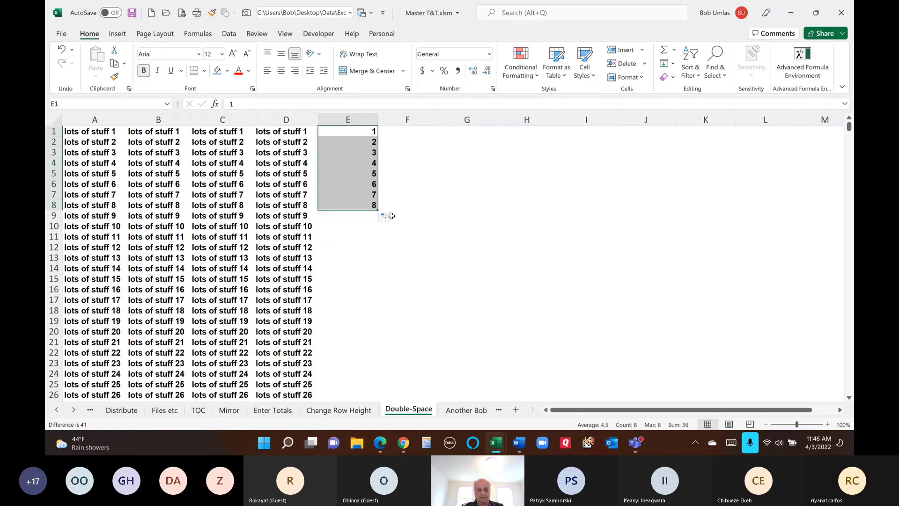
{"action": "key", "text": "ctrl+z"}
{"action": "key", "text": "ctrl+z"}
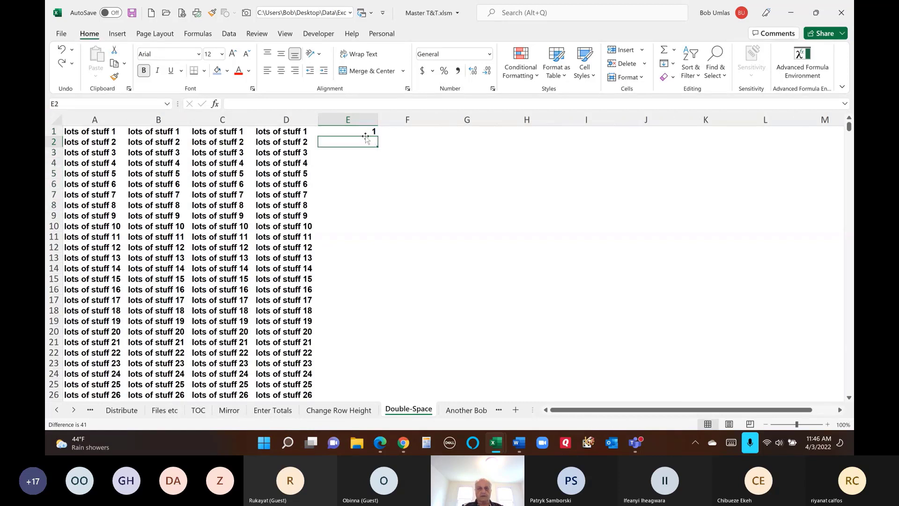
- Fill column E with numbers 1 to 850 and copy the numbered block
{"action": "left_click_drag", "start_coordinate": [360, 130], "coordinate": [438, 168]}
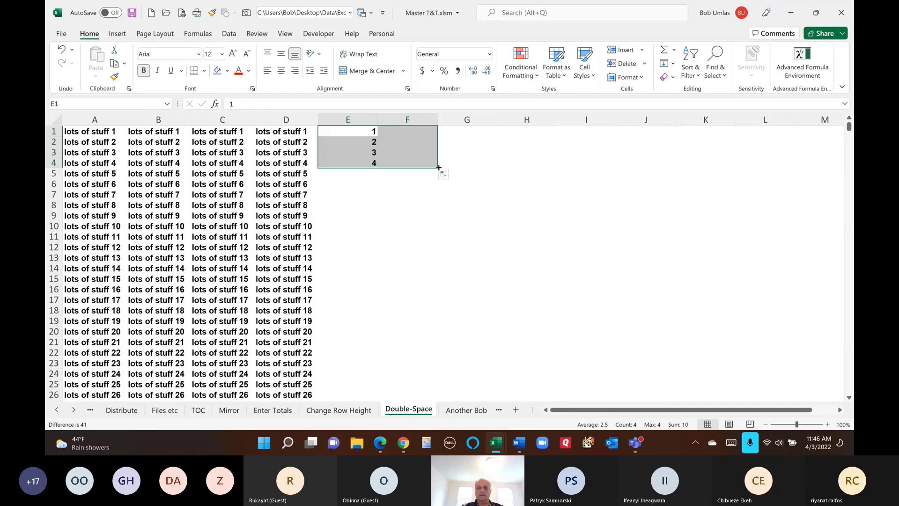
{"action": "double_click", "coordinate": [439, 167]}
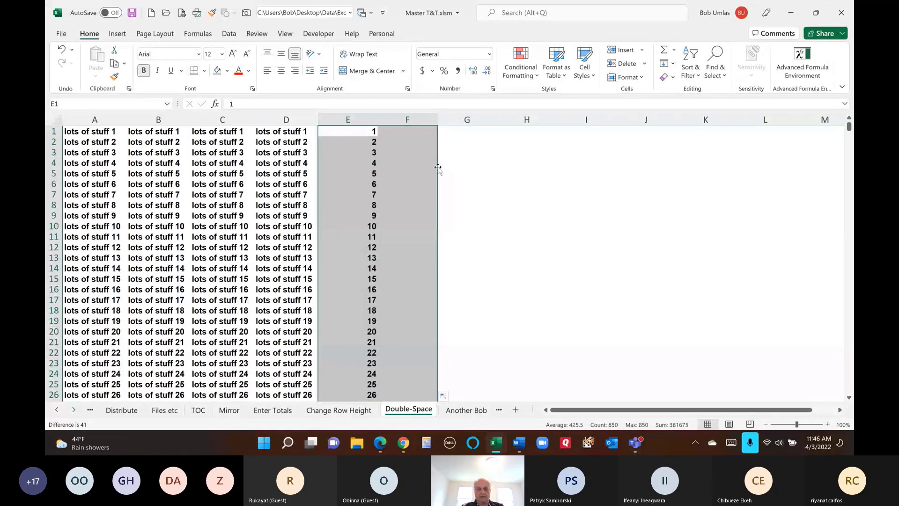
{"action": "key", "text": "ctrl+c"}
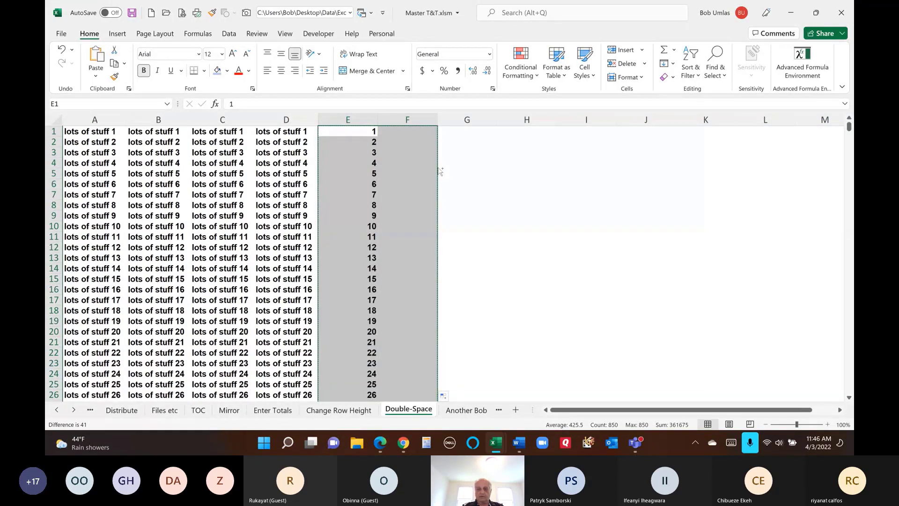
{"action": "key", "text": "ctrl+Down"}
- Paste a second 1–850 sequence starting at E851
{"action": "key", "text": "Down"}
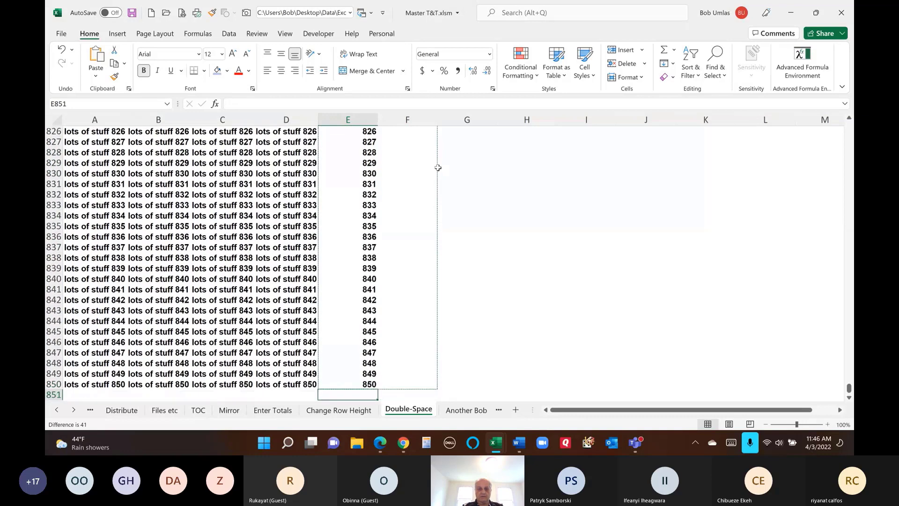
{"action": "key", "text": "ctrl+v"}
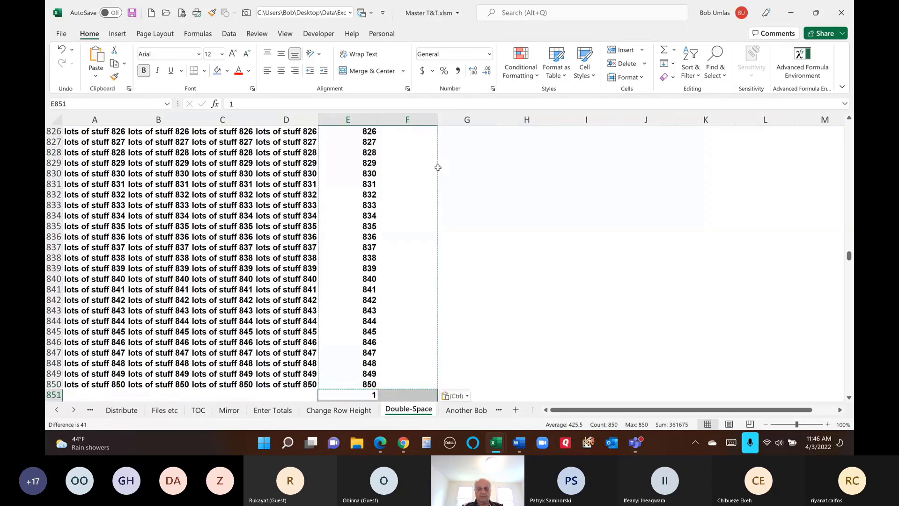
{"action": "scroll", "coordinate": [565, 259], "scroll_direction": "down", "scroll_amount": 2}
{"action": "scroll", "coordinate": [565, 260], "scroll_direction": "down", "scroll_amount": 5}
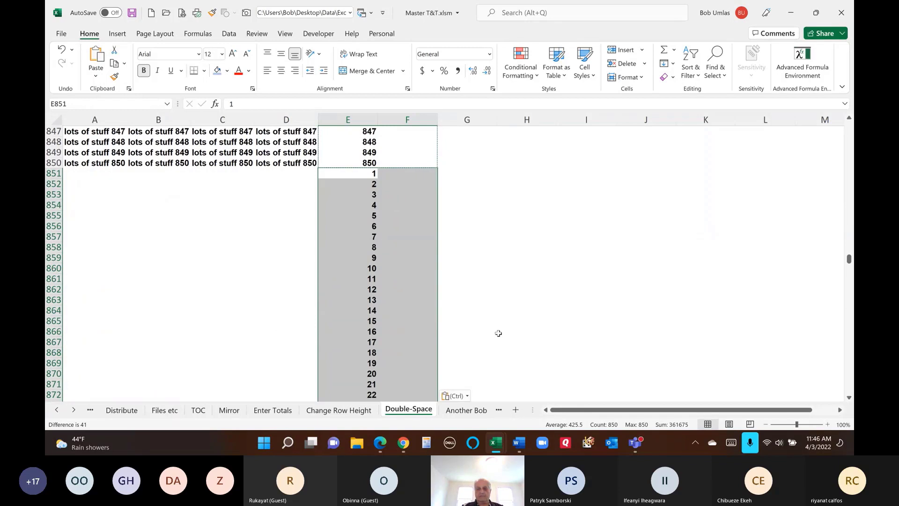
{"action": "left_click", "coordinate": [269, 173]}
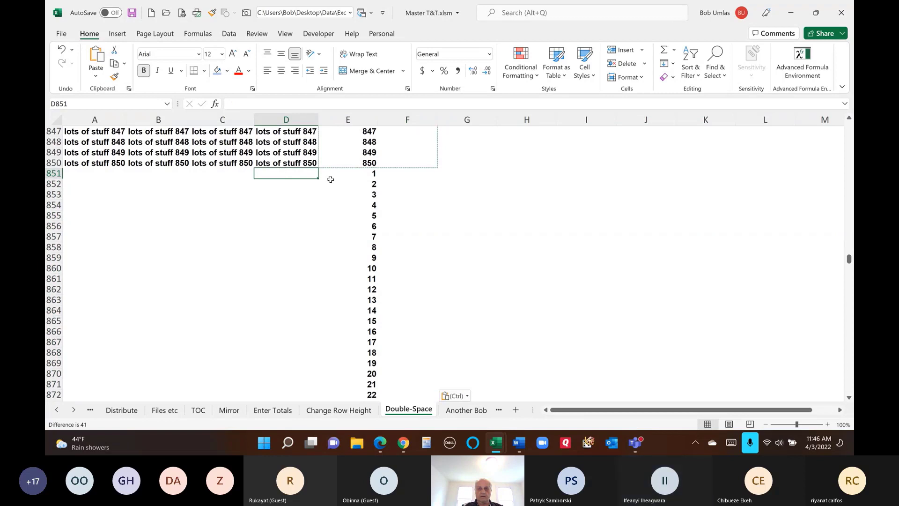
{"action": "left_click", "coordinate": [296, 187]}
{"action": "left_click", "coordinate": [368, 175]}
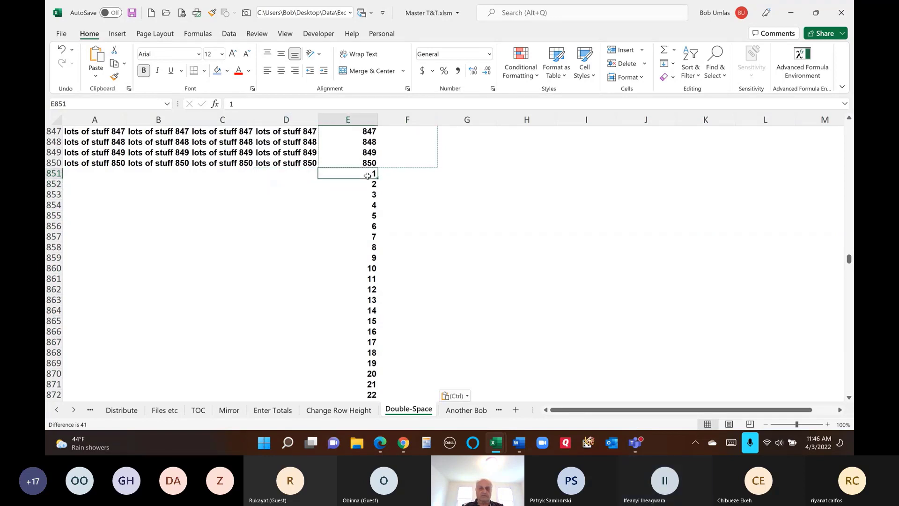
- Sort the sheet A to Z by the column E helper numbers
{"action": "left_click", "coordinate": [368, 247]}
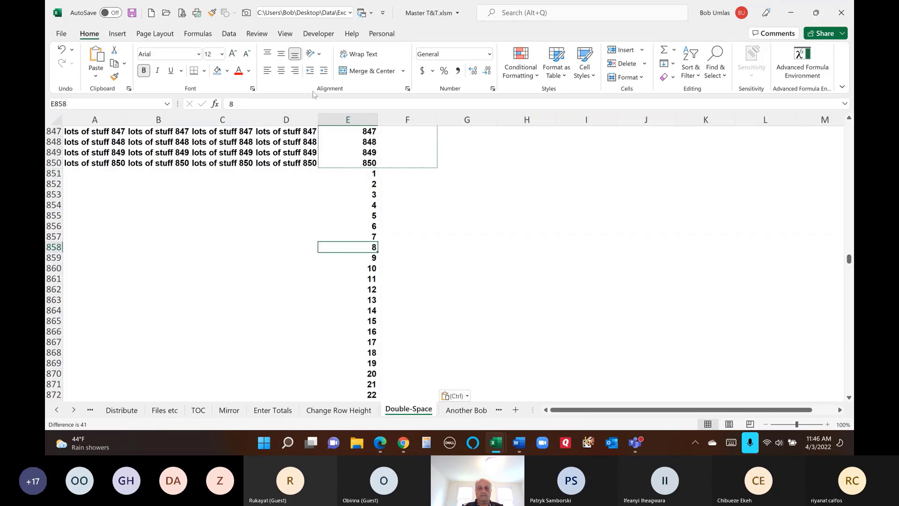
{"action": "left_click", "coordinate": [229, 34]}
{"action": "left_click", "coordinate": [452, 55]}
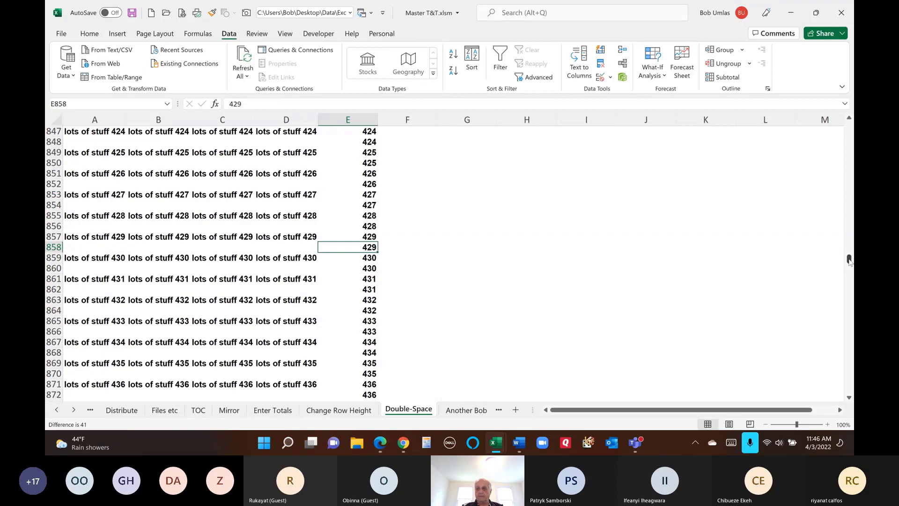
- Delete all helper numbers in column E, then go to the Another Bob sheet
{"action": "left_click_drag", "start_coordinate": [849, 259], "coordinate": [849, 126]}
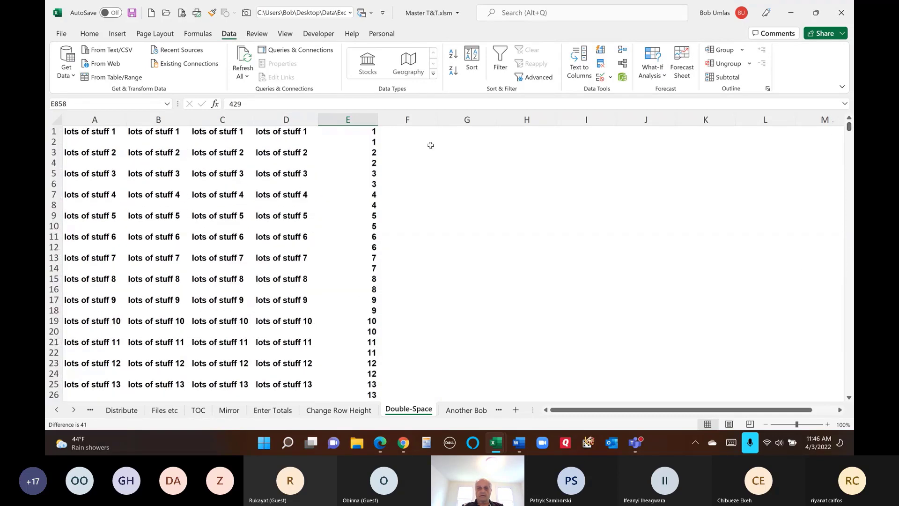
{"action": "left_click", "coordinate": [361, 114]}
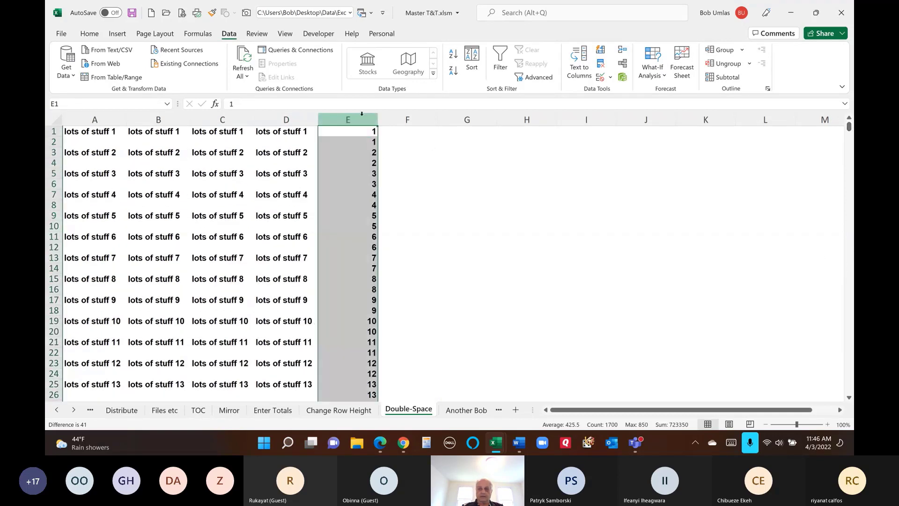
{"action": "left_click", "coordinate": [350, 142]}
{"action": "left_click_drag", "start_coordinate": [272, 142], "coordinate": [82, 142]}
{"action": "left_click", "coordinate": [348, 115]}
{"action": "key", "text": "Delete"}
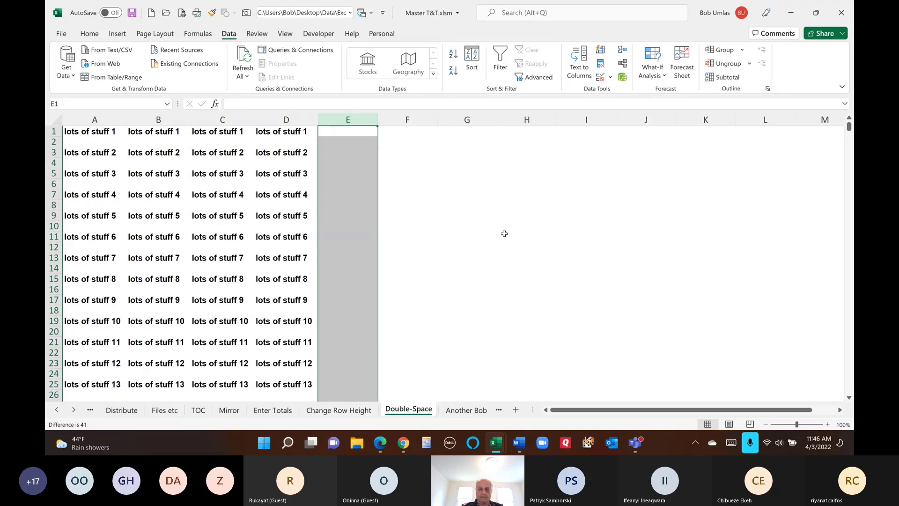
{"action": "left_click", "coordinate": [466, 410]}
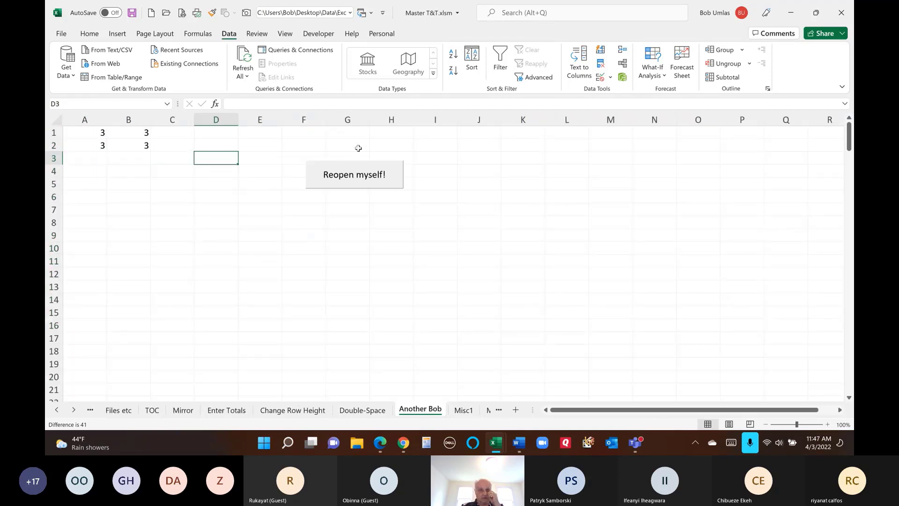
- On Misc1, recommit I1's =SUM('*Bob*'!A1:B2) so it totals 24 across all Bob sheets
{"action": "left_click", "coordinate": [468, 414]}
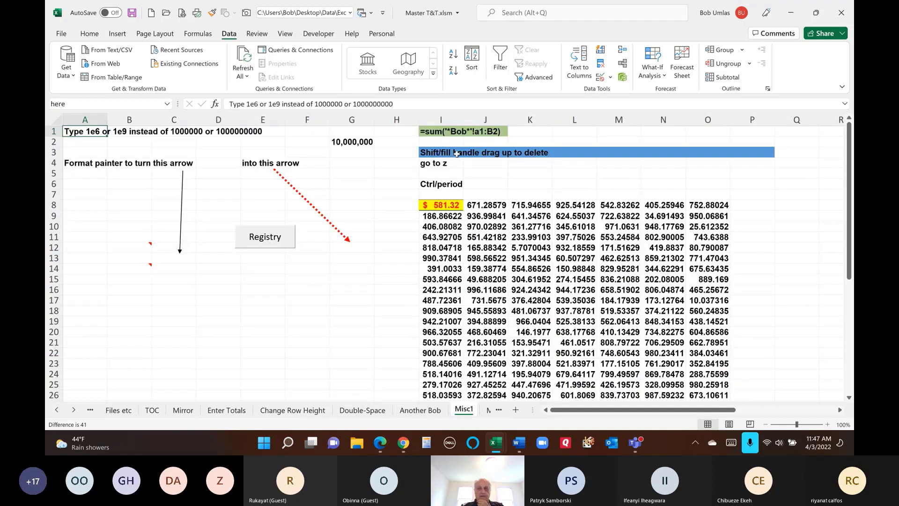
{"action": "left_click", "coordinate": [434, 131]}
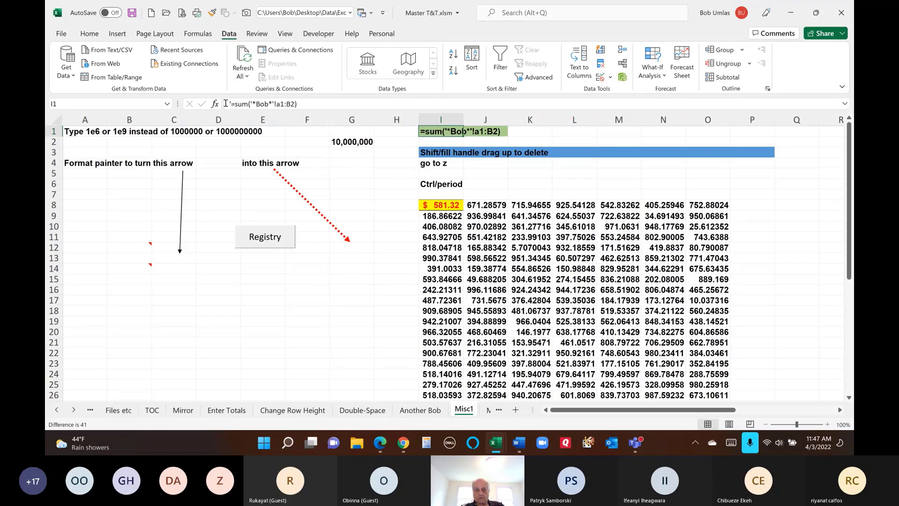
{"action": "left_click", "coordinate": [403, 130]}
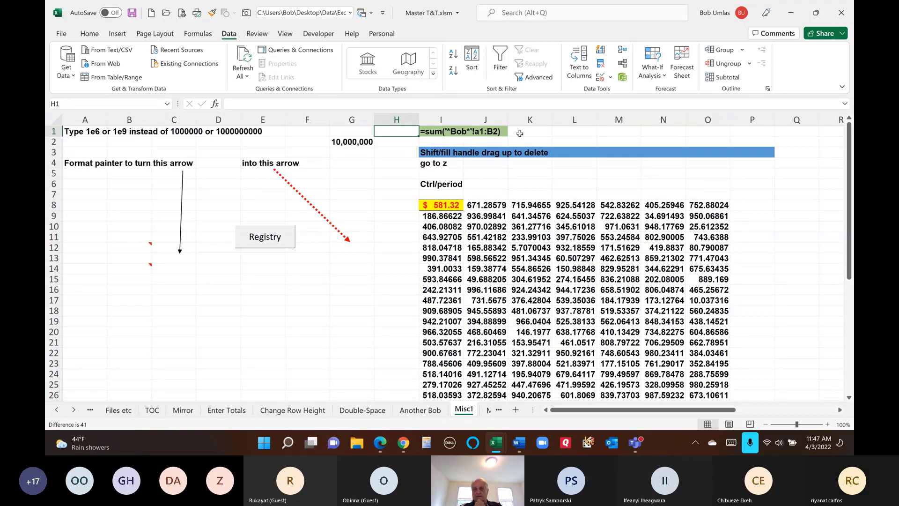
{"action": "left_click", "coordinate": [431, 132]}
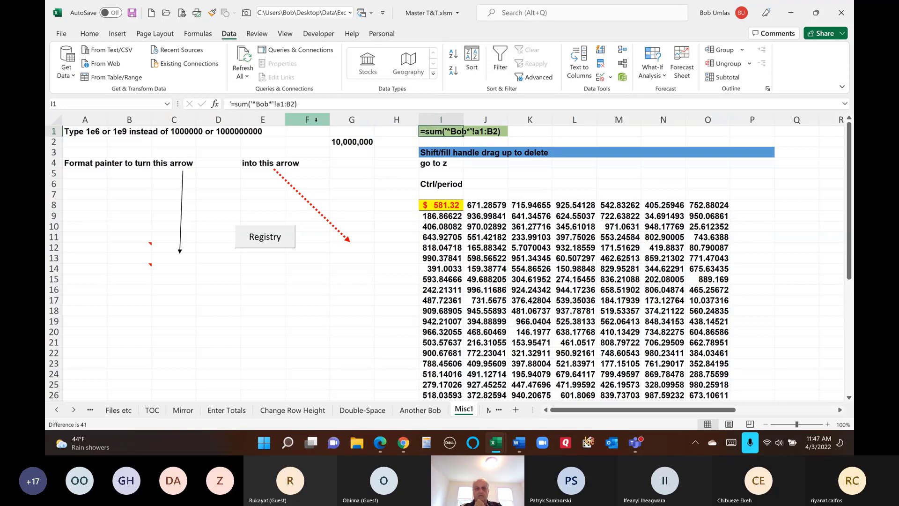
{"action": "left_click", "coordinate": [228, 102]}
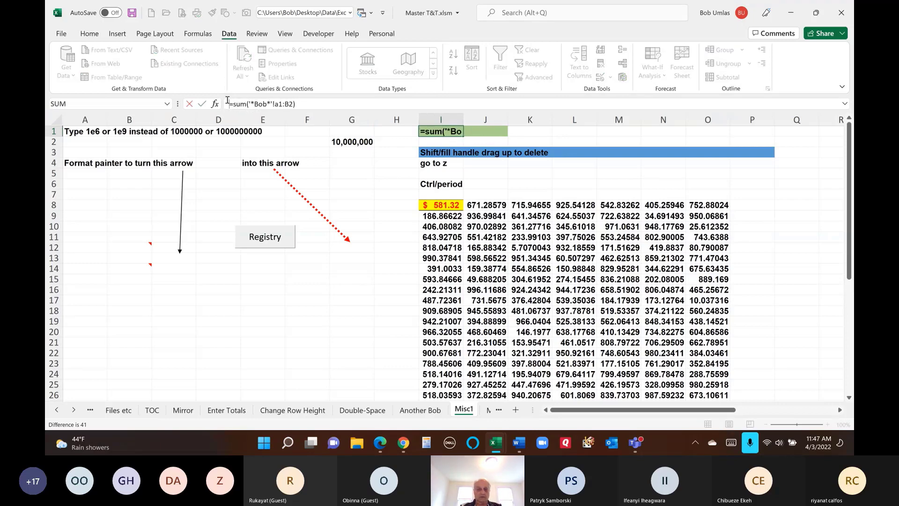
{"action": "key", "text": "ctrl+Return"}
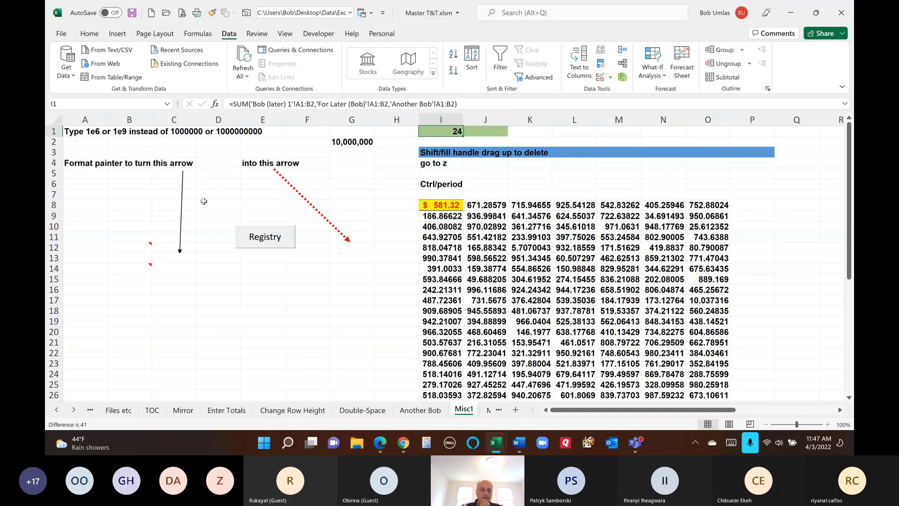
{"action": "left_click", "coordinate": [300, 193]}
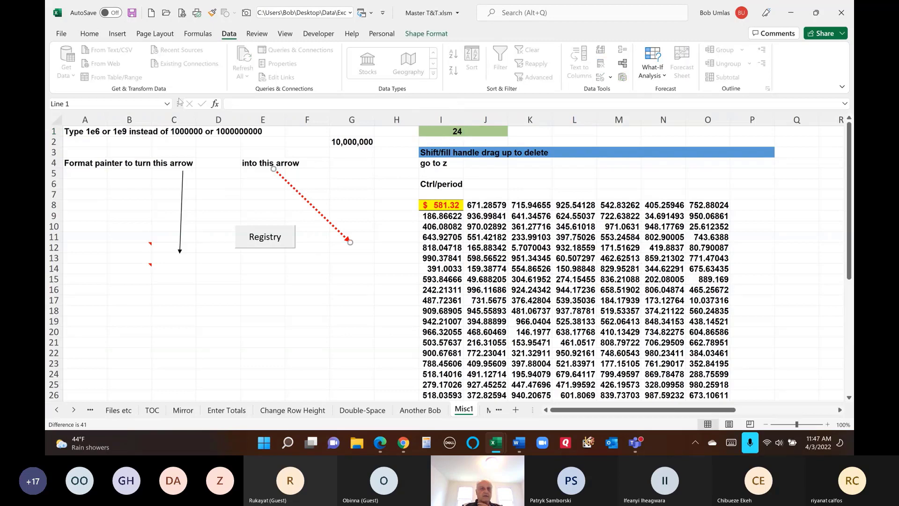
- Copy the red dotted arrow's style onto the black arrow with Format Painter
{"action": "left_click", "coordinate": [212, 14]}
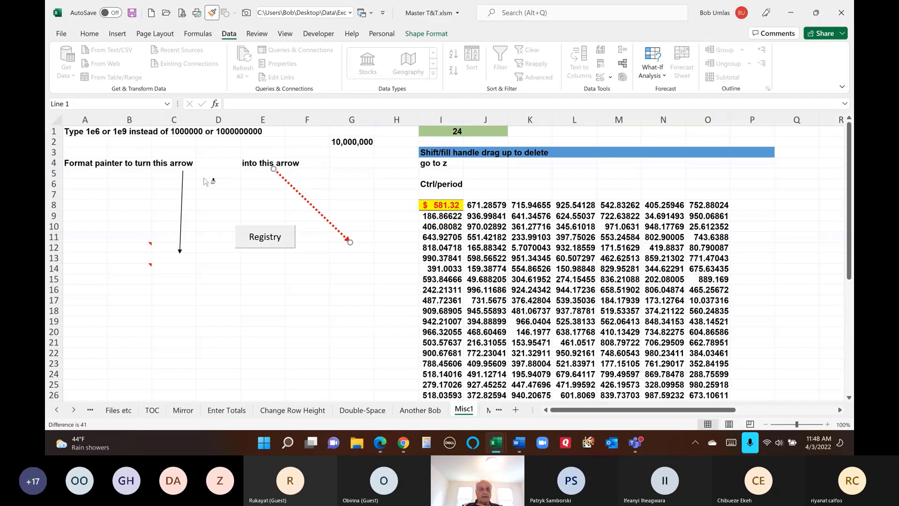
{"action": "left_click", "coordinate": [182, 201]}
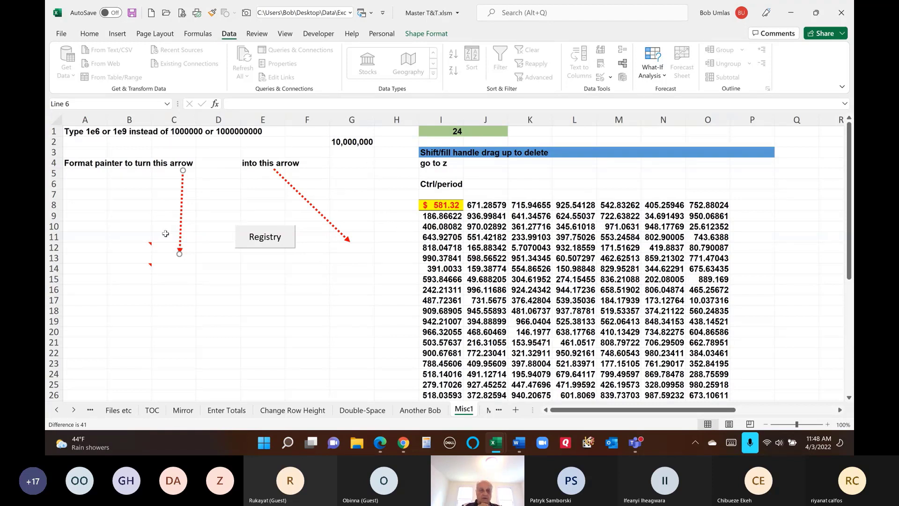
{"action": "left_click", "coordinate": [359, 259]}
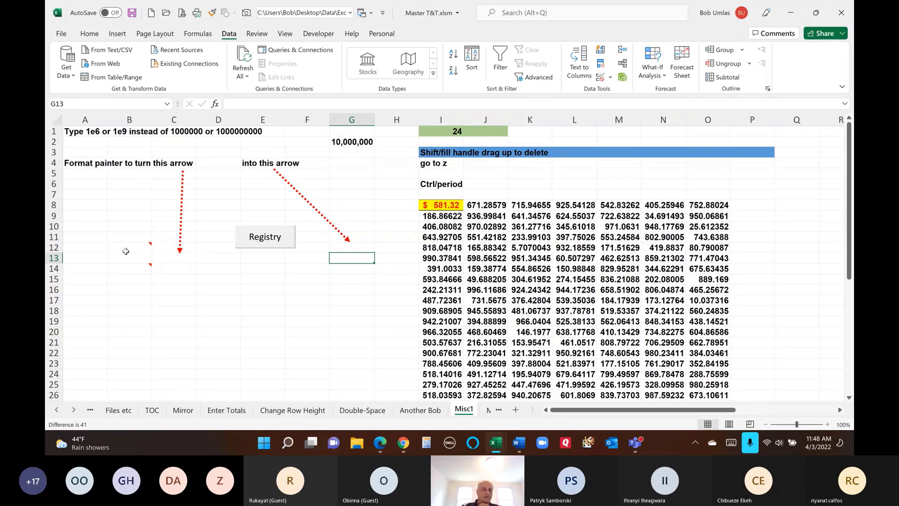
- Start a new comment on cell E16 from the Review tab
{"action": "mouse_move", "coordinate": [127, 249]}
{"action": "mouse_move", "coordinate": [131, 266]}
{"action": "left_click", "coordinate": [257, 287]}
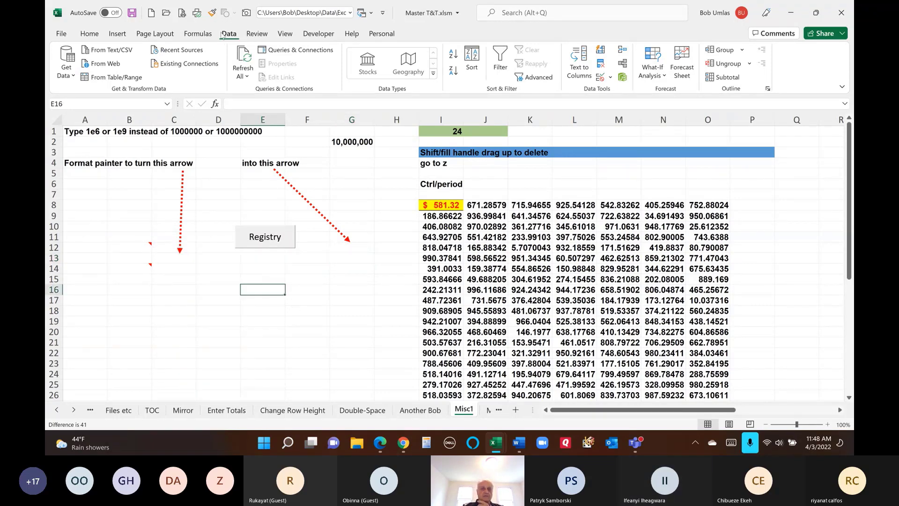
{"action": "left_click", "coordinate": [257, 34]}
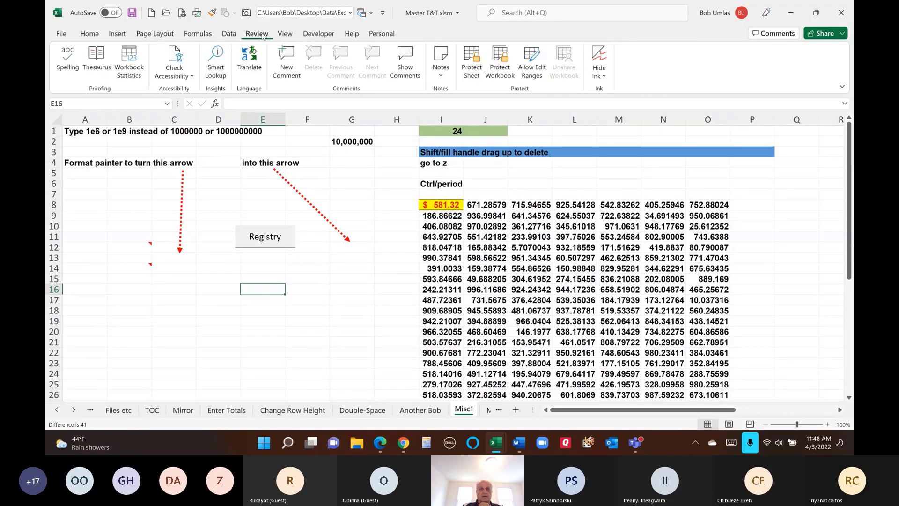
{"action": "left_click", "coordinate": [286, 63]}
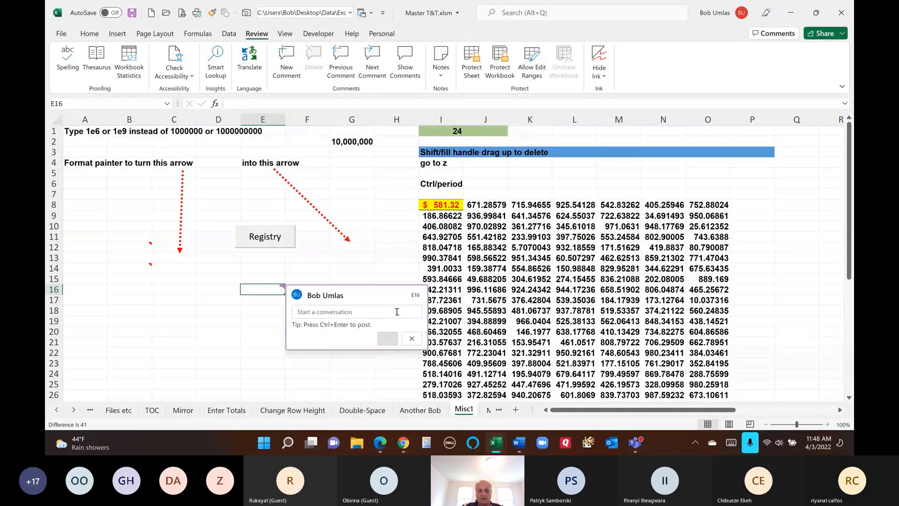
- Discard the empty comment, add a legacy note to E16, and select its border
{"action": "left_click", "coordinate": [416, 340]}
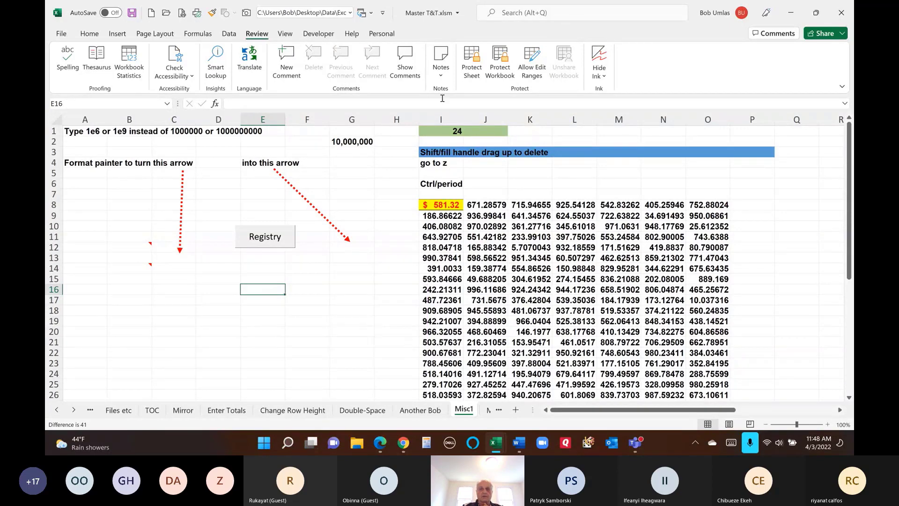
{"action": "left_click", "coordinate": [441, 74]}
{"action": "left_click", "coordinate": [447, 94]}
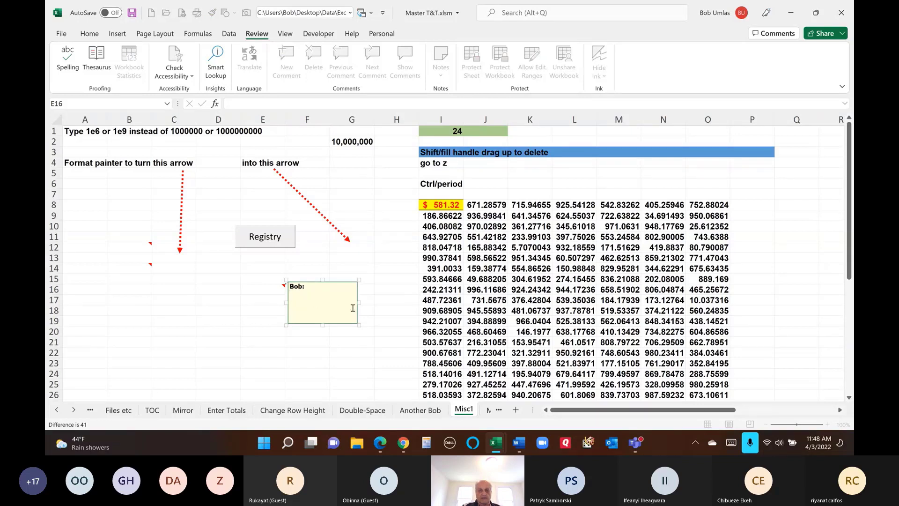
{"action": "left_click", "coordinate": [345, 282]}
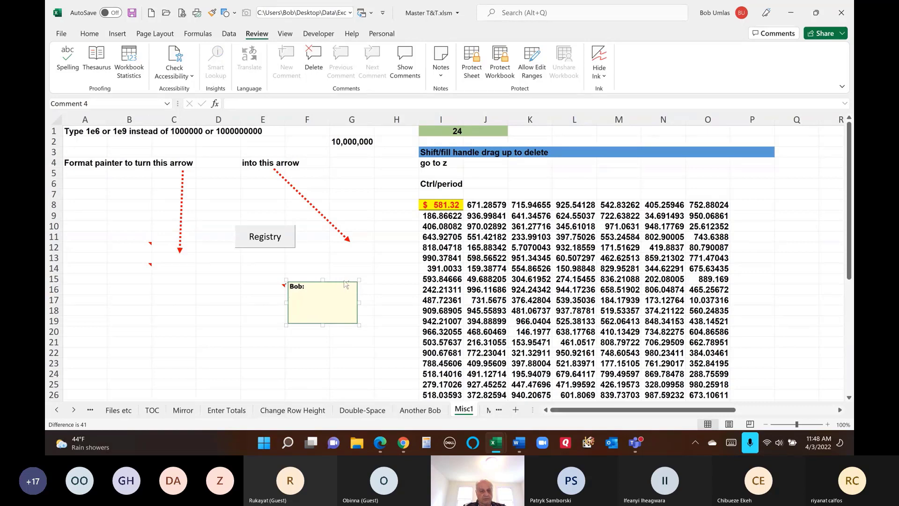
- In the note's Colors and Lines fill settings, go to Fill Effects > Picture
{"action": "double_click", "coordinate": [345, 283]}
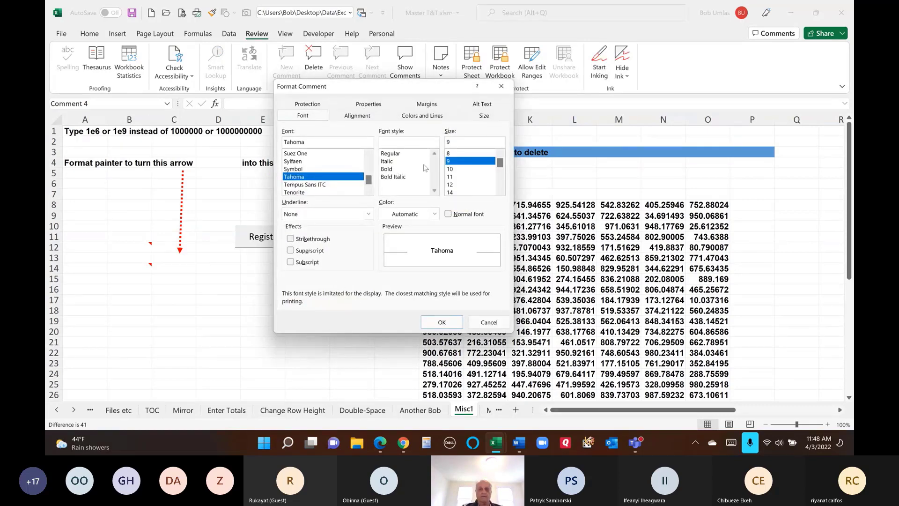
{"action": "left_click", "coordinate": [431, 118]}
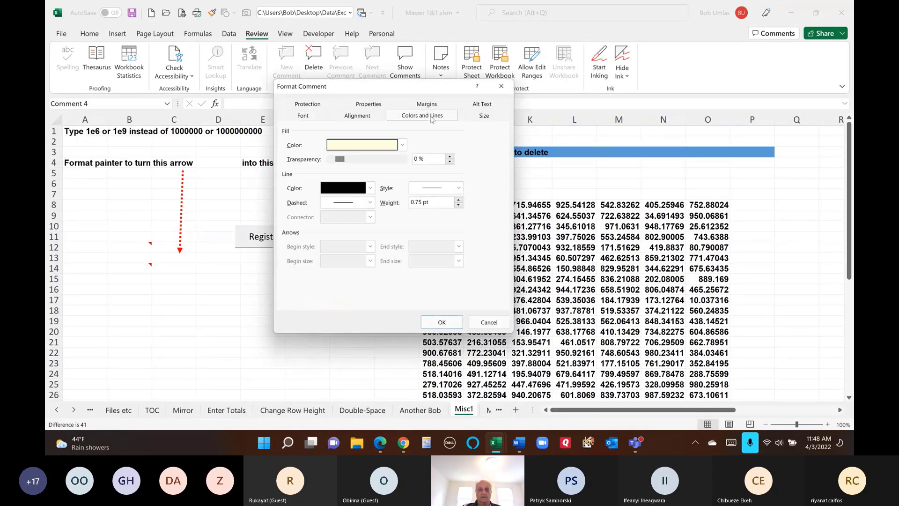
{"action": "left_click", "coordinate": [402, 145]}
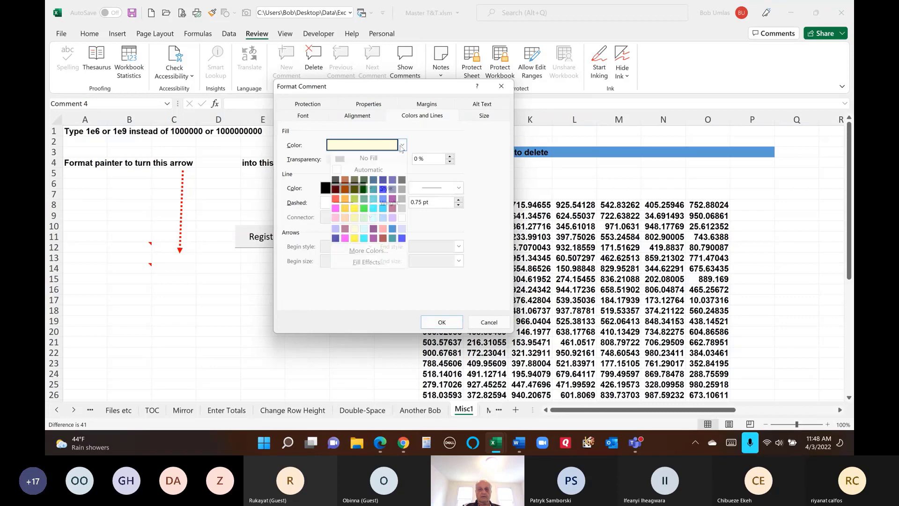
{"action": "left_click", "coordinate": [370, 262]}
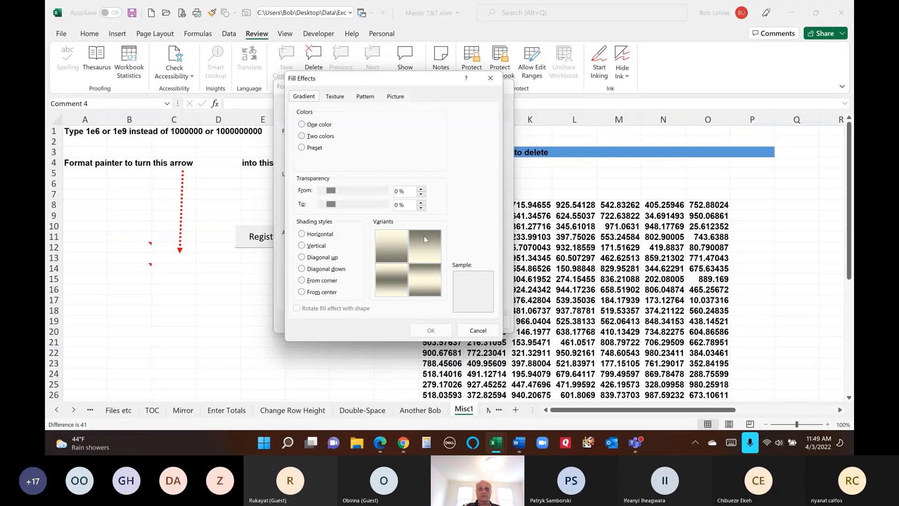
{"action": "left_click", "coordinate": [335, 96]}
{"action": "left_click", "coordinate": [365, 97]}
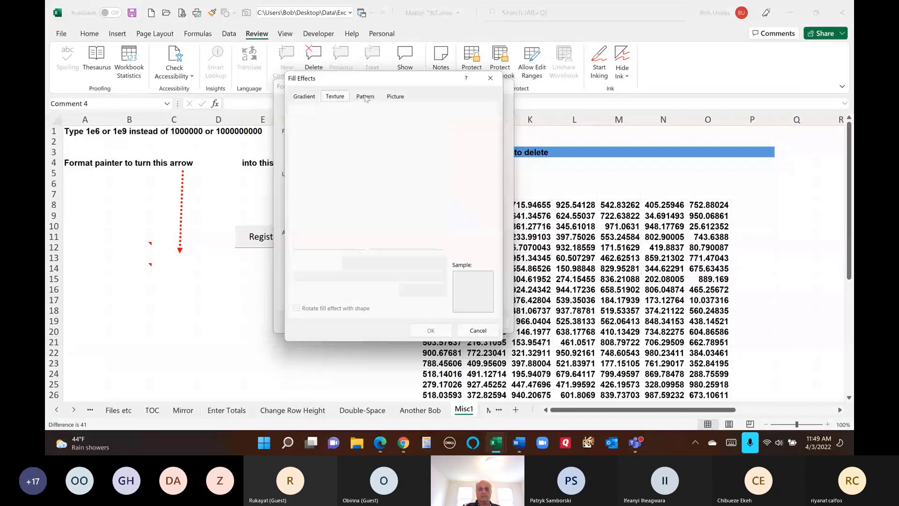
{"action": "left_click", "coordinate": [395, 97]}
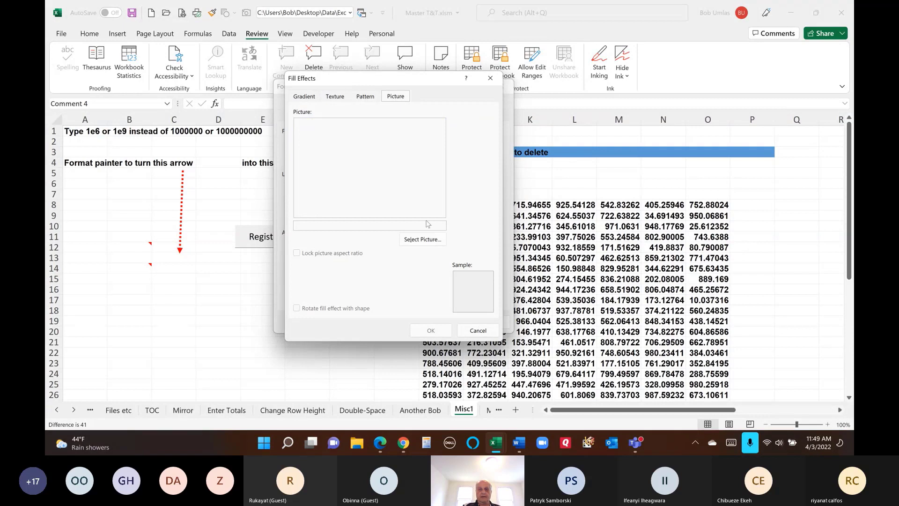
{"action": "left_click", "coordinate": [423, 240]}
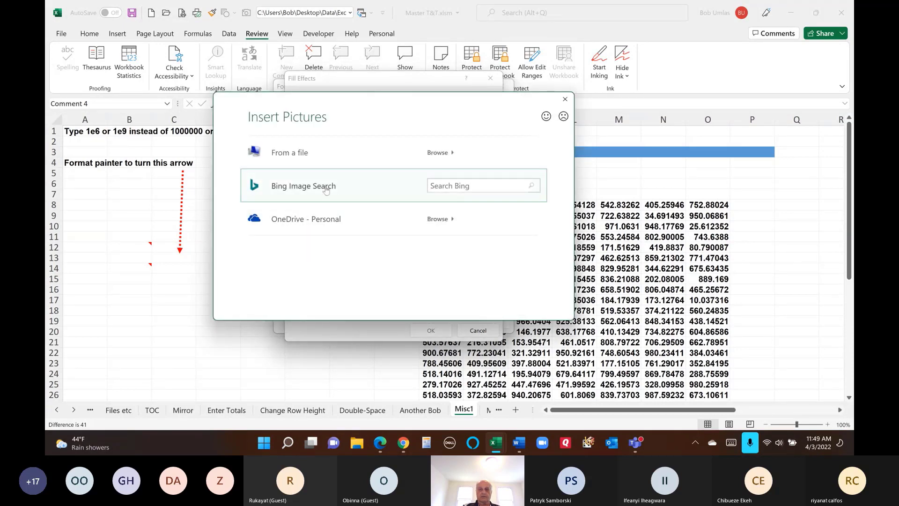
- Insert the second Bing 'Beach' photo as the note's picture fill and confirm
{"action": "left_click", "coordinate": [516, 187]}
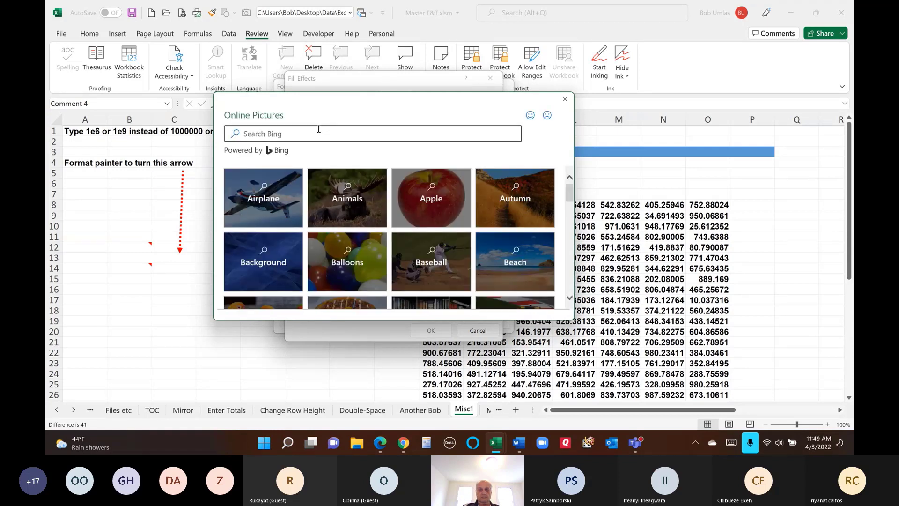
{"action": "left_click", "coordinate": [513, 255]}
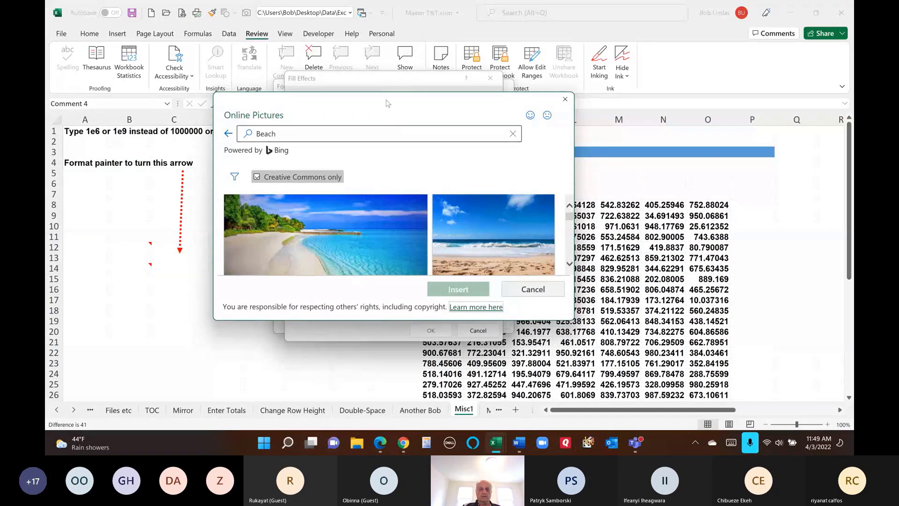
{"action": "left_click_drag", "start_coordinate": [386, 103], "coordinate": [448, 110]}
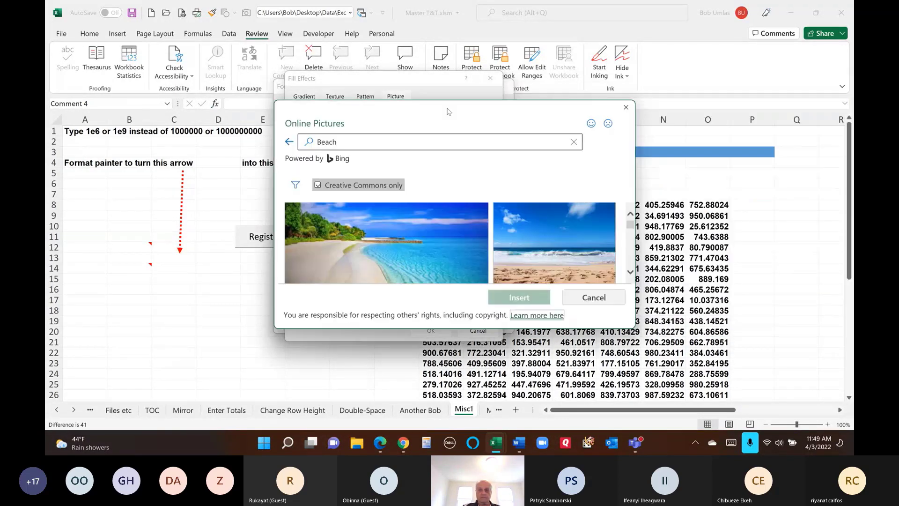
{"action": "left_click", "coordinate": [586, 255]}
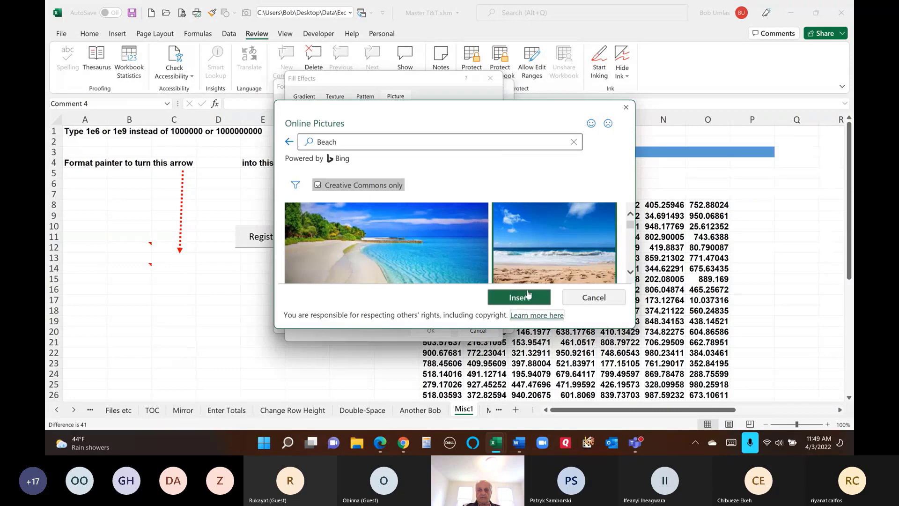
{"action": "left_click", "coordinate": [519, 298]}
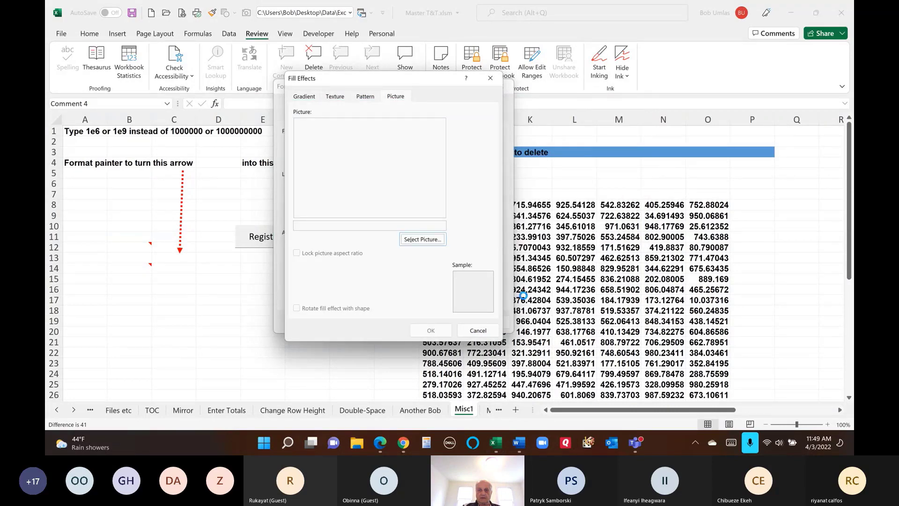
{"action": "left_click", "coordinate": [436, 332]}
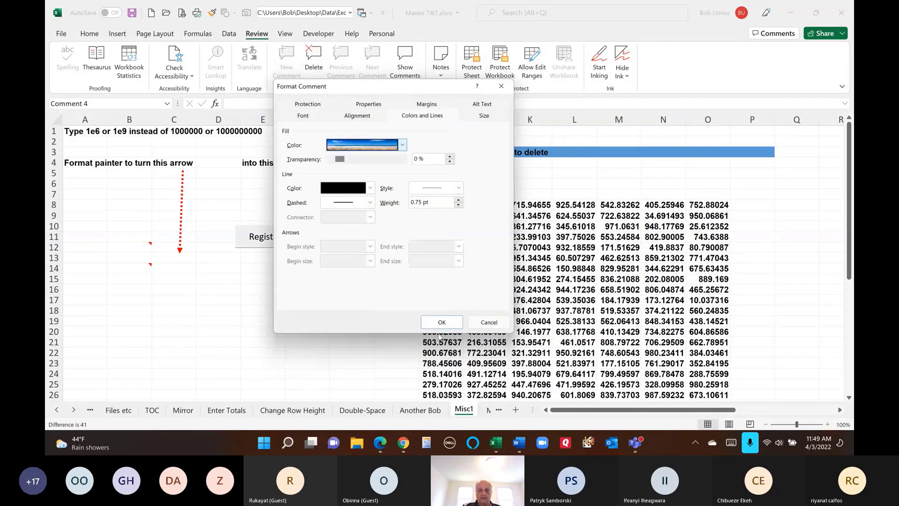
{"action": "left_click", "coordinate": [442, 322]}
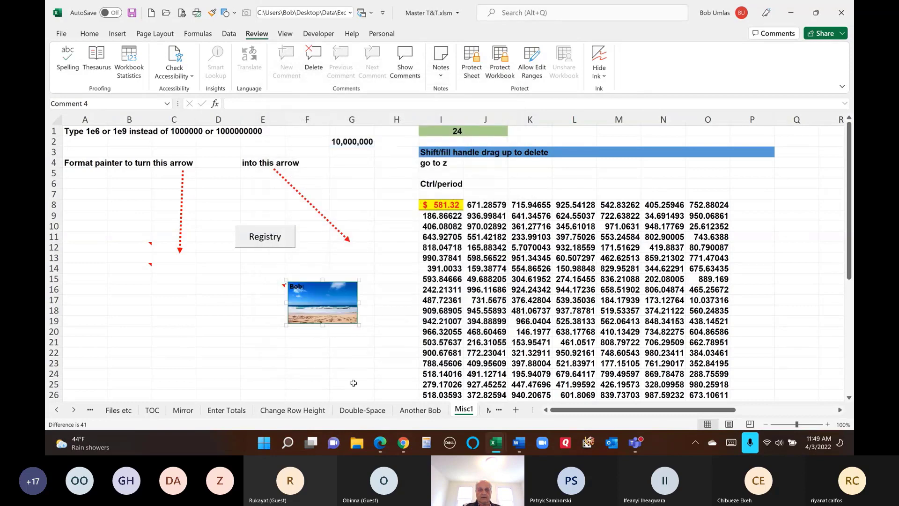
- Turn on Show/Hide Note for E16 so its beach-photo note stays visible, then select it
{"action": "left_click", "coordinate": [219, 352]}
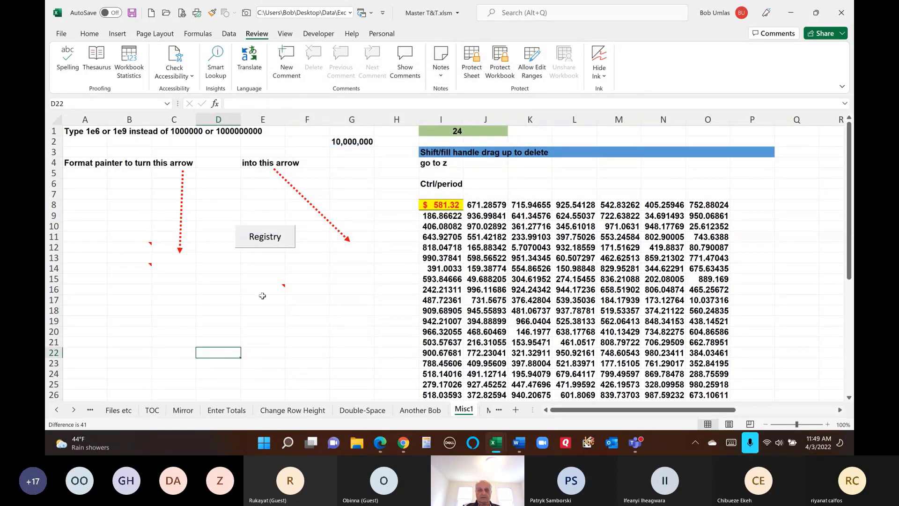
{"action": "mouse_move", "coordinate": [266, 287]}
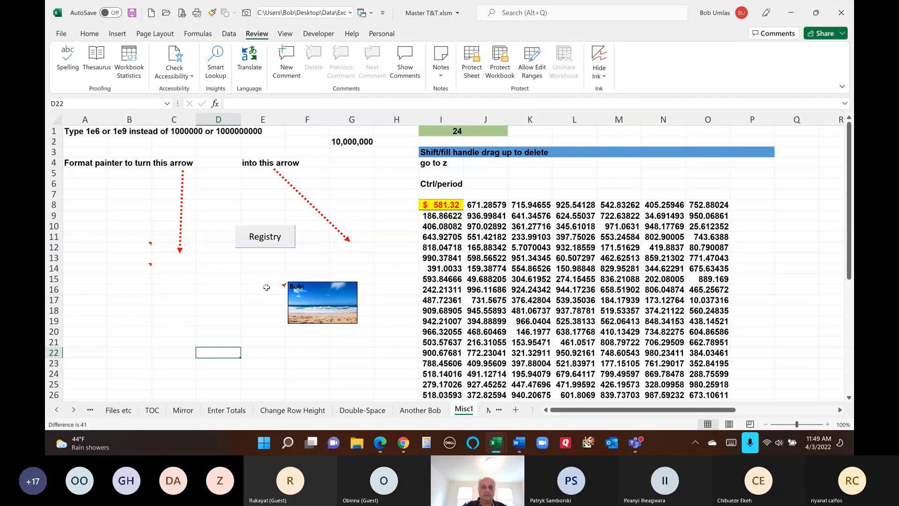
{"action": "left_click", "coordinate": [267, 287]}
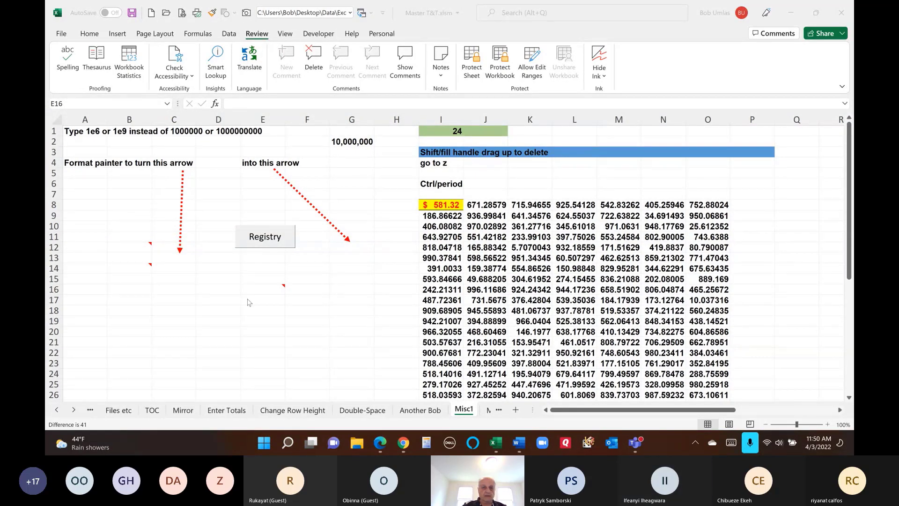
{"action": "left_click", "coordinate": [268, 288]}
{"action": "mouse_move", "coordinate": [269, 288]}
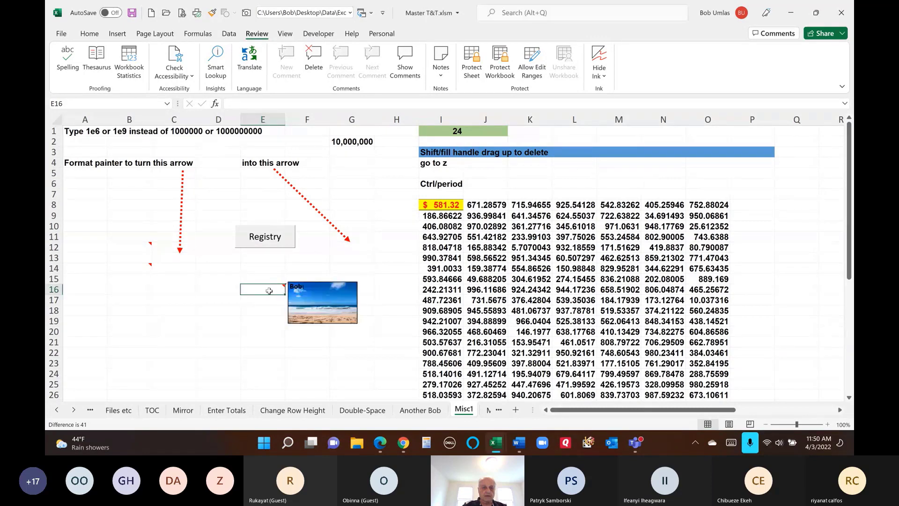
{"action": "key", "text": "XF86AudioRaiseVolume"}
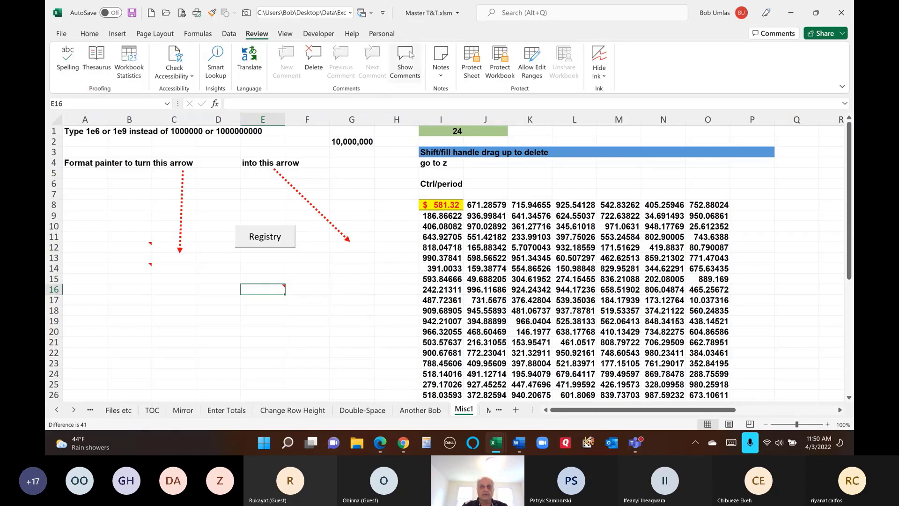
{"action": "left_click", "coordinate": [438, 66]}
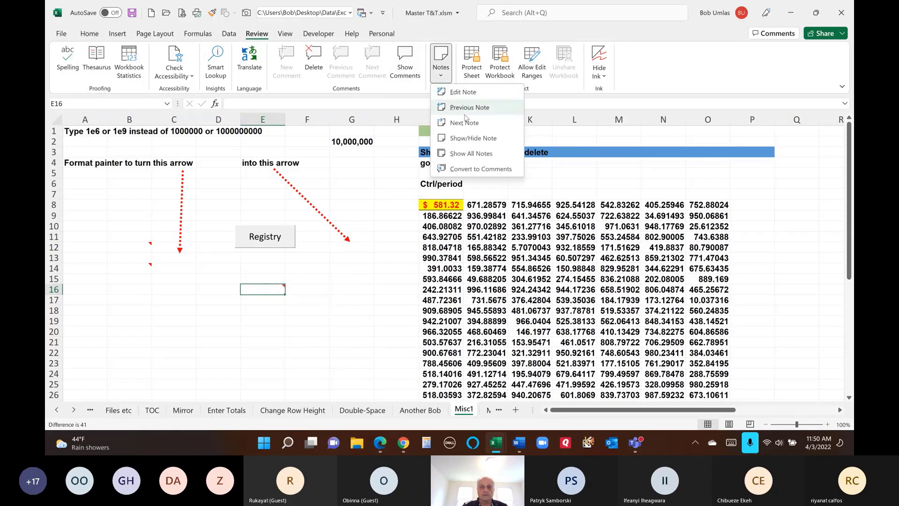
{"action": "left_click", "coordinate": [466, 138]}
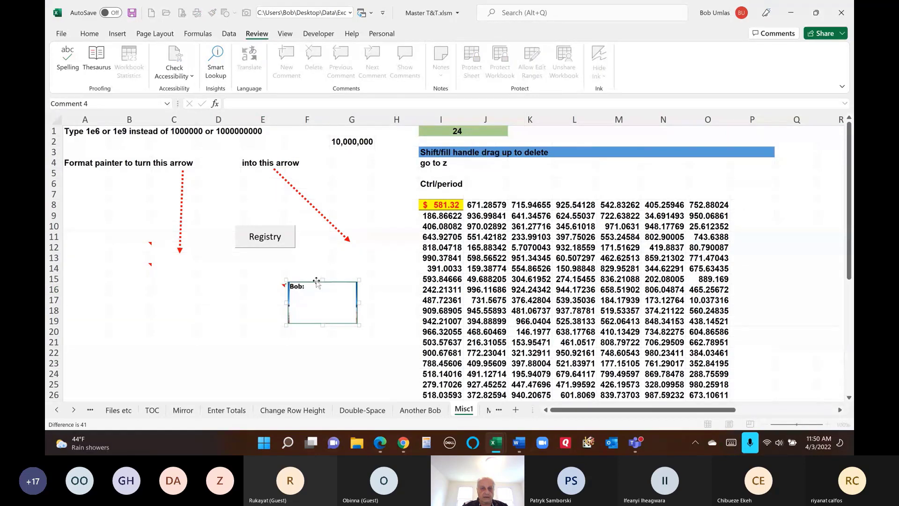
{"action": "left_click", "coordinate": [315, 282]}
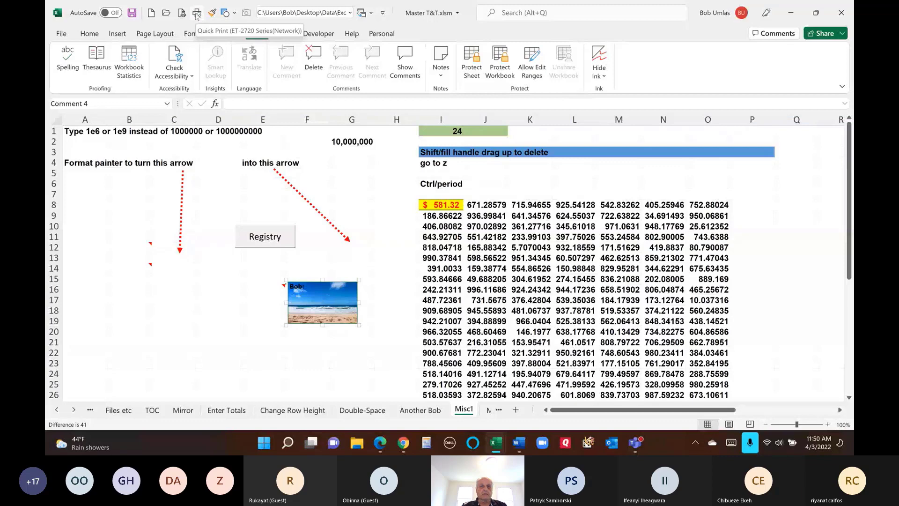
- Change the note's shape to a four-way block arrow and drag it larger
{"action": "left_click", "coordinate": [225, 13]}
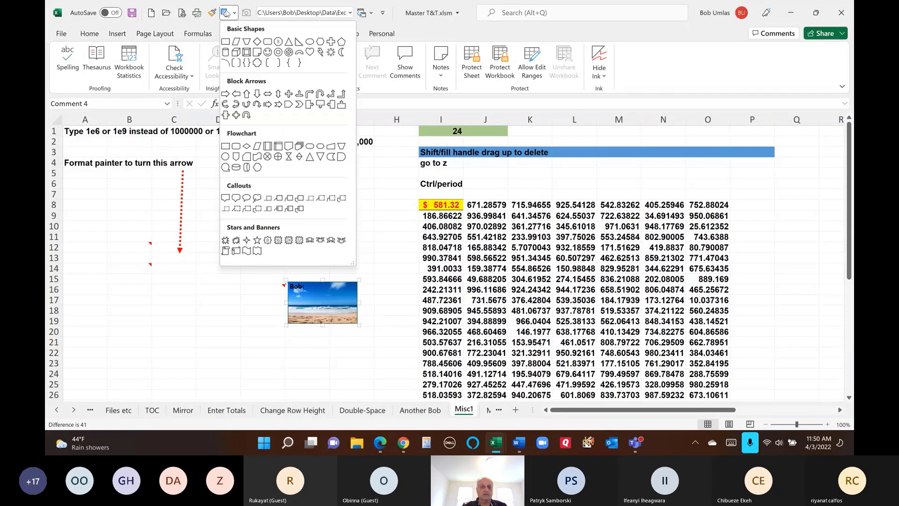
{"action": "left_click", "coordinate": [237, 114]}
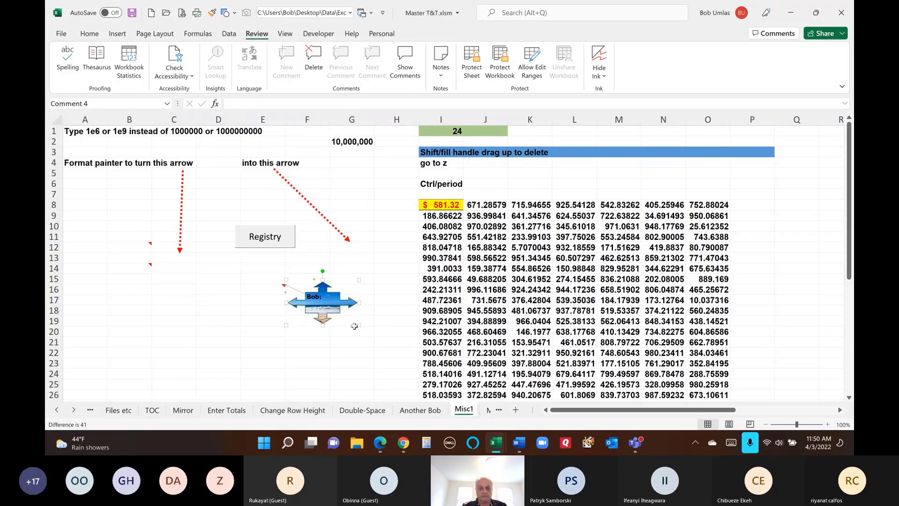
{"action": "left_click_drag", "start_coordinate": [359, 325], "coordinate": [399, 365]}
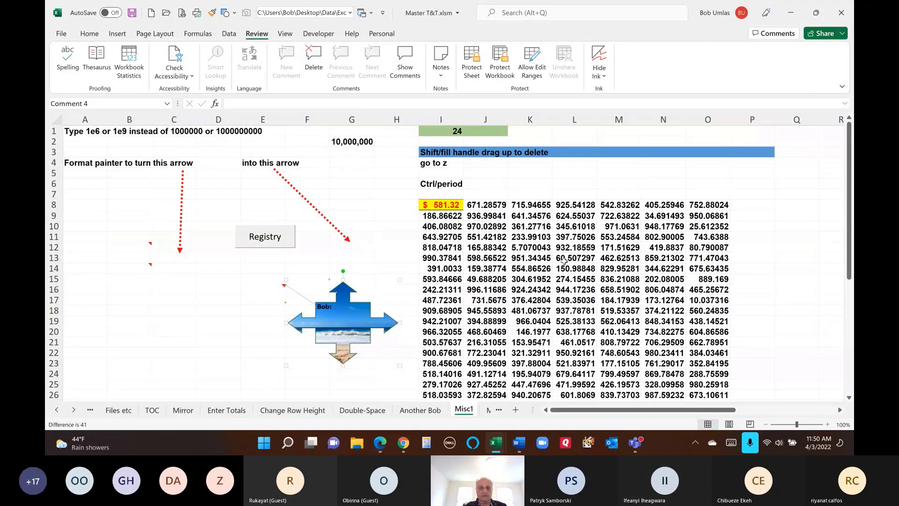
{"action": "left_click", "coordinate": [353, 227]}
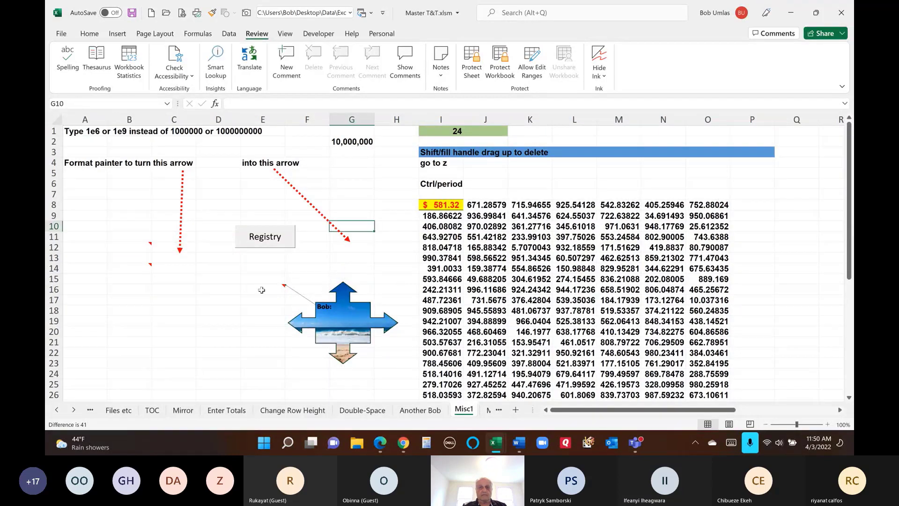
- Show All Notes on Misc1, then open and close an empty comment on G10
{"action": "left_click", "coordinate": [449, 79]}
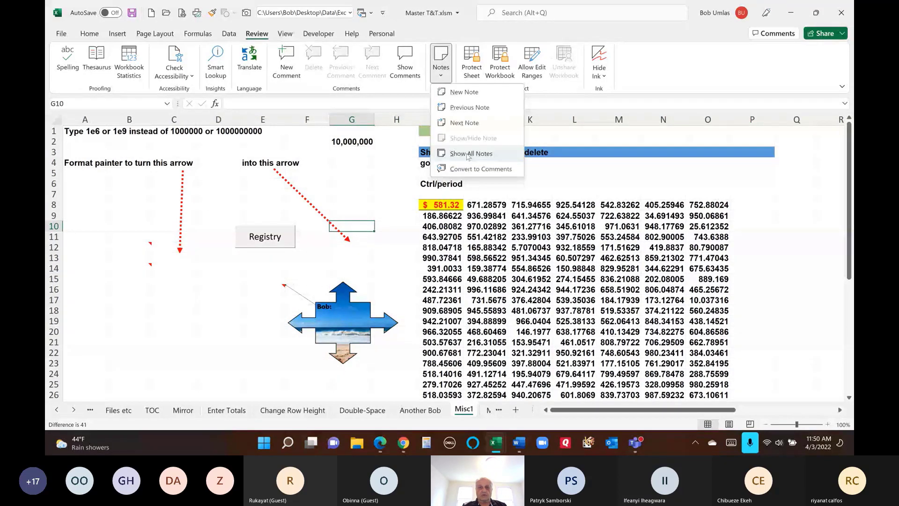
{"action": "left_click", "coordinate": [467, 154]}
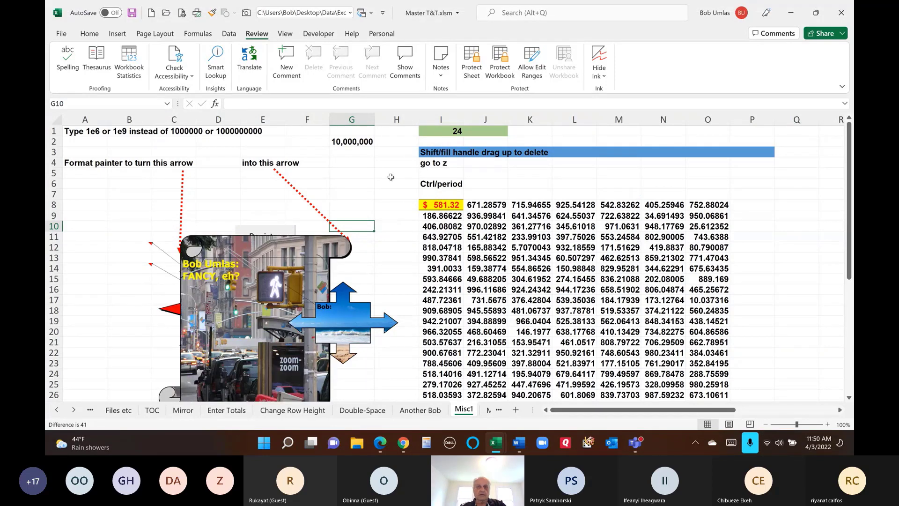
{"action": "left_click", "coordinate": [441, 70]}
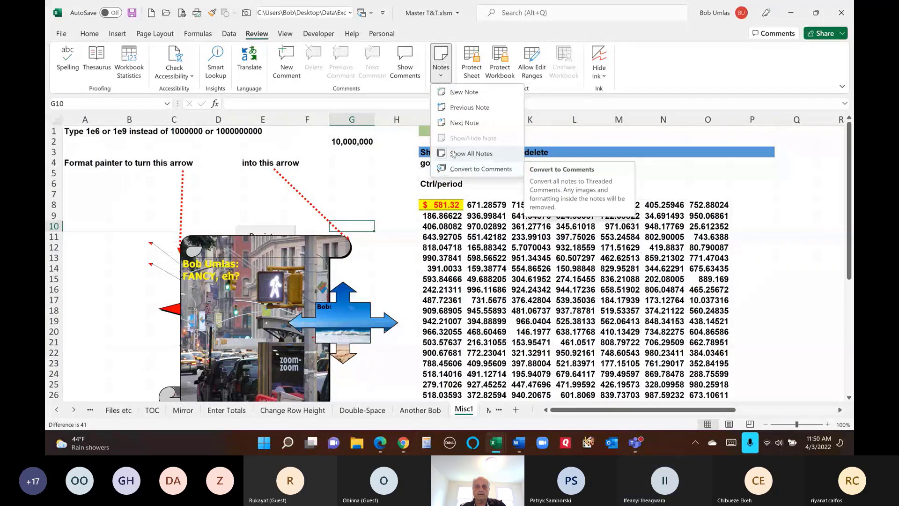
{"action": "left_click", "coordinate": [286, 64]}
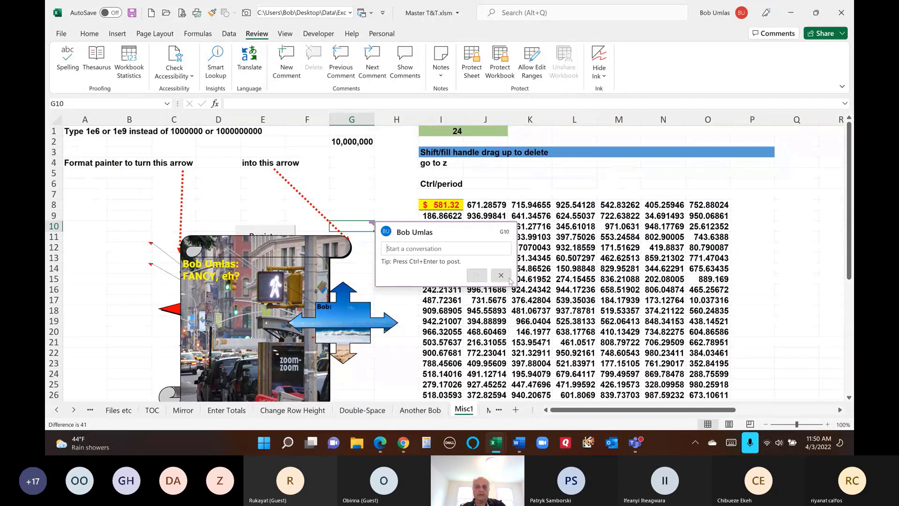
{"action": "left_click", "coordinate": [508, 277]}
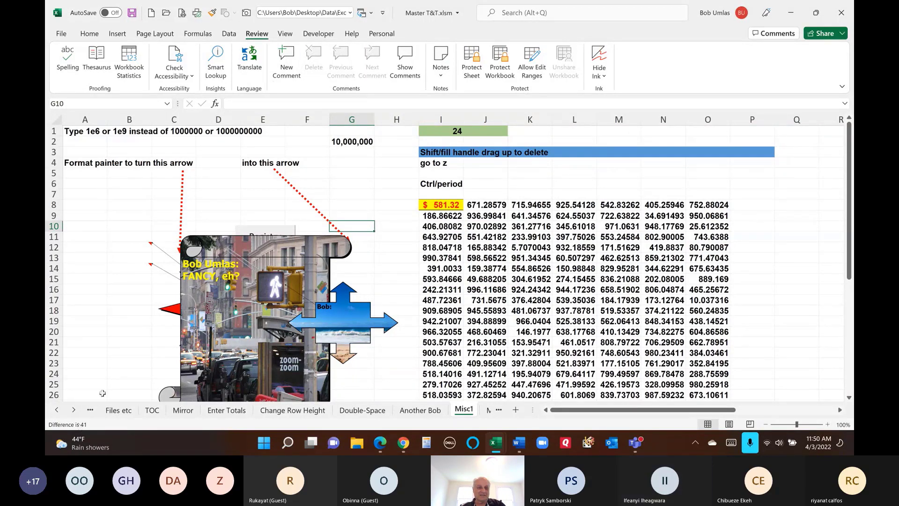
- Copy I8's yellow currency format onto L9:M10 with Format Painter
{"action": "left_click", "coordinate": [480, 214]}
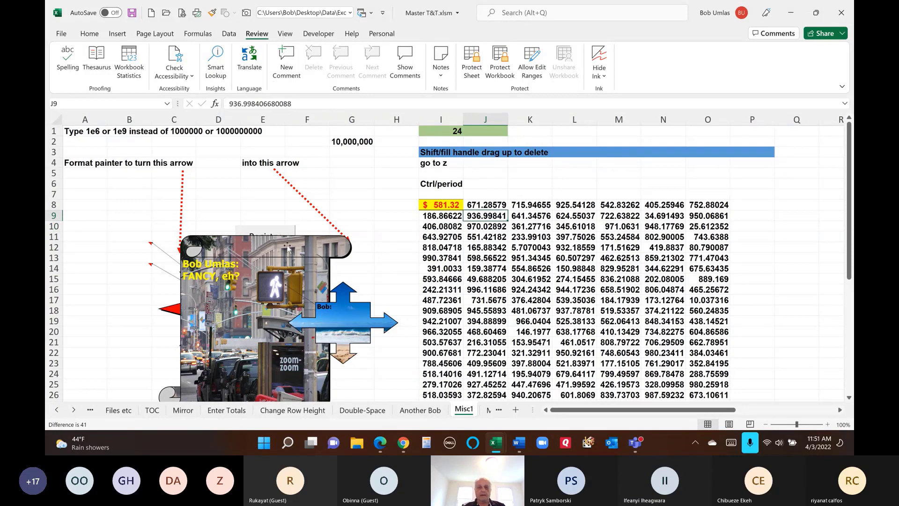
{"action": "left_click", "coordinate": [439, 206]}
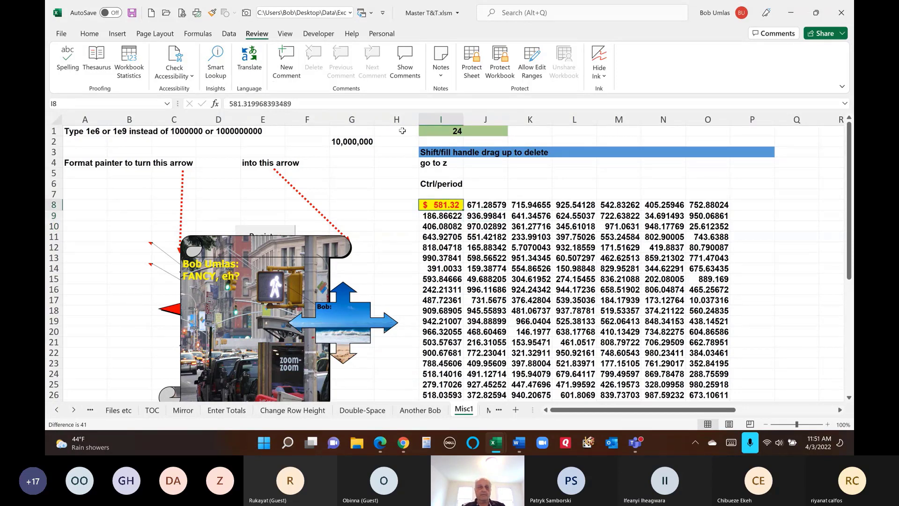
{"action": "left_click", "coordinate": [212, 13]}
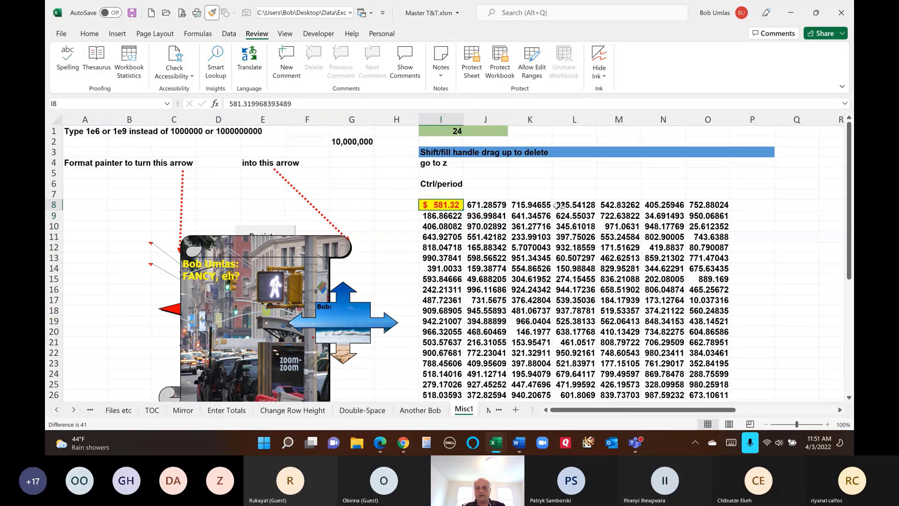
{"action": "left_click_drag", "start_coordinate": [560, 215], "coordinate": [618, 227]}
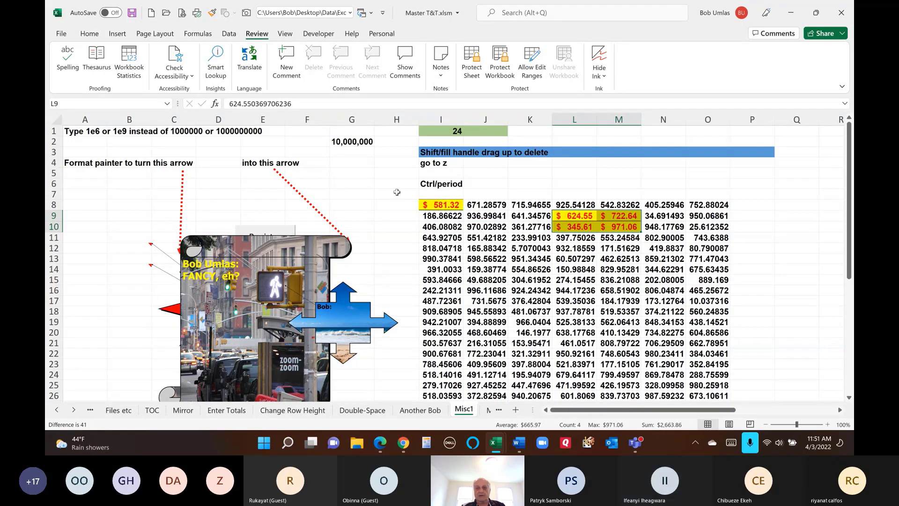
- Apply the same yellow currency format to J14, O11, M17 and J23:K24
{"action": "left_click", "coordinate": [440, 204]}
{"action": "double_click", "coordinate": [212, 13]}
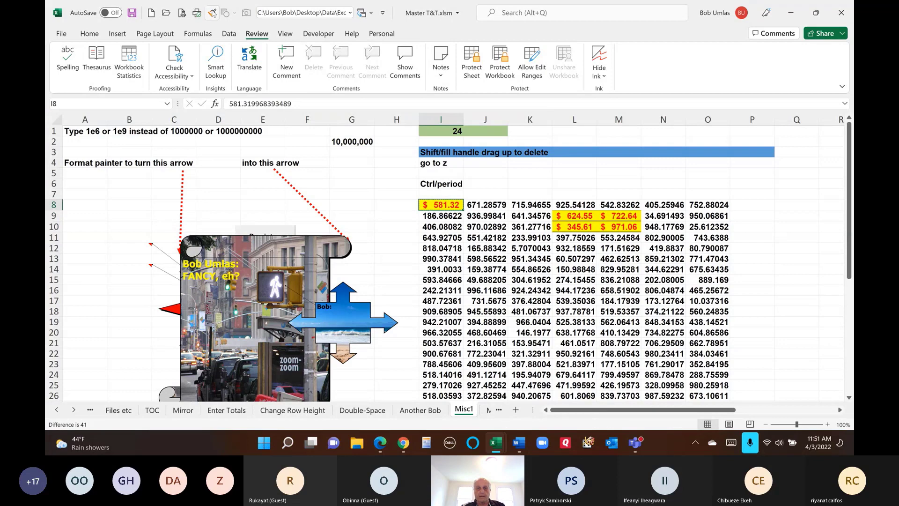
{"action": "left_click", "coordinate": [477, 270]}
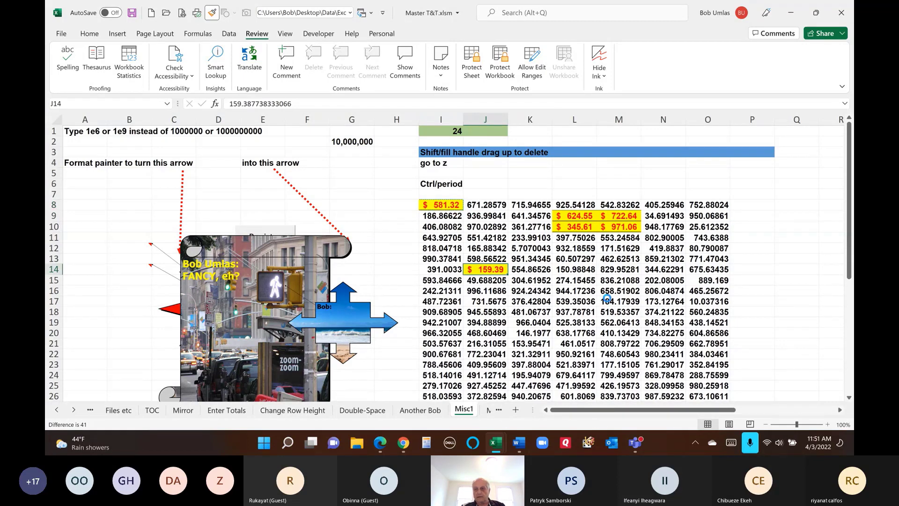
{"action": "left_click", "coordinate": [708, 237]}
{"action": "left_click", "coordinate": [606, 302]}
{"action": "left_click_drag", "start_coordinate": [485, 365], "coordinate": [530, 376]}
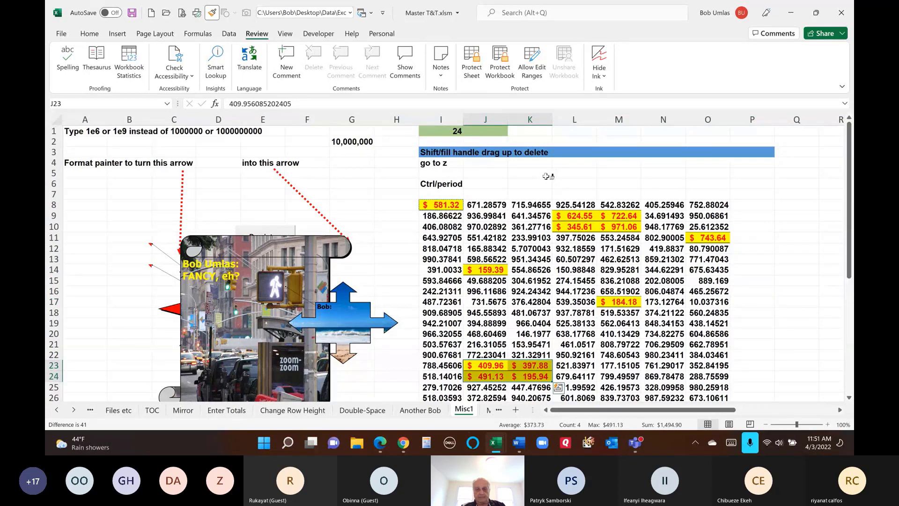
{"action": "key", "text": "Escape"}
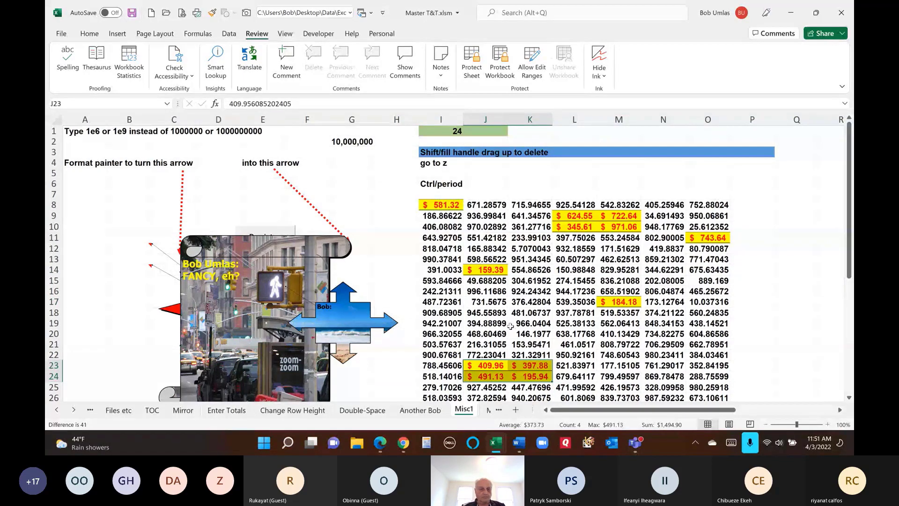
{"action": "left_click", "coordinate": [73, 410]}
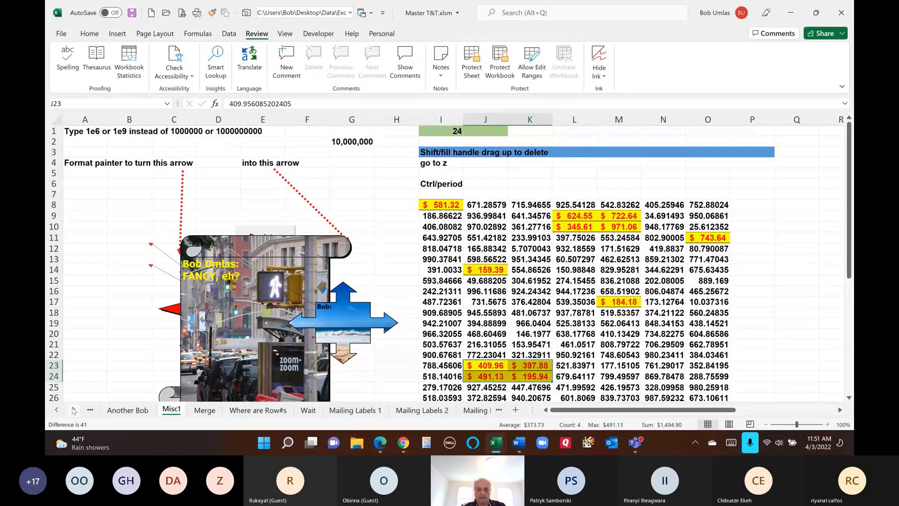
{"action": "left_click", "coordinate": [307, 411]}
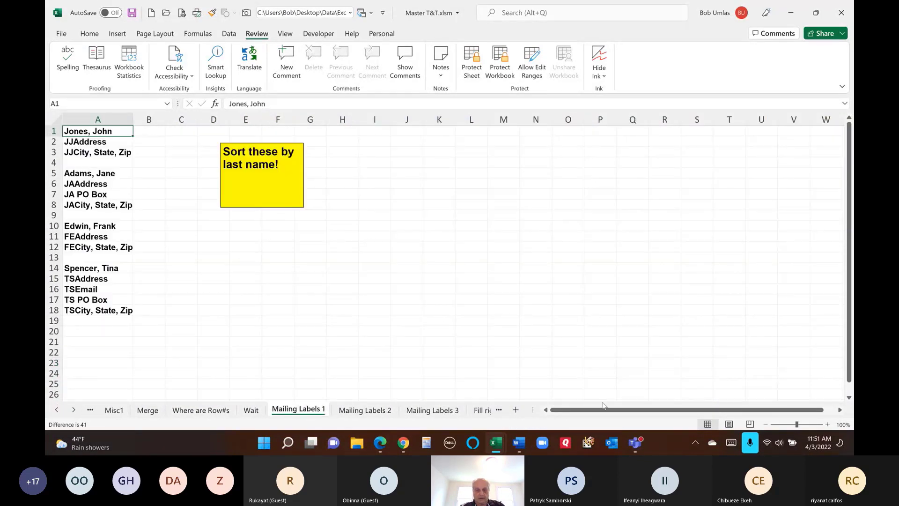
{"action": "key", "text": "alt+Tab"}
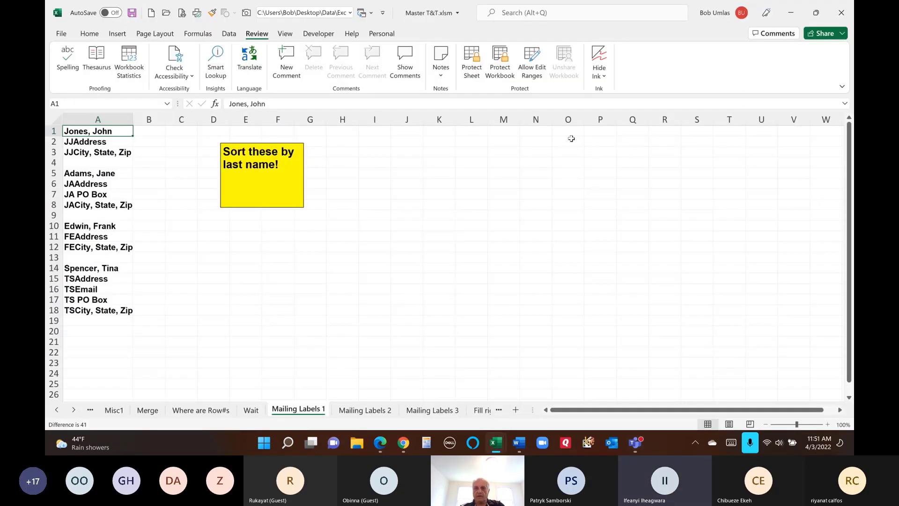
{"action": "key", "text": "alt+Tab"}
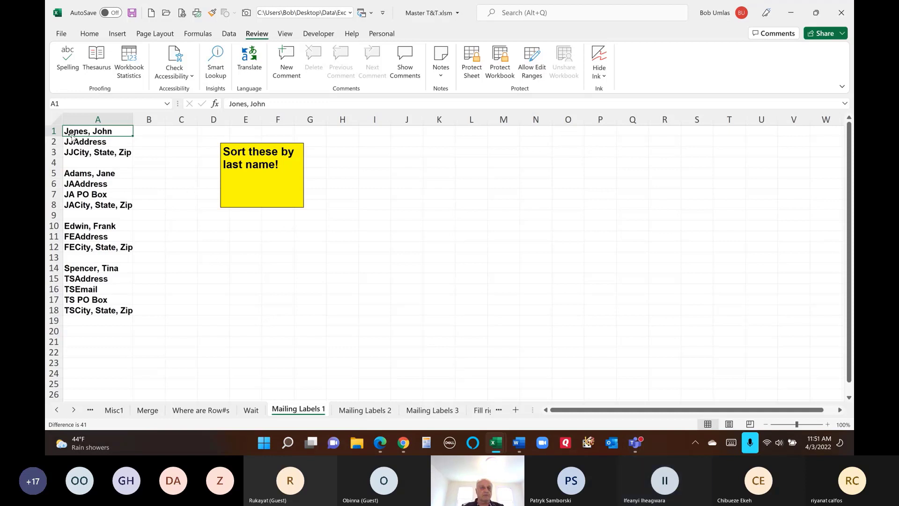
{"action": "left_click_drag", "start_coordinate": [80, 132], "coordinate": [83, 148]}
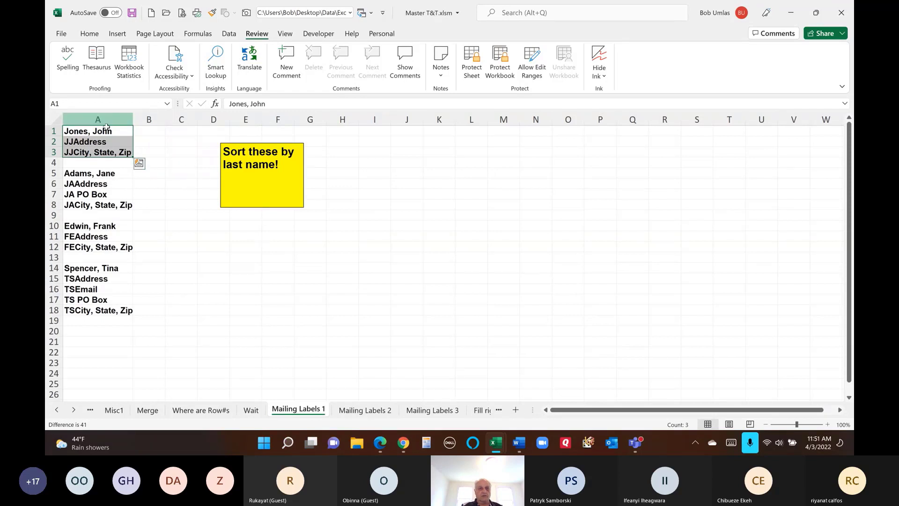
{"action": "left_click_drag", "start_coordinate": [102, 132], "coordinate": [101, 311]}
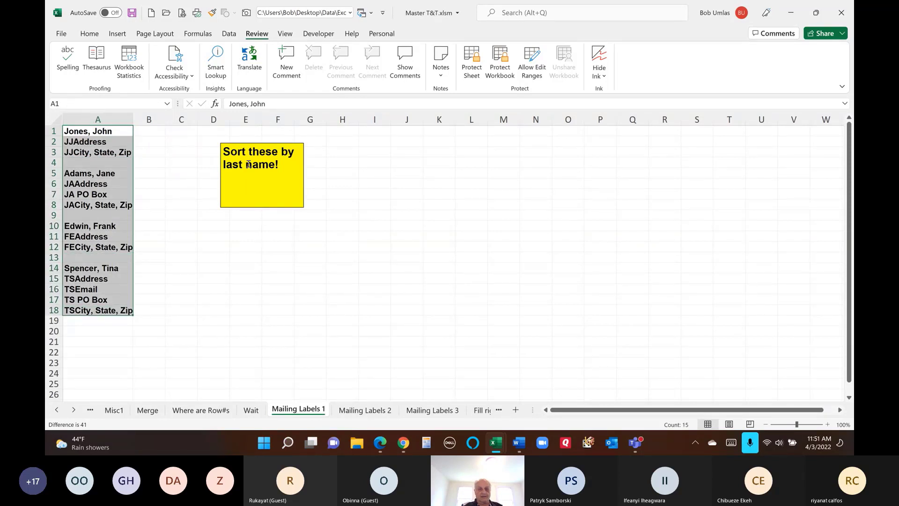
{"action": "left_click_drag", "start_coordinate": [75, 174], "coordinate": [142, 210]}
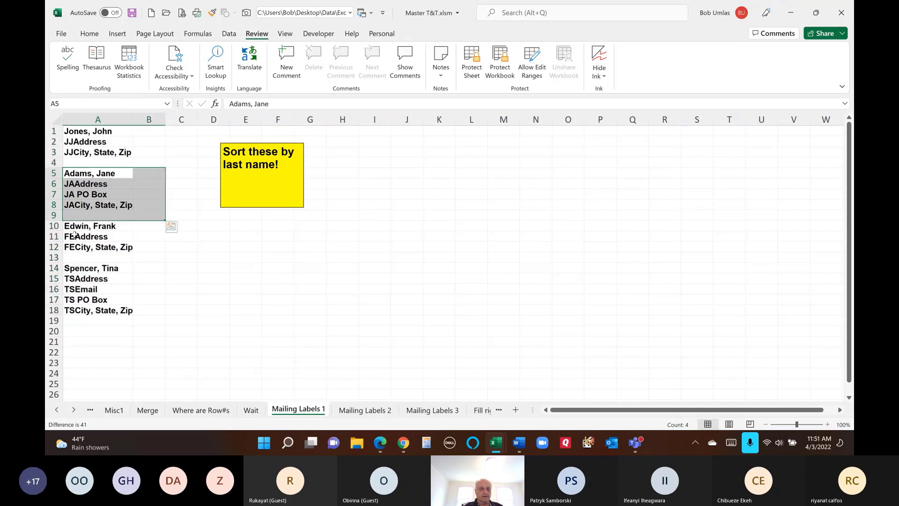
{"action": "left_click_drag", "start_coordinate": [74, 228], "coordinate": [181, 278]}
{"action": "left_click_drag", "start_coordinate": [78, 130], "coordinate": [213, 142]}
{"action": "left_click_drag", "start_coordinate": [91, 268], "coordinate": [132, 325]}
{"action": "left_click", "coordinate": [259, 276]}
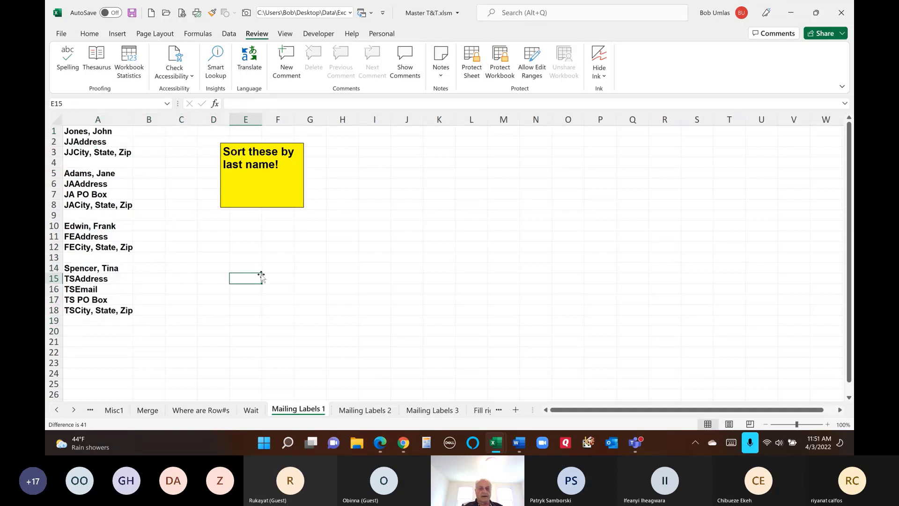
{"action": "left_click", "coordinate": [106, 120]}
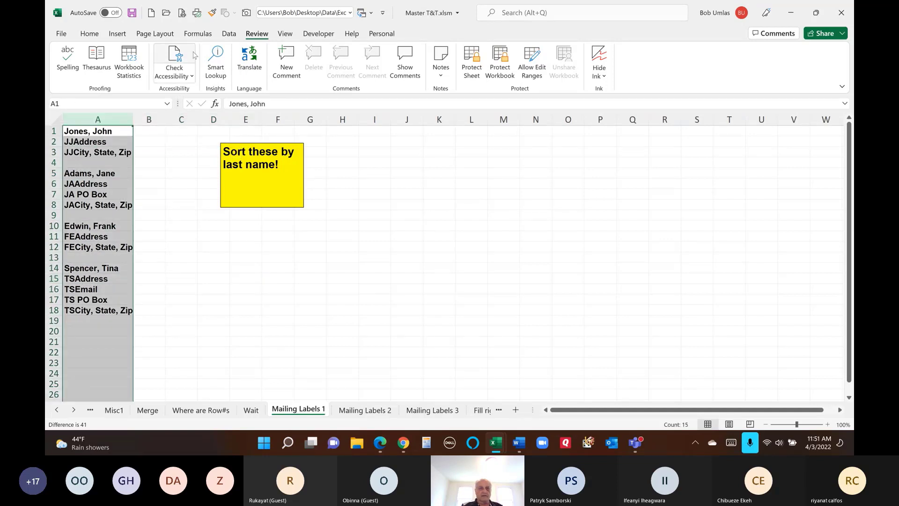
{"action": "left_click", "coordinate": [229, 33]}
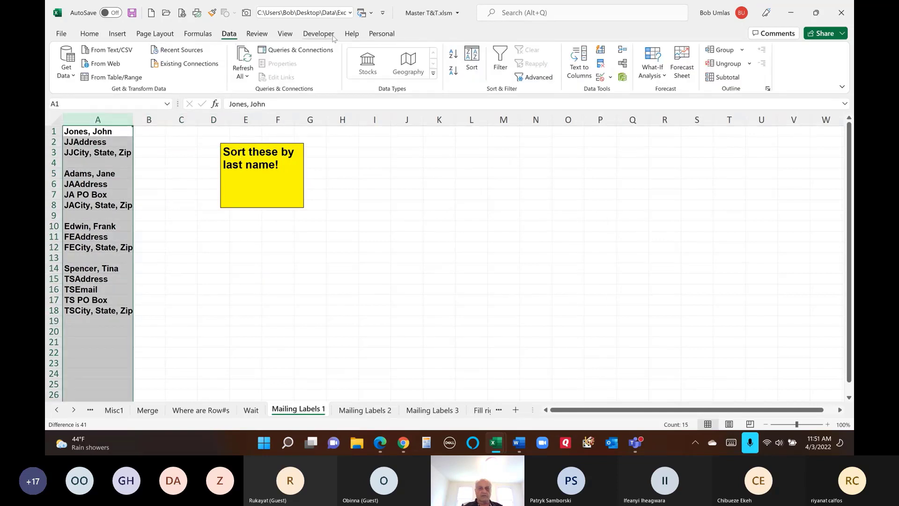
{"action": "left_click", "coordinate": [452, 57]}
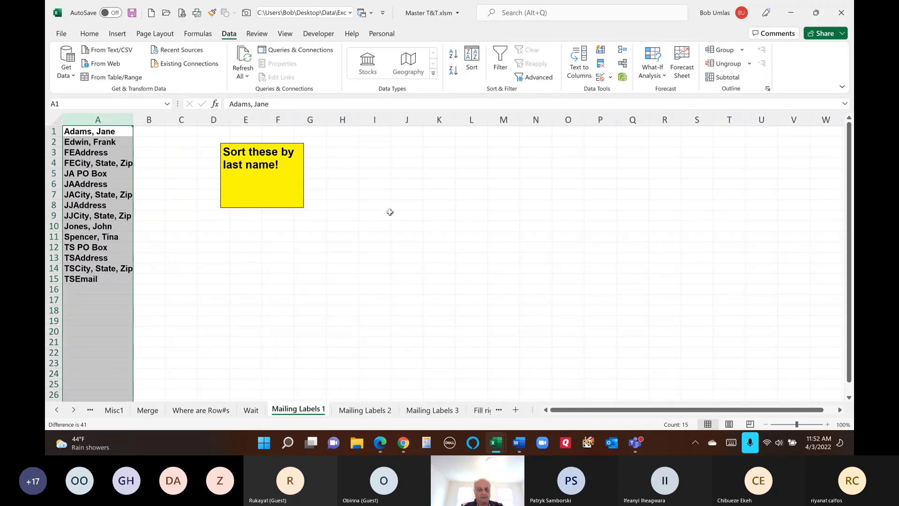
{"action": "key", "text": "ctrl+z"}
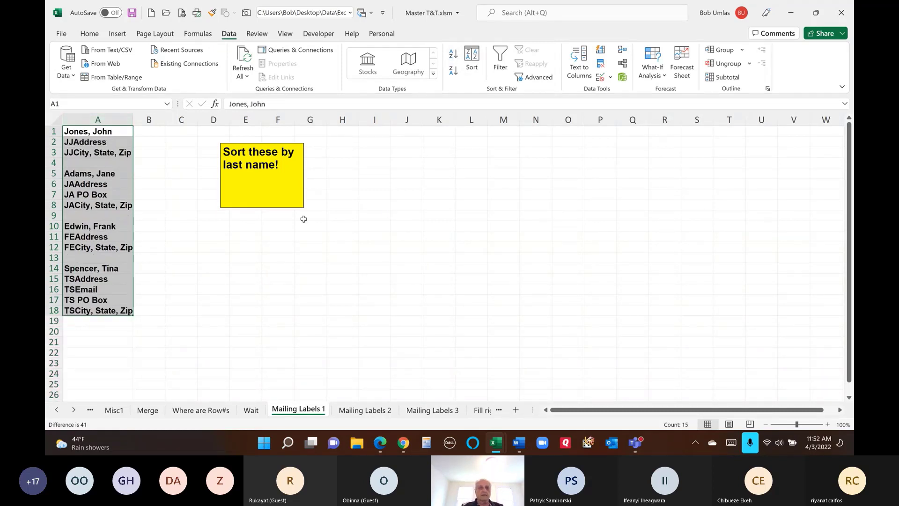
{"action": "left_click", "coordinate": [163, 165]}
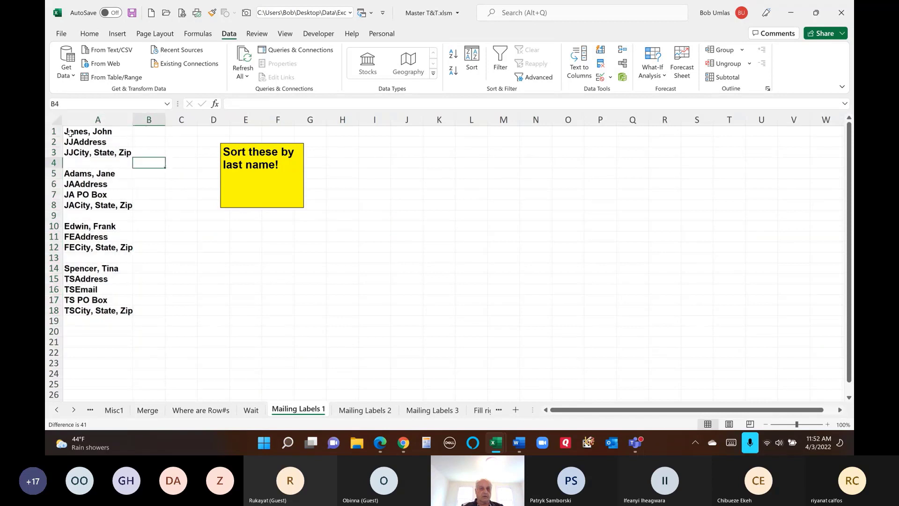
- Insert a blank row above the address list in row 1
{"action": "left_click", "coordinate": [55, 131]}
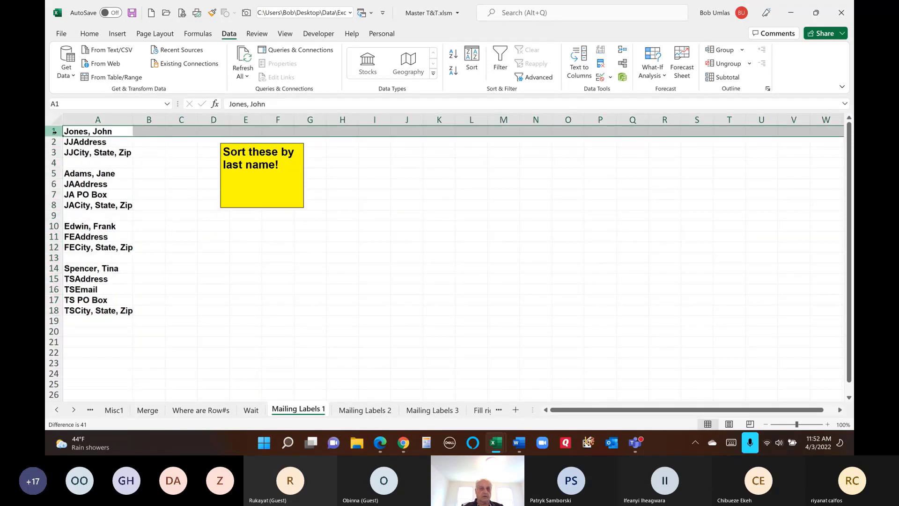
{"action": "key", "text": "ctrl+shift+plus"}
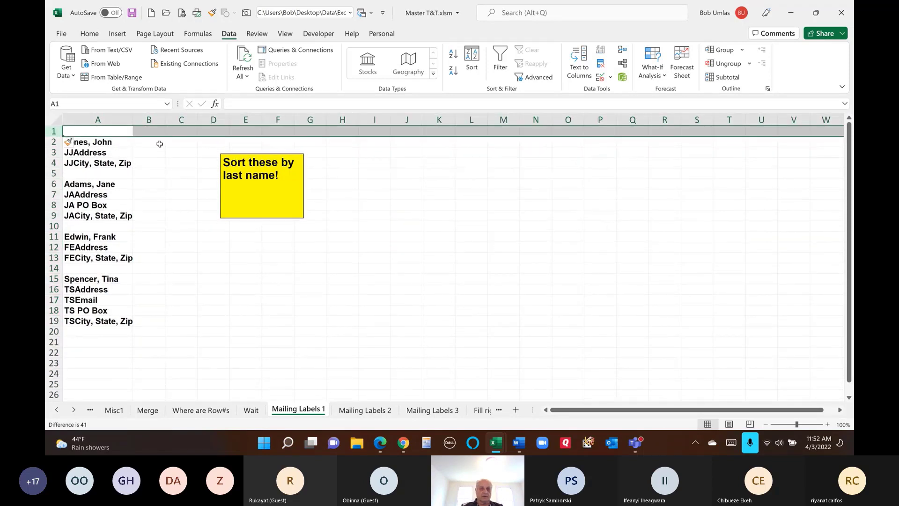
{"action": "left_click", "coordinate": [109, 153]}
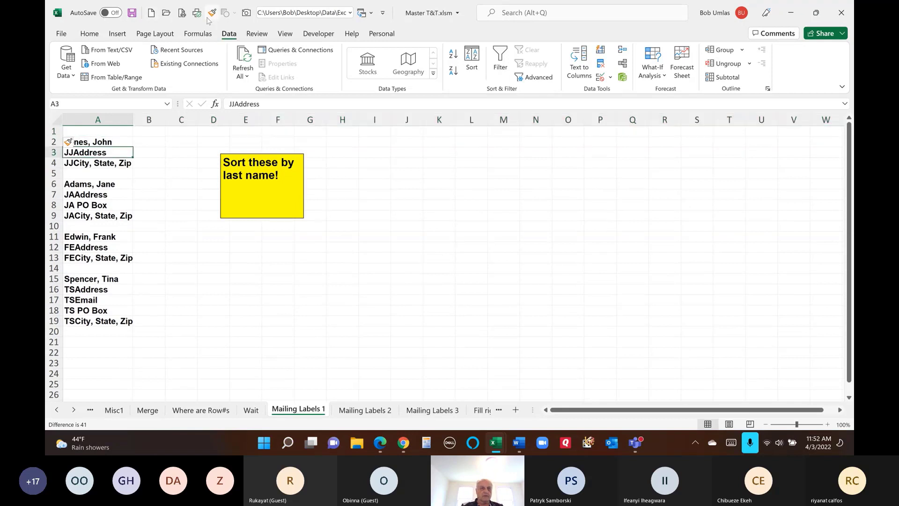
{"action": "left_click", "coordinate": [149, 120]}
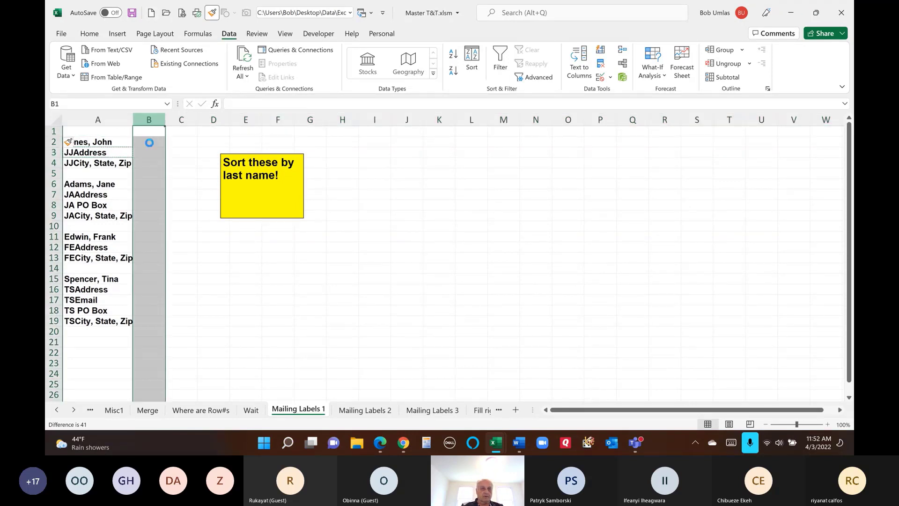
{"action": "left_click", "coordinate": [152, 142]}
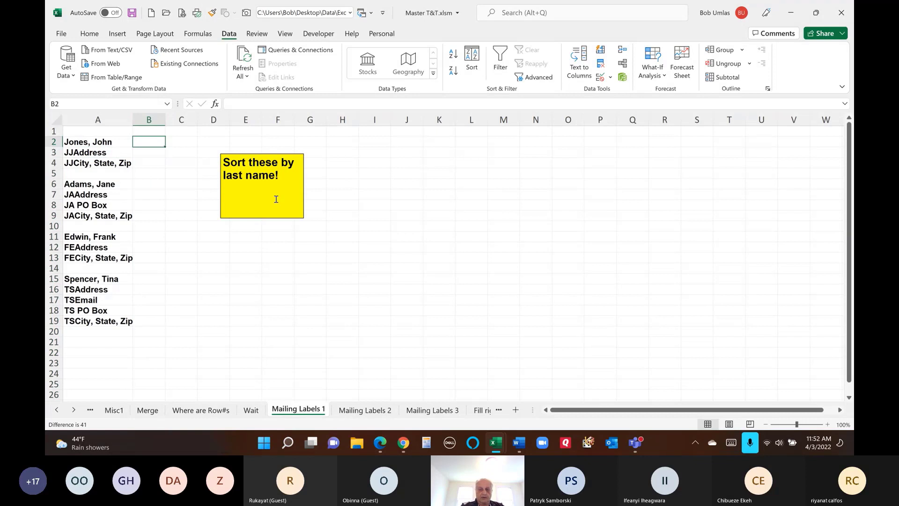
{"action": "type", "text": "=if("}
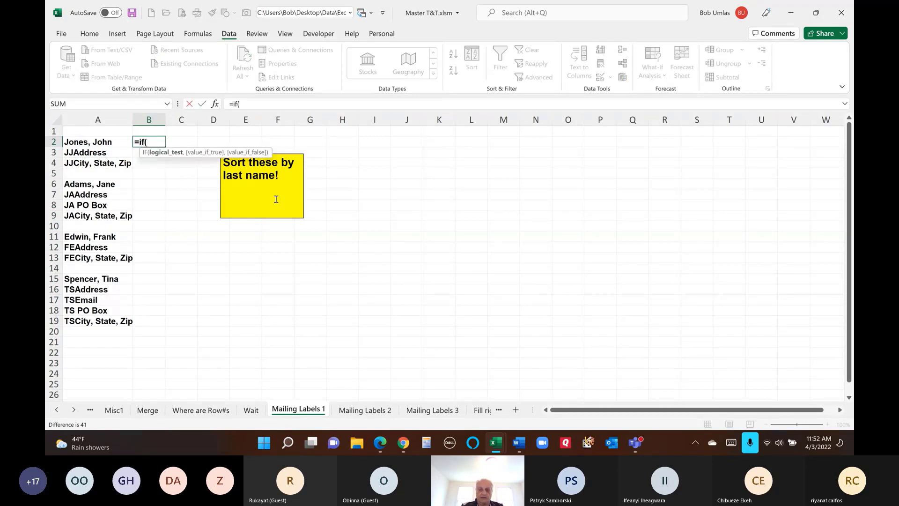
{"action": "key", "text": "Up"}
{"action": "key", "text": "Left"}
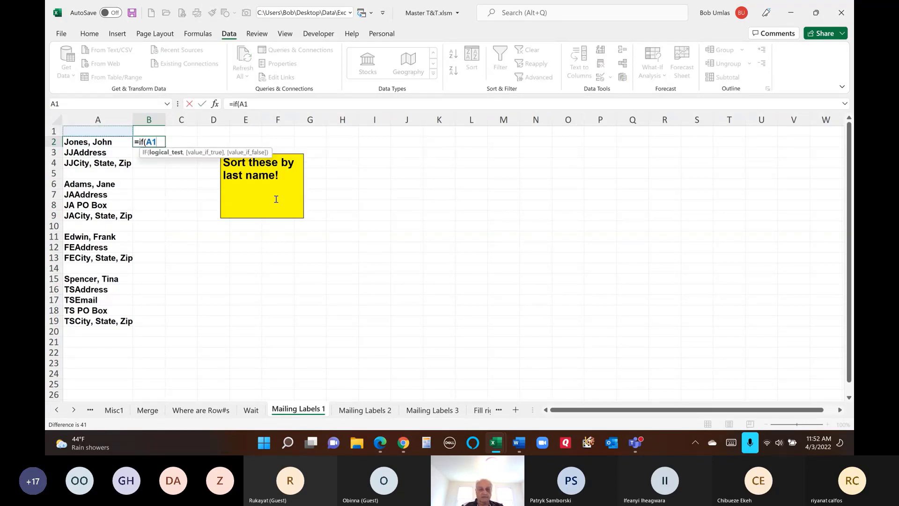
{"action": "type", "text": "=\"\","}
{"action": "key", "text": "Left"}
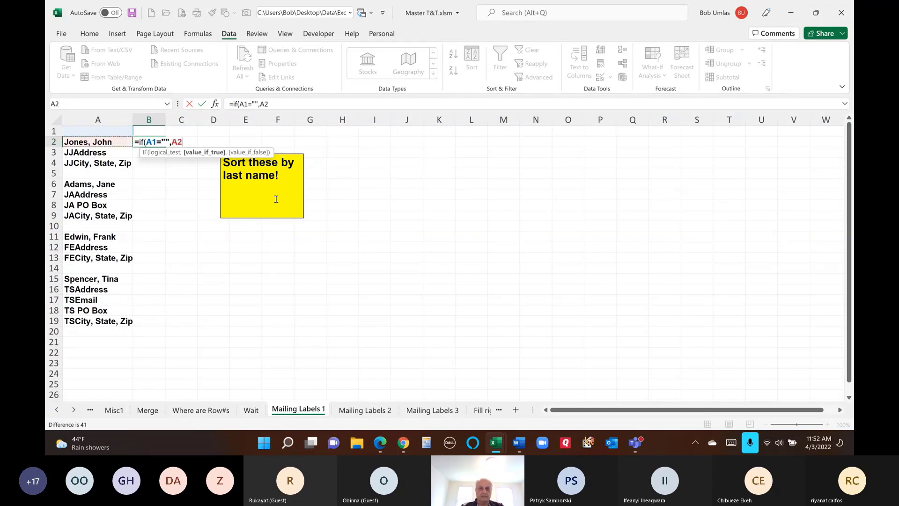
{"action": "type", "text": ","}
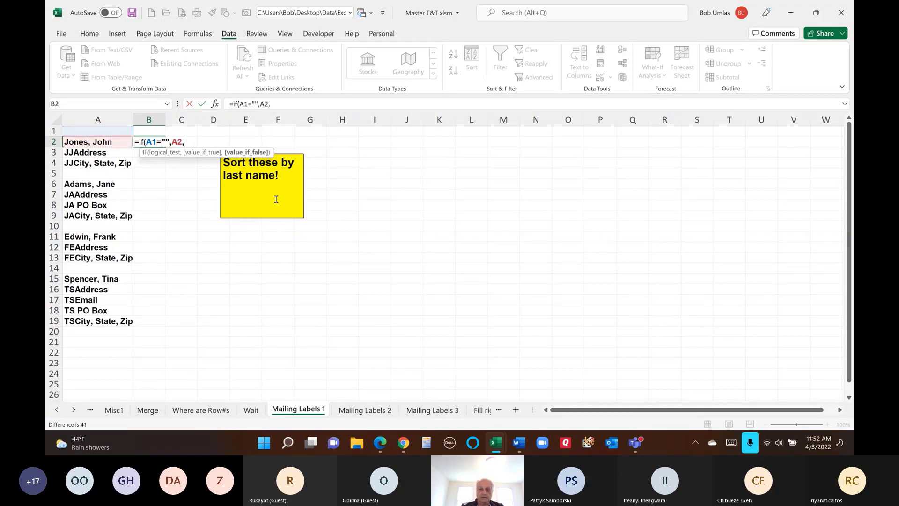
{"action": "key", "text": "Up"}
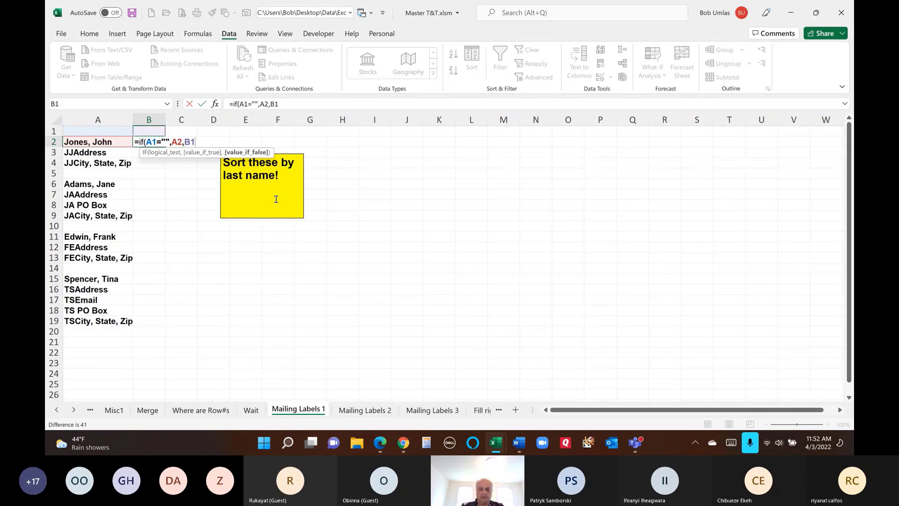
{"action": "type", "text": ")"}
{"action": "key", "text": "Return"}
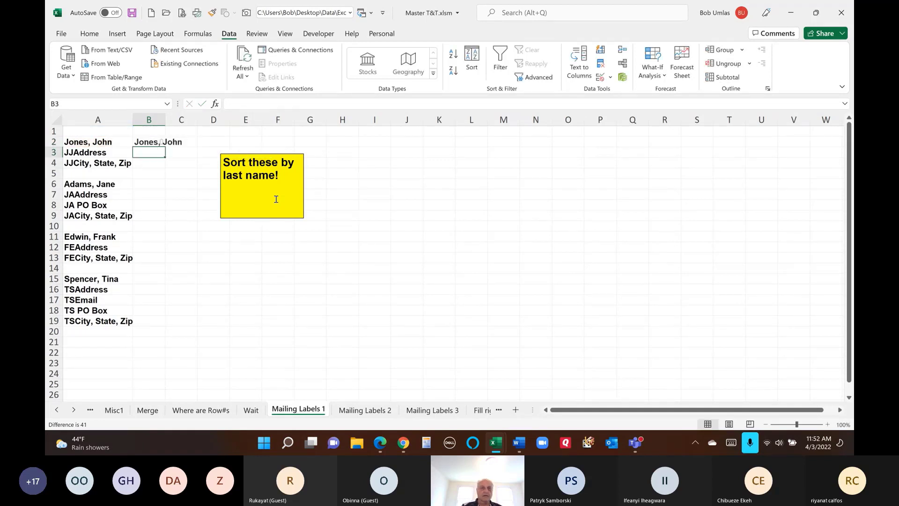
{"action": "left_click_drag", "start_coordinate": [162, 124], "coordinate": [184, 156]}
{"action": "left_click", "coordinate": [161, 145]}
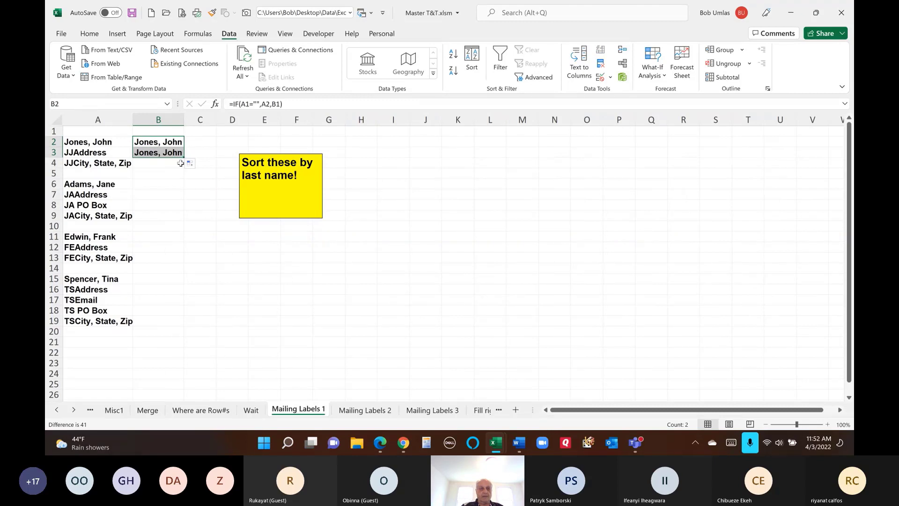
{"action": "left_click", "coordinate": [166, 152]}
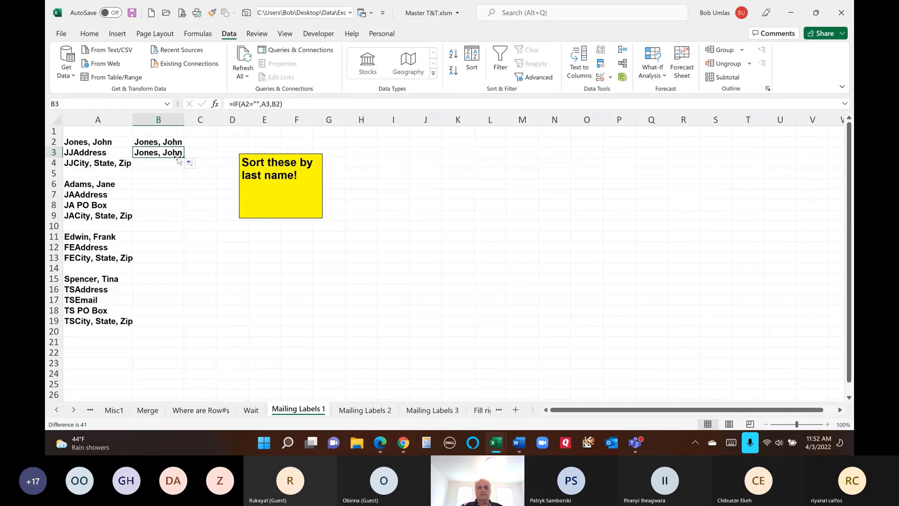
{"action": "left_click_drag", "start_coordinate": [184, 156], "coordinate": [180, 332]}
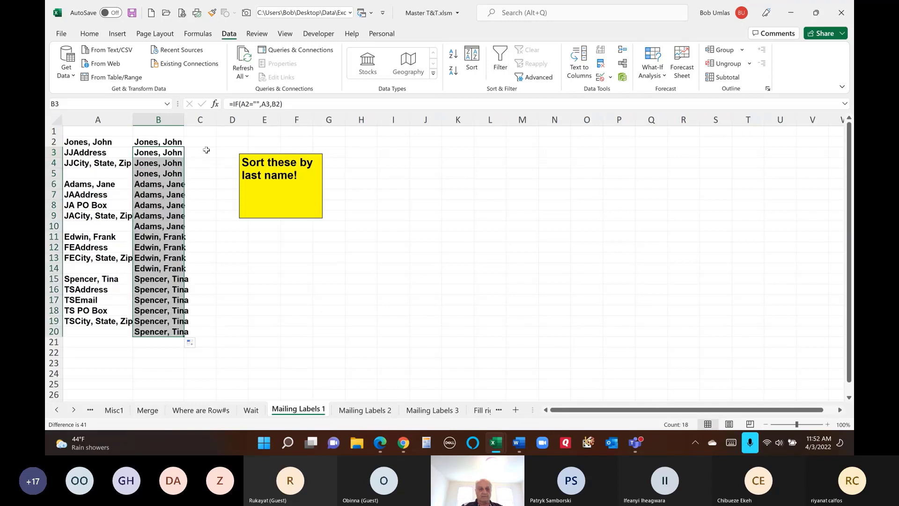
{"action": "double_click", "coordinate": [184, 120]}
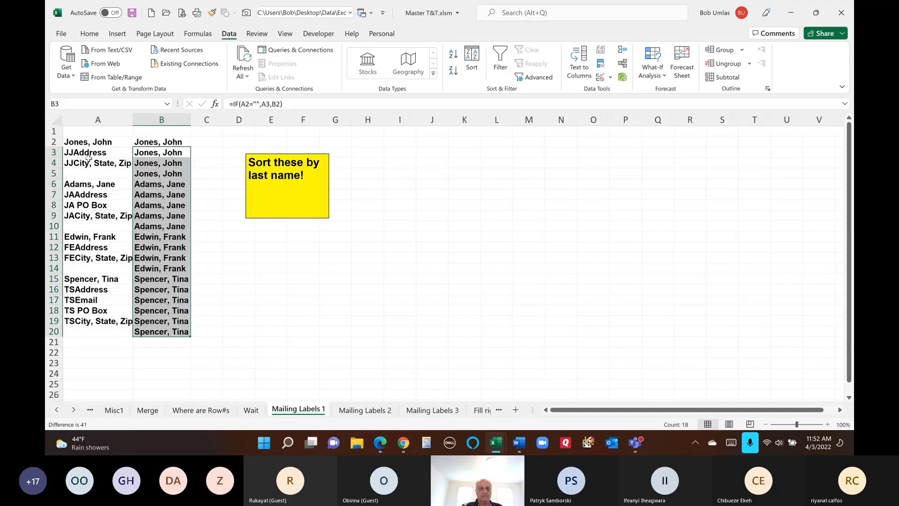
{"action": "left_click", "coordinate": [98, 163]}
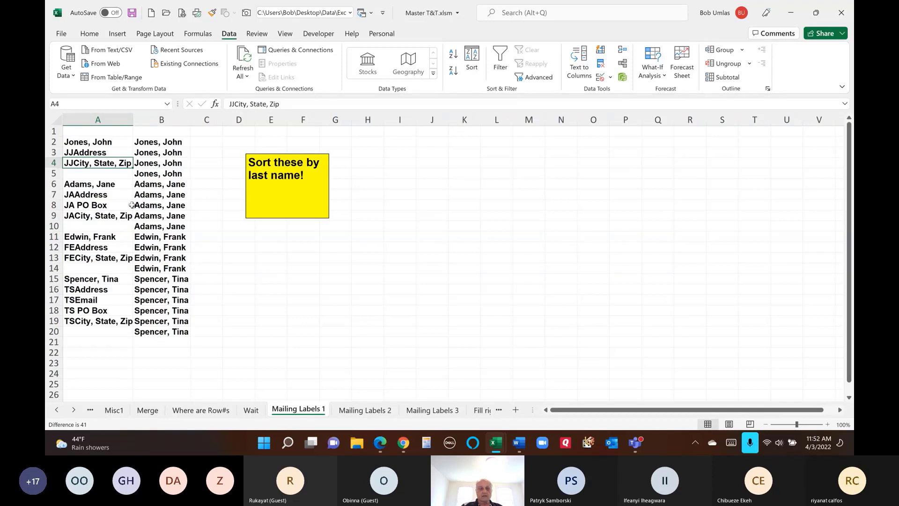
{"action": "left_click", "coordinate": [166, 173]}
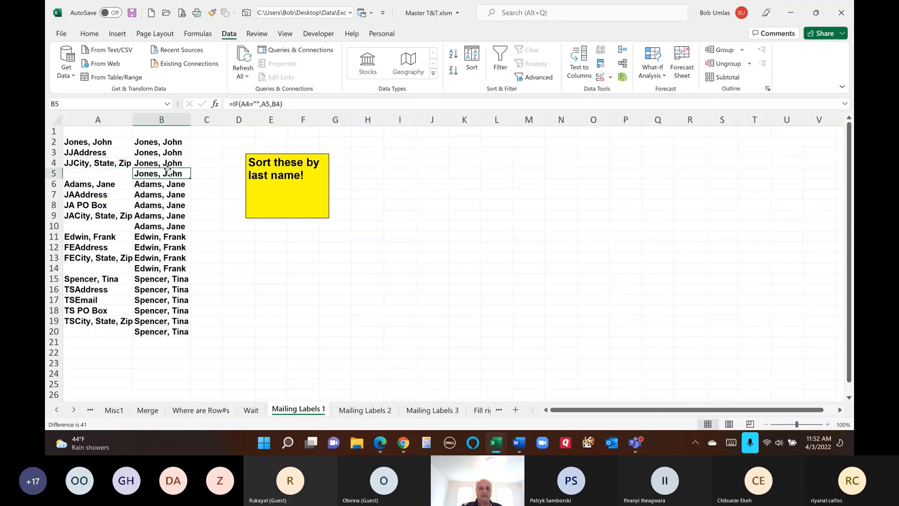
{"action": "left_click", "coordinate": [453, 55]}
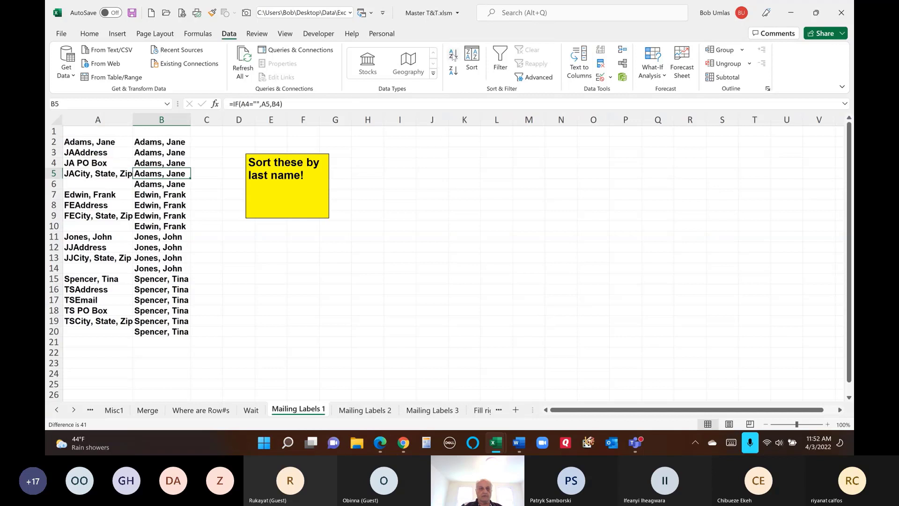
{"action": "left_click", "coordinate": [166, 119]}
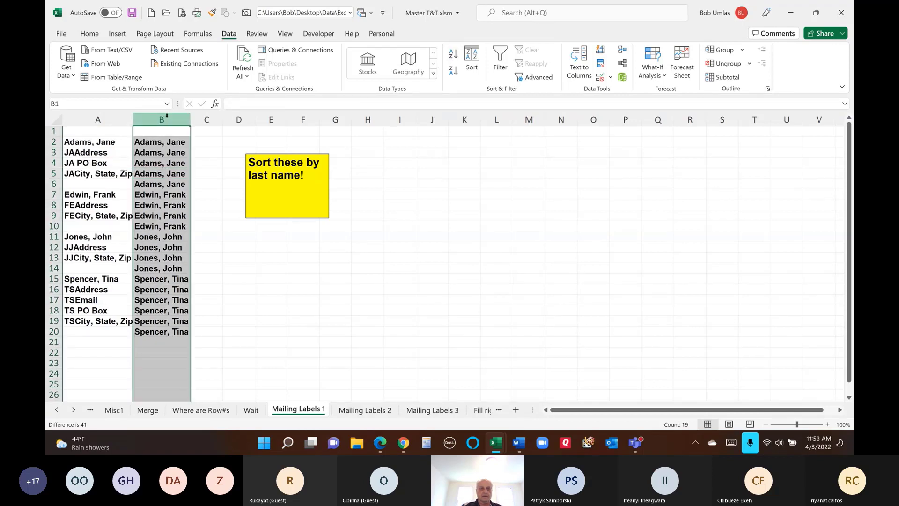
{"action": "key", "text": "Delete"}
{"action": "double_click", "coordinate": [191, 119]}
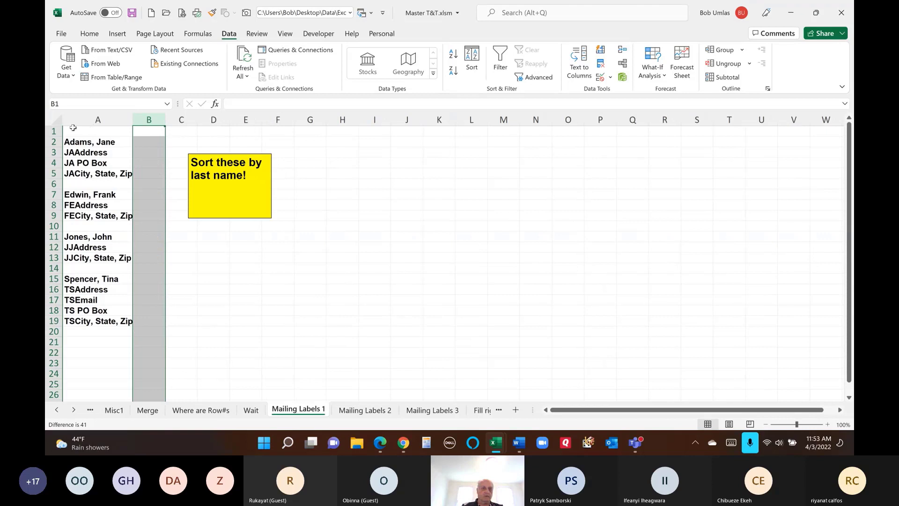
{"action": "left_click", "coordinate": [54, 131]}
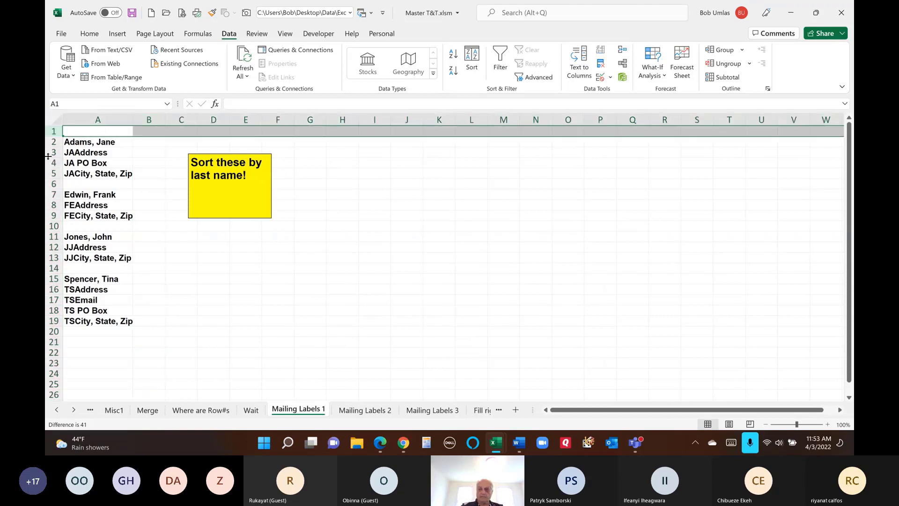
{"action": "key", "text": "ctrl+minus"}
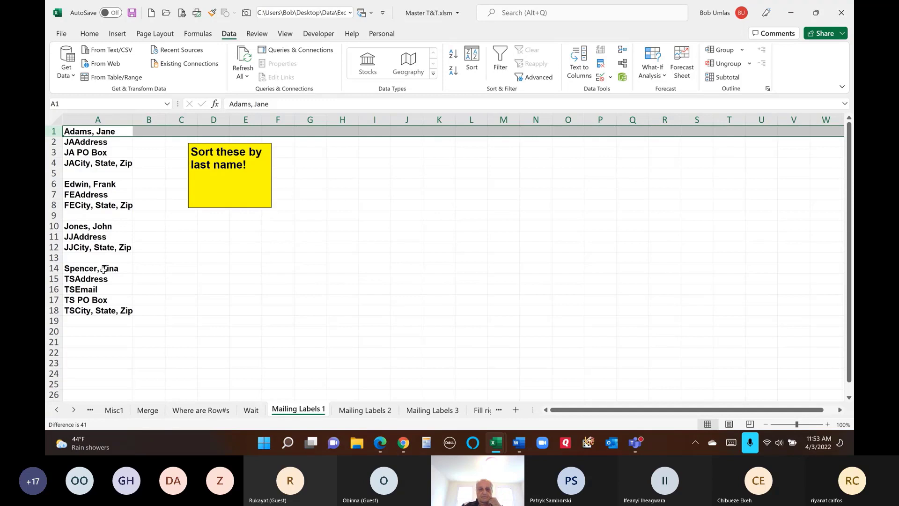
- On Mailing Labels 2, drag the yellow instruction note right toward columns J–L
{"action": "left_click", "coordinate": [365, 410]}
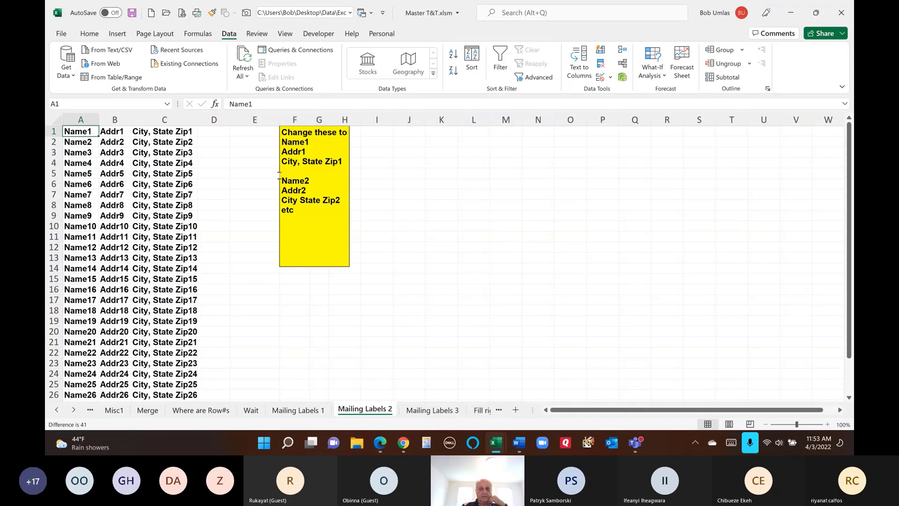
{"action": "left_click_drag", "start_coordinate": [279, 173], "coordinate": [457, 198]}
{"action": "left_click", "coordinate": [251, 133]}
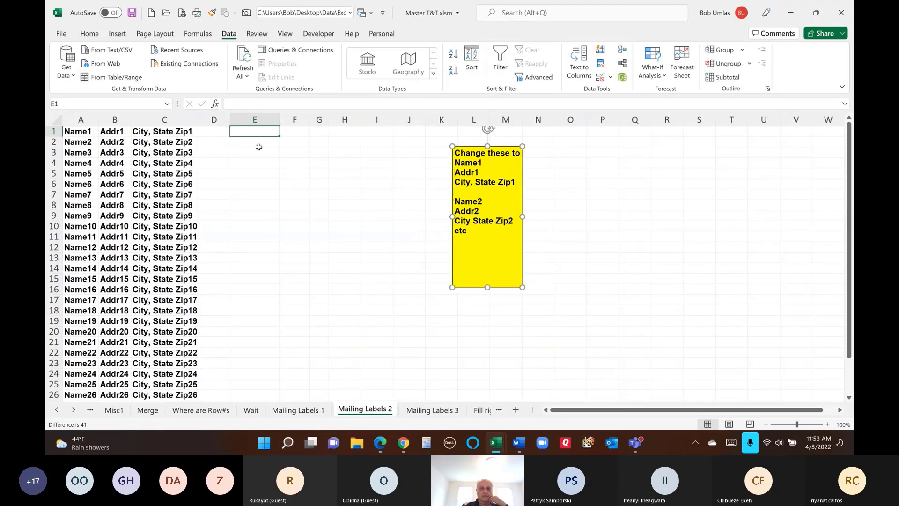
- Try =A1, =B1, =C1 in E1:E3 and fill down, then undo, leaving column E empty
{"action": "type", "text": "="}
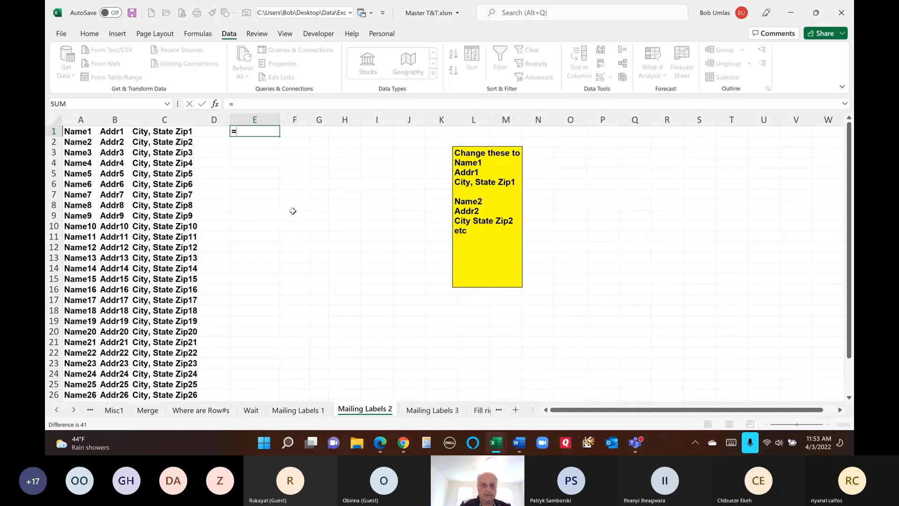
{"action": "type", "text": "a1"}
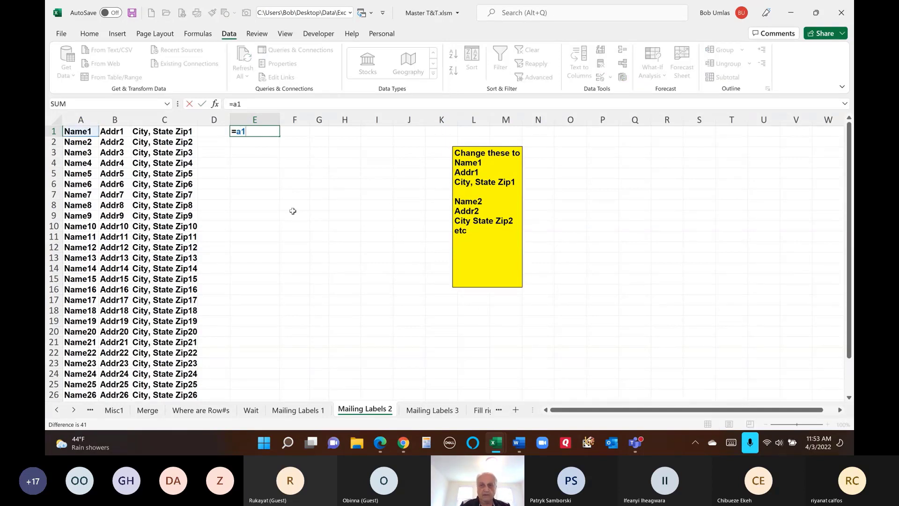
{"action": "key", "text": "Return"}
{"action": "type", "text": "="}
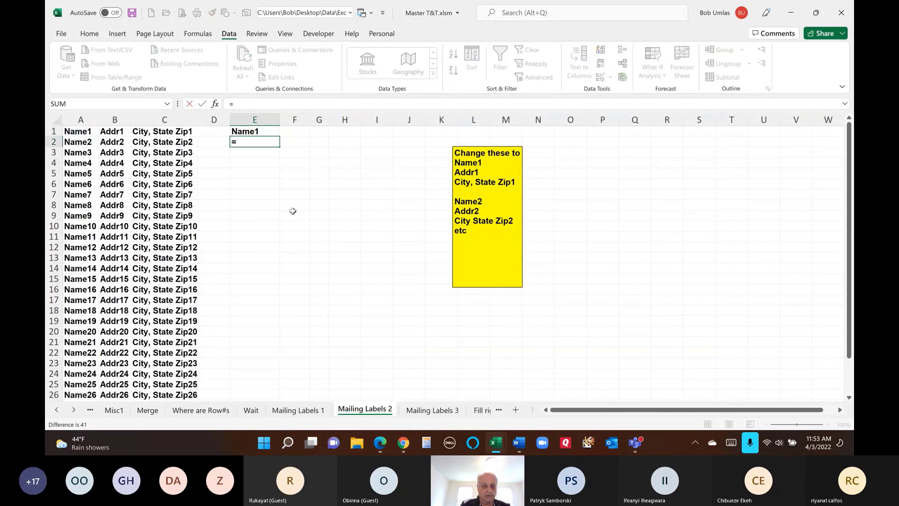
{"action": "type", "text": "b1"}
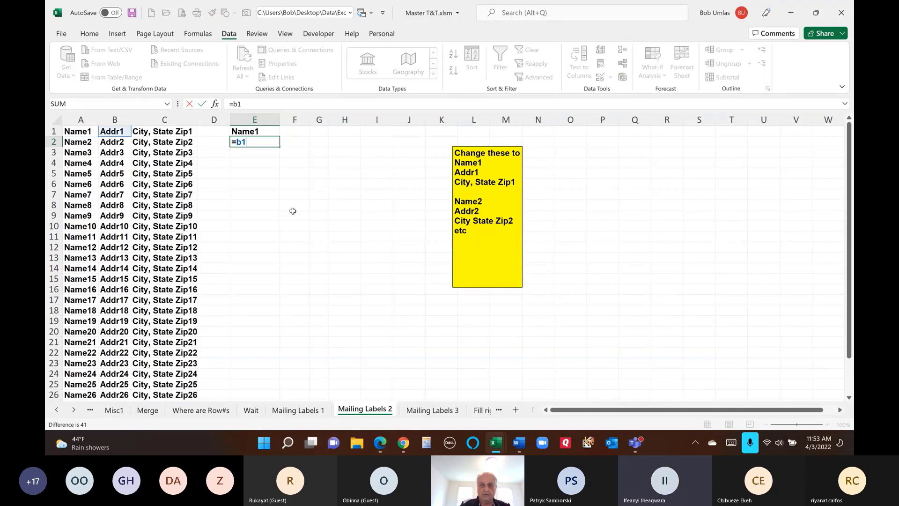
{"action": "key", "text": "Return"}
{"action": "type", "text": "-"}
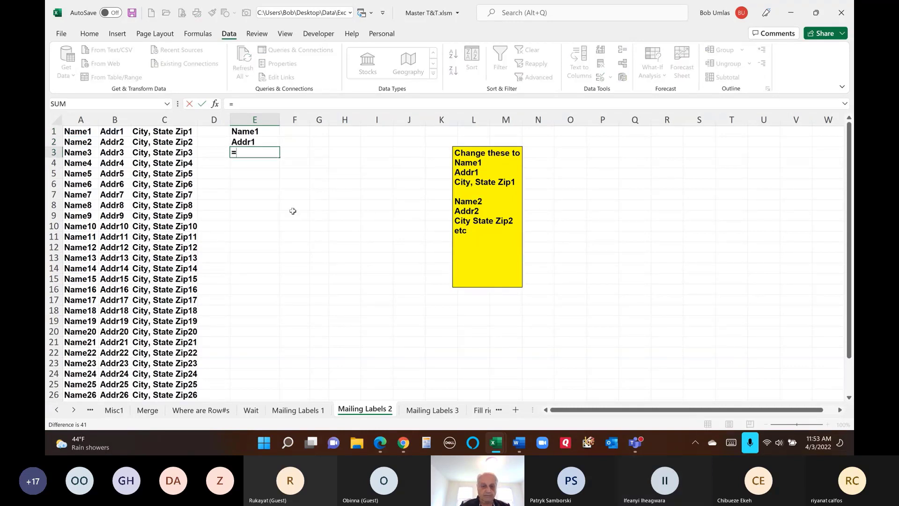
{"action": "type", "text": "c1"}
{"action": "key", "text": "Return"}
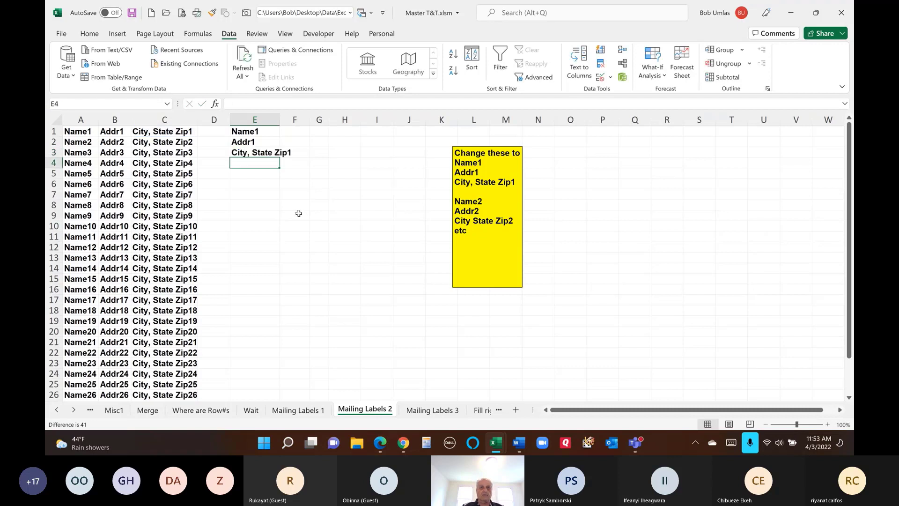
{"action": "left_click_drag", "start_coordinate": [265, 131], "coordinate": [290, 356]}
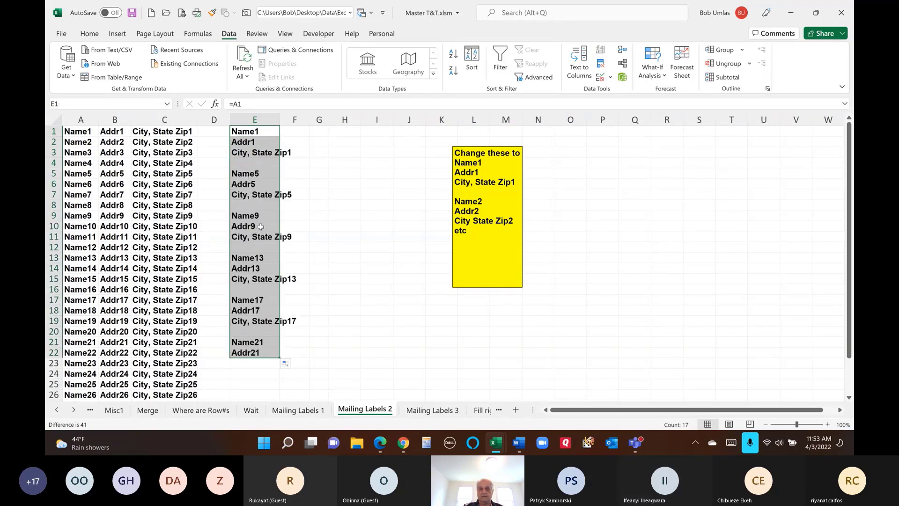
{"action": "left_click", "coordinate": [266, 131]}
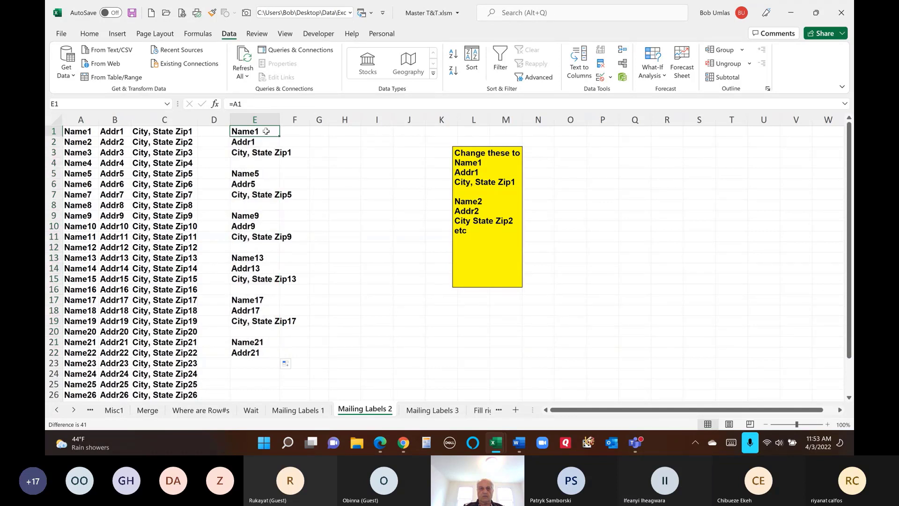
{"action": "left_click", "coordinate": [263, 172]}
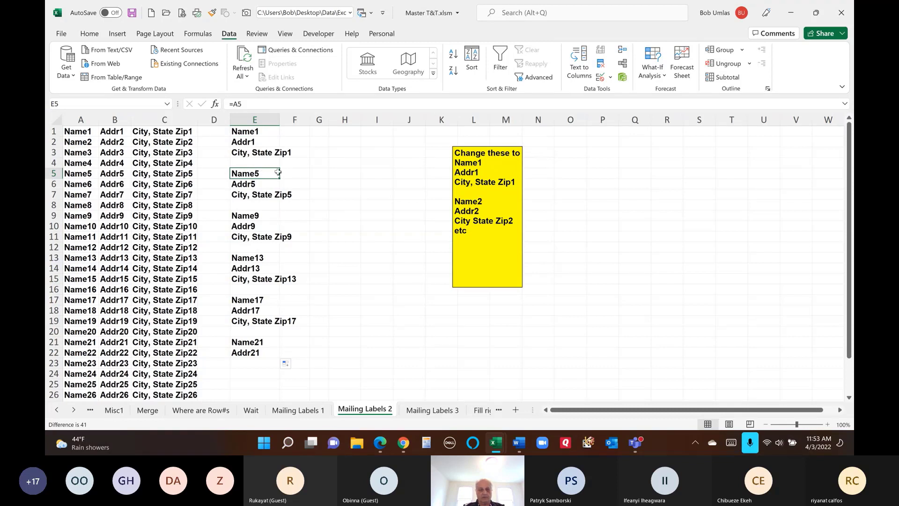
{"action": "key", "text": "ctrl+z"}
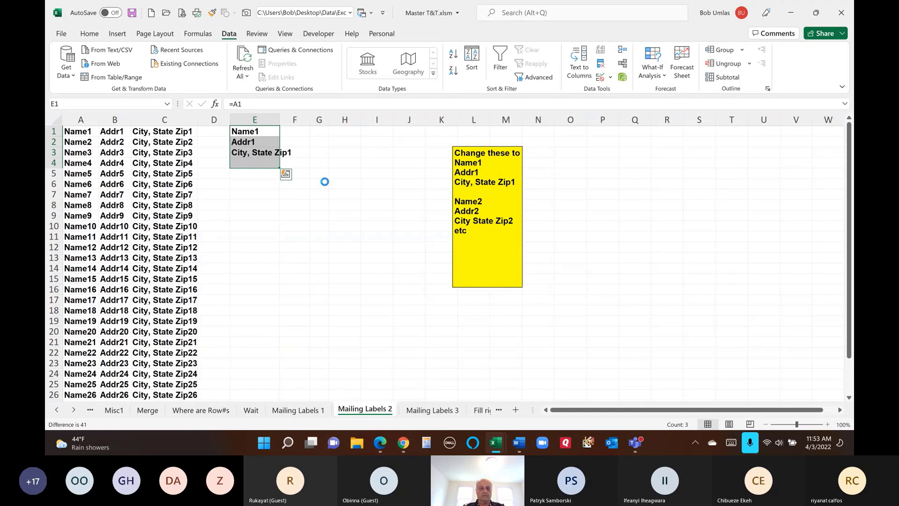
{"action": "key", "text": "ctrl+z"}
{"action": "key", "text": "ctrl+z"}
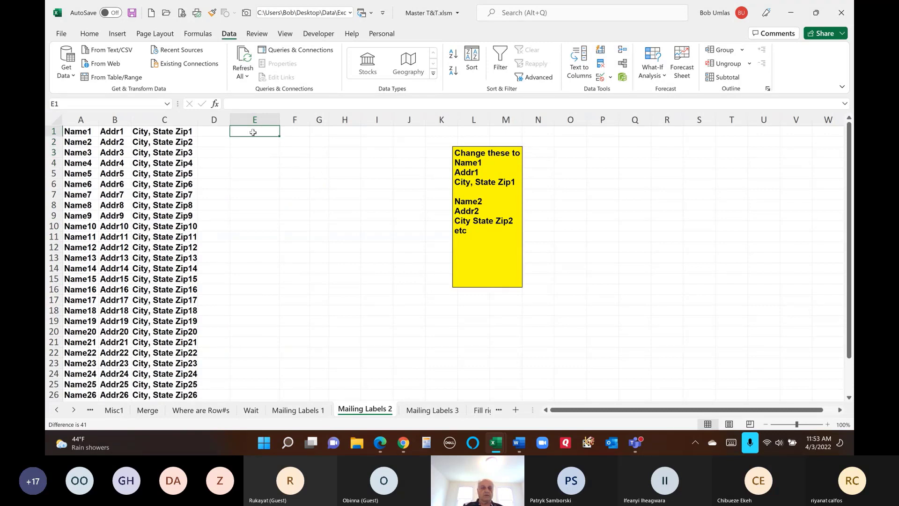
- Enter xa1, xb1, xc1 in E1:E3 and fill the pattern with blank rows down to xc6
{"action": "type", "text": "xa1"}
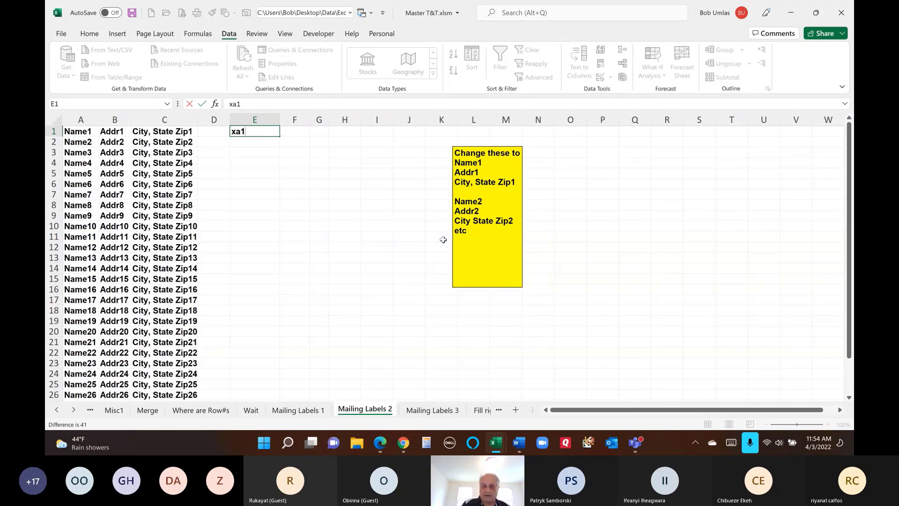
{"action": "key", "text": "Return"}
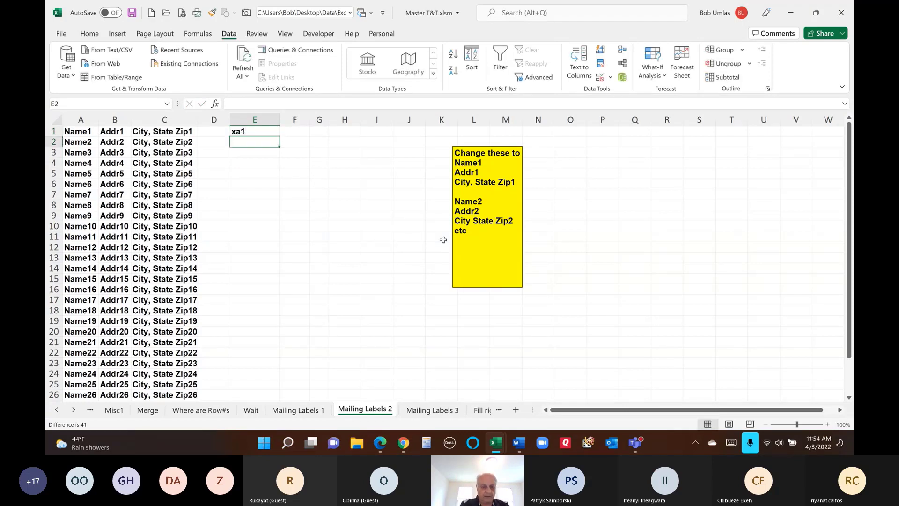
{"action": "type", "text": "xb1"}
{"action": "key", "text": "Return"}
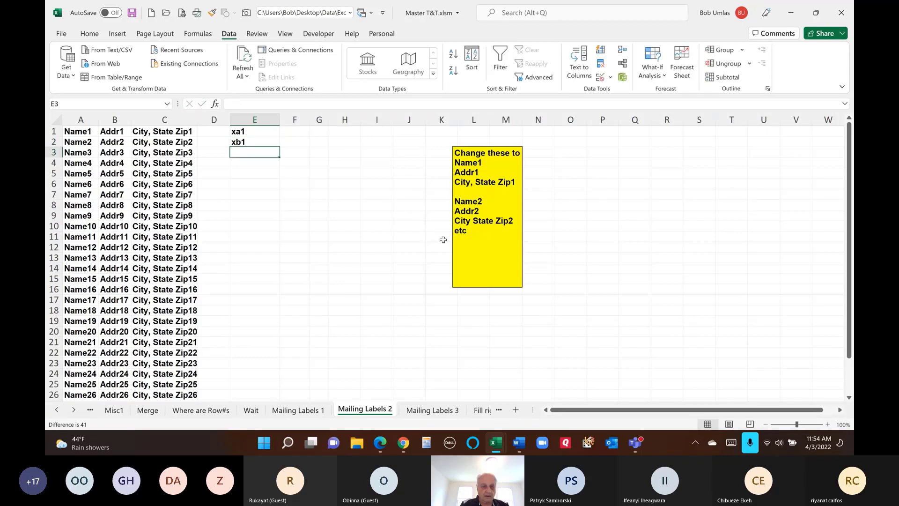
{"action": "type", "text": "xc1"}
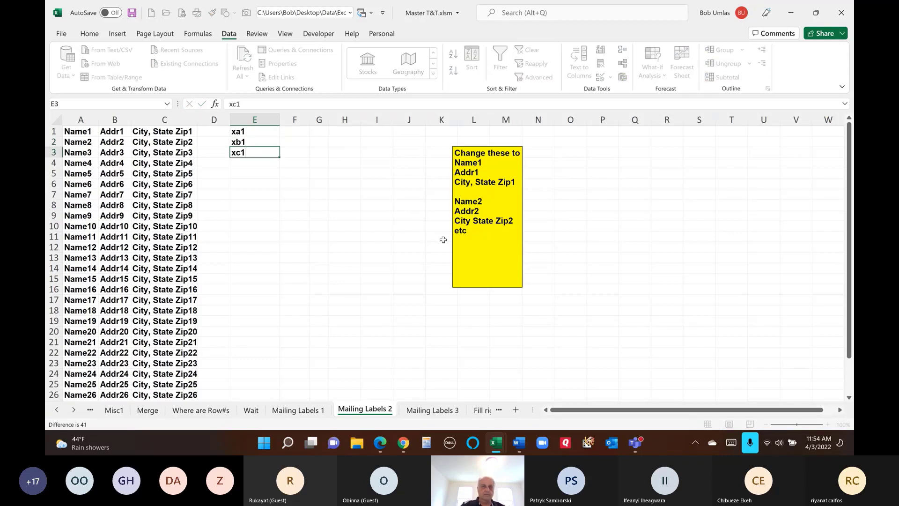
{"action": "key", "text": "Return"}
{"action": "left_click_drag", "start_coordinate": [258, 132], "coordinate": [257, 162]}
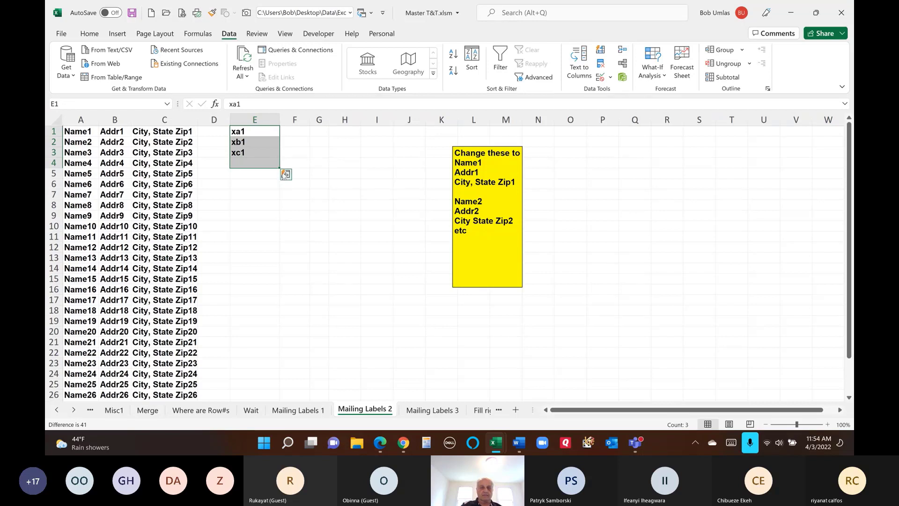
{"action": "left_click_drag", "start_coordinate": [279, 170], "coordinate": [281, 389]}
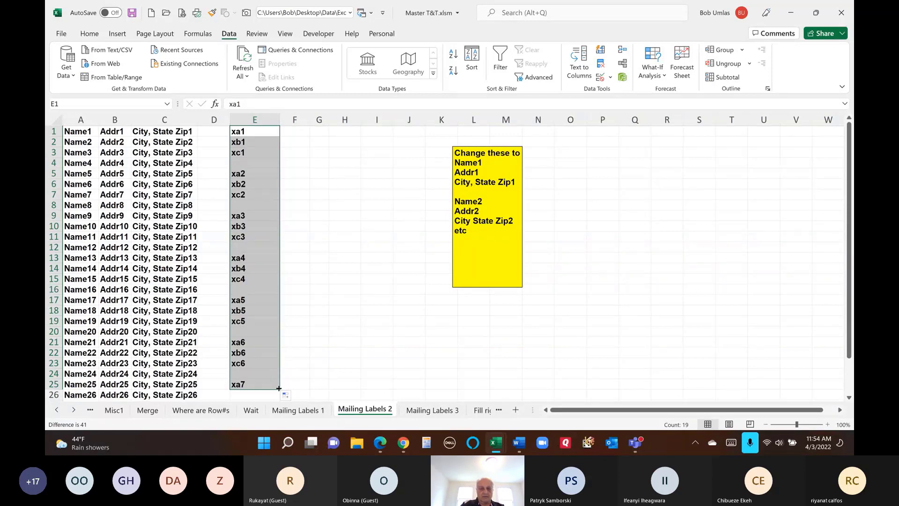
{"action": "left_click_drag", "start_coordinate": [279, 388], "coordinate": [279, 375]}
- Dismiss the Quick Analysis suggestions and select column E
{"action": "key", "text": "ctrl+q"}
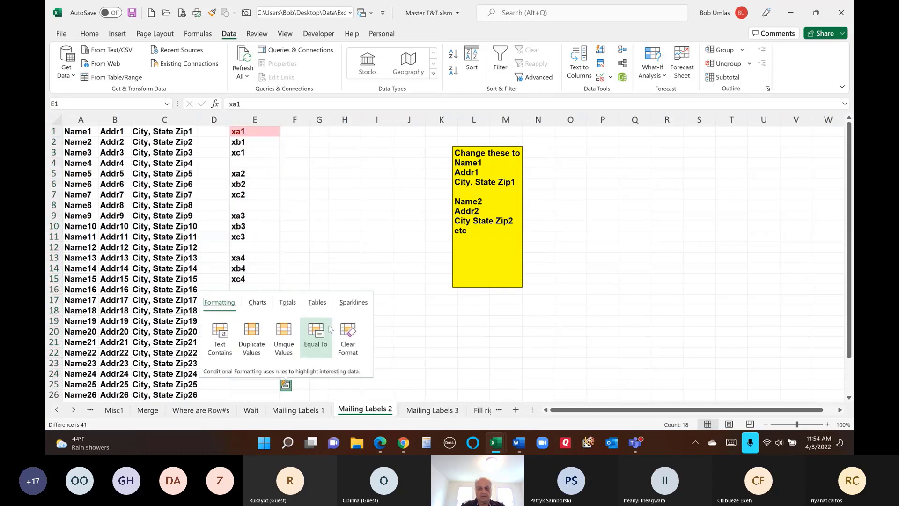
{"action": "left_click", "coordinate": [373, 238]}
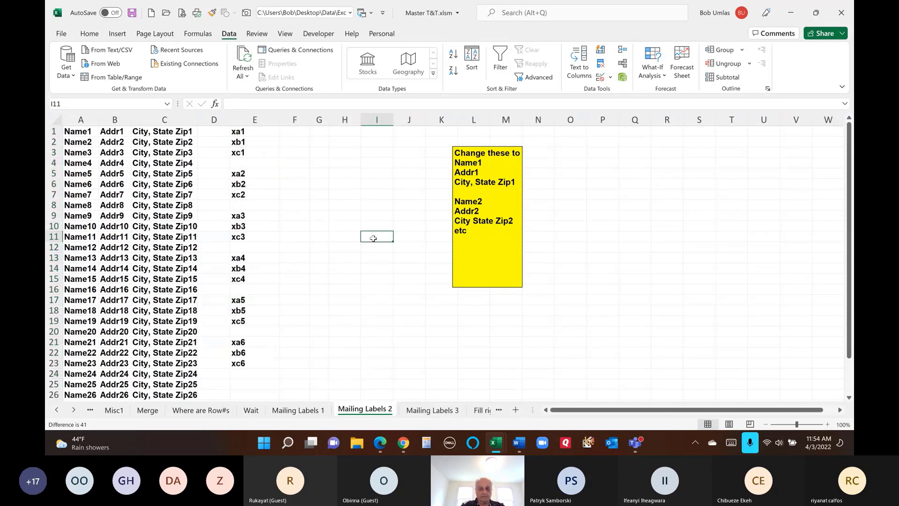
{"action": "left_click", "coordinate": [212, 117]}
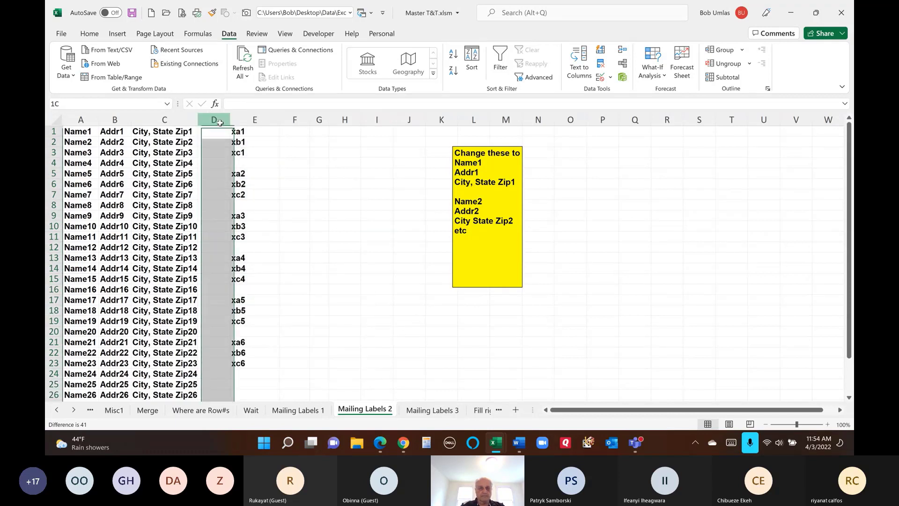
{"action": "left_click", "coordinate": [246, 116]}
- Replace every x with = in column E, turning the 18 placeholders into Name/Addr/City formulas
{"action": "key", "text": "ctrl+h"}
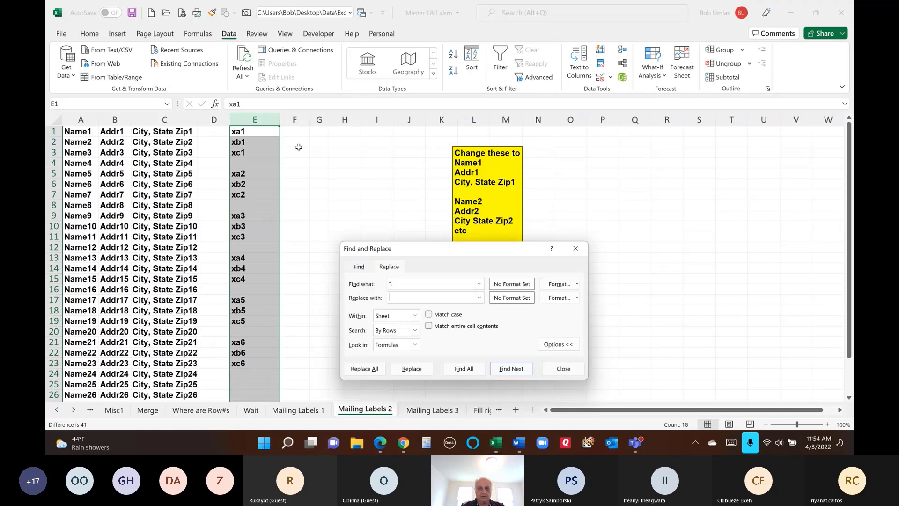
{"action": "type", "text": "x"}
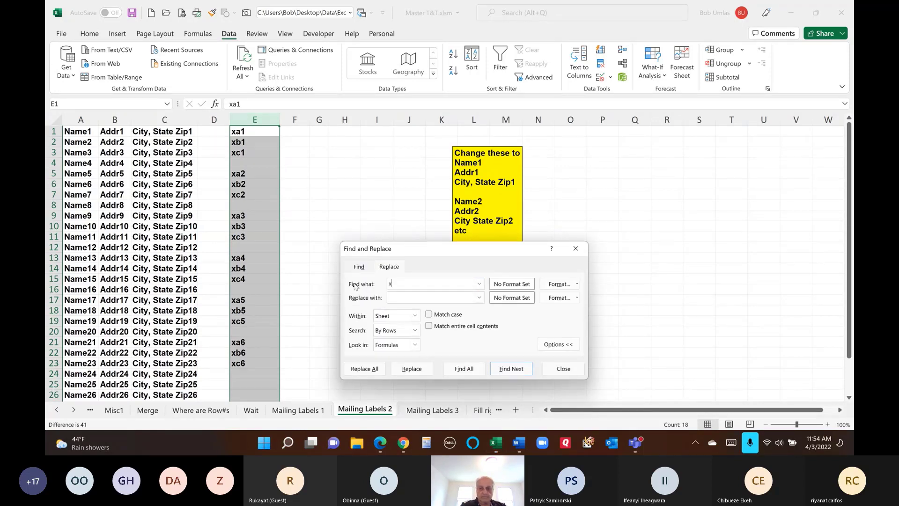
{"action": "key", "text": "Tab"}
{"action": "type", "text": "="}
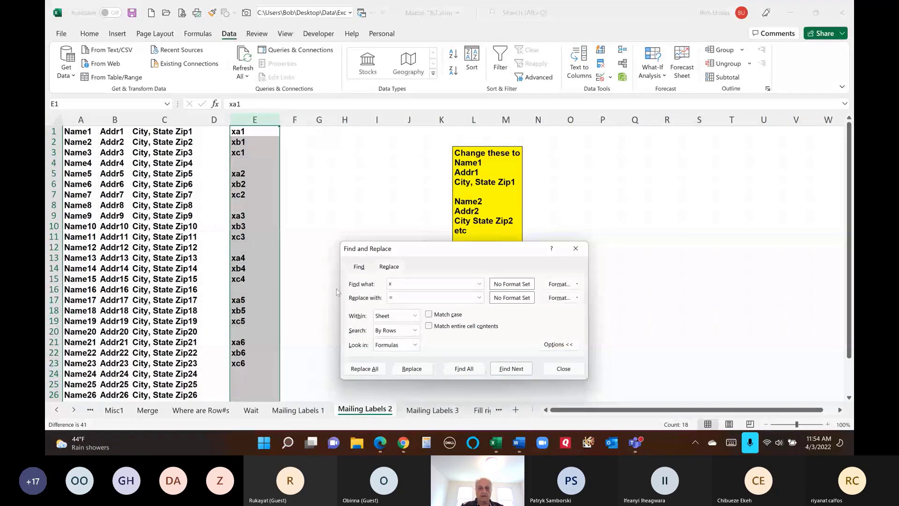
{"action": "left_click", "coordinate": [368, 369]}
{"action": "left_click", "coordinate": [452, 250]}
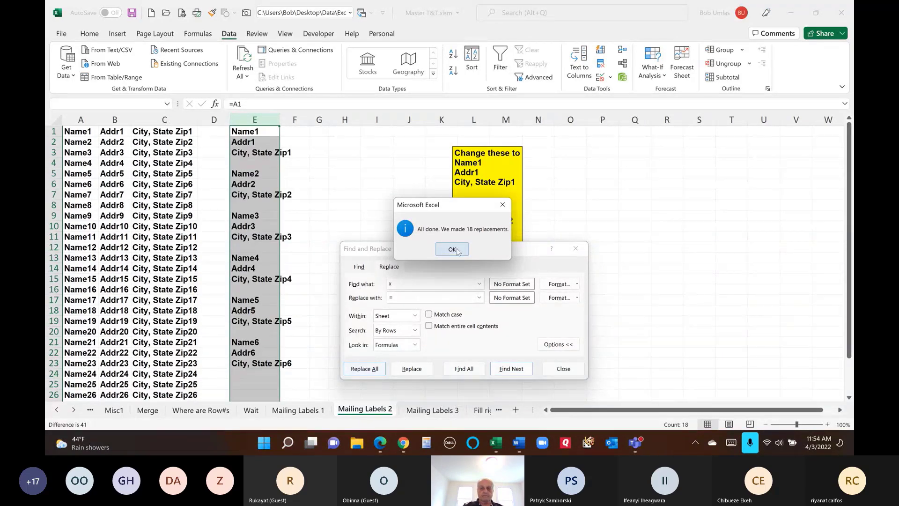
{"action": "left_click", "coordinate": [564, 369]}
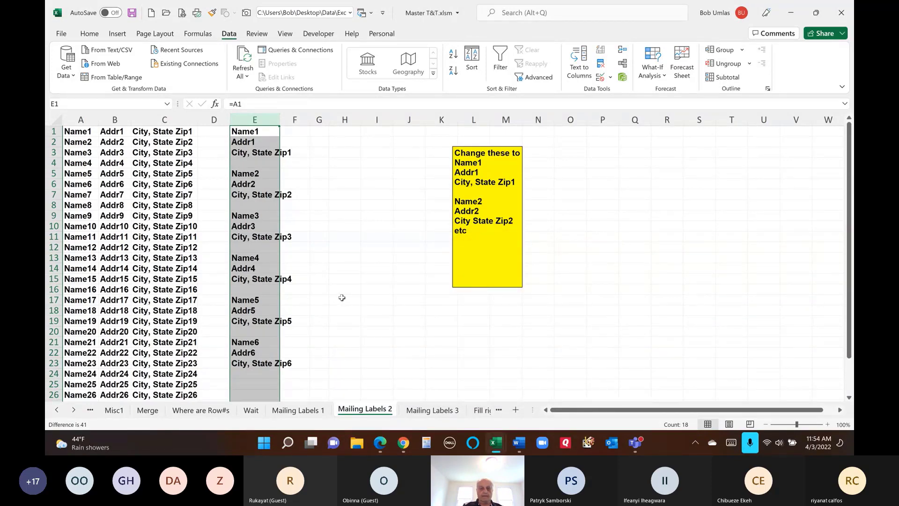
{"action": "scroll", "coordinate": [342, 297], "scroll_direction": "down", "scroll_amount": 3}
{"action": "scroll", "coordinate": [331, 300], "scroll_direction": "up", "scroll_amount": 3}
{"action": "left_click", "coordinate": [432, 410]}
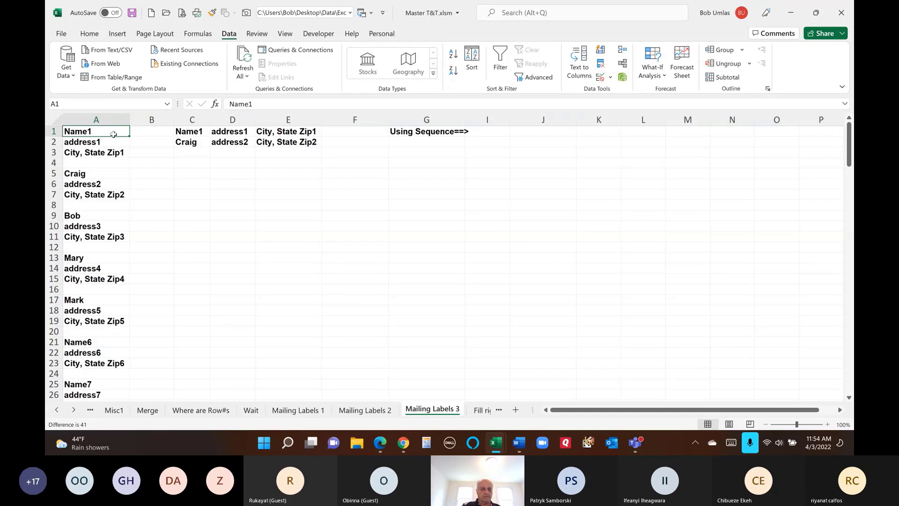
{"action": "left_click", "coordinate": [186, 130]}
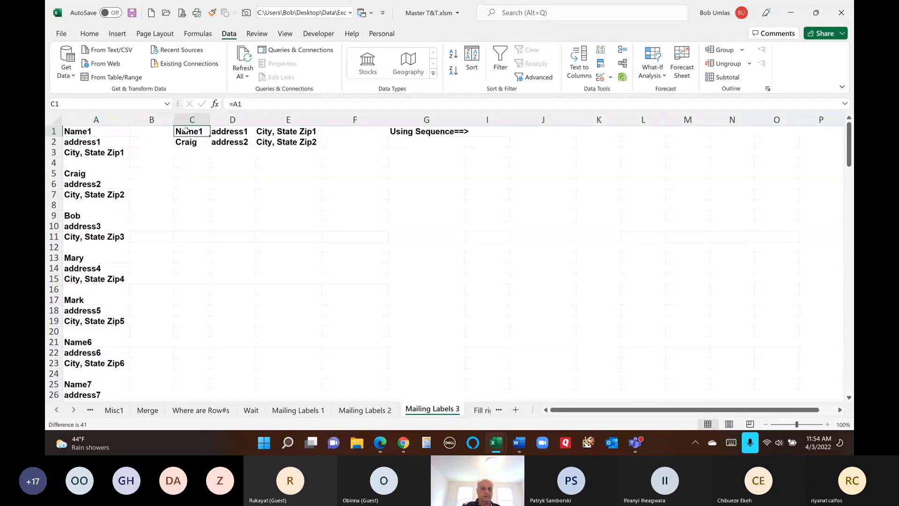
{"action": "left_click", "coordinate": [241, 133]}
{"action": "left_click", "coordinate": [285, 132]}
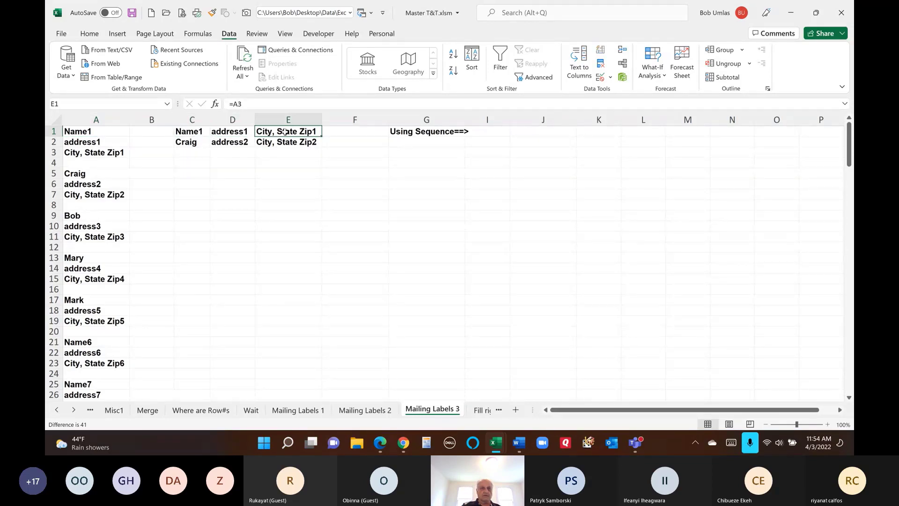
{"action": "left_click", "coordinate": [193, 144]}
{"action": "left_click", "coordinate": [239, 143]}
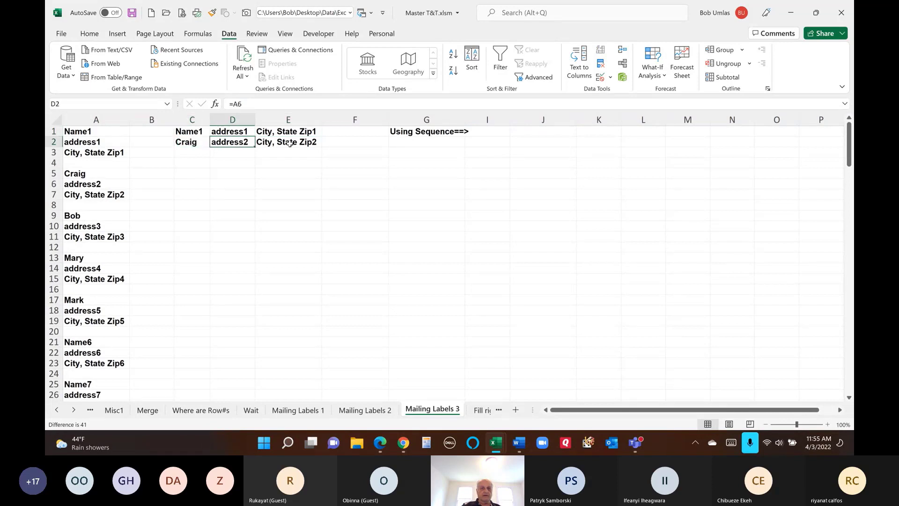
{"action": "left_click", "coordinate": [290, 143]}
{"action": "left_click_drag", "start_coordinate": [189, 131], "coordinate": [285, 140]}
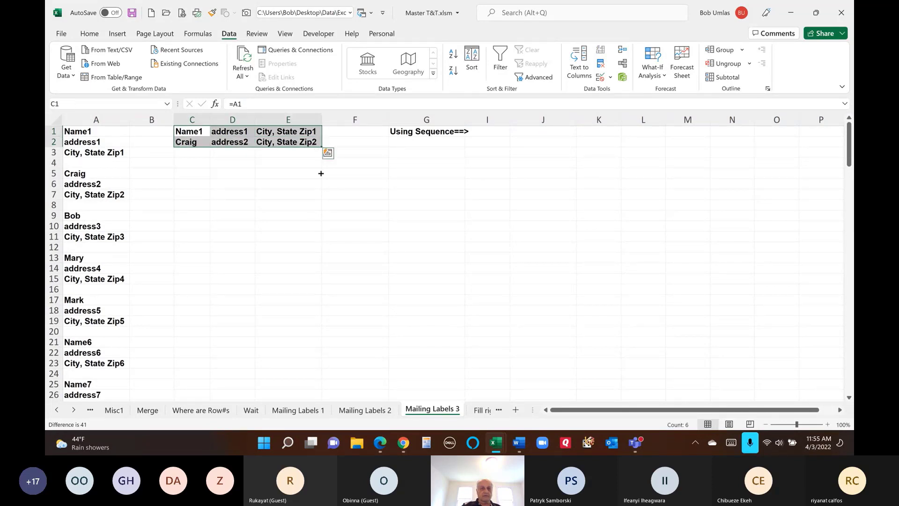
{"action": "left_click_drag", "start_coordinate": [321, 174], "coordinate": [323, 219]}
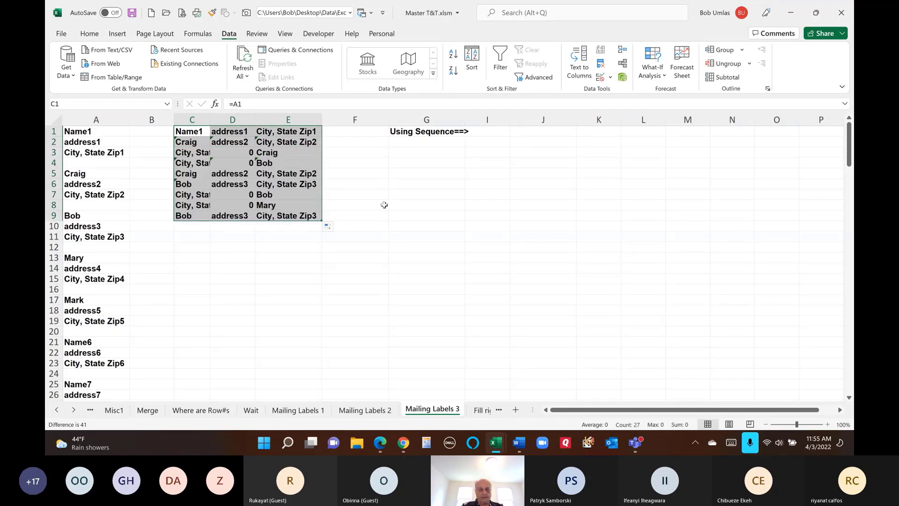
{"action": "key", "text": "ctrl+z"}
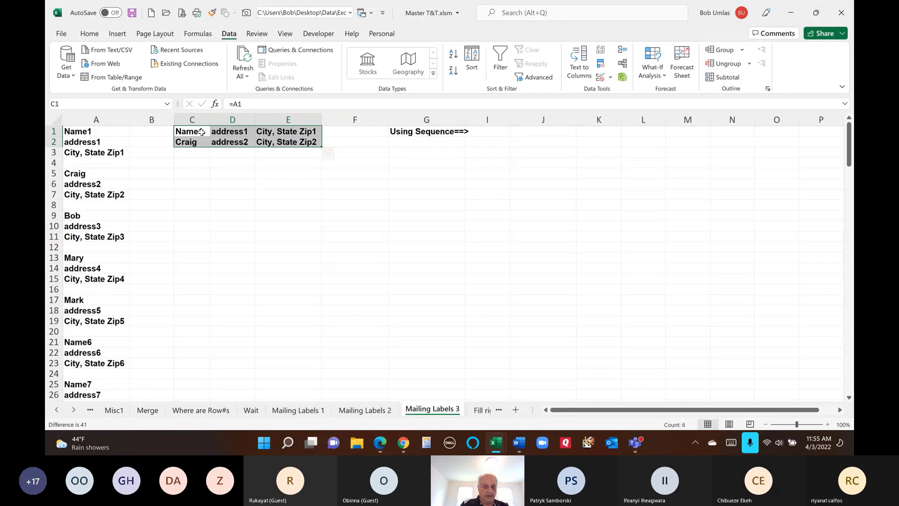
- Type placeholders xa1, xa2, xa3, xa5, xa6, xa7 into C1:E2 and fill them down to row 23
{"action": "type", "text": "xa1"}
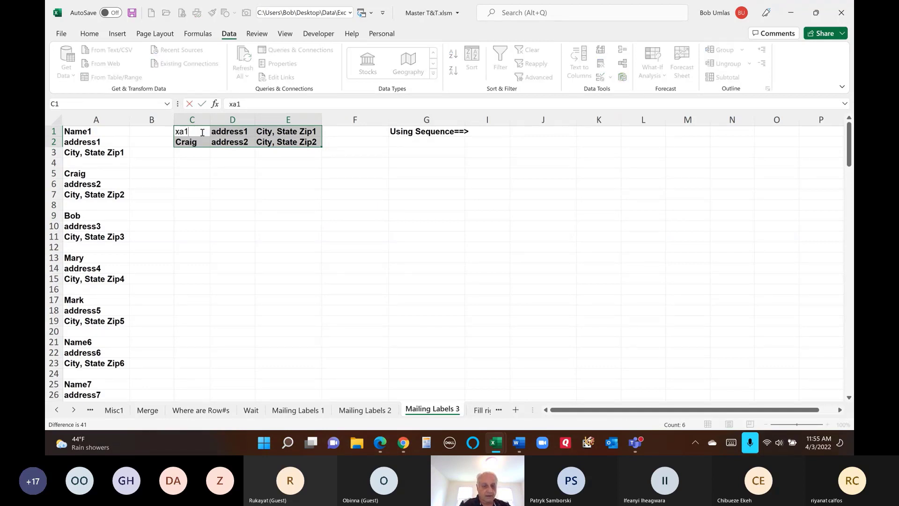
{"action": "key", "text": "Tab"}
{"action": "type", "text": "xa2"}
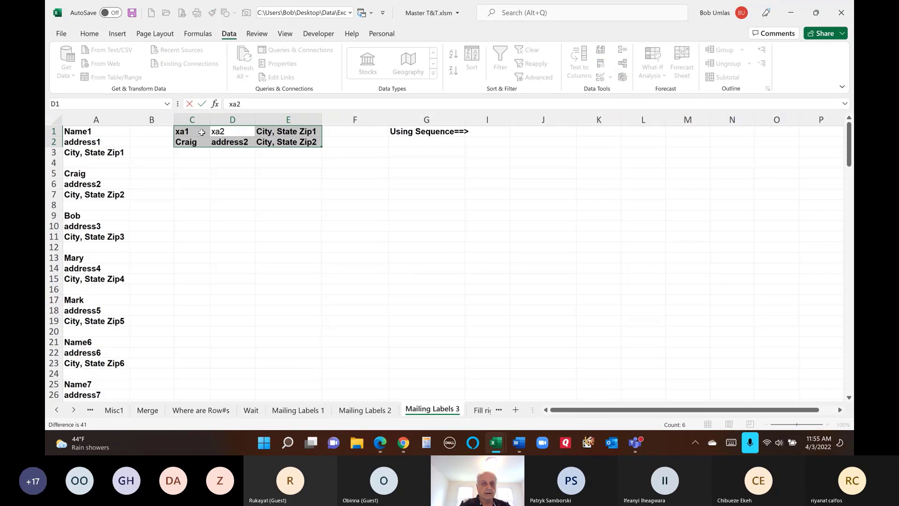
{"action": "key", "text": "Tab"}
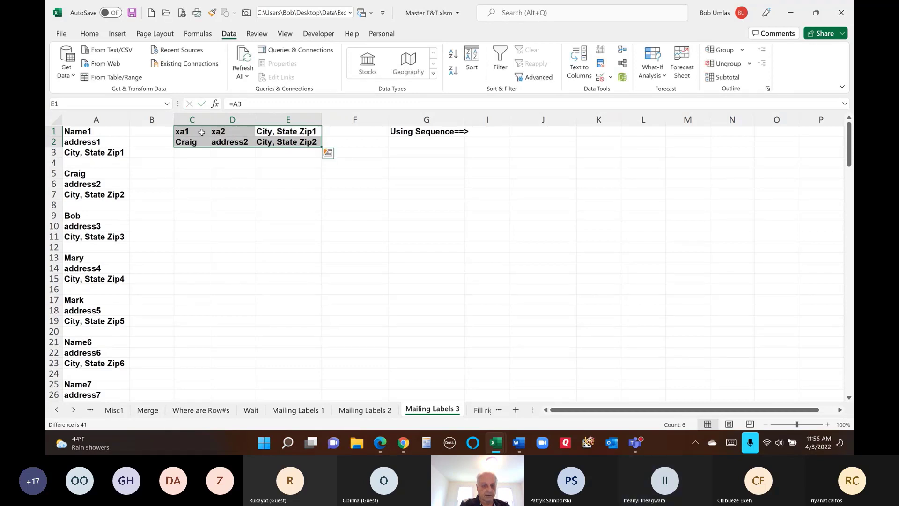
{"action": "type", "text": "xa3"}
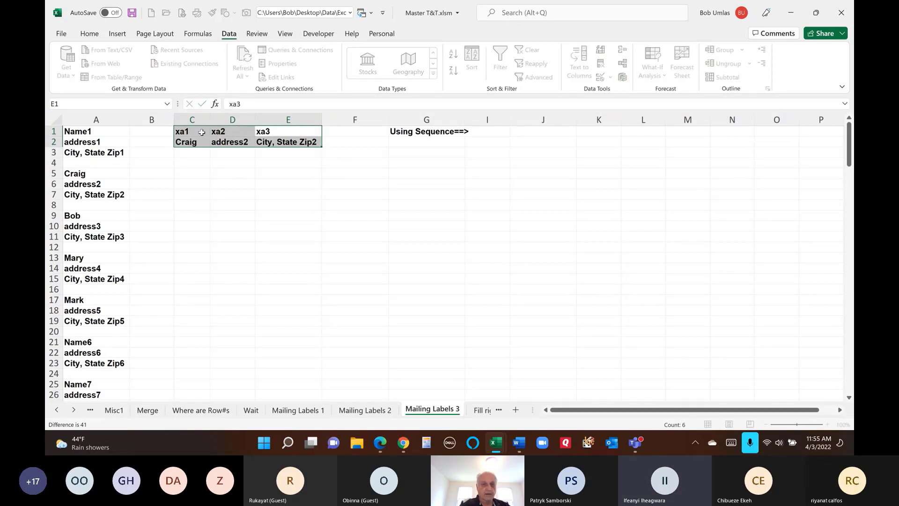
{"action": "key", "text": "Tab"}
{"action": "type", "text": "xa1"}
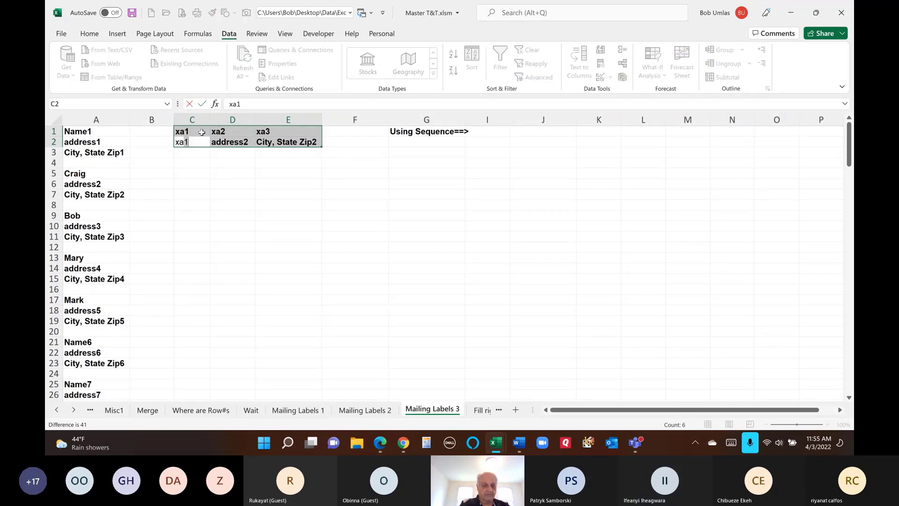
{"action": "key", "text": "Tab"}
{"action": "type", "text": "xa6"}
{"action": "key", "text": "Tab"}
{"action": "type", "text": "xa7"}
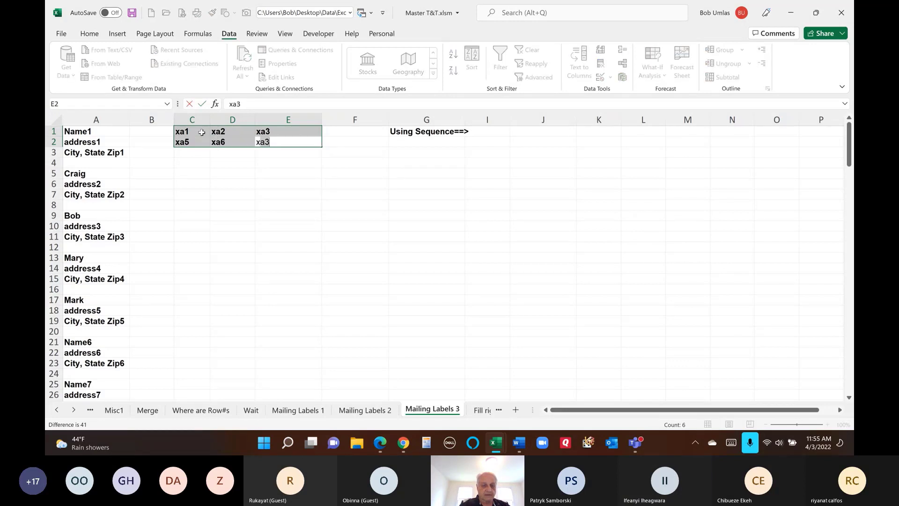
{"action": "key", "text": "Tab"}
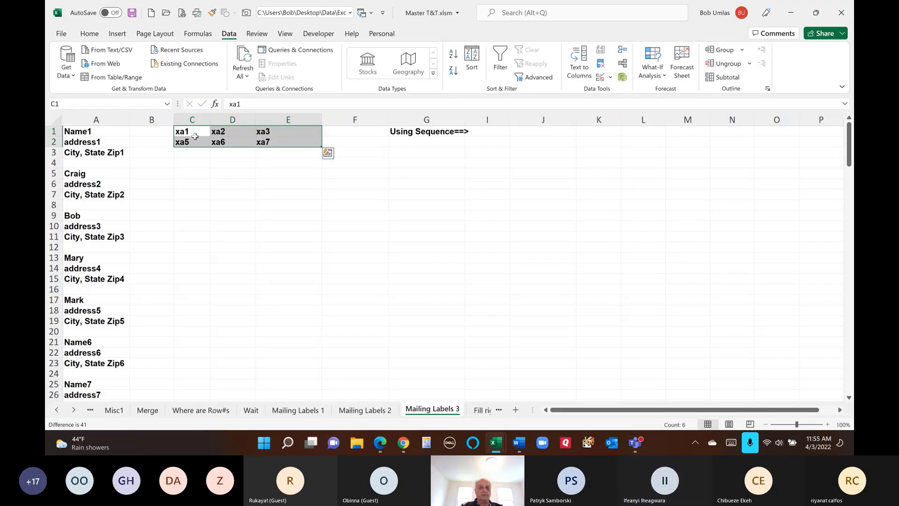
{"action": "left_click_drag", "start_coordinate": [194, 131], "coordinate": [337, 368]}
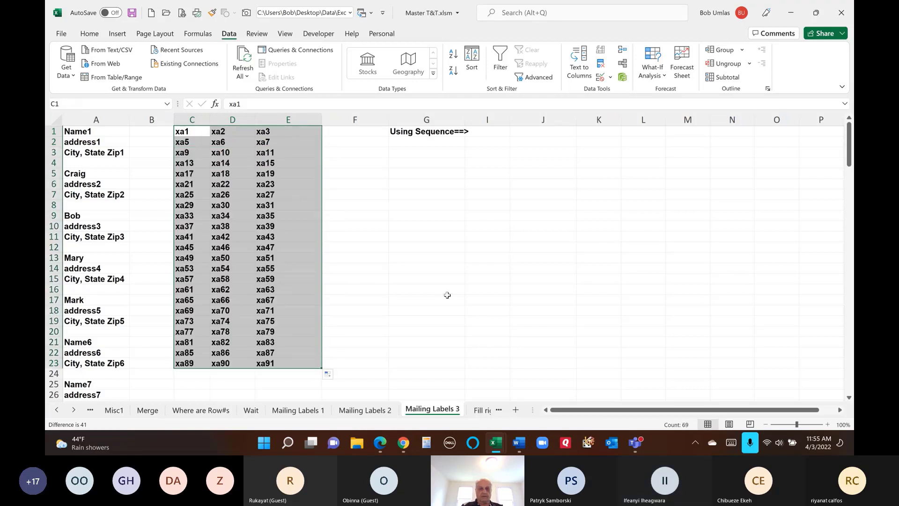
- Replace x with = across C1:E23, creating 69 formulas listing all 23 labels
{"action": "key", "text": "ctrl+h"}
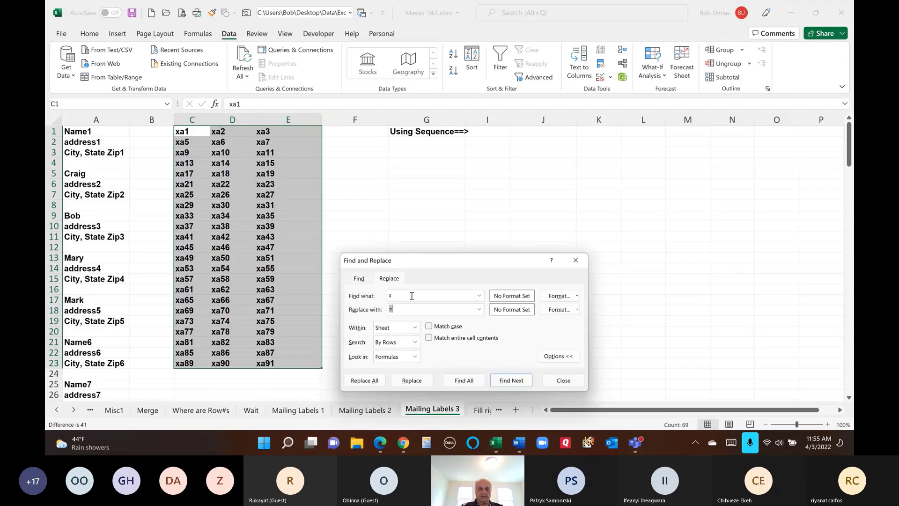
{"action": "left_click", "coordinate": [365, 381]}
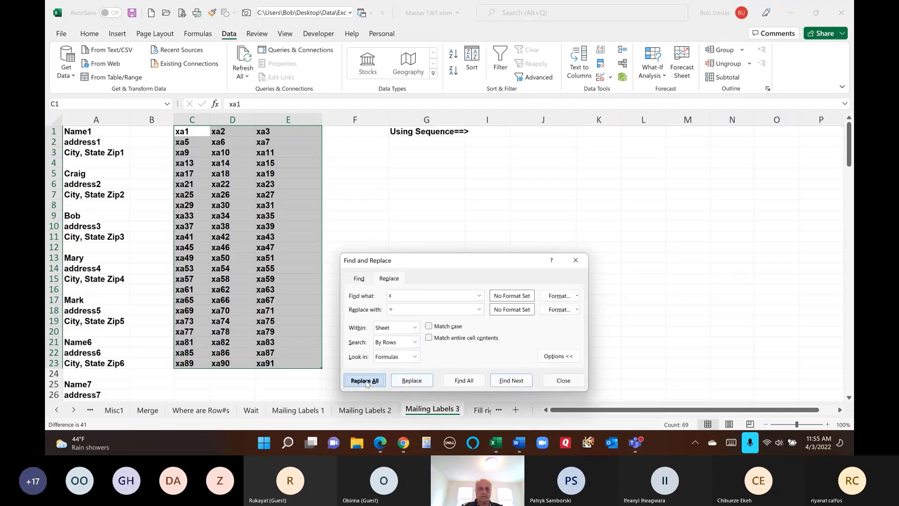
{"action": "left_click", "coordinate": [451, 253]}
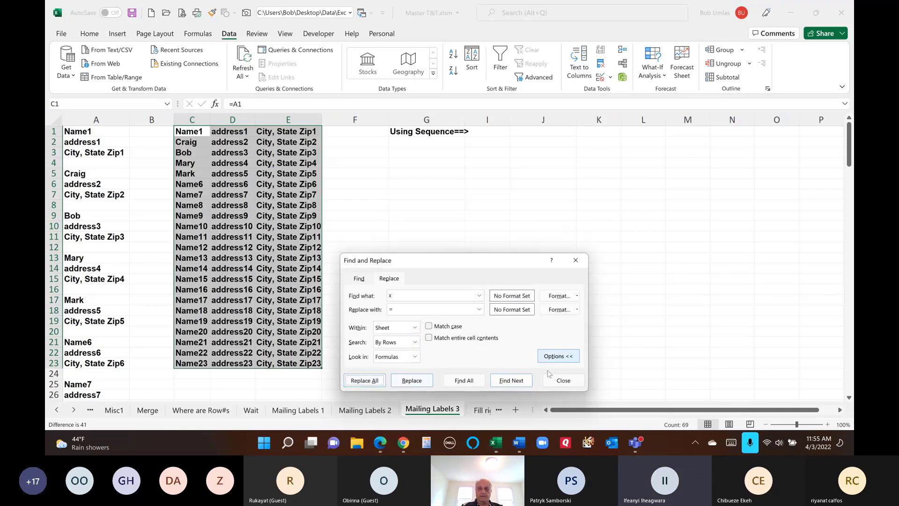
{"action": "left_click", "coordinate": [559, 385]}
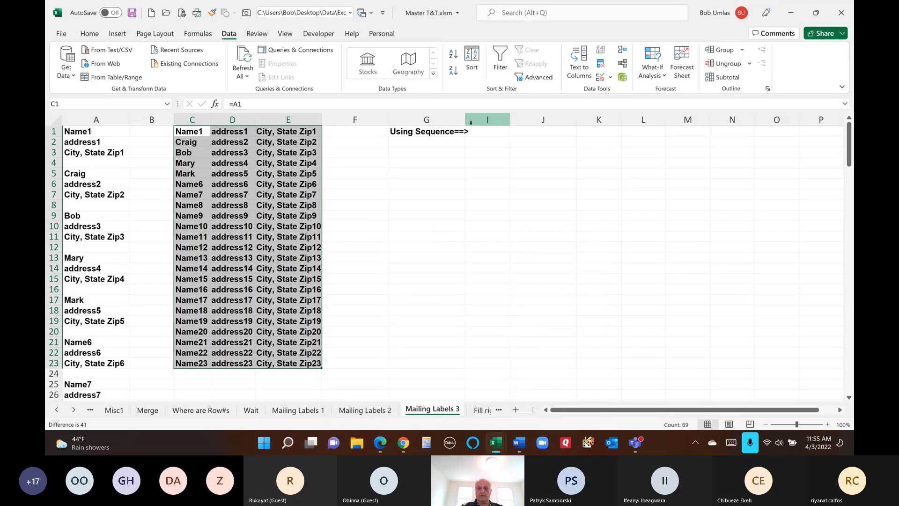
- Unhide column H by selecting the surrounding columns and choosing Unhide
{"action": "left_click_drag", "start_coordinate": [487, 120], "coordinate": [427, 120]}
{"action": "right_click", "coordinate": [496, 122]}
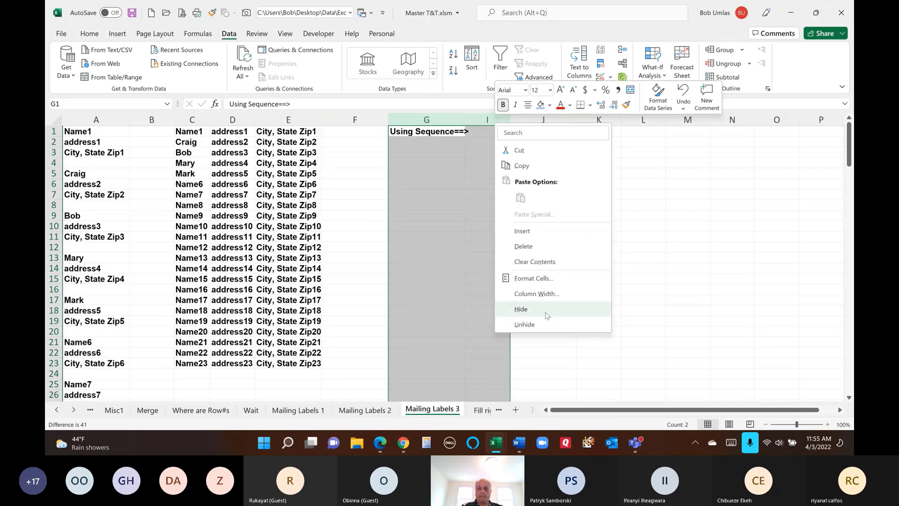
{"action": "left_click", "coordinate": [528, 324]}
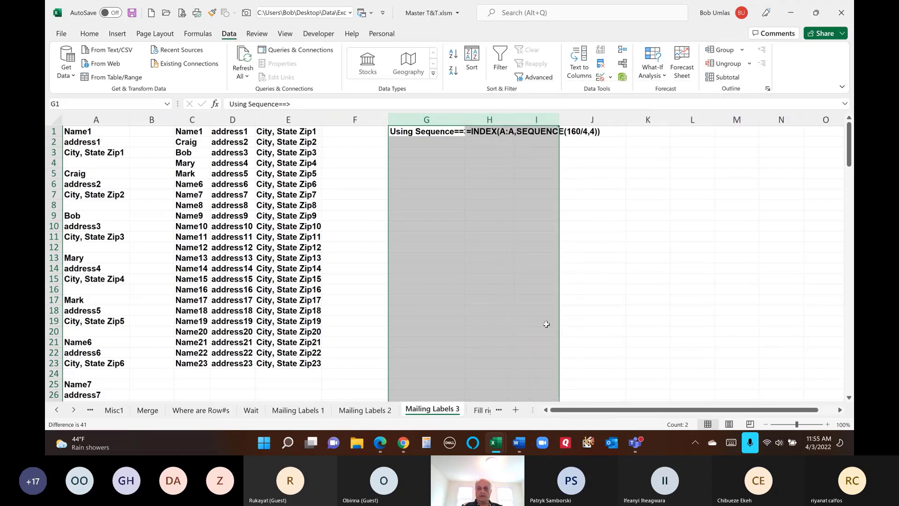
- Delete H1's leading apostrophe so INDEX/SEQUENCE spills labels into H–J, then switch to Teams
{"action": "left_click", "coordinate": [495, 131]}
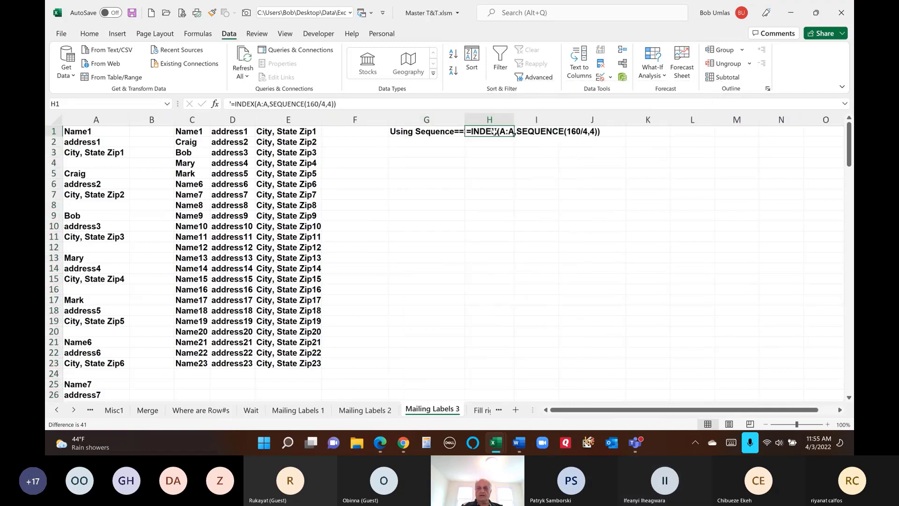
{"action": "left_click", "coordinate": [96, 120]}
{"action": "left_click", "coordinate": [487, 136]}
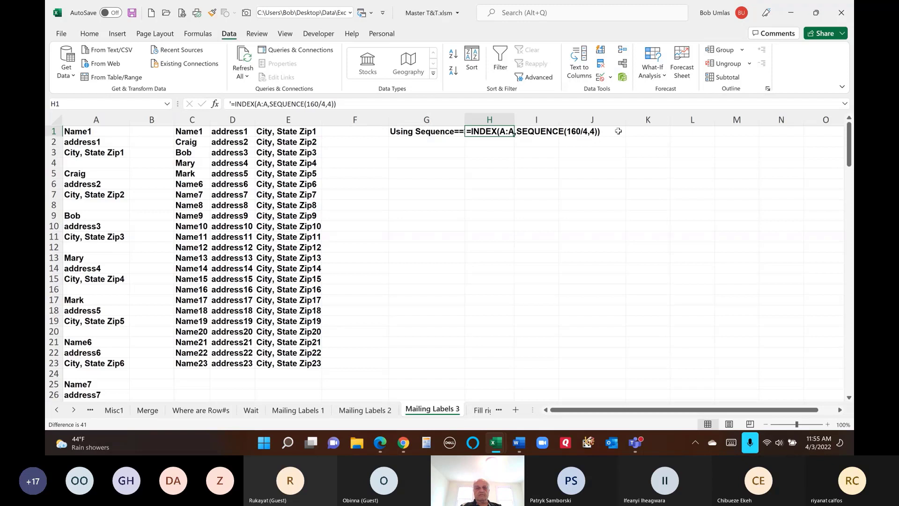
{"action": "left_click", "coordinate": [230, 103]}
{"action": "key", "text": "Delete"}
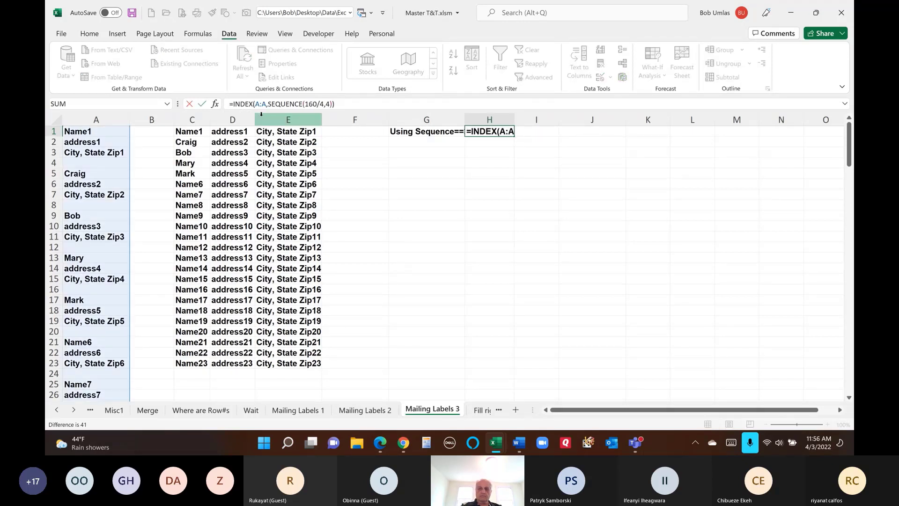
{"action": "key", "text": "Return"}
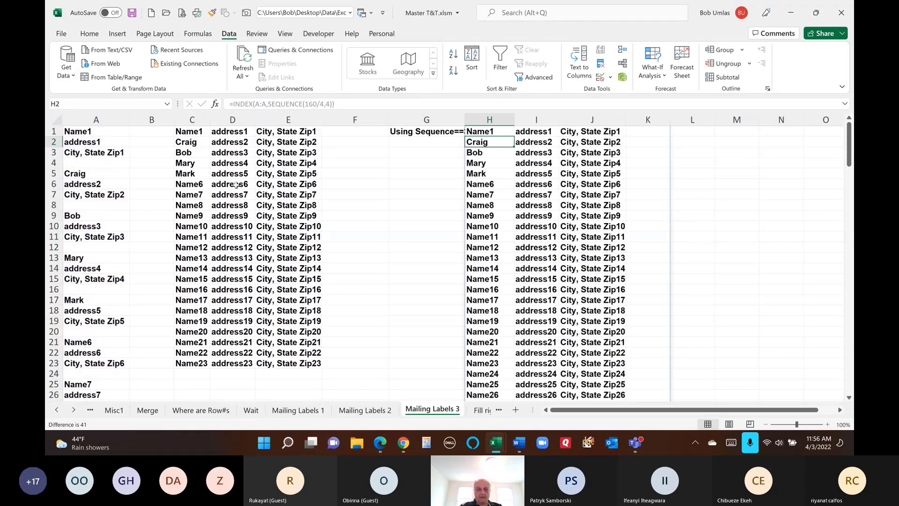
{"action": "scroll", "coordinate": [280, 242], "scroll_direction": "down", "scroll_amount": 3}
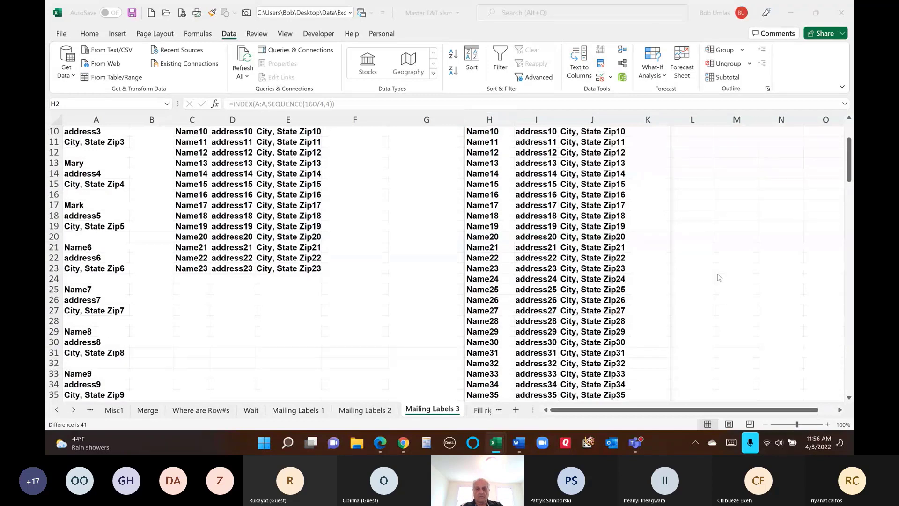
{"action": "key", "text": "alt+Tab"}
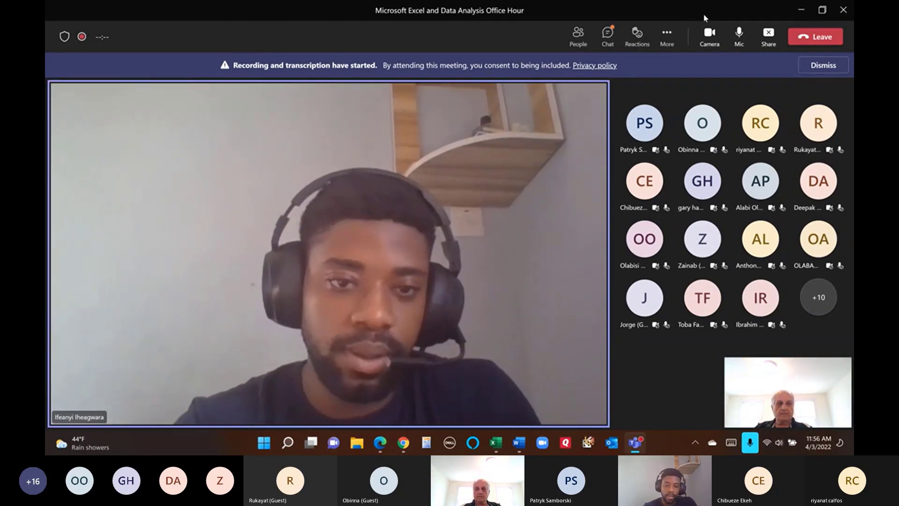
{"action": "left_click", "coordinate": [609, 33]}
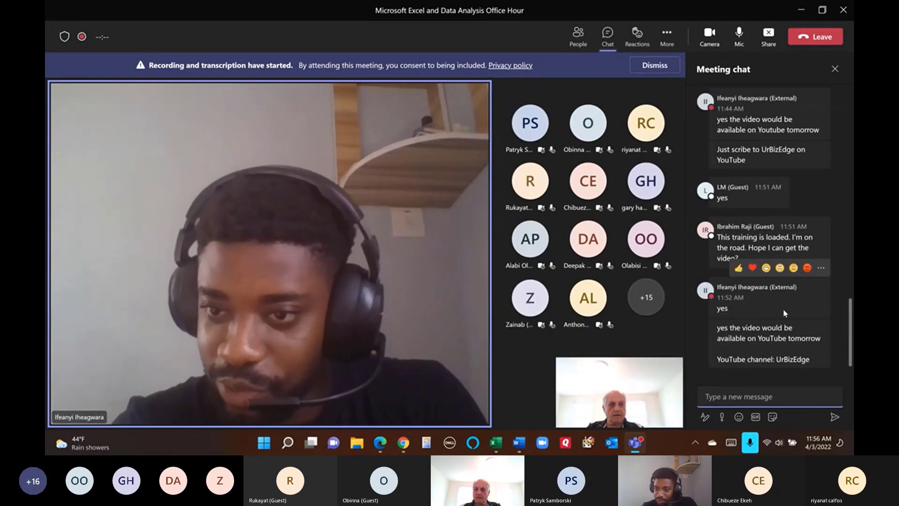
{"action": "mouse_move", "coordinate": [804, 271]}
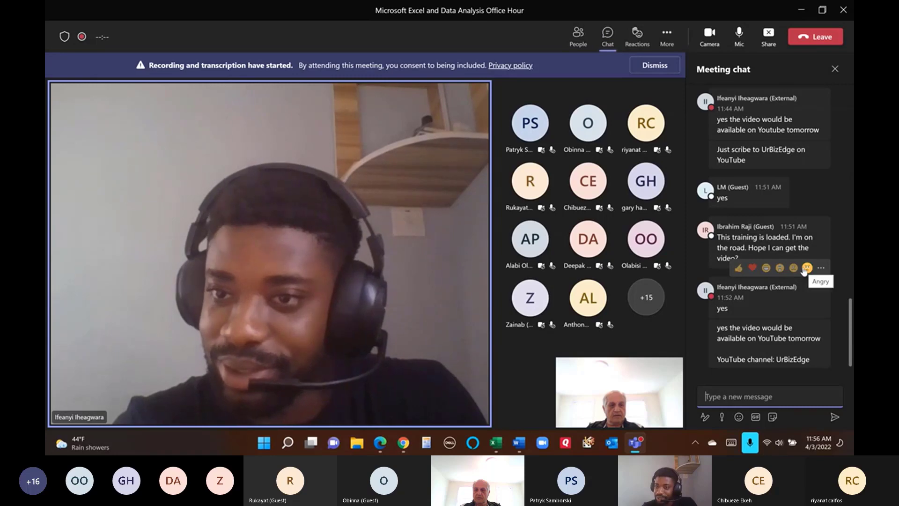
{"action": "scroll", "coordinate": [804, 271], "scroll_direction": "up", "scroll_amount": 3}
{"action": "scroll", "coordinate": [804, 271], "scroll_direction": "up", "scroll_amount": 3}
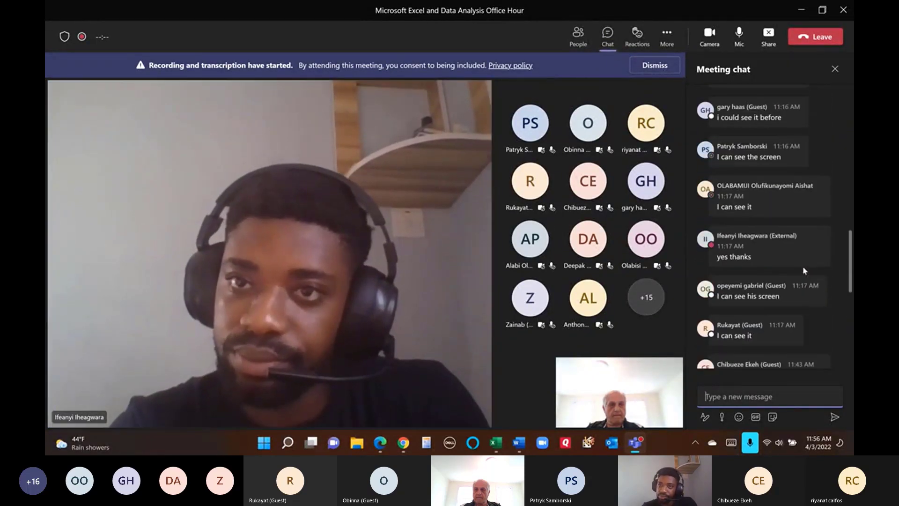
{"action": "scroll", "coordinate": [804, 270], "scroll_direction": "up", "scroll_amount": 5}
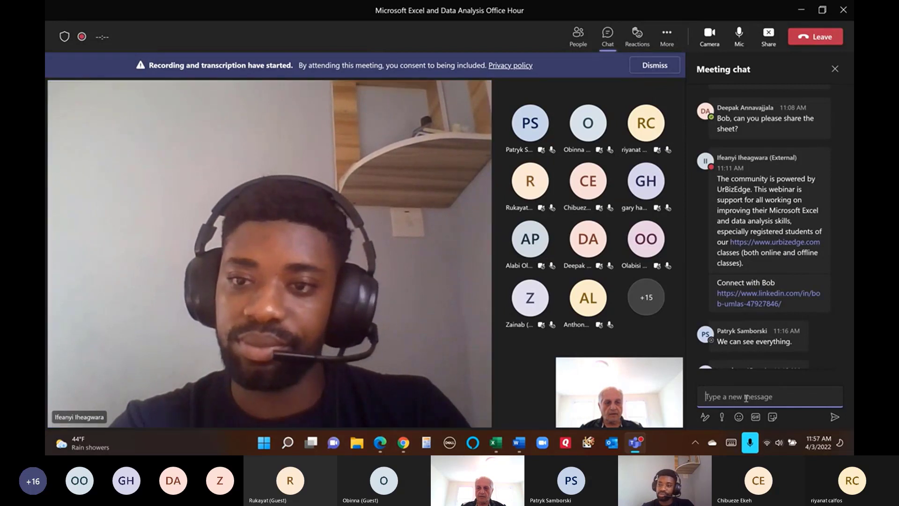
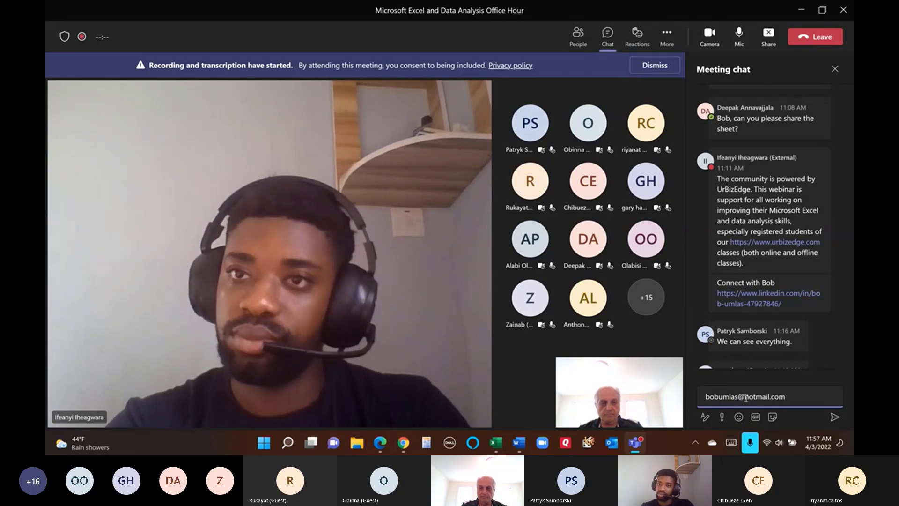
- Send the presenter's e-mail address as a message in the Teams meeting chat
{"action": "key", "text": "Return"}
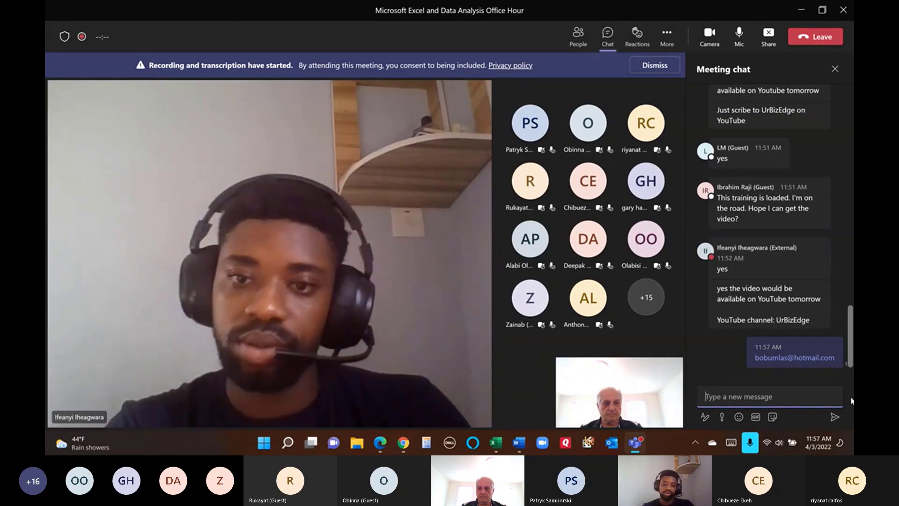
{"action": "scroll", "coordinate": [851, 328], "scroll_direction": "up", "scroll_amount": 1}
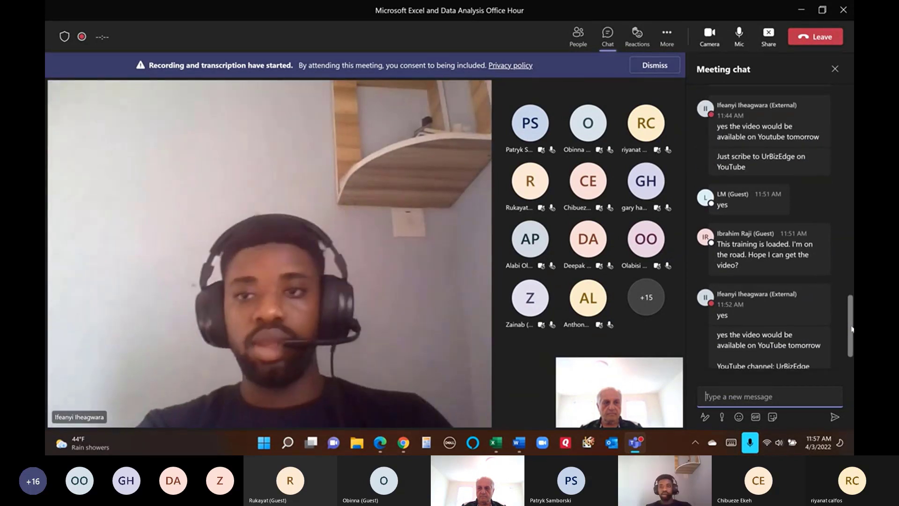
{"action": "left_click_drag", "start_coordinate": [851, 328], "coordinate": [852, 120]}
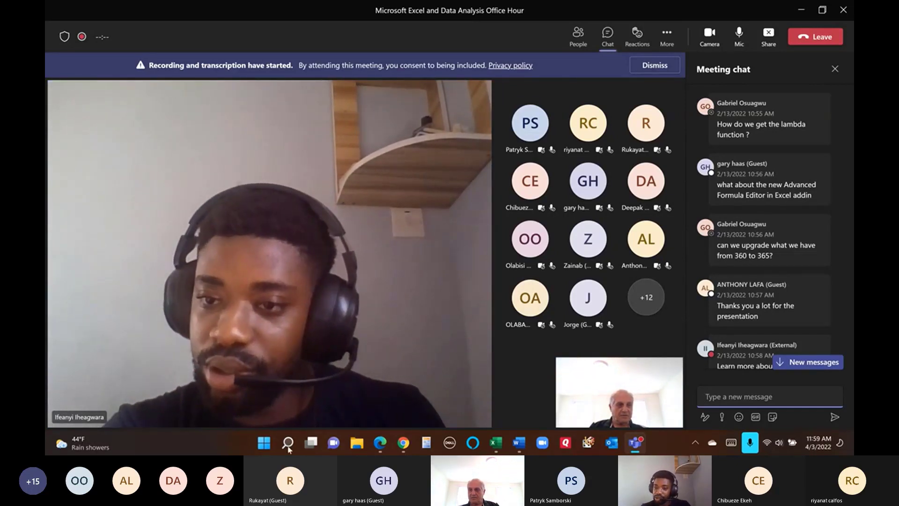
{"action": "scroll", "coordinate": [793, 328], "scroll_direction": "down", "scroll_amount": 4}
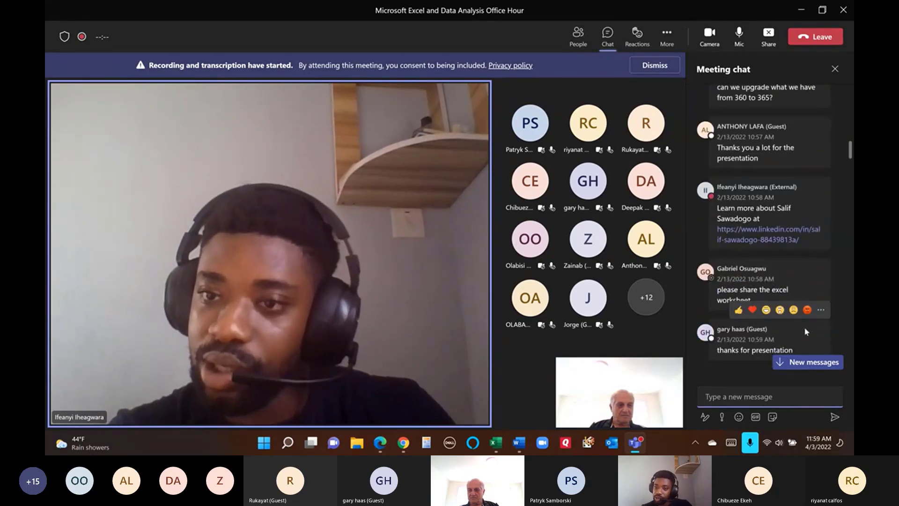
{"action": "scroll", "coordinate": [821, 218], "scroll_direction": "down", "scroll_amount": 6}
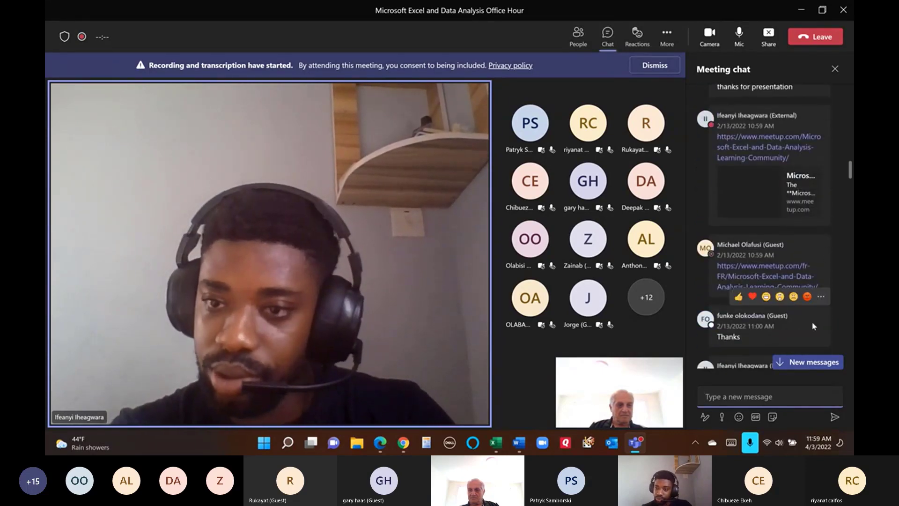
{"action": "scroll", "coordinate": [825, 271], "scroll_direction": "down", "scroll_amount": 3}
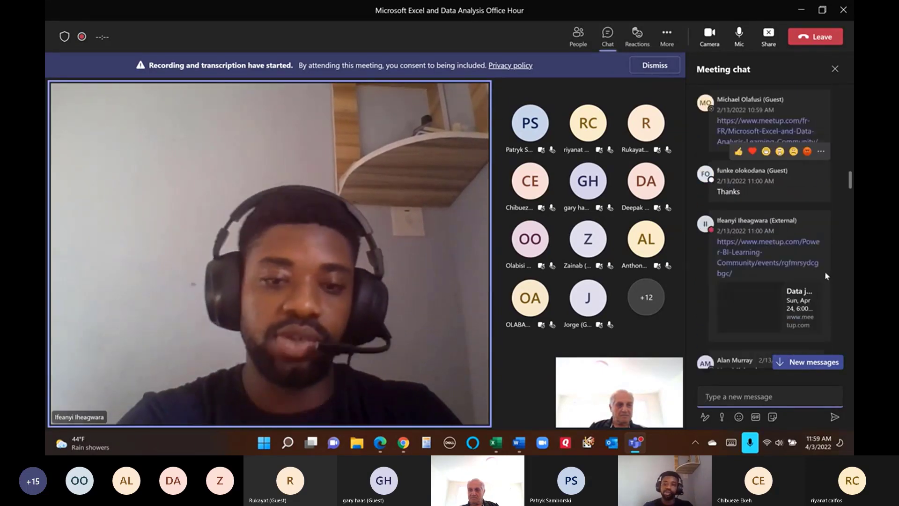
{"action": "scroll", "coordinate": [825, 272], "scroll_direction": "down", "scroll_amount": 4}
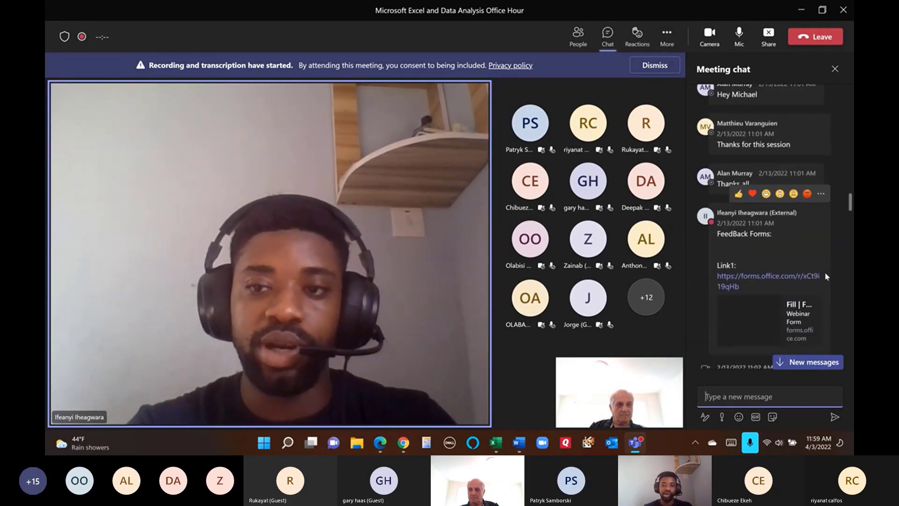
{"action": "scroll", "coordinate": [824, 272], "scroll_direction": "down", "scroll_amount": 1}
{"action": "scroll", "coordinate": [824, 271], "scroll_direction": "down", "scroll_amount": 4}
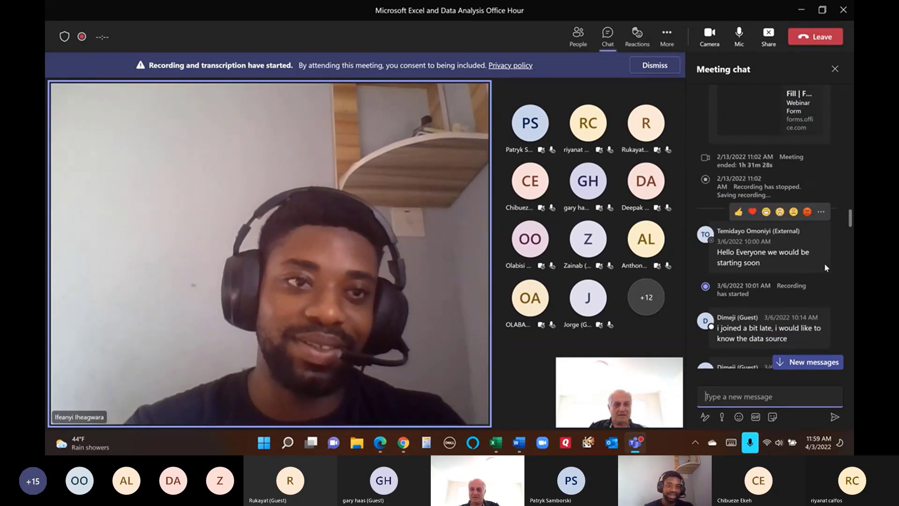
{"action": "mouse_move", "coordinate": [816, 269]}
{"action": "scroll", "coordinate": [817, 268], "scroll_direction": "down", "scroll_amount": 2}
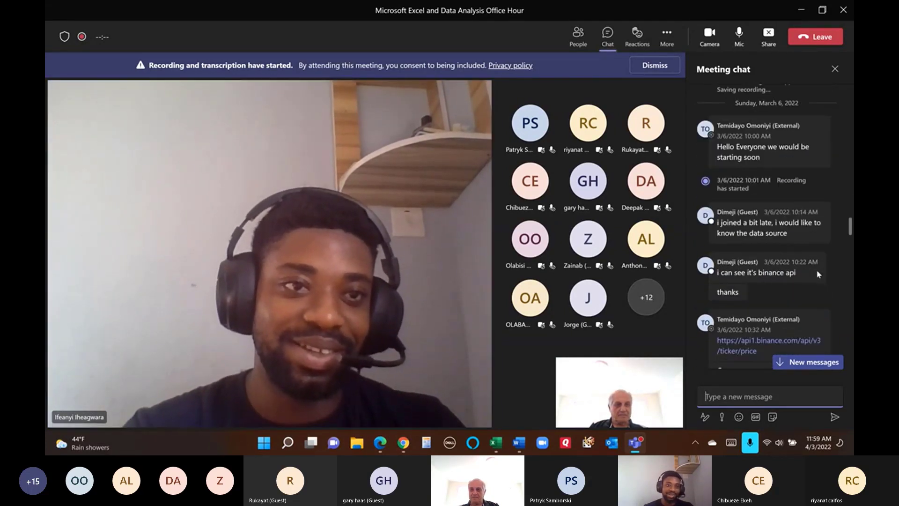
{"action": "scroll", "coordinate": [816, 272], "scroll_direction": "down", "scroll_amount": 3}
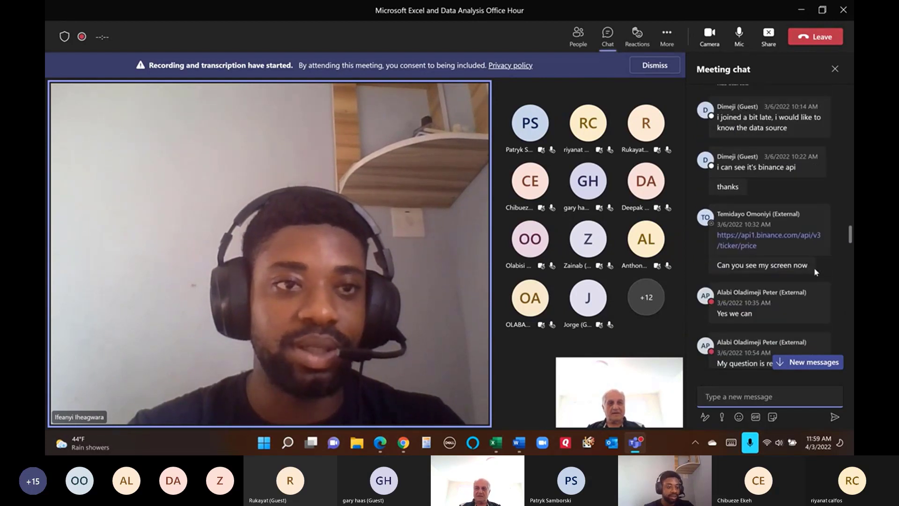
{"action": "scroll", "coordinate": [813, 269], "scroll_direction": "down", "scroll_amount": 2}
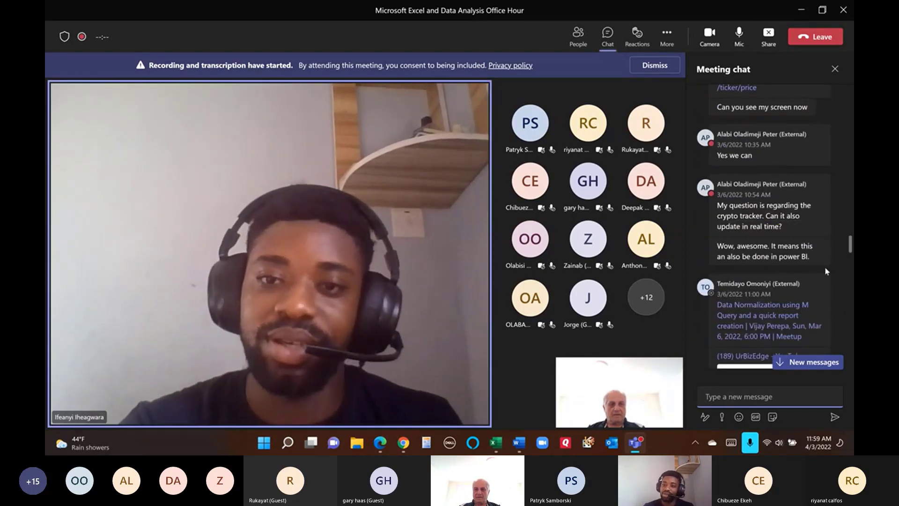
{"action": "scroll", "coordinate": [825, 267], "scroll_direction": "down", "scroll_amount": 2}
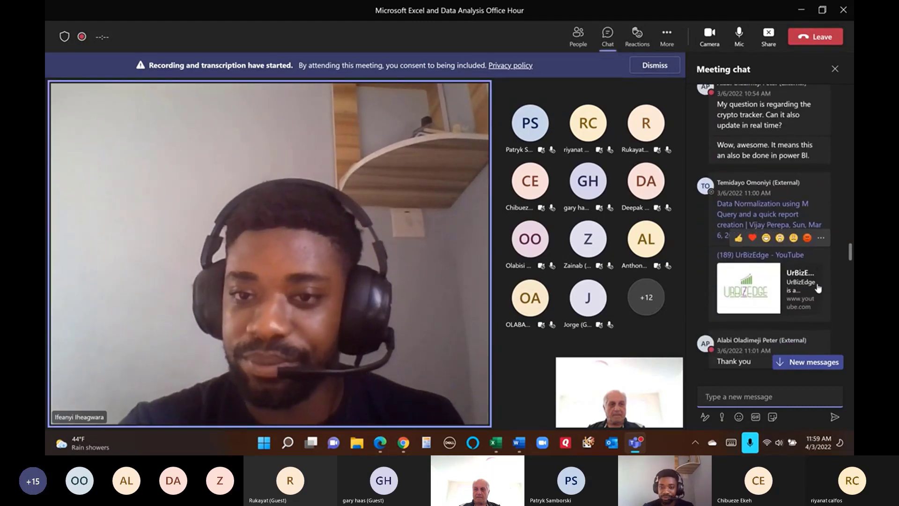
{"action": "scroll", "coordinate": [817, 284], "scroll_direction": "down", "scroll_amount": 3}
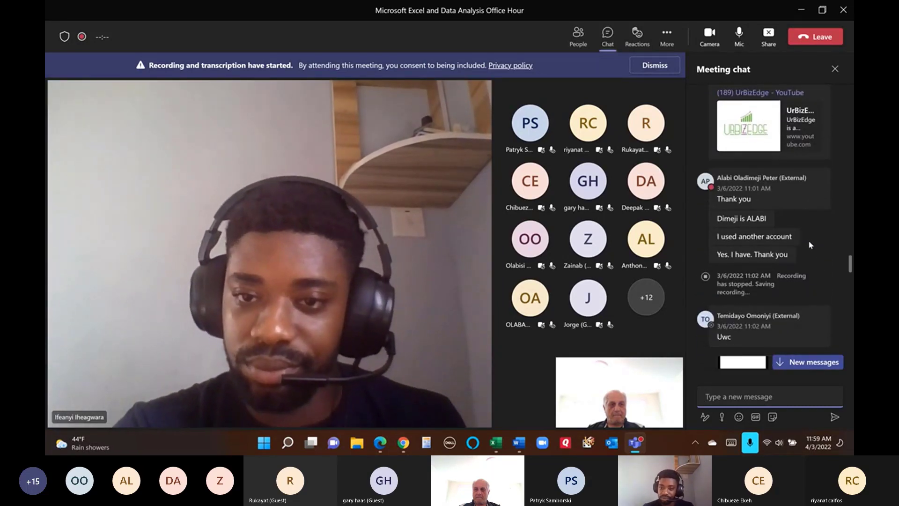
{"action": "scroll", "coordinate": [808, 239], "scroll_direction": "down", "scroll_amount": 3}
{"action": "scroll", "coordinate": [807, 240], "scroll_direction": "down", "scroll_amount": 4}
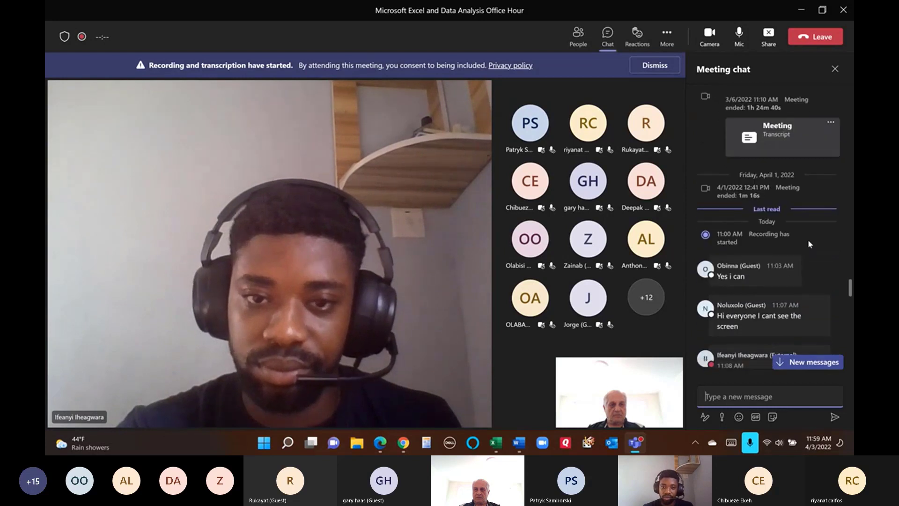
{"action": "scroll", "coordinate": [805, 254], "scroll_direction": "down", "scroll_amount": 2}
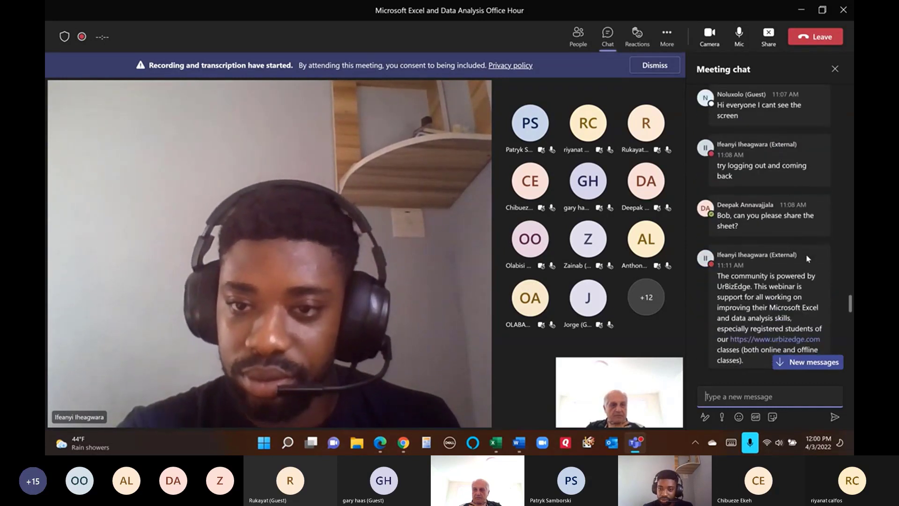
{"action": "scroll", "coordinate": [808, 267], "scroll_direction": "down", "scroll_amount": 3}
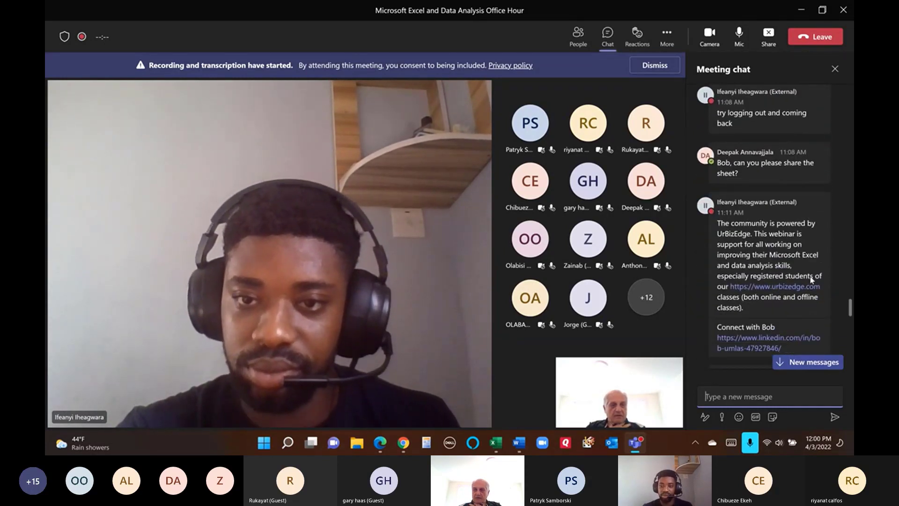
{"action": "scroll", "coordinate": [799, 251], "scroll_direction": "down", "scroll_amount": 6}
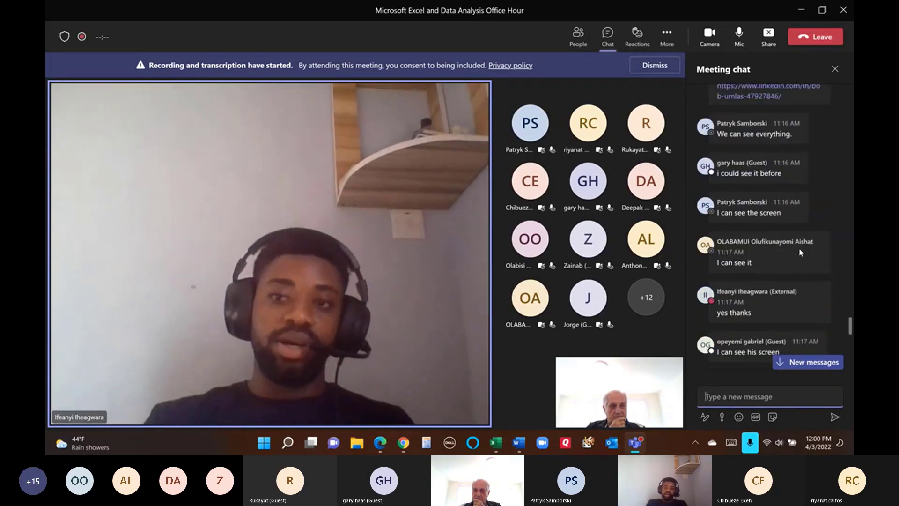
{"action": "scroll", "coordinate": [800, 252], "scroll_direction": "down", "scroll_amount": 5}
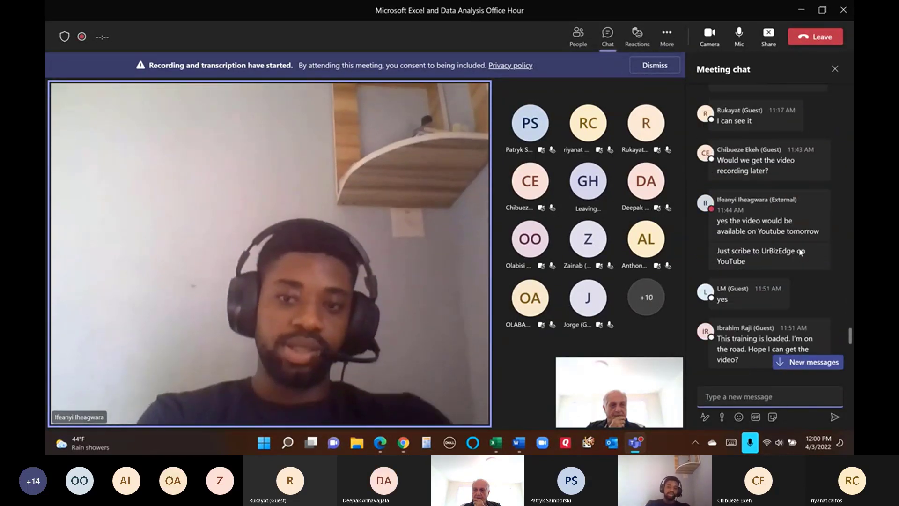
{"action": "scroll", "coordinate": [801, 252], "scroll_direction": "down", "scroll_amount": 3}
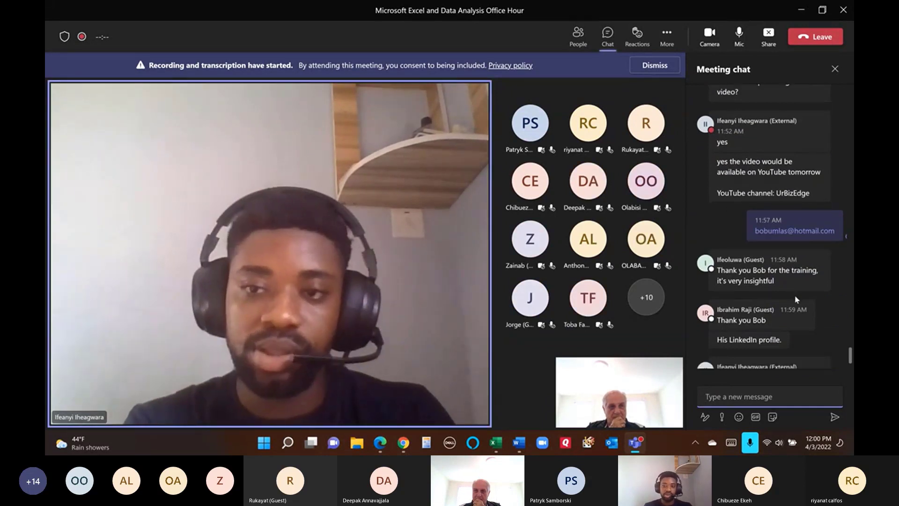
{"action": "scroll", "coordinate": [796, 300], "scroll_direction": "down", "scroll_amount": 1}
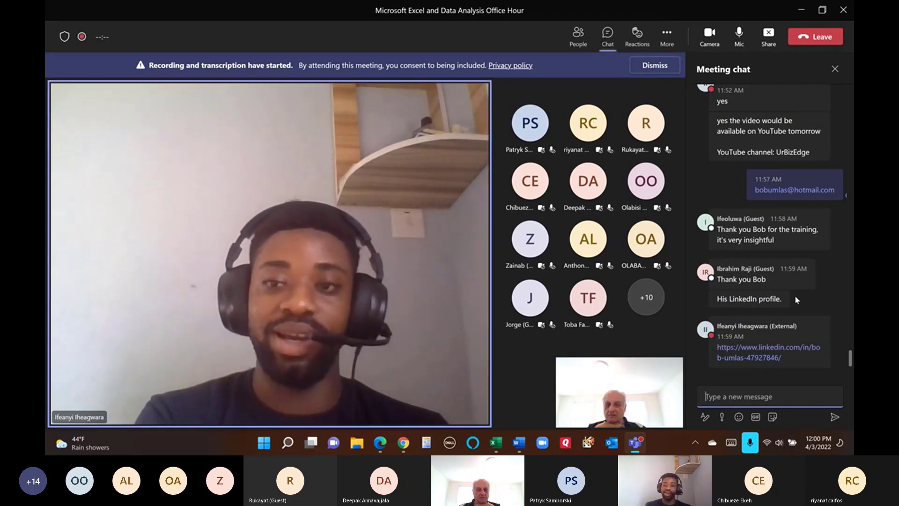
{"action": "mouse_move", "coordinate": [777, 277]}
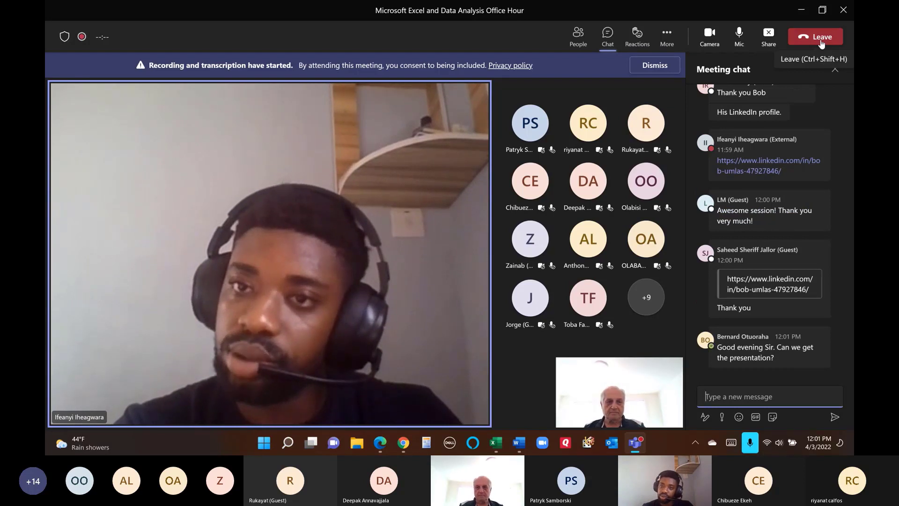
{"action": "left_click", "coordinate": [579, 41]}
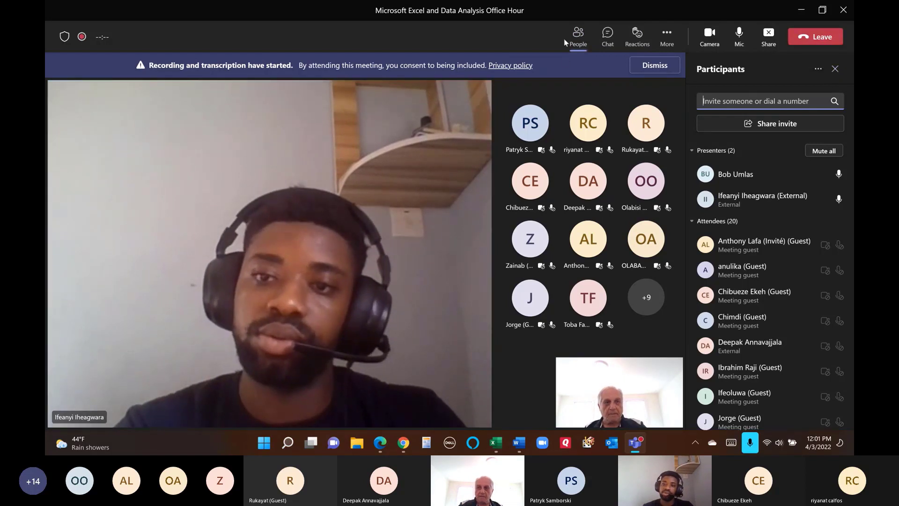
{"action": "left_click", "coordinate": [611, 37]}
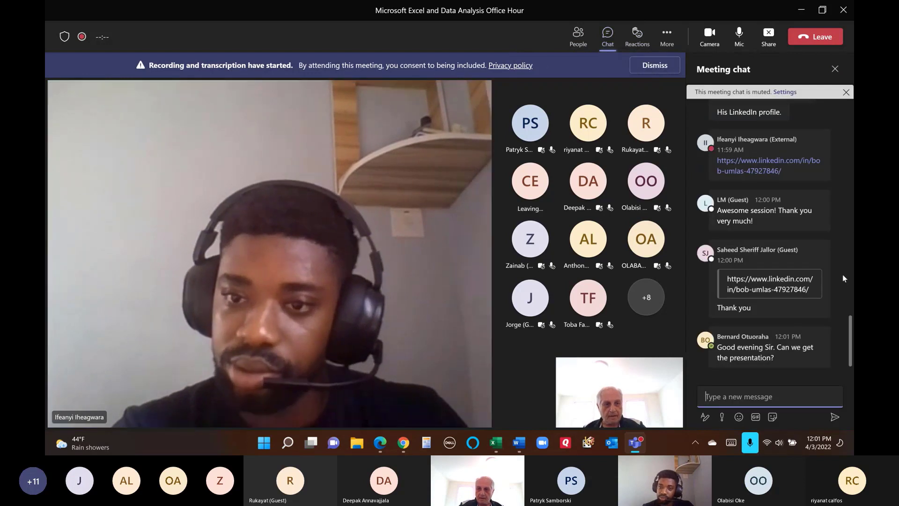
{"action": "mouse_move", "coordinate": [816, 347]}
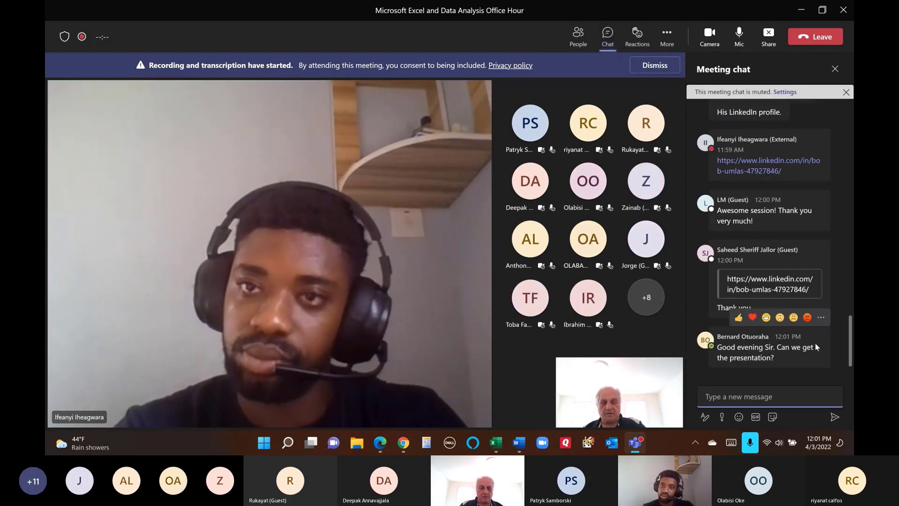